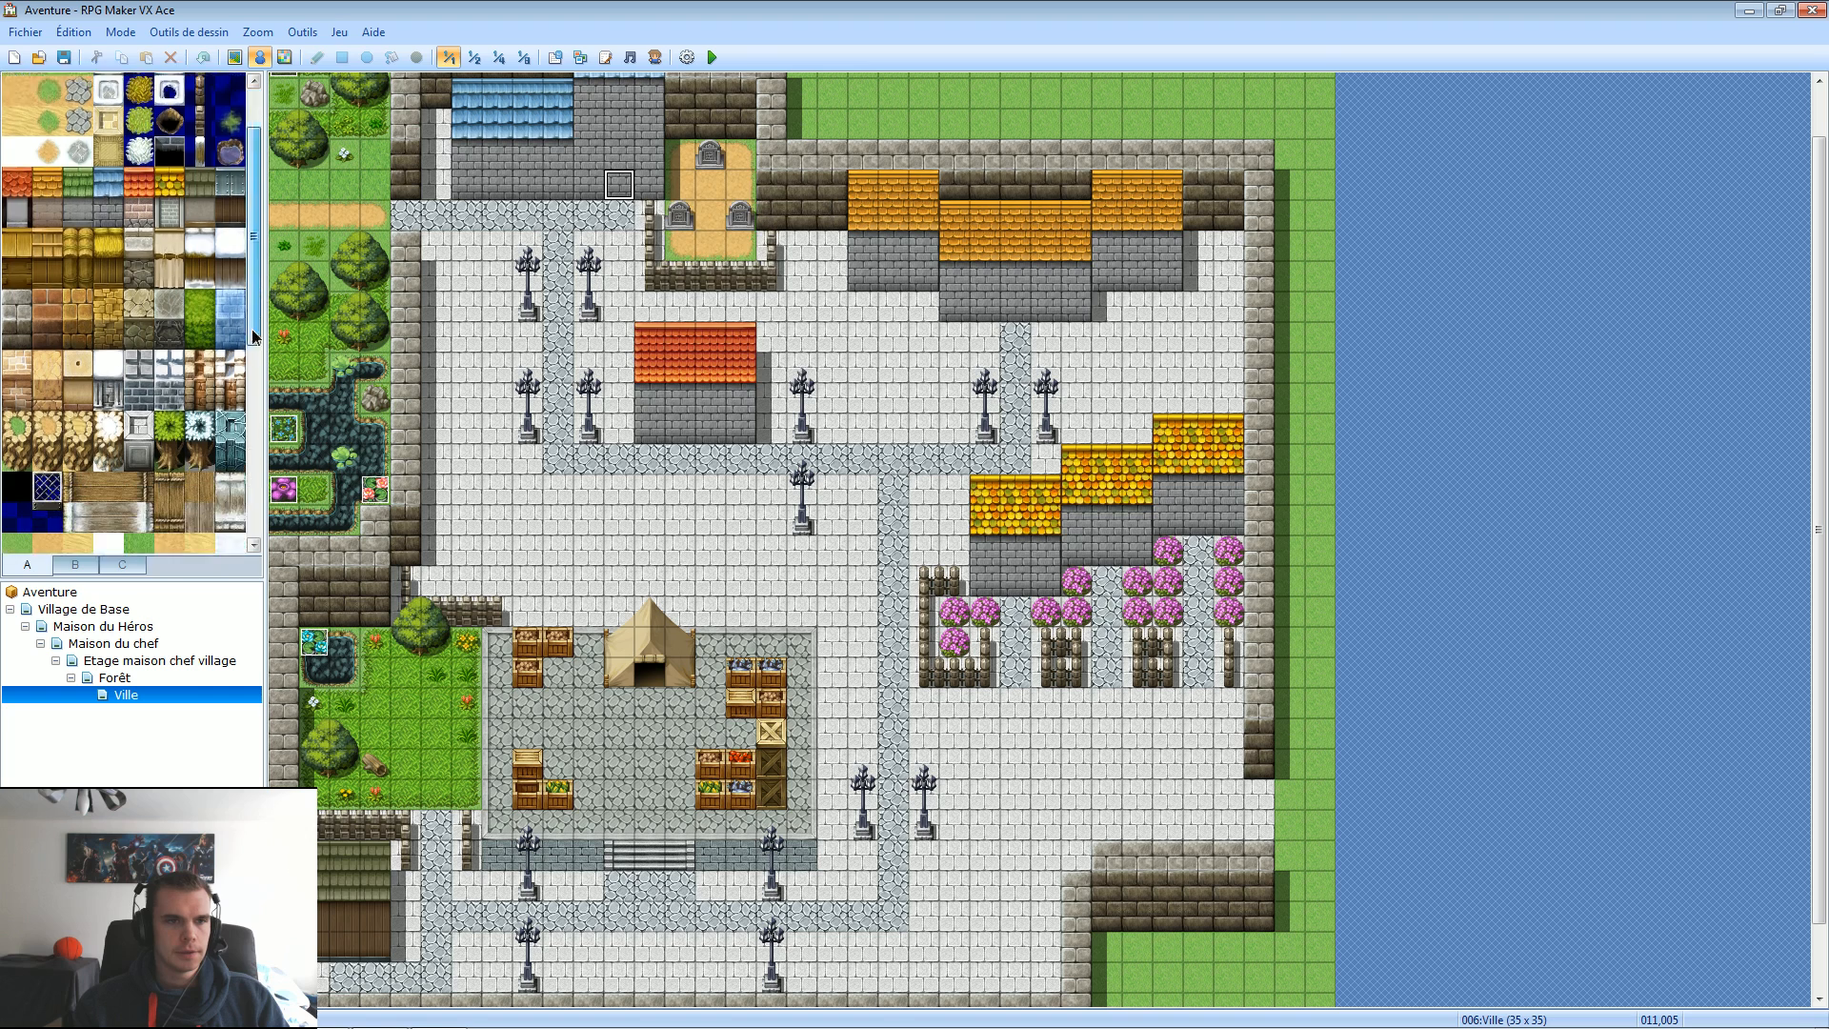
# Place a black arched doorway at the base of the blue-roofed building's tall stone wall on the map layer.
pyautogui.click(75, 565)
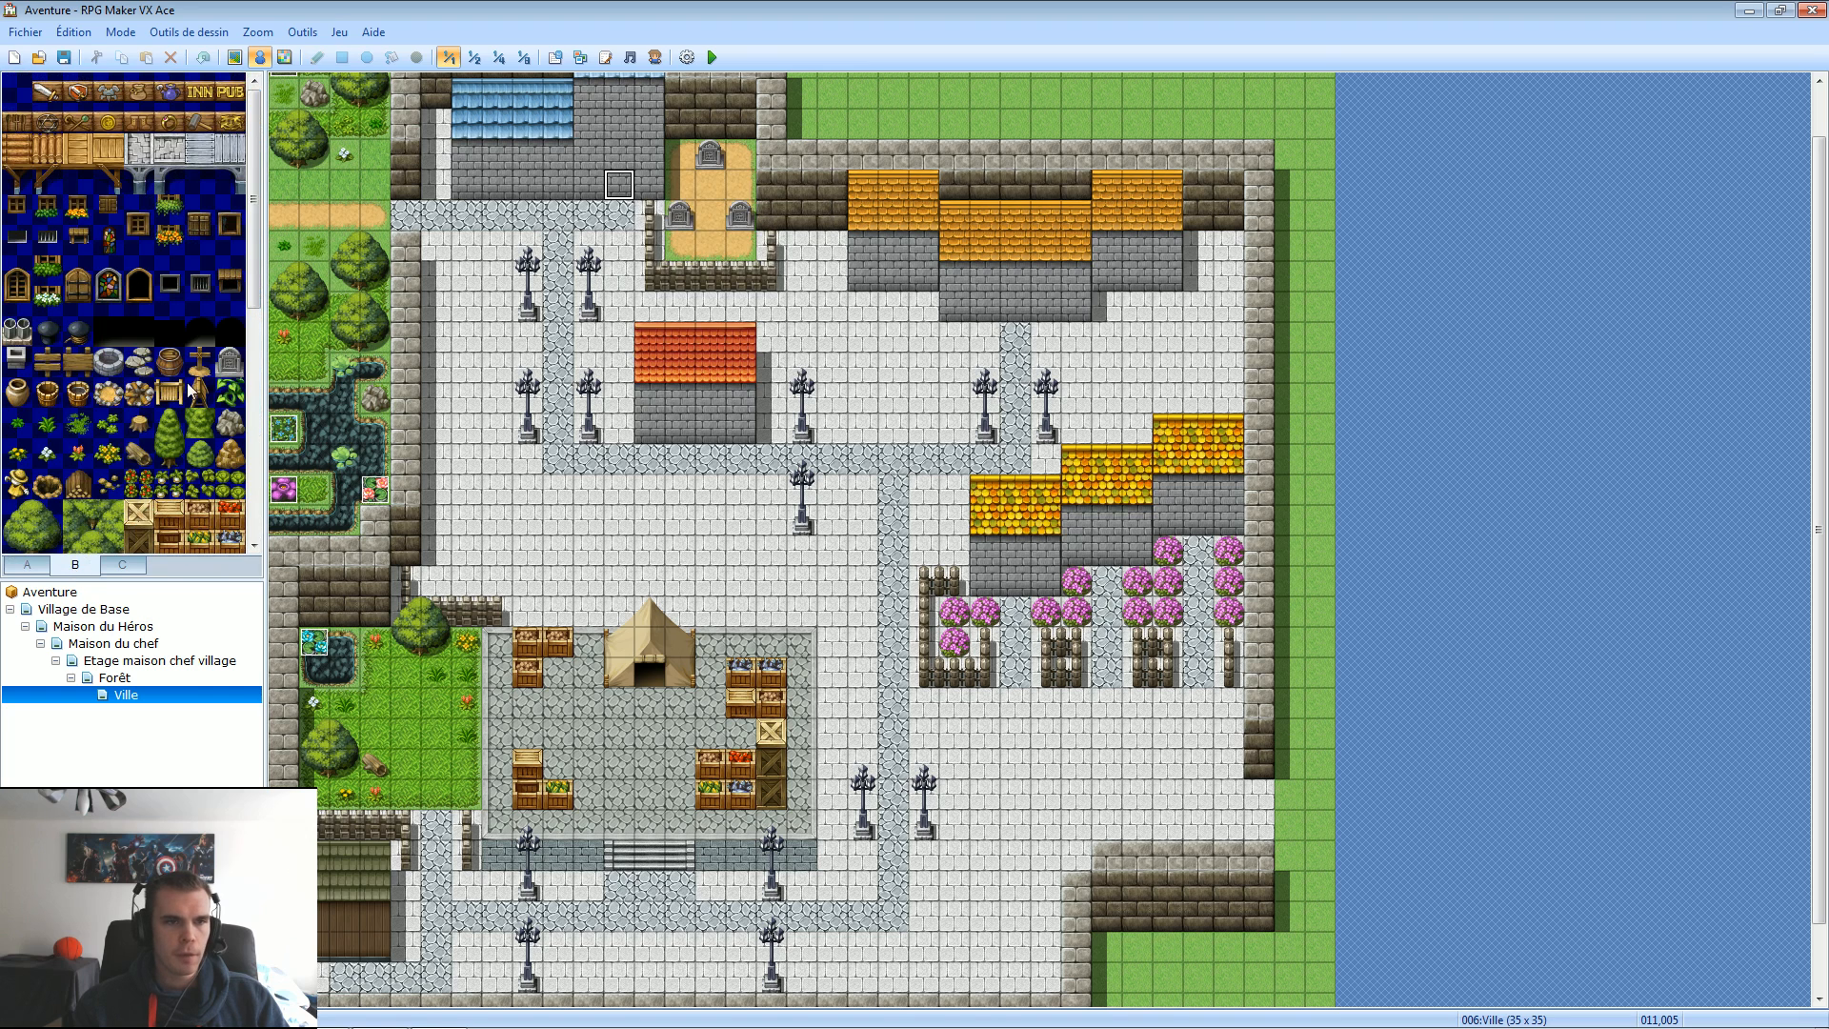
pyautogui.click(241, 338)
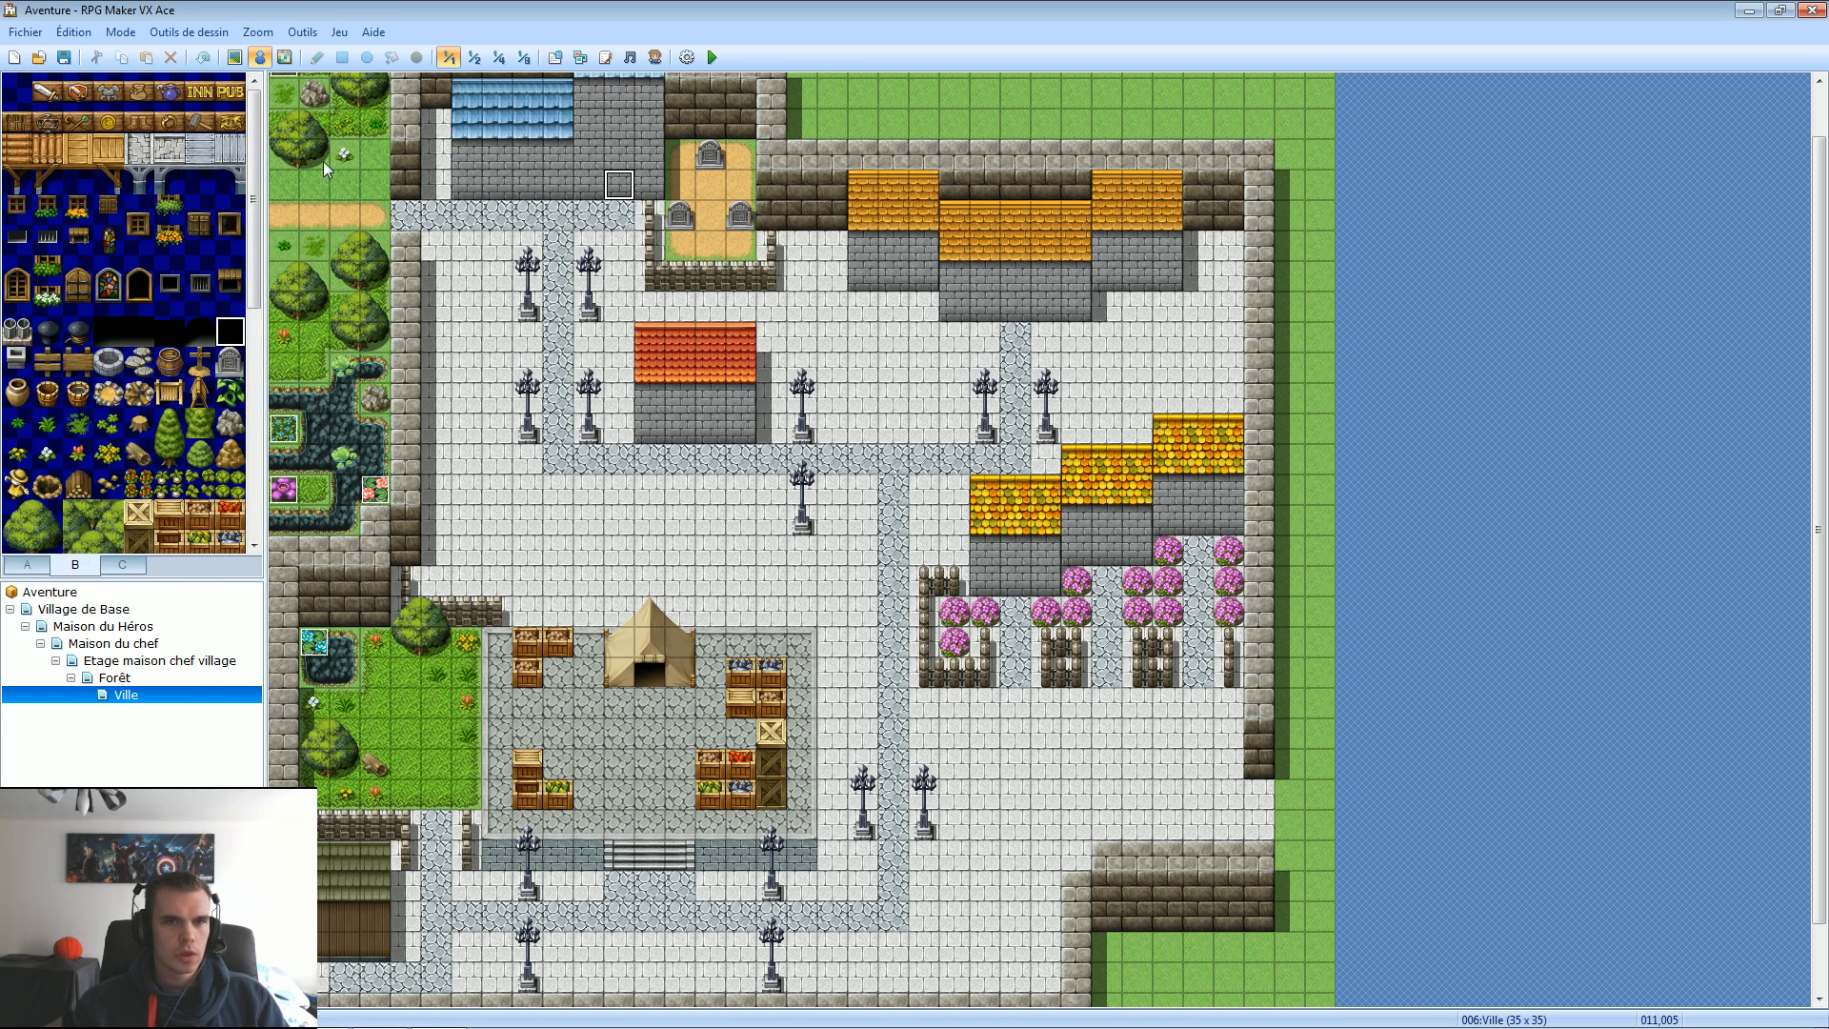
pyautogui.click(234, 57)
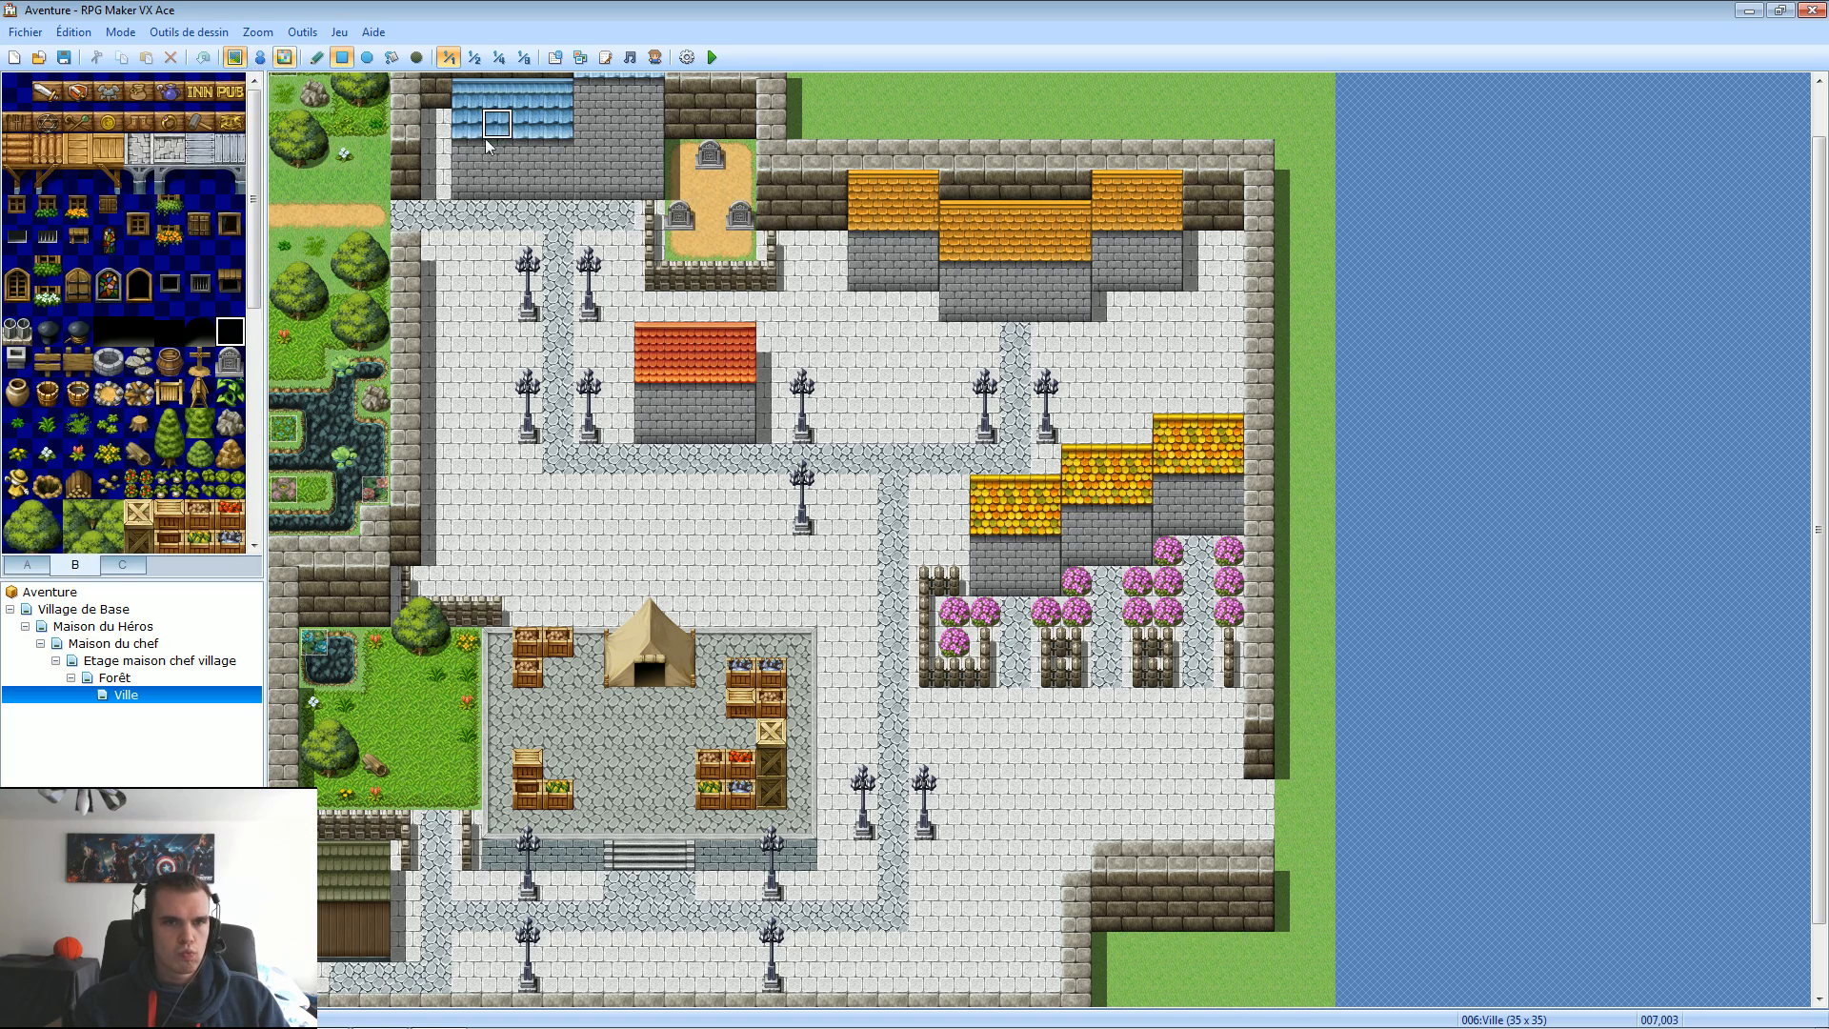
pyautogui.click(620, 187)
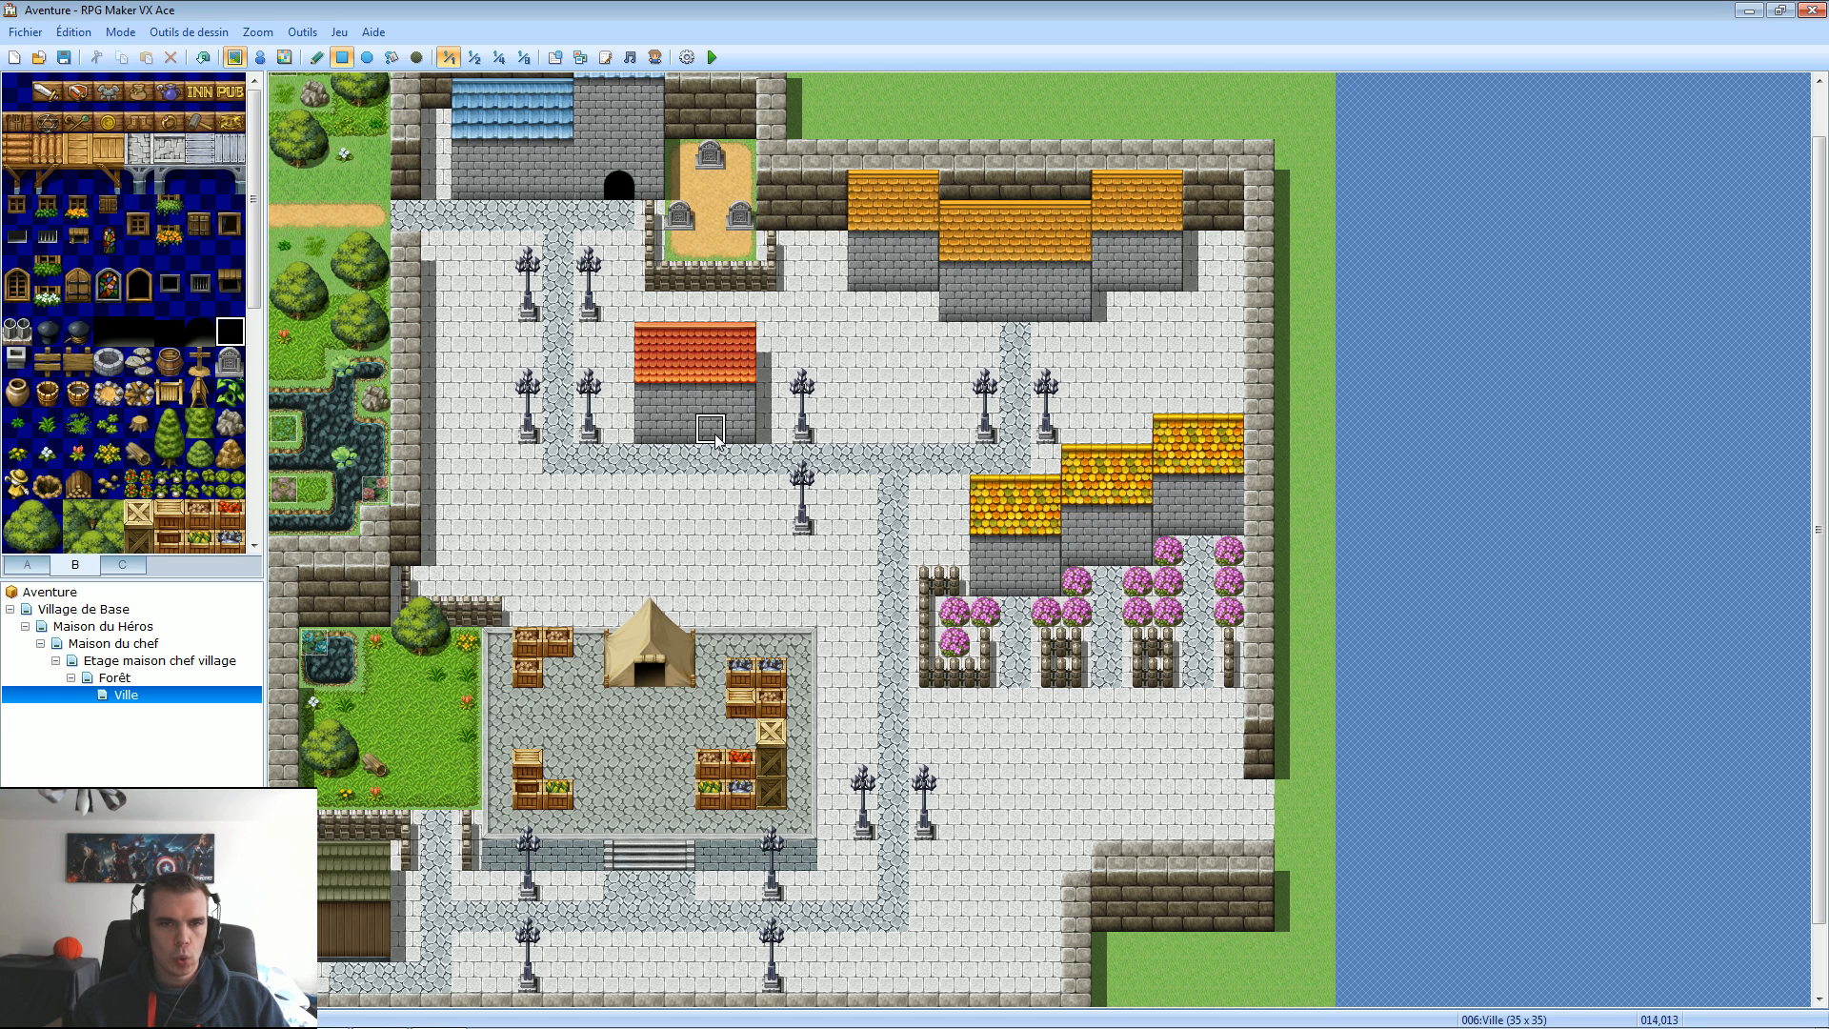
# Add square black doorways to the red-roofed house, the large orange-roofed building, the three stepped yellow-roofed houses and the brown wooden house.
pyautogui.click(108, 331)
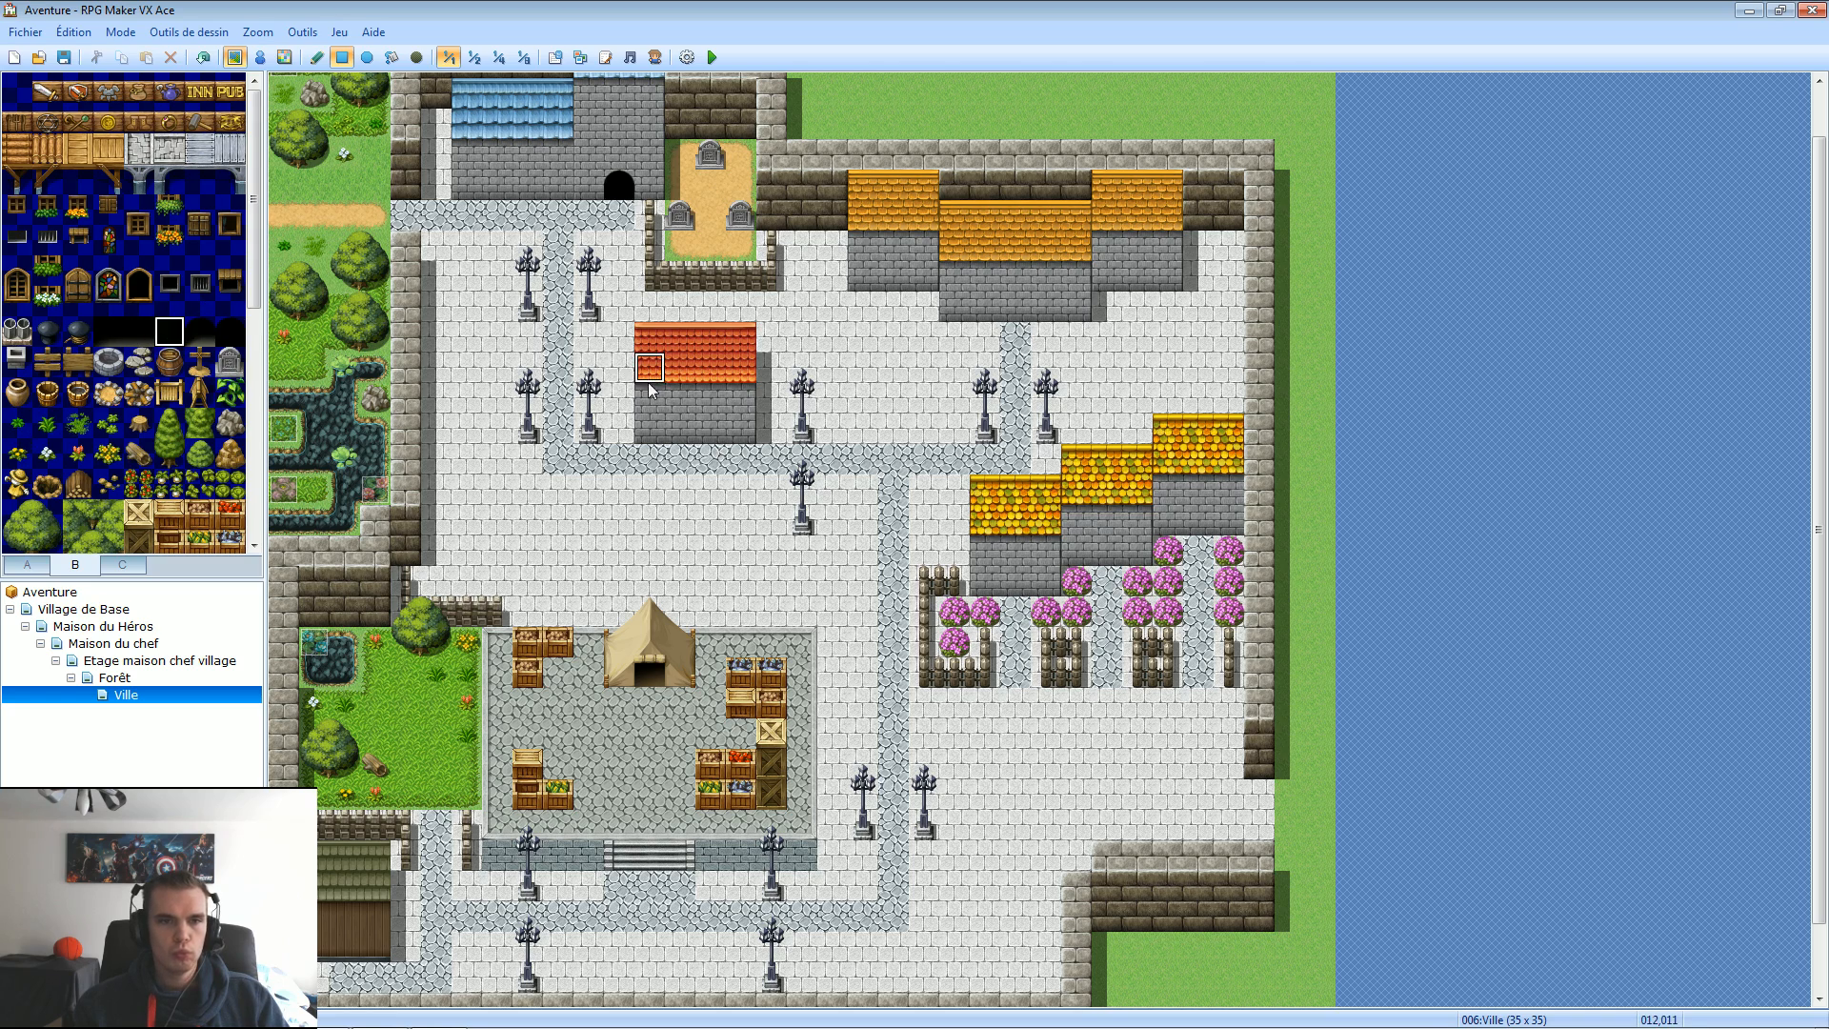
pyautogui.click(717, 432)
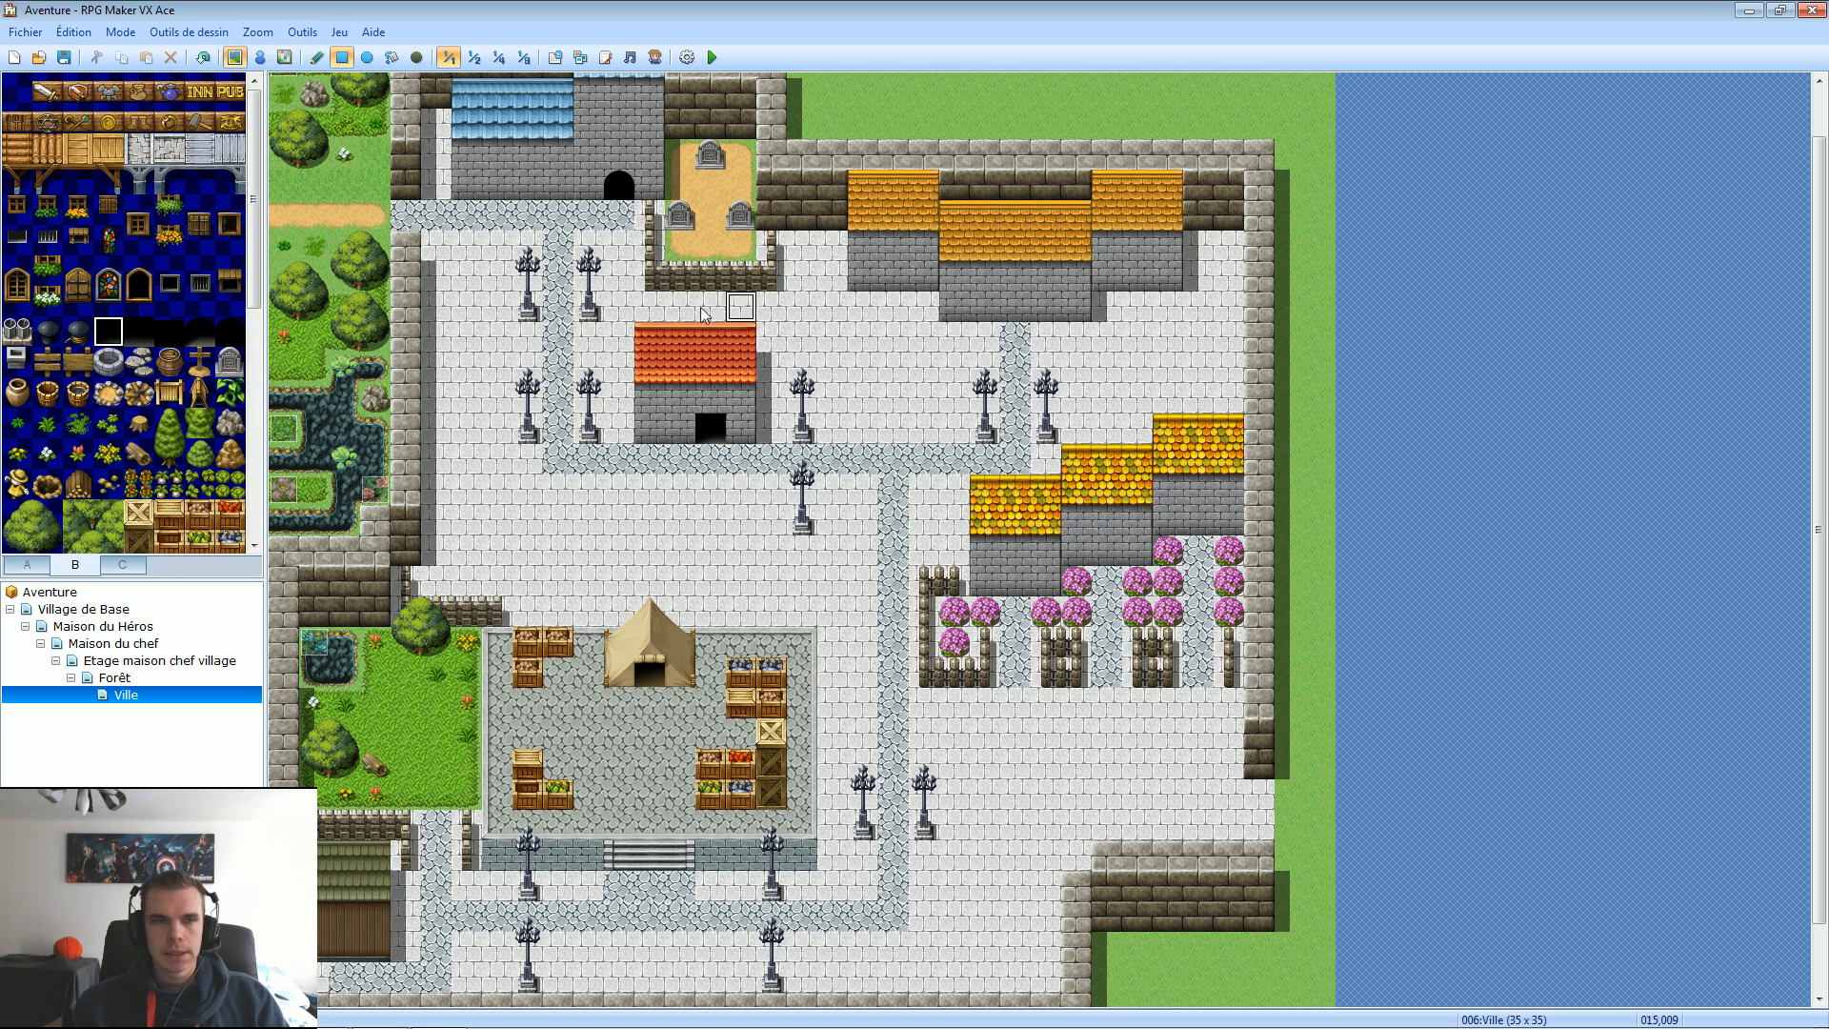
pyautogui.click(1016, 309)
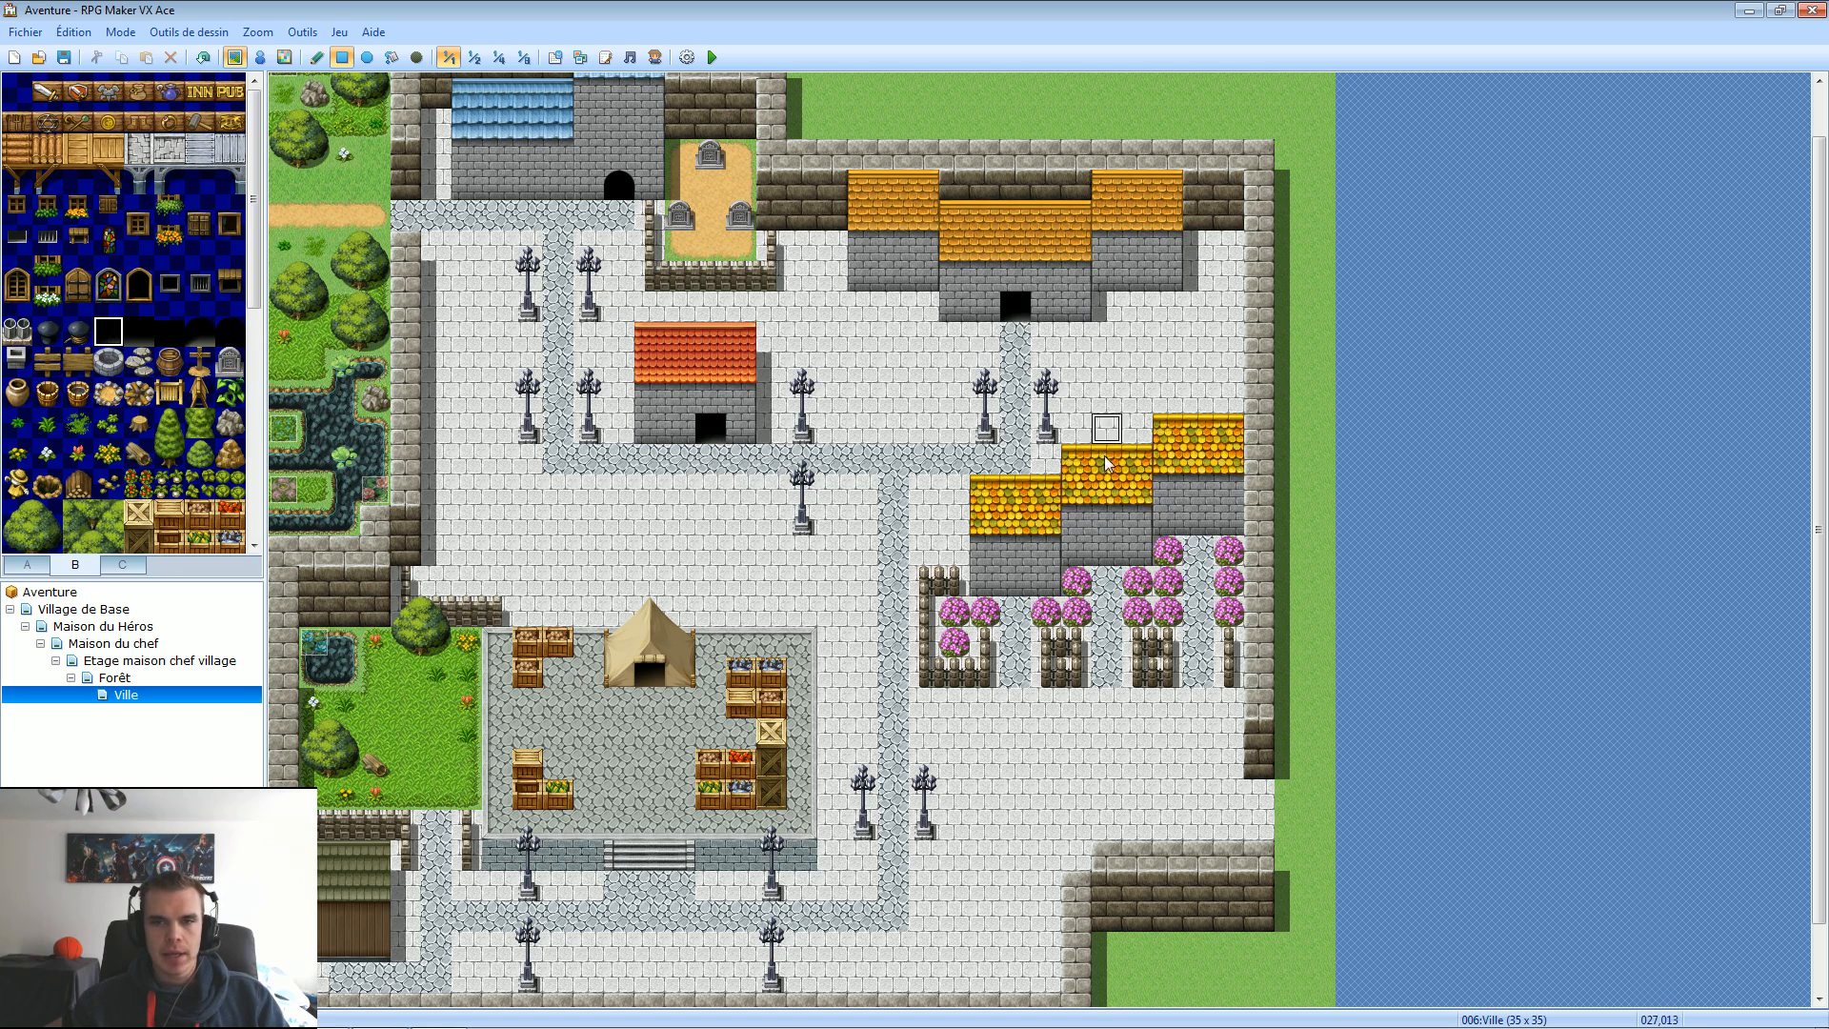
pyautogui.click(1015, 581)
pyautogui.click(1105, 550)
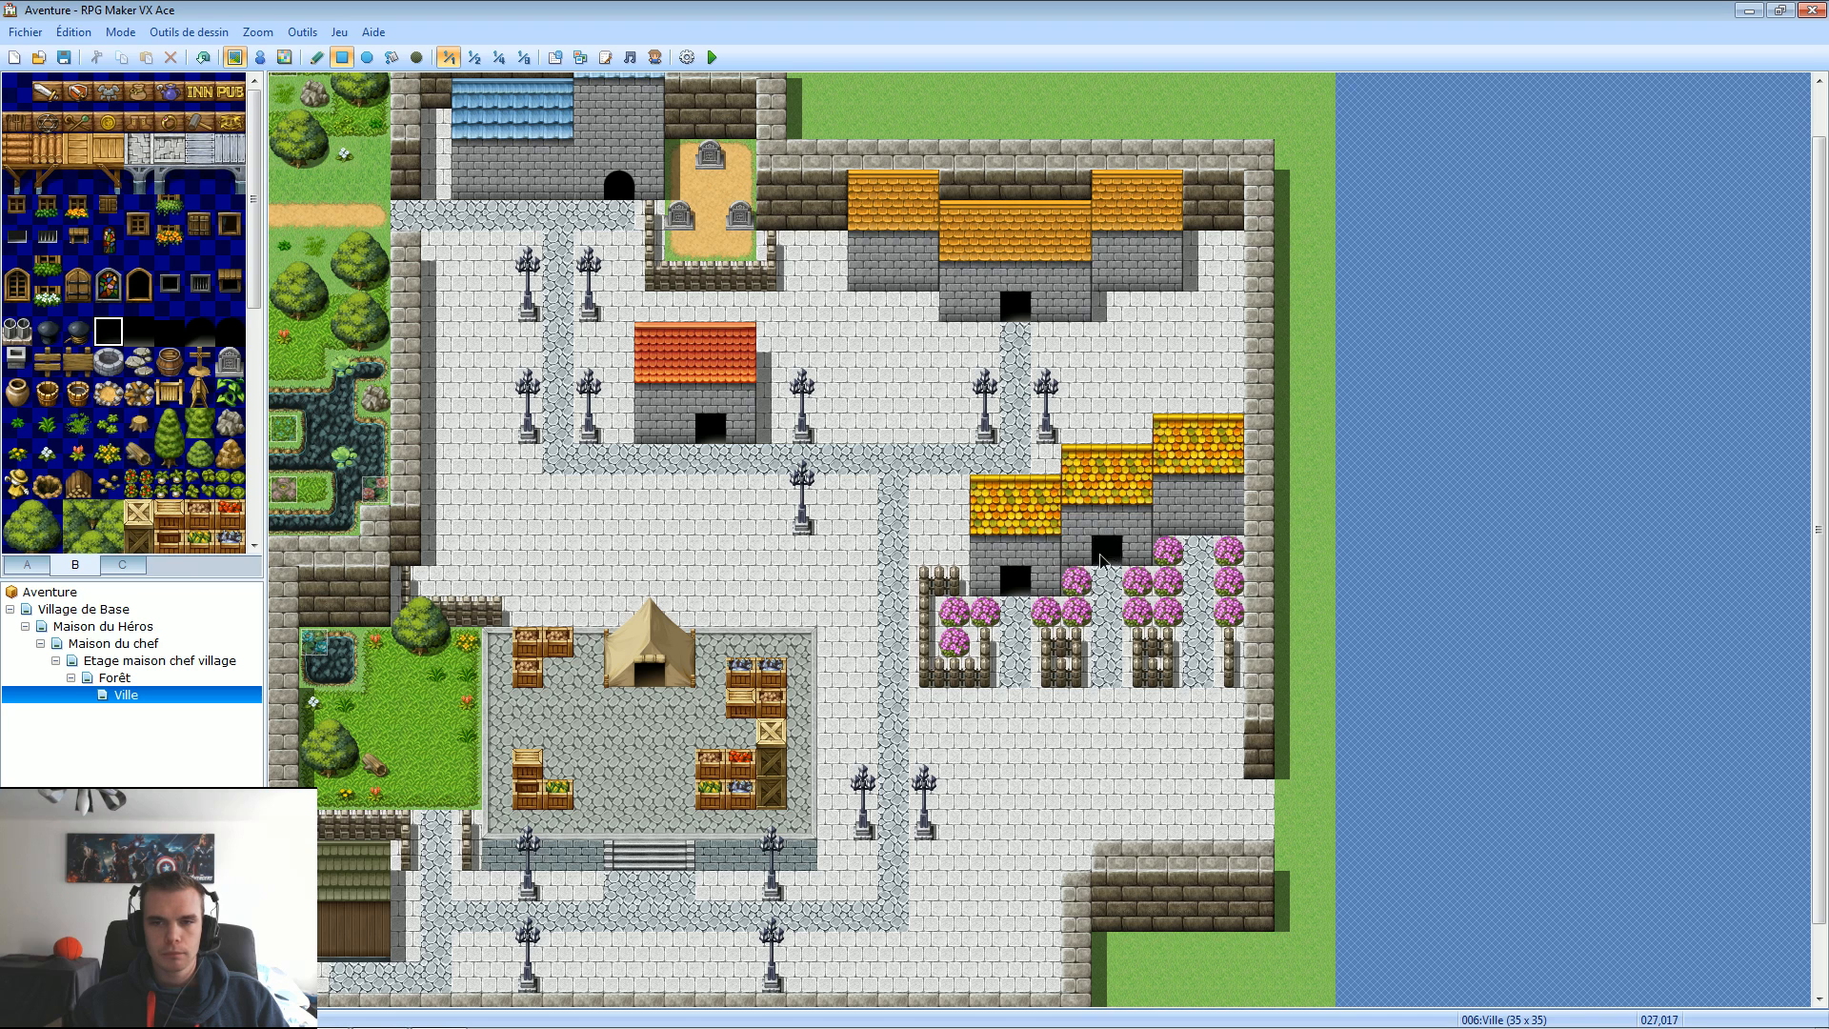
pyautogui.click(1198, 521)
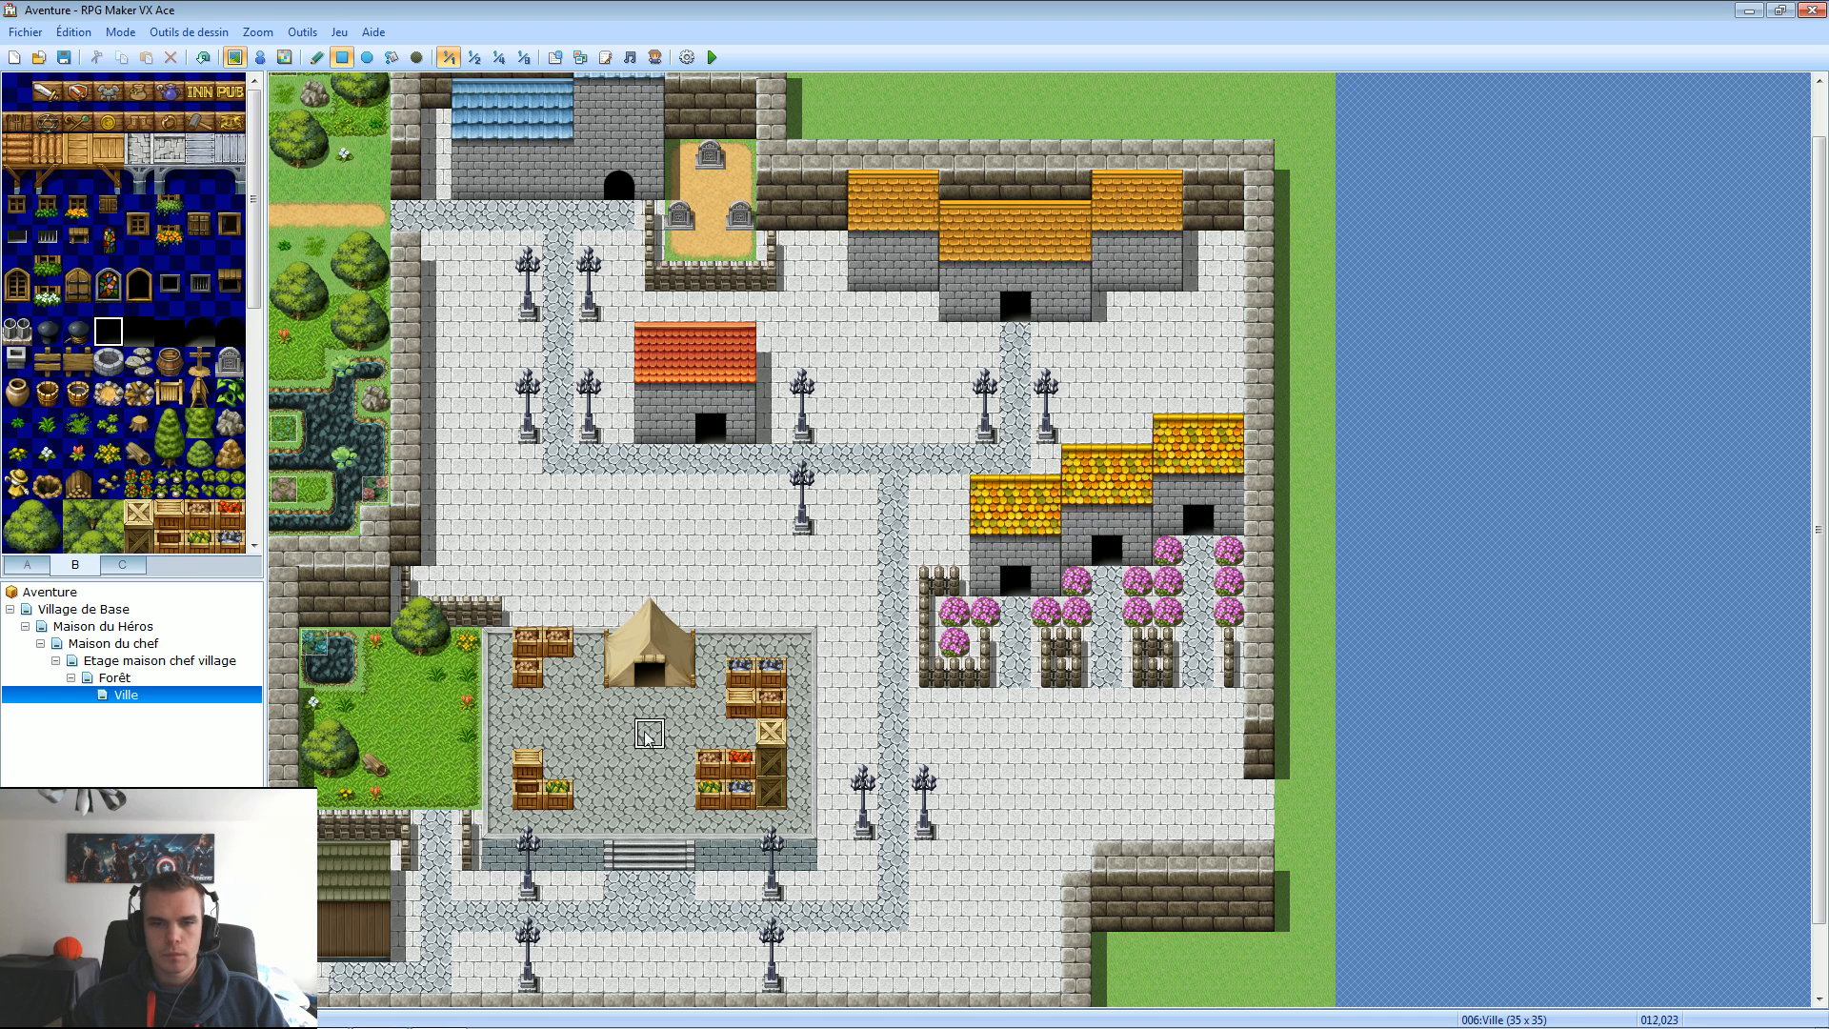
pyautogui.click(341, 947)
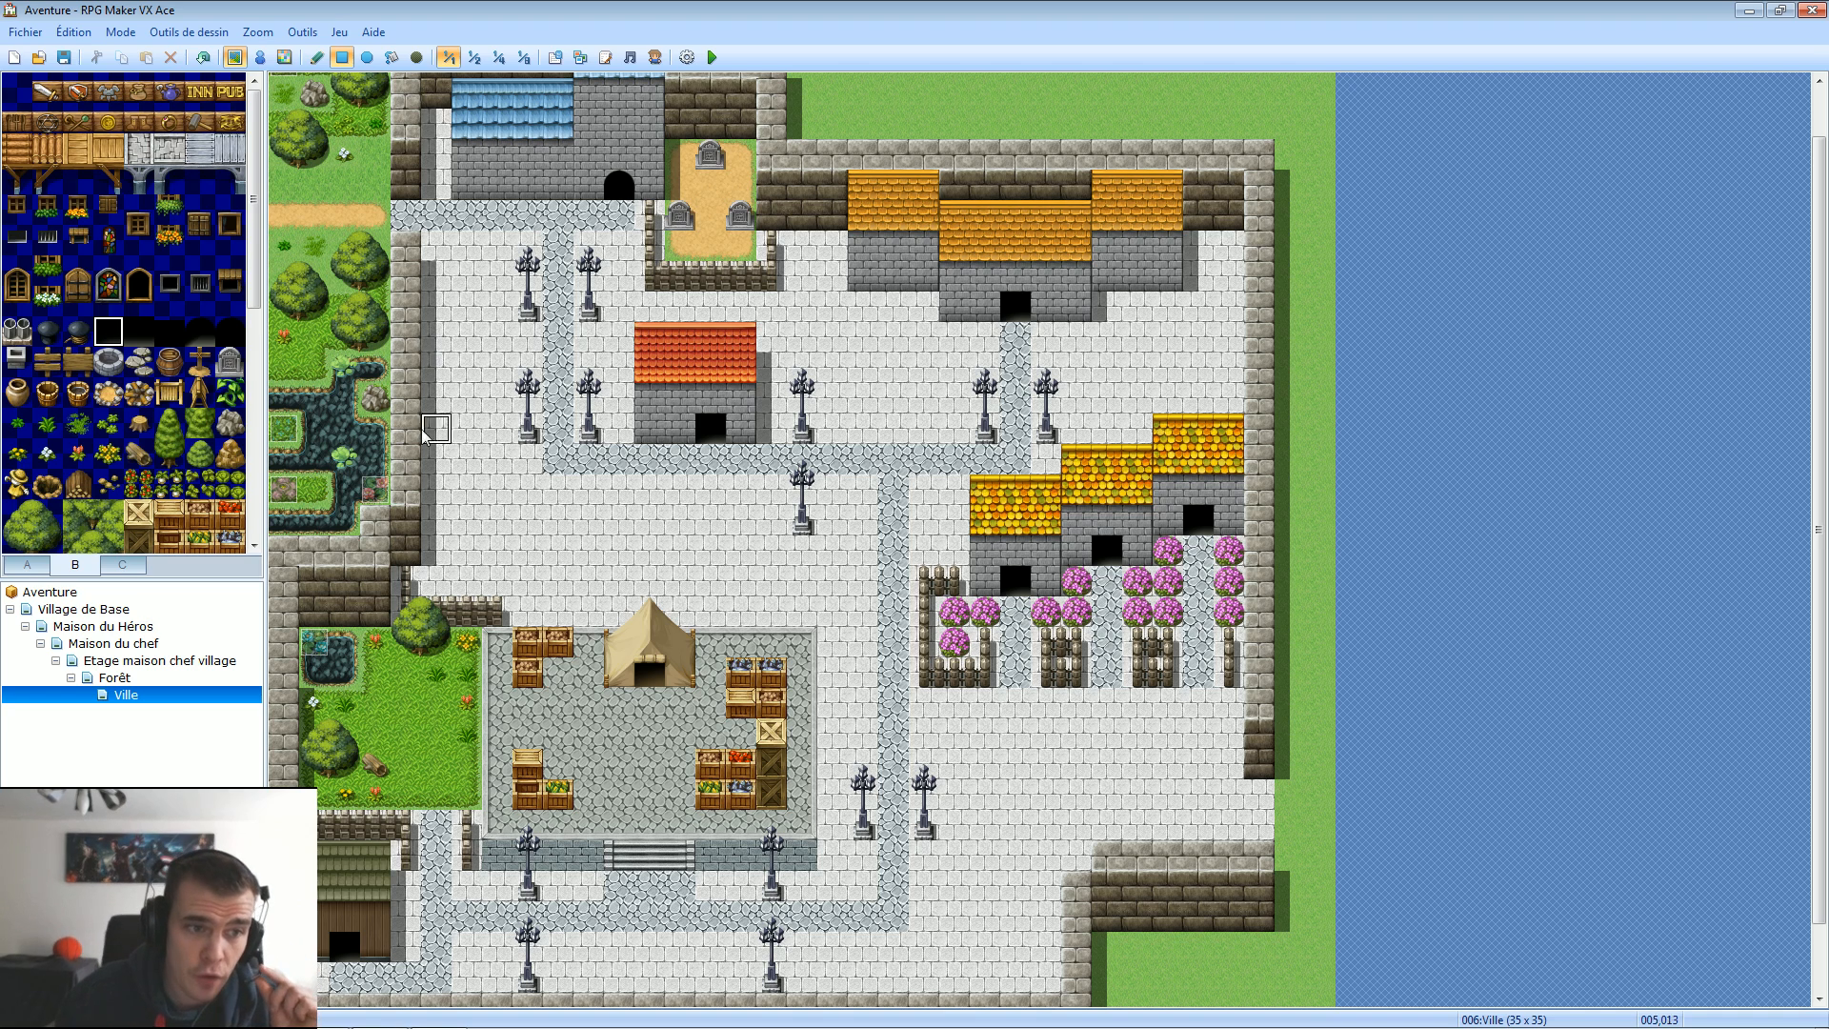
# Decorate the blue-roofed building with four stained-glass windows, two high on the tall wall and two on the lower wing.
pyautogui.click(31, 565)
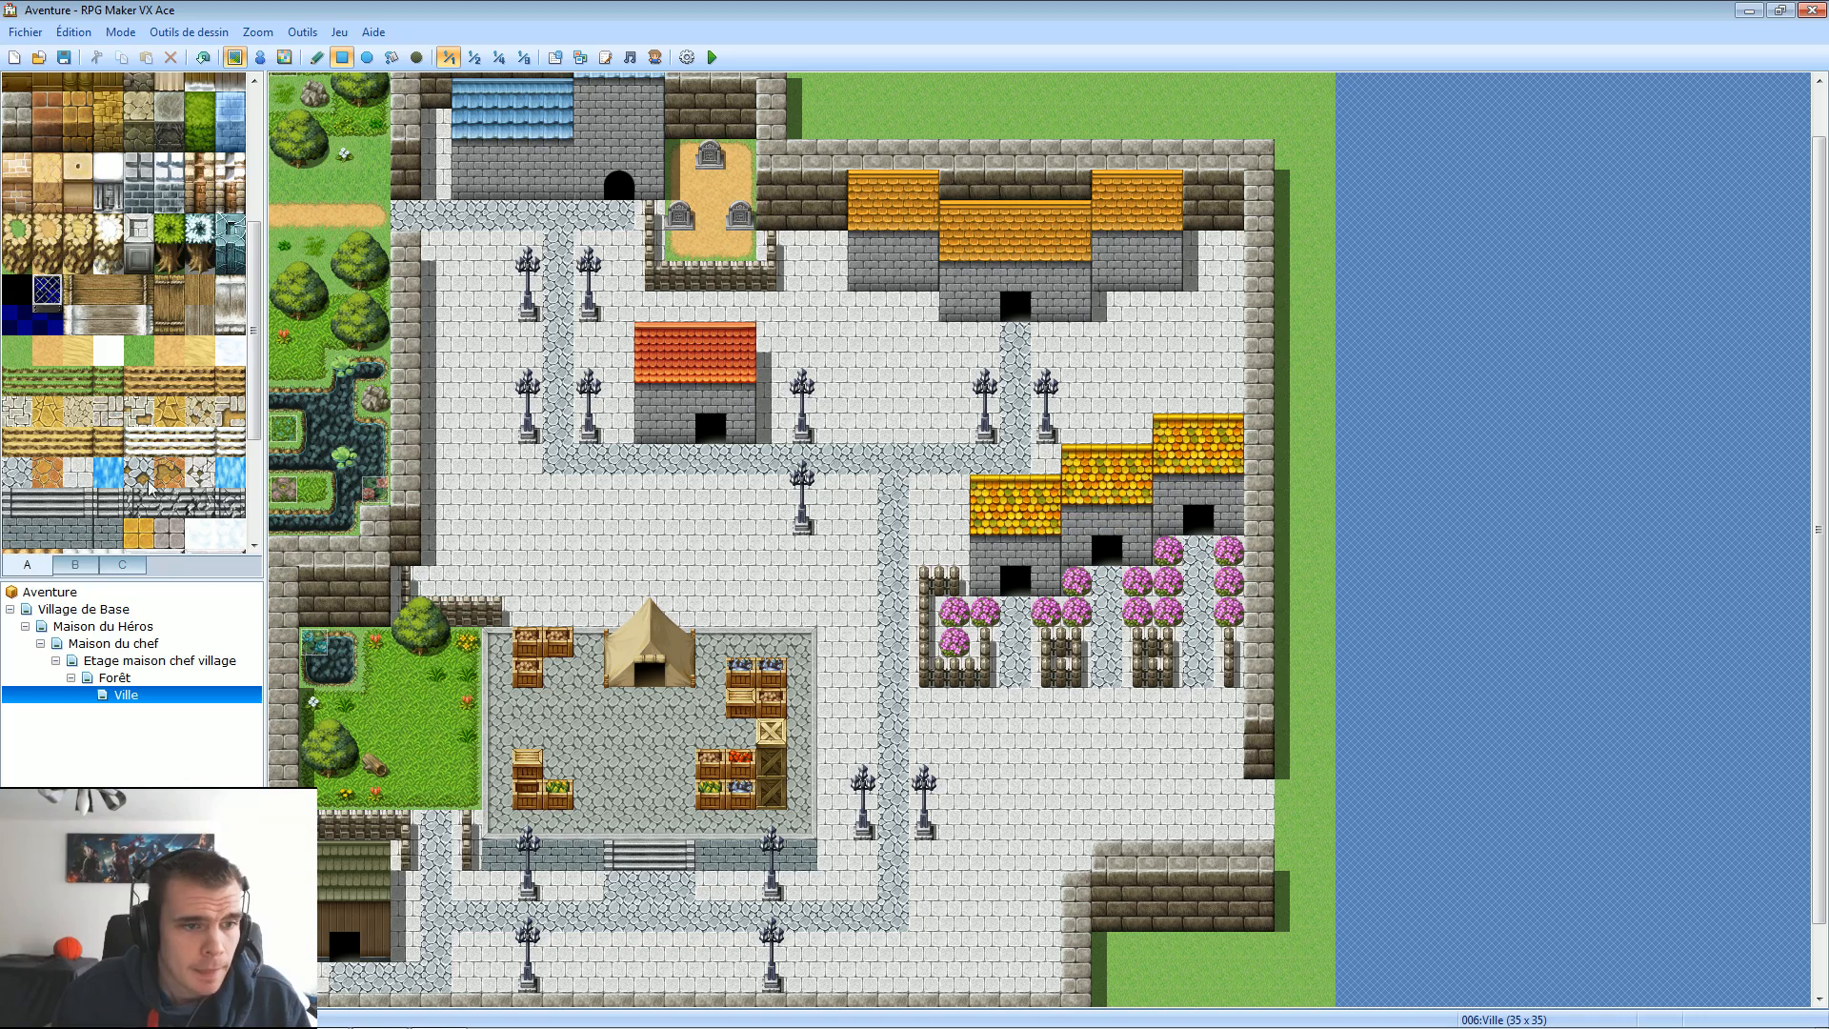
pyautogui.click(75, 565)
pyautogui.scroll(-5, 185, 269)
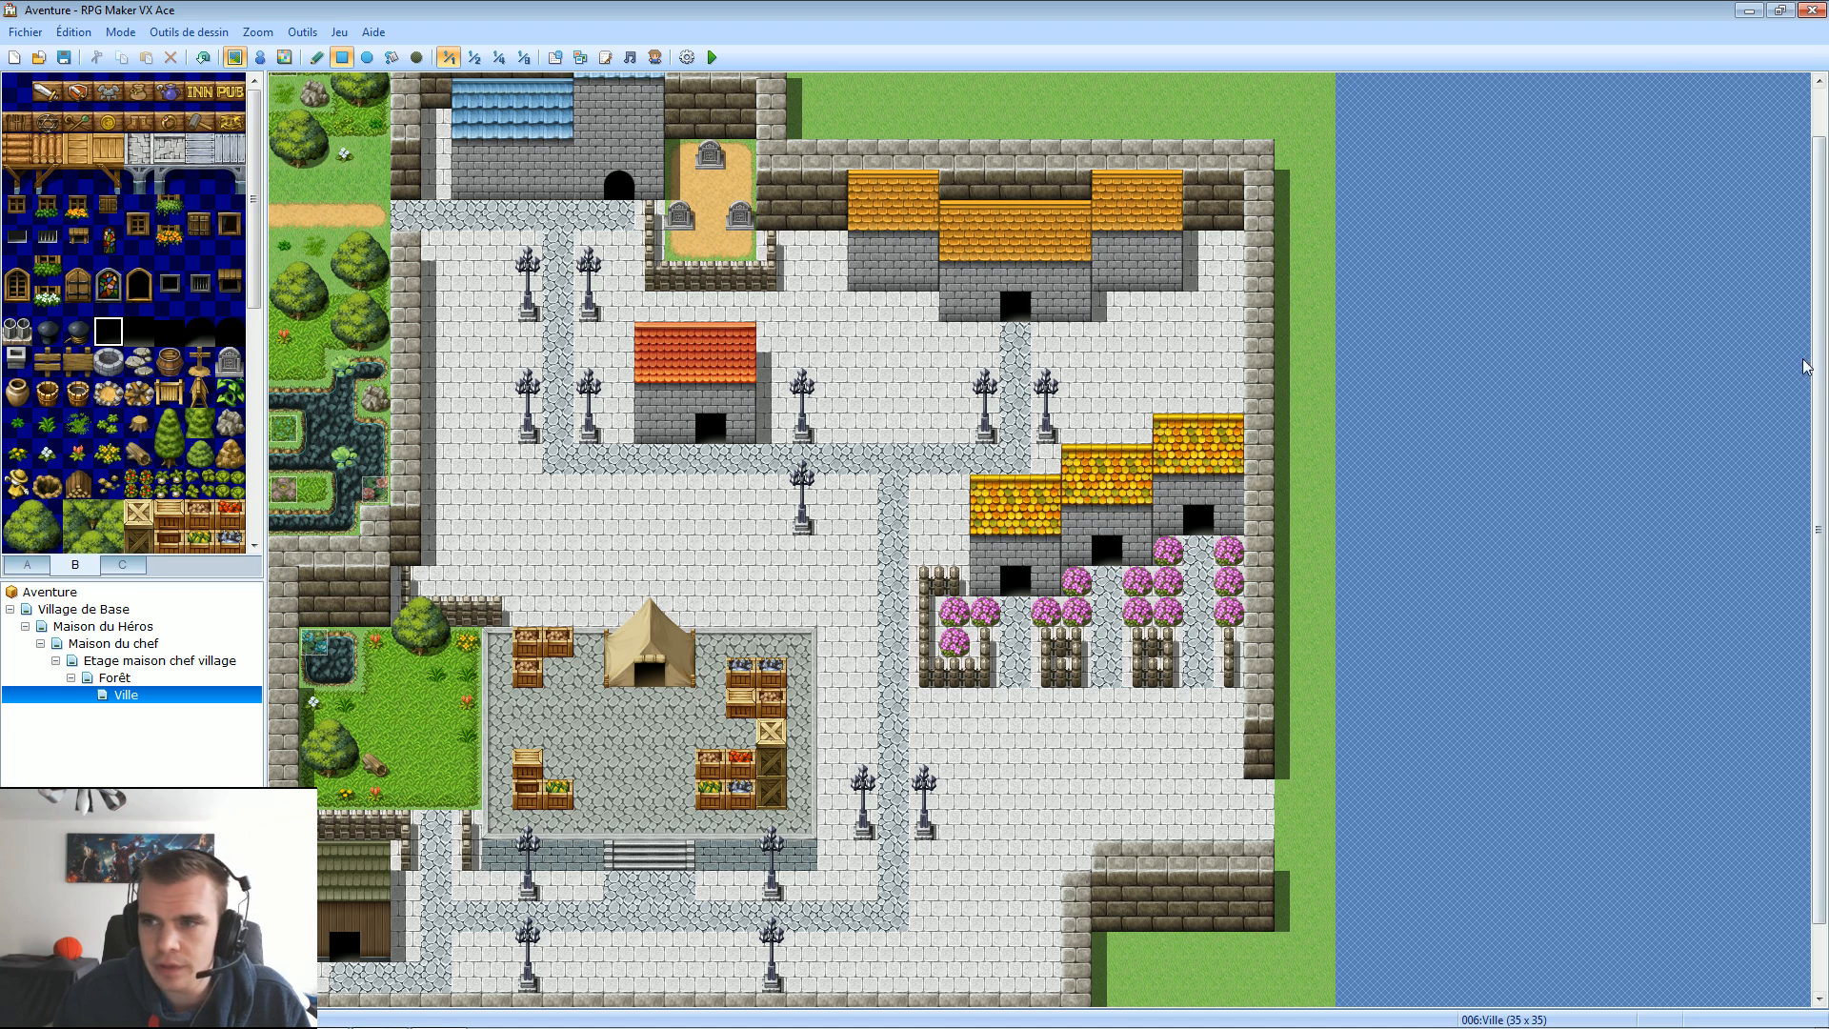
pyautogui.scroll(2, 1806, 367)
pyautogui.click(108, 286)
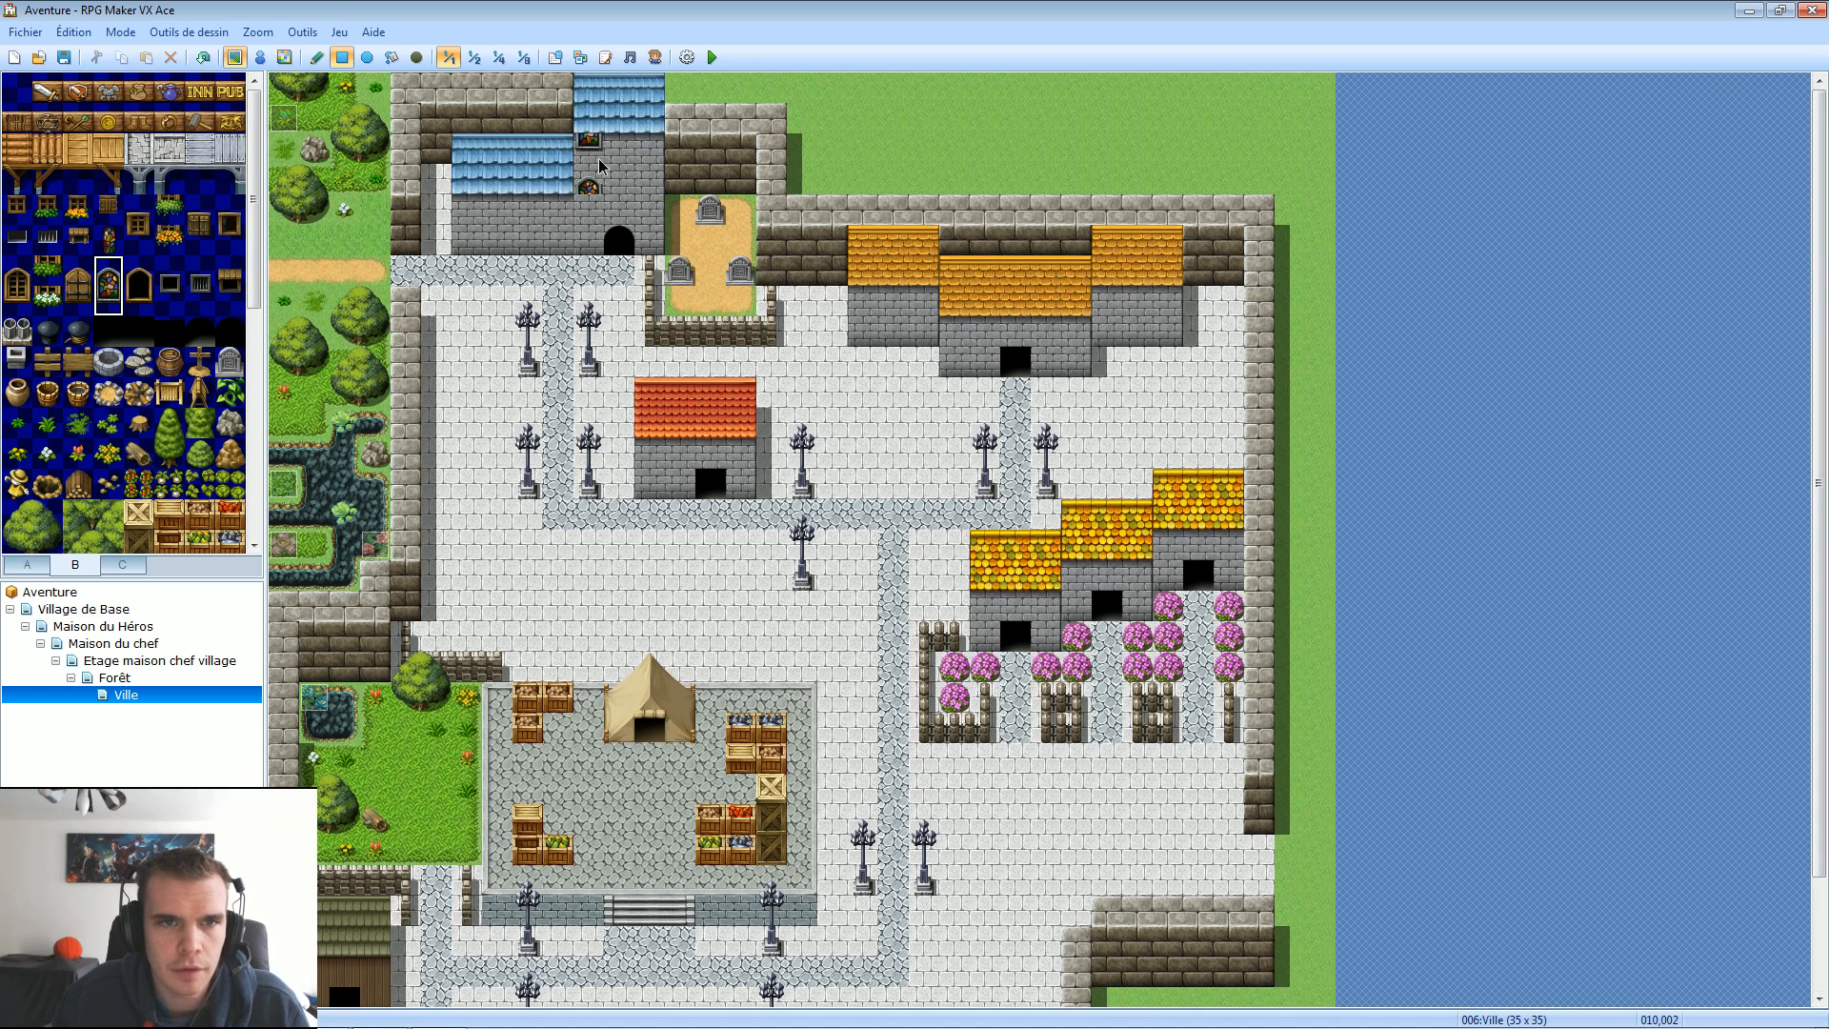
pyautogui.click(596, 181)
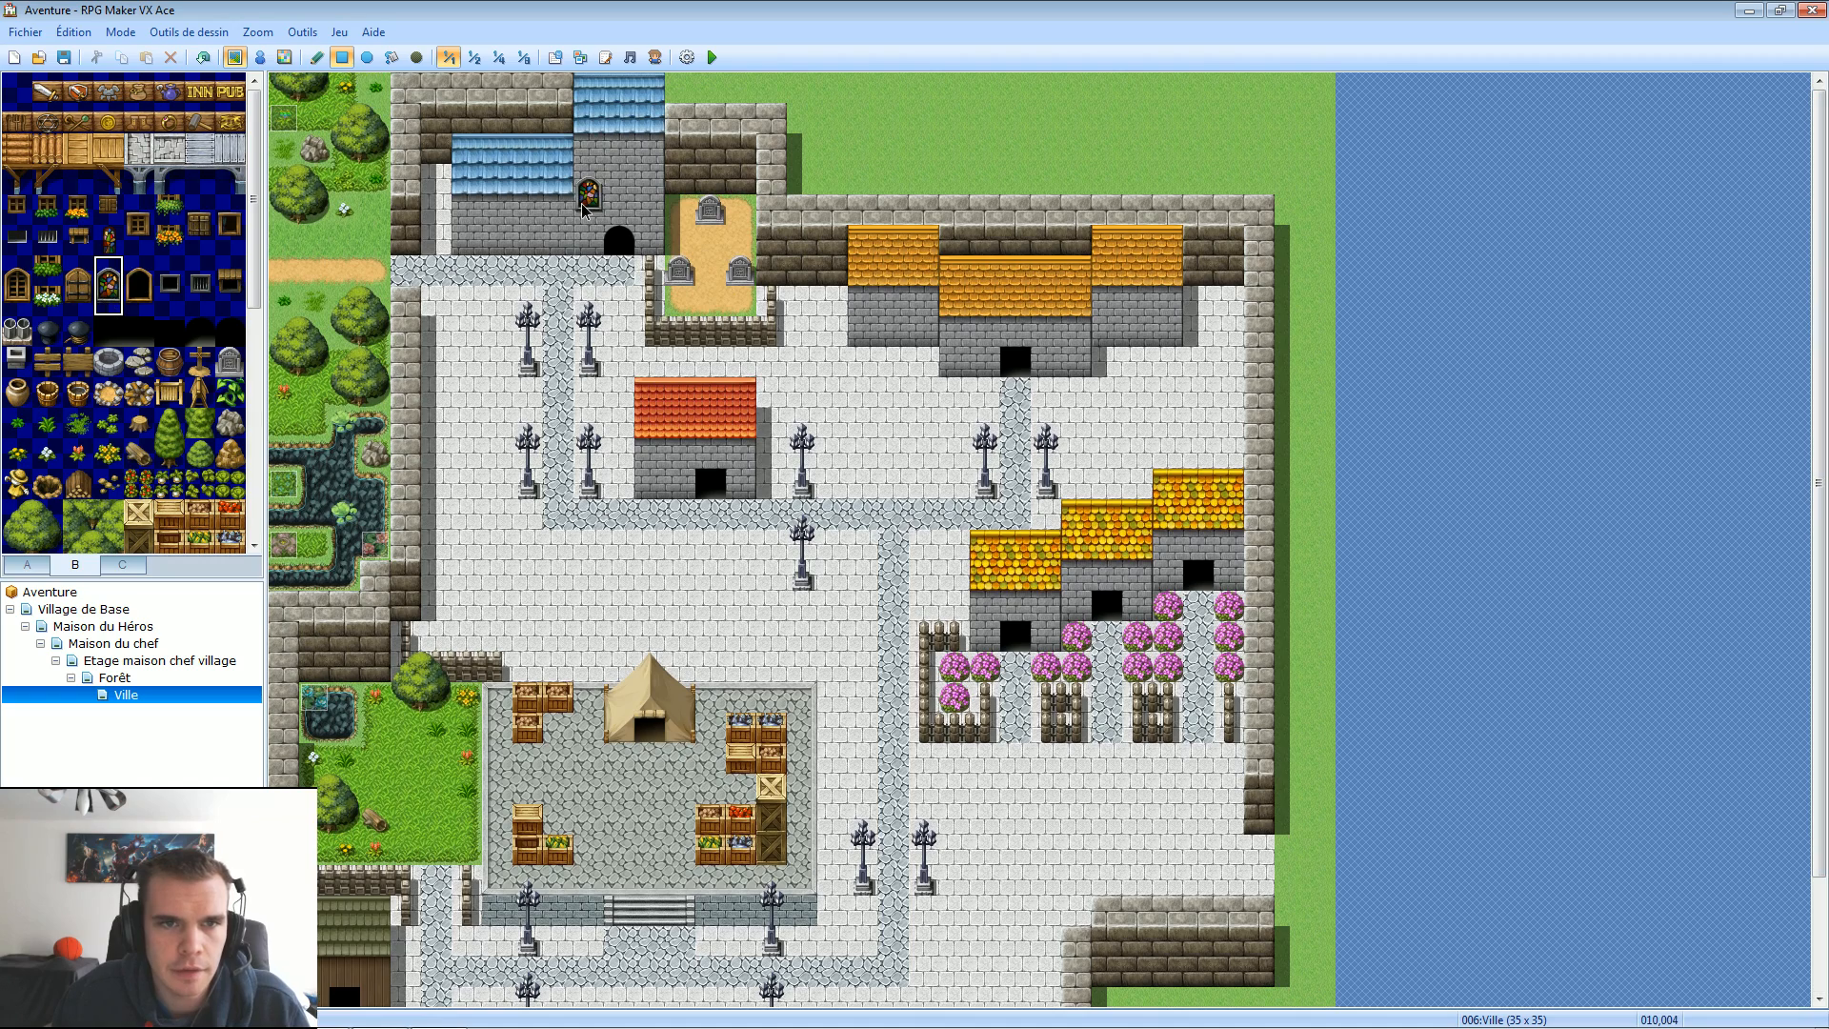
pyautogui.click(650, 164)
pyautogui.click(201, 58)
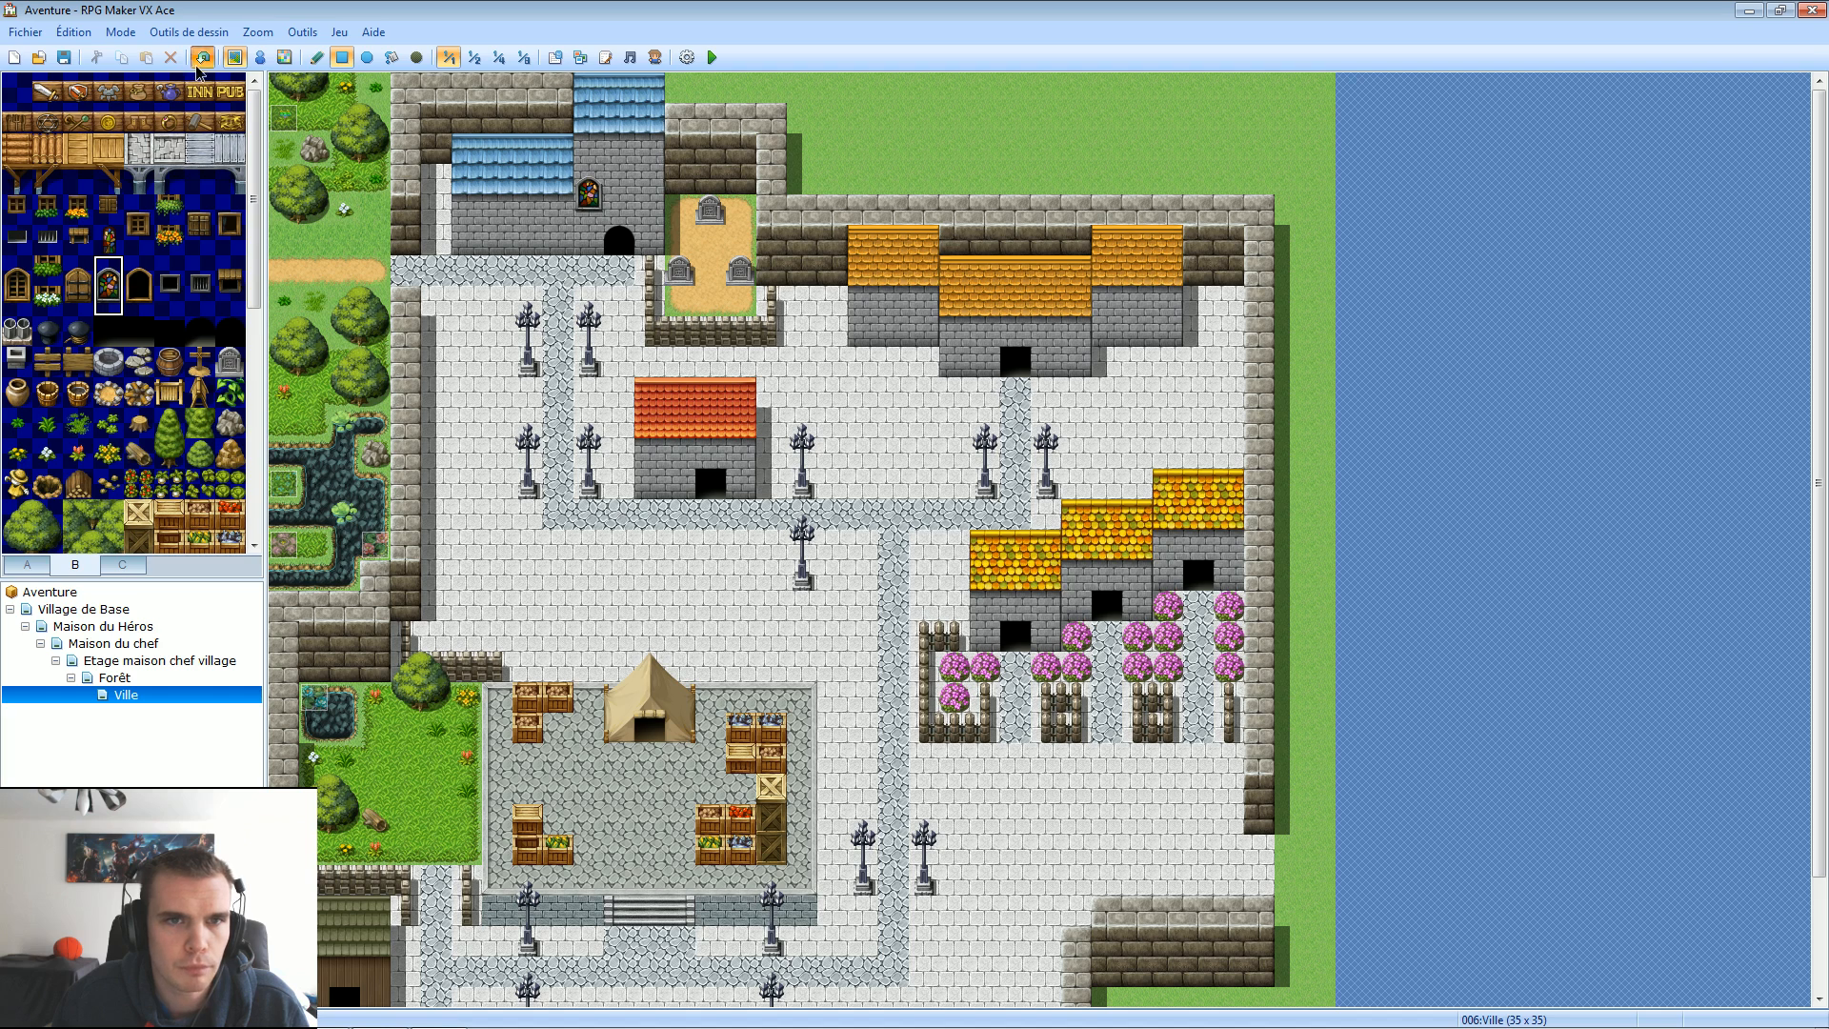
pyautogui.click(589, 170)
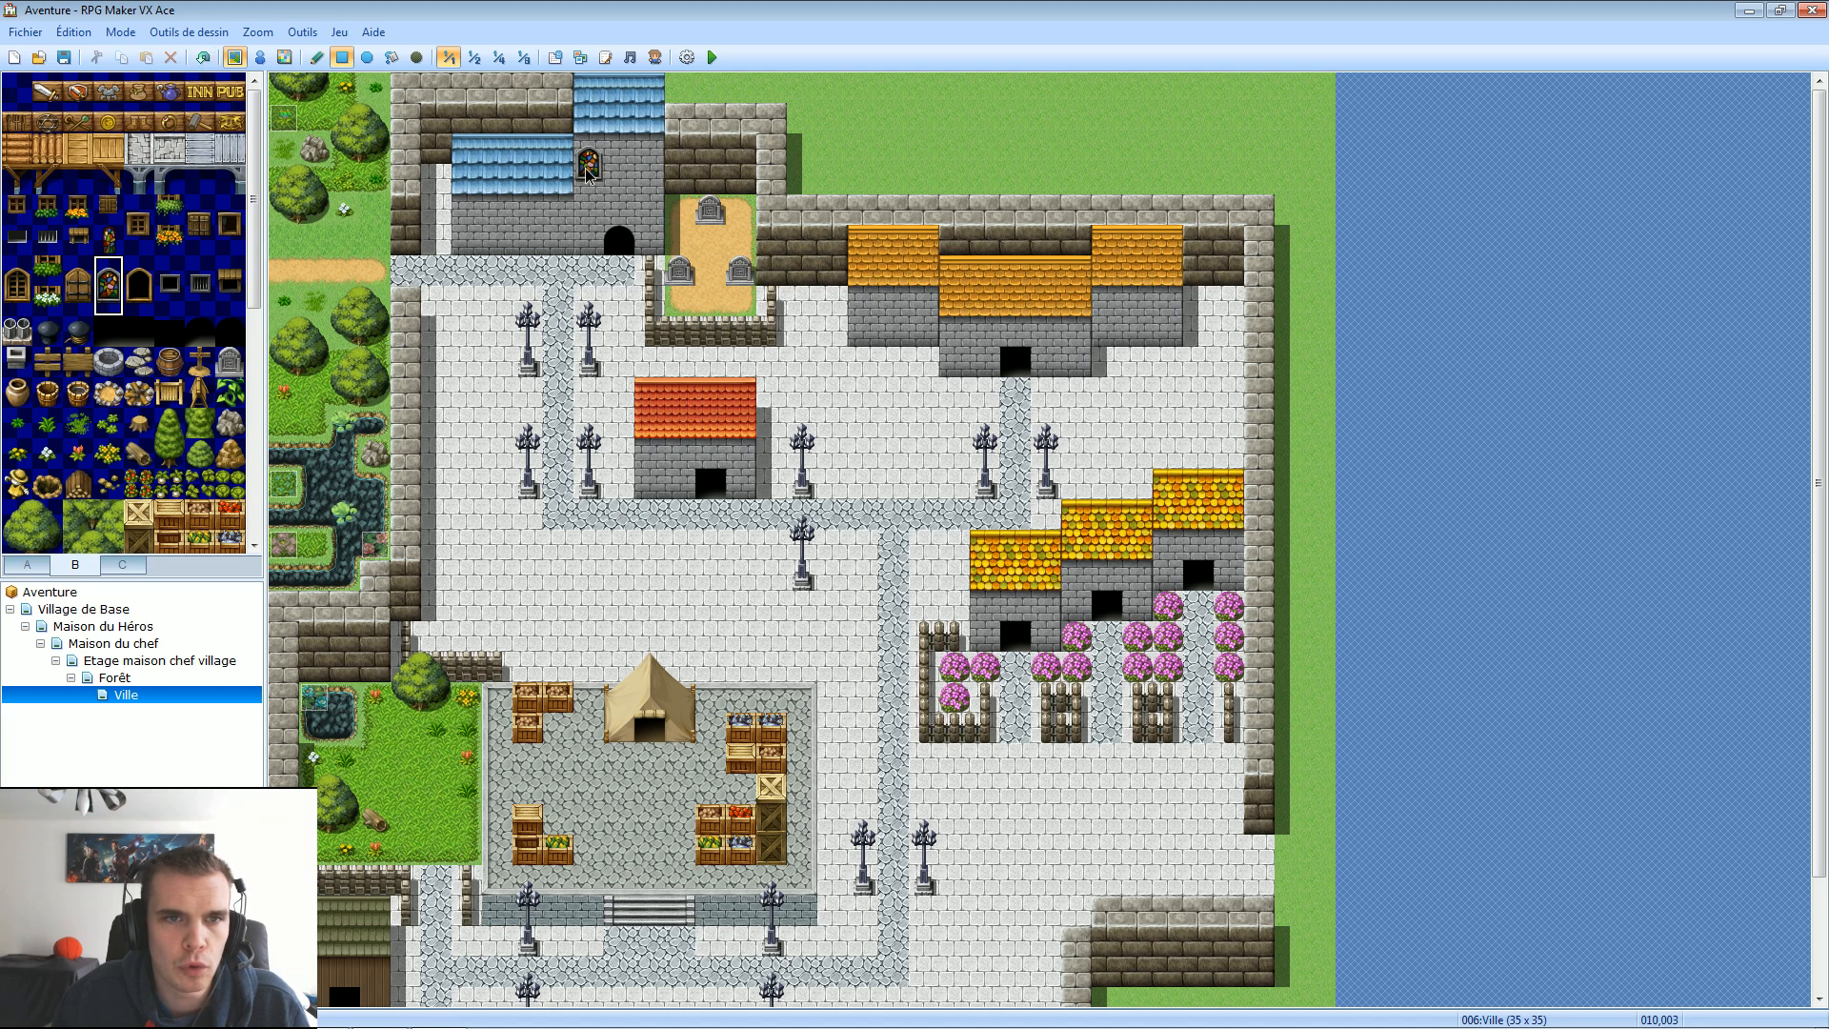
pyautogui.click(650, 164)
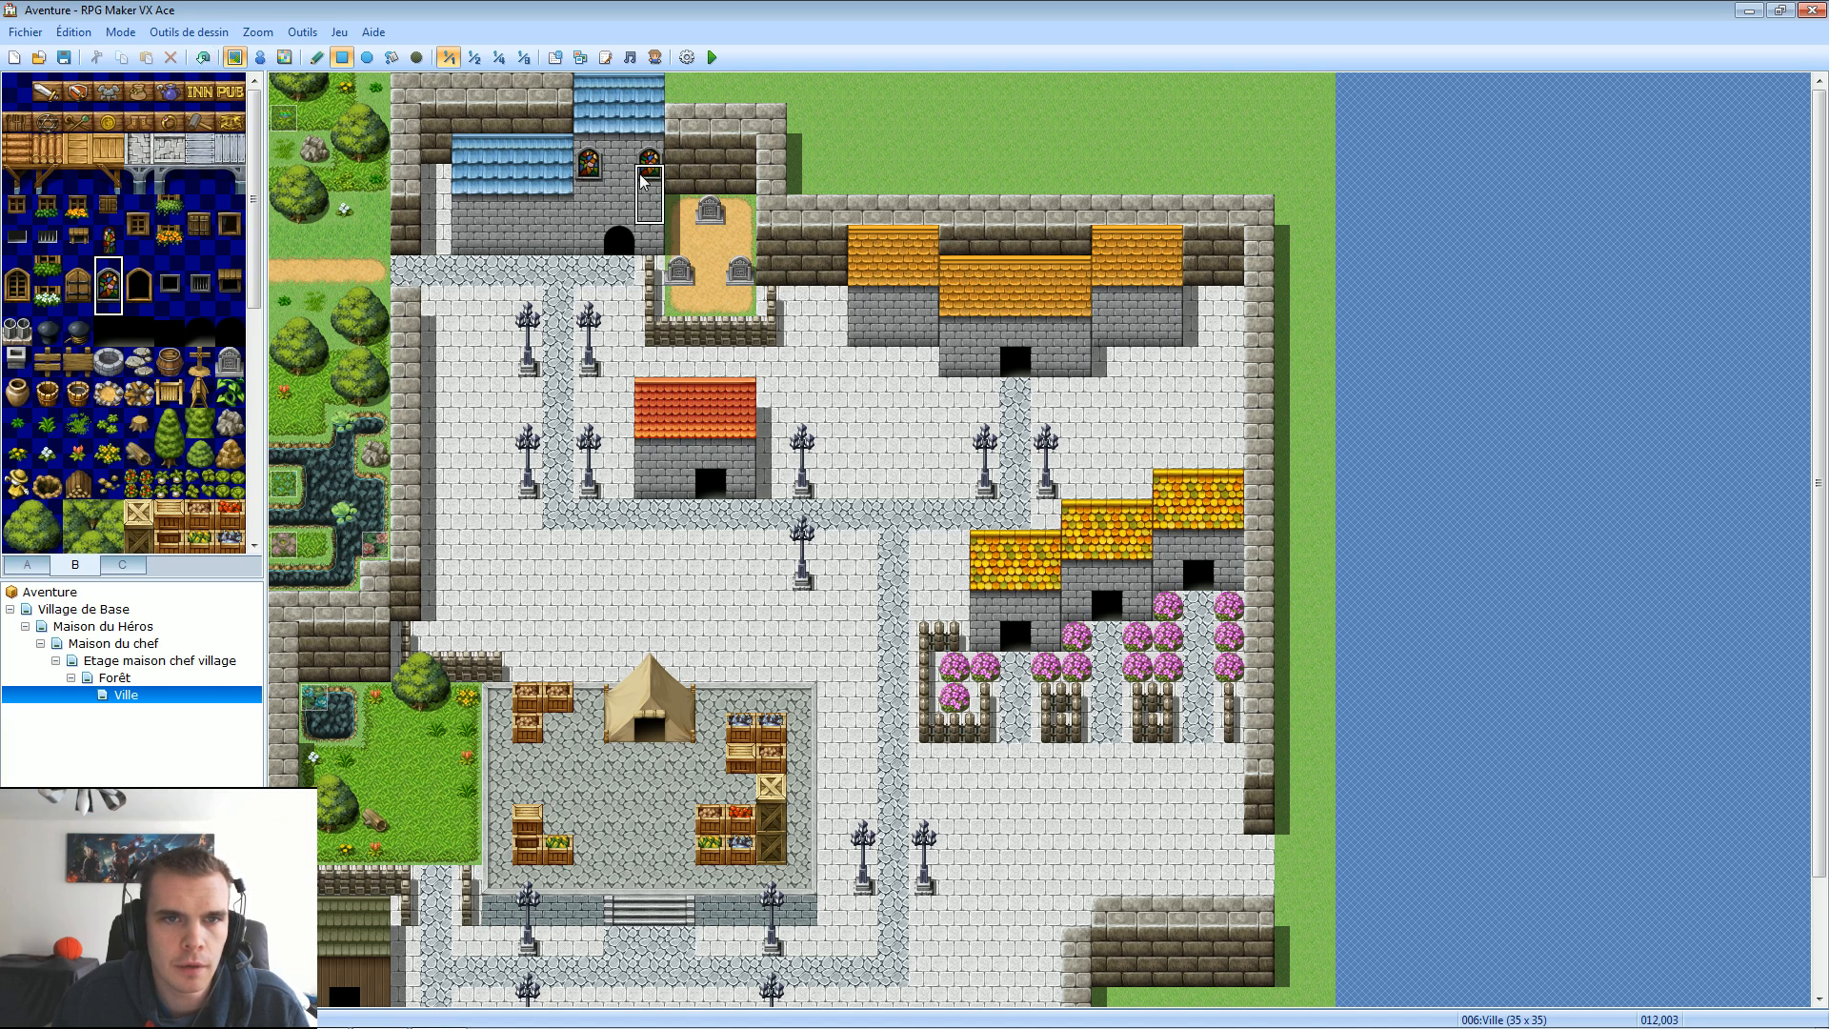
pyautogui.click(469, 214)
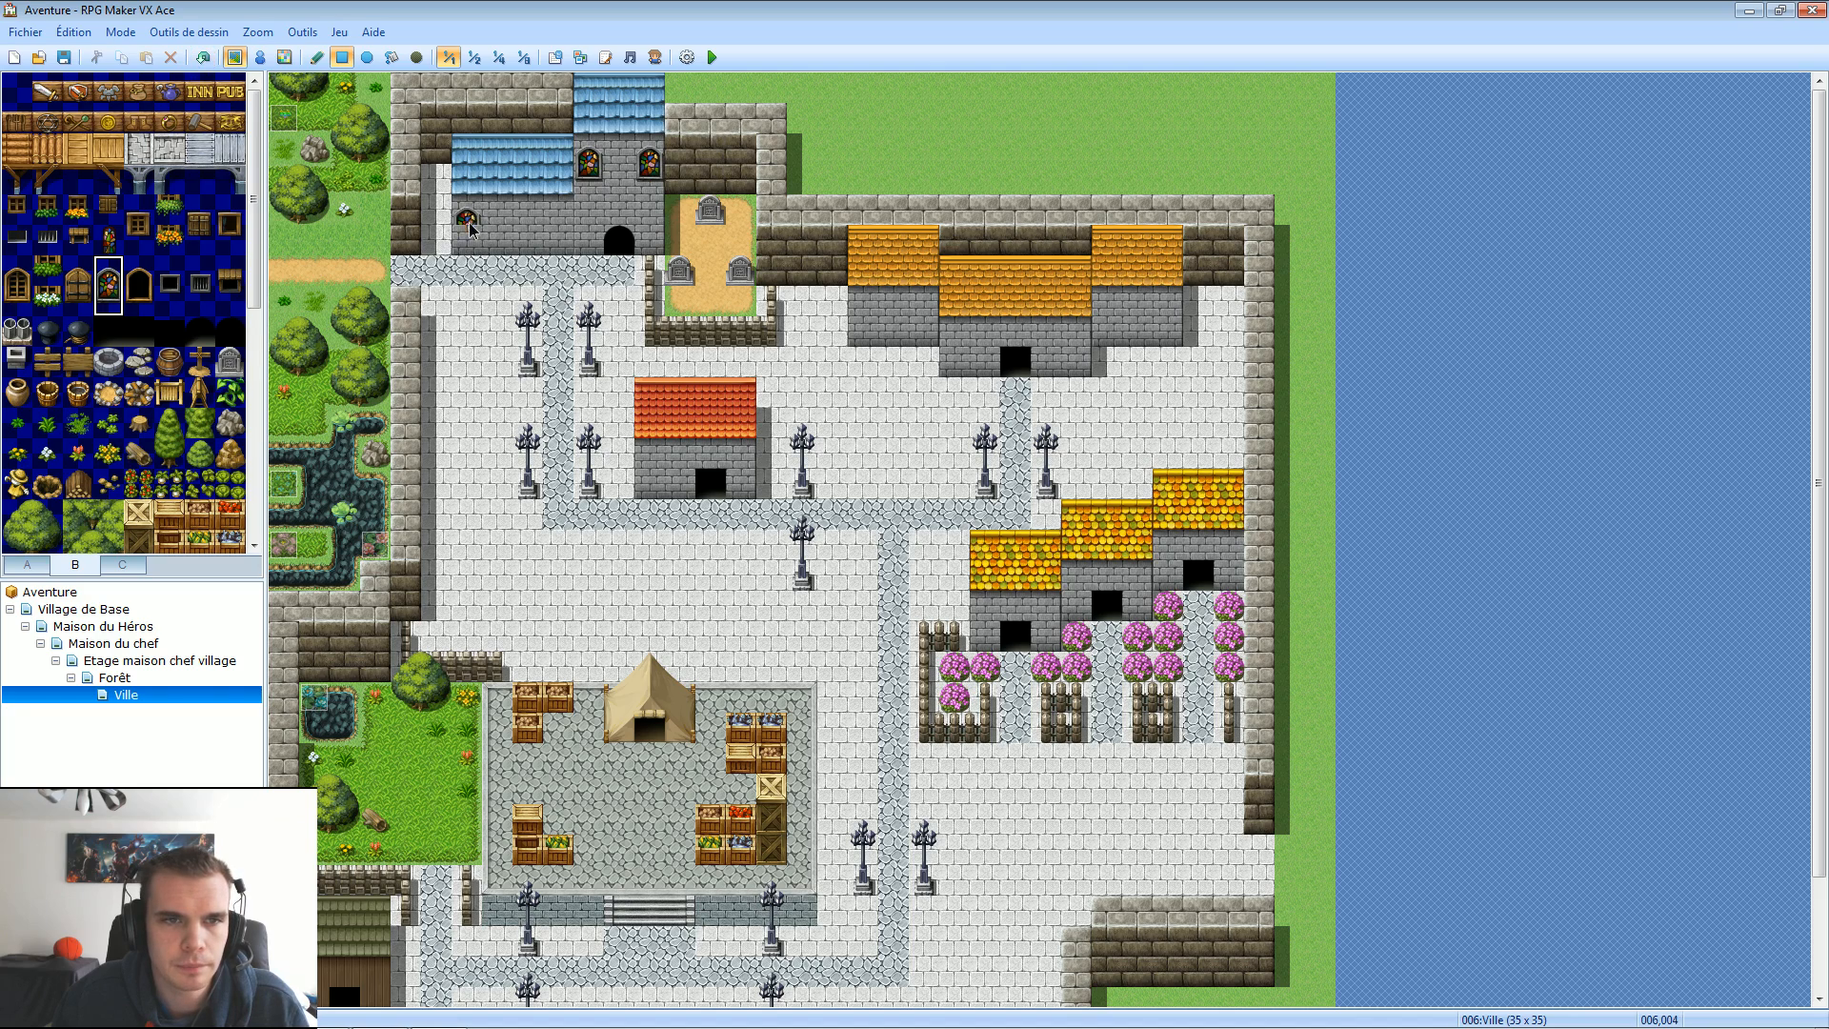
pyautogui.click(528, 224)
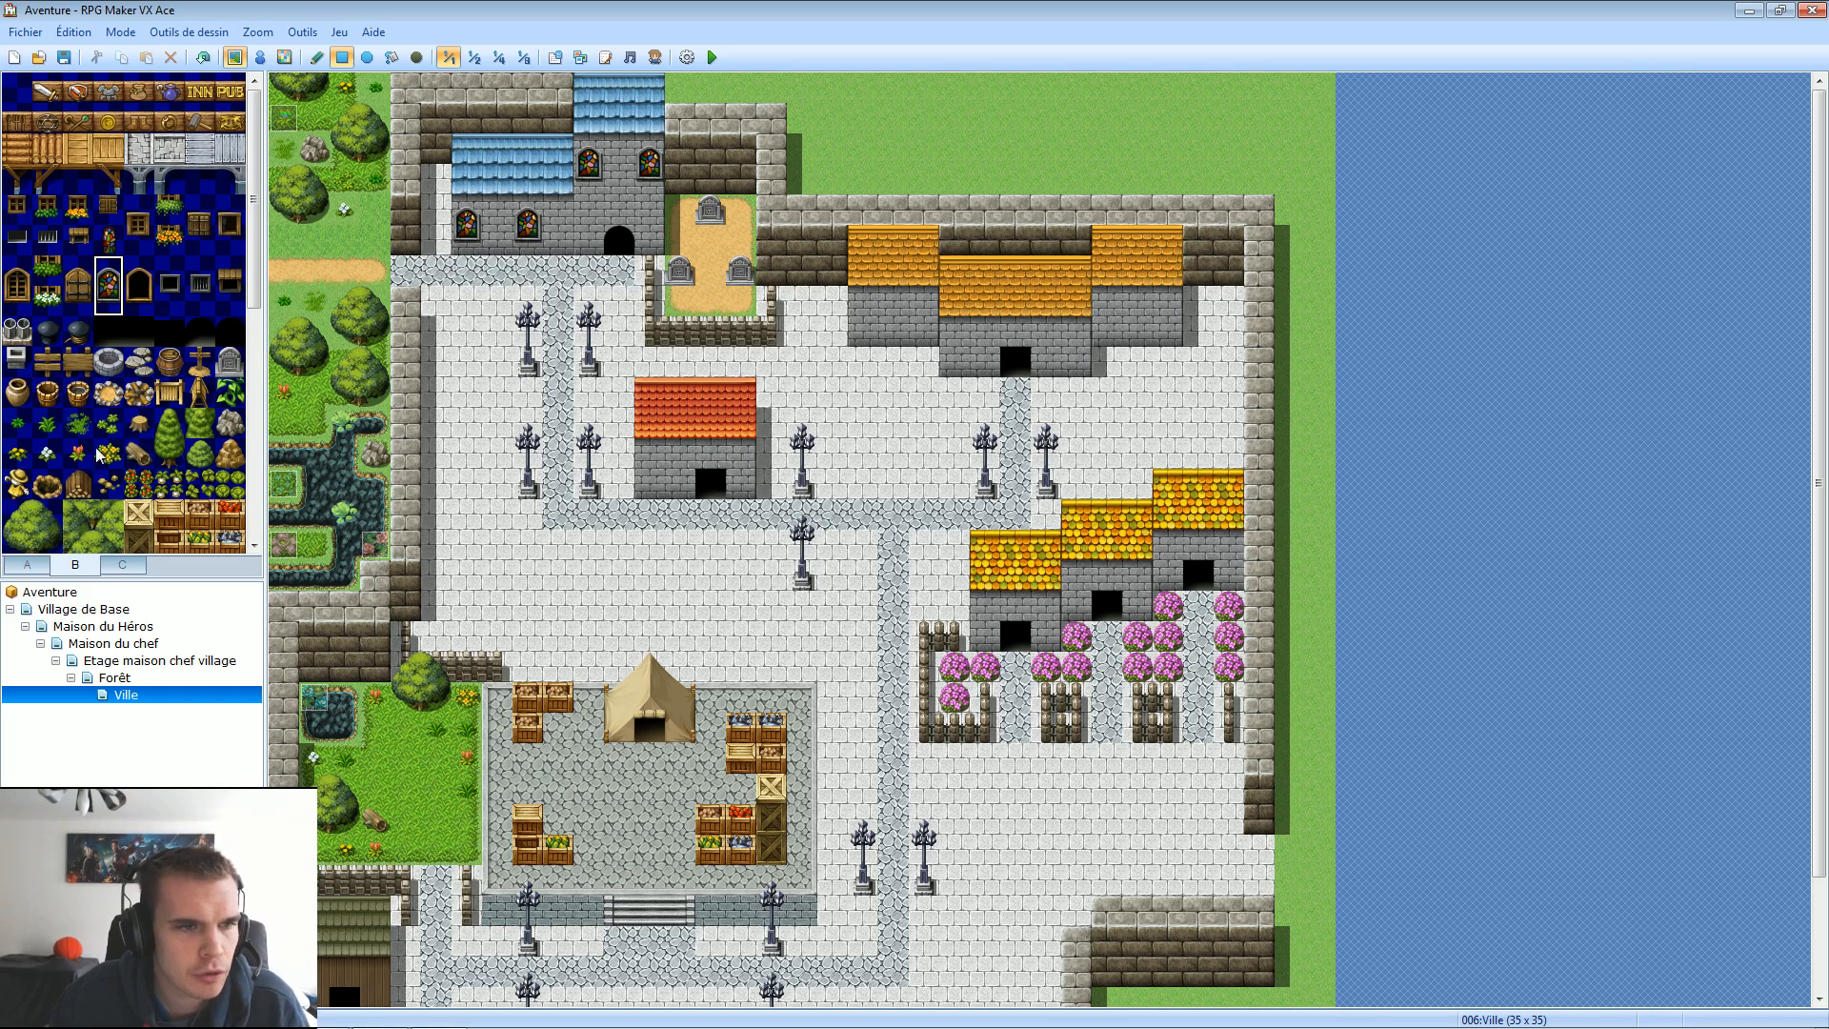
# Plant yellow flowers in two opposite corners of the graveyard, white flowers in its upper right corner and a green plant in the lower left.
pyautogui.click(17, 453)
pyautogui.click(680, 210)
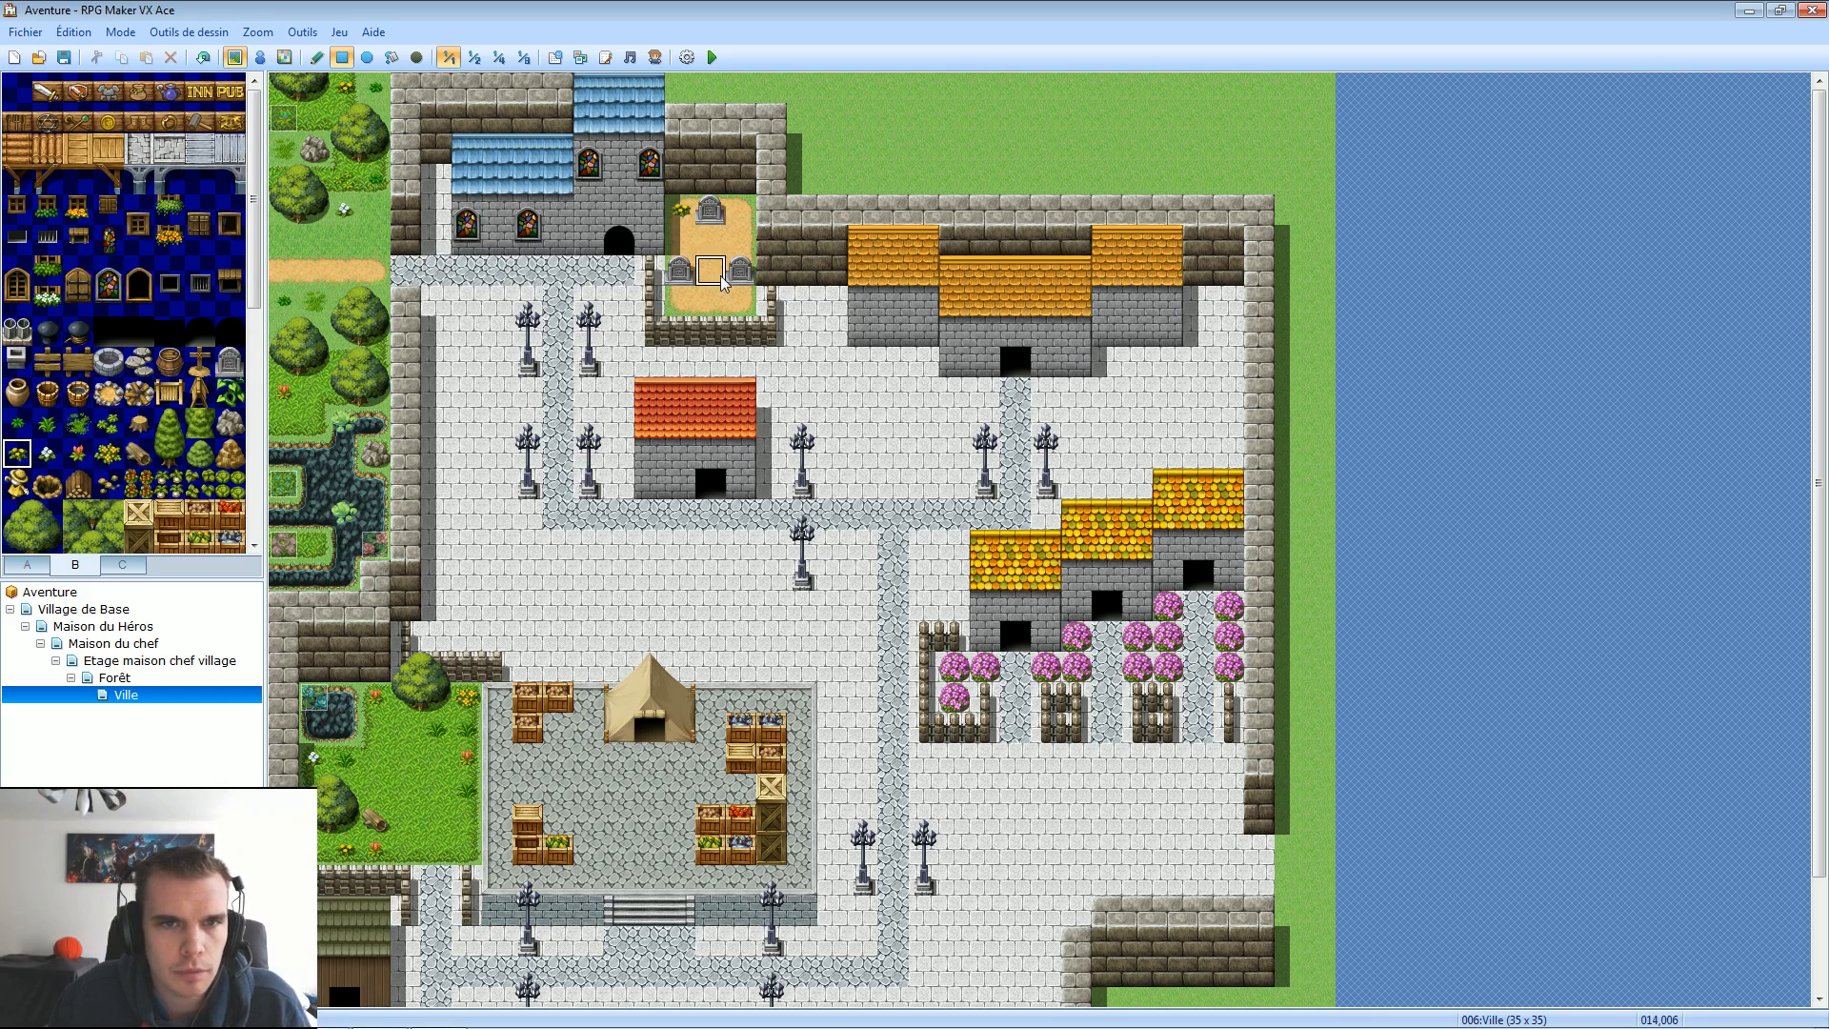
pyautogui.click(742, 301)
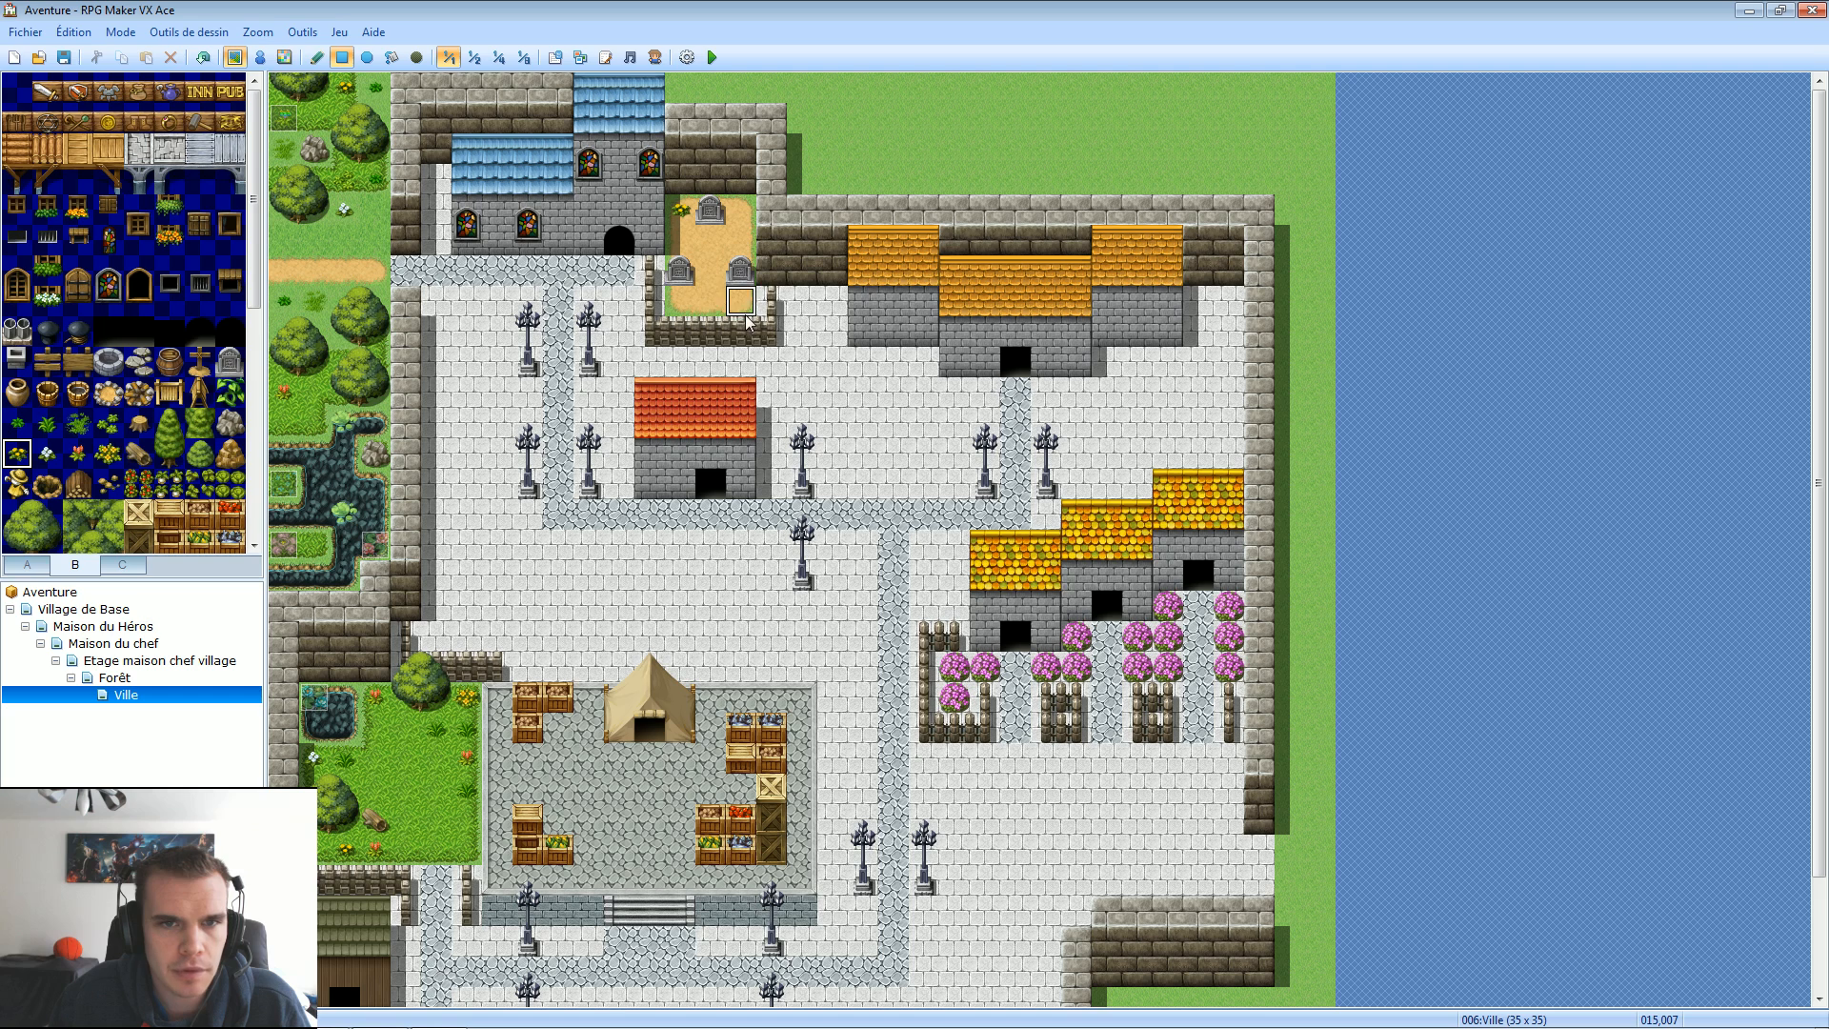
pyautogui.click(46, 455)
pyautogui.click(741, 211)
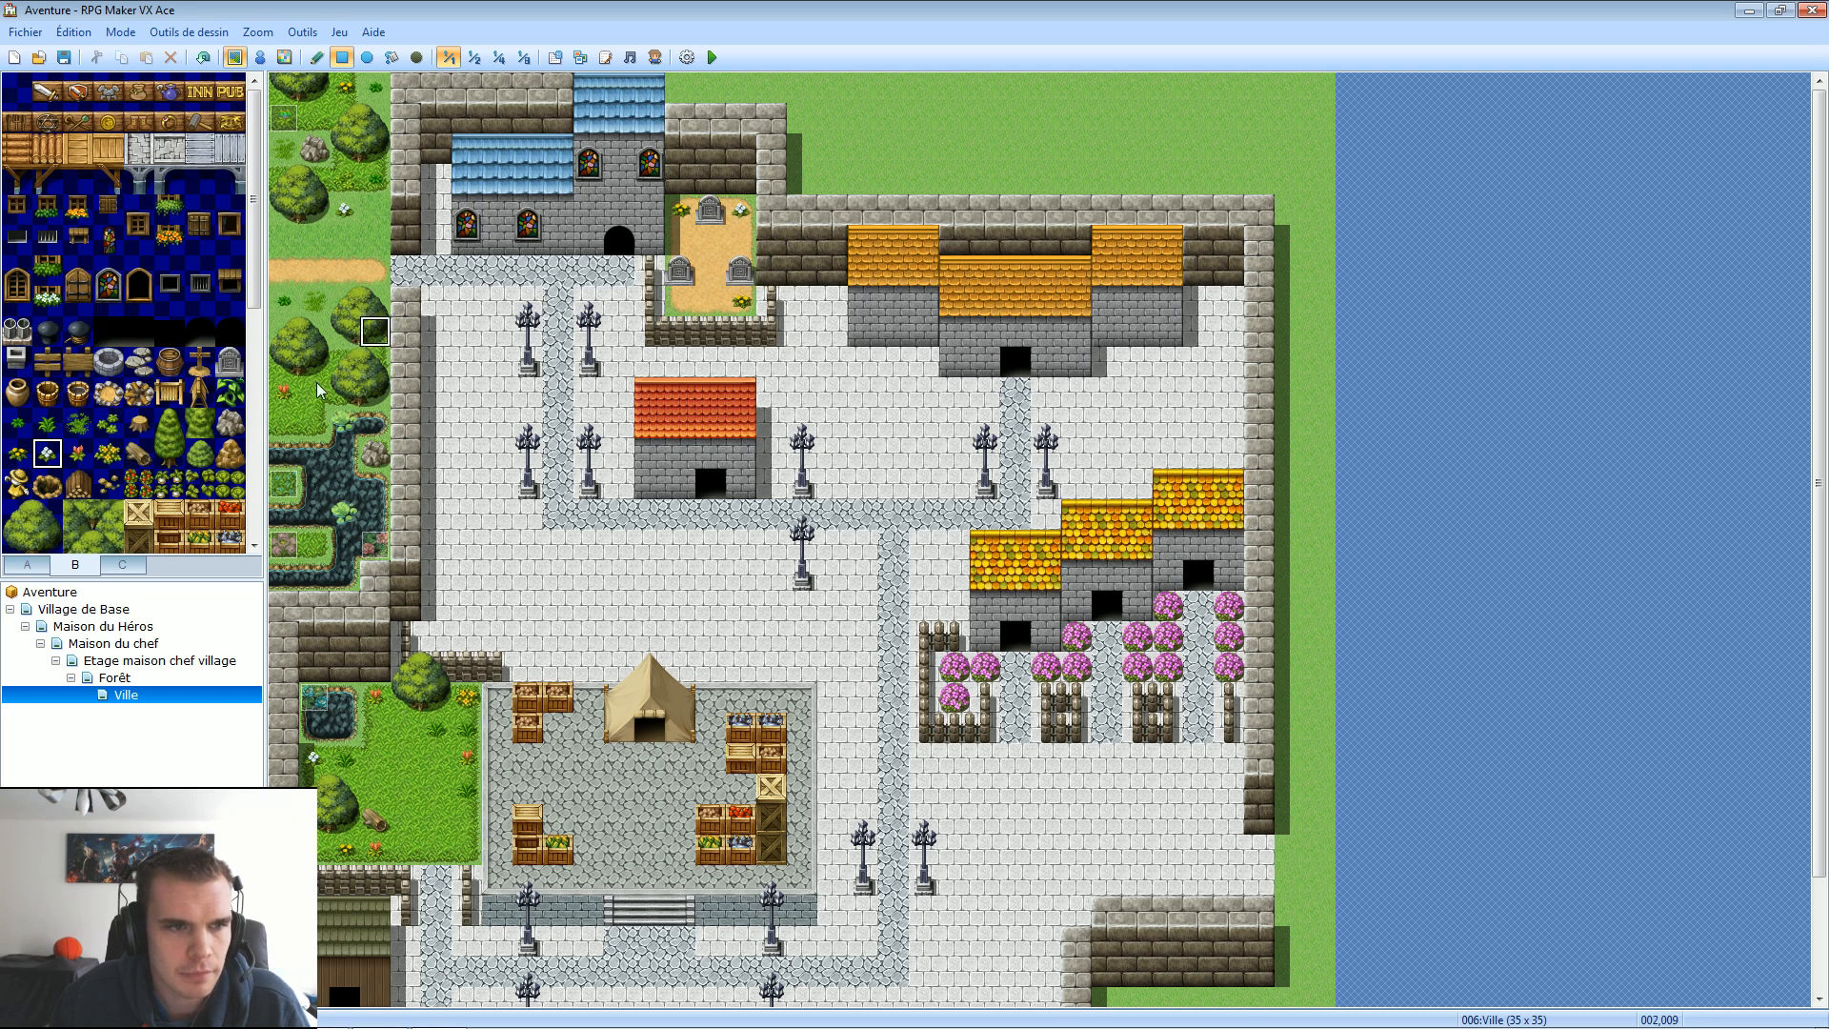
pyautogui.click(77, 424)
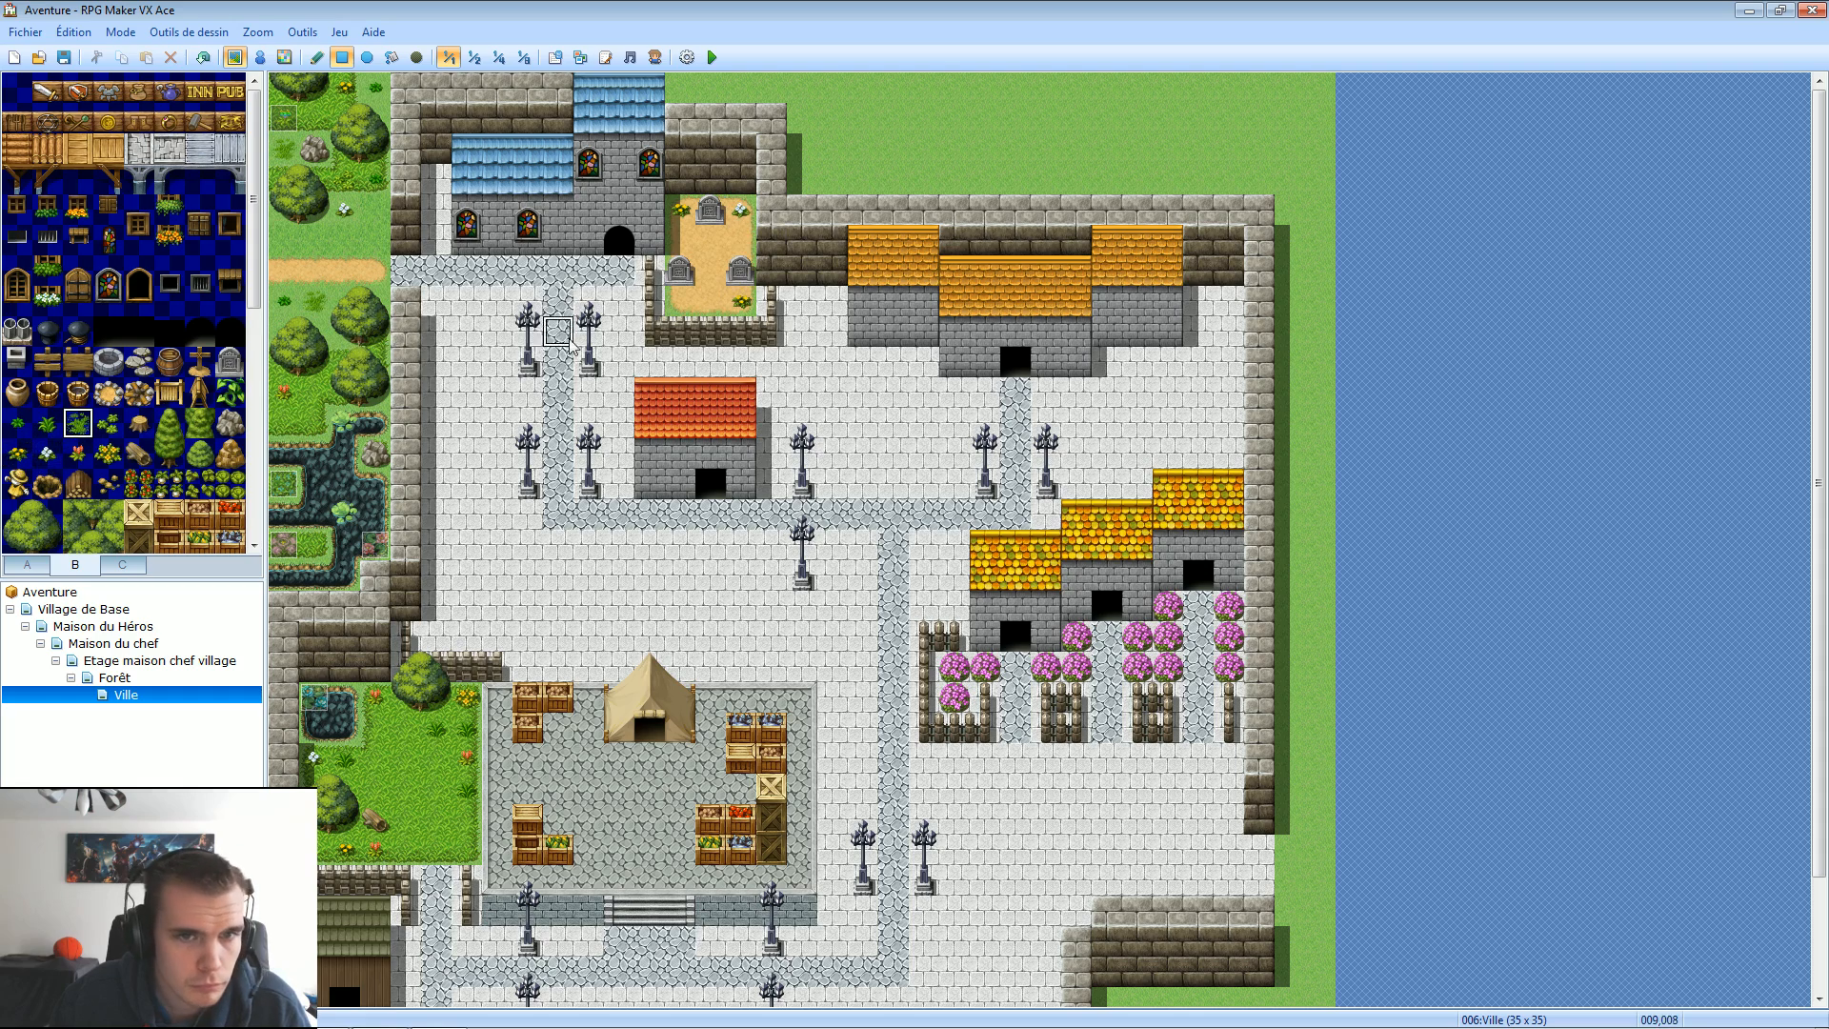
pyautogui.click(679, 301)
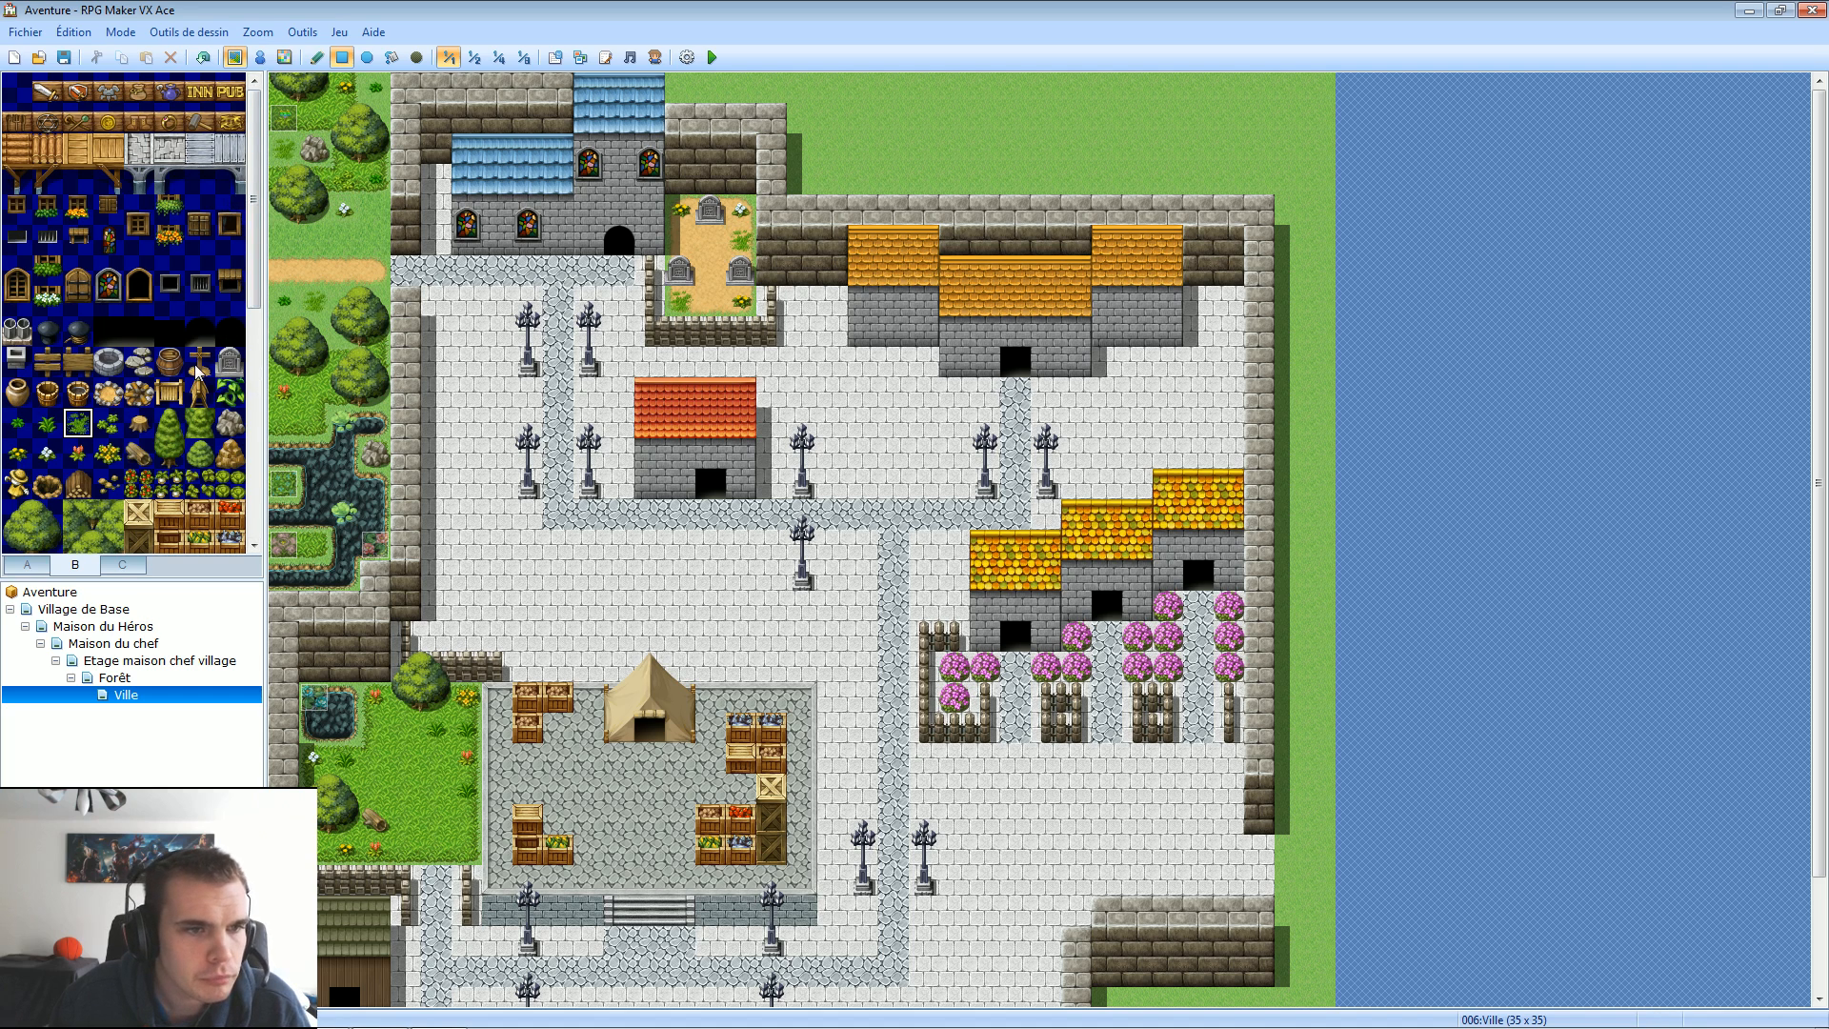
# Place a stone well in the narrow gap between the town wall and the blue-roofed building.
pyautogui.click(169, 363)
pyautogui.click(101, 370)
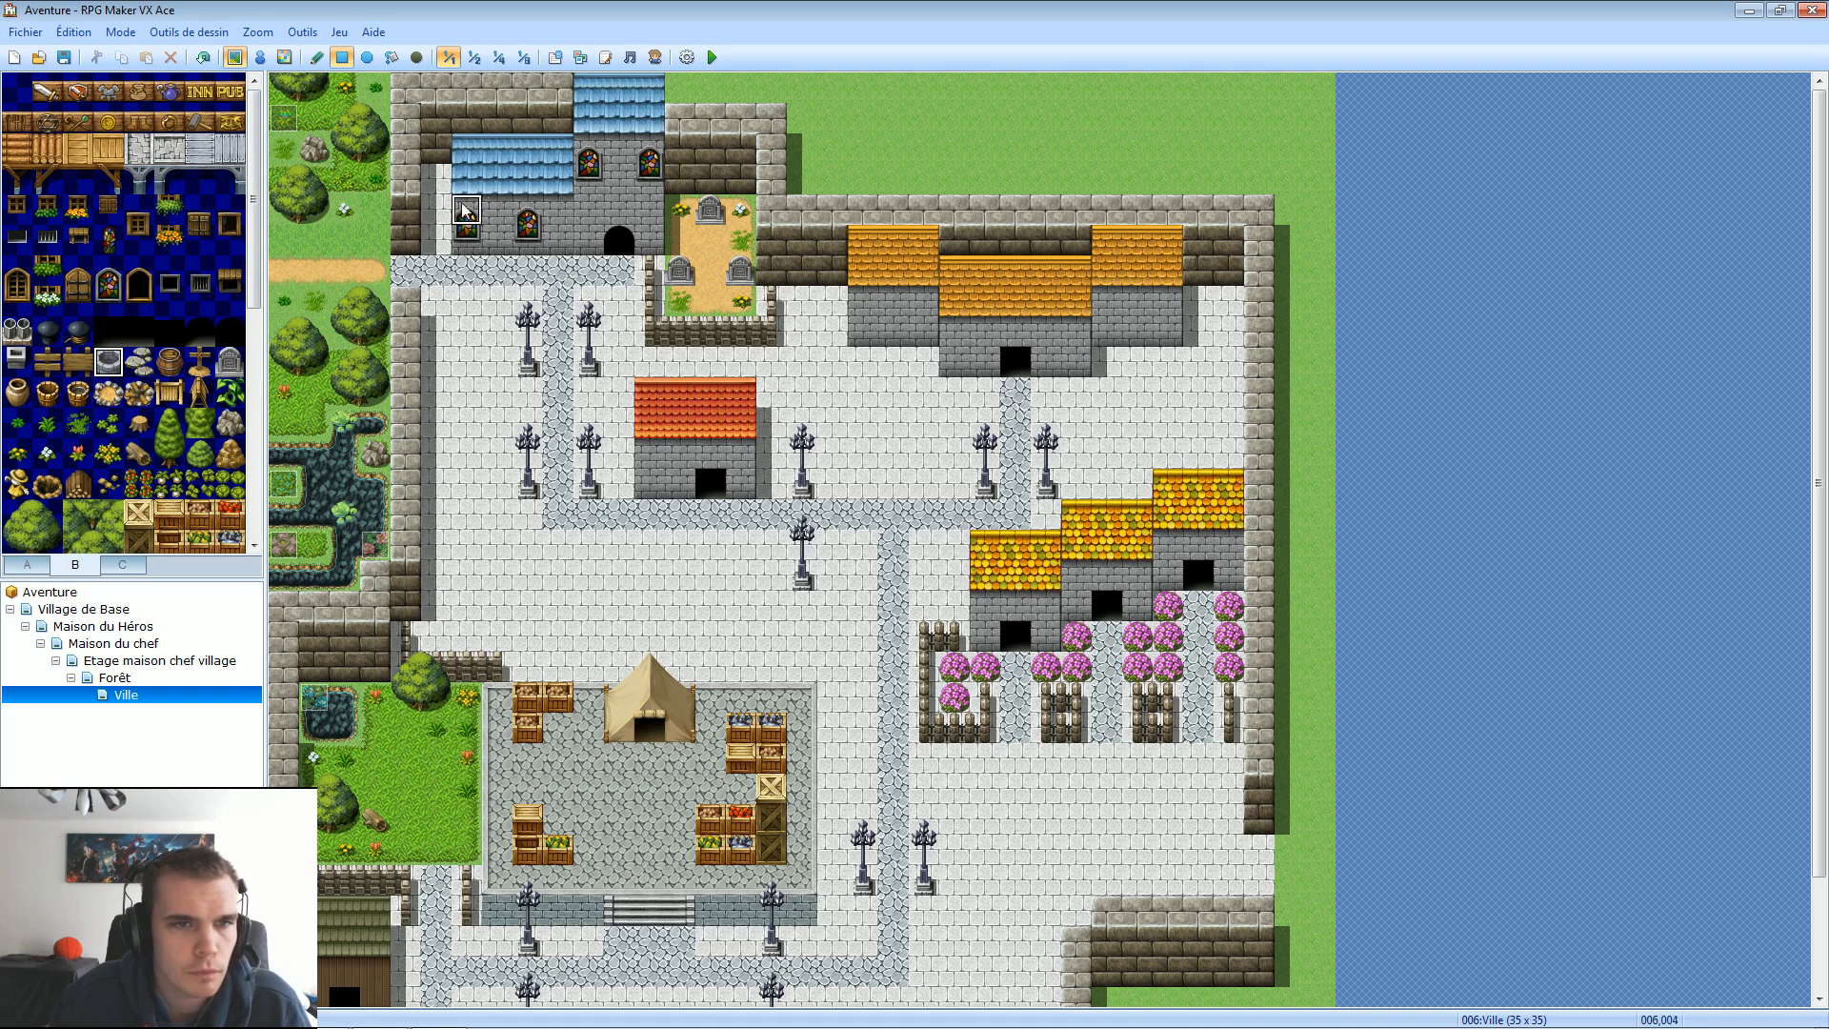
pyautogui.click(436, 179)
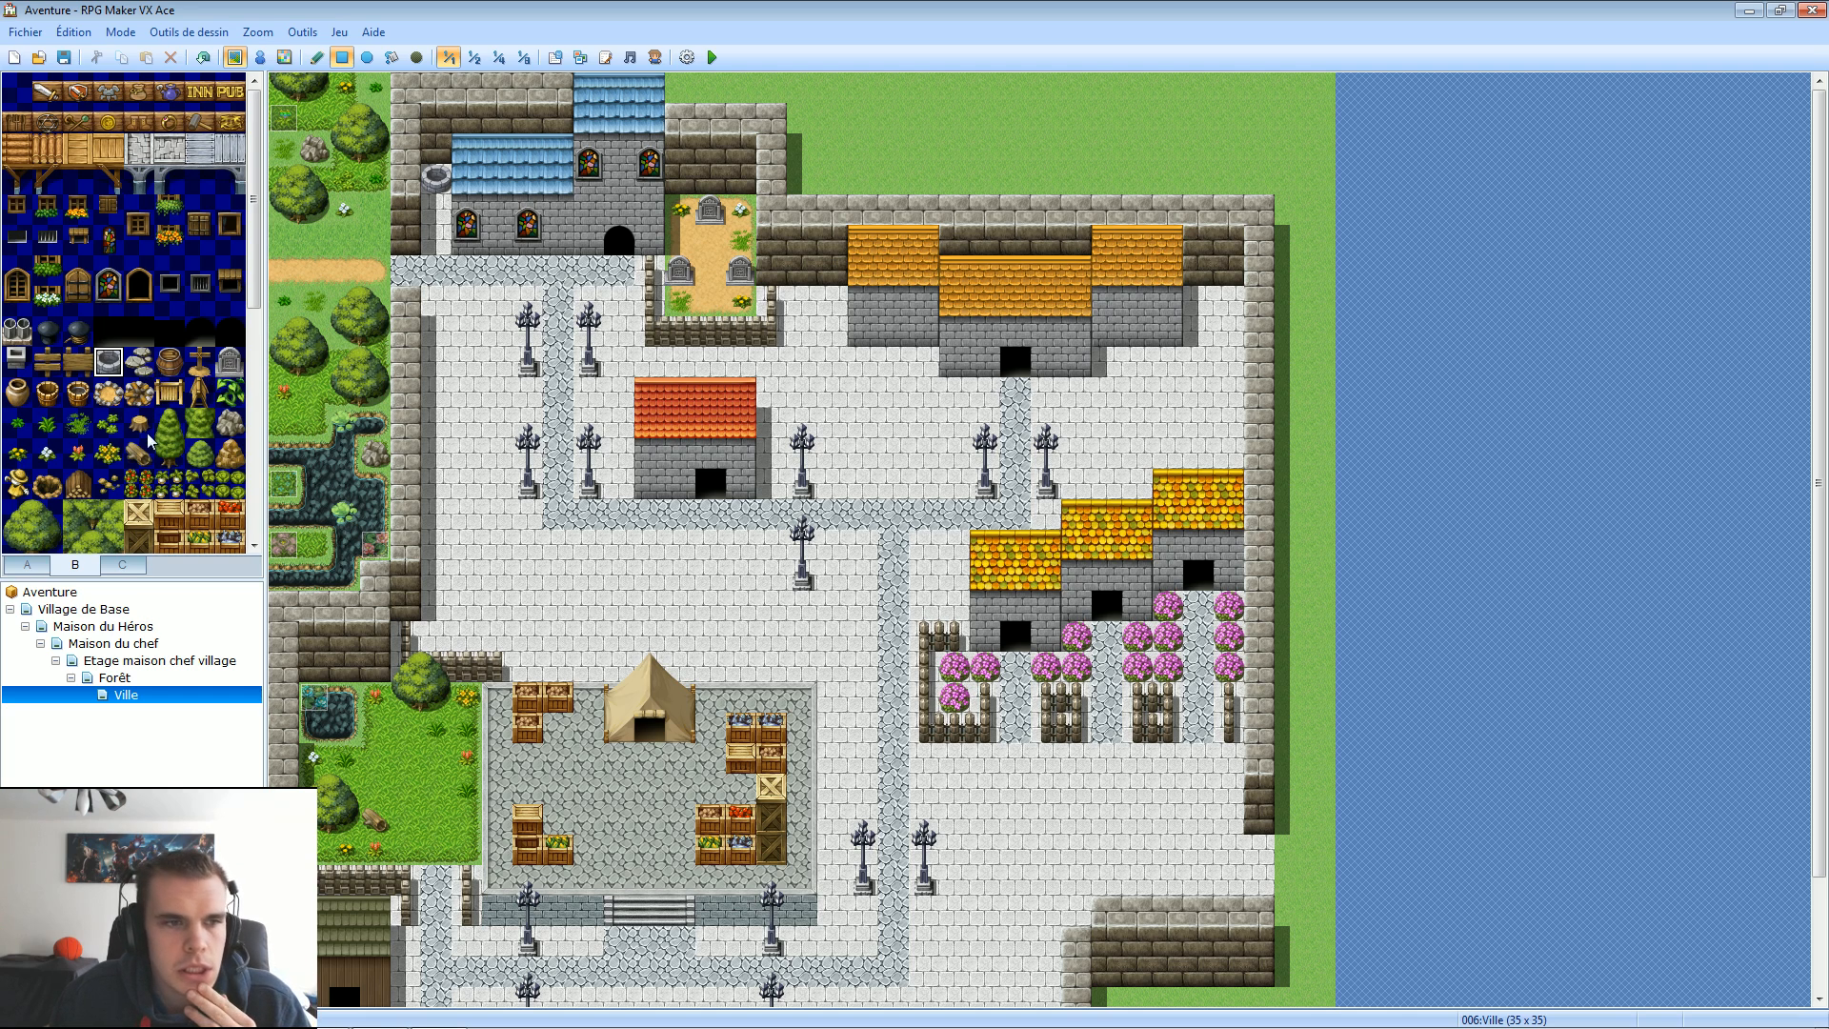
pyautogui.click(48, 209)
pyautogui.click(650, 452)
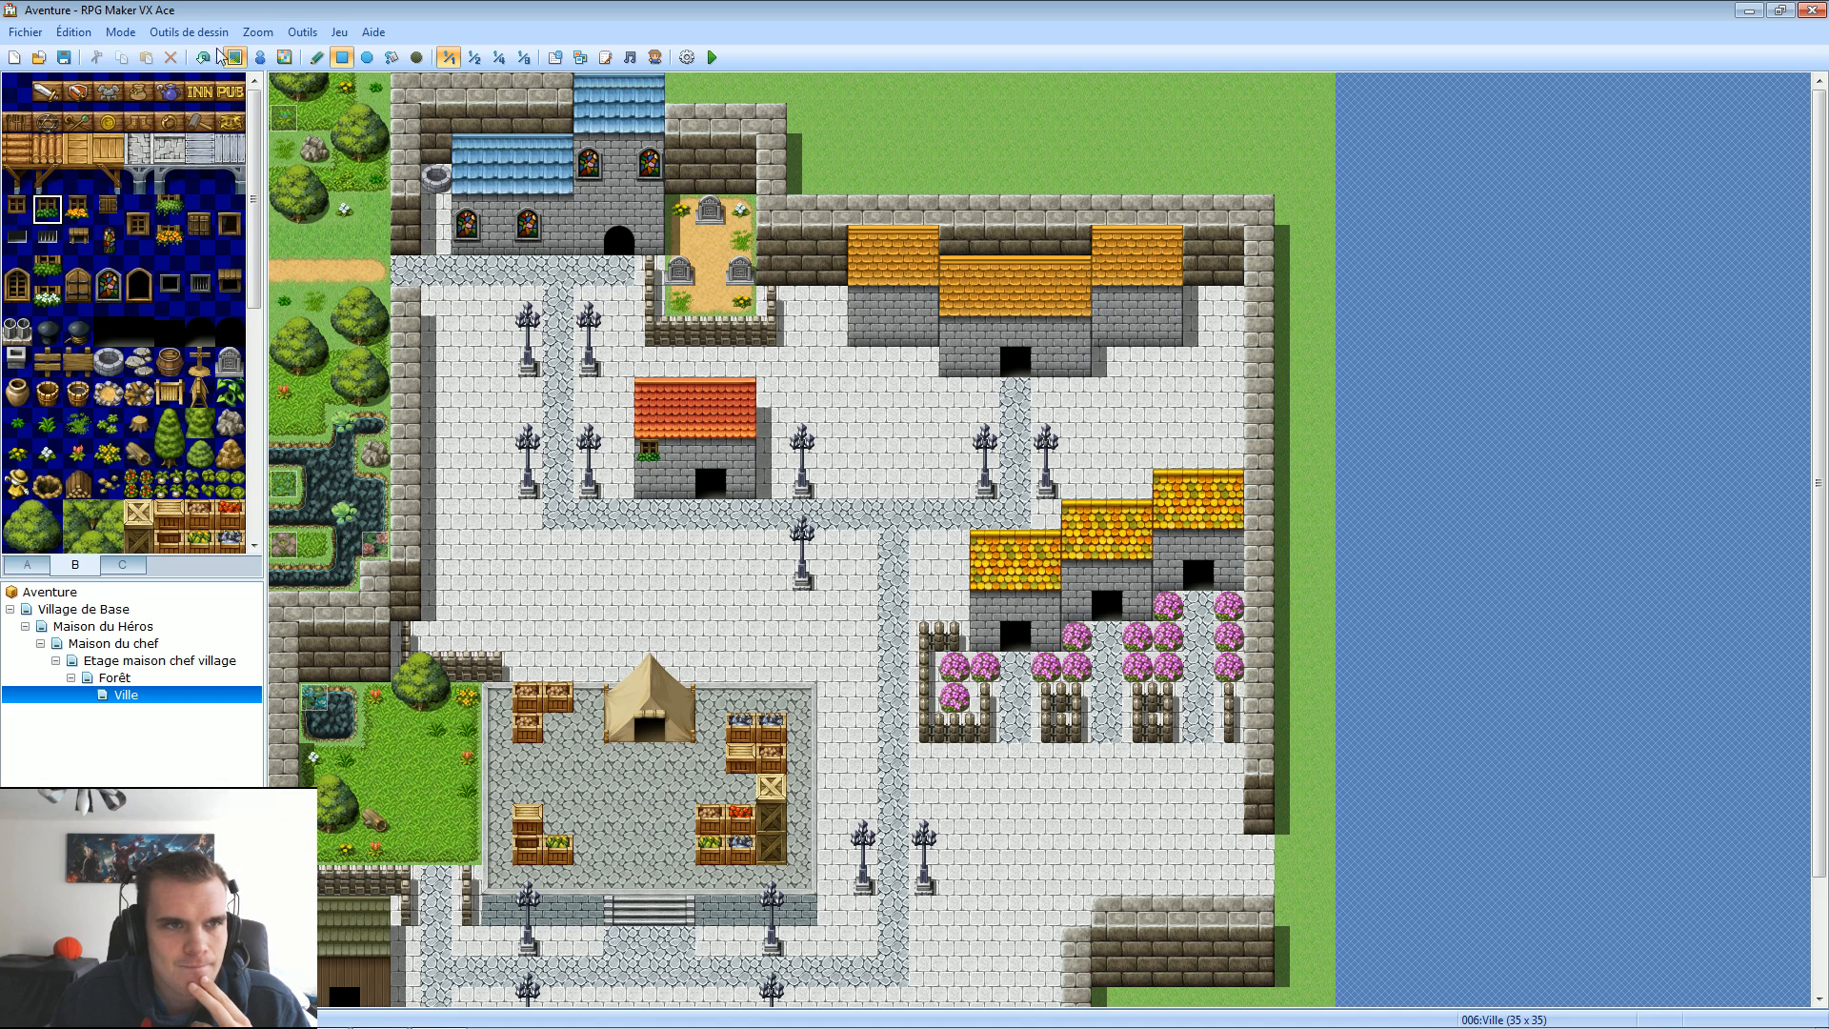
pyautogui.click(200, 90)
pyautogui.click(863, 333)
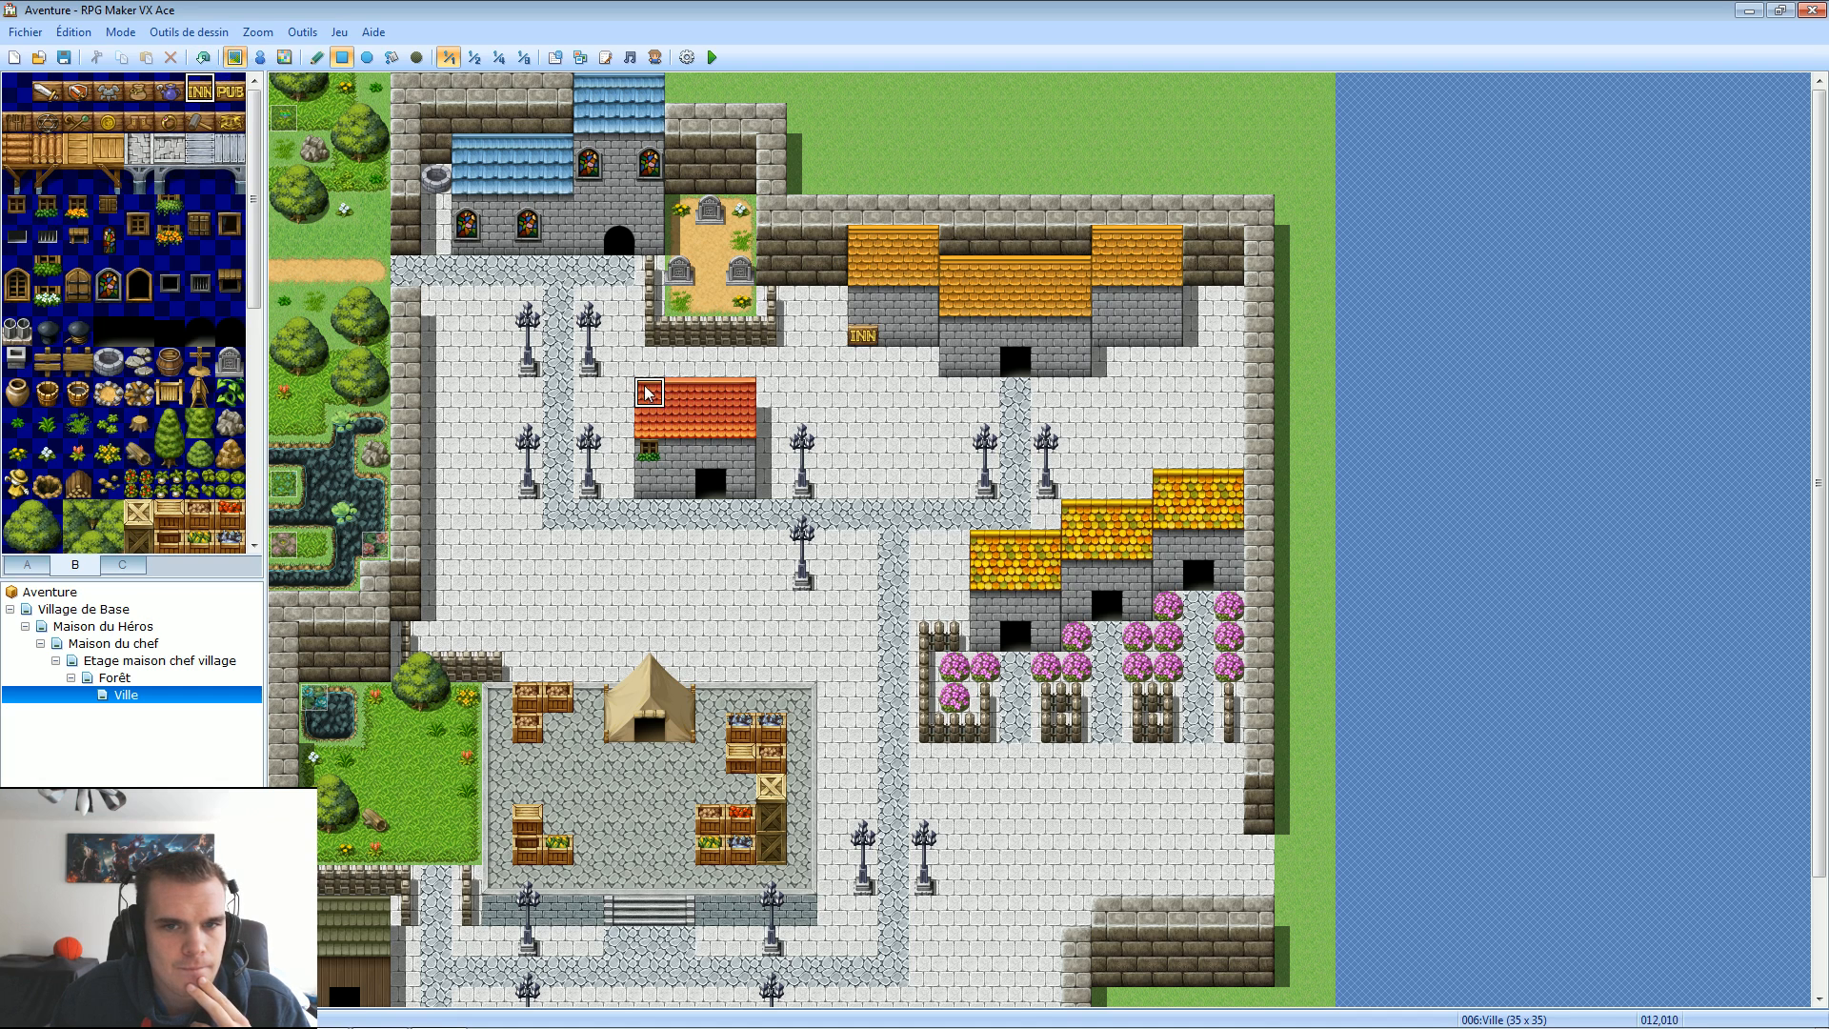
pyautogui.click(203, 58)
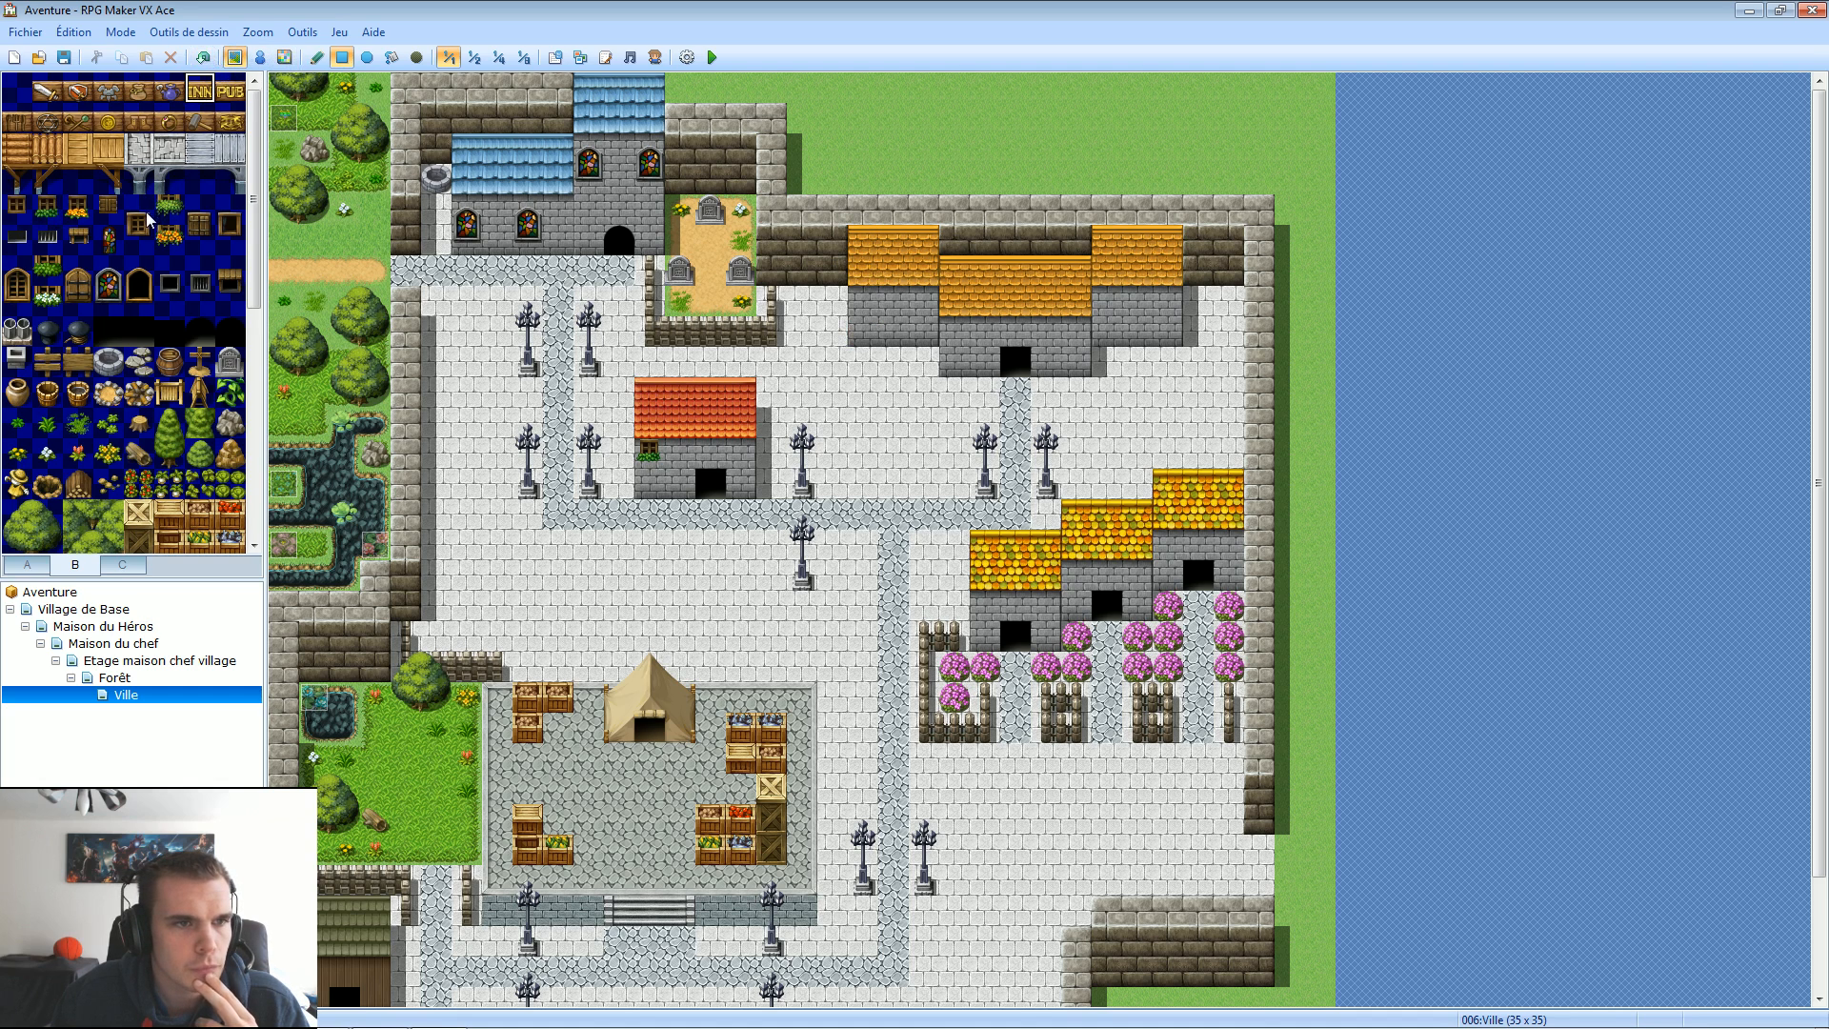
pyautogui.click(108, 207)
pyautogui.click(648, 479)
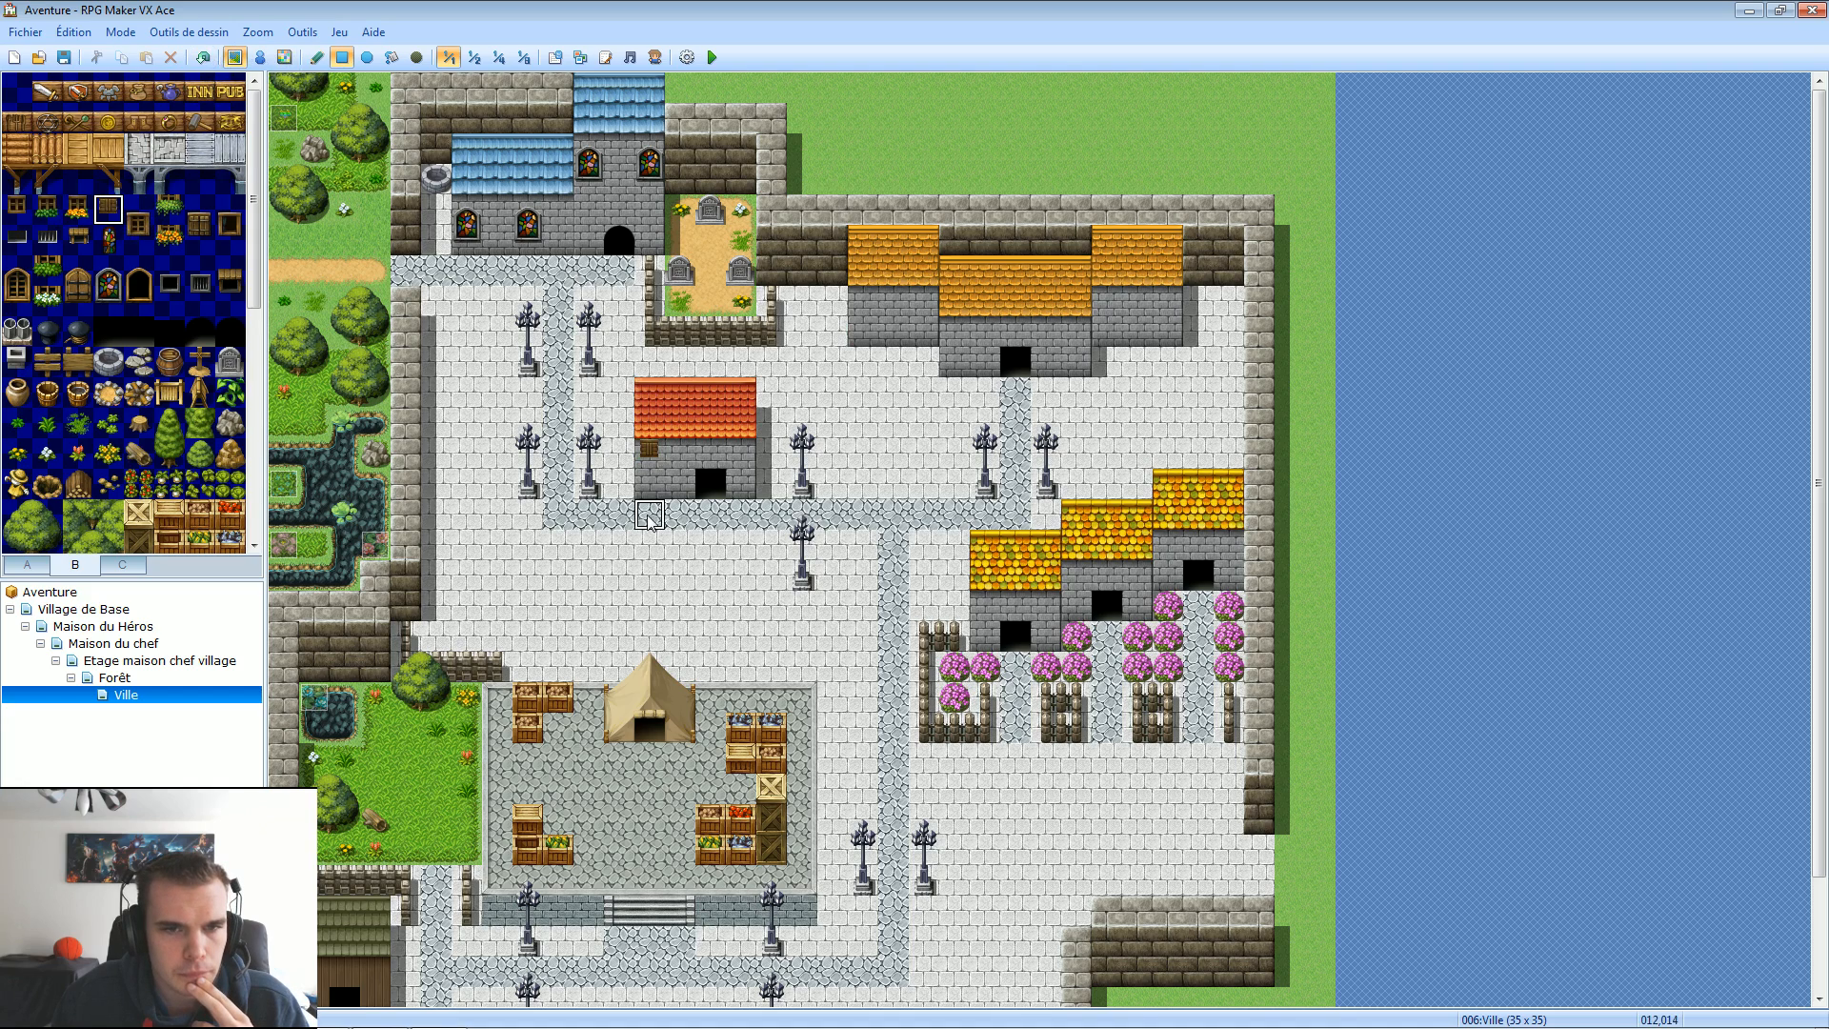
pyautogui.click(203, 57)
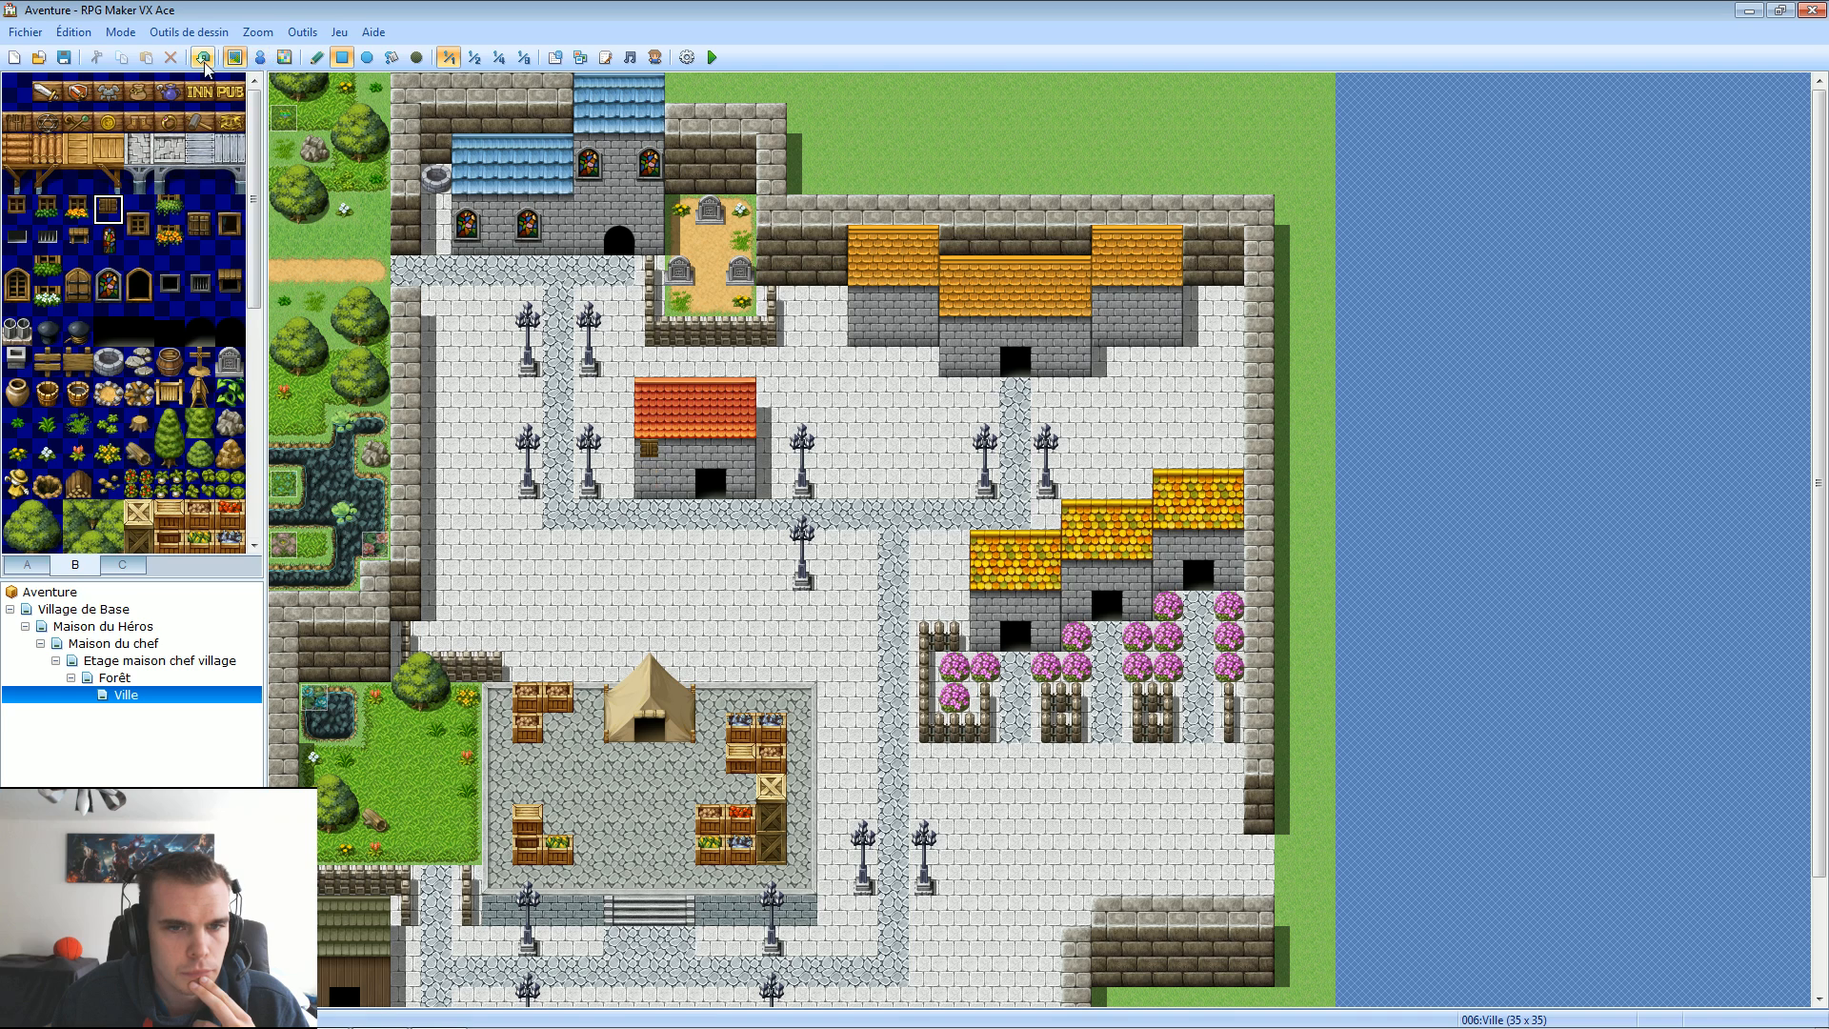
pyautogui.click(202, 57)
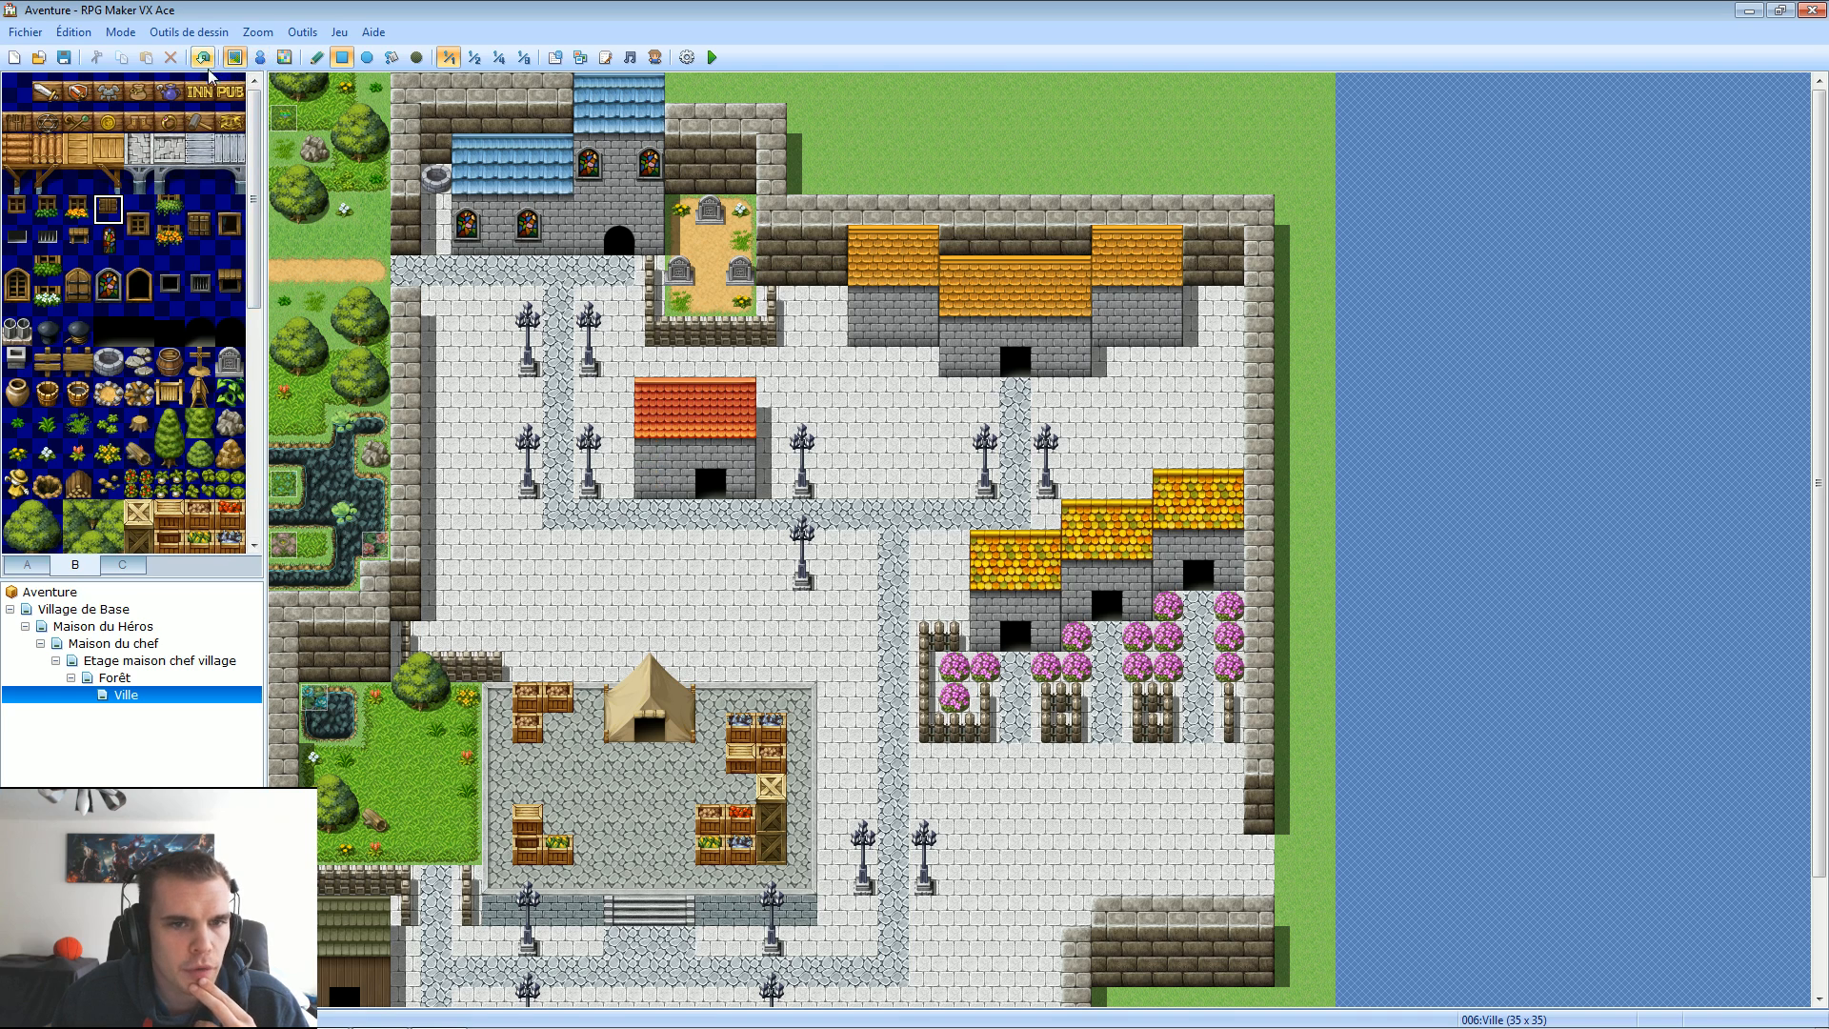
# Check the Village de Base map for reference, and add a shuttered window left of the red-roofed house's doorway on the Ville map.
pyautogui.click(83, 609)
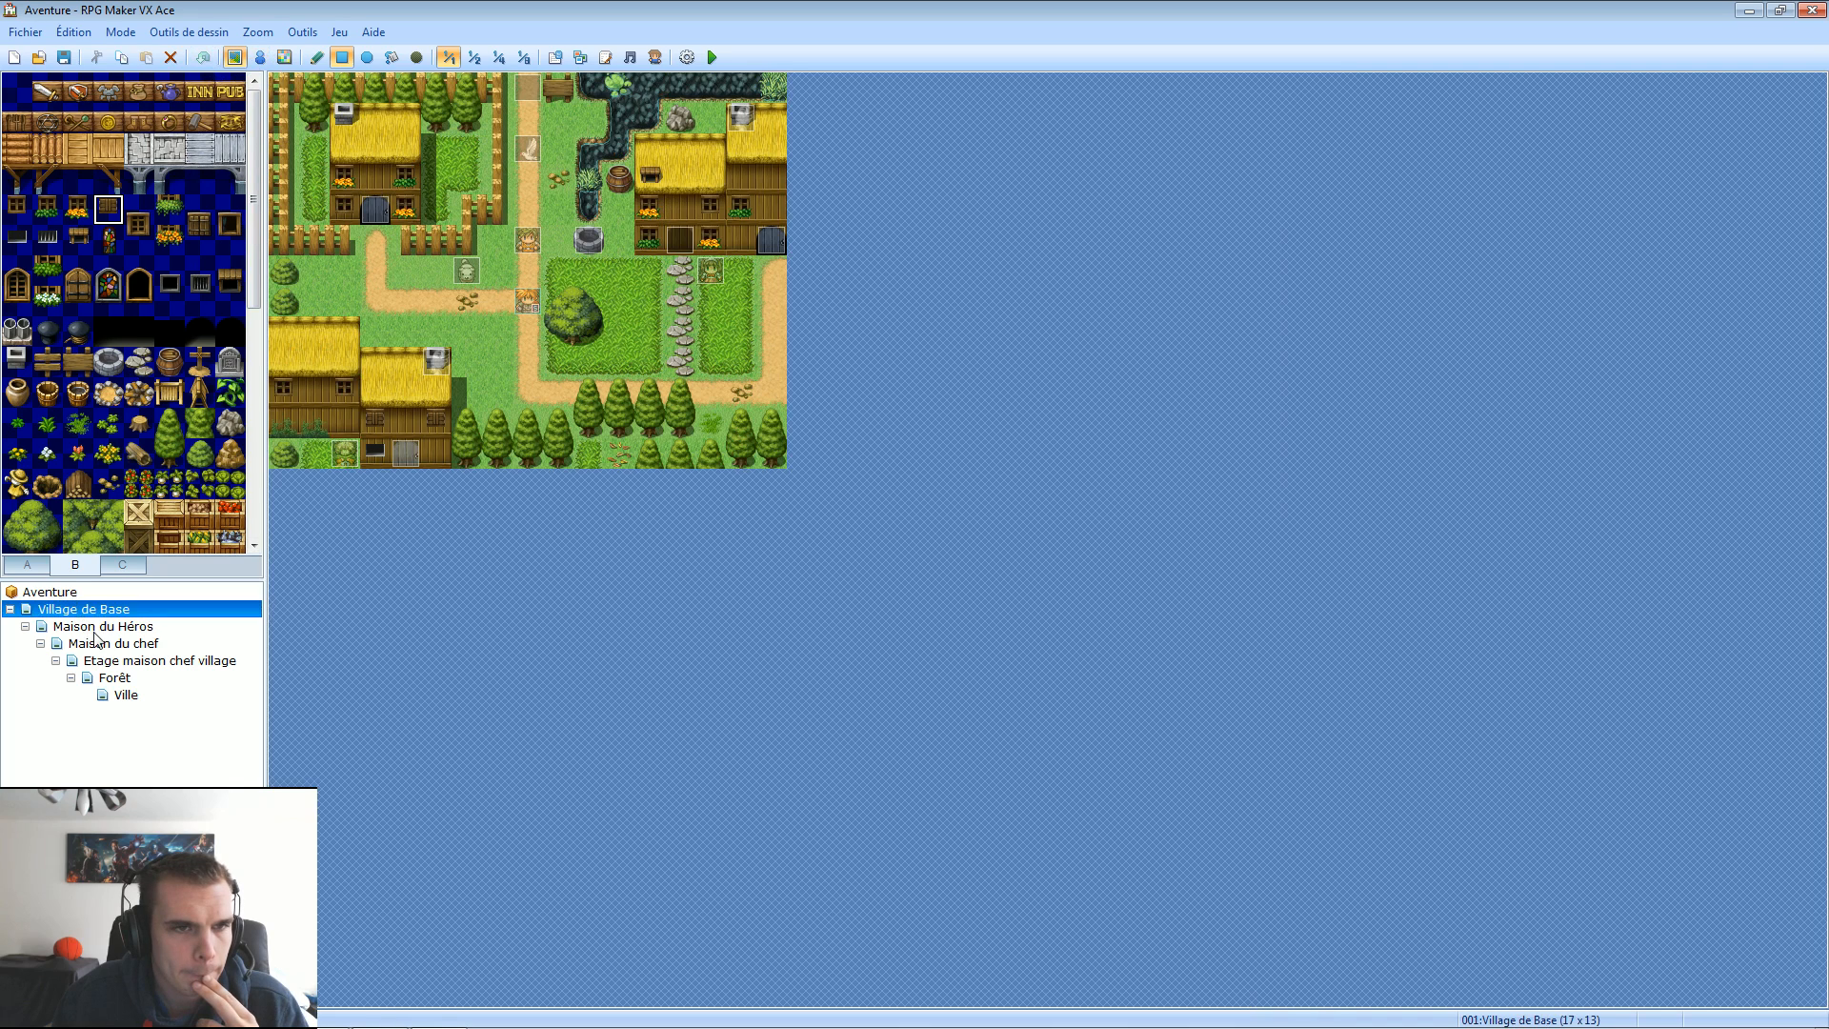
pyautogui.click(126, 694)
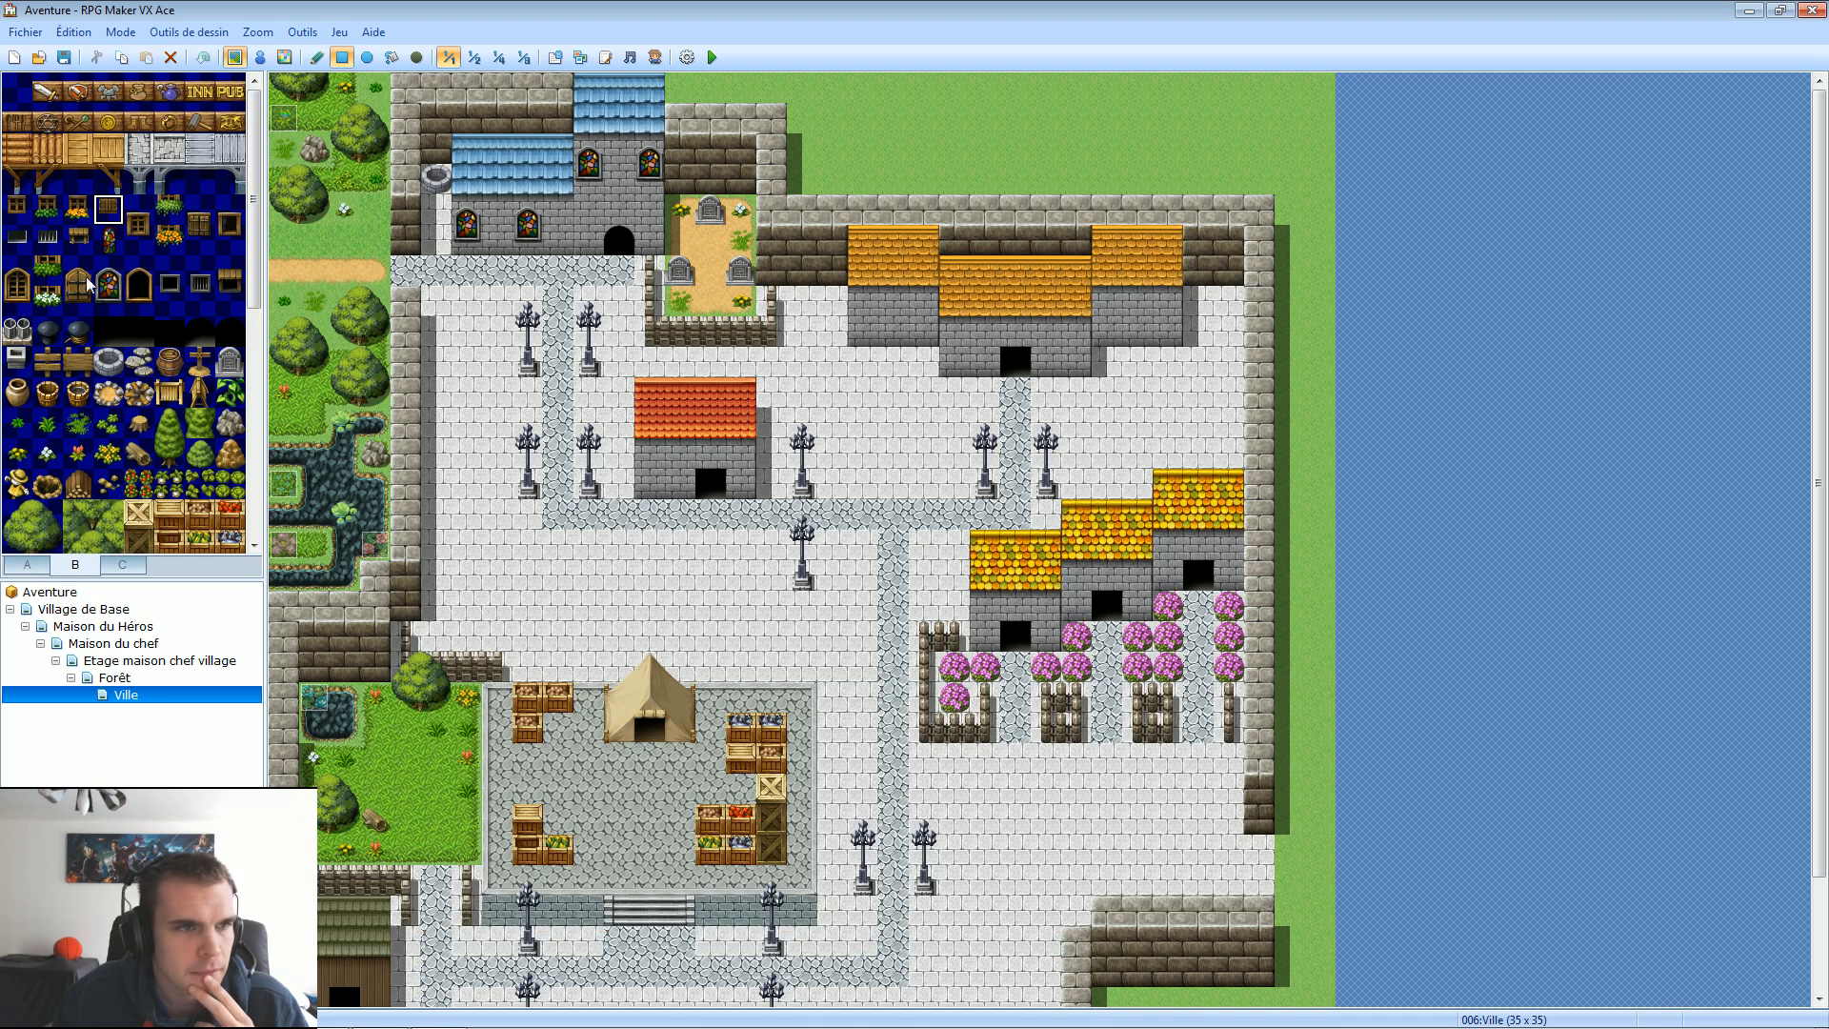
pyautogui.click(200, 238)
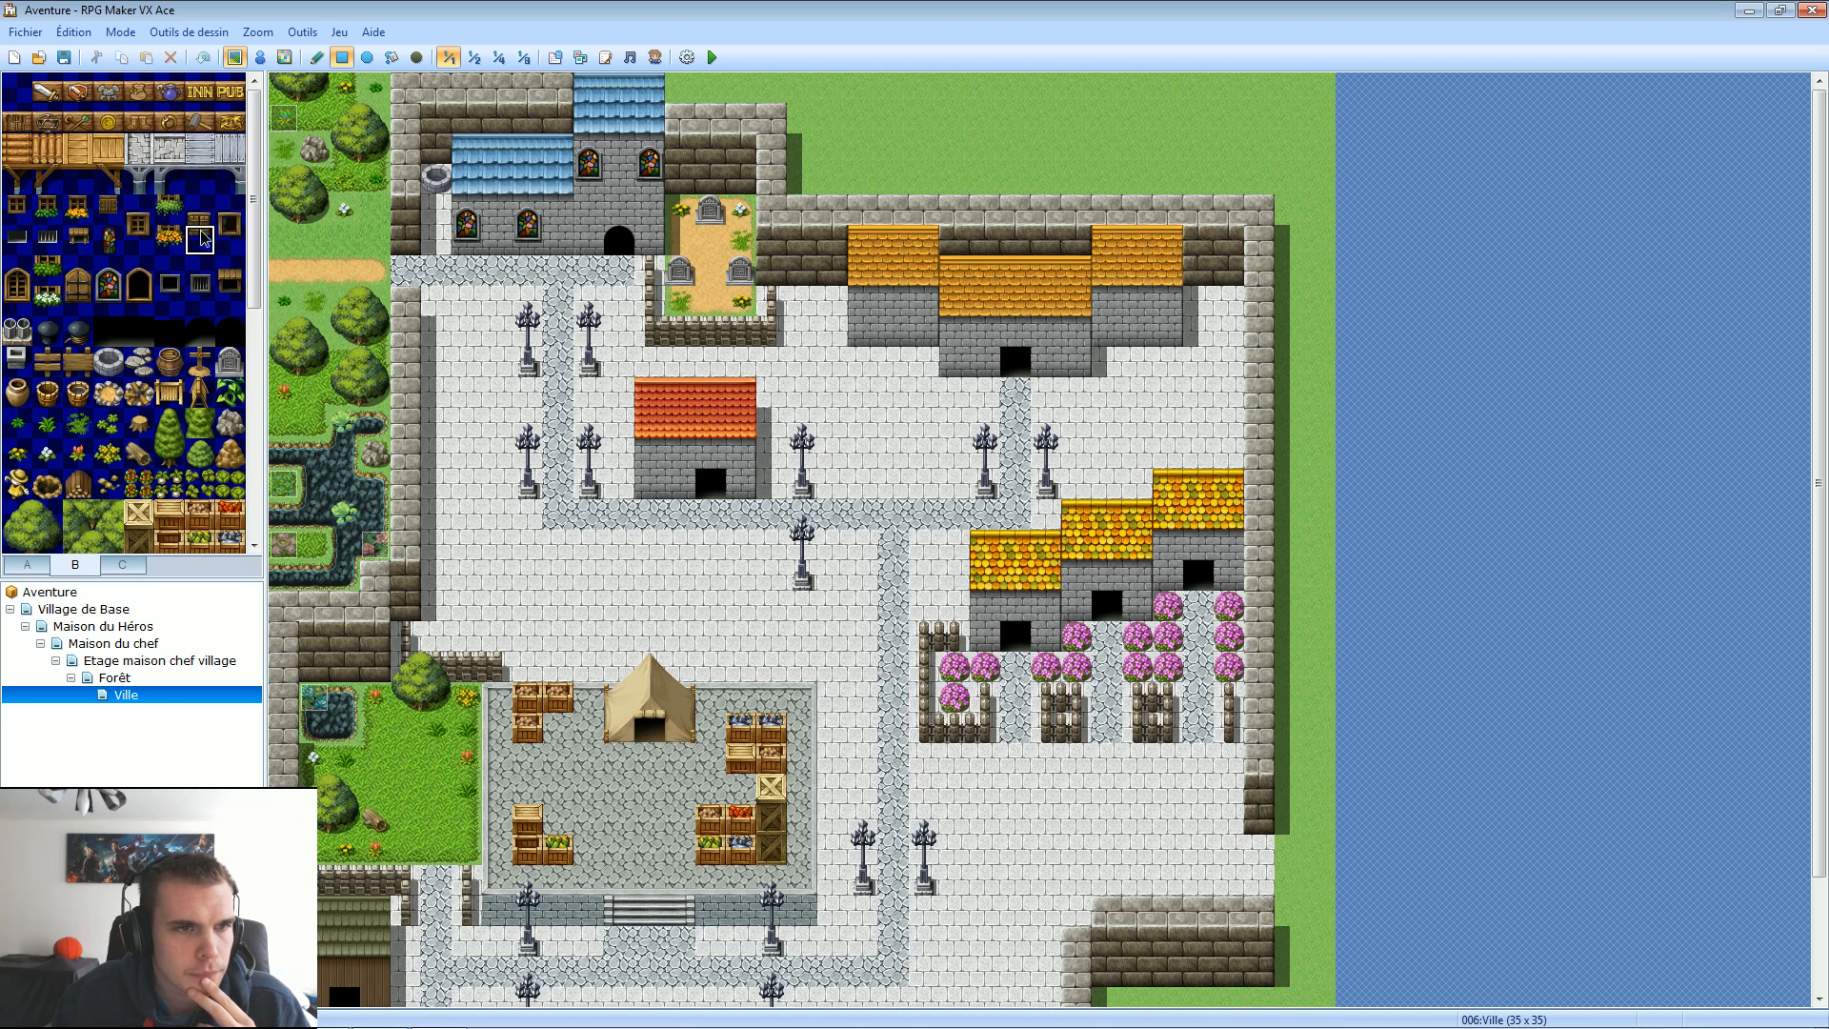
pyautogui.moveTo(202, 238); pyautogui.dragTo(202, 210)
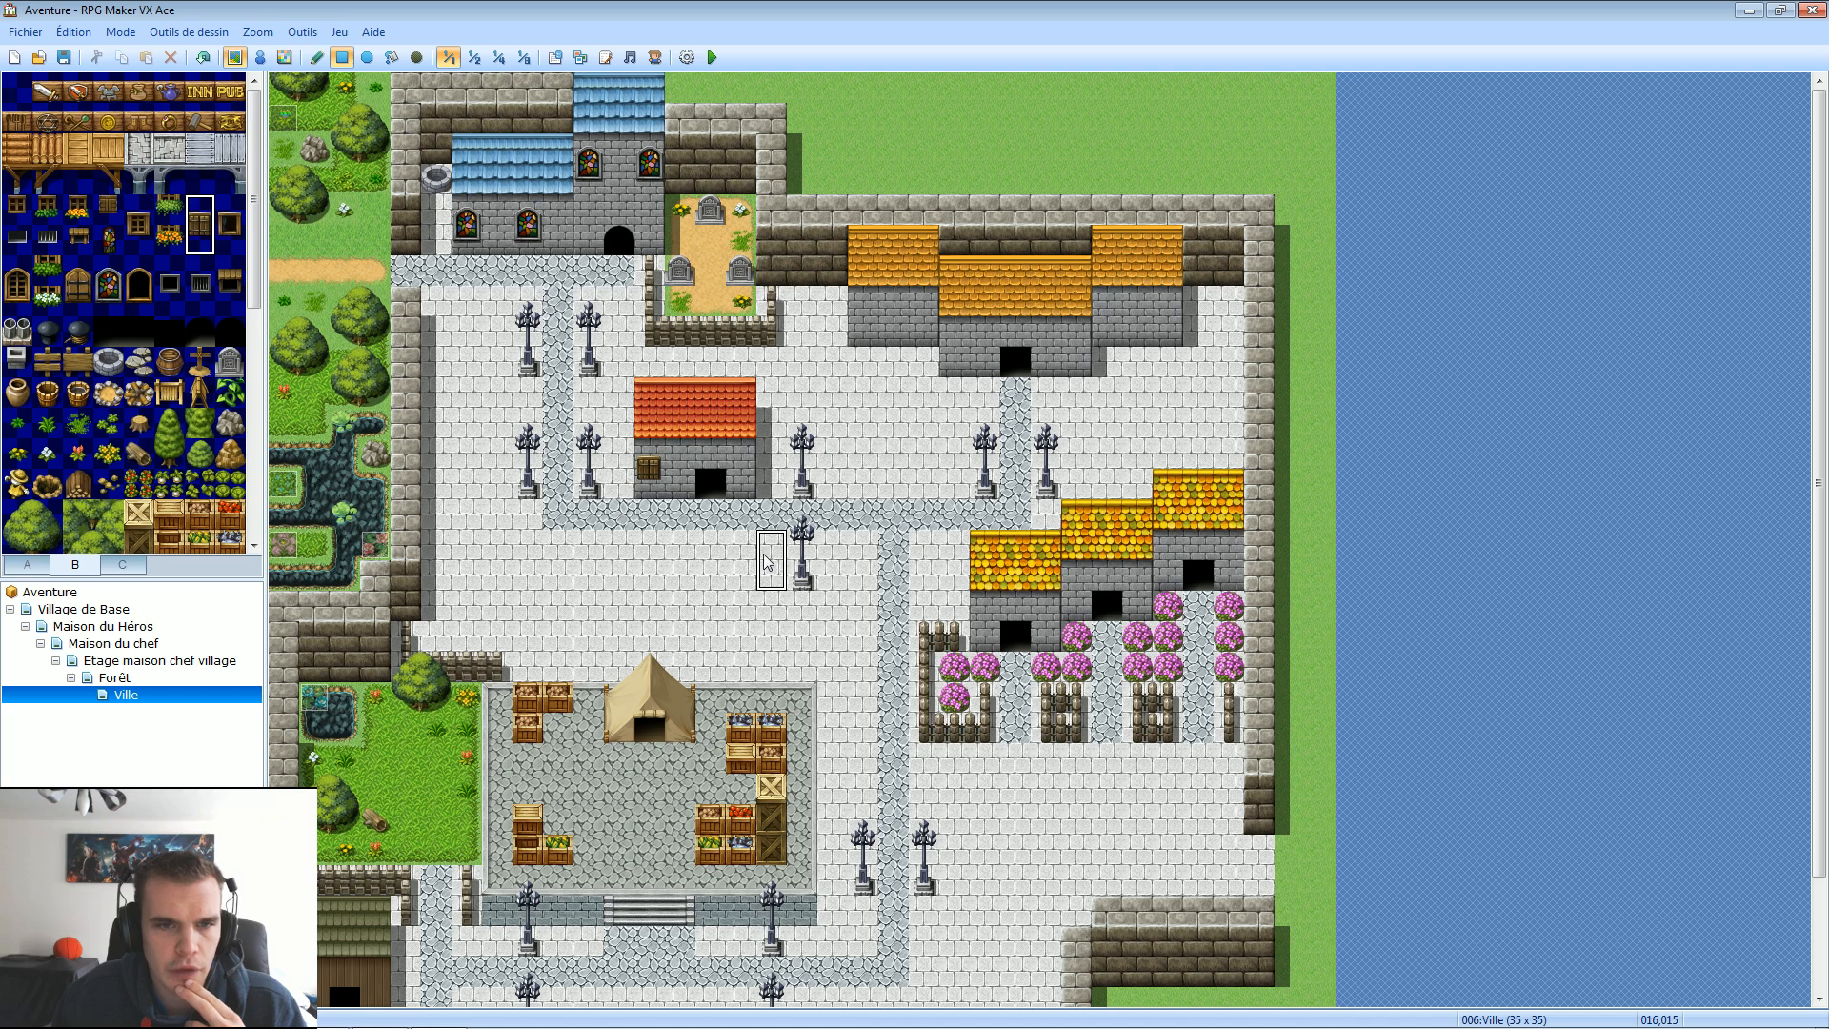
# Add an open square window and an awning-covered window to the orange-roofed building's left wing, plus another awning-covered window beside the brown wooden house's doorway.
pyautogui.click(234, 240)
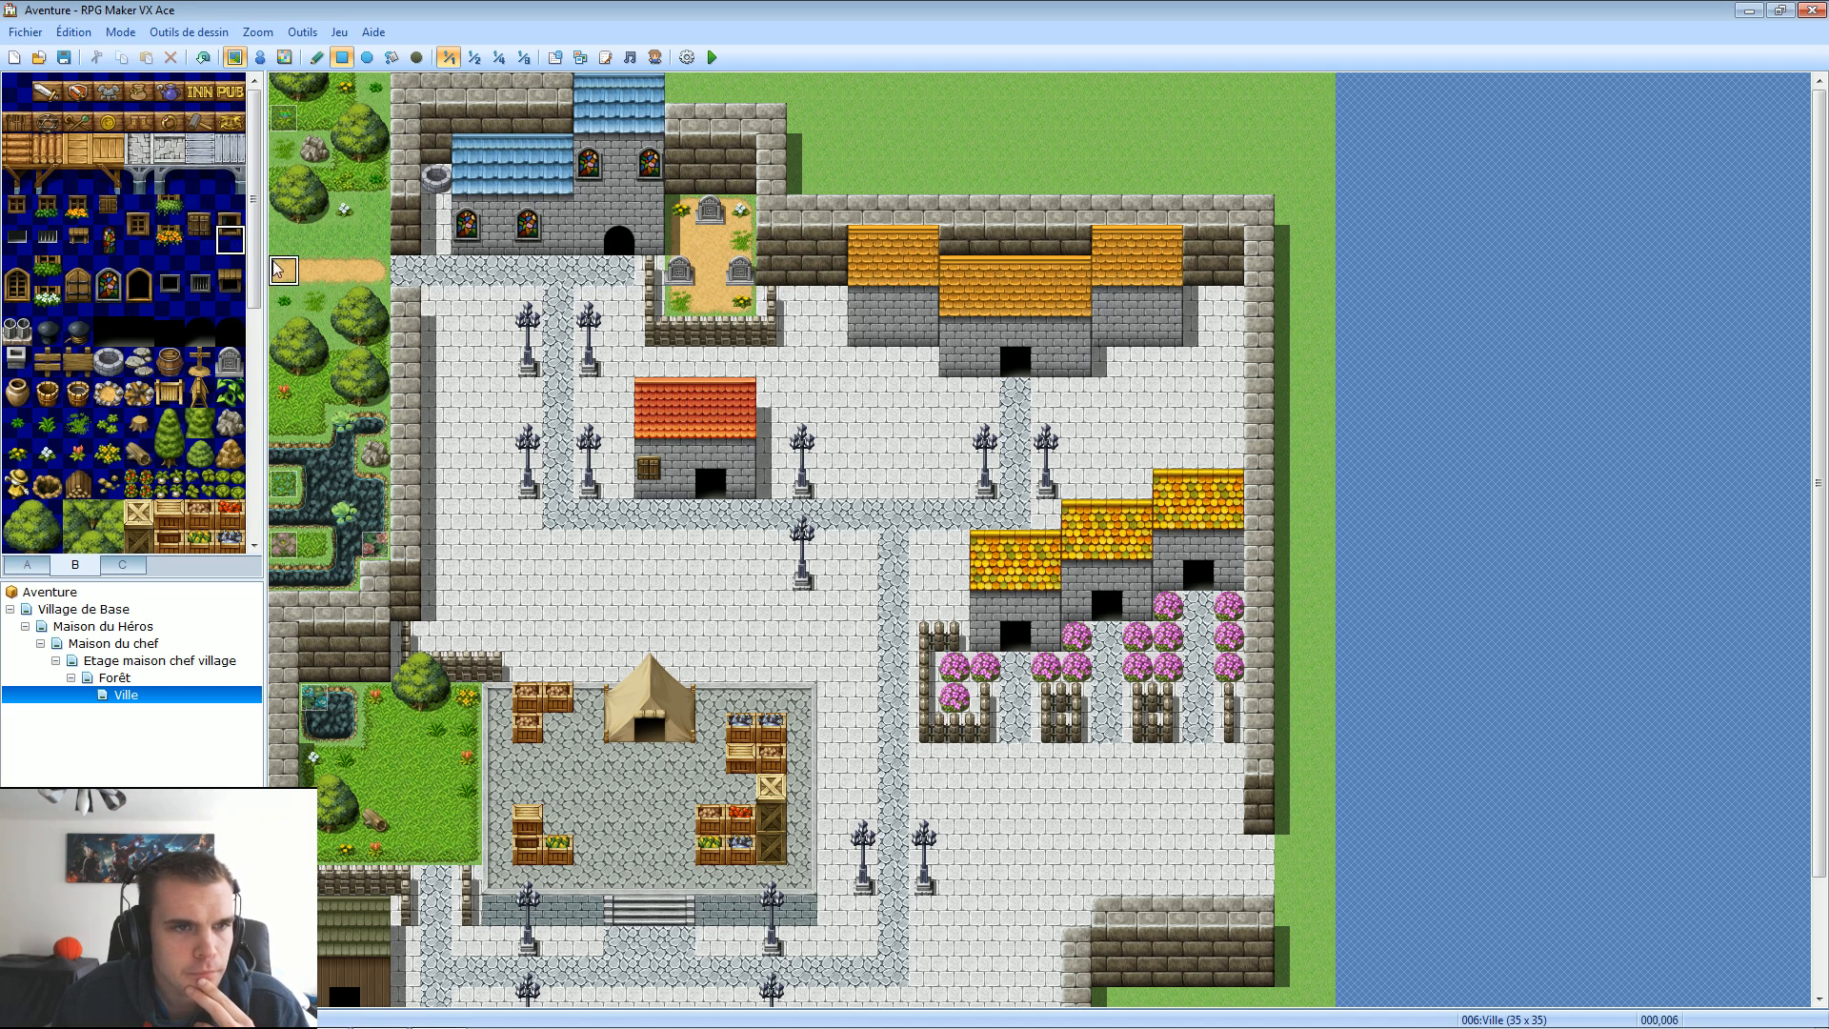
pyautogui.click(875, 320)
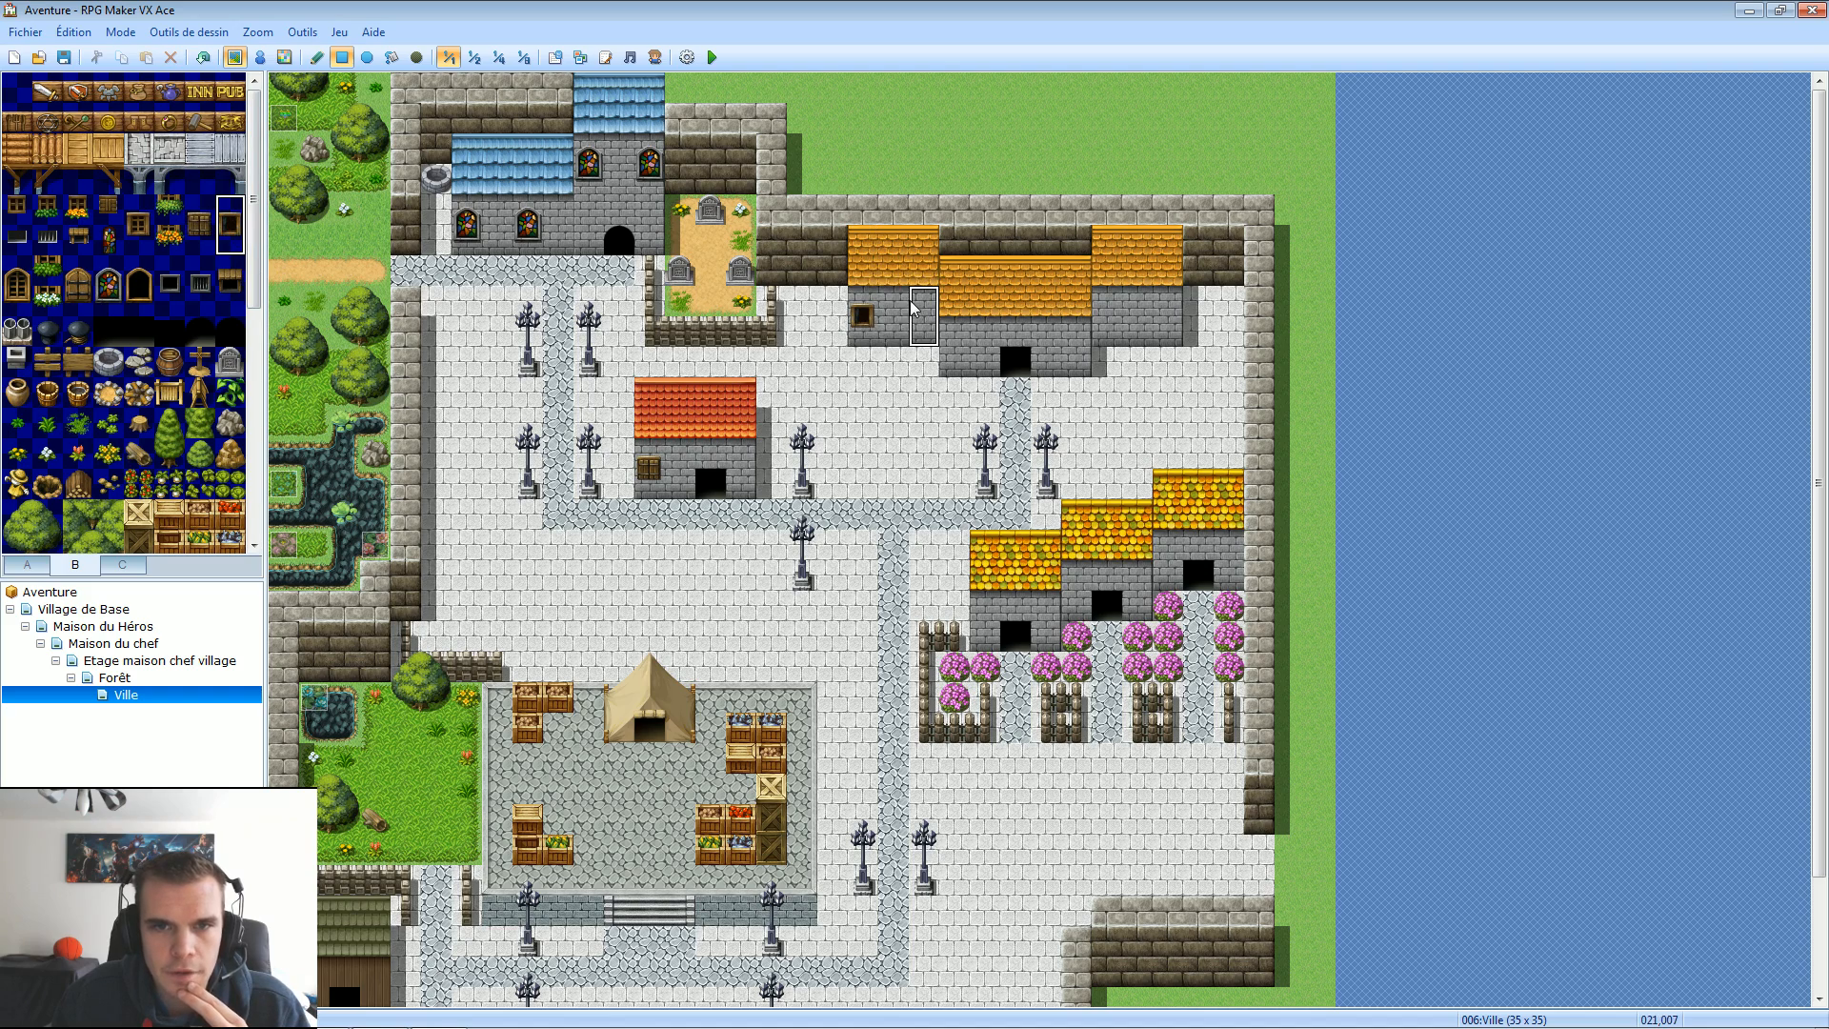
pyautogui.moveTo(233, 293); pyautogui.dragTo(232, 266)
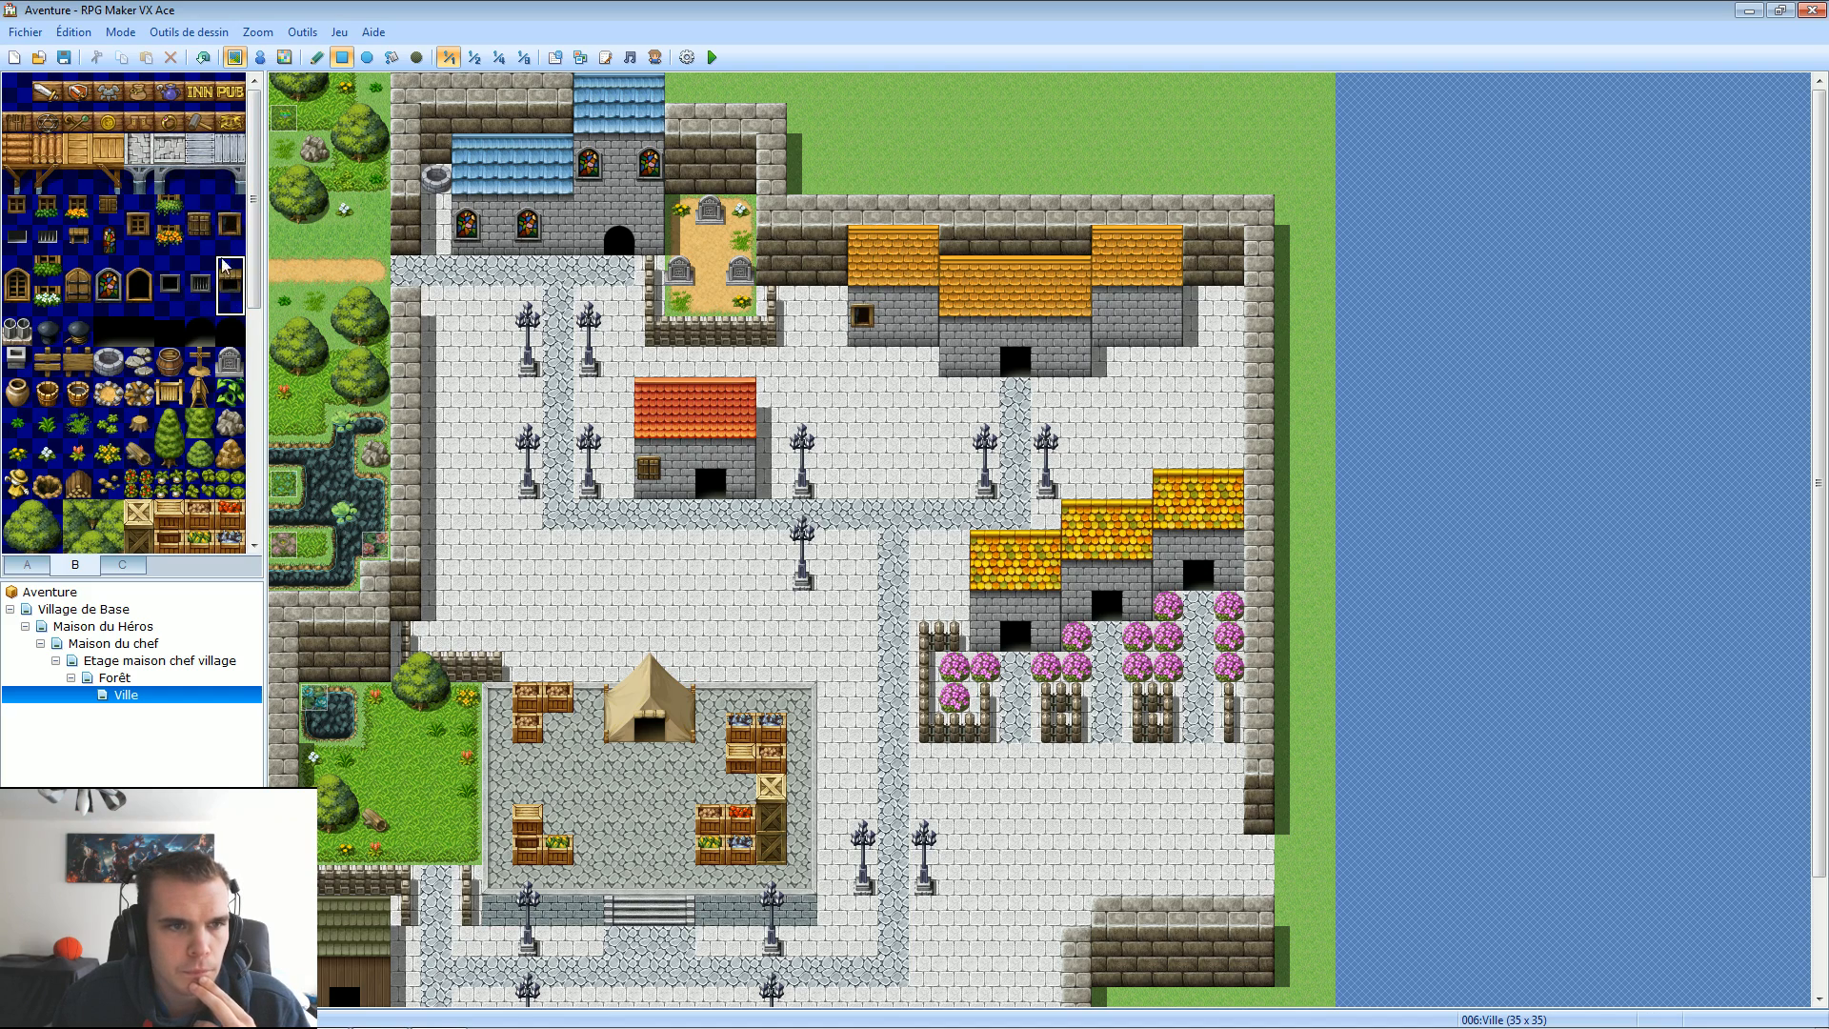
pyautogui.click(922, 314)
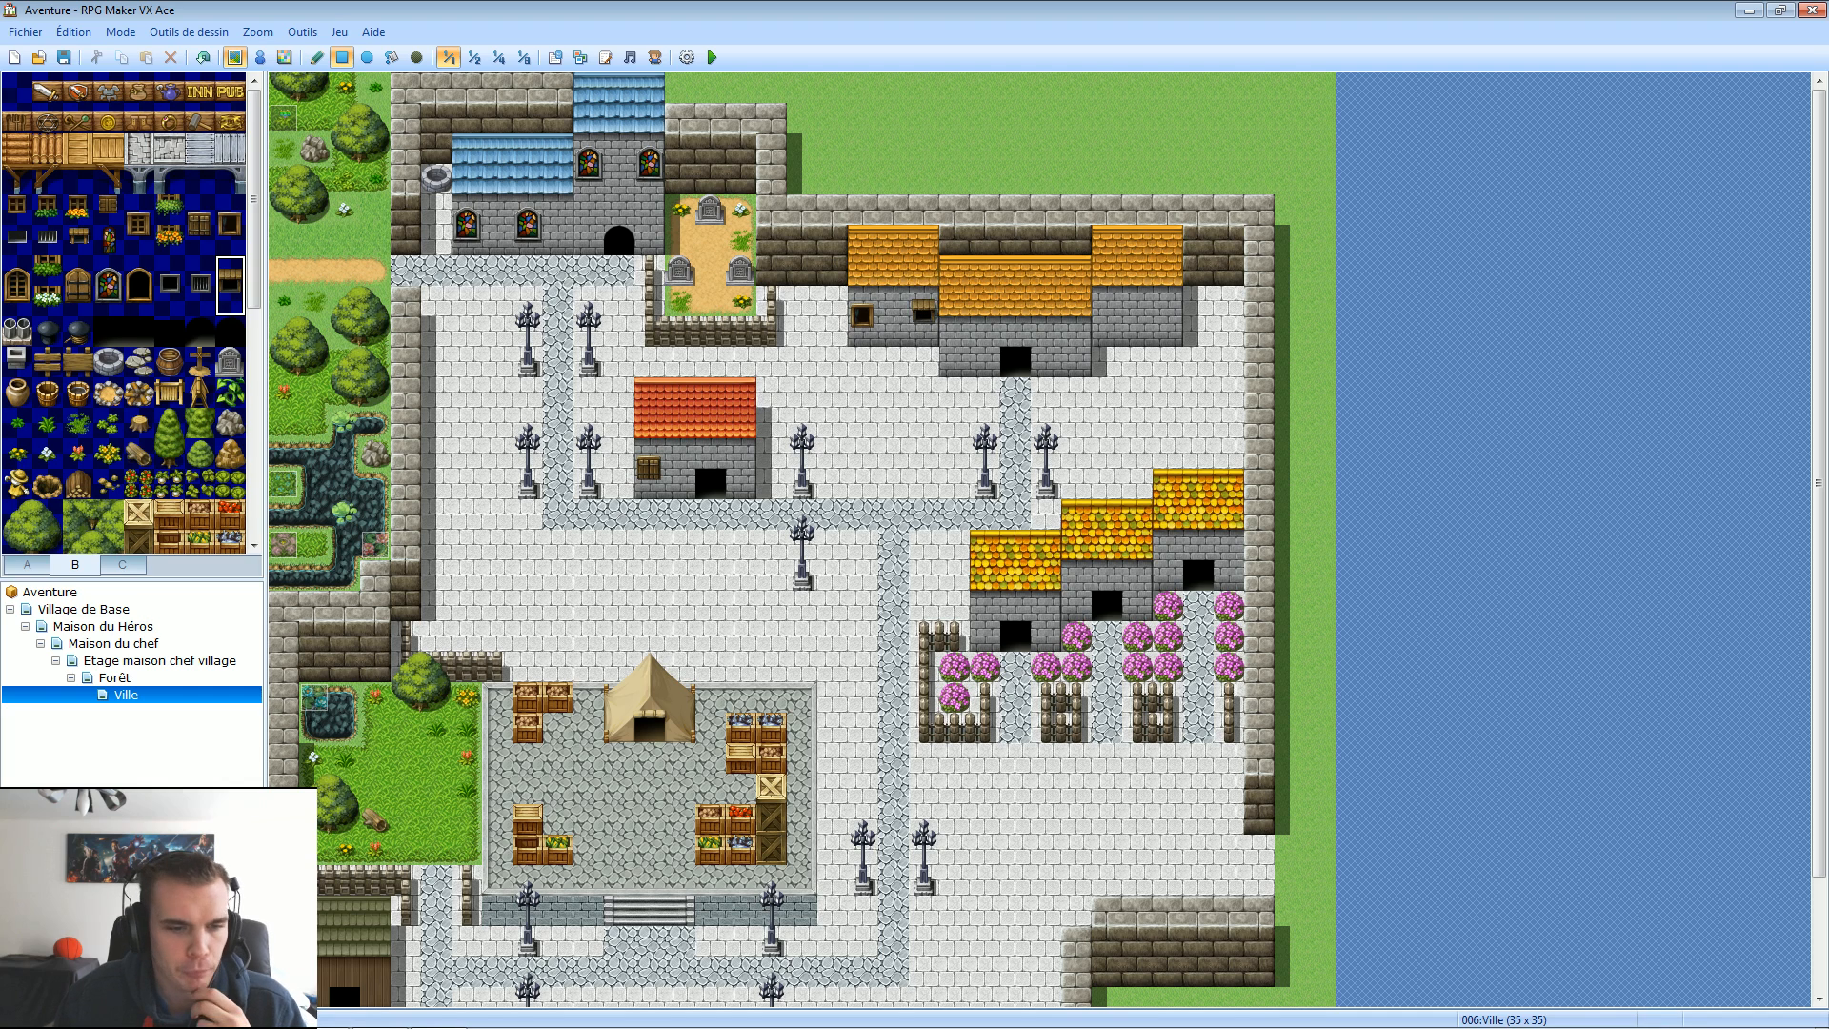
pyautogui.moveTo(1818, 572); pyautogui.dragTo(1818, 695)
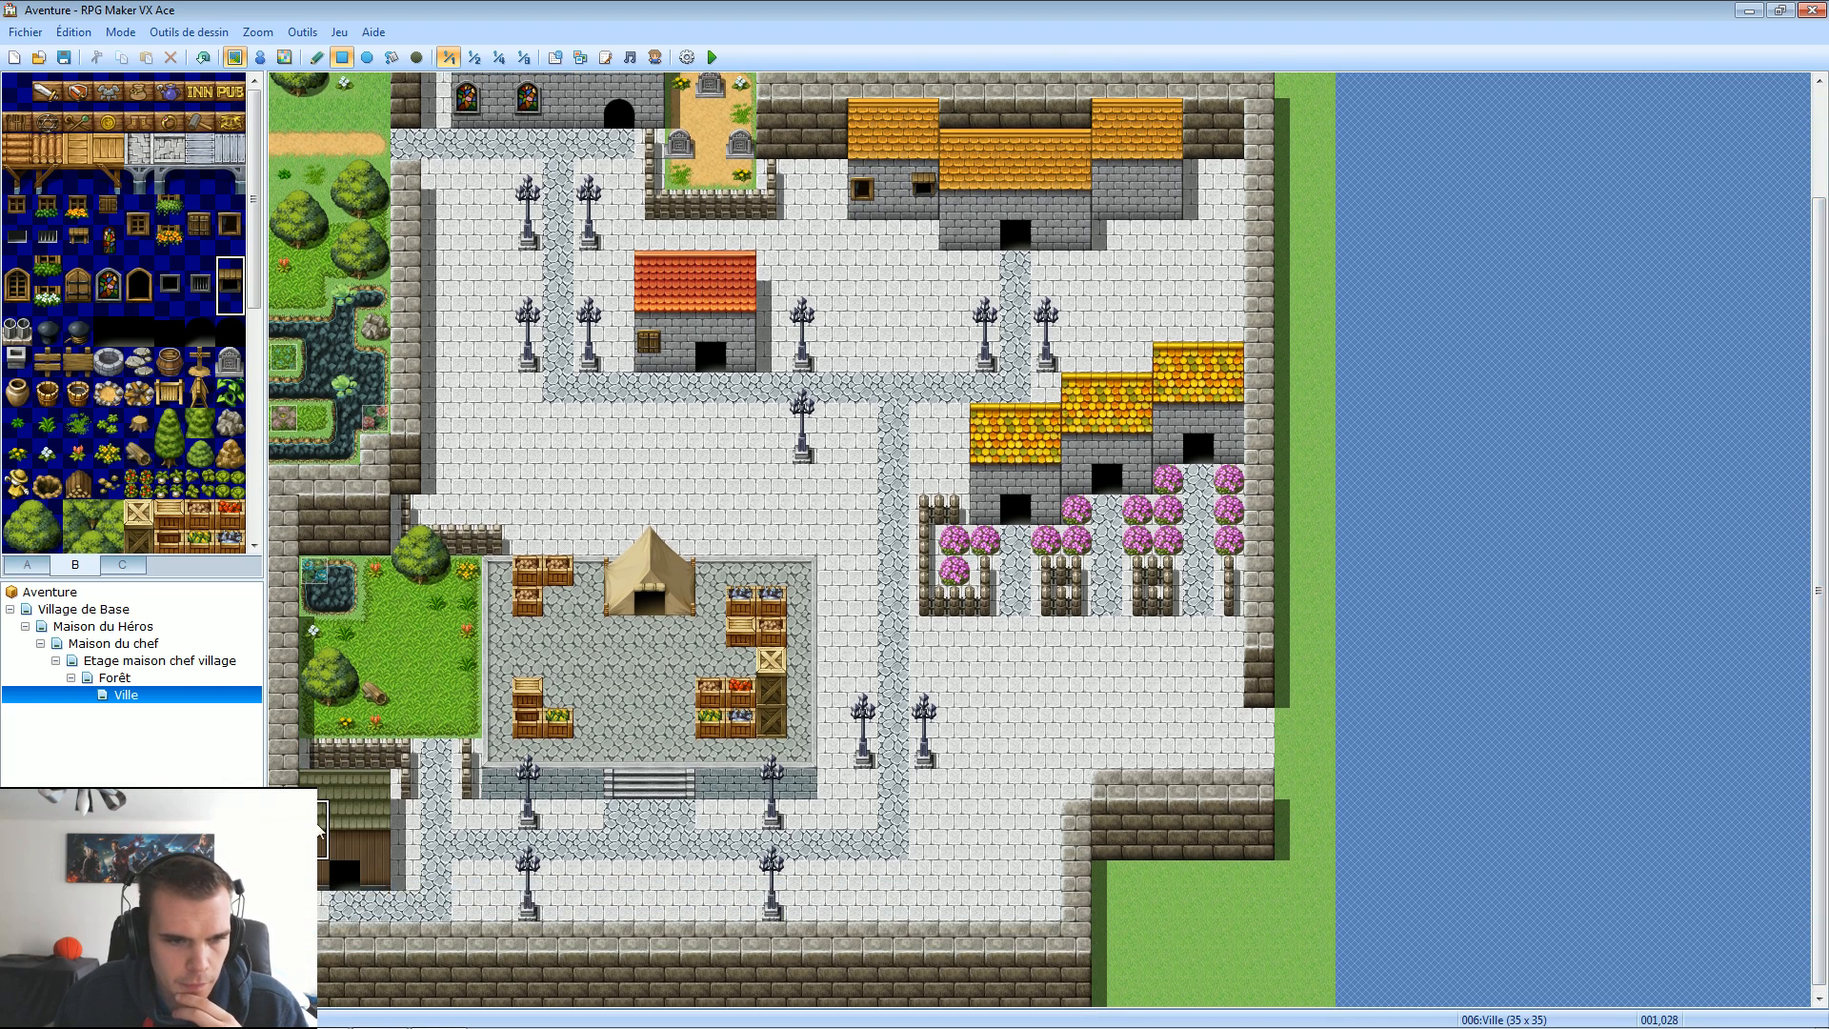
pyautogui.click(375, 844)
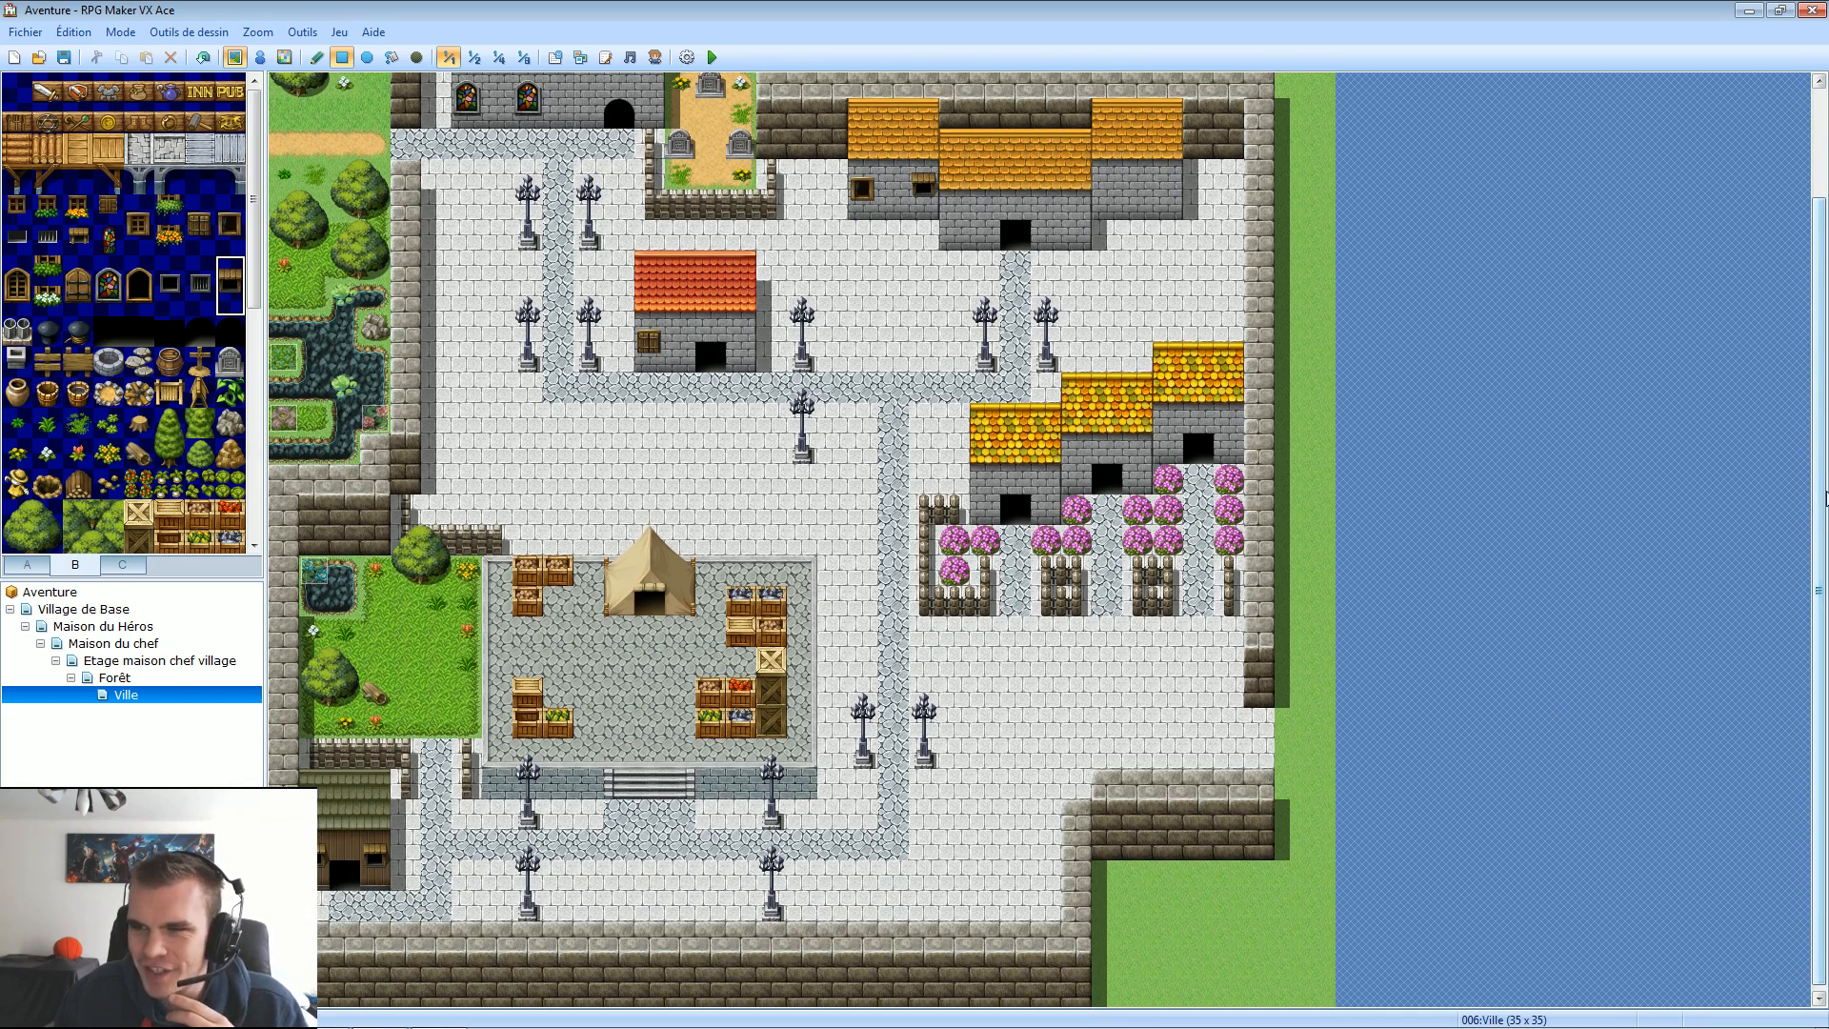
# Add brown-framed windows on both sides of the doorways of the three stepped yellow-roofed houses.
pyautogui.moveTo(1819, 571); pyautogui.dragTo(1819, 529)
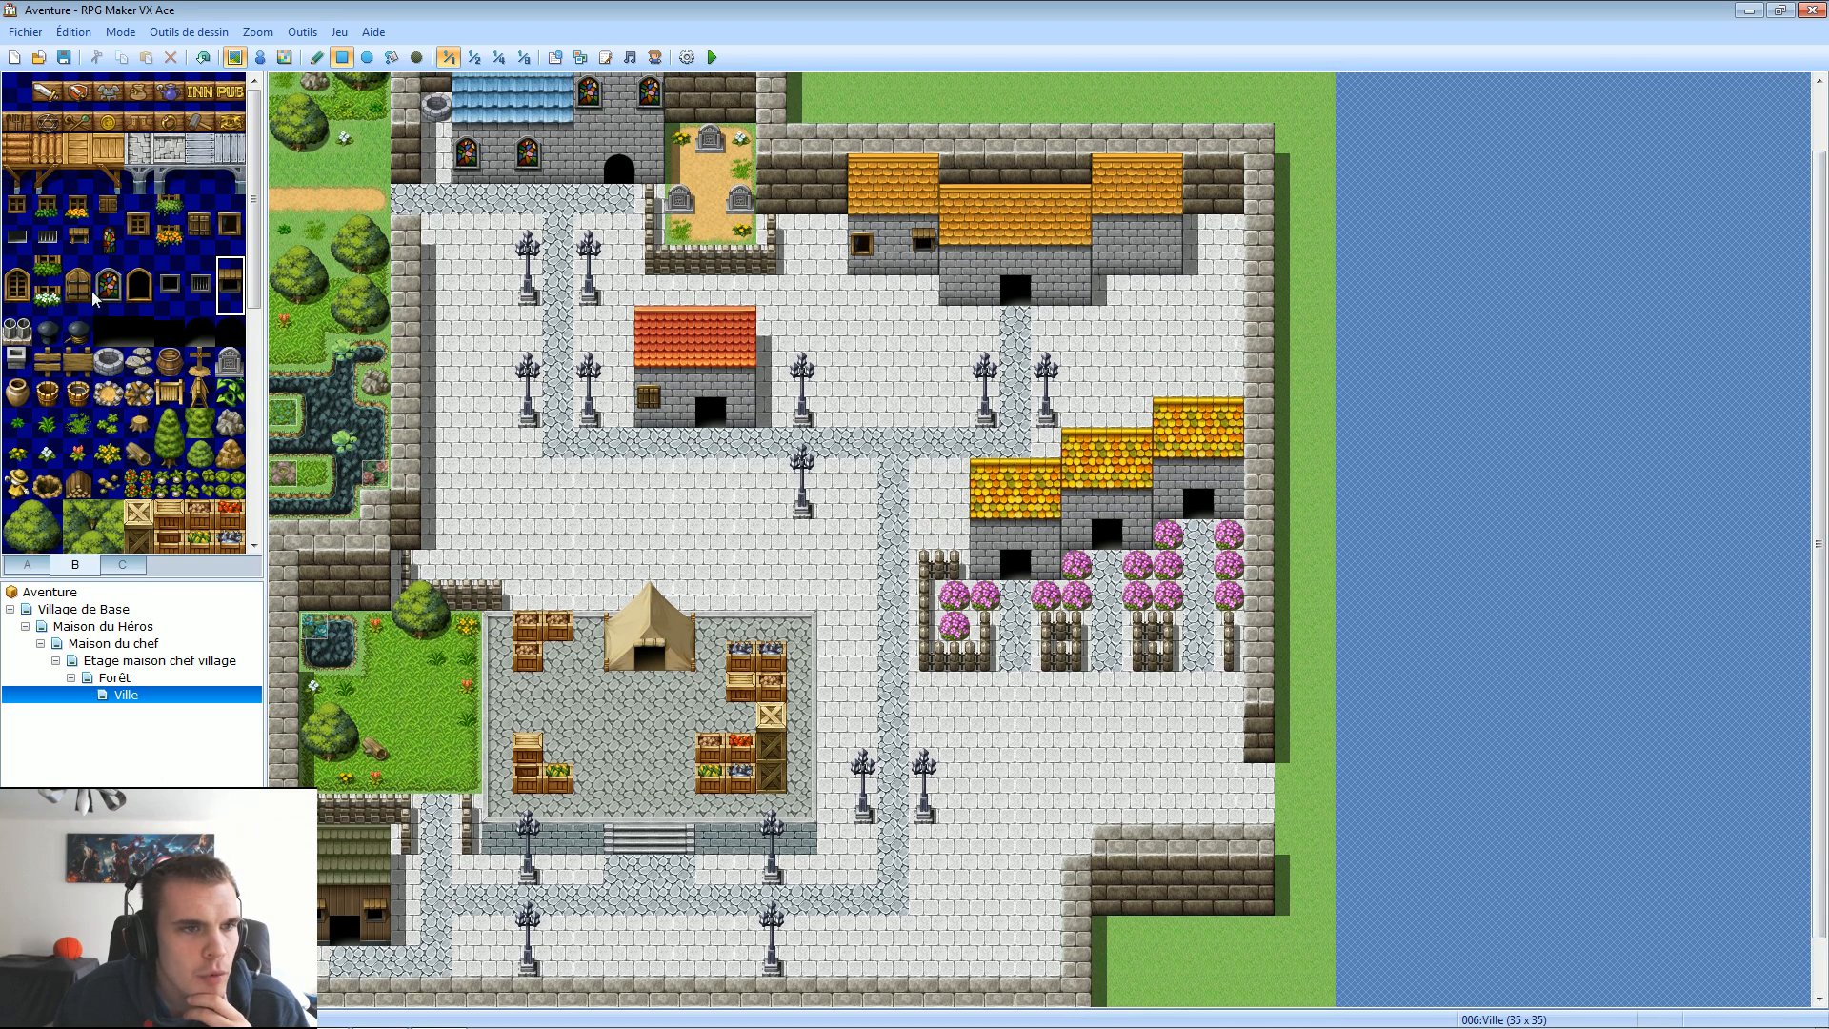
pyautogui.moveTo(138, 238); pyautogui.dragTo(138, 210)
pyautogui.click(1000, 549)
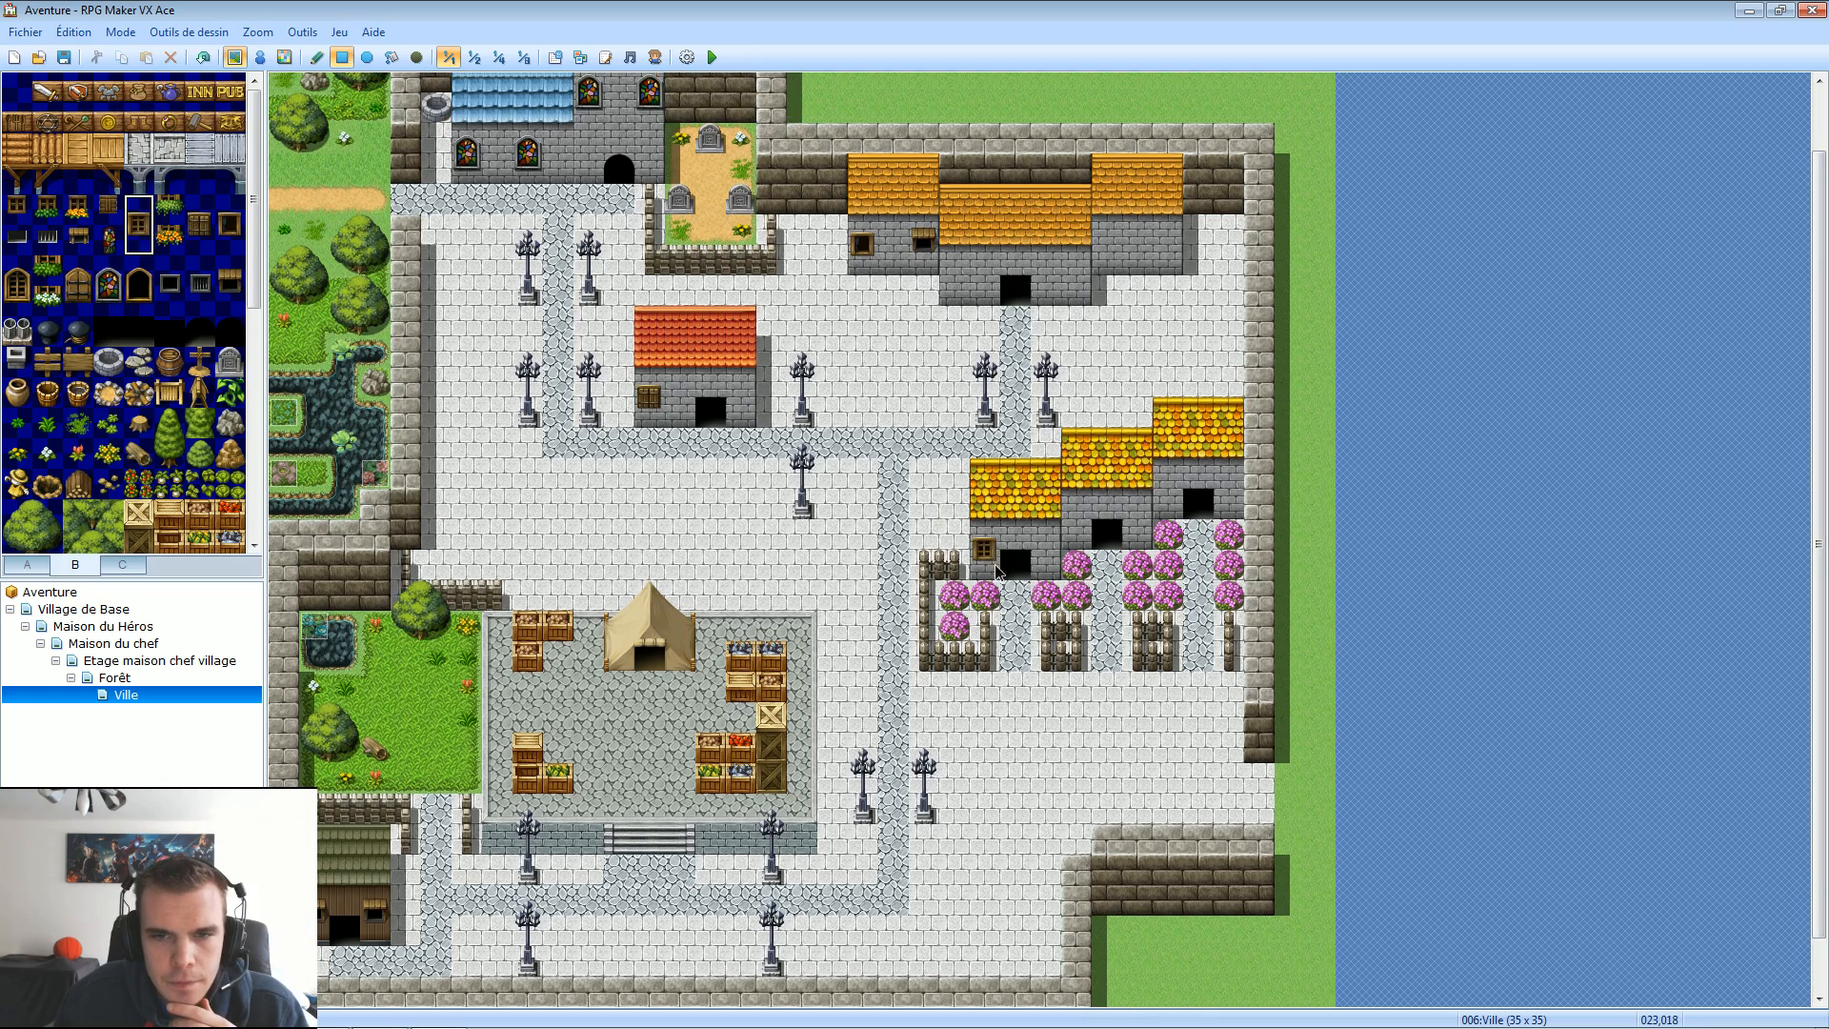
pyautogui.click(1053, 540)
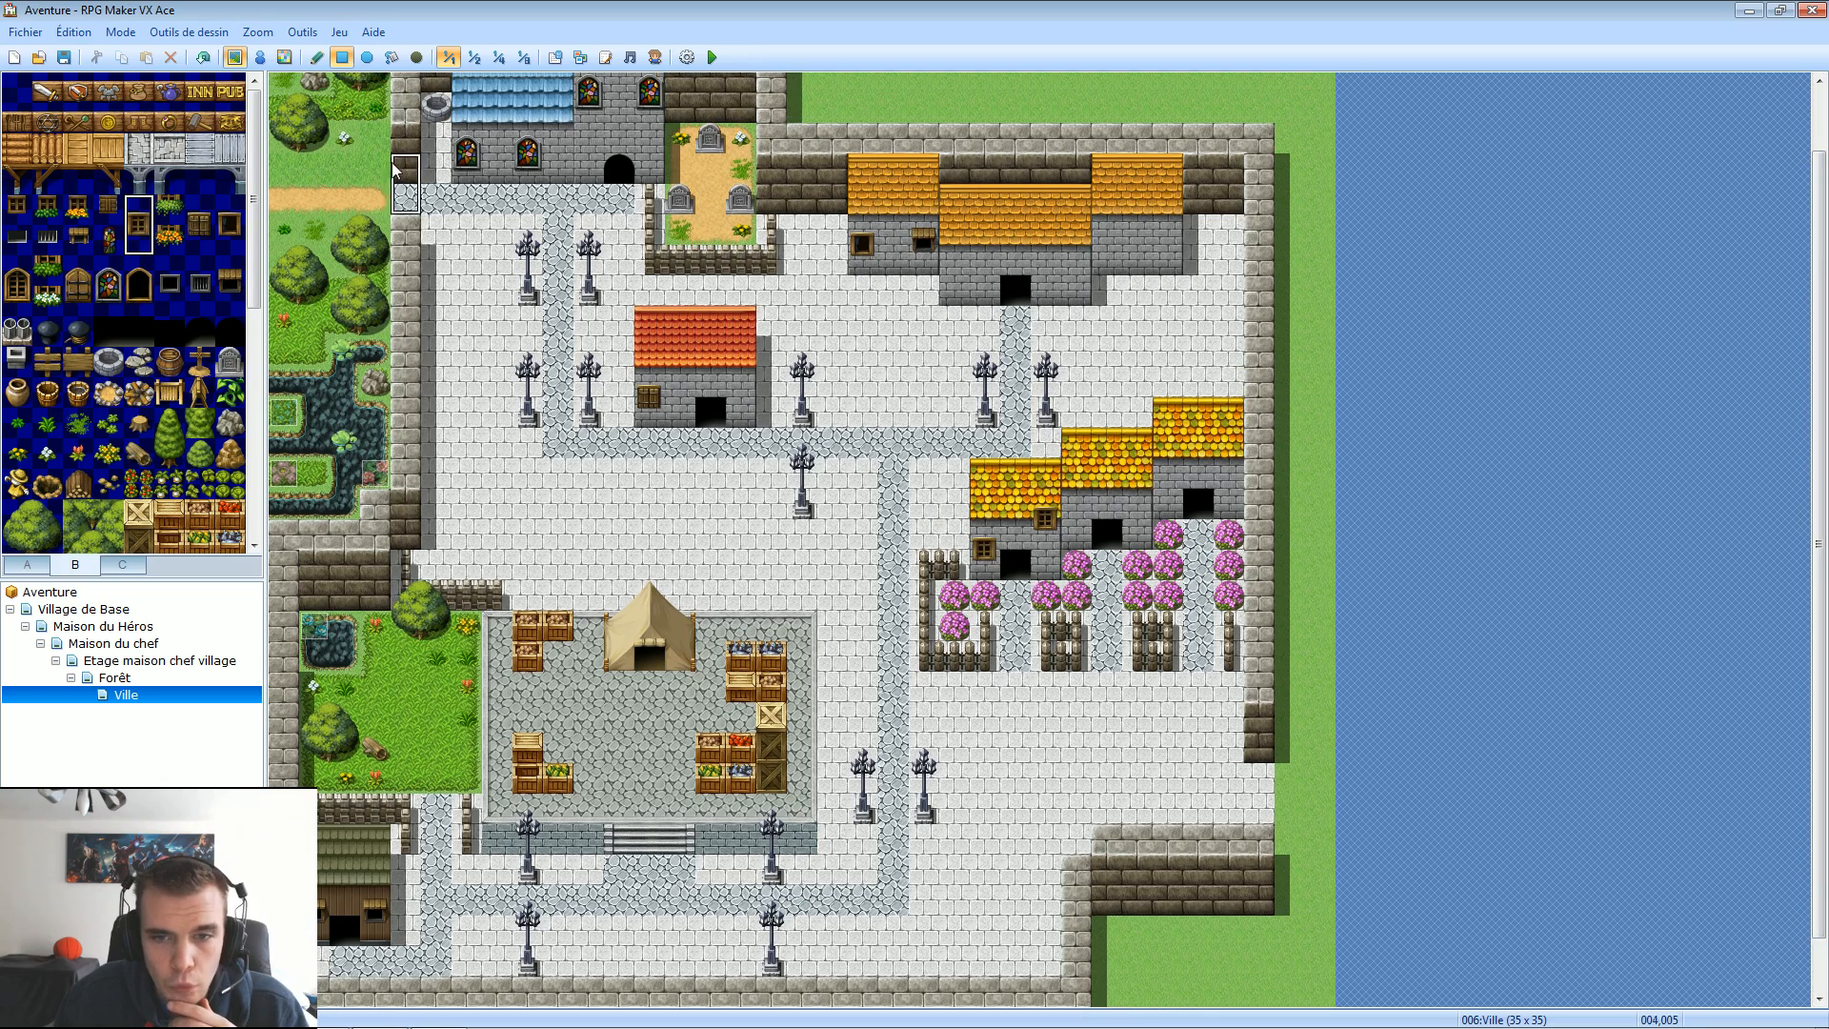
pyautogui.click(199, 59)
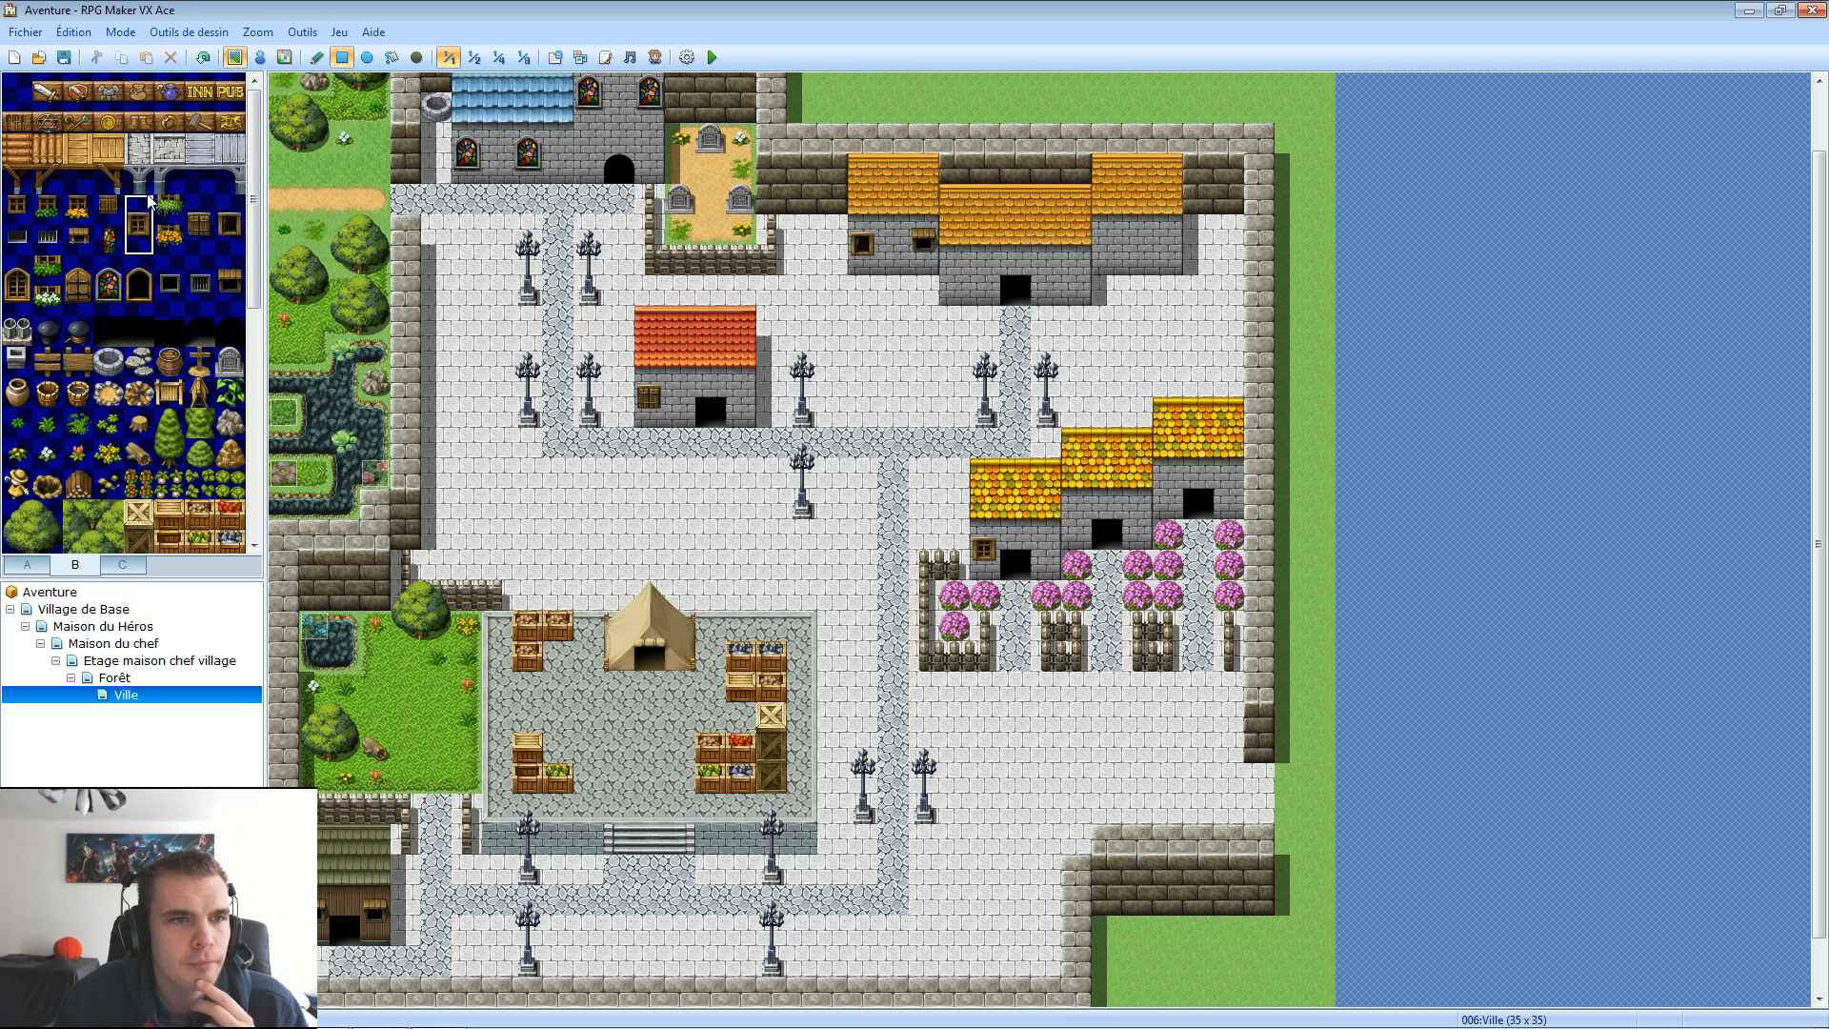
pyautogui.click(1084, 508)
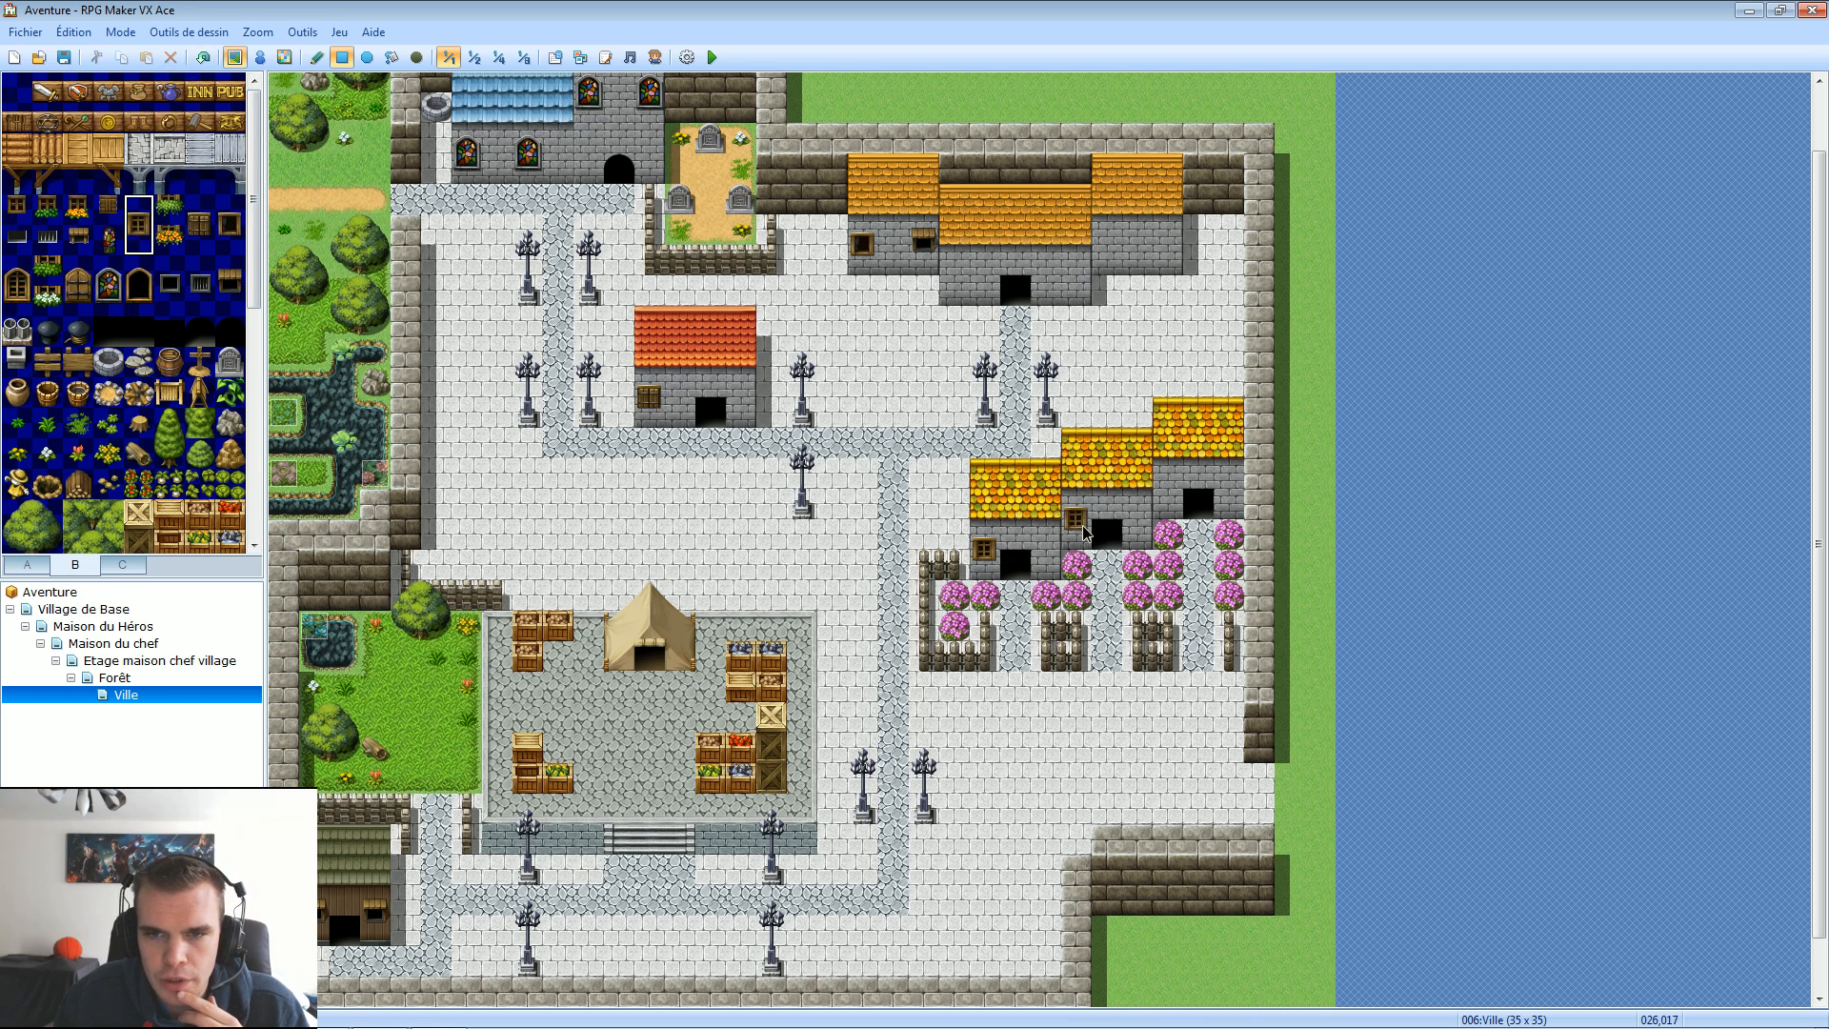
pyautogui.click(1139, 519)
pyautogui.click(1157, 476)
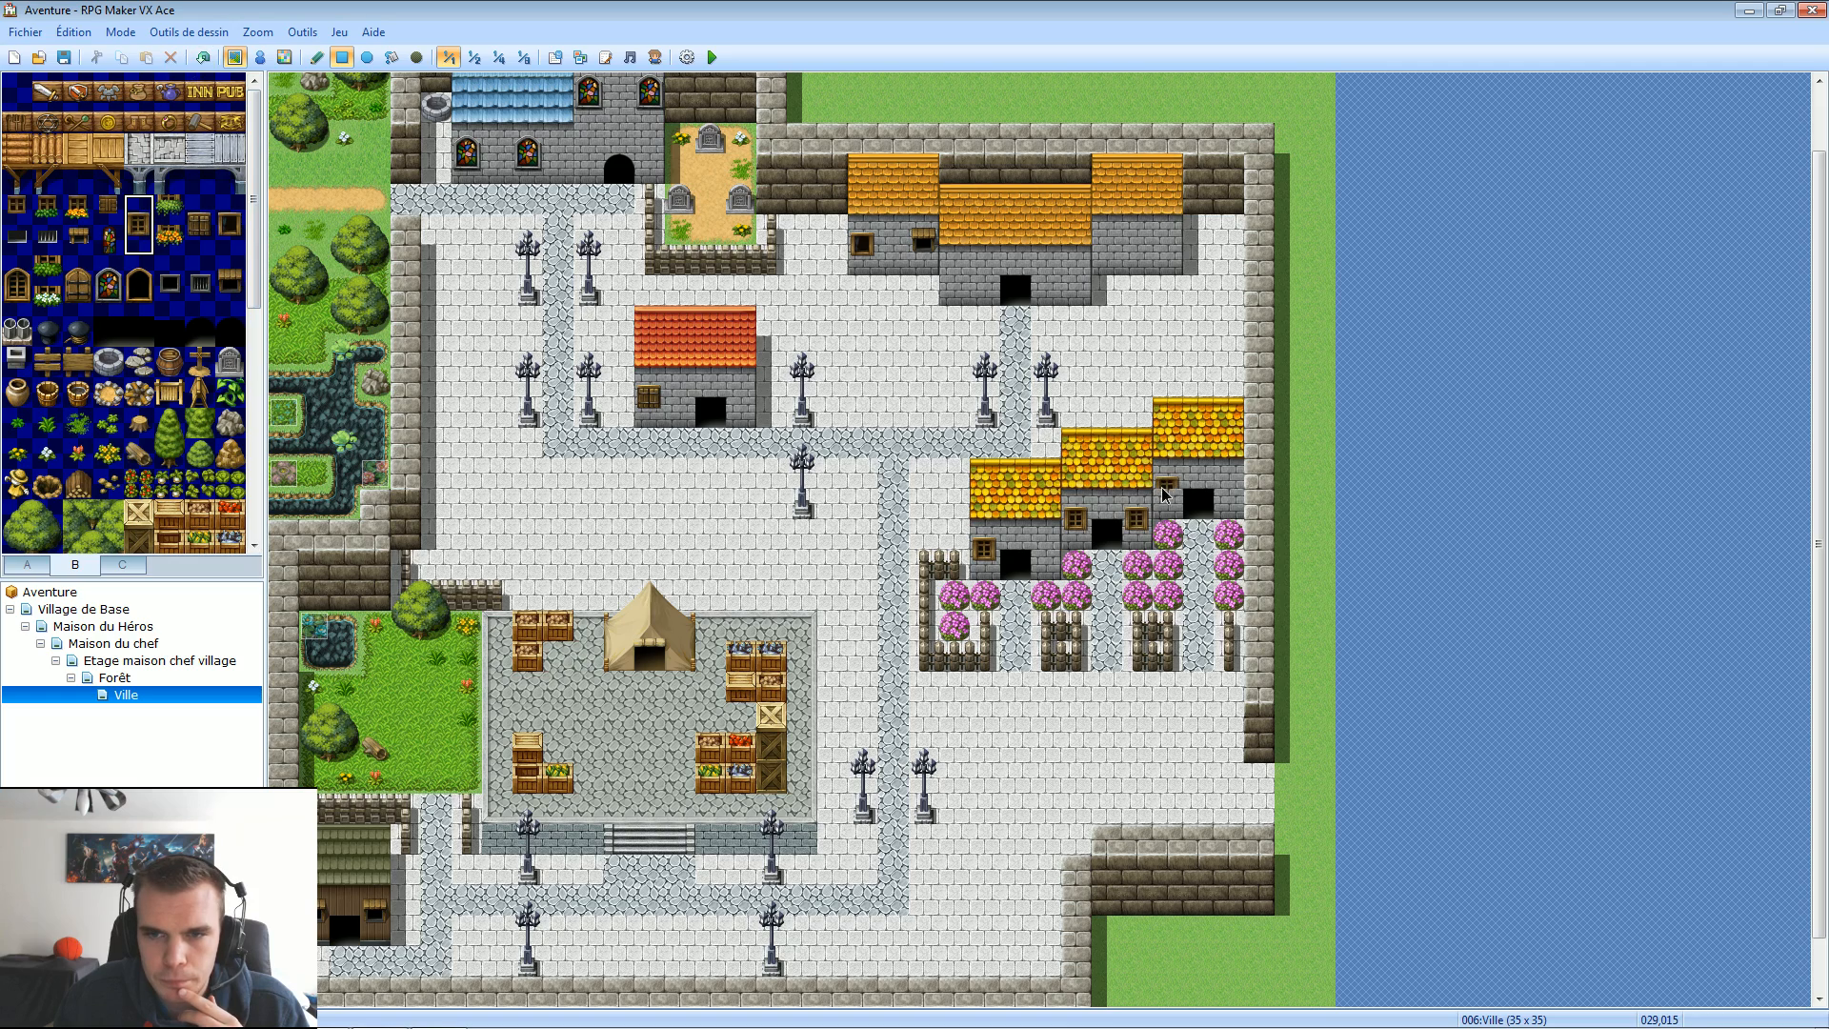
pyautogui.click(1229, 488)
pyautogui.click(1259, 489)
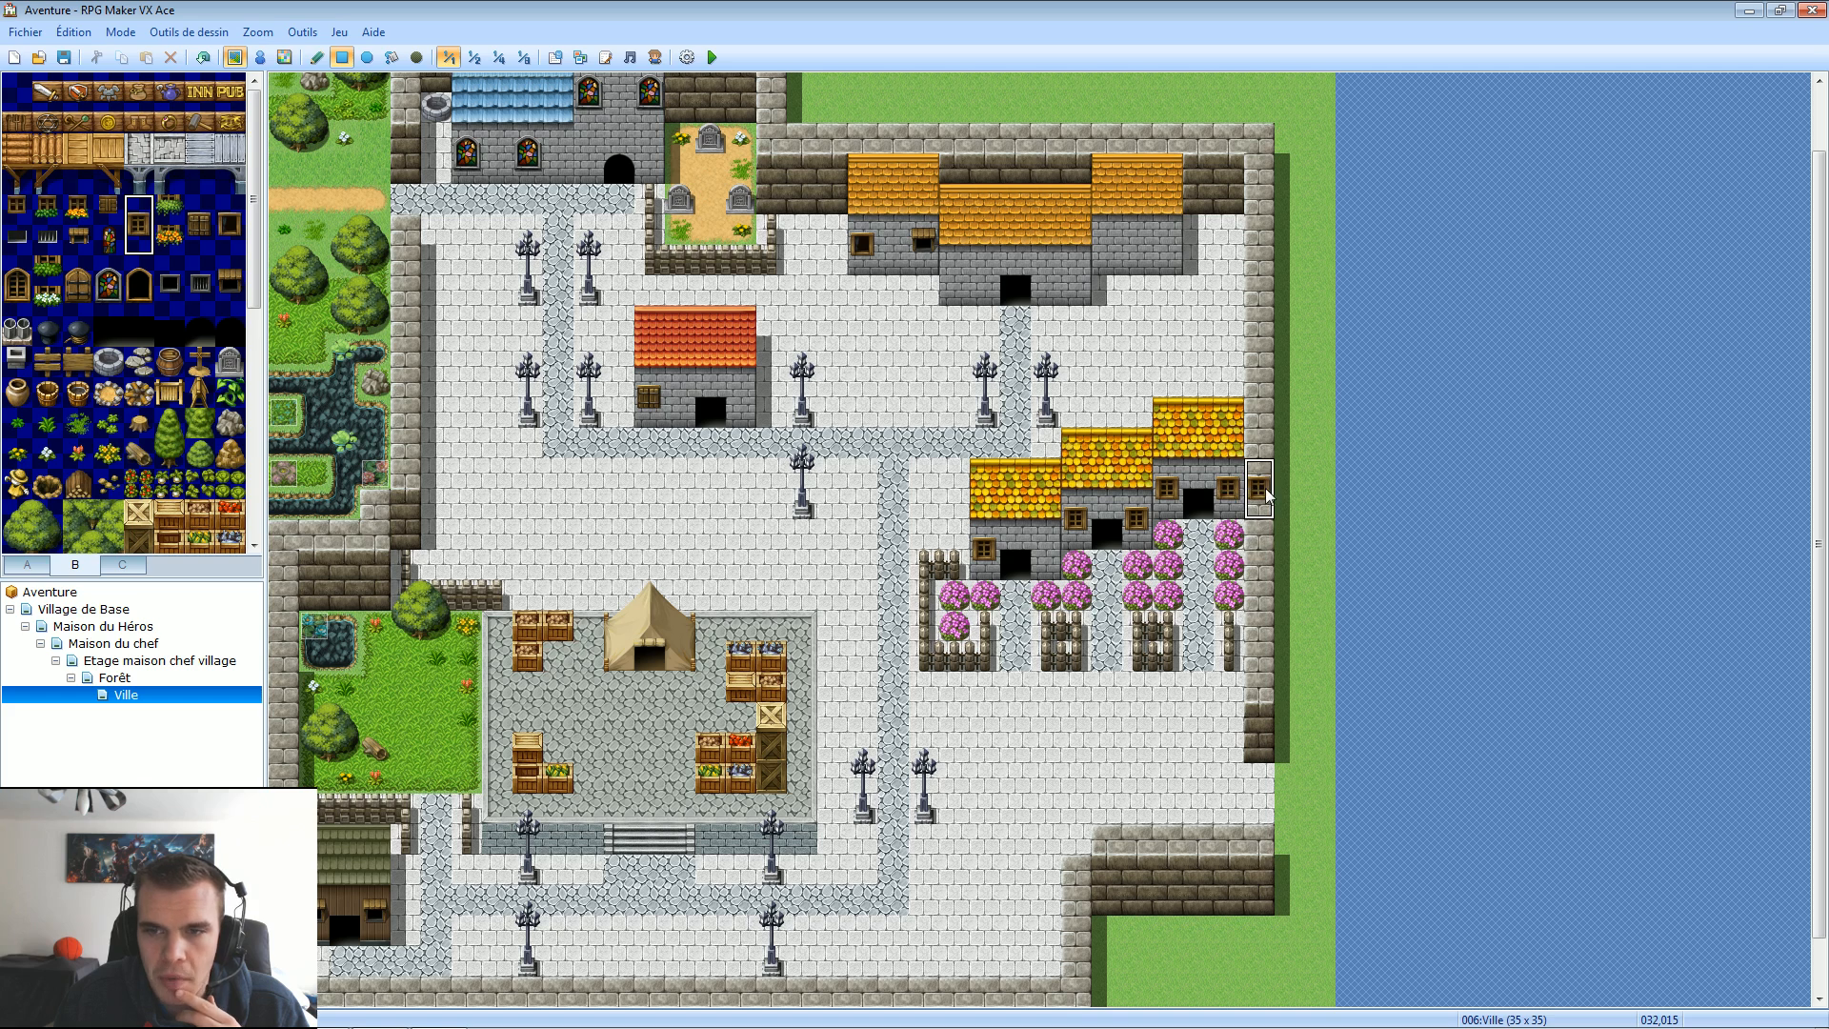
pyautogui.hotkey('ctrl', 'z')
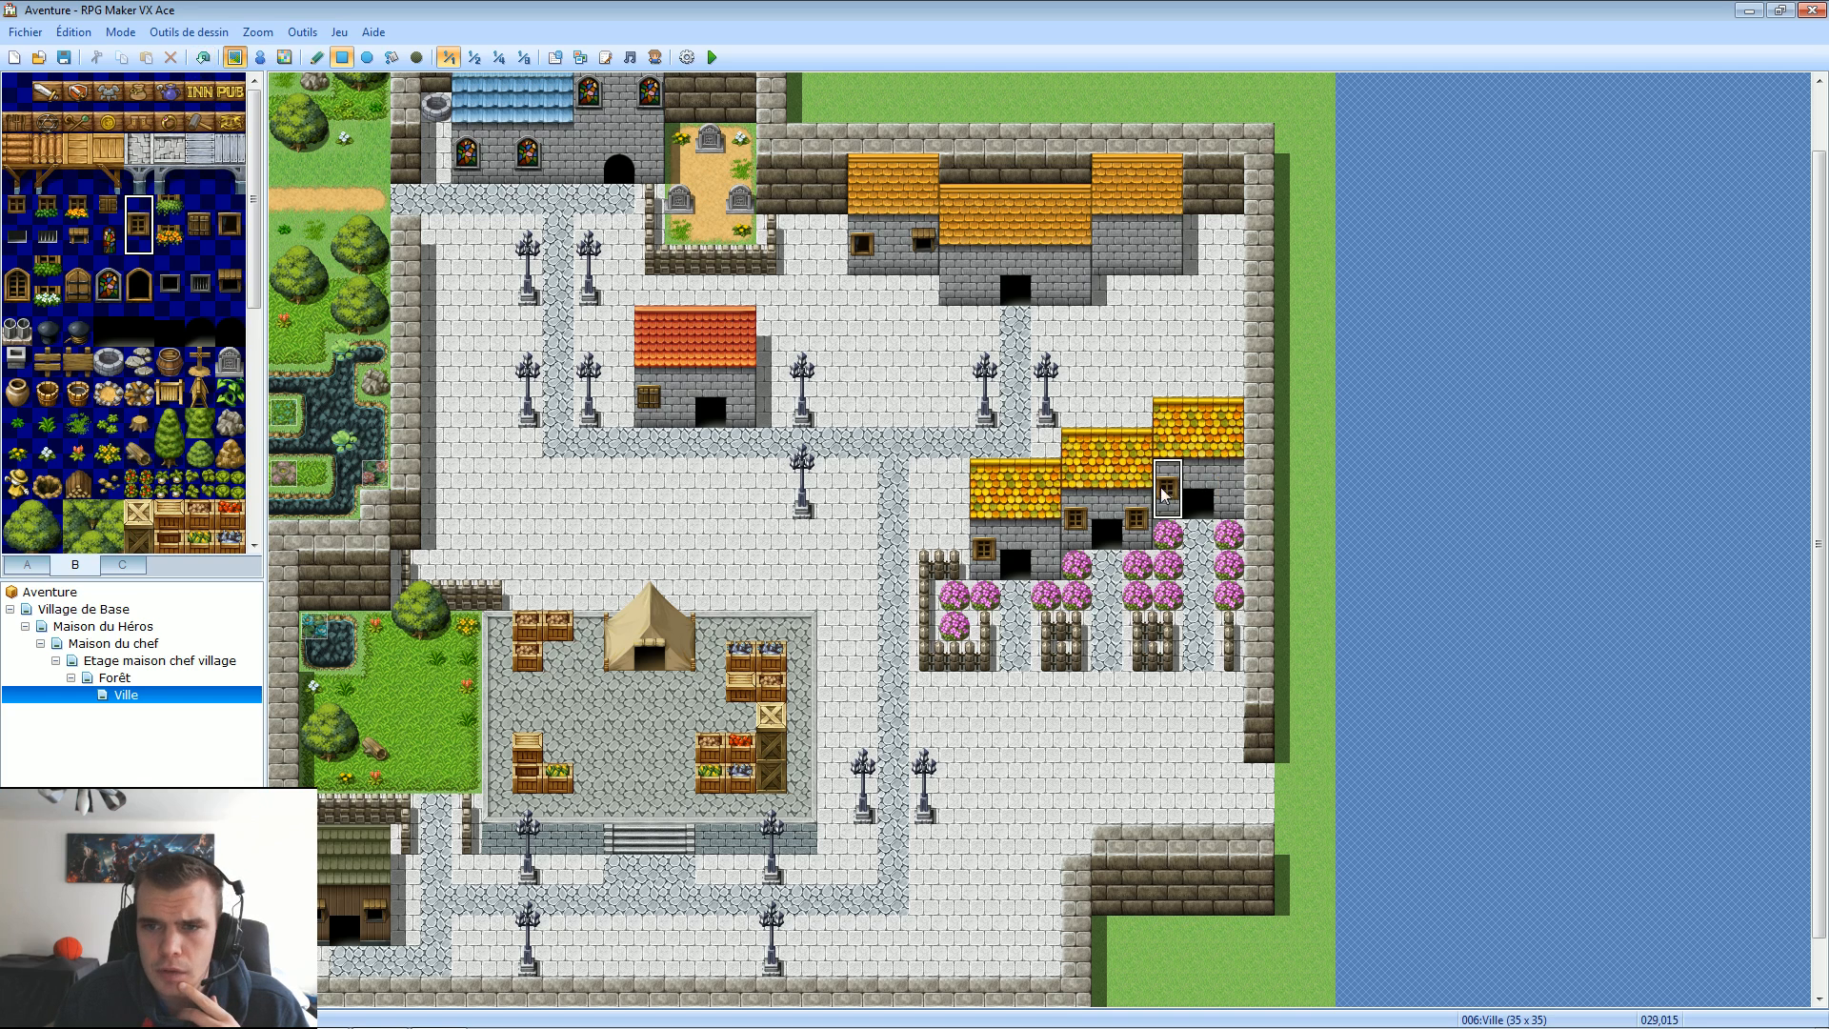
pyautogui.click(1045, 540)
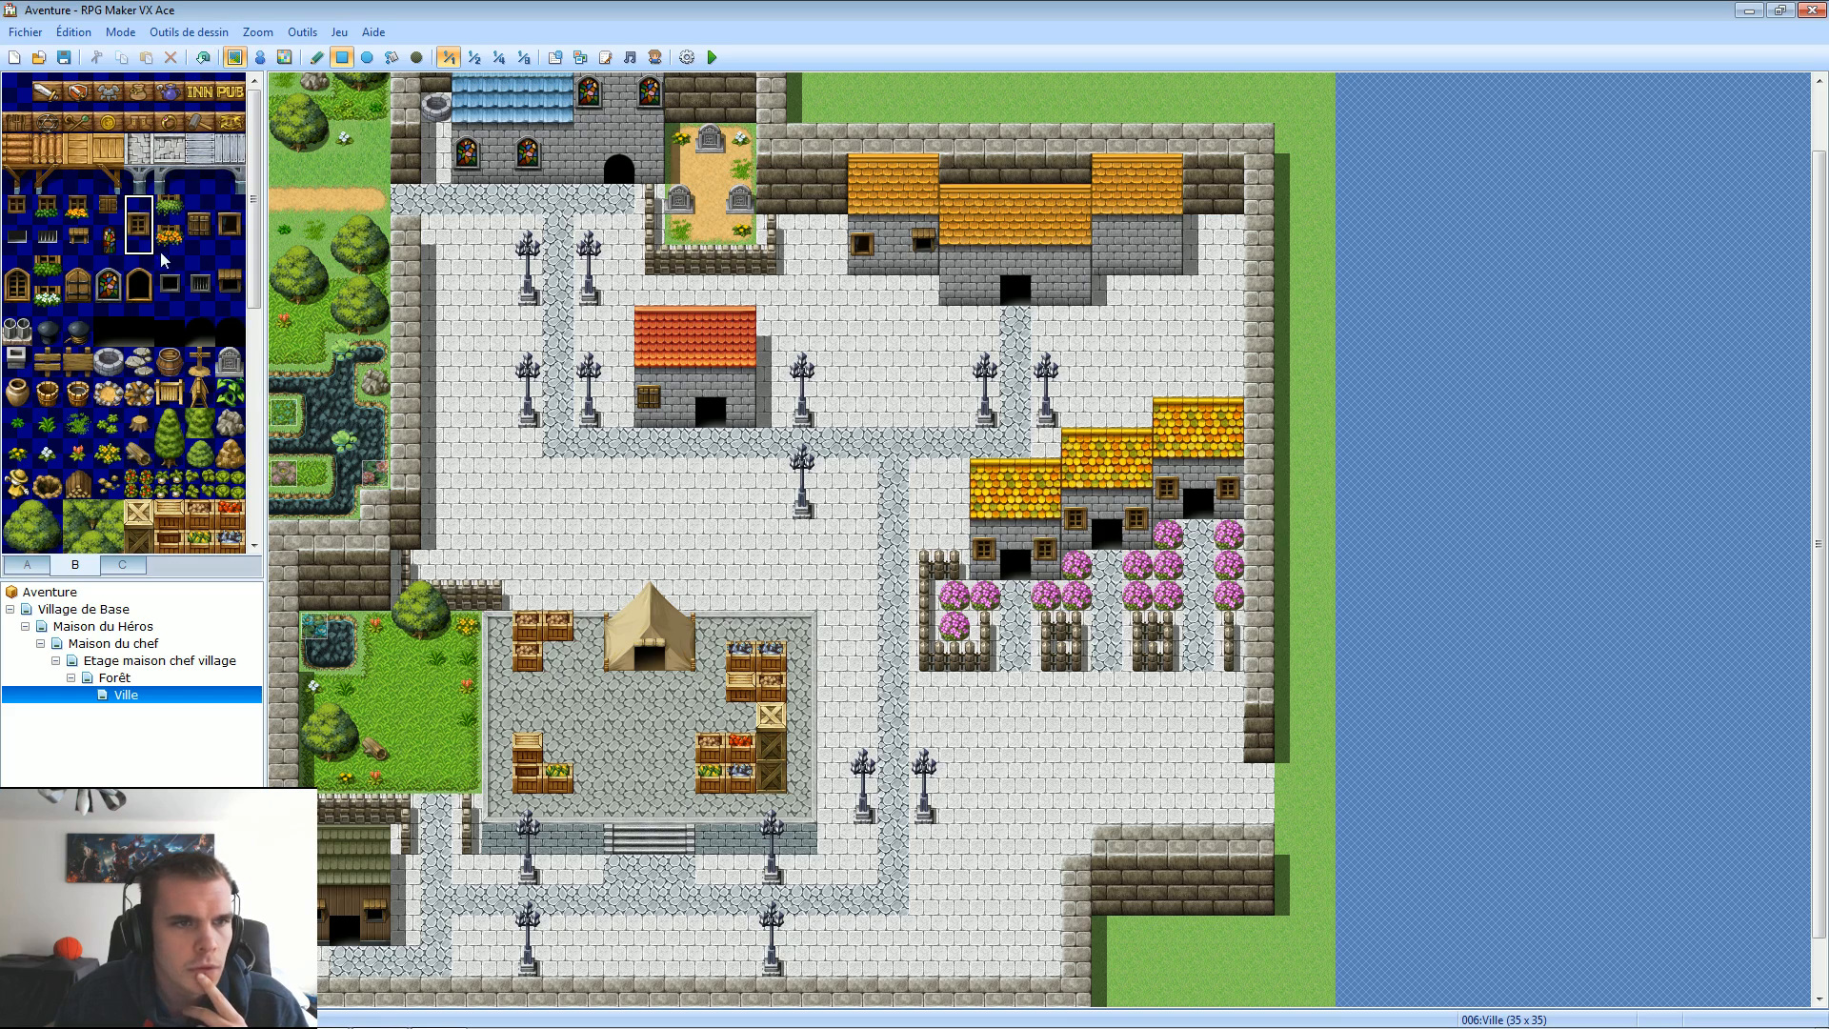
# Place green planters under the lowest house's right window and highest house's left window, and yellow flower boxes under the middle house's left and highest house's right windows.
pyautogui.click(170, 210)
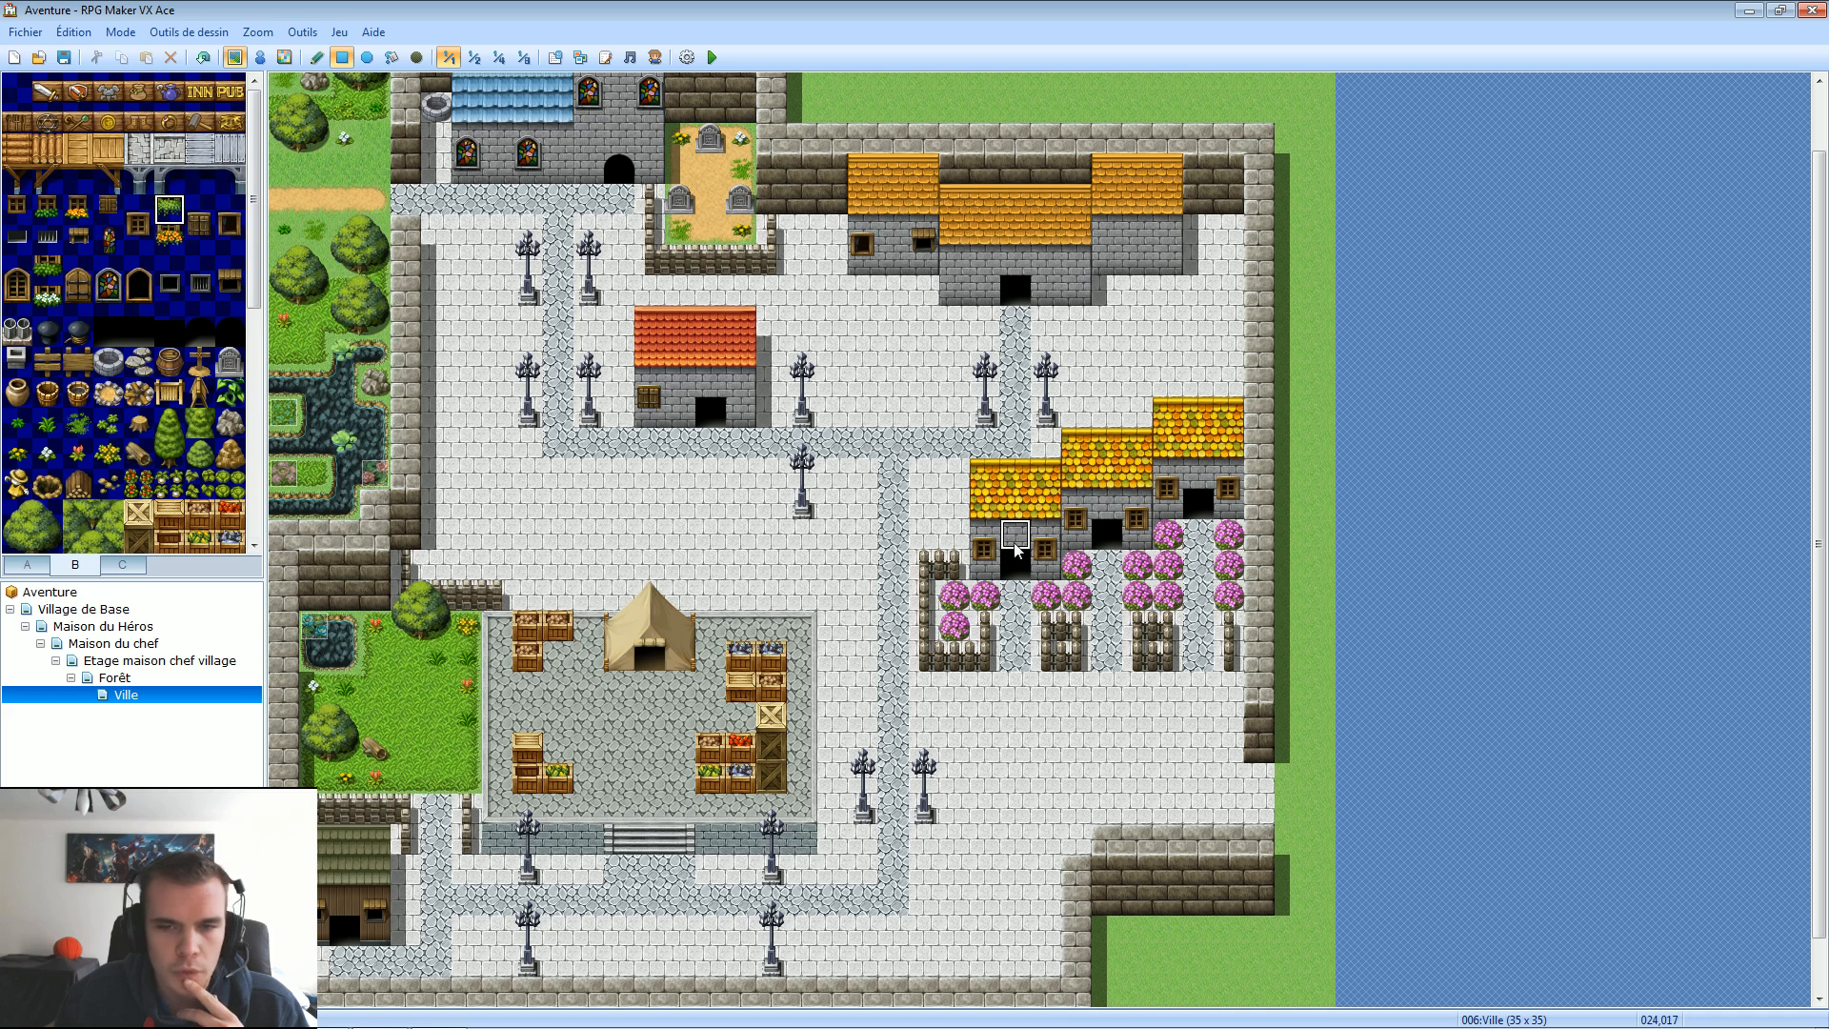
pyautogui.click(1045, 562)
pyautogui.click(1168, 503)
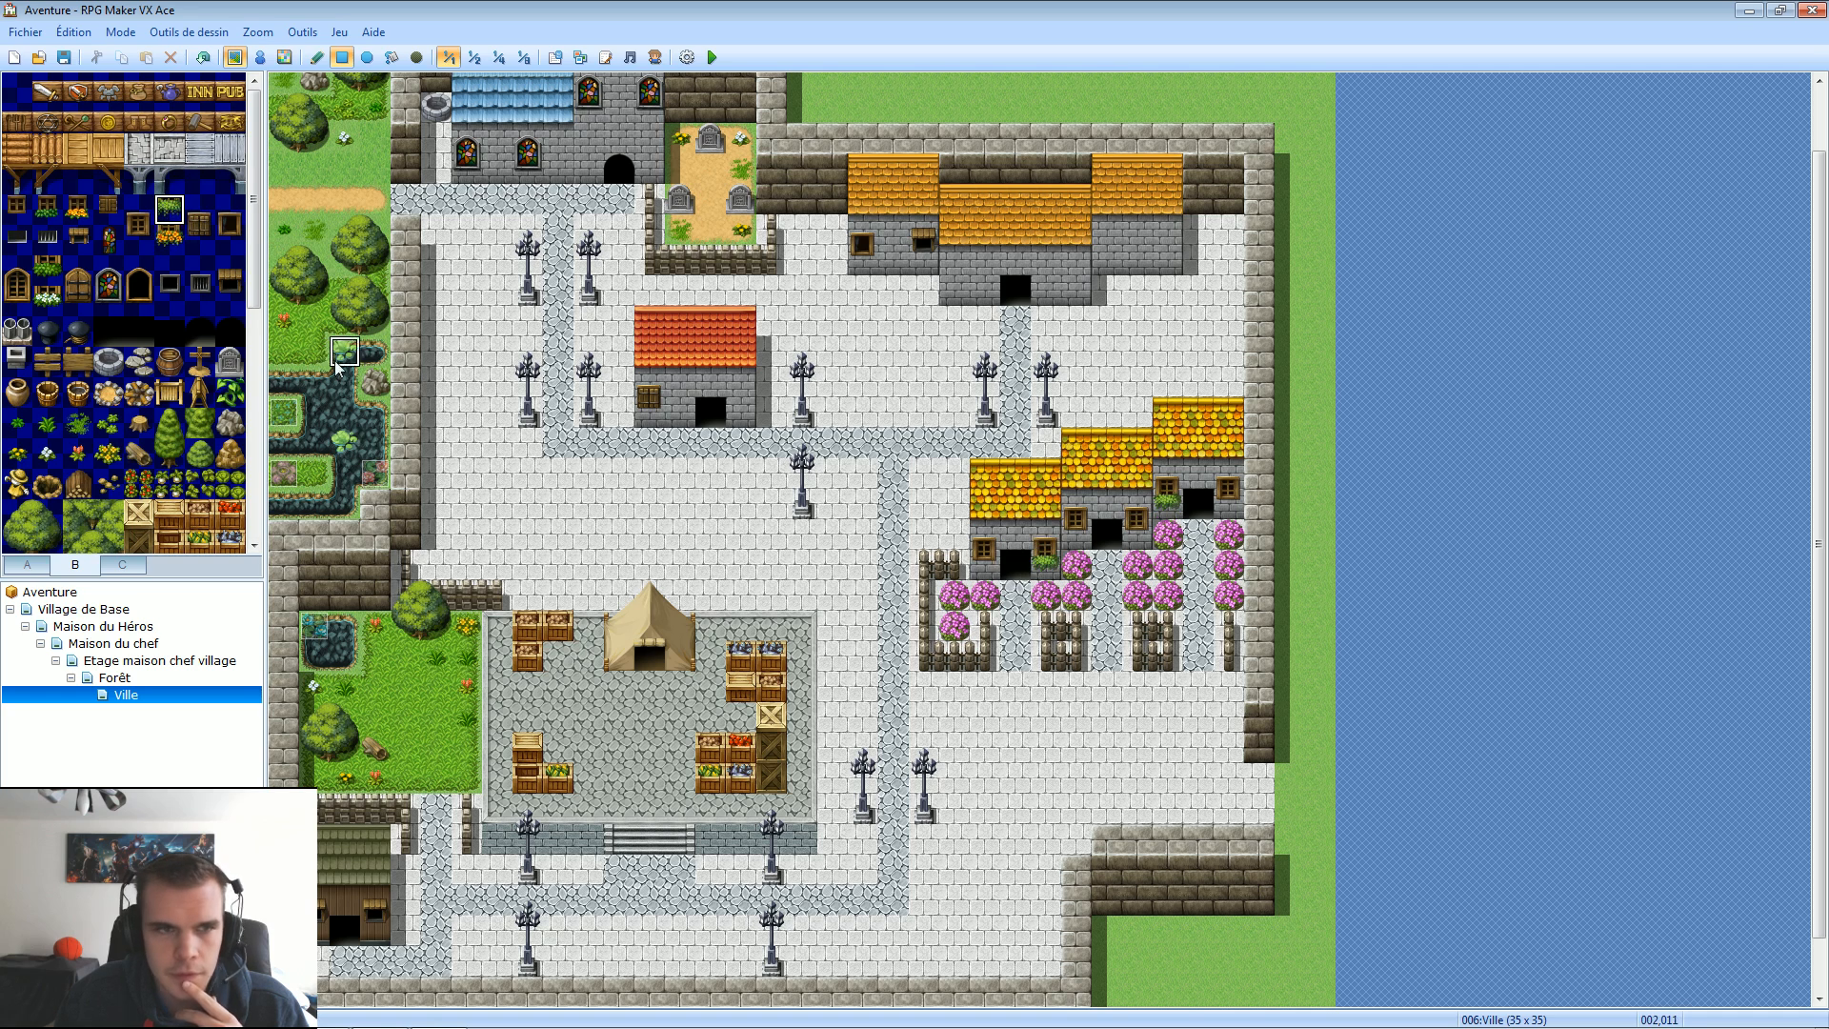
pyautogui.click(170, 241)
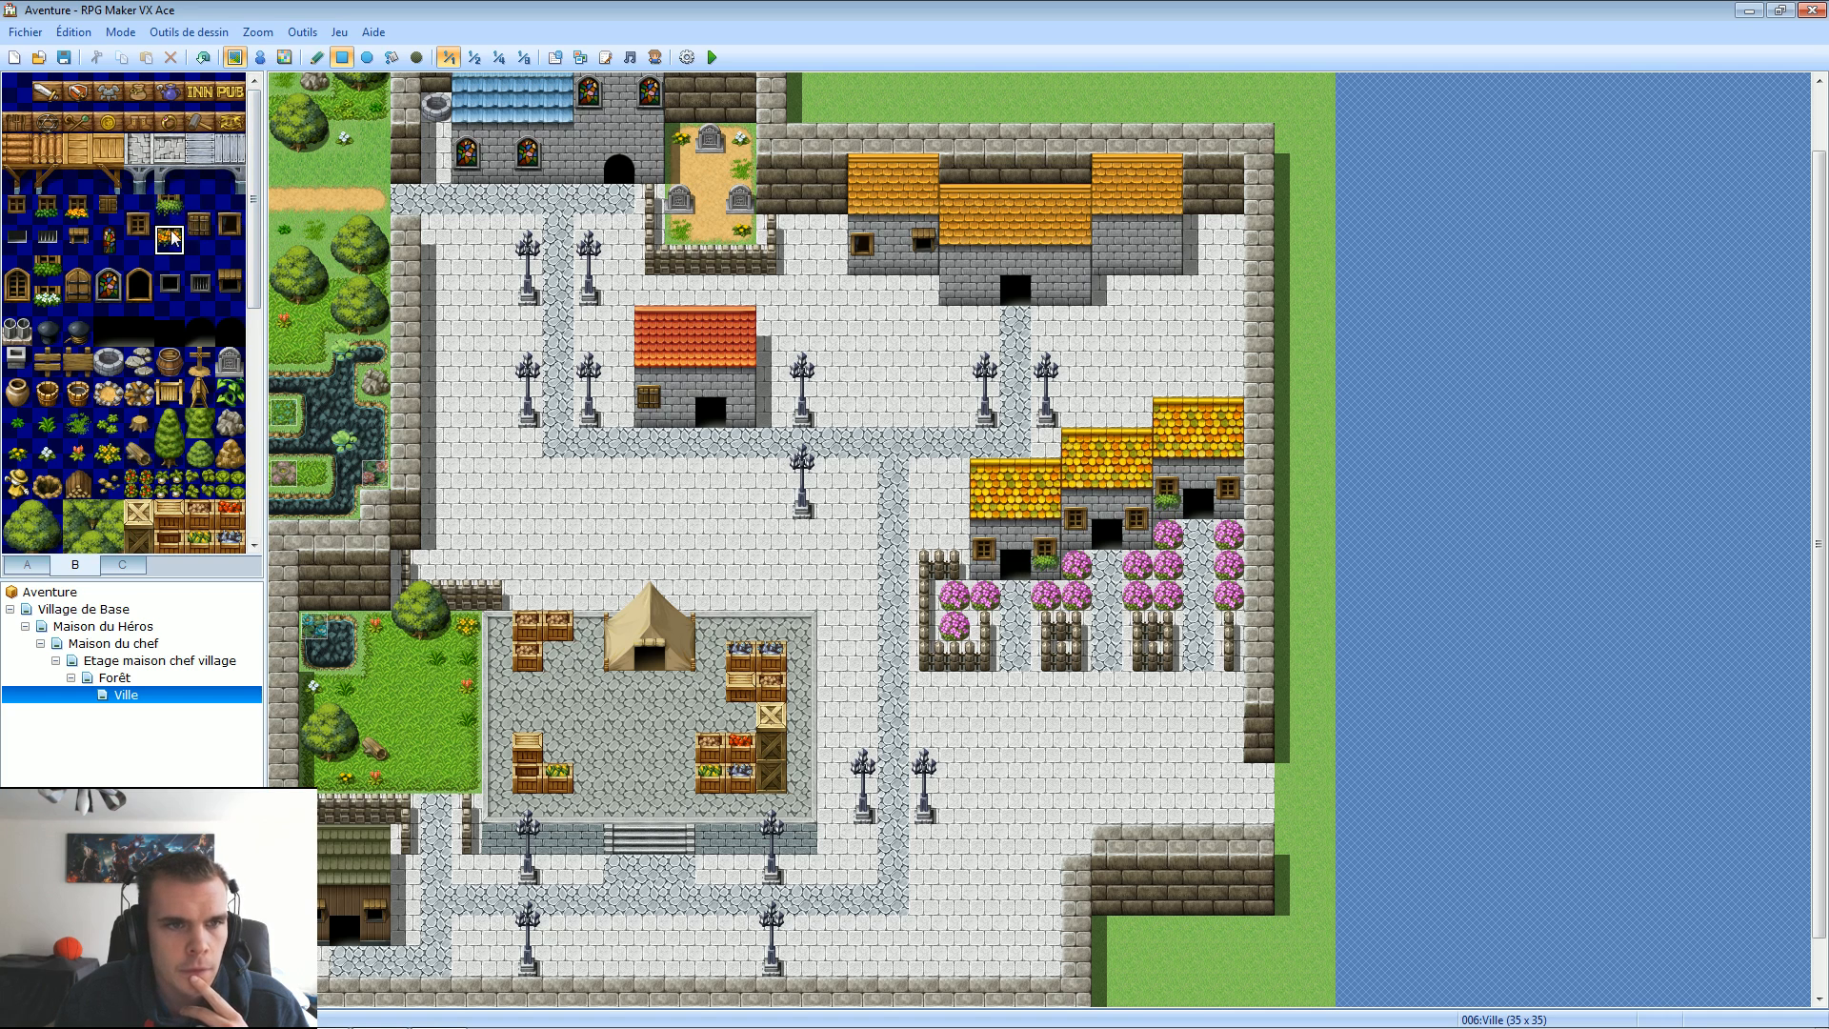
pyautogui.click(1075, 524)
pyautogui.click(1229, 501)
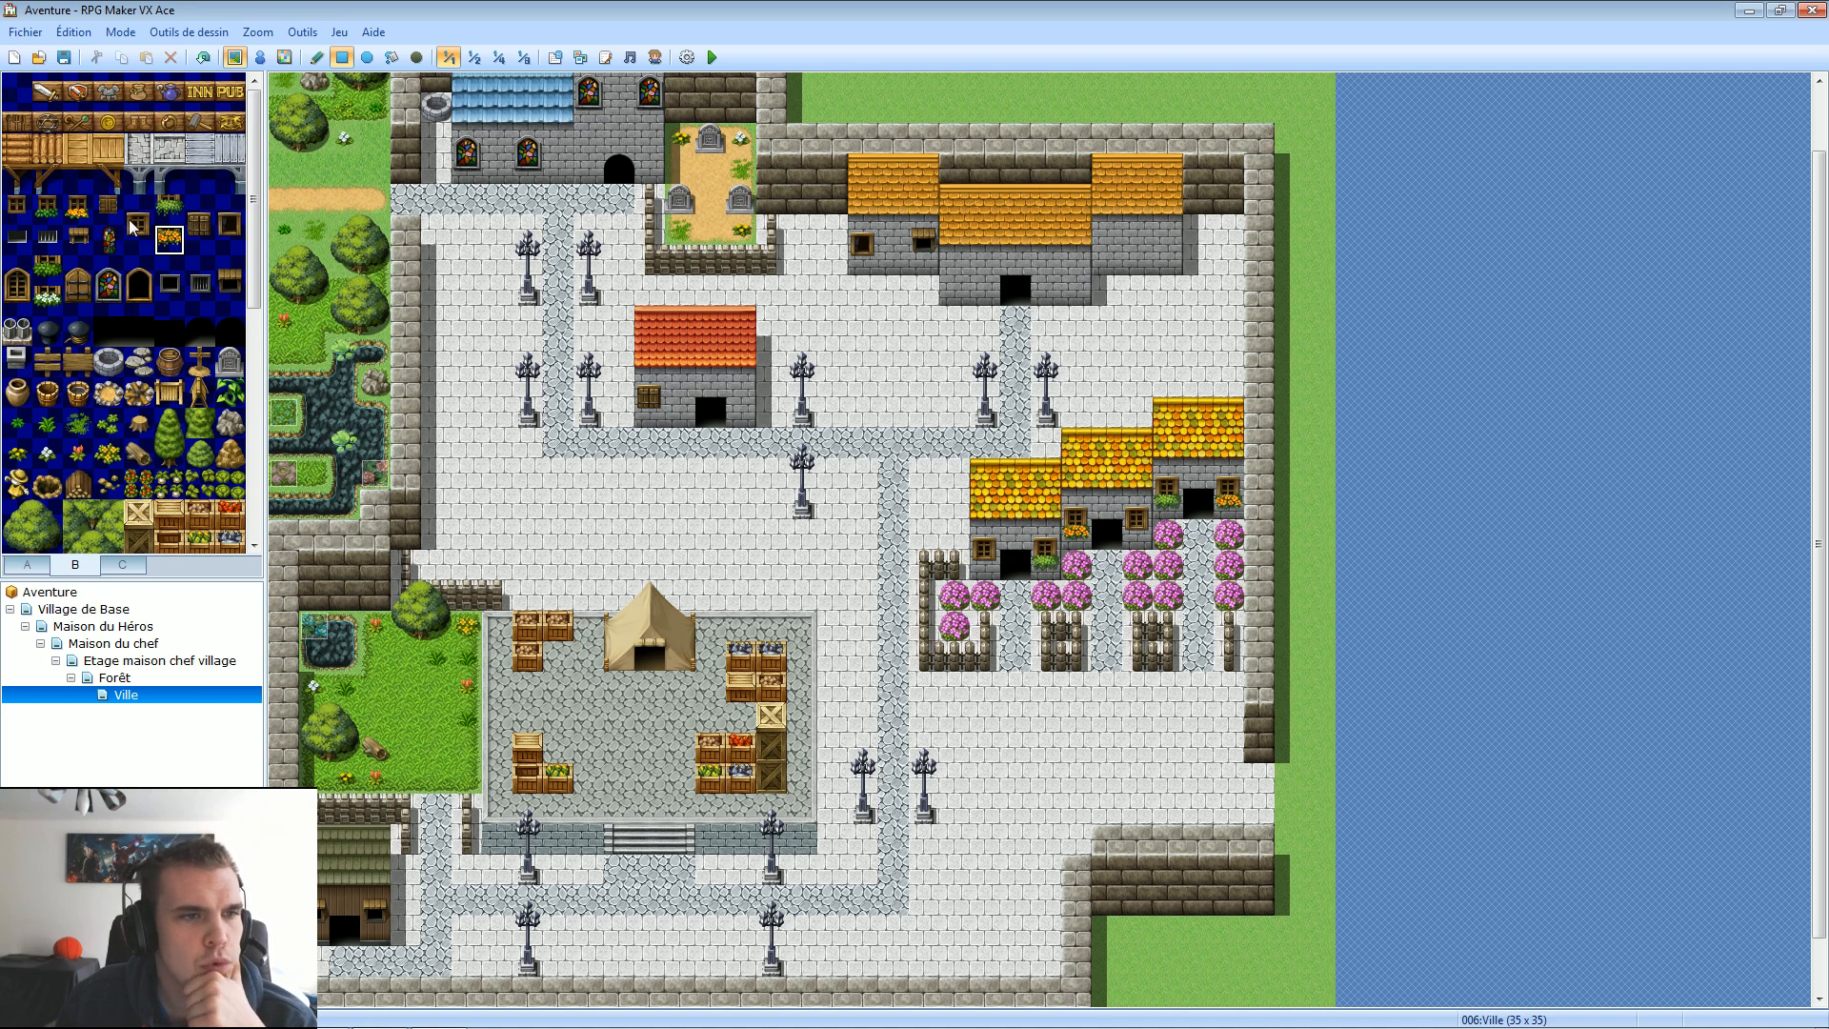
pyautogui.click(78, 283)
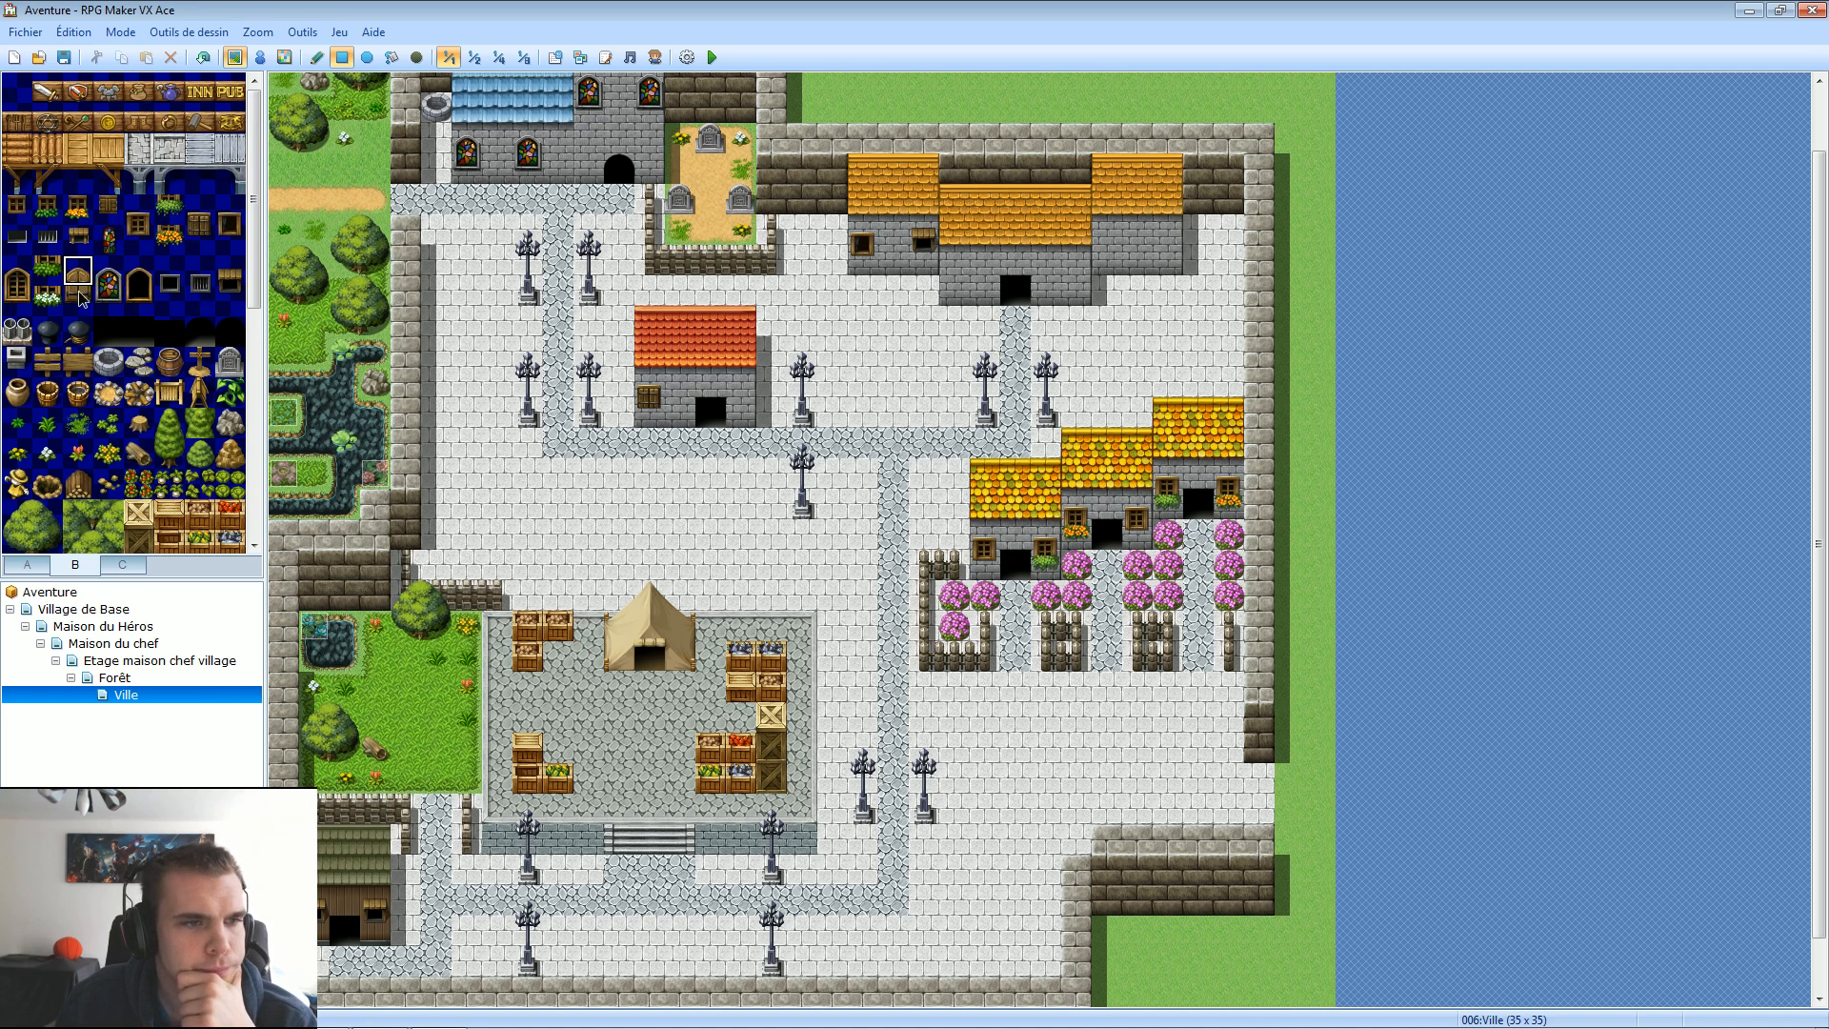
pyautogui.click(1108, 245)
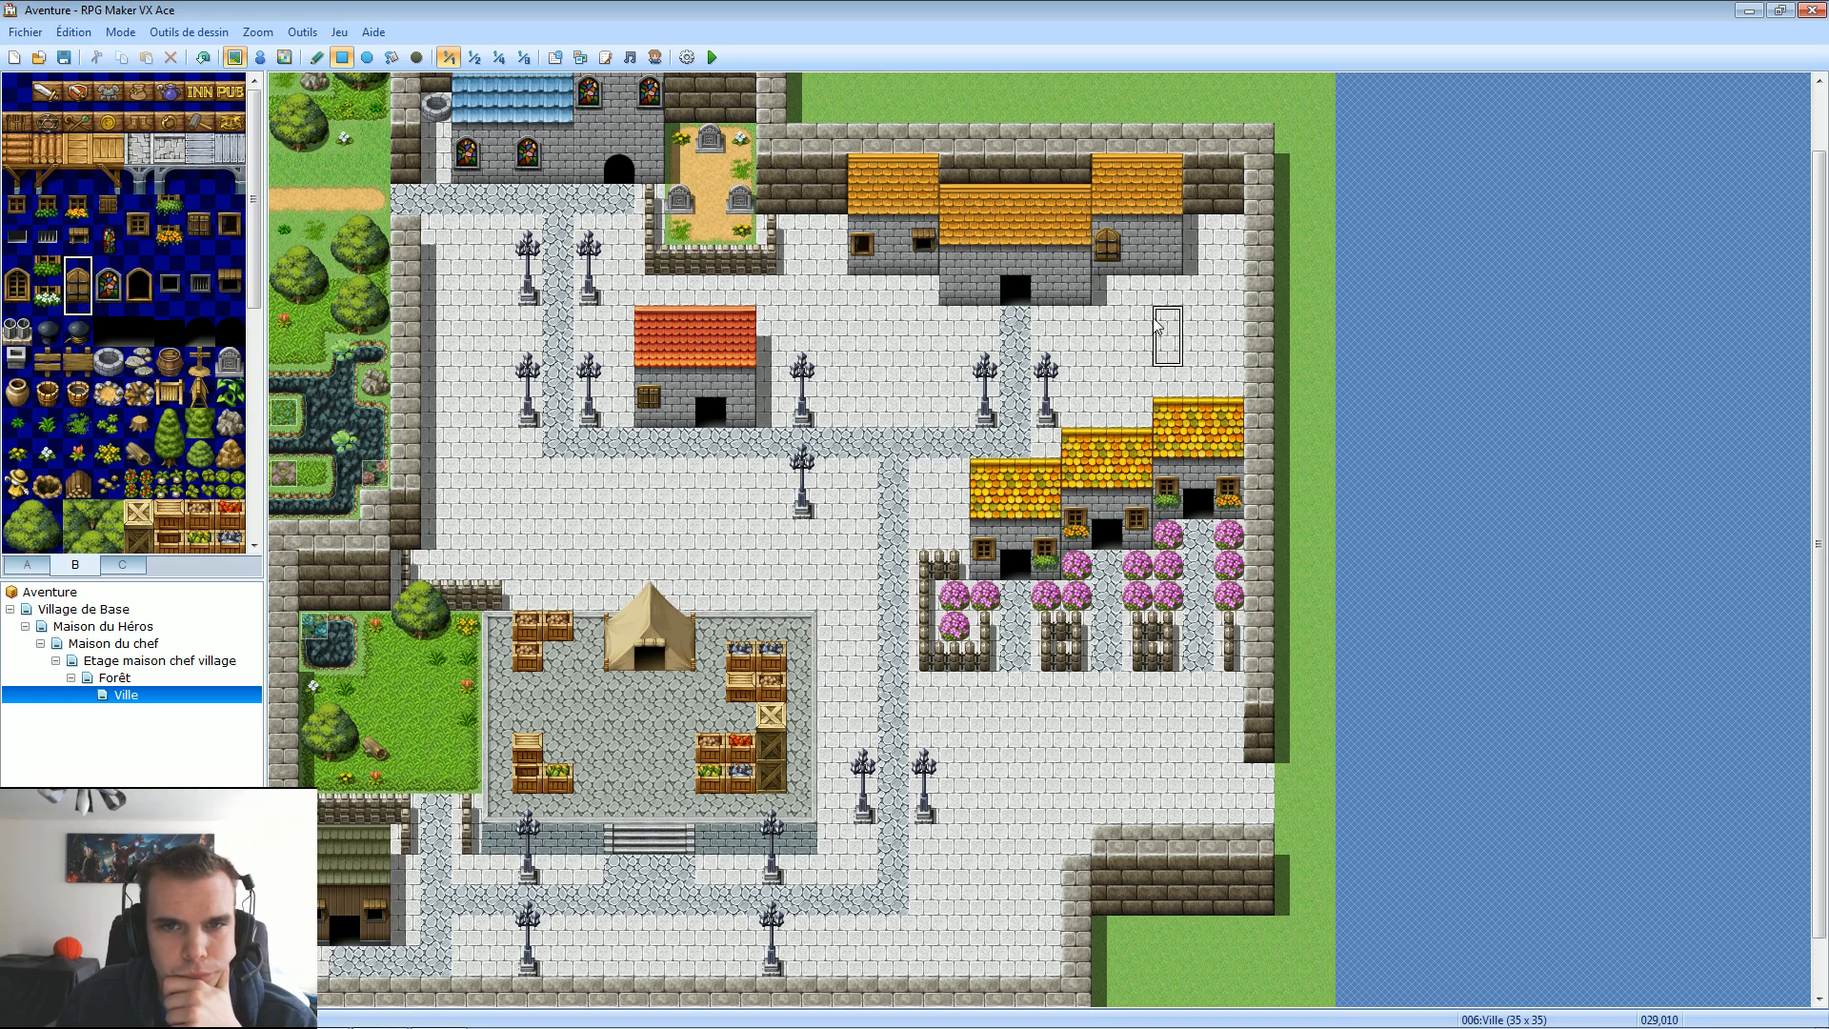
pyautogui.click(198, 61)
# Place yellow flower boxes on the orange-roofed building, one at the left end of its right wing and one left of its doorway.
pyautogui.click(228, 237)
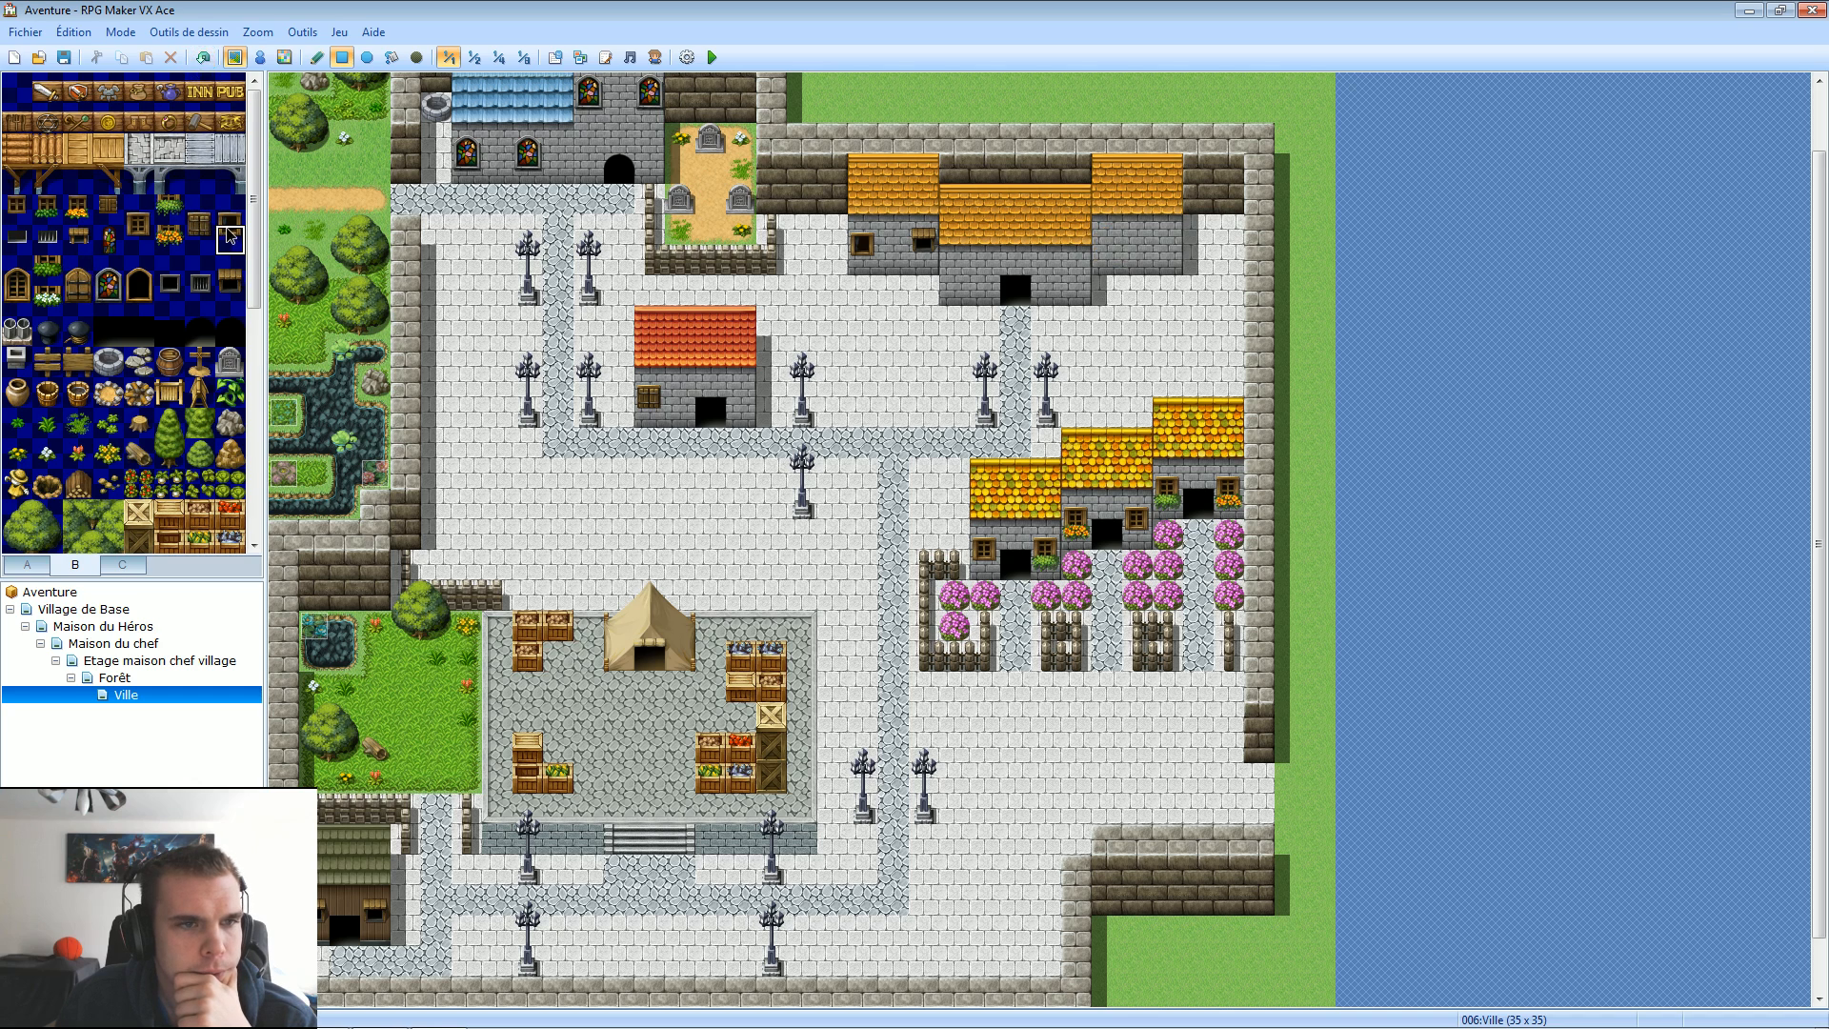
pyautogui.click(203, 239)
pyautogui.moveTo(152, 232); pyautogui.dragTo(165, 234)
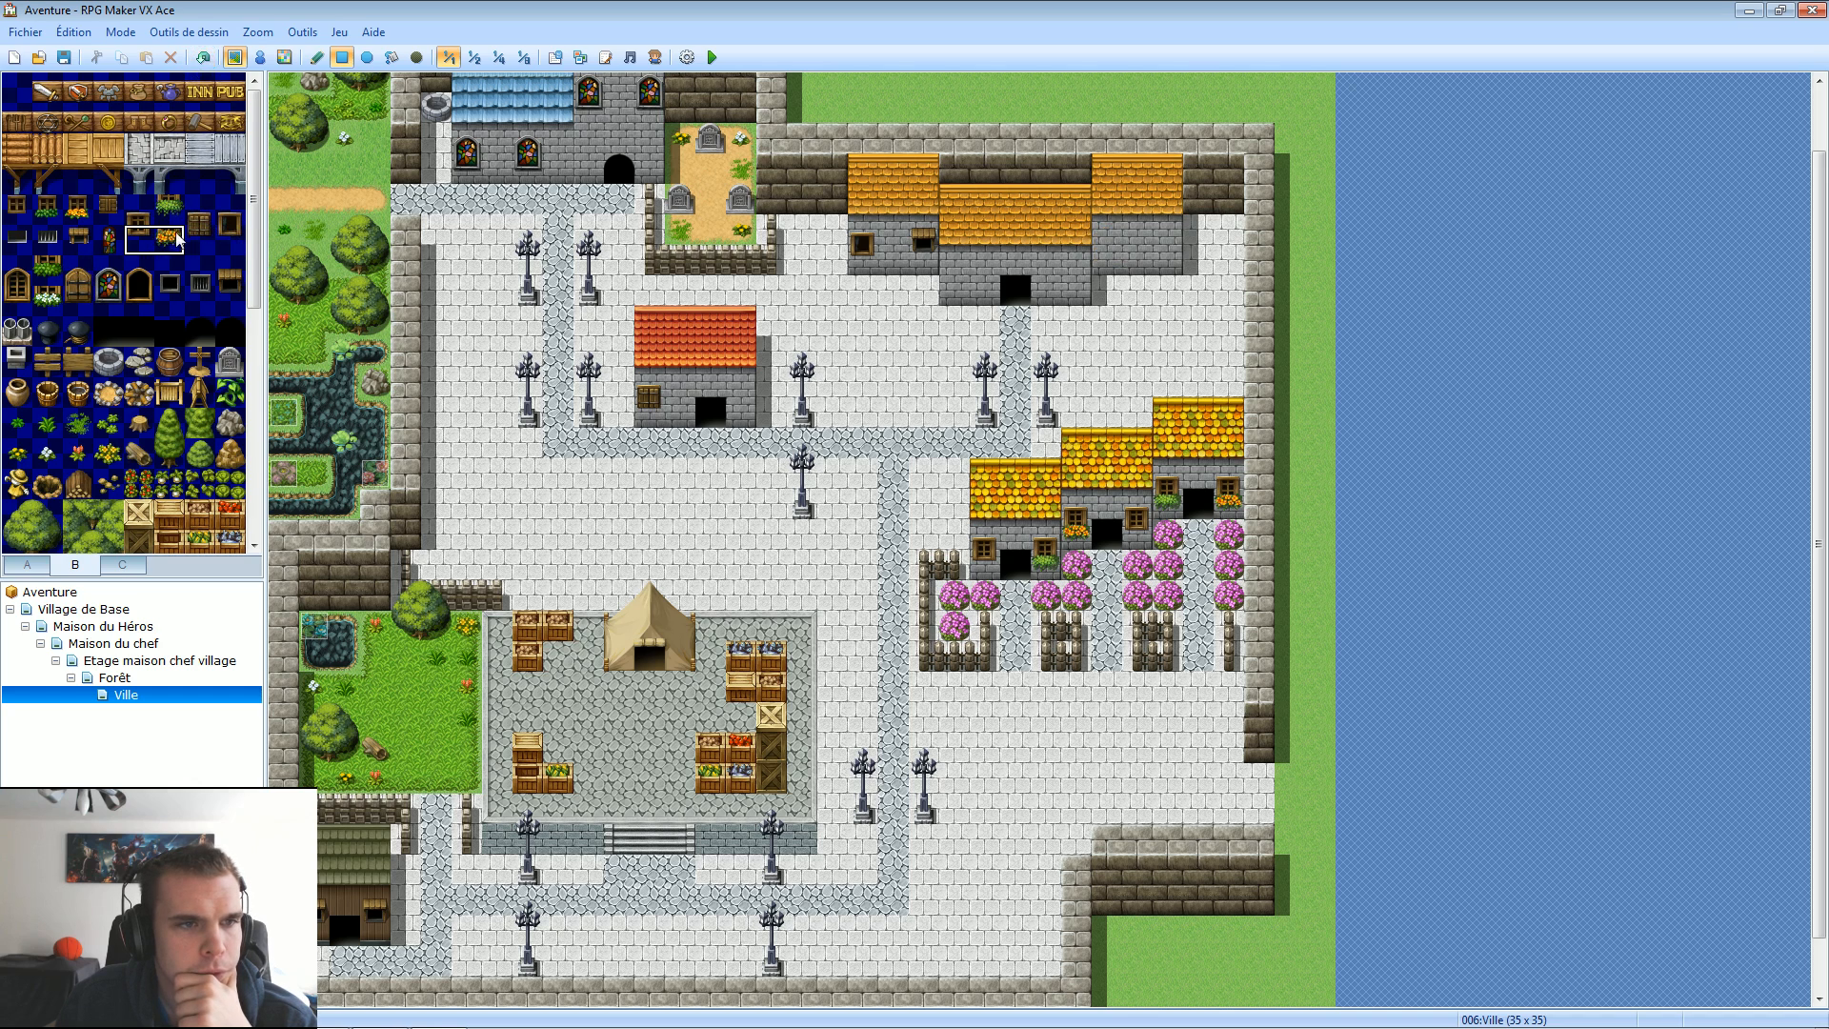
pyautogui.click(177, 240)
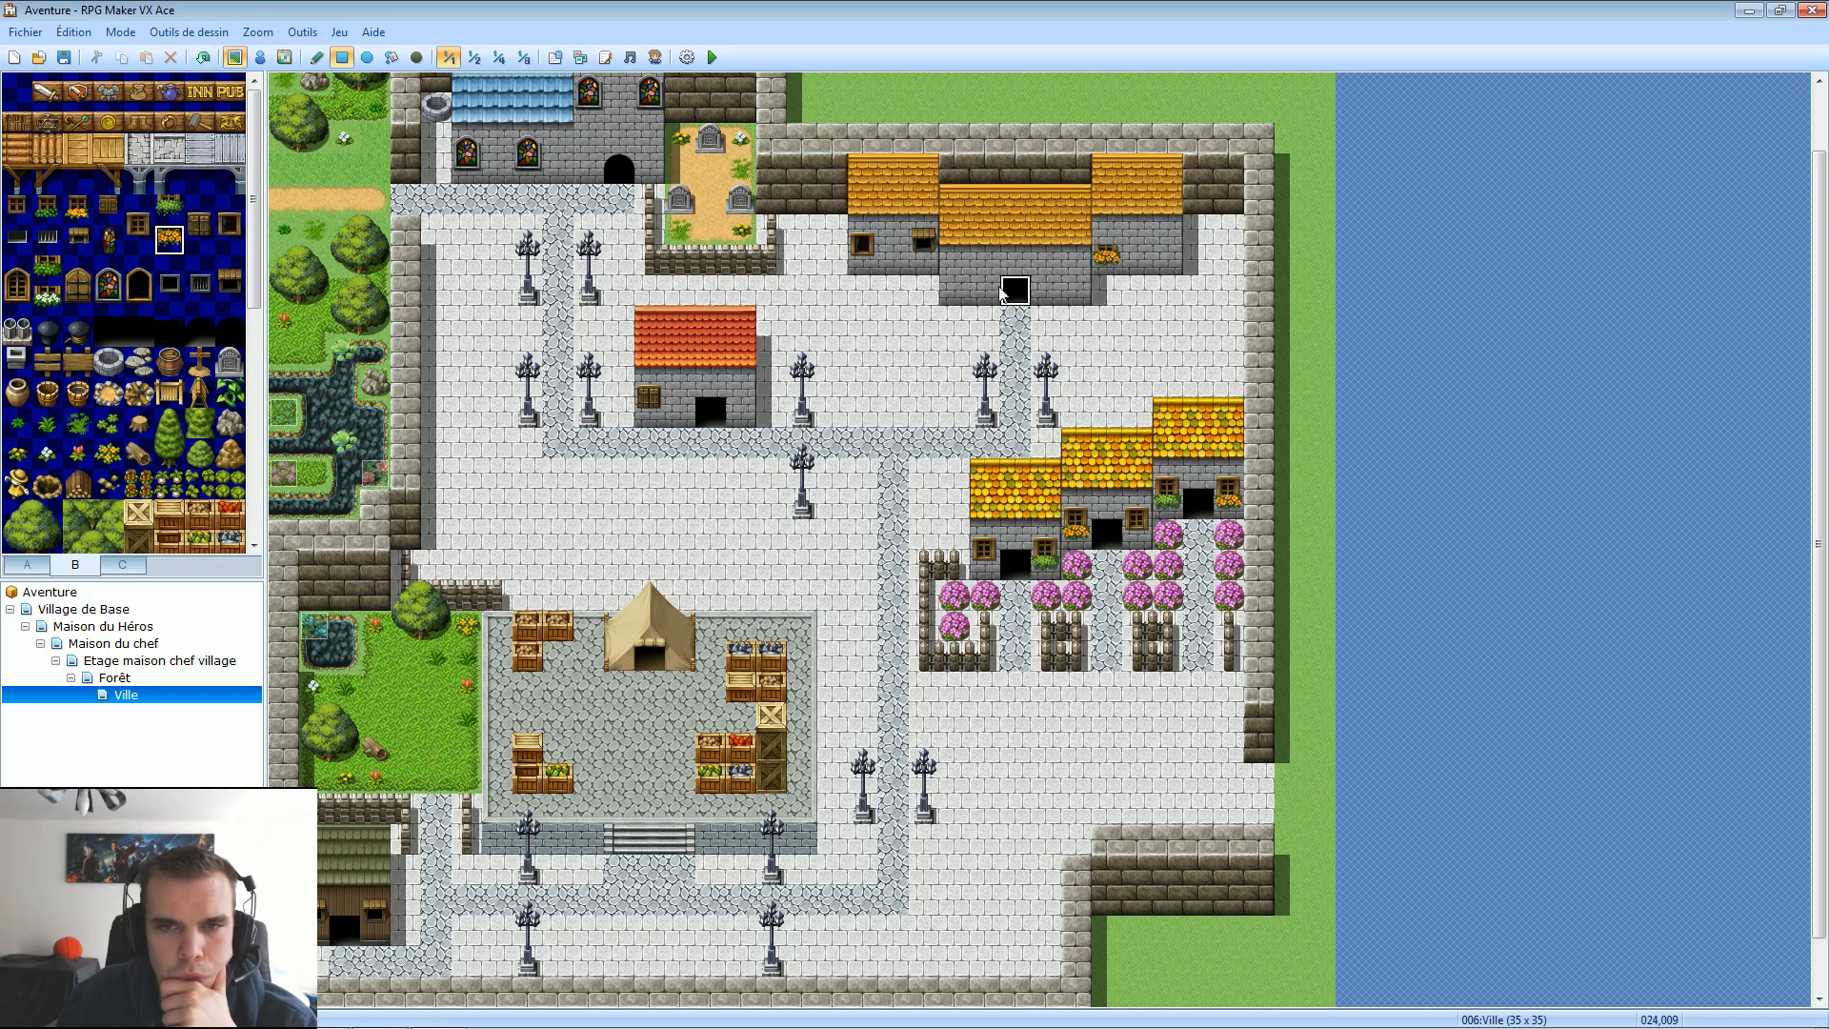
pyautogui.click(955, 291)
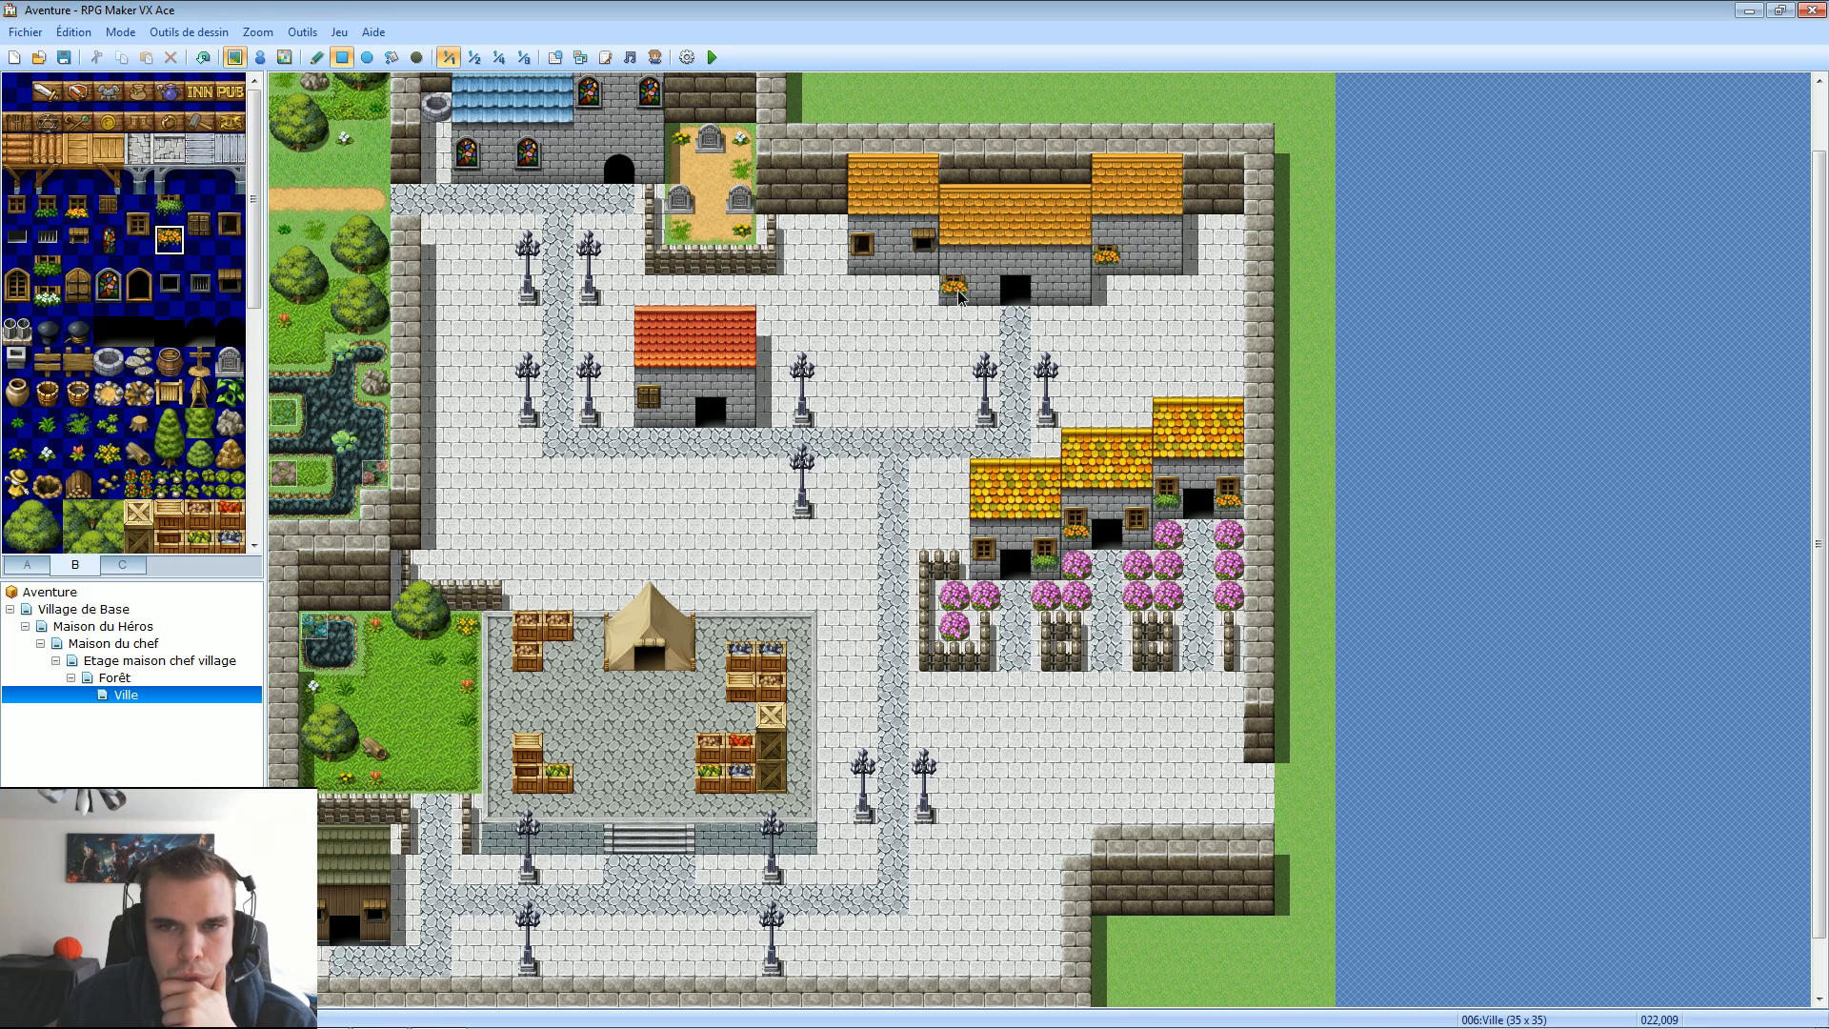
# Add brown-framed windows above both flower boxes and right of the orange-roofed building's doorway, and a shuttered window at its right wing's far end.
pyautogui.click(138, 215)
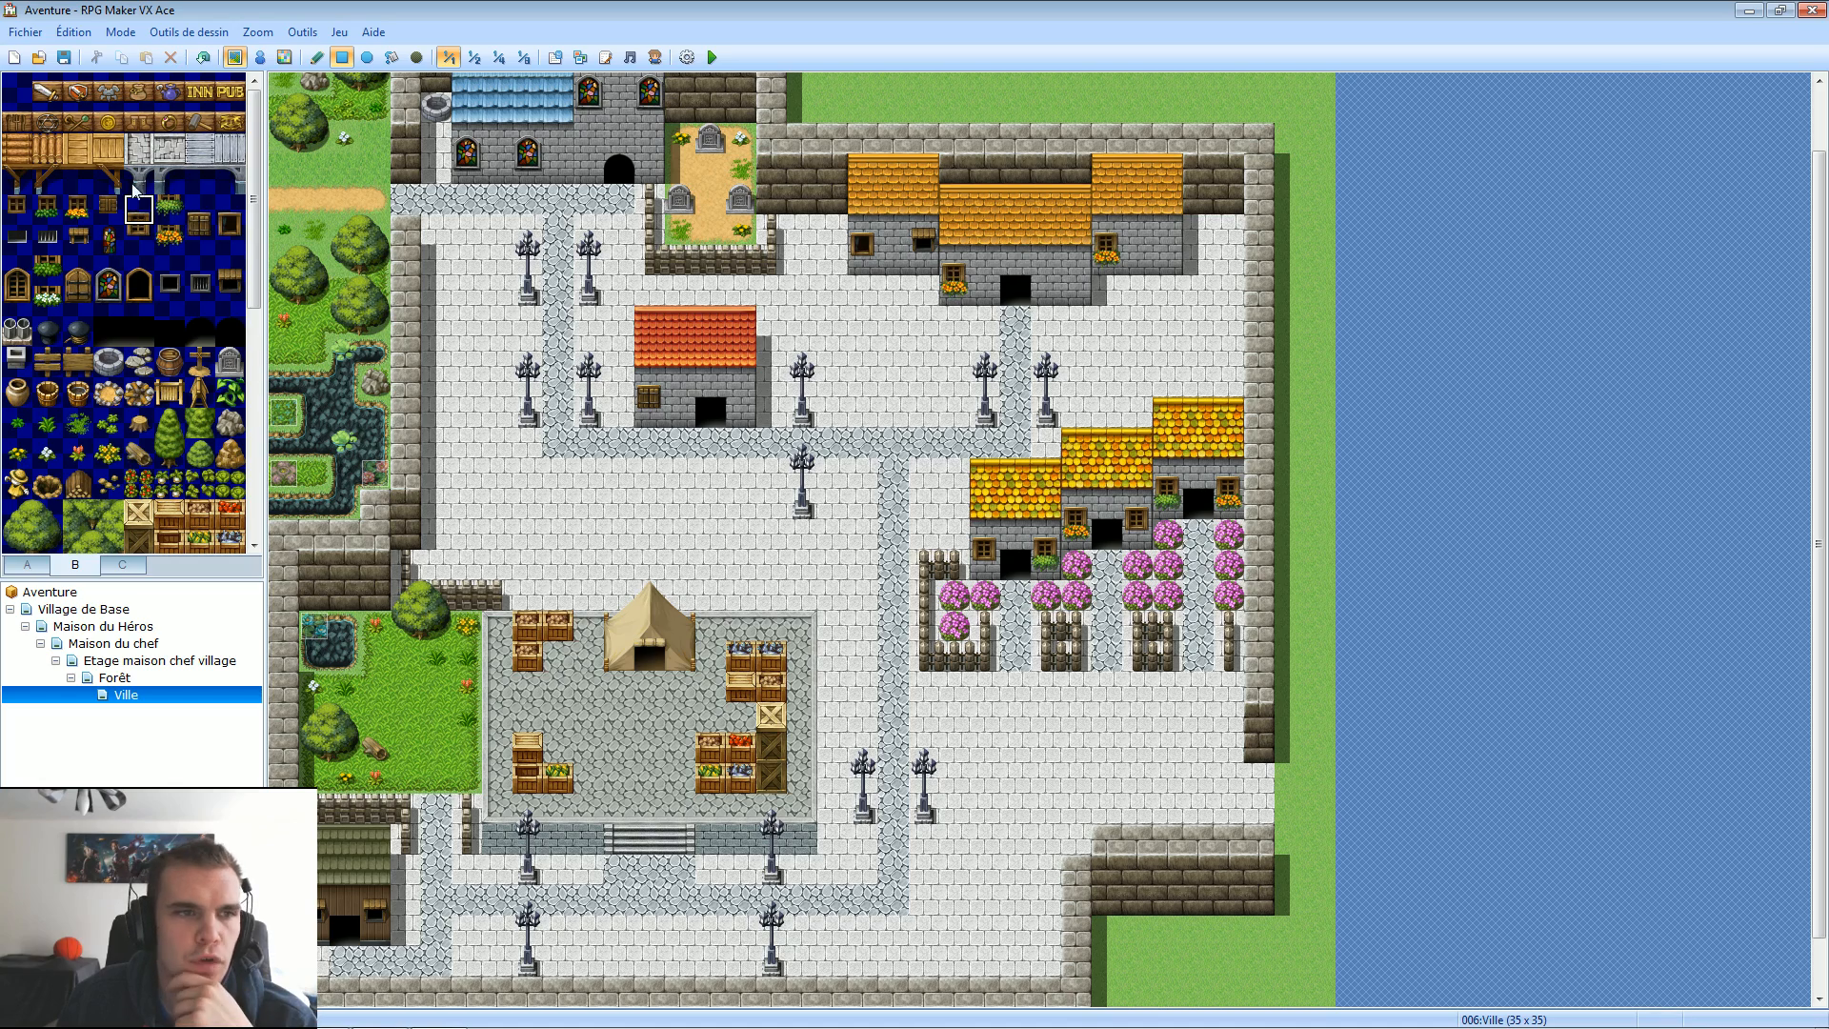
pyautogui.moveTo(138, 210); pyautogui.dragTo(139, 238)
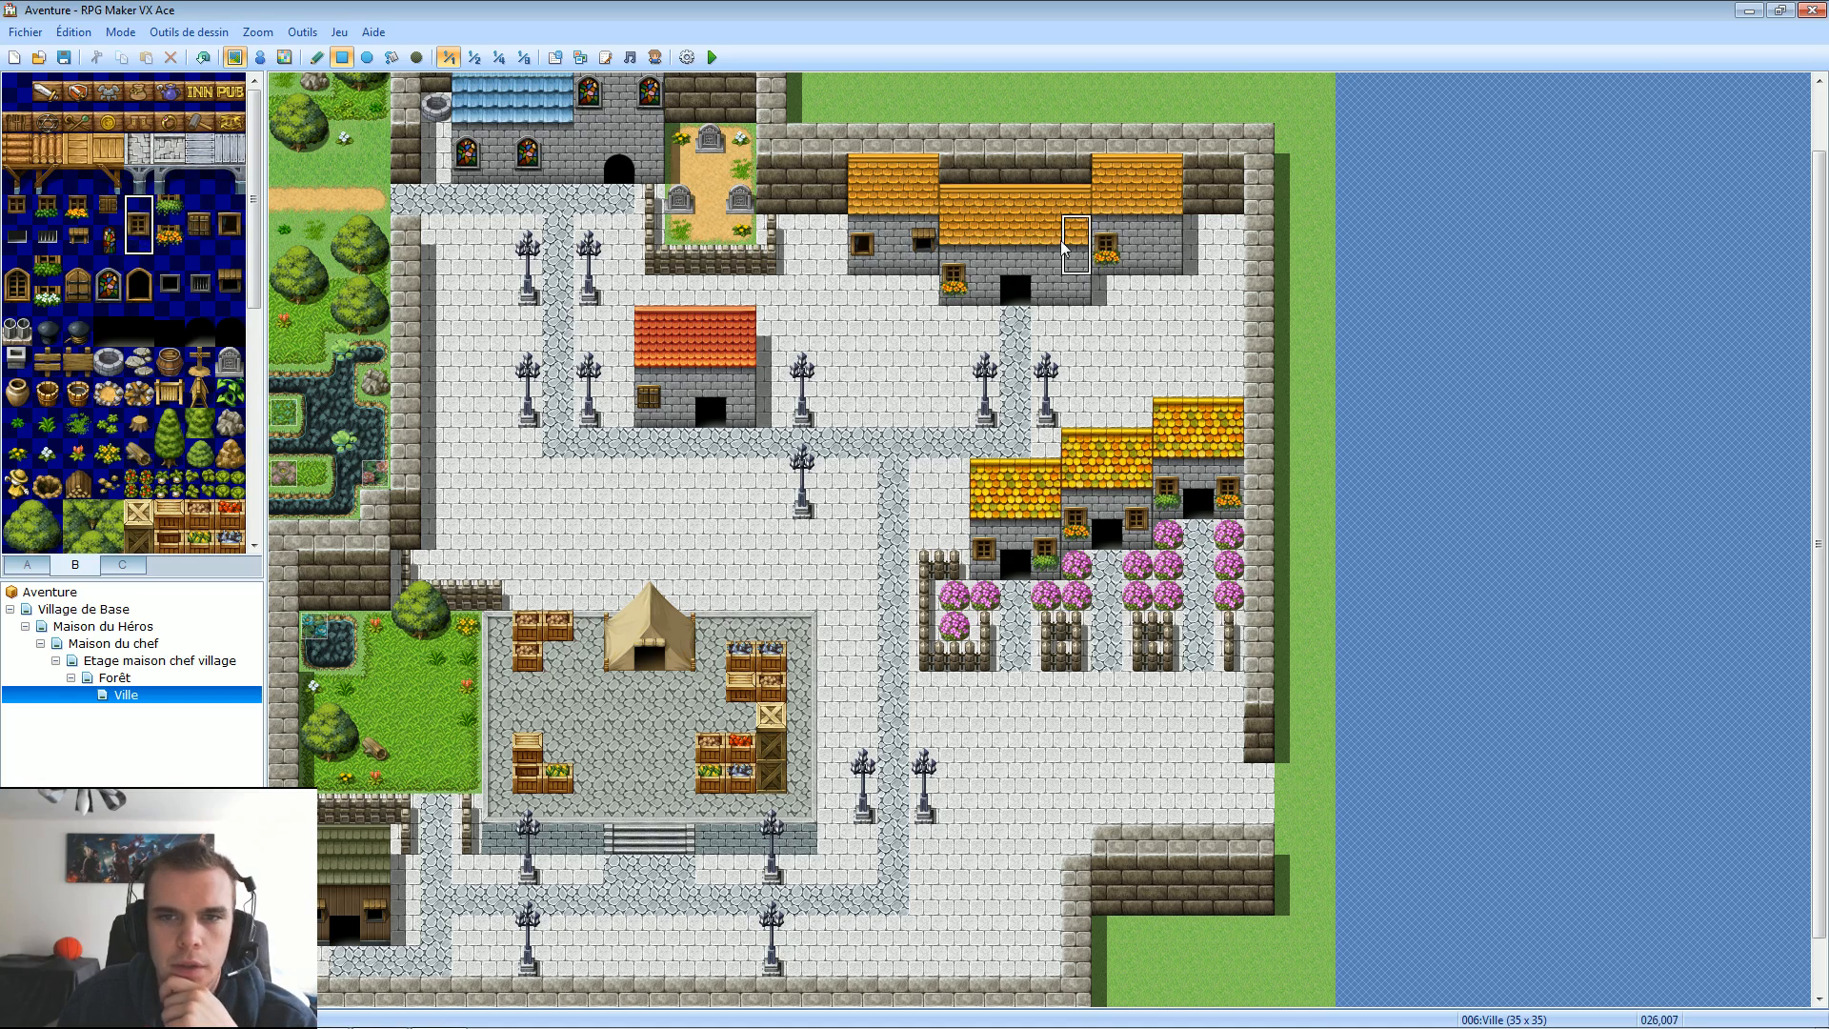
pyautogui.click(1083, 279)
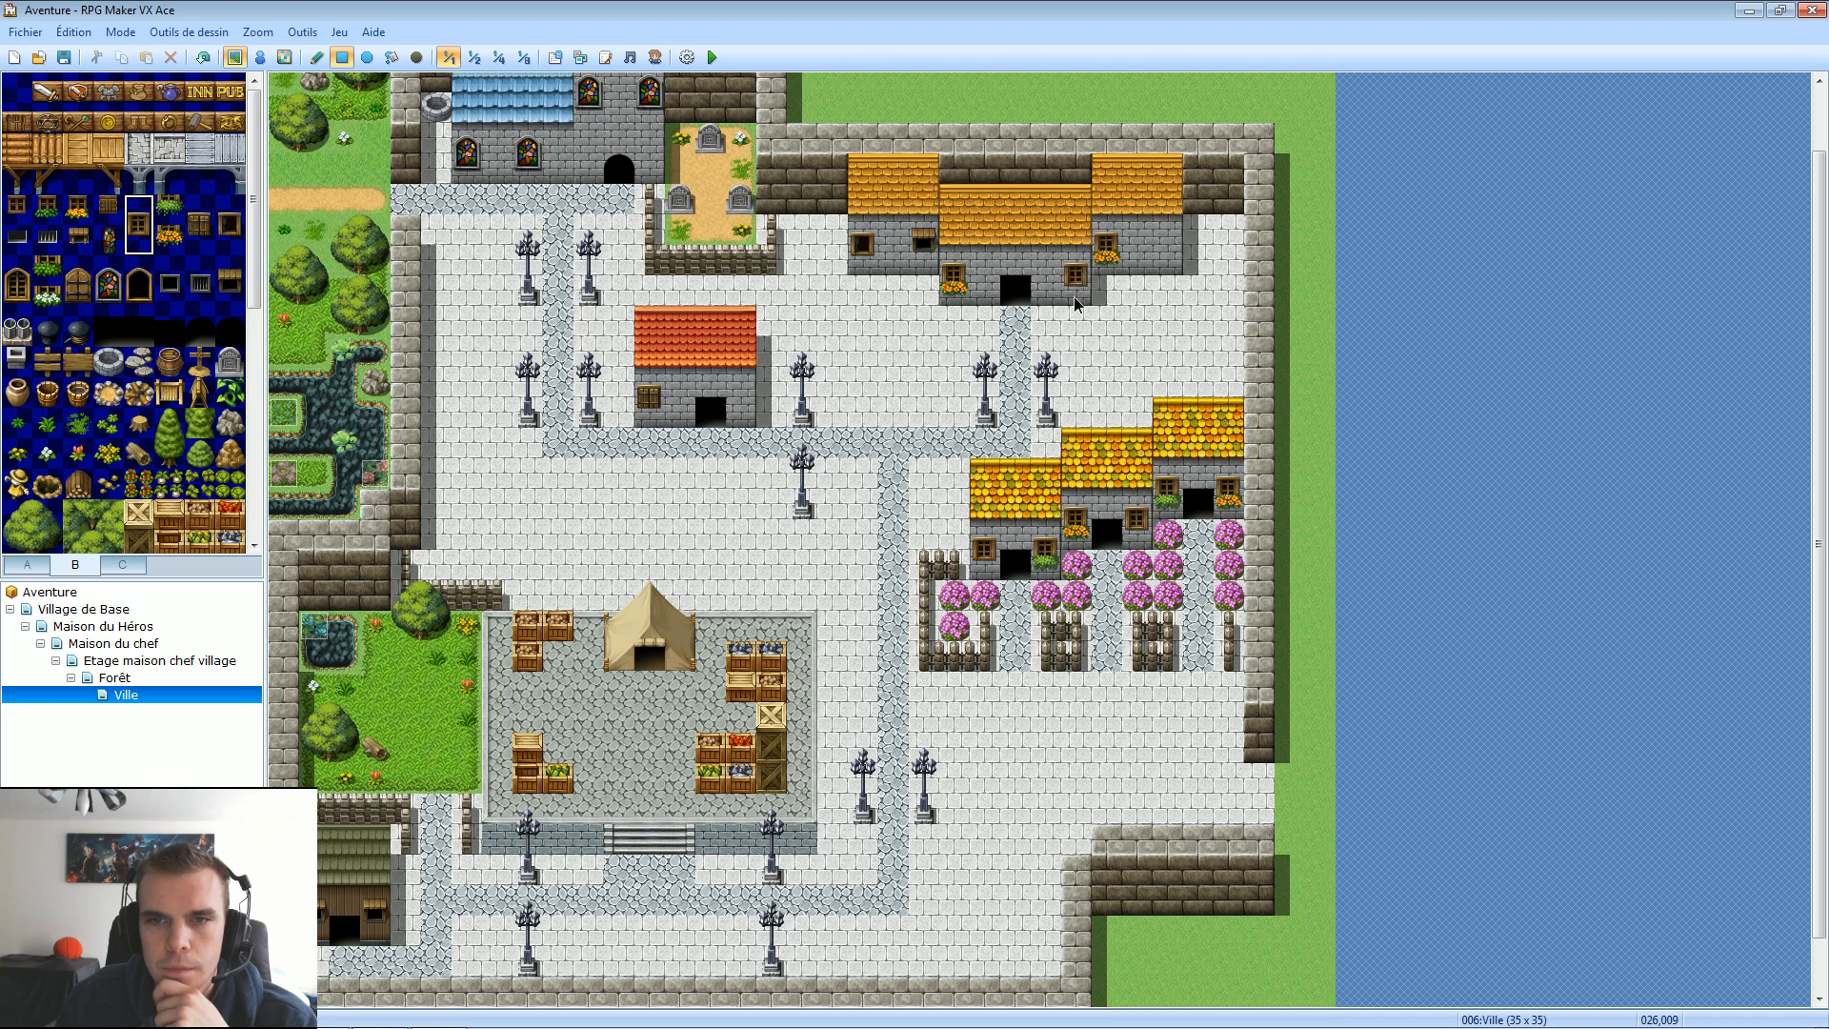
pyautogui.click(1175, 254)
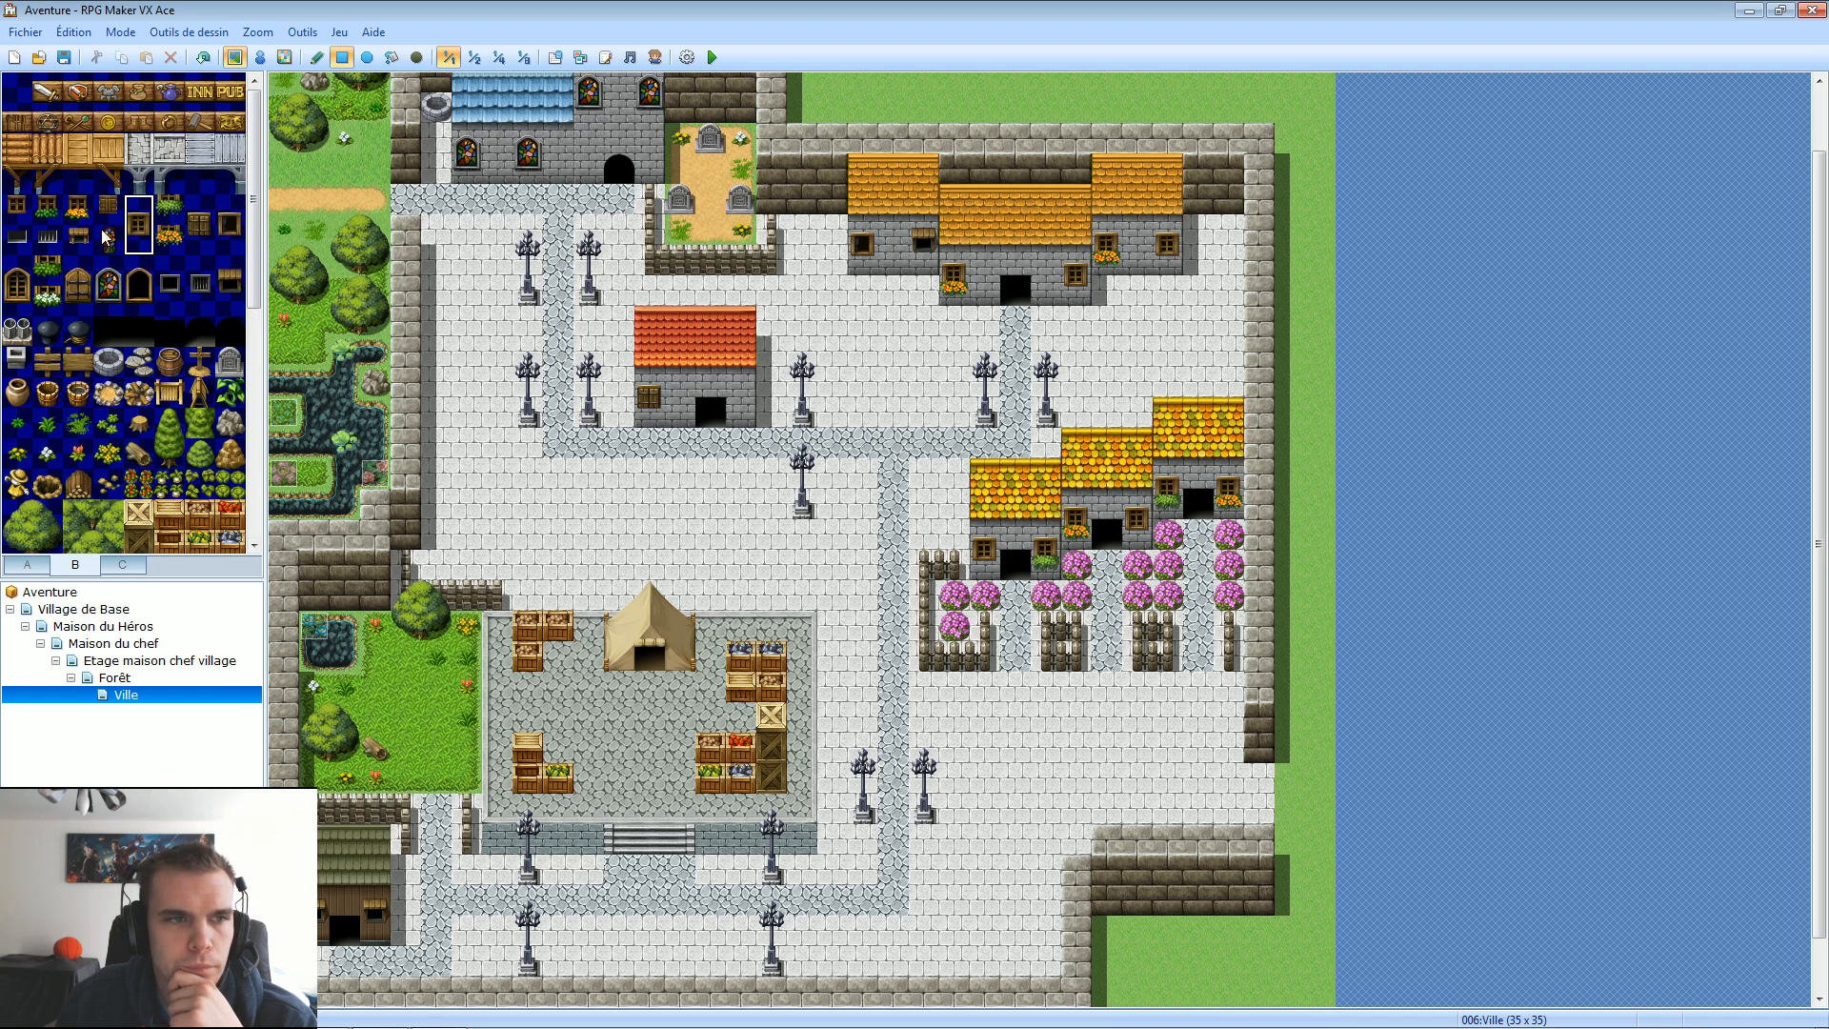
pyautogui.click(201, 242)
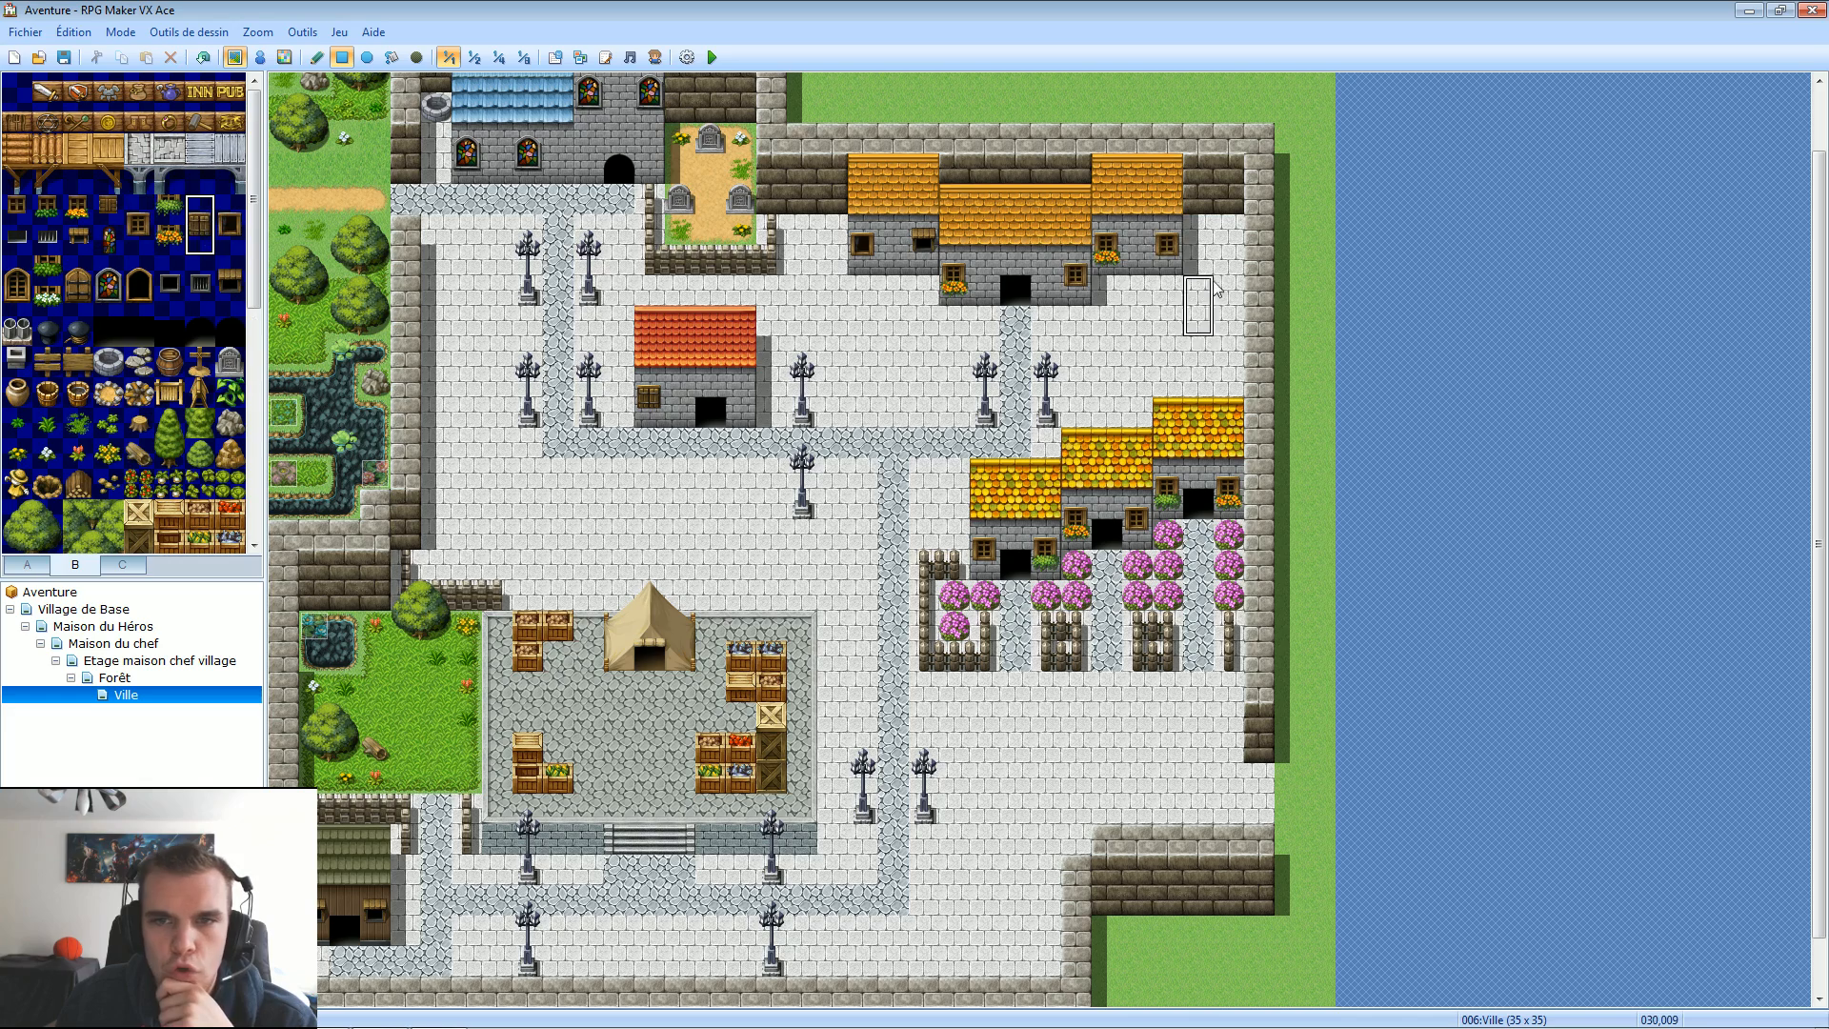
pyautogui.click(1160, 229)
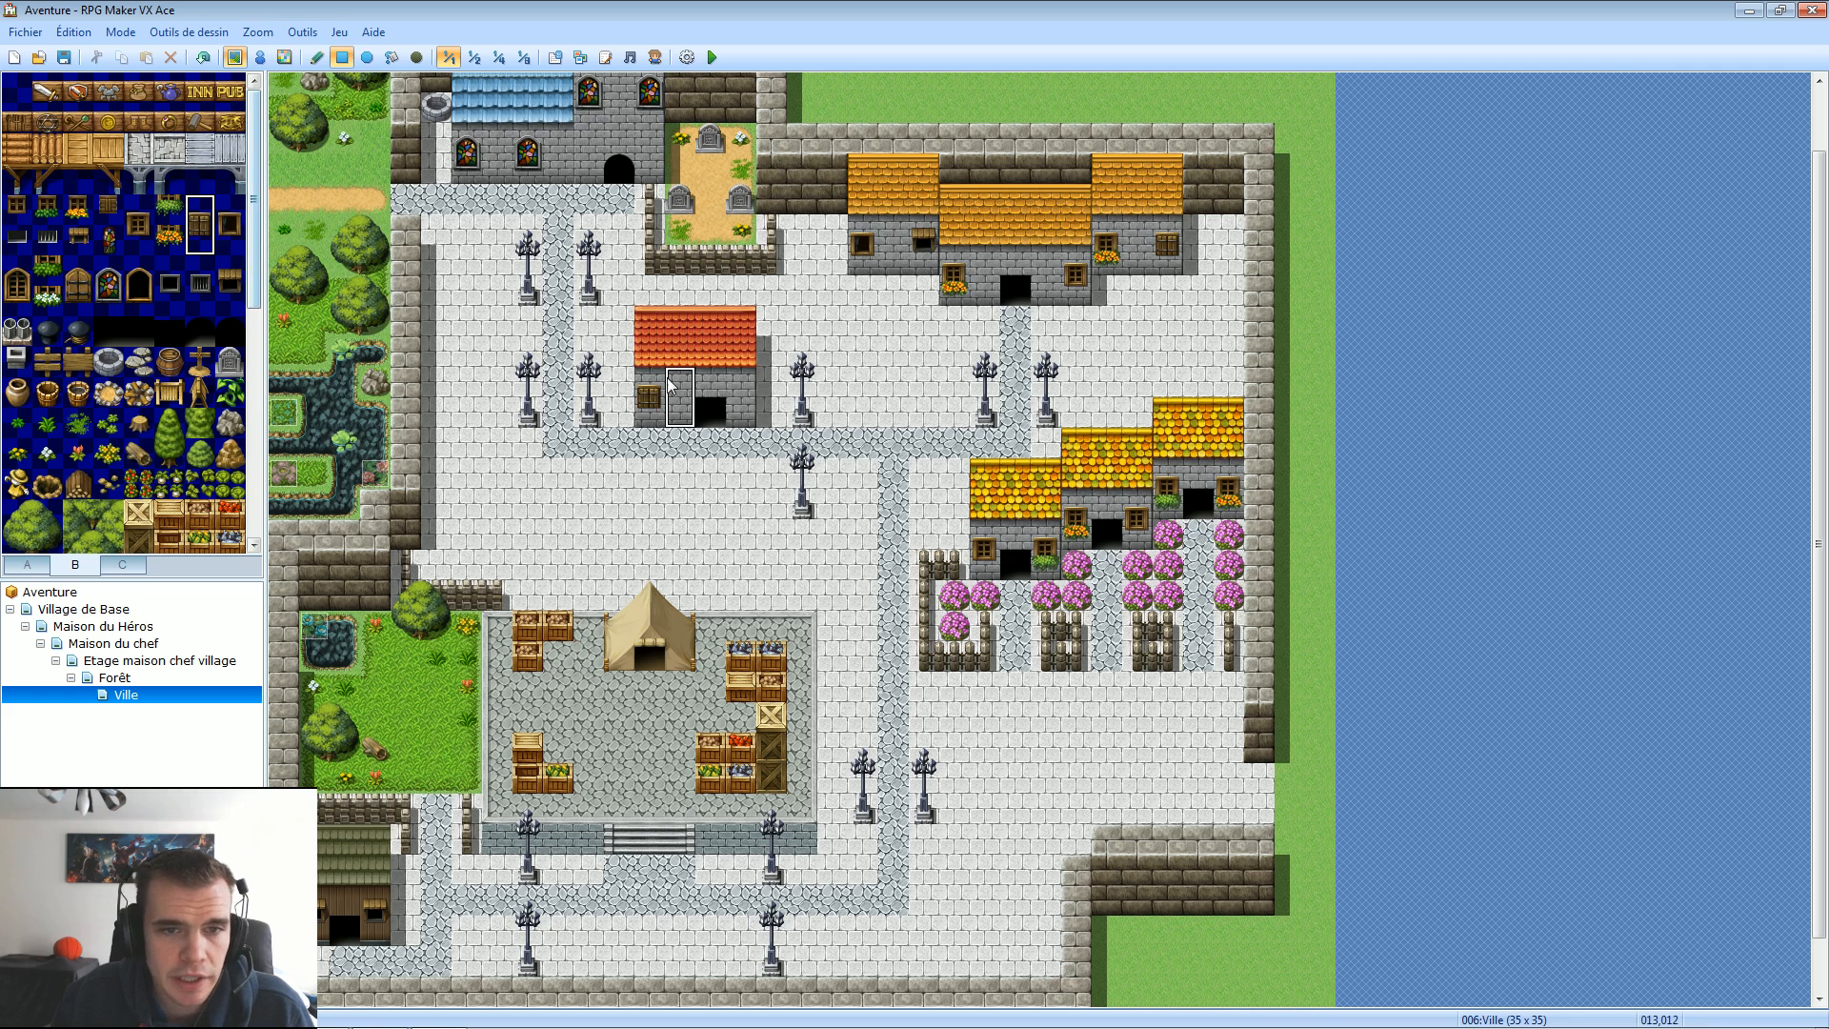
pyautogui.moveTo(110, 210); pyautogui.dragTo(139, 240)
pyautogui.click(693, 400)
pyautogui.click(710, 400)
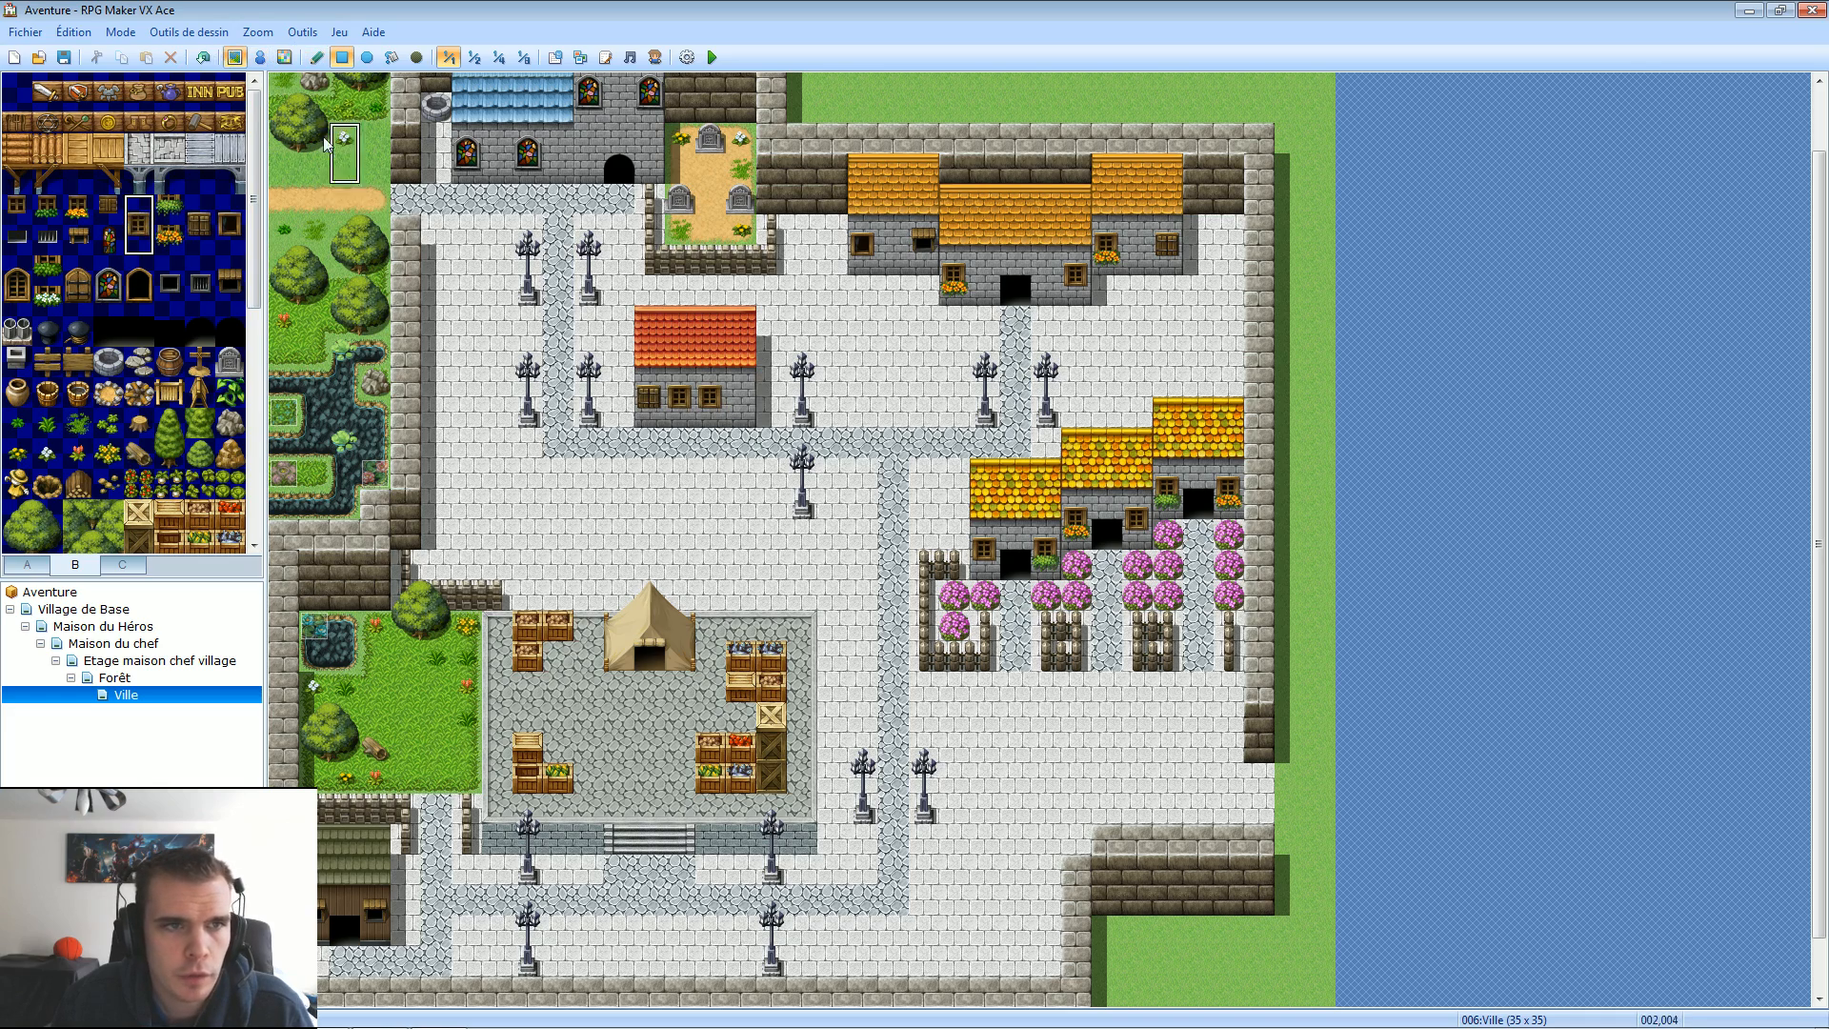
pyautogui.click(203, 57)
pyautogui.click(672, 392)
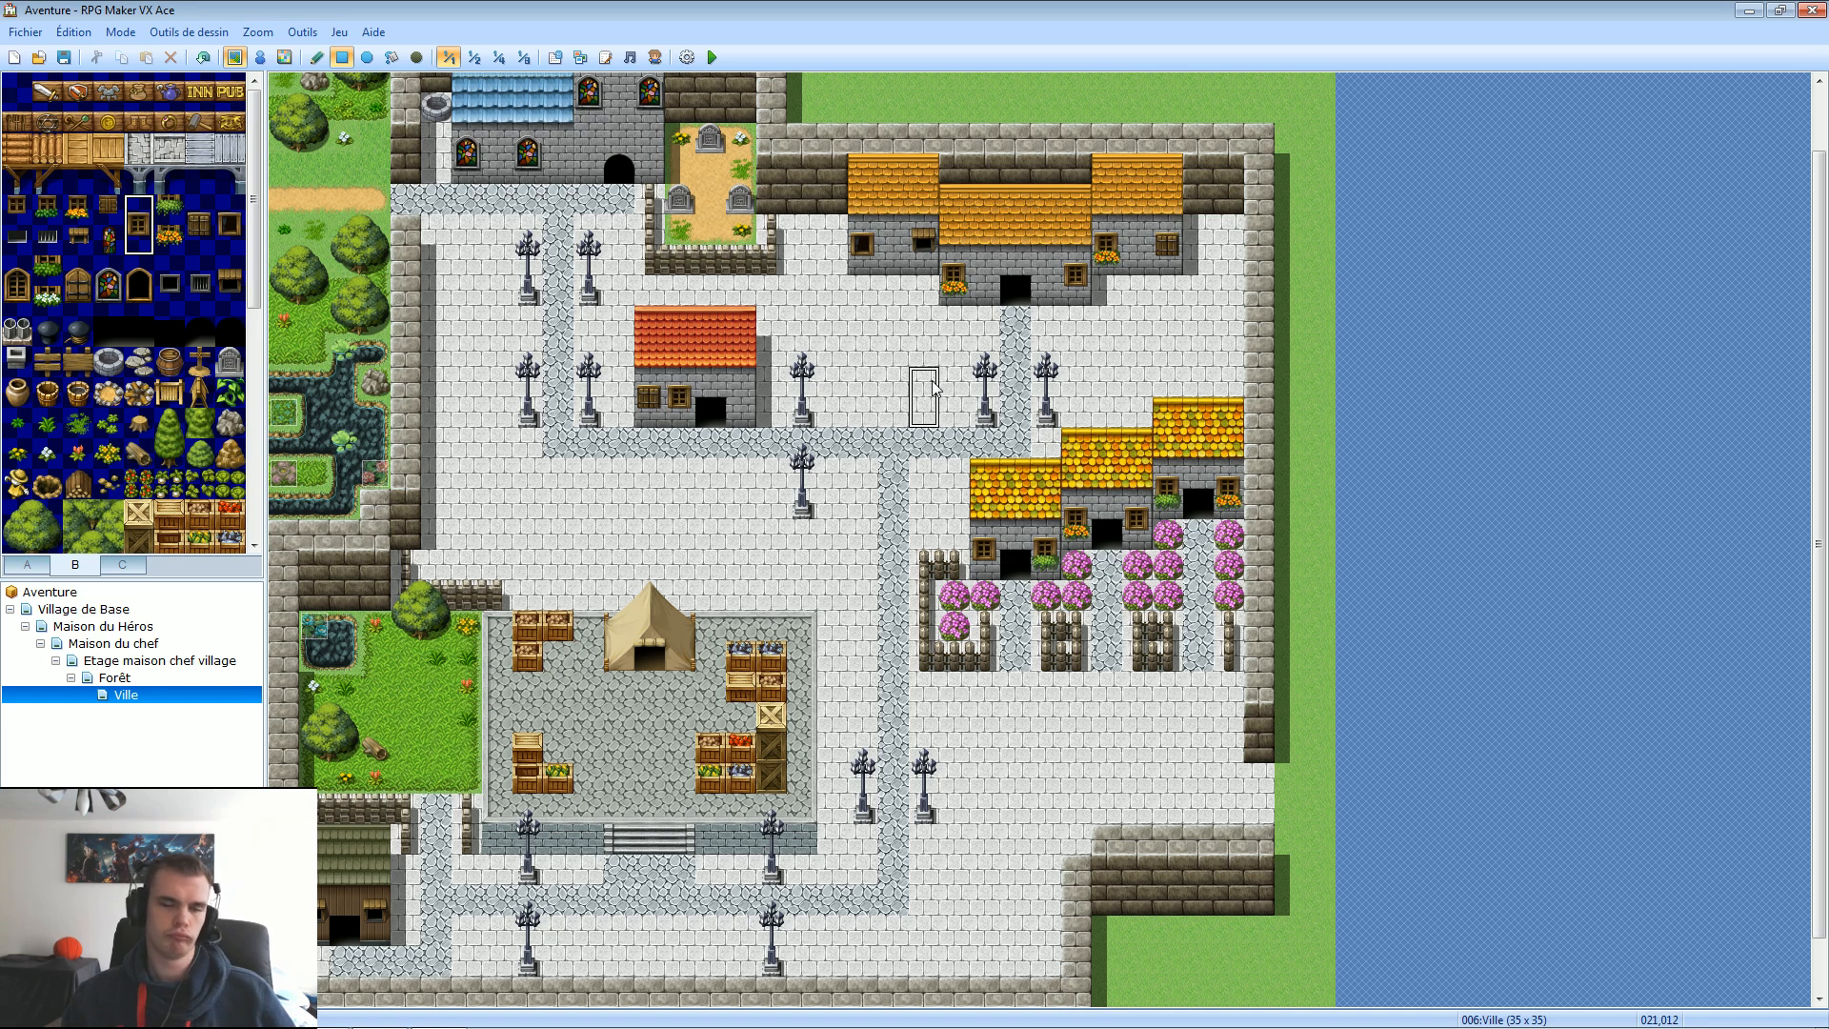
pyautogui.click(203, 57)
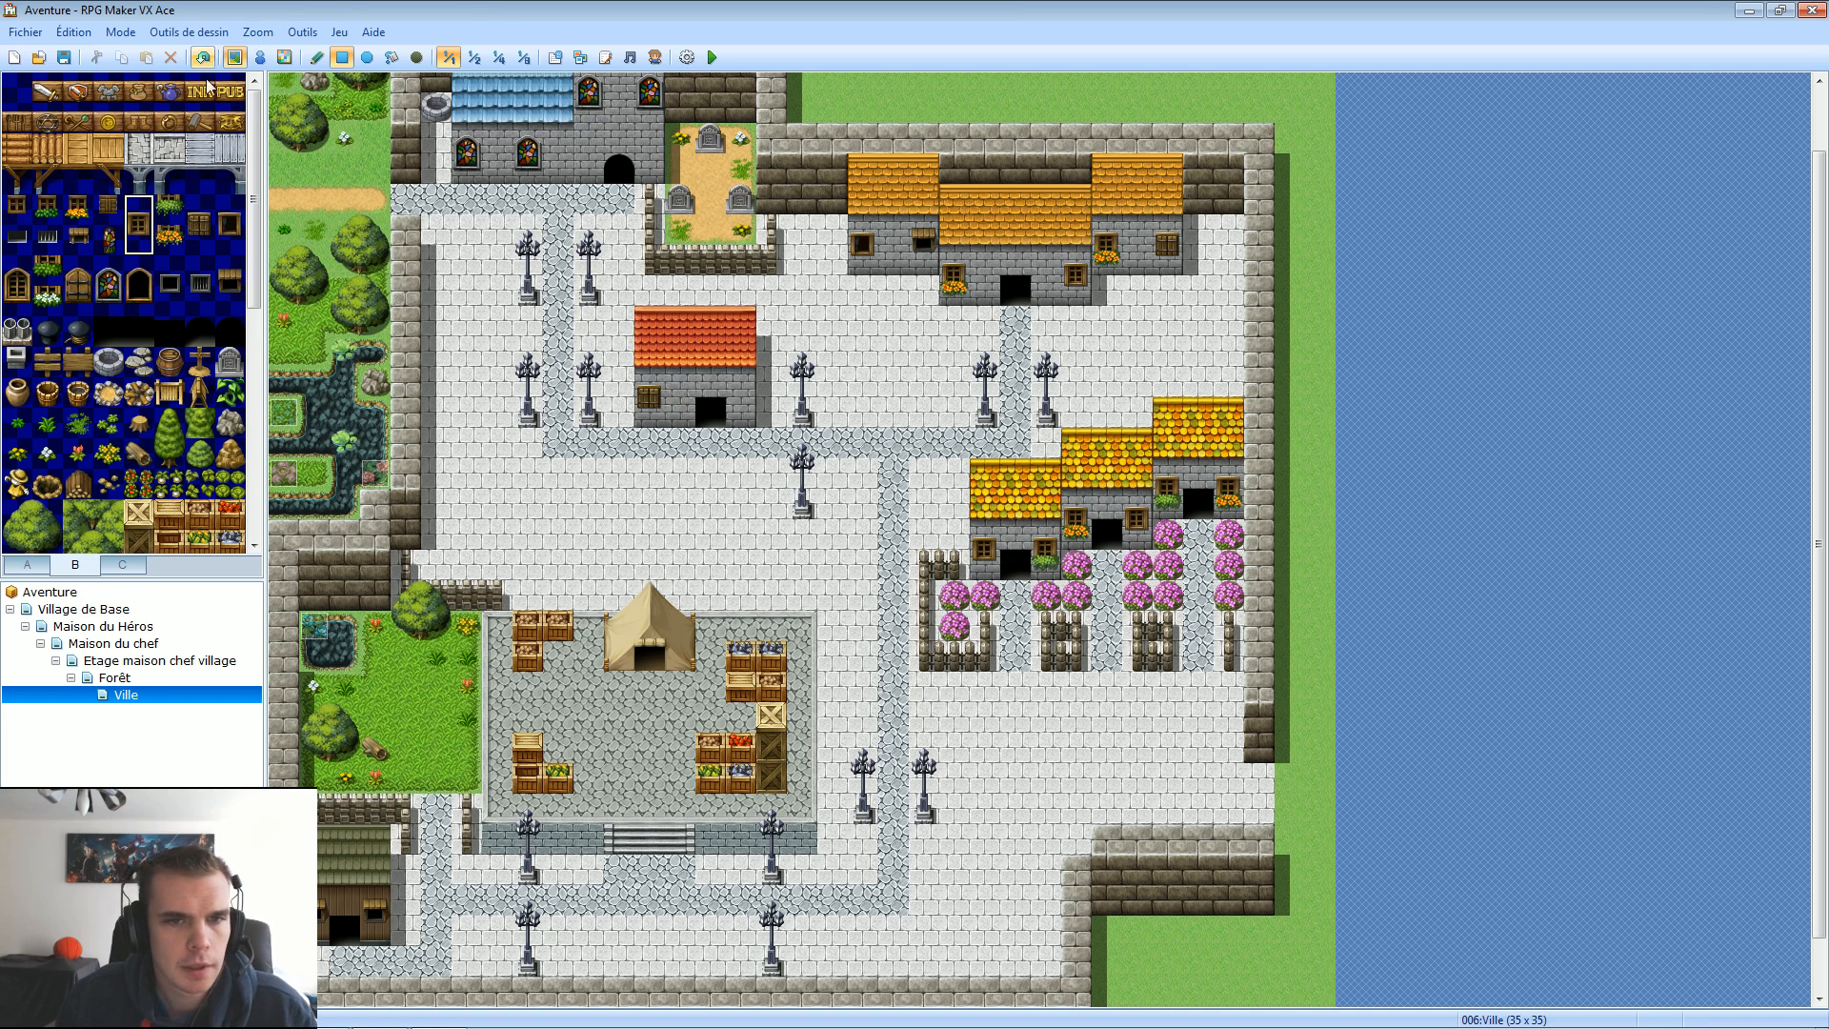
pyautogui.click(741, 397)
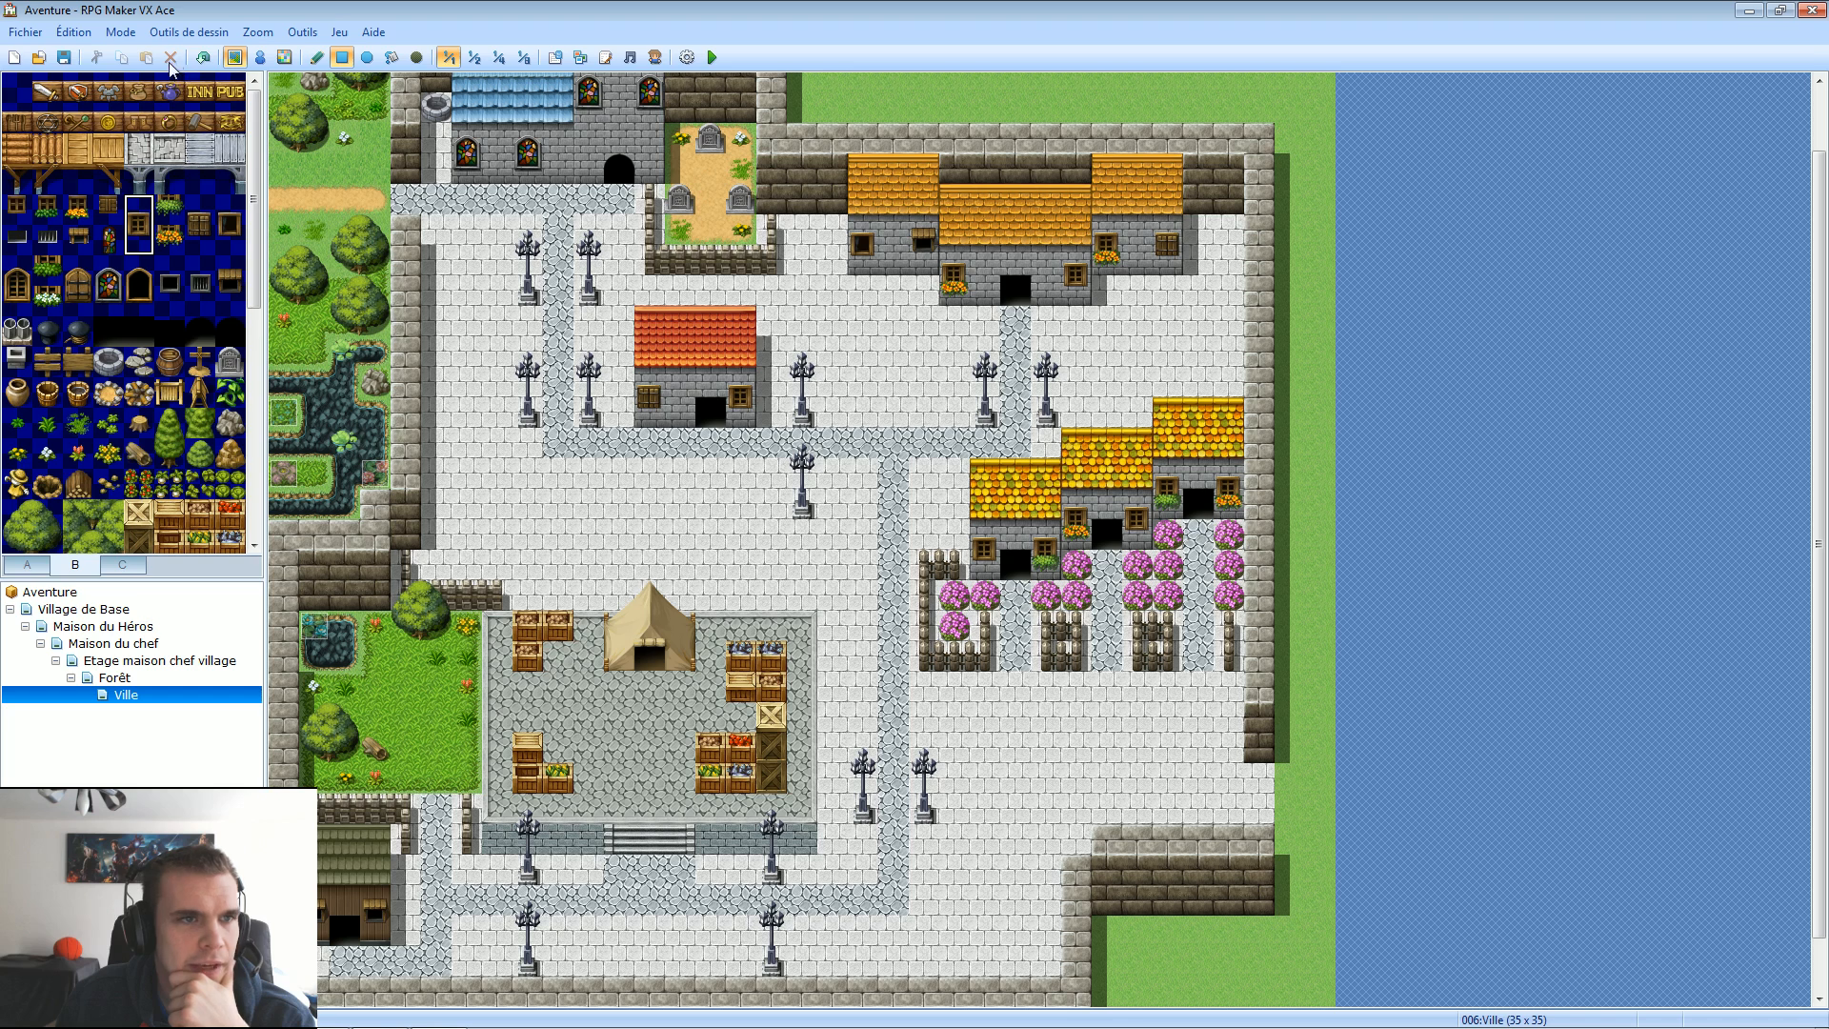
pyautogui.click(204, 58)
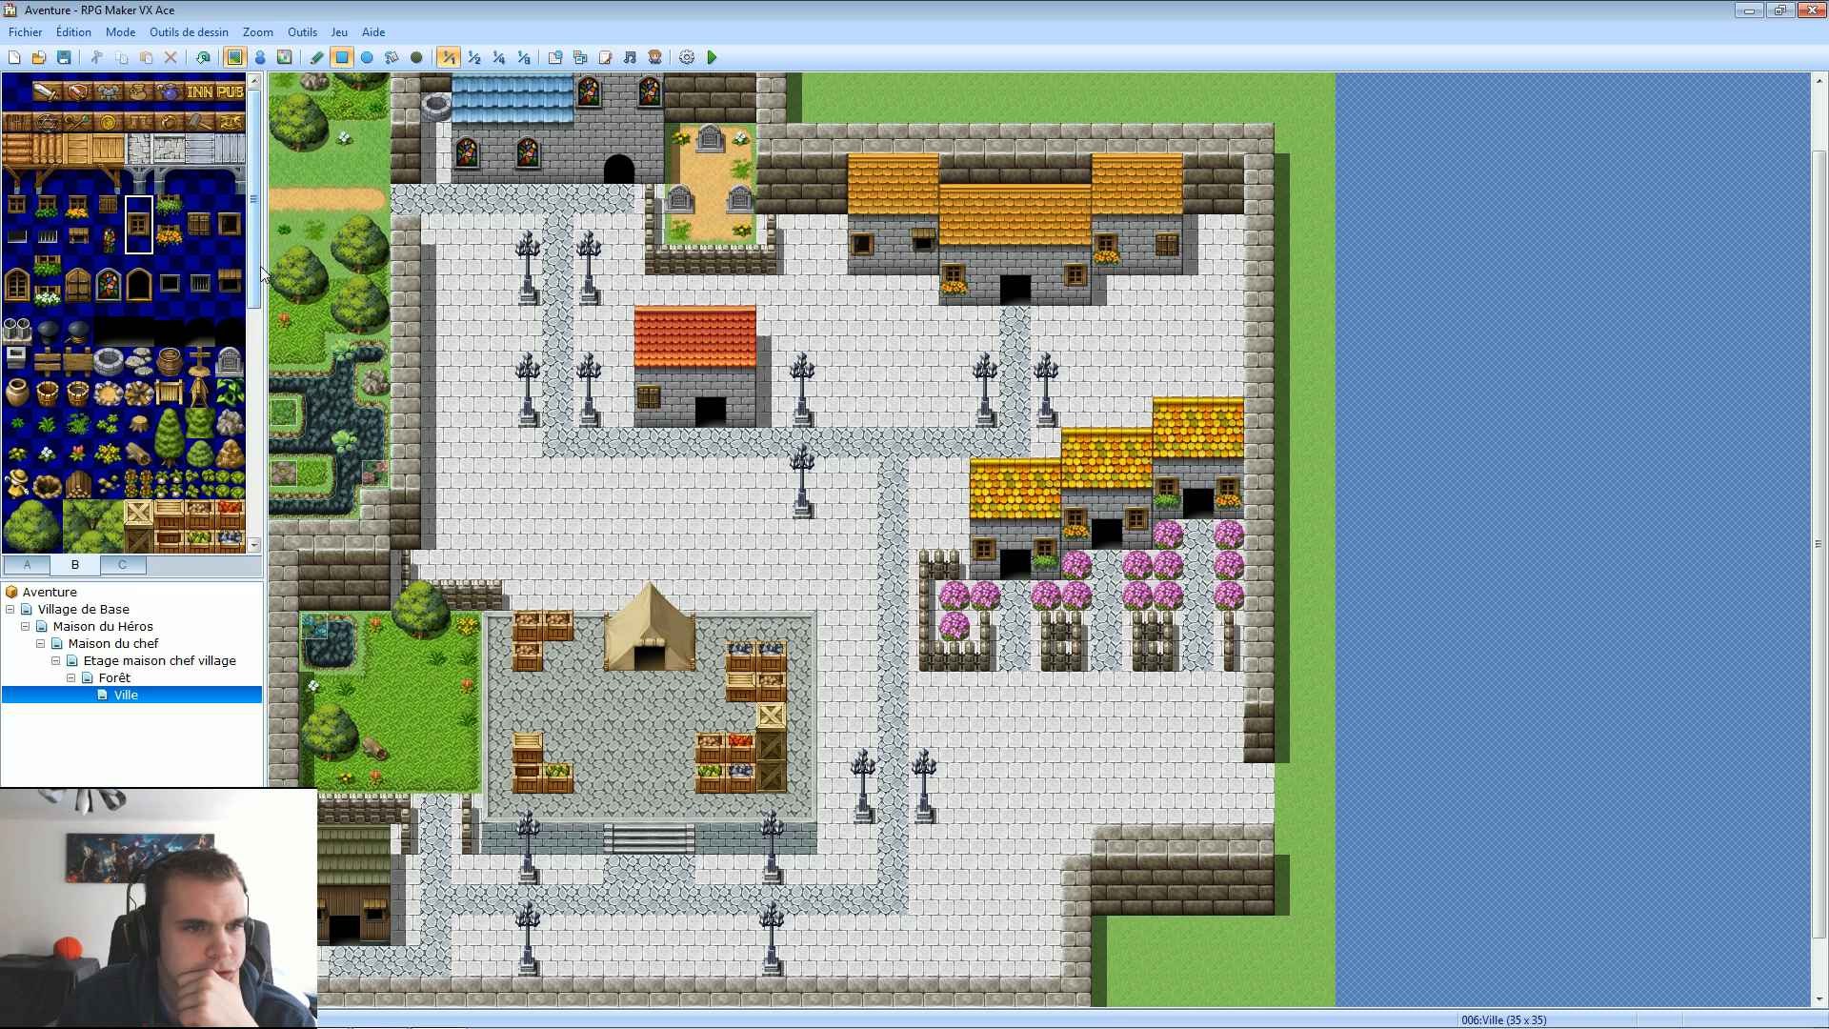
# Add an open dark window left of the red-roofed house's doorway and a brown-framed window over a yellow flower box right of it.
pyautogui.scroll(-5, 114, 413)
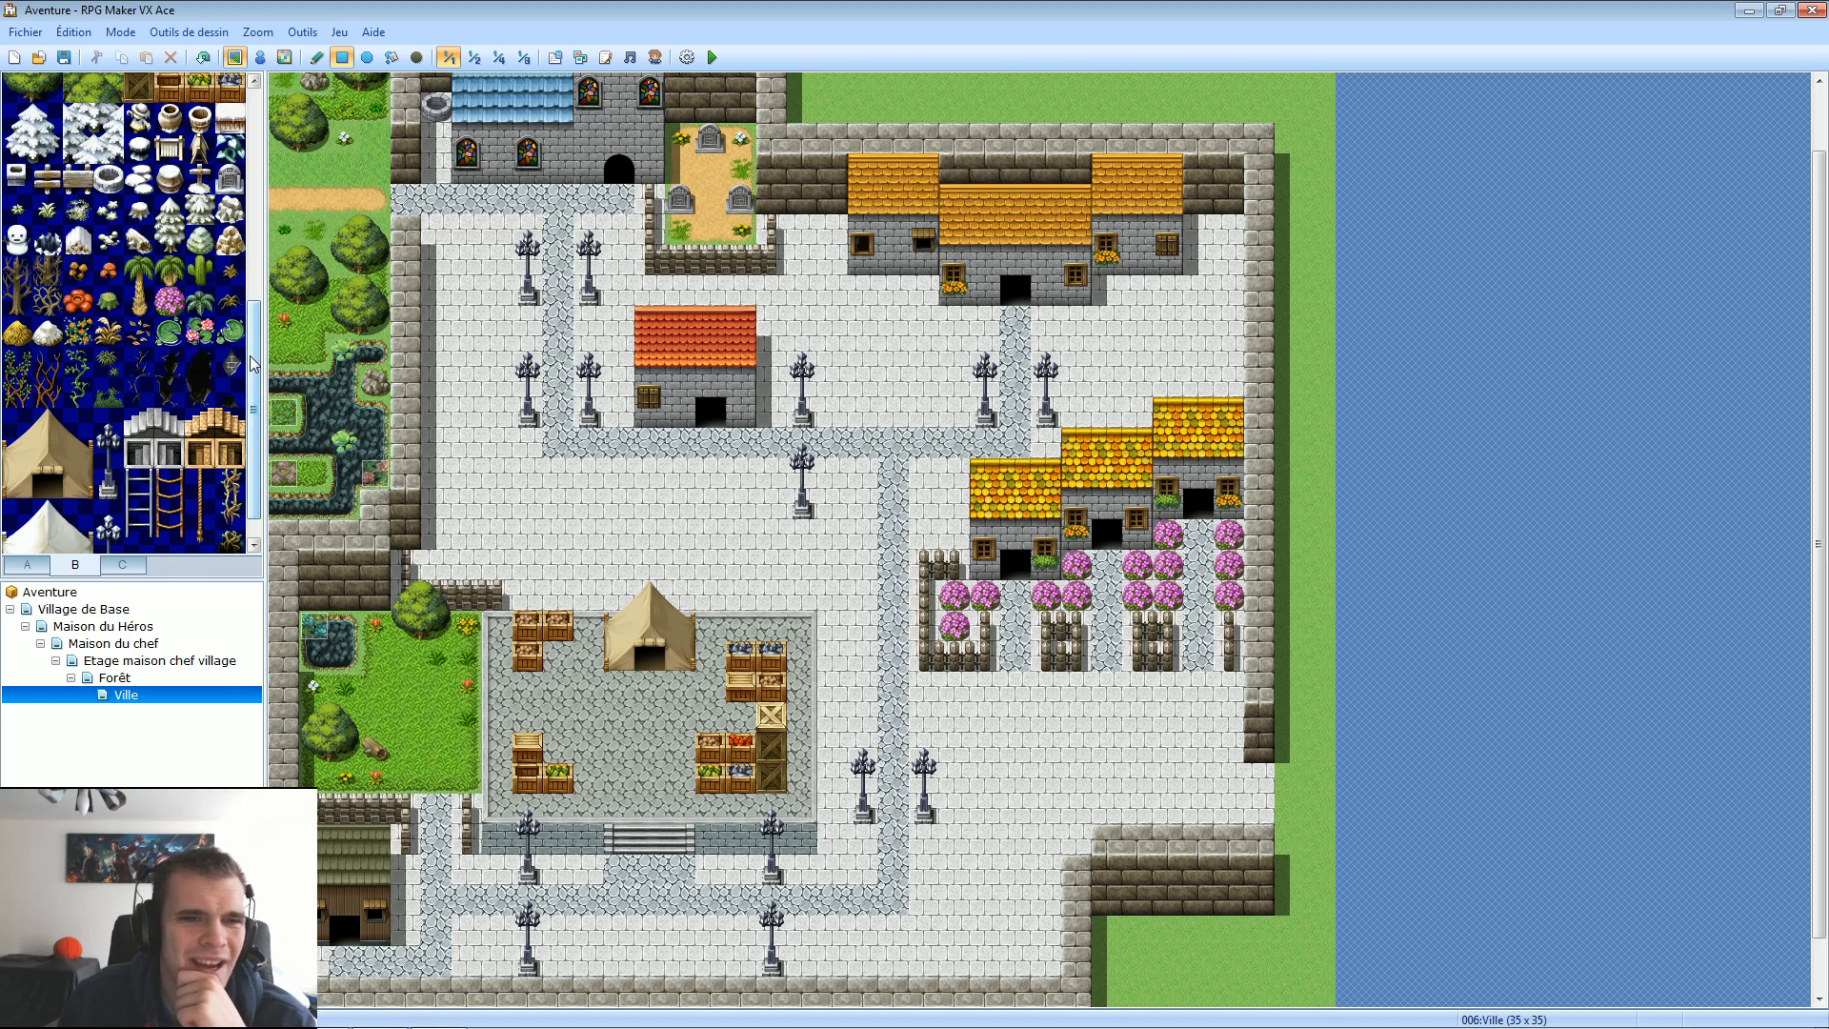
pyautogui.scroll(3, 115, 245)
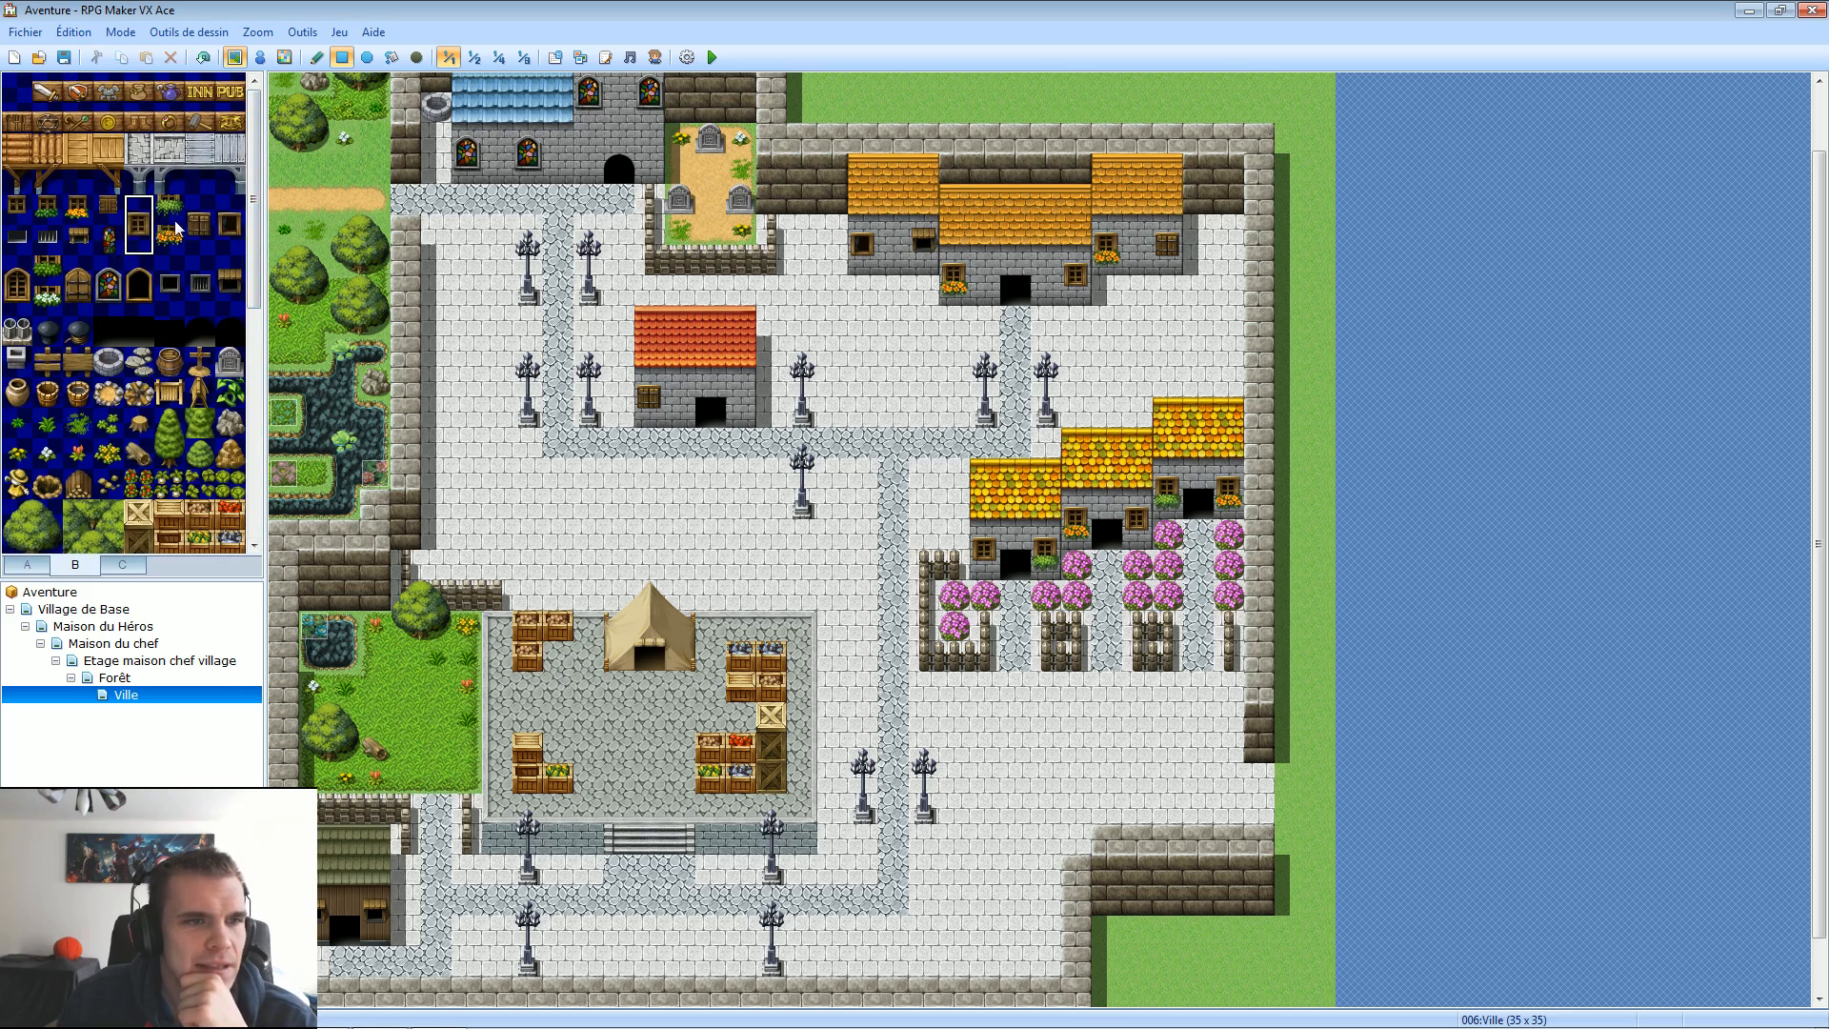
pyautogui.click(230, 217)
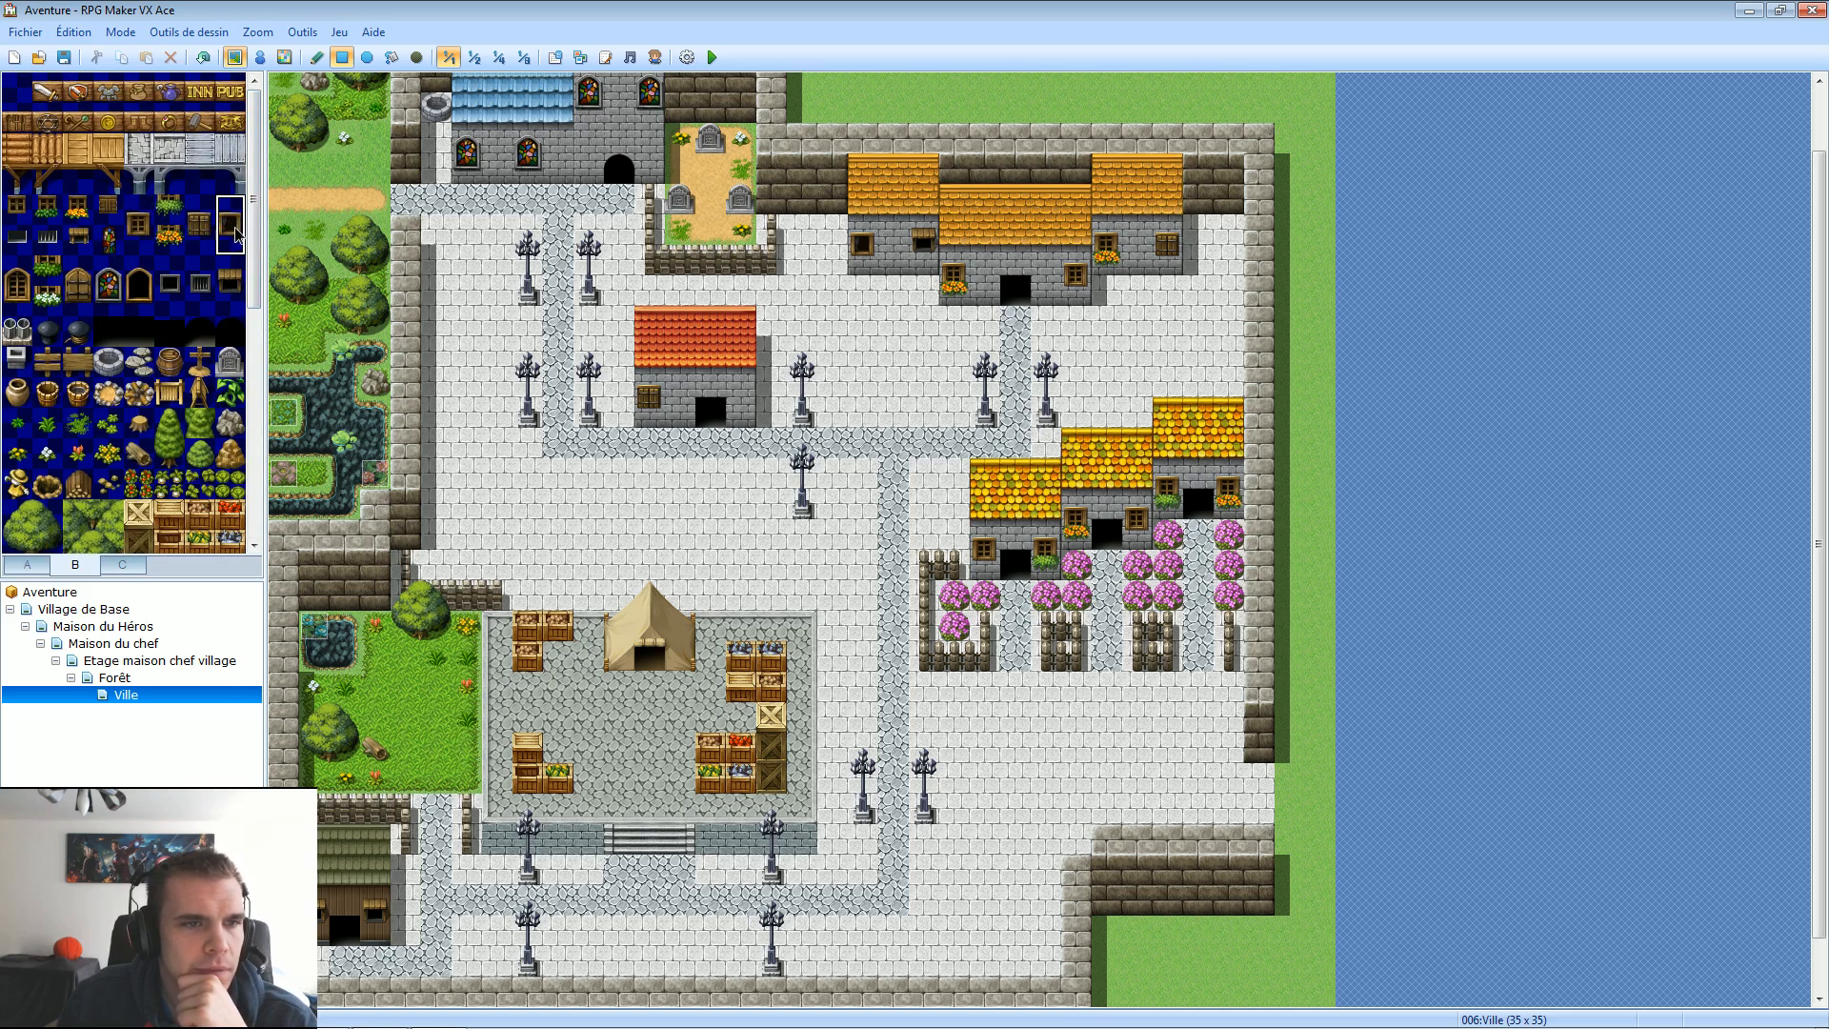
pyautogui.click(677, 407)
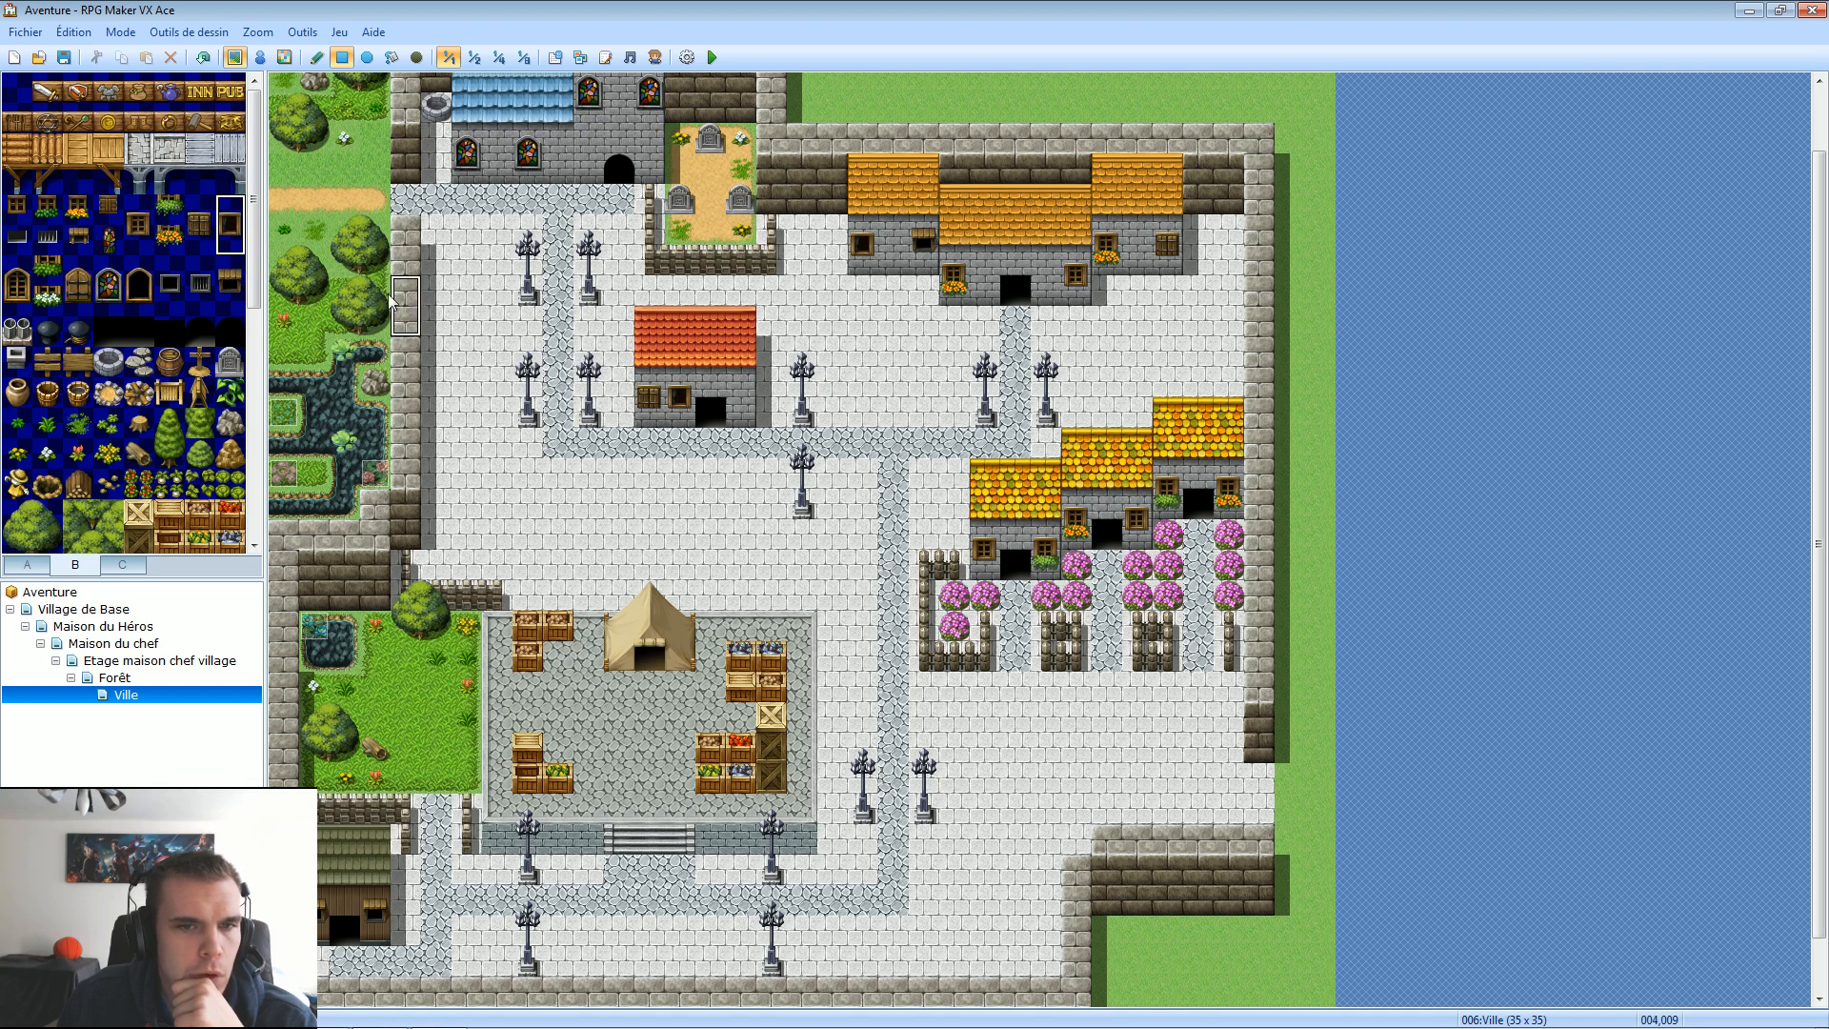
pyautogui.moveTo(169, 239)
pyautogui.mouseDown()
pyautogui.moveTo(153, 246)
pyautogui.moveTo(168, 240)
pyautogui.mouseUp()
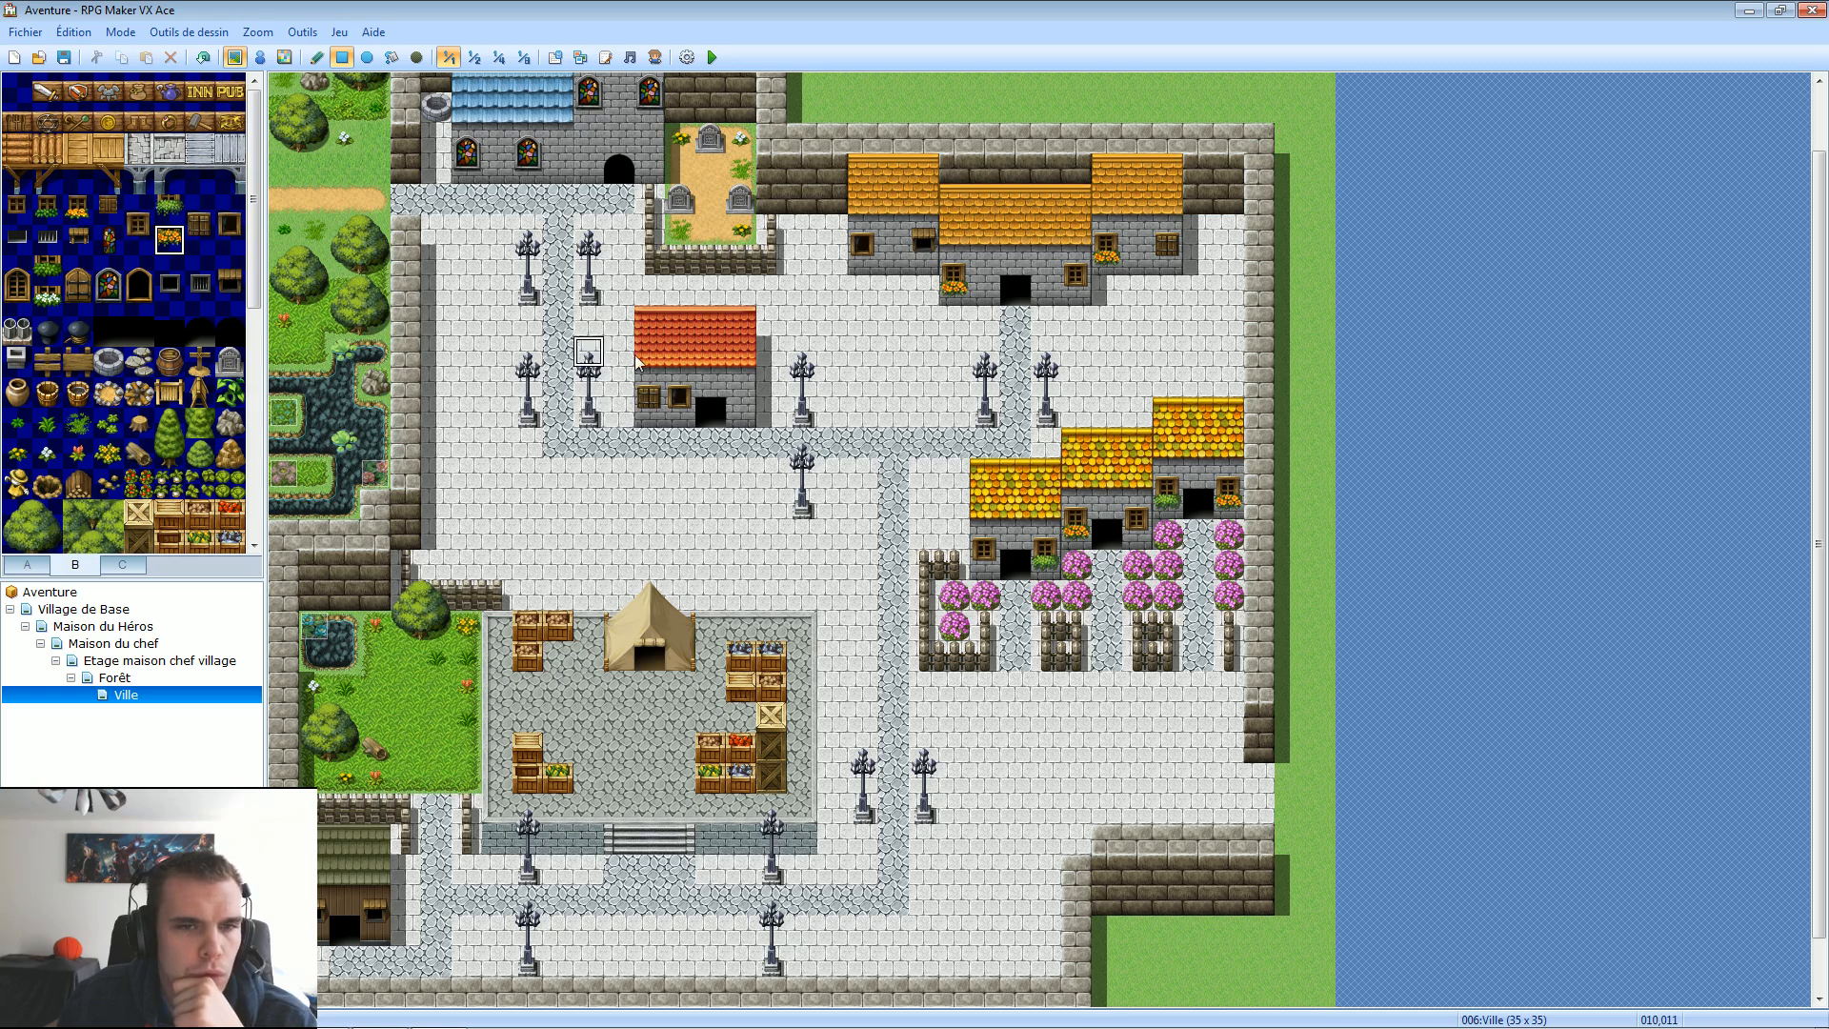
pyautogui.click(739, 409)
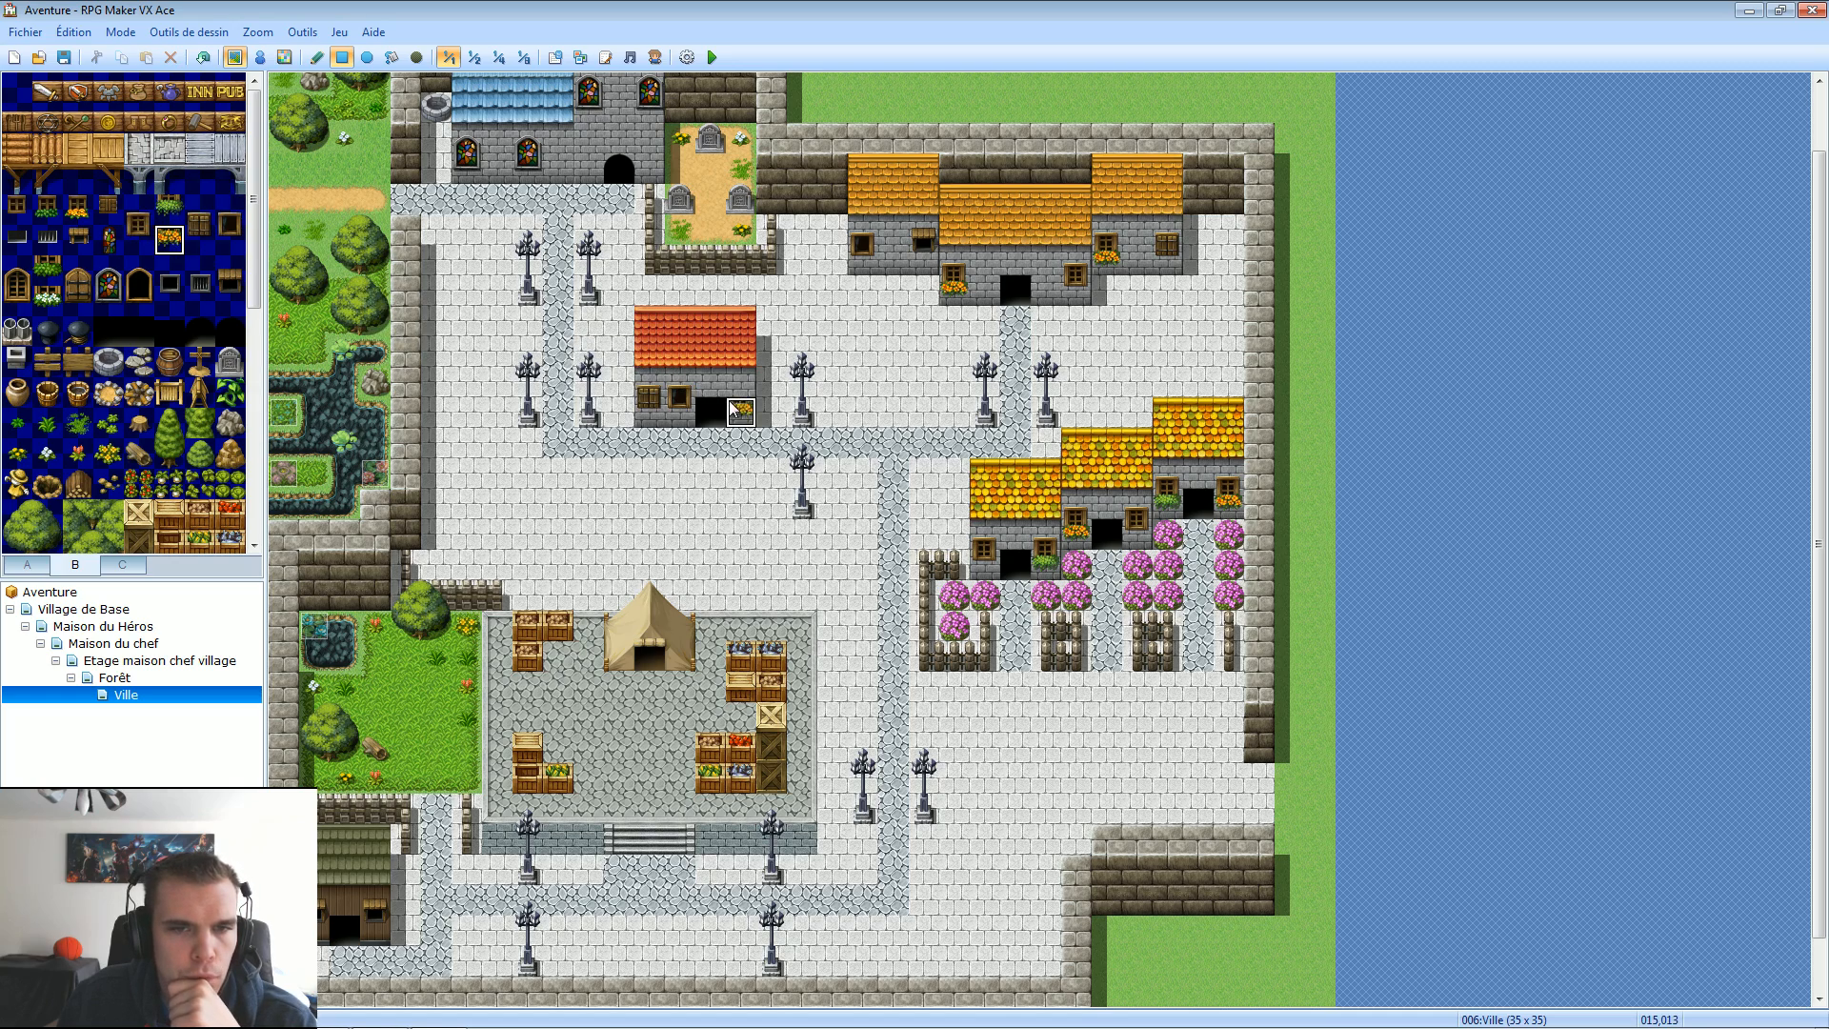
pyautogui.click(138, 222)
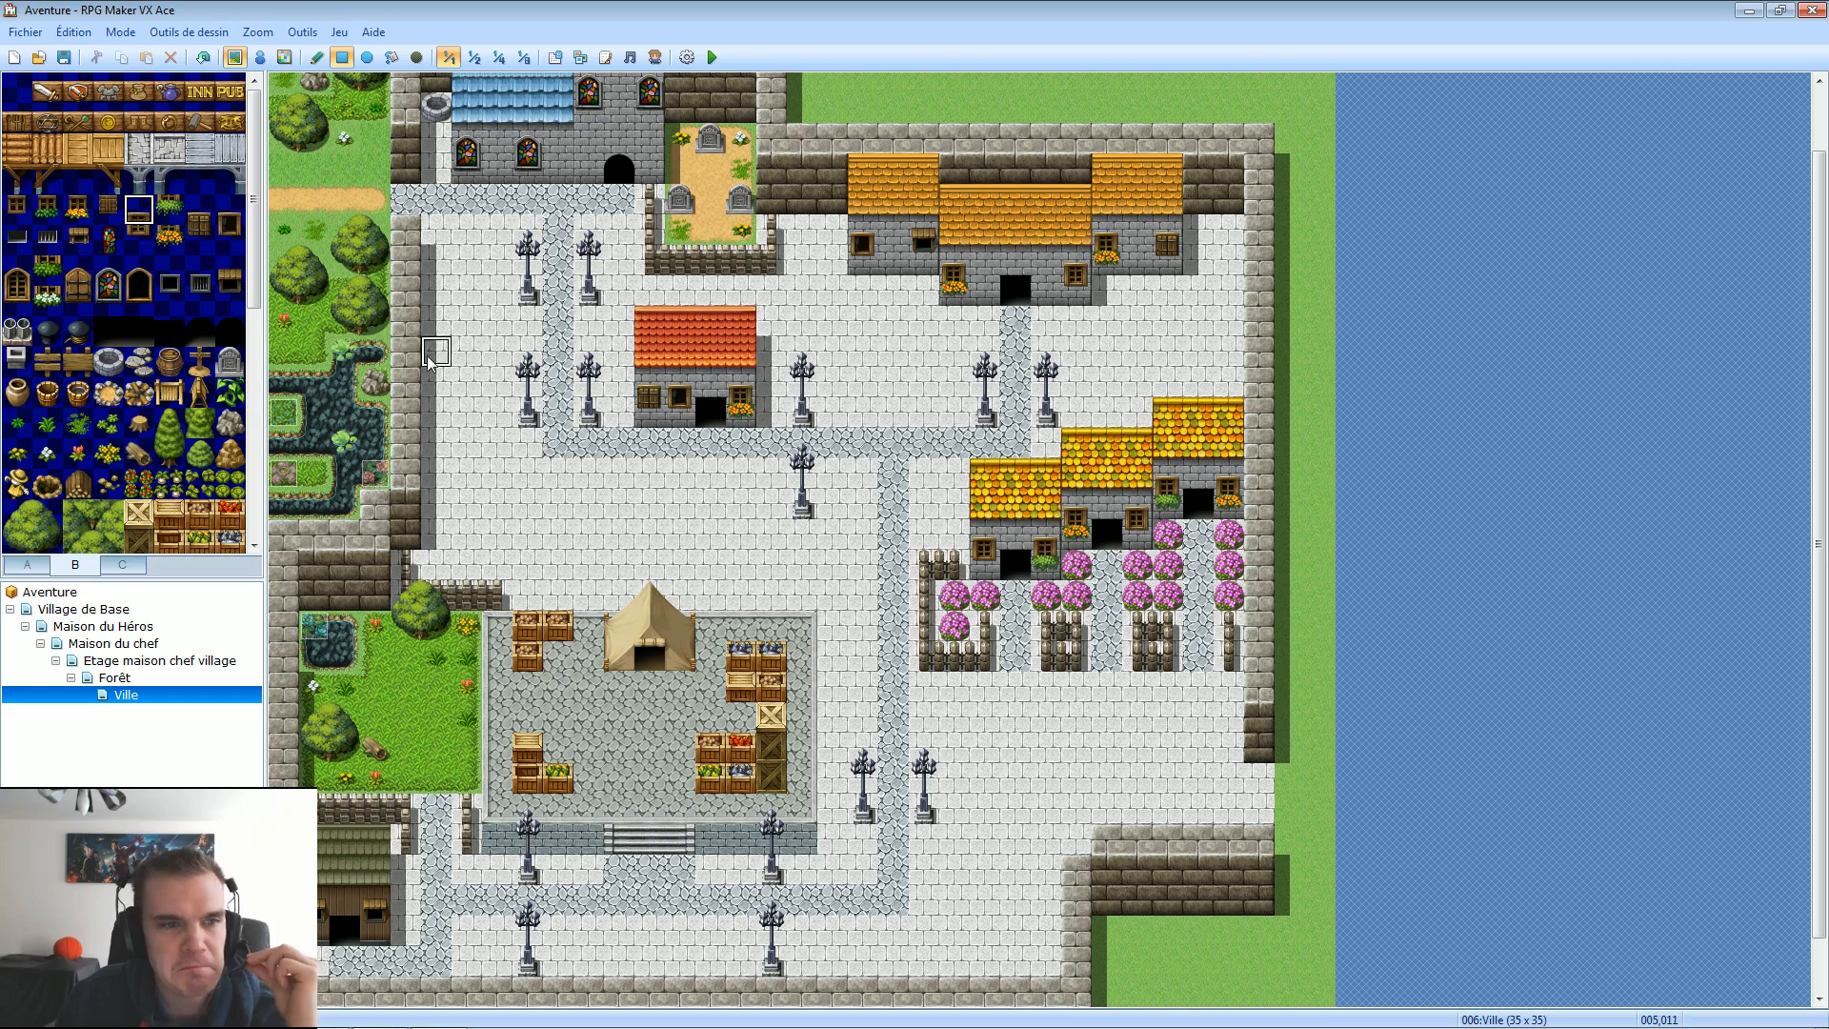
# Hang the INN sign directly above the red-roofed house's doorway.
pyautogui.click(229, 100)
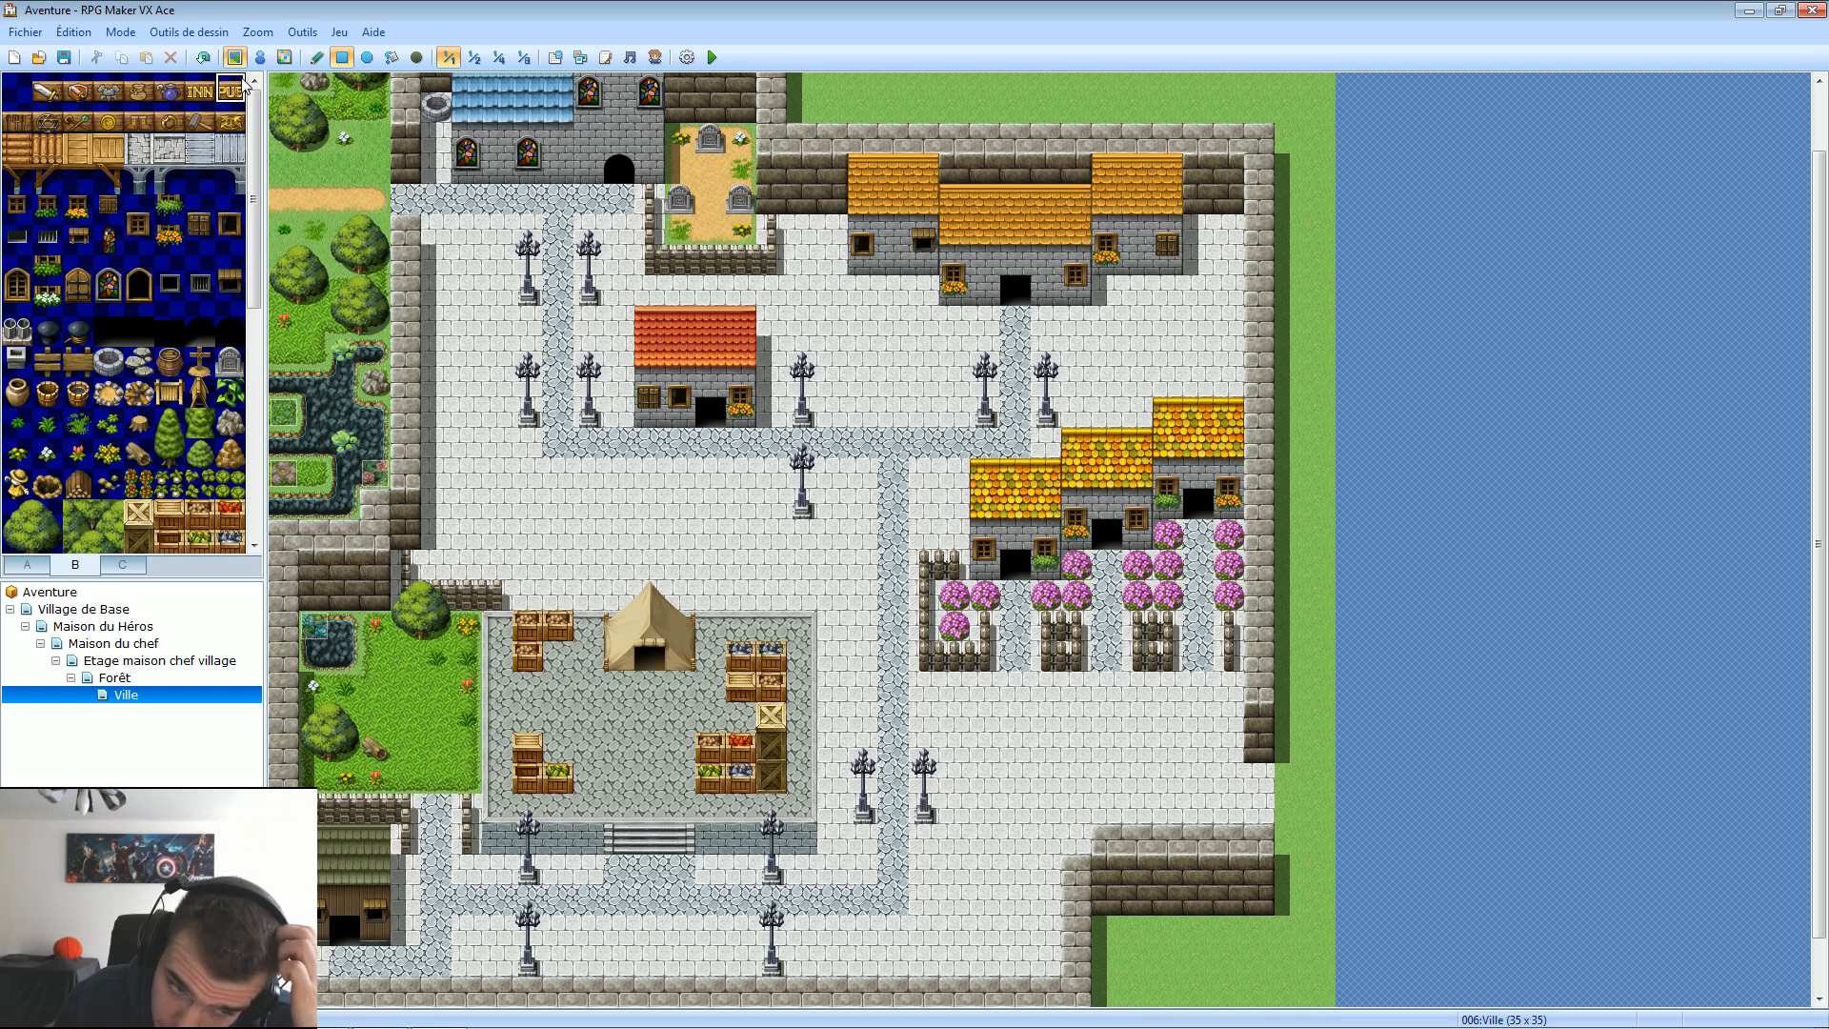
pyautogui.click(201, 93)
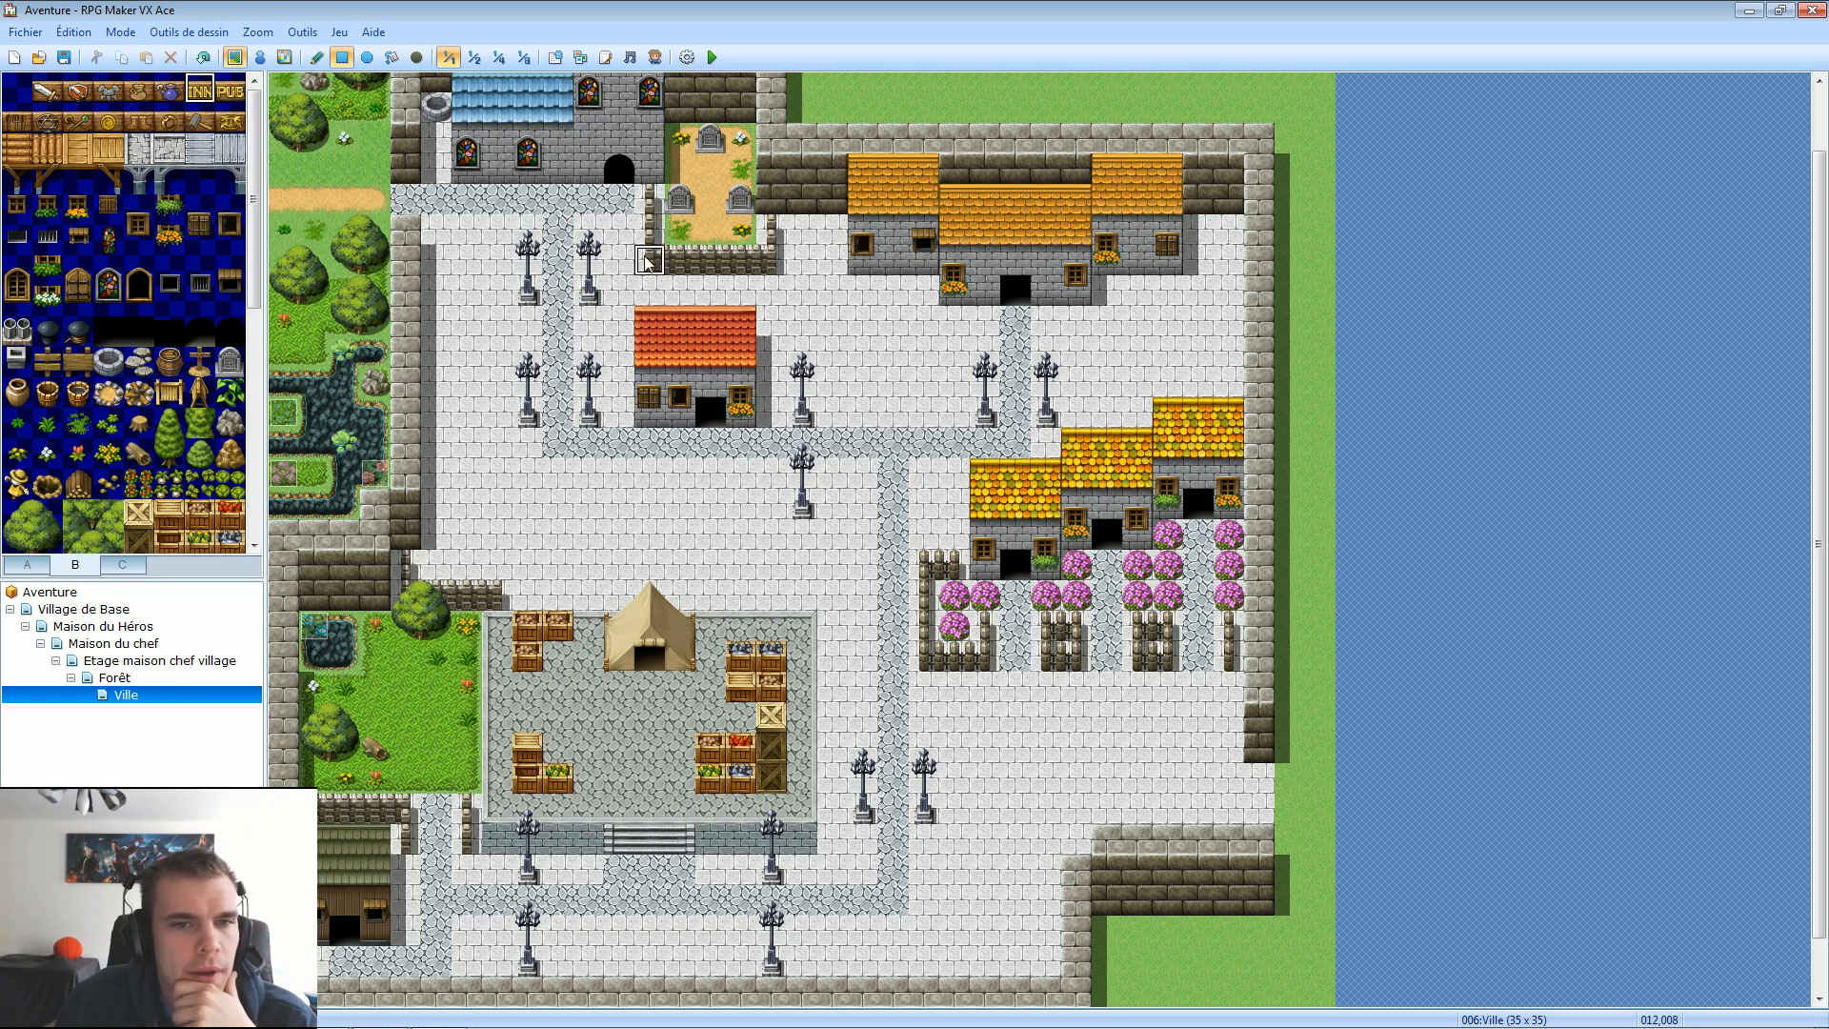
pyautogui.click(774, 329)
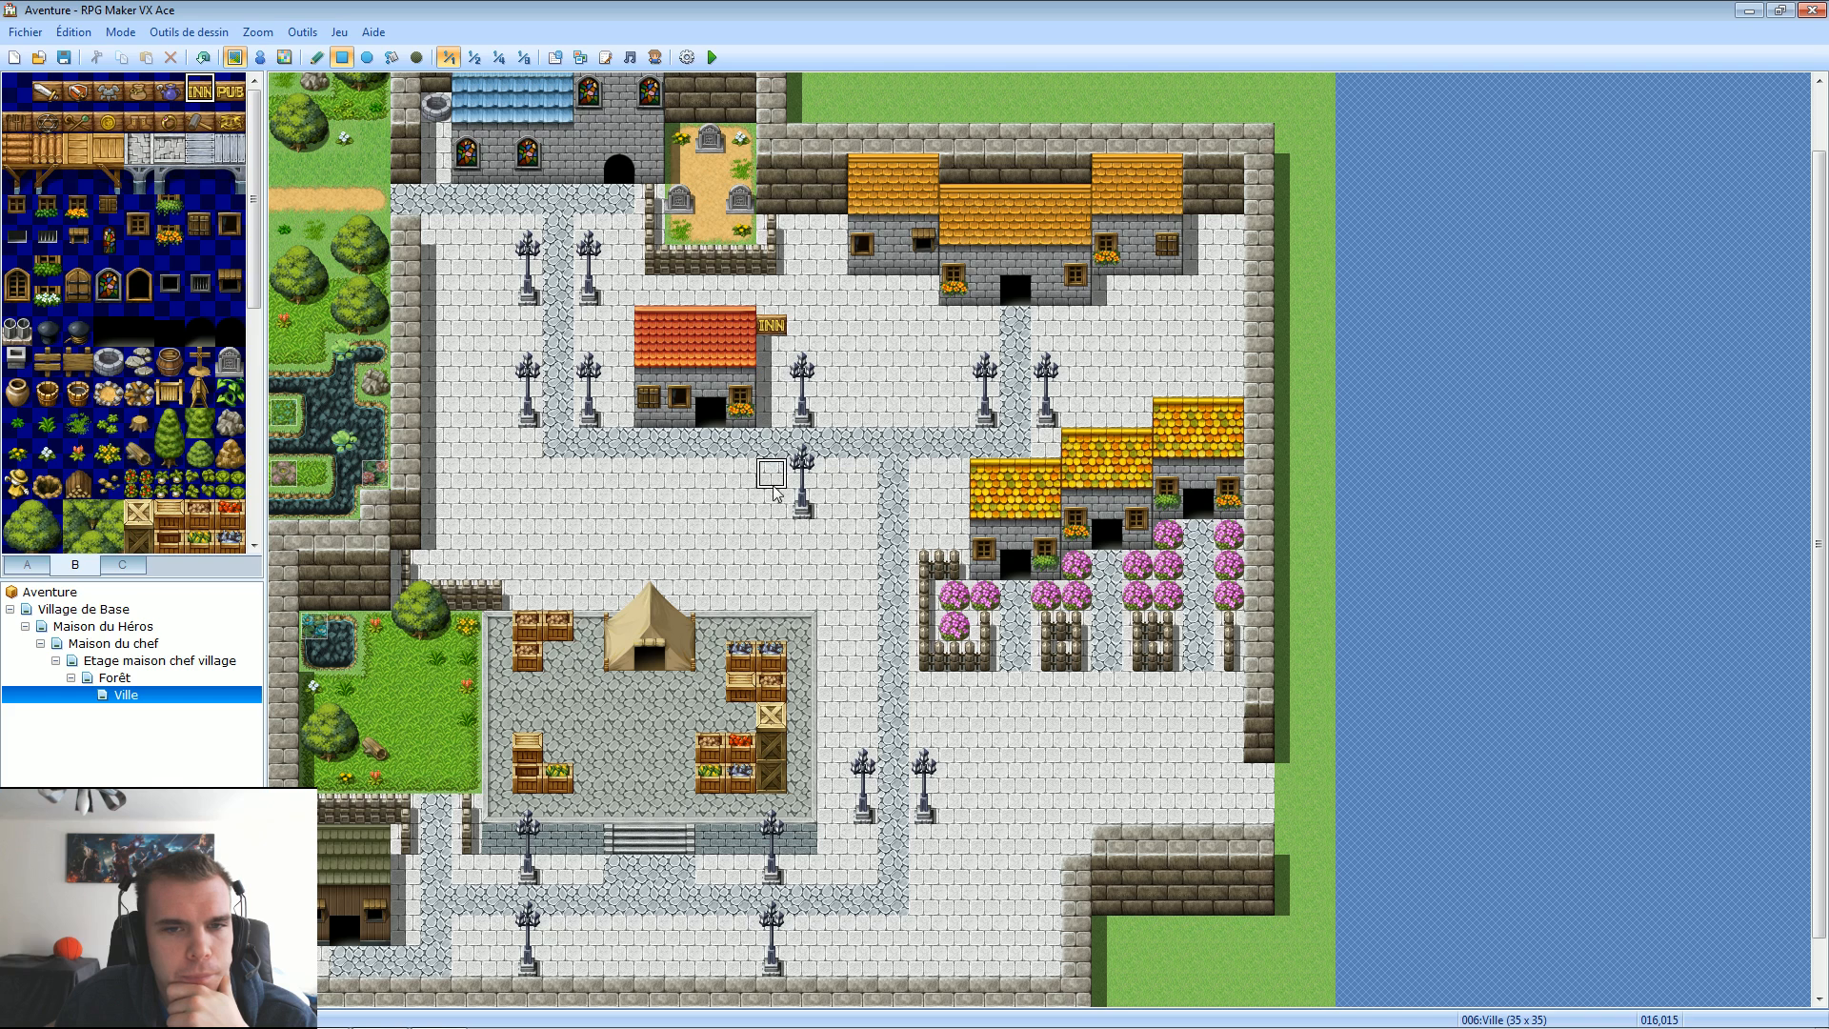
pyautogui.hotkey('ctrl', 'z')
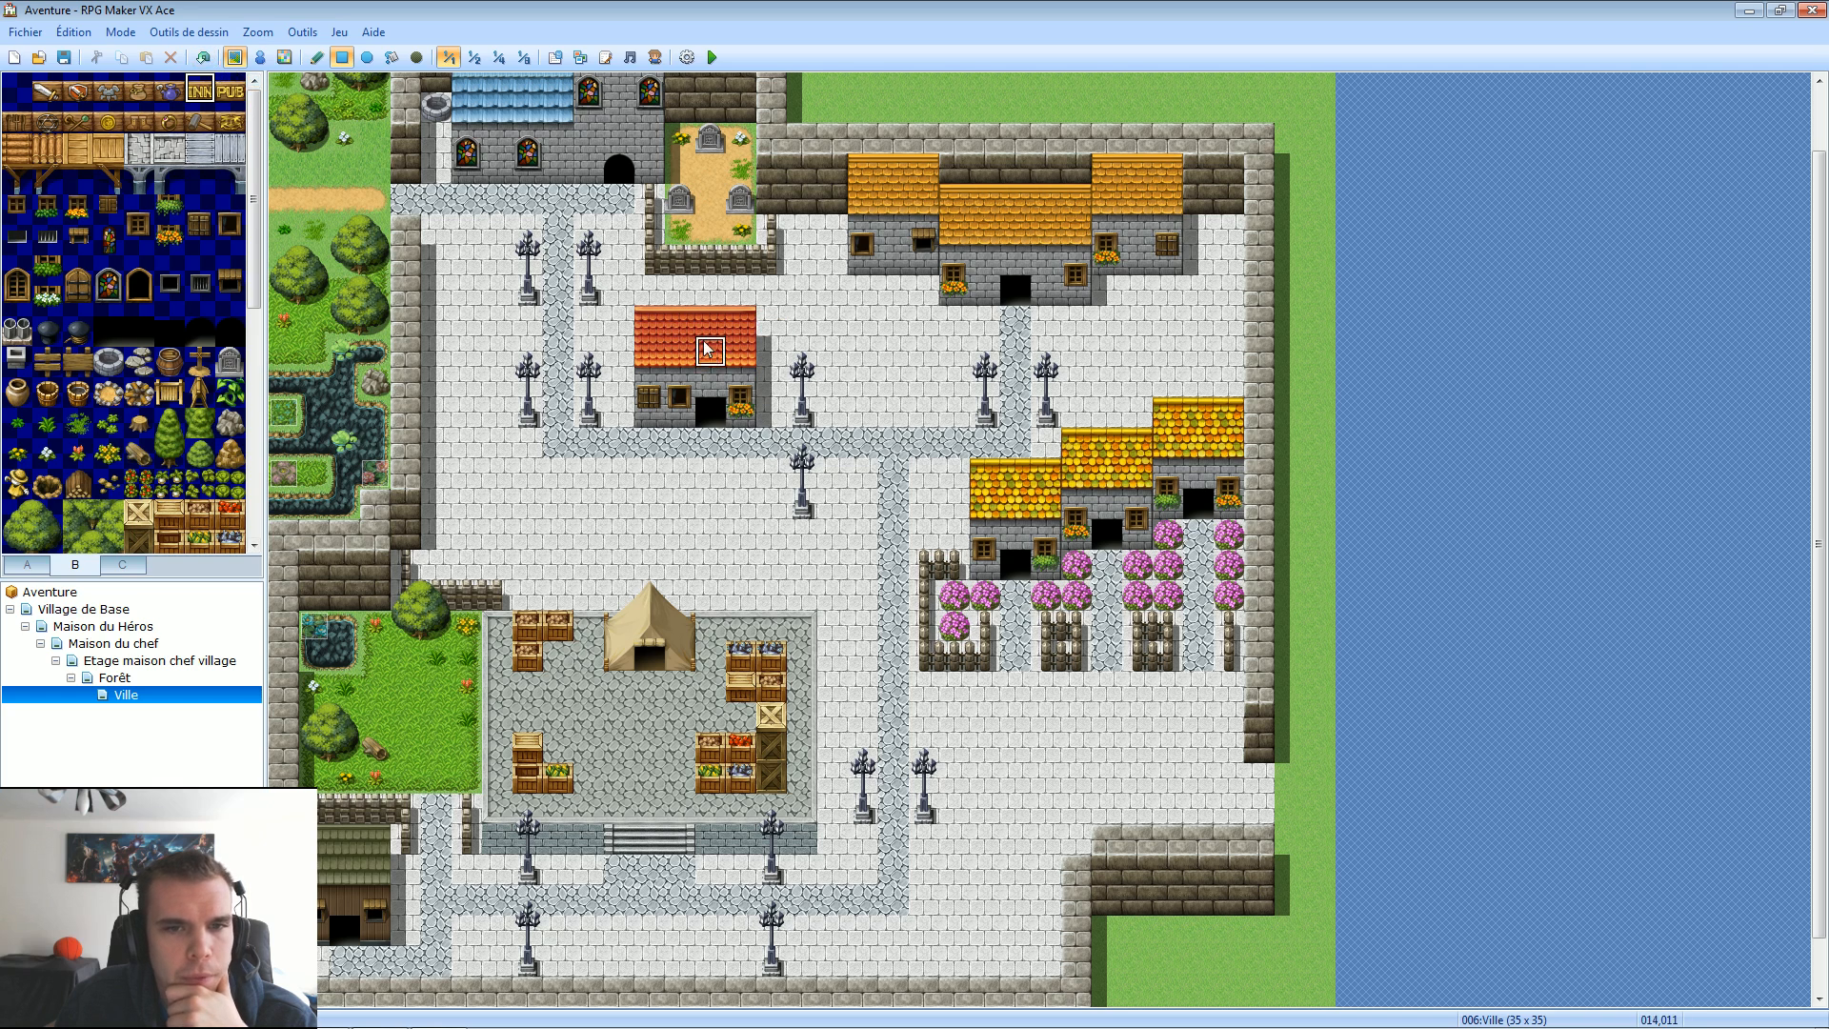
pyautogui.click(772, 382)
pyautogui.click(772, 357)
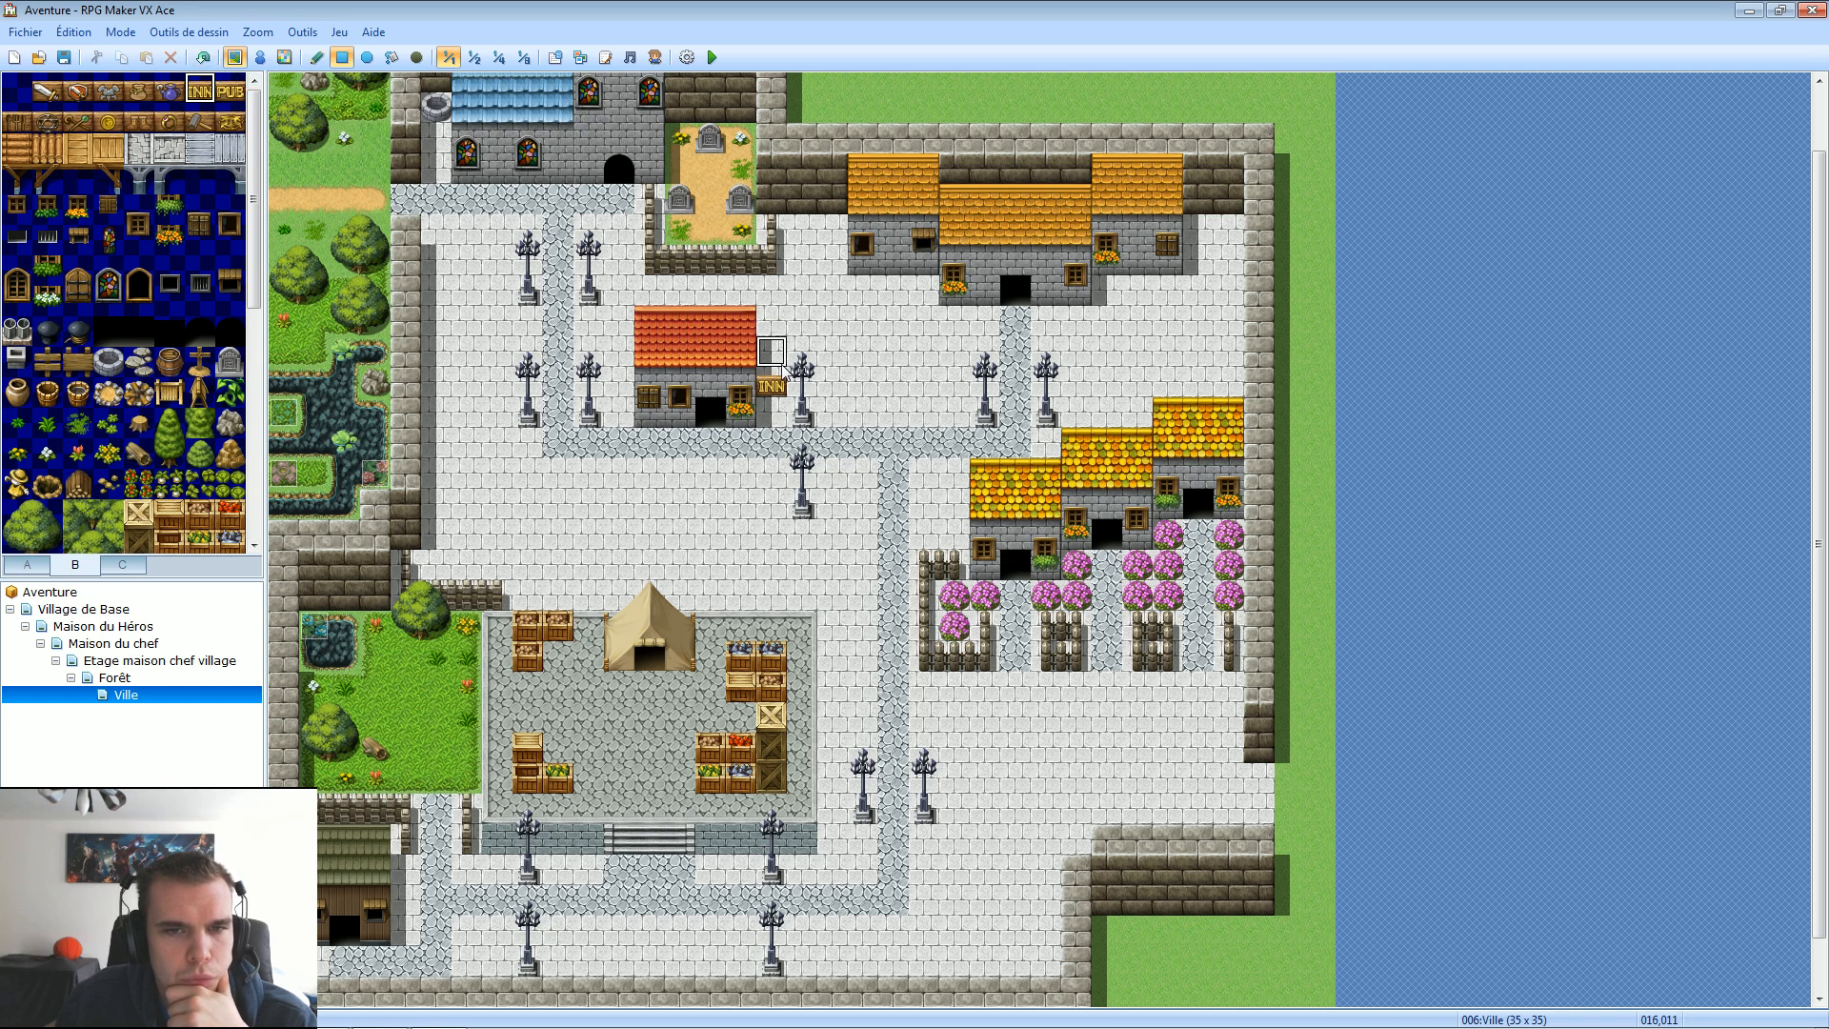
pyautogui.click(203, 58)
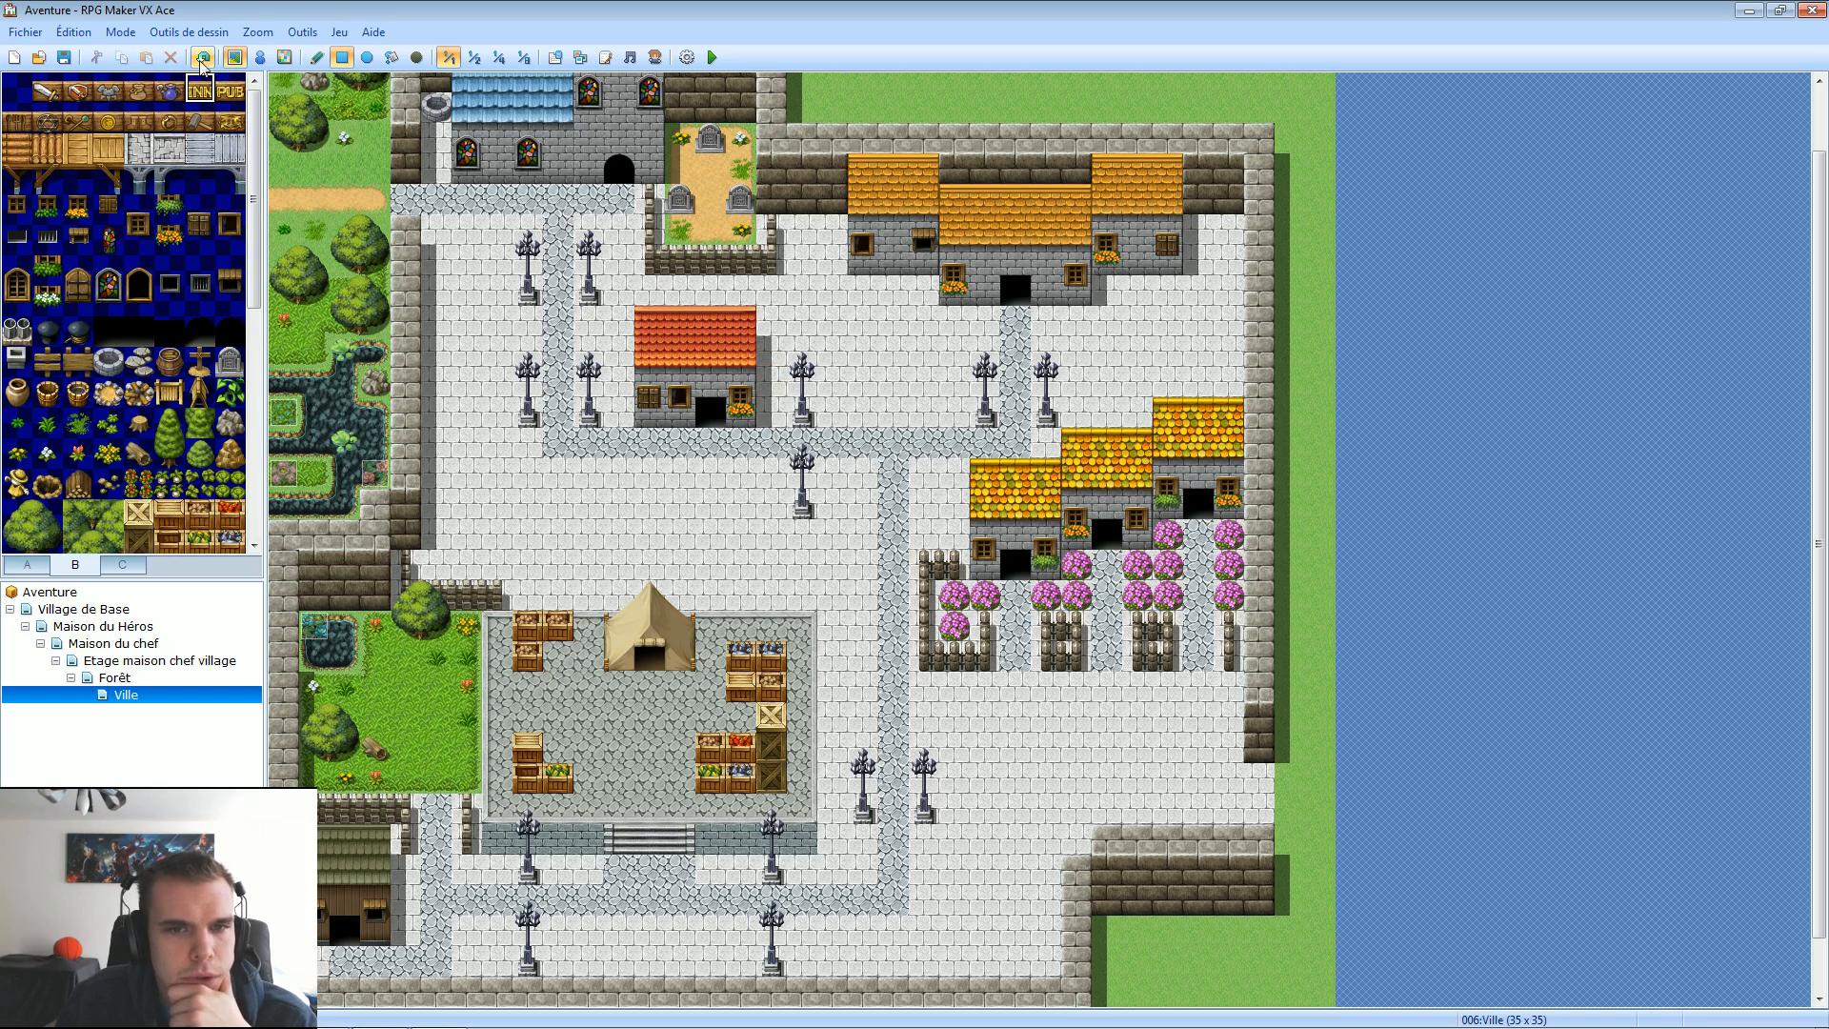
pyautogui.click(742, 386)
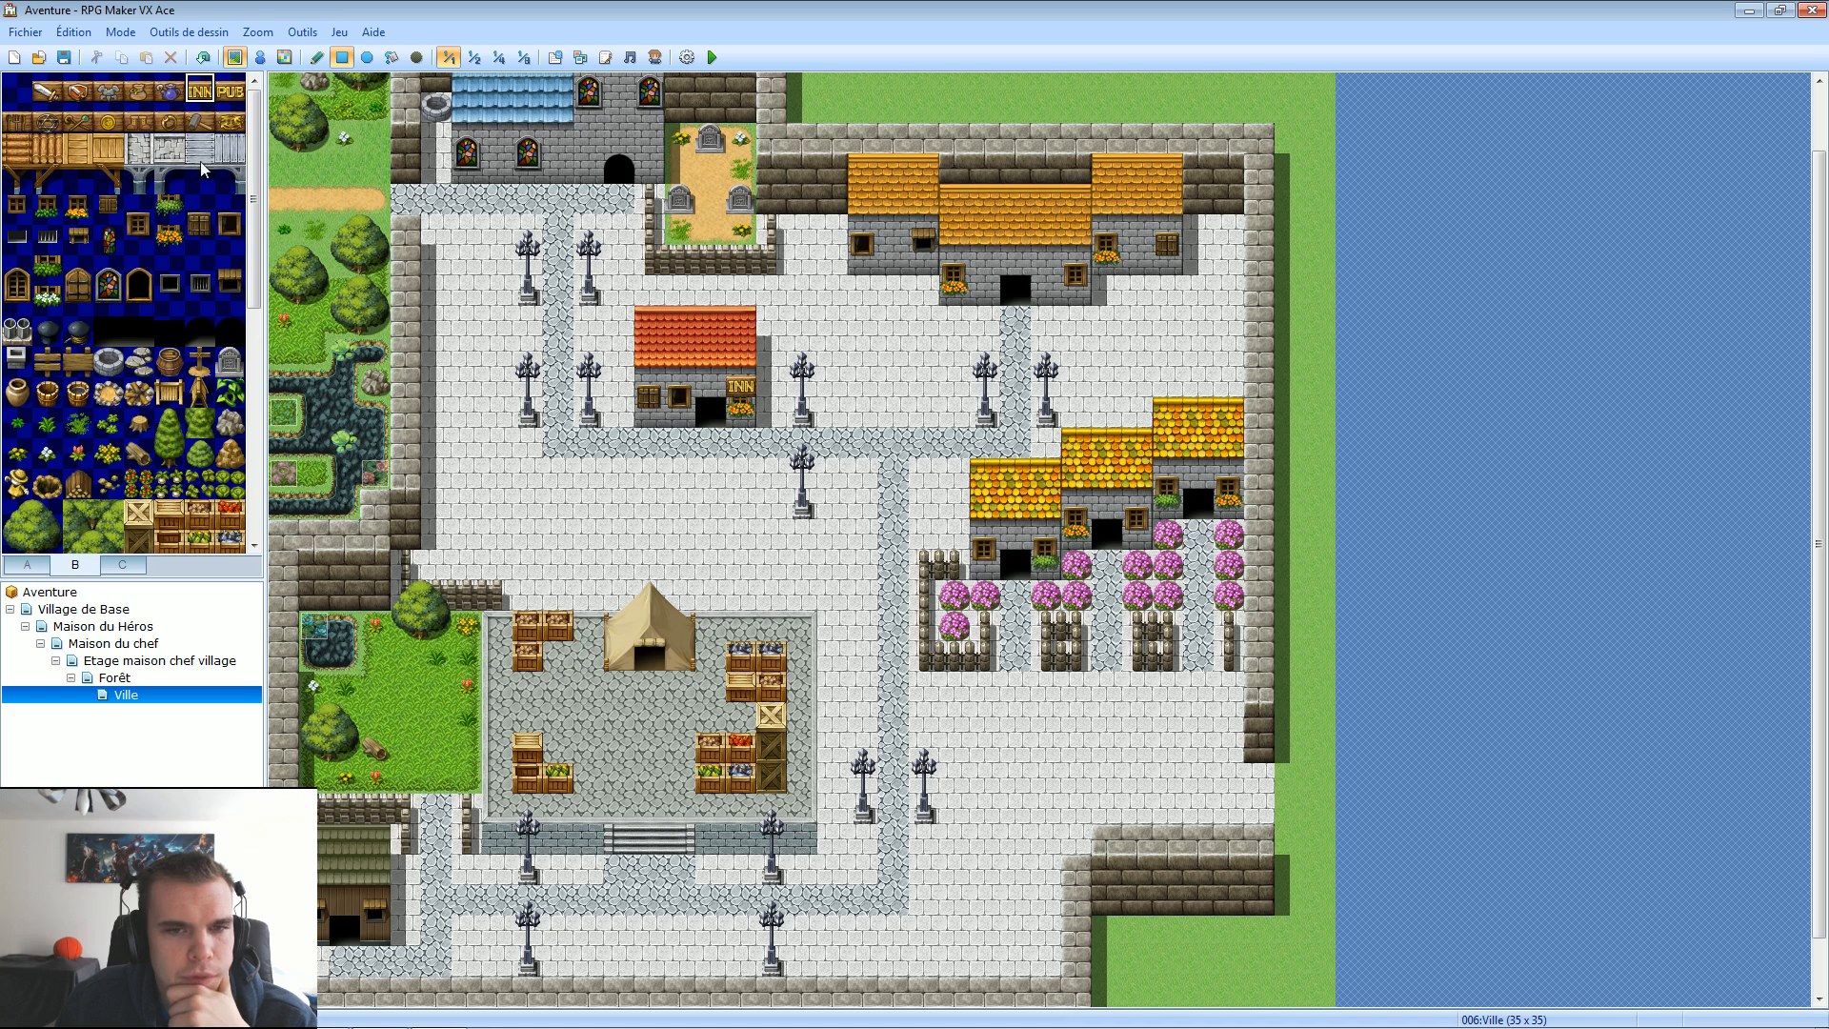
pyautogui.click(203, 58)
pyautogui.click(710, 385)
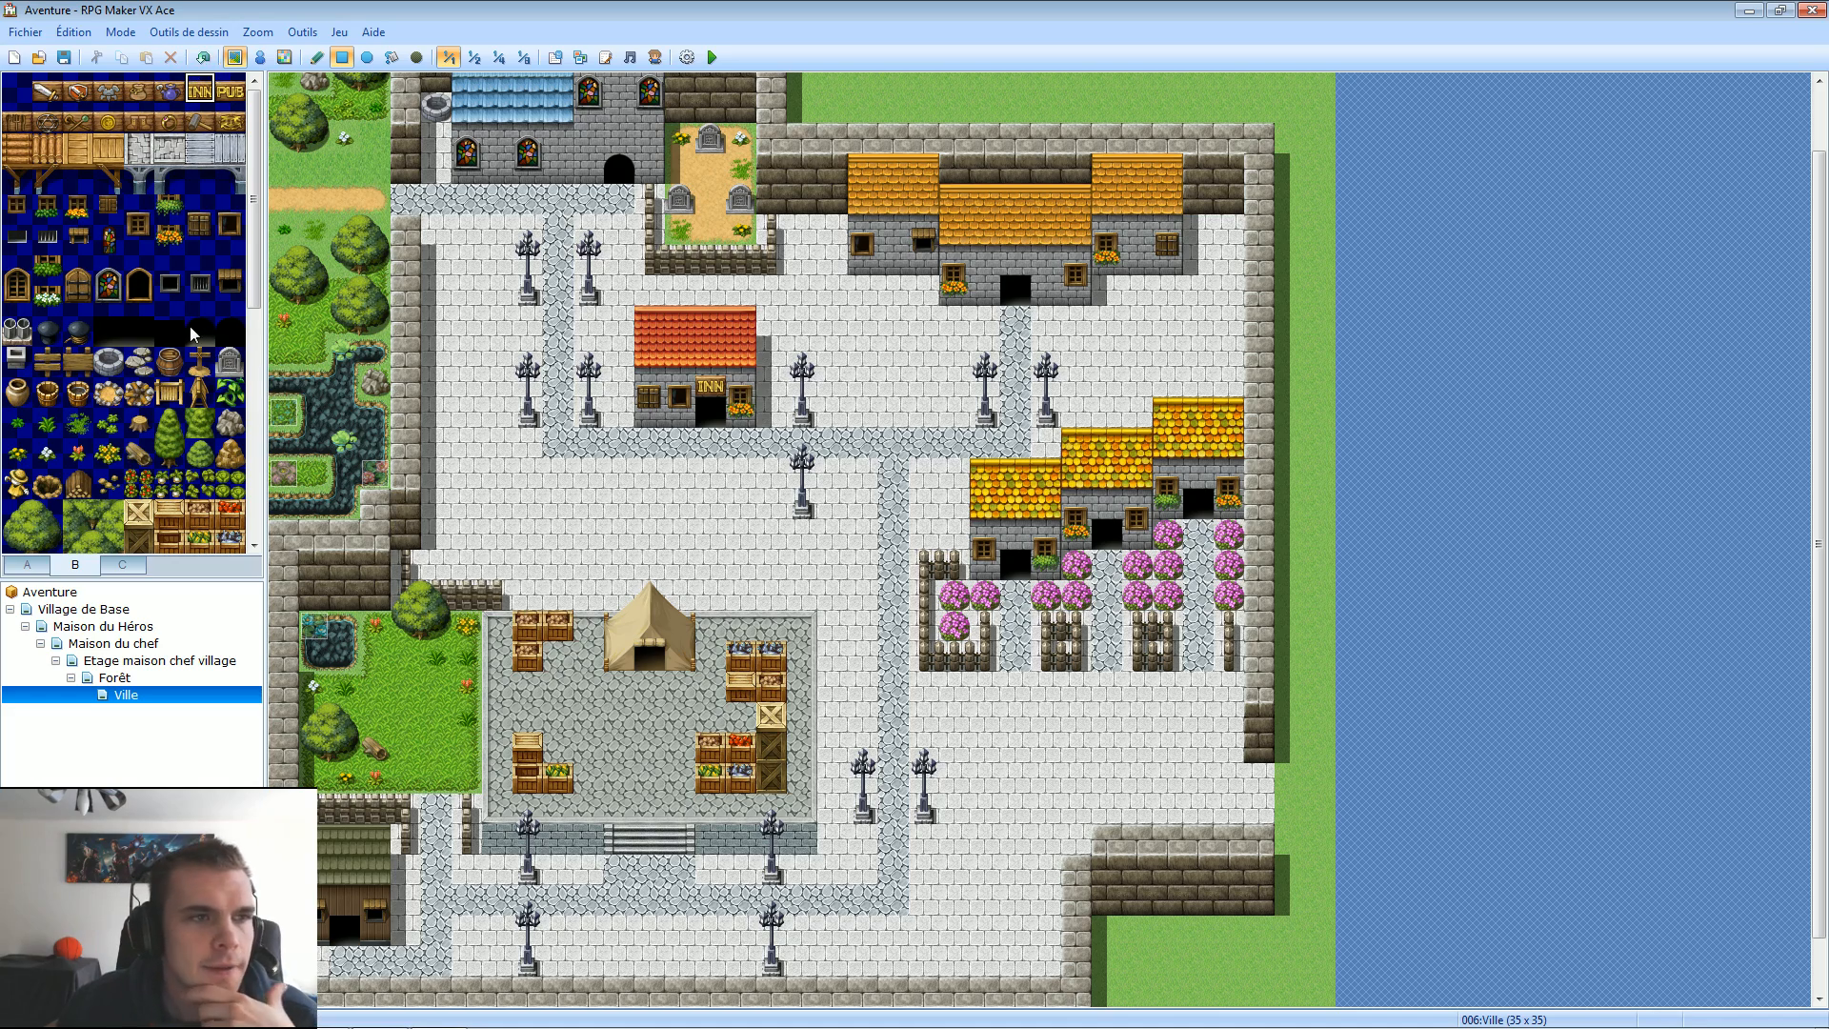
# Hang one wooden shop sign above the orange-roofed building's doorway and a different one above the doorway of the green-roofed wooden building.
pyautogui.click(230, 118)
pyautogui.click(1023, 265)
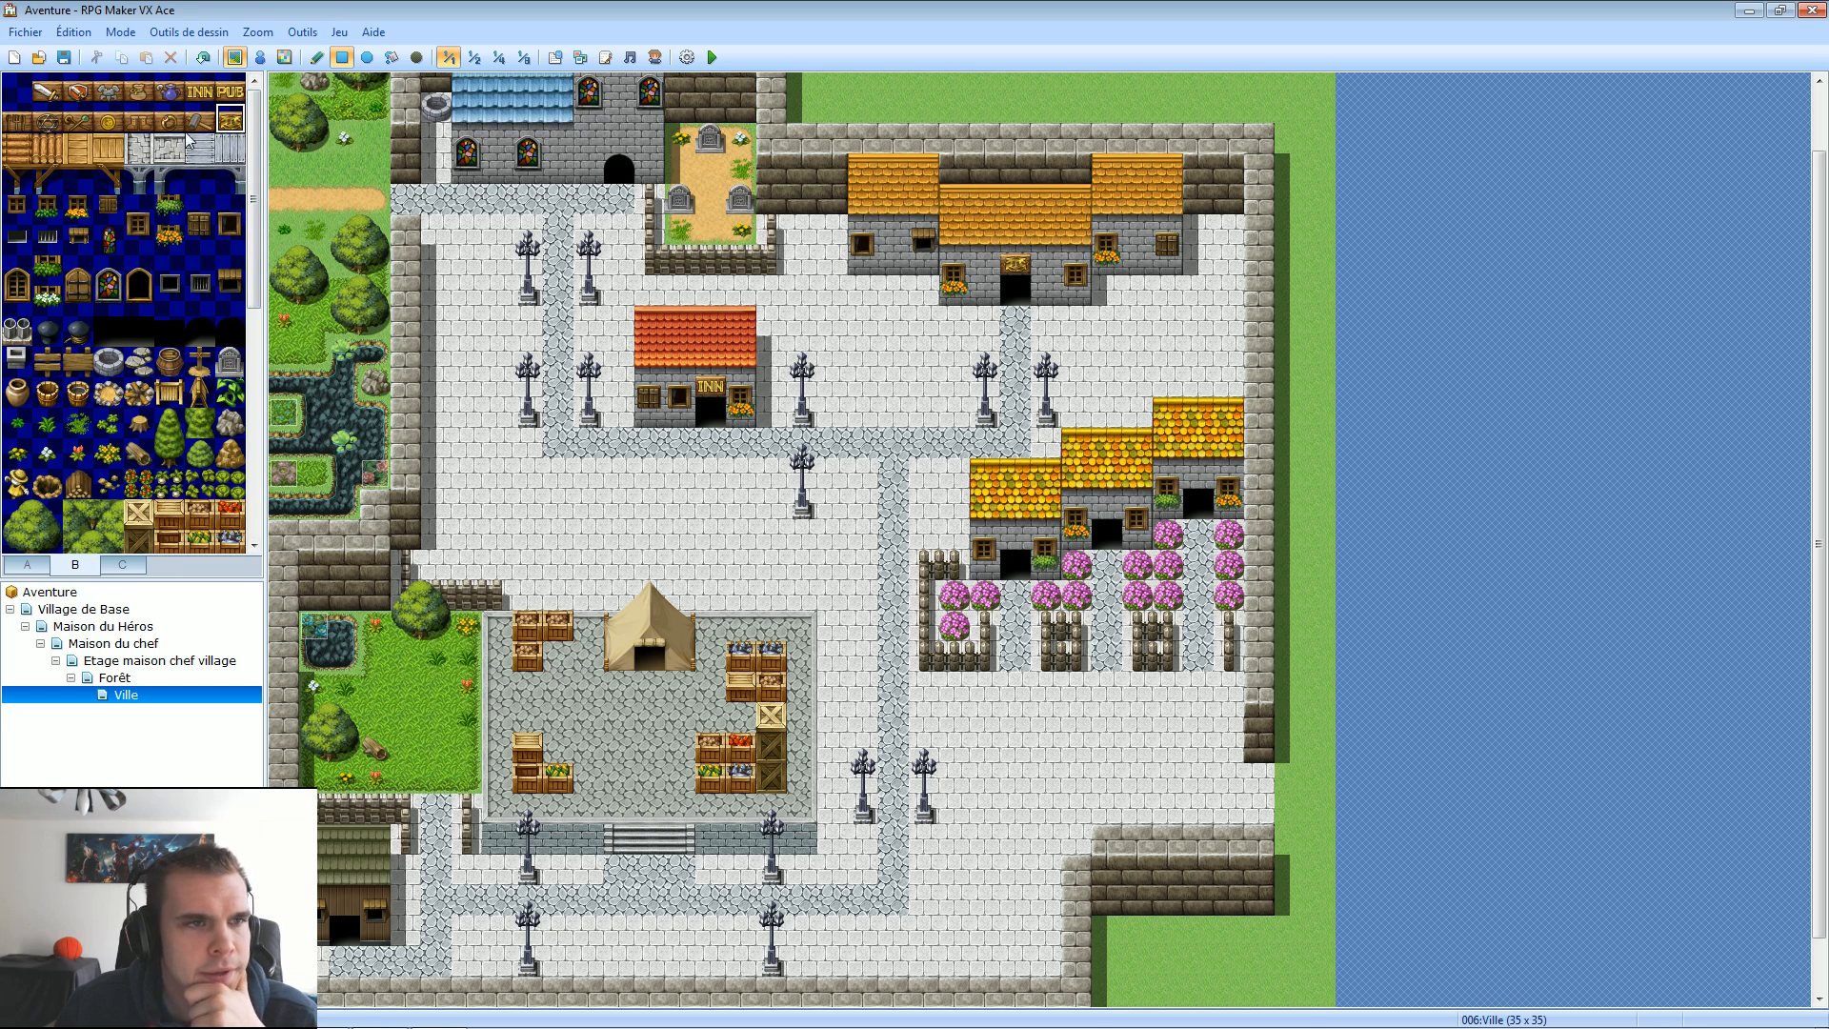
pyautogui.moveTo(1824, 476); pyautogui.dragTo(1825, 533)
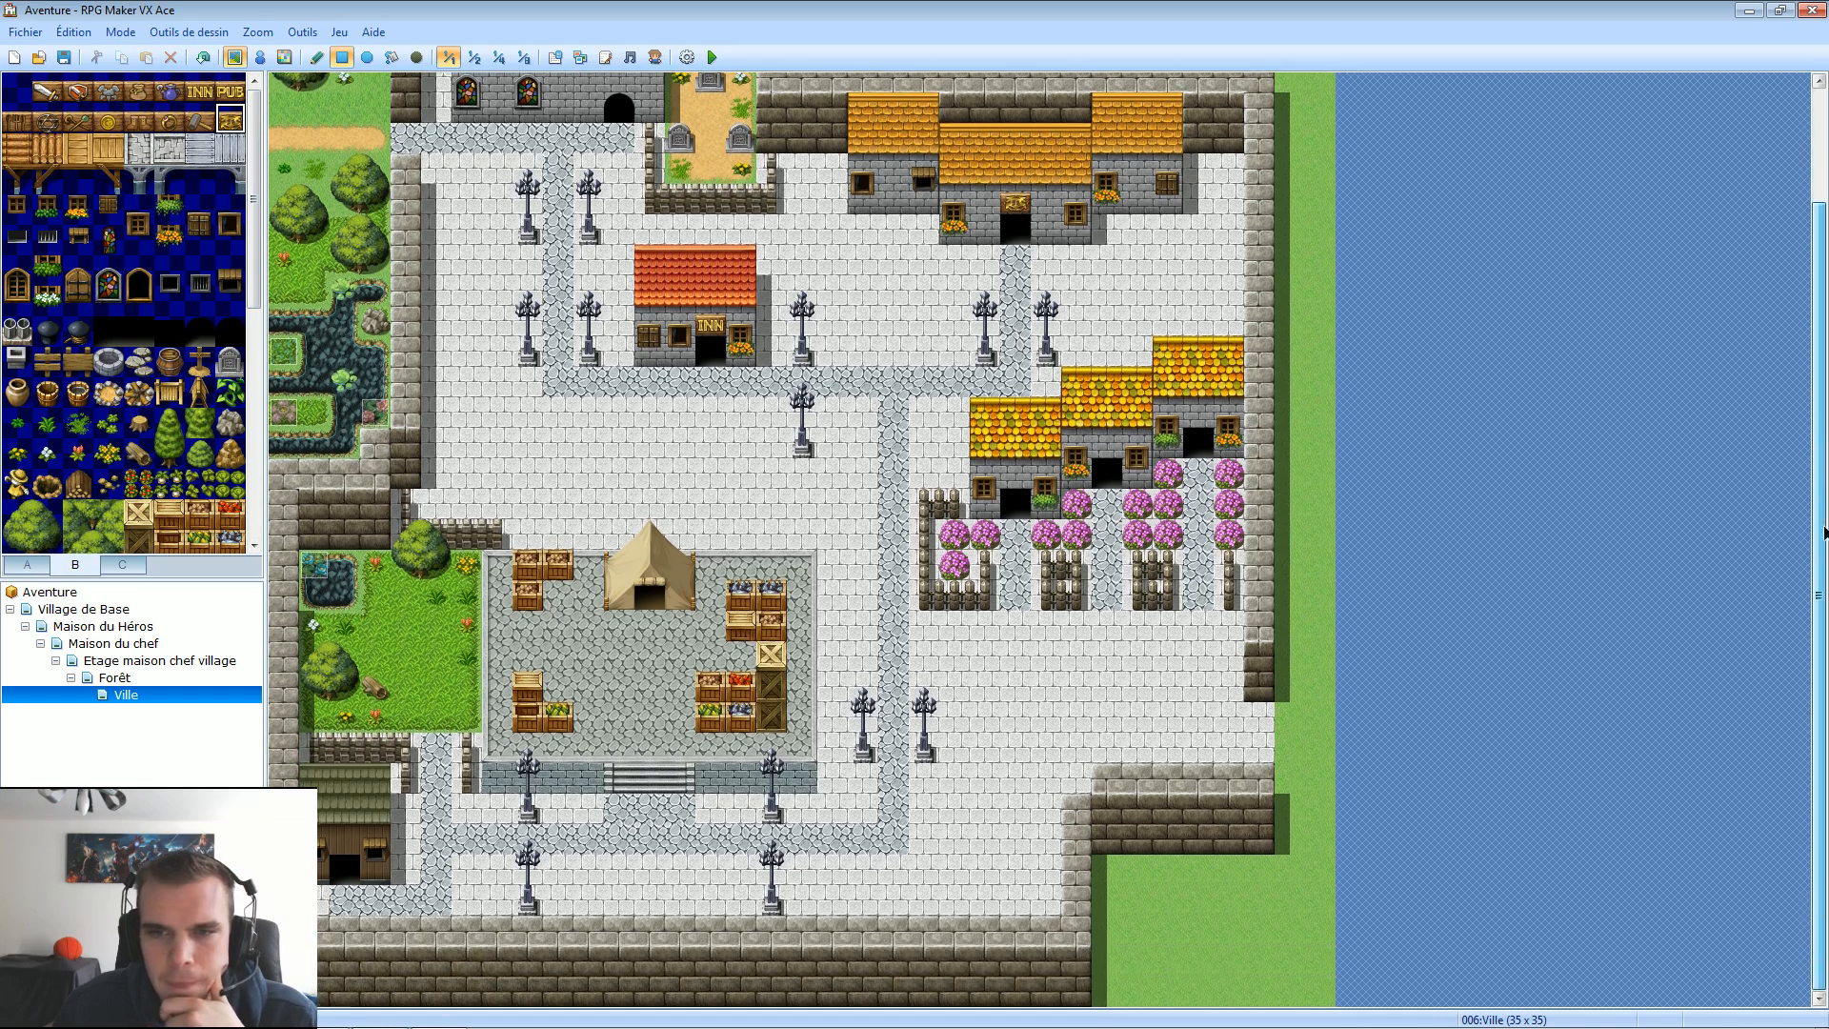
pyautogui.click(59, 89)
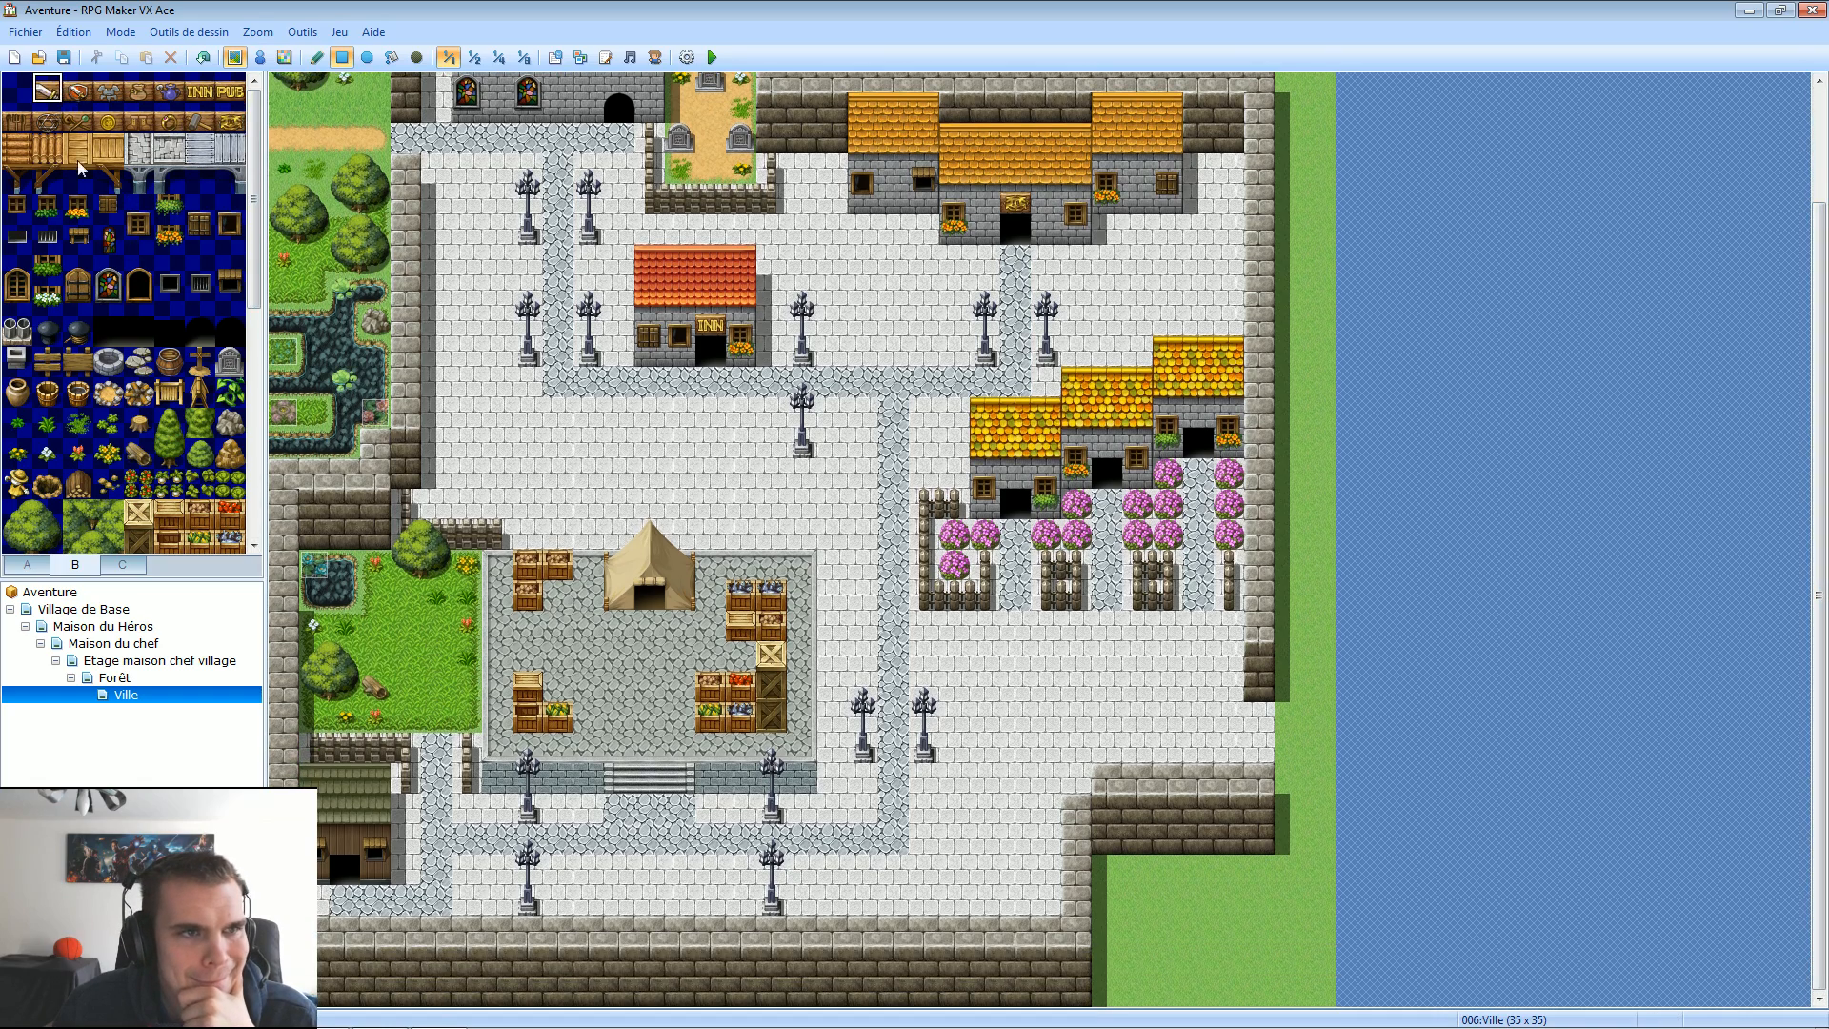
pyautogui.click(78, 96)
pyautogui.click(346, 841)
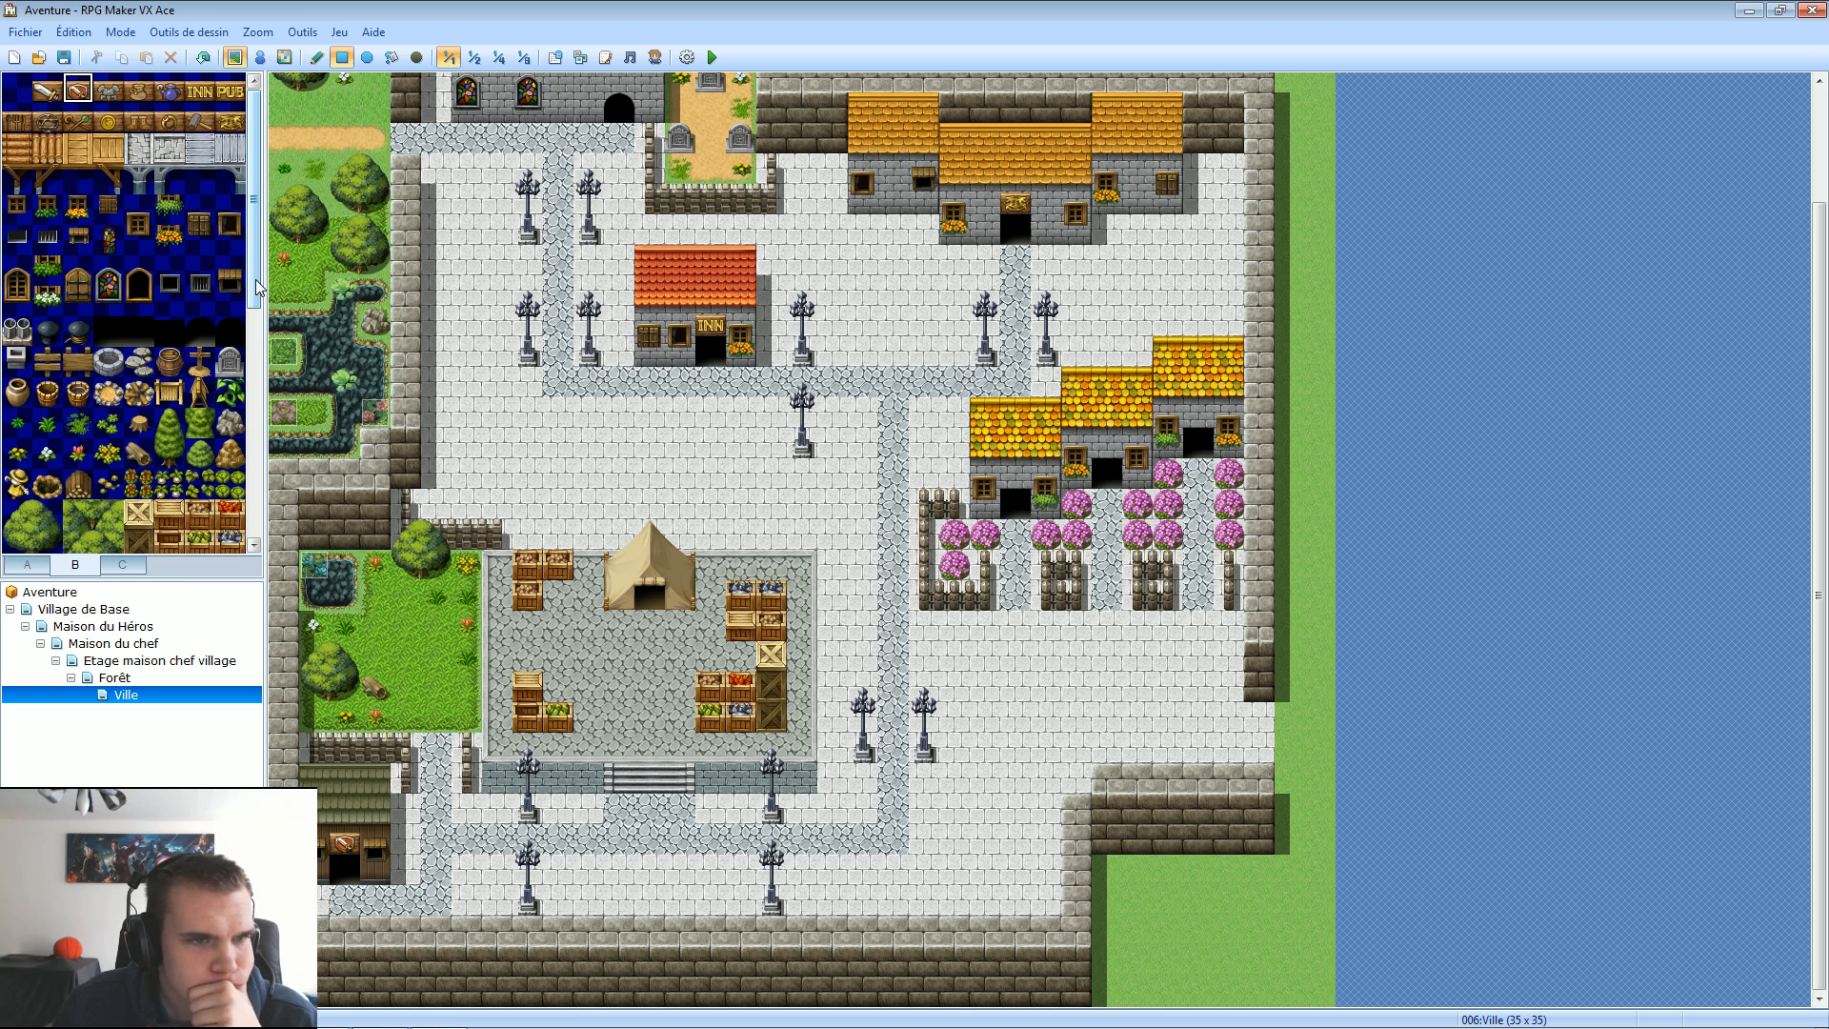
# Draw a winding water channel on the grass outside the north wall, between the graveyard and the orange-roofed building.
pyautogui.scroll(-2, 257, 286)
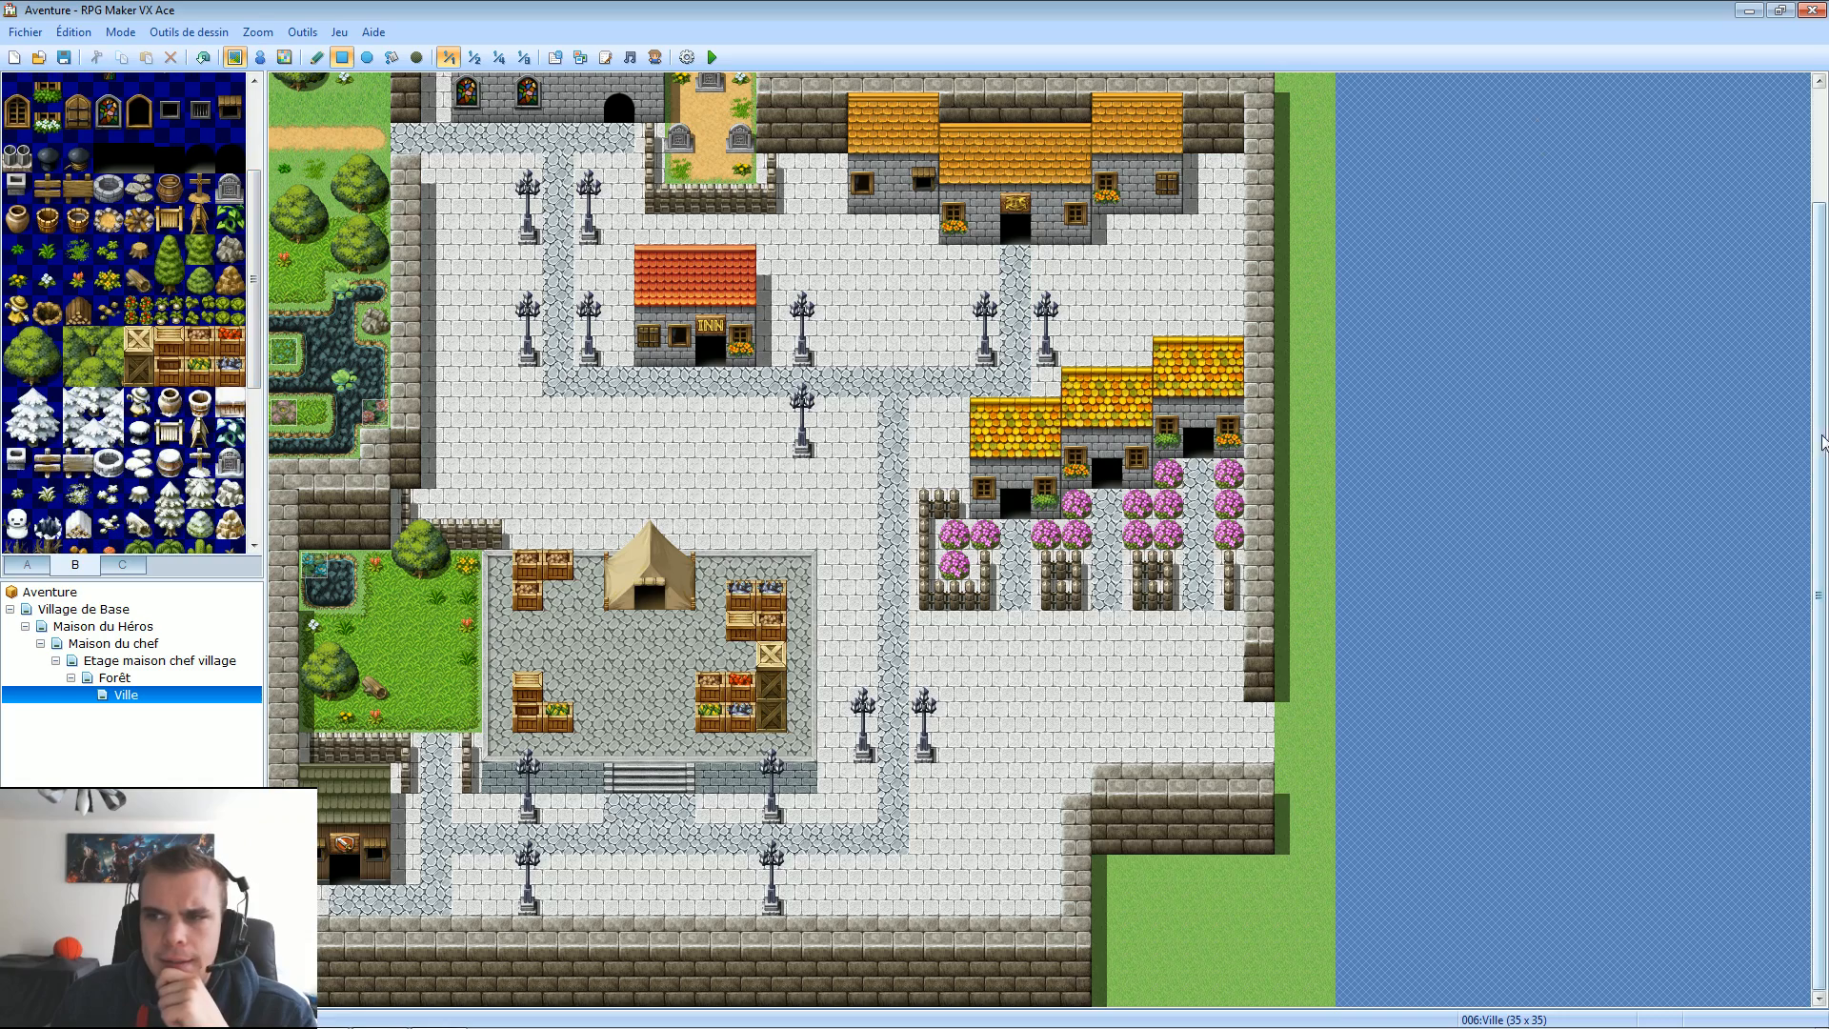
pyautogui.scroll(1, 1820, 446)
pyautogui.scroll(3, 1819, 446)
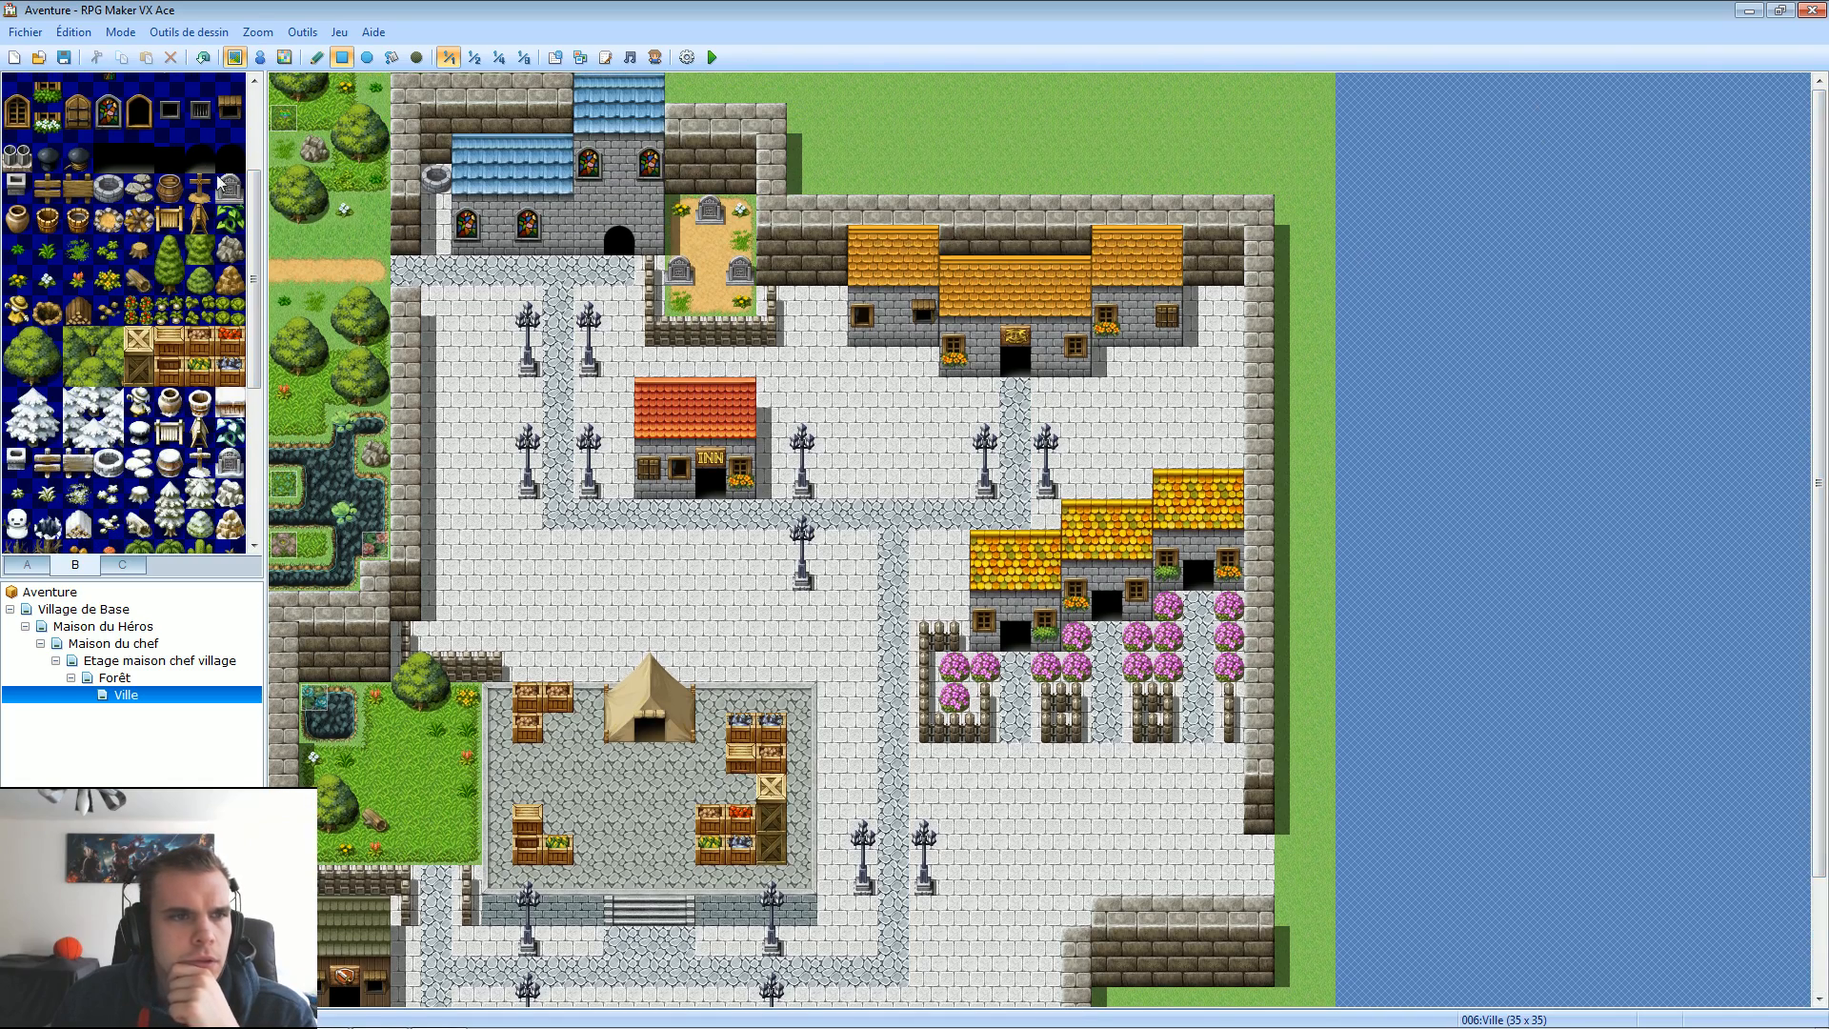
pyautogui.click(21, 564)
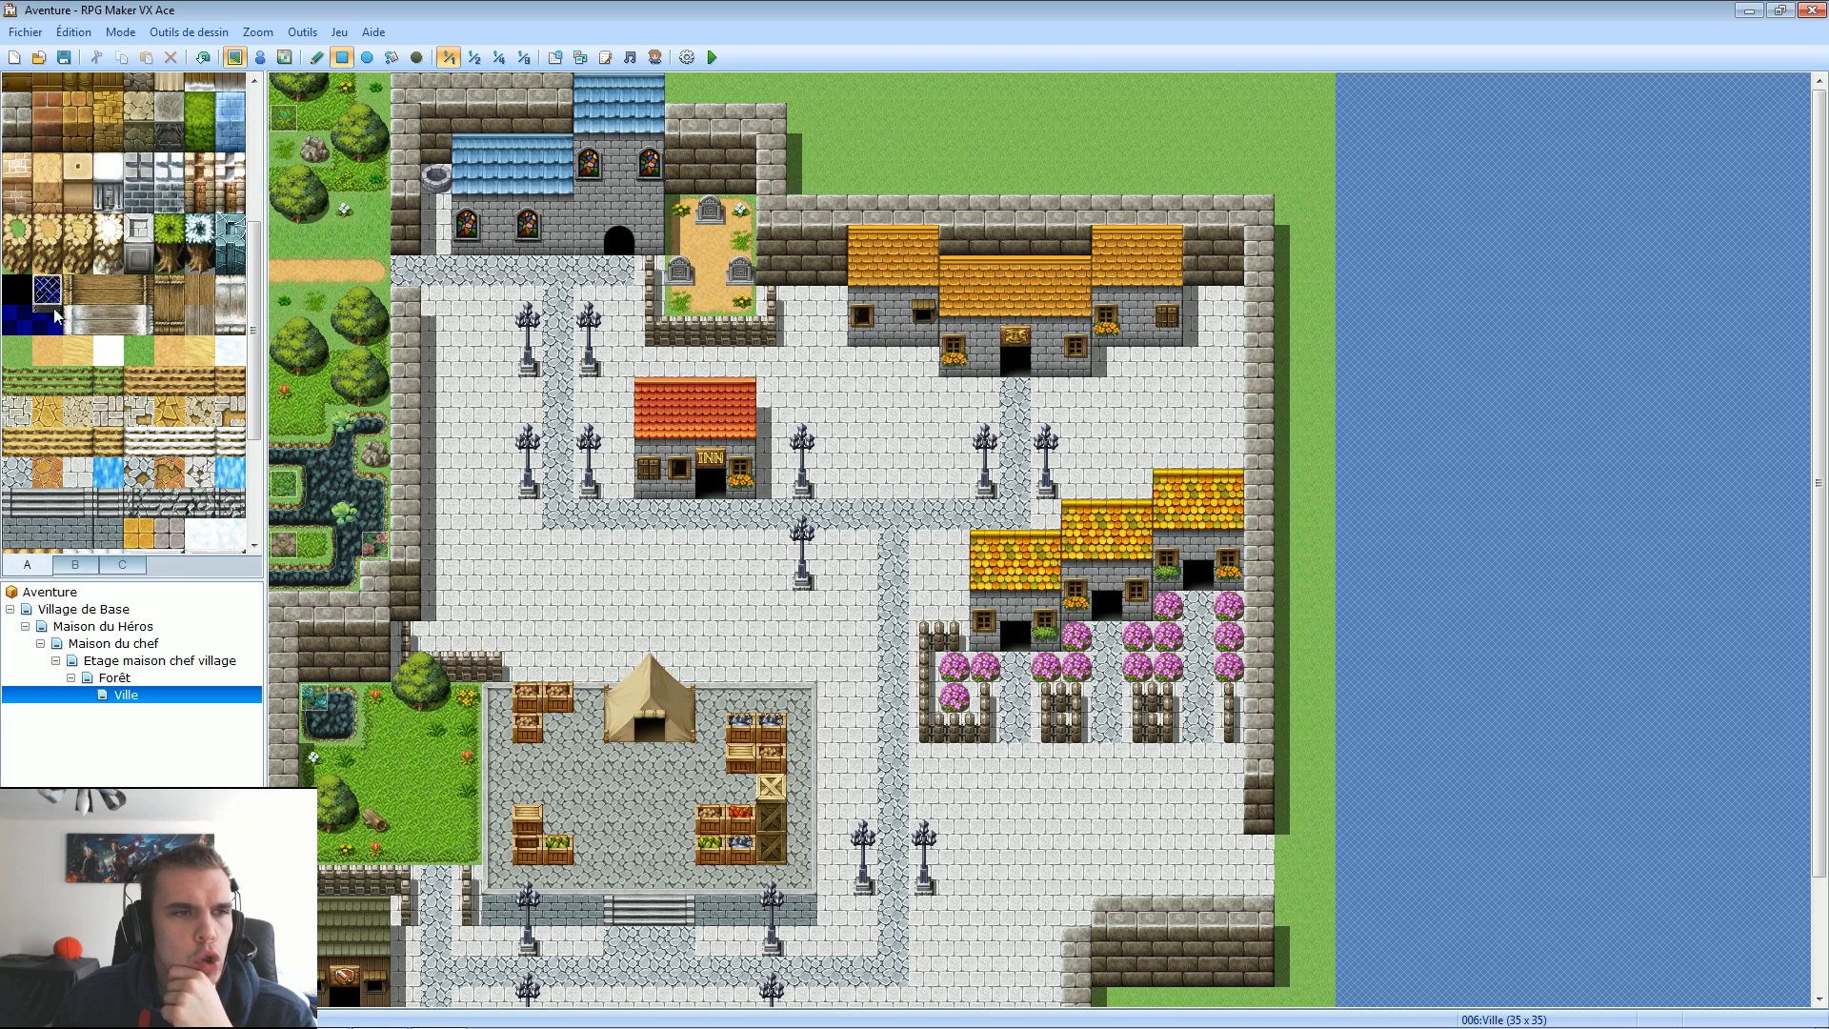
pyautogui.moveTo(255, 255); pyautogui.dragTo(256, 122)
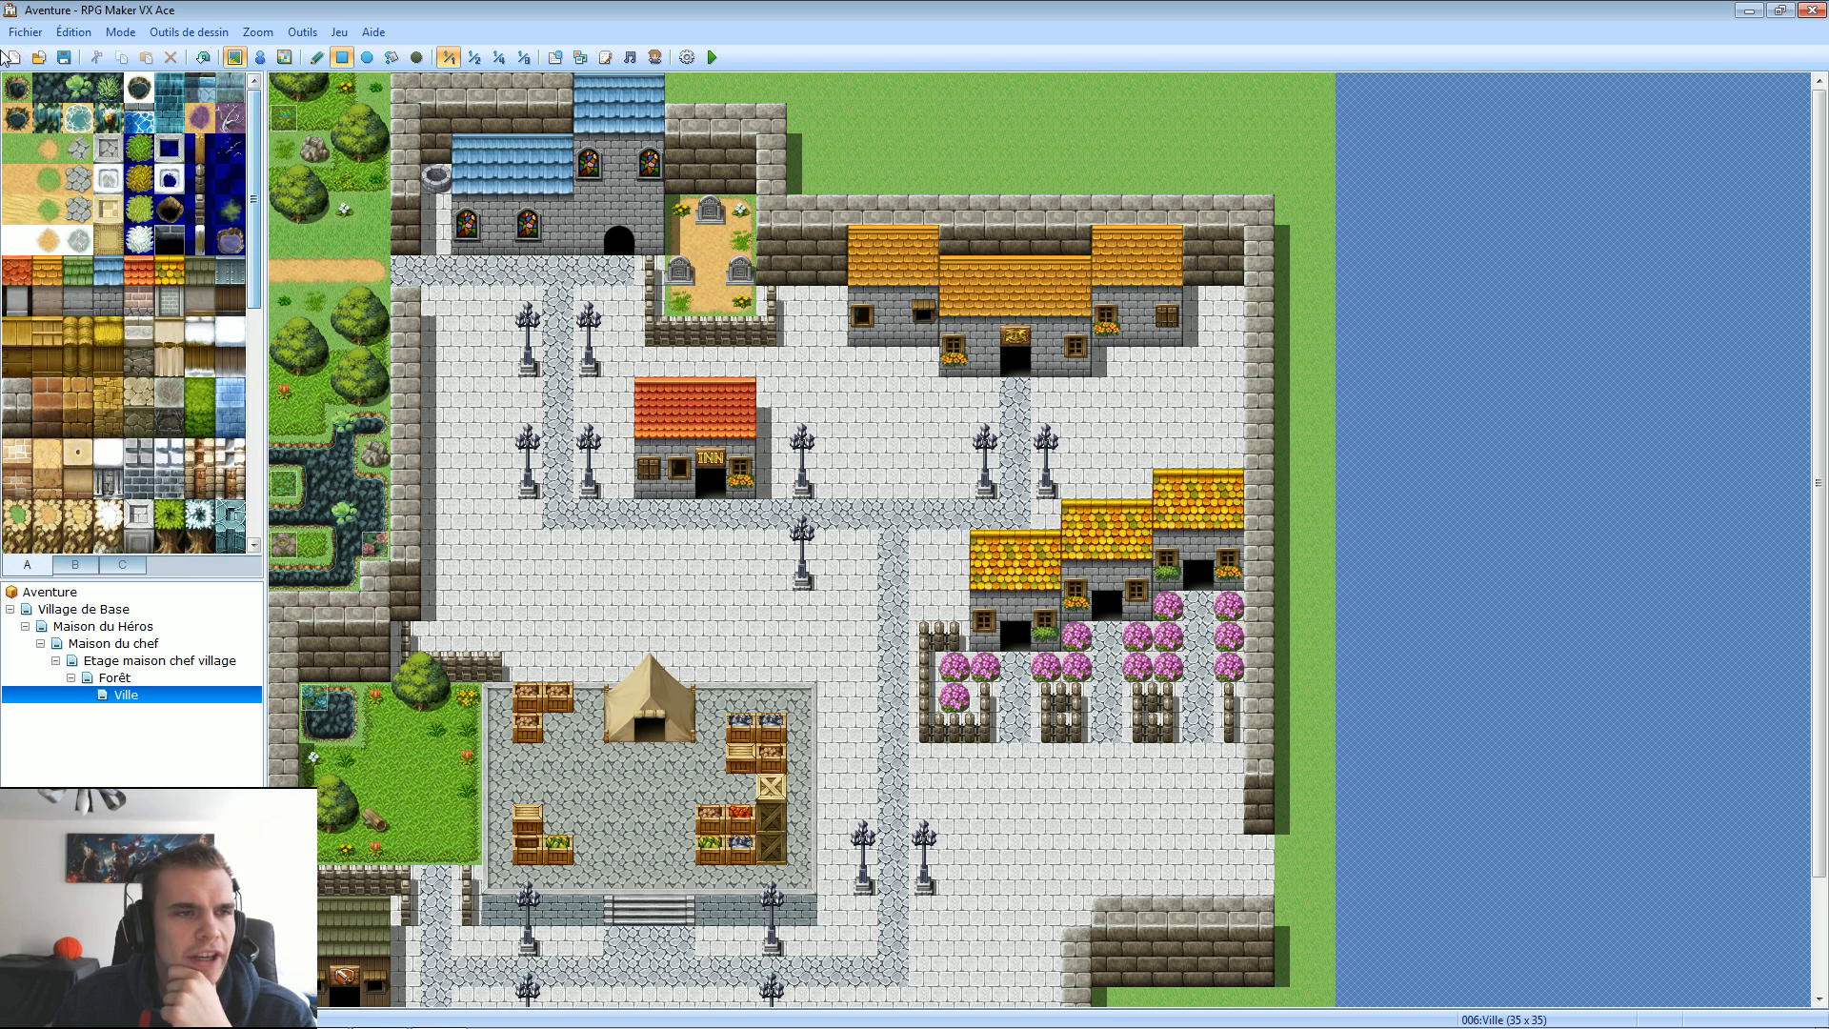
pyautogui.click(22, 90)
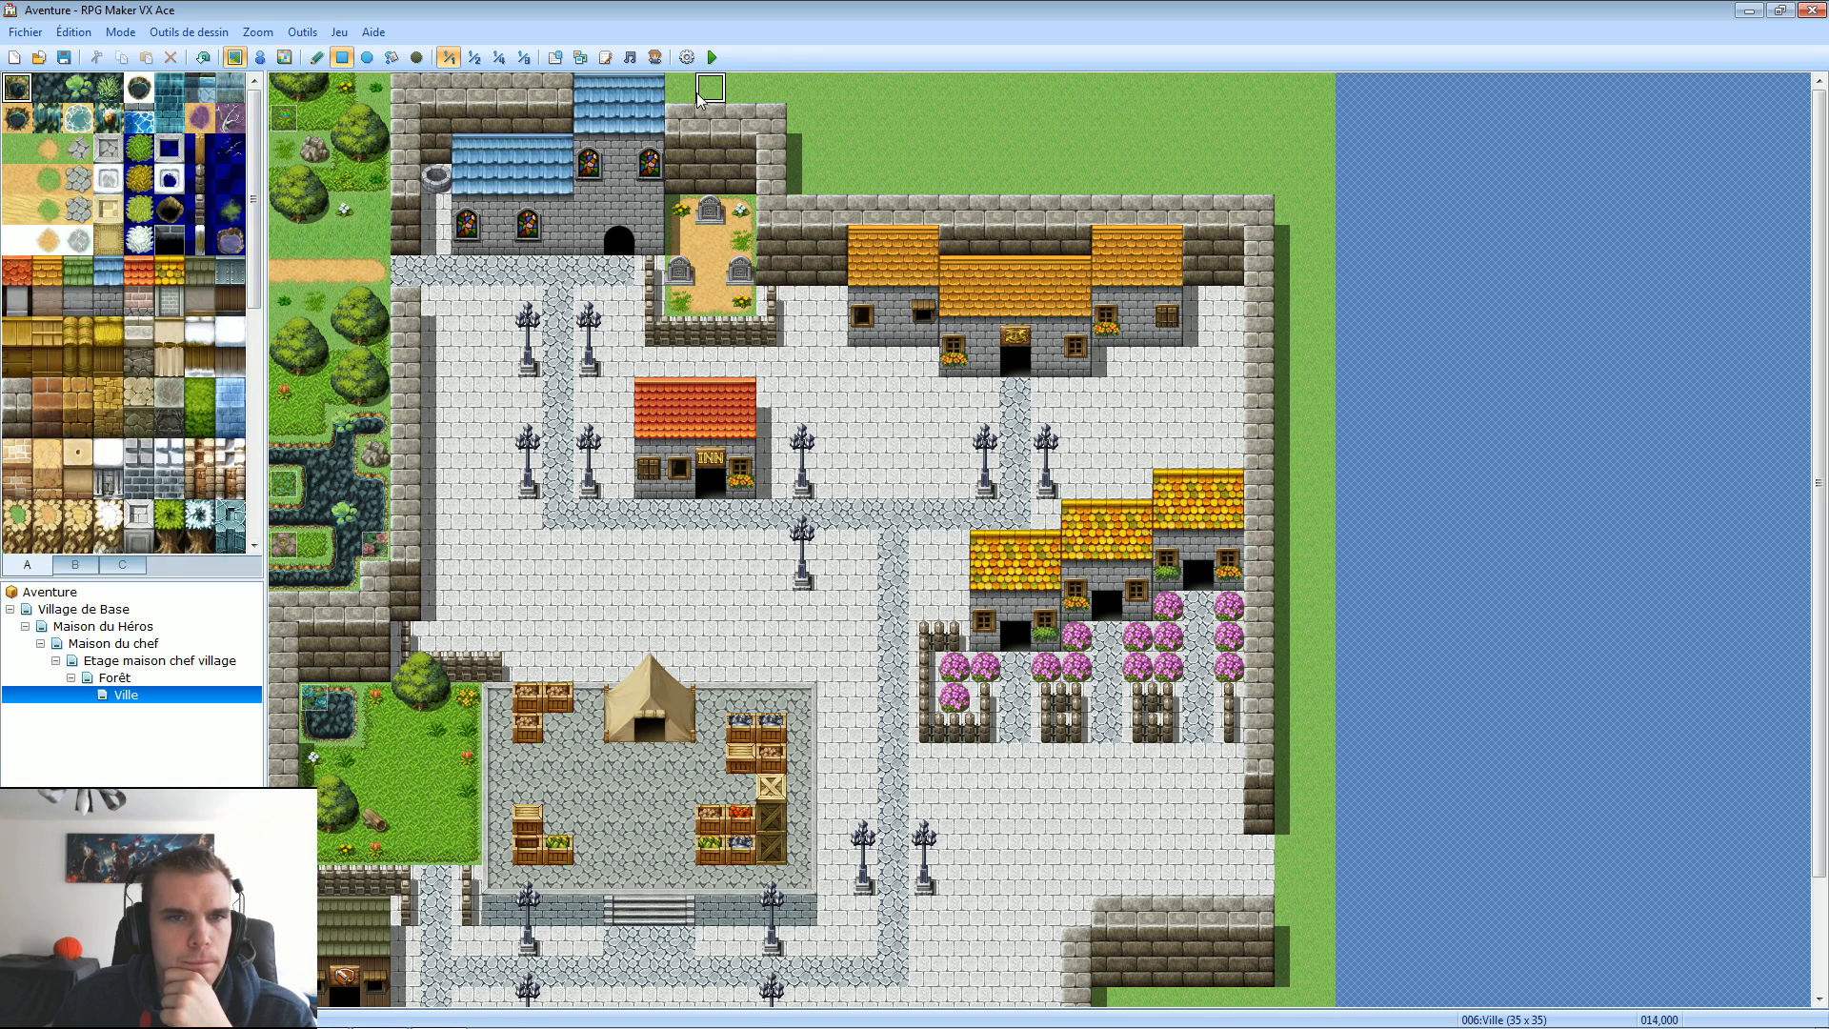
pyautogui.moveTo(700, 98)
pyautogui.mouseDown()
pyautogui.moveTo(678, 90)
pyautogui.moveTo(833, 89)
pyautogui.moveTo(835, 171)
pyautogui.moveTo(922, 179)
pyautogui.moveTo(934, 90)
pyautogui.mouseUp()
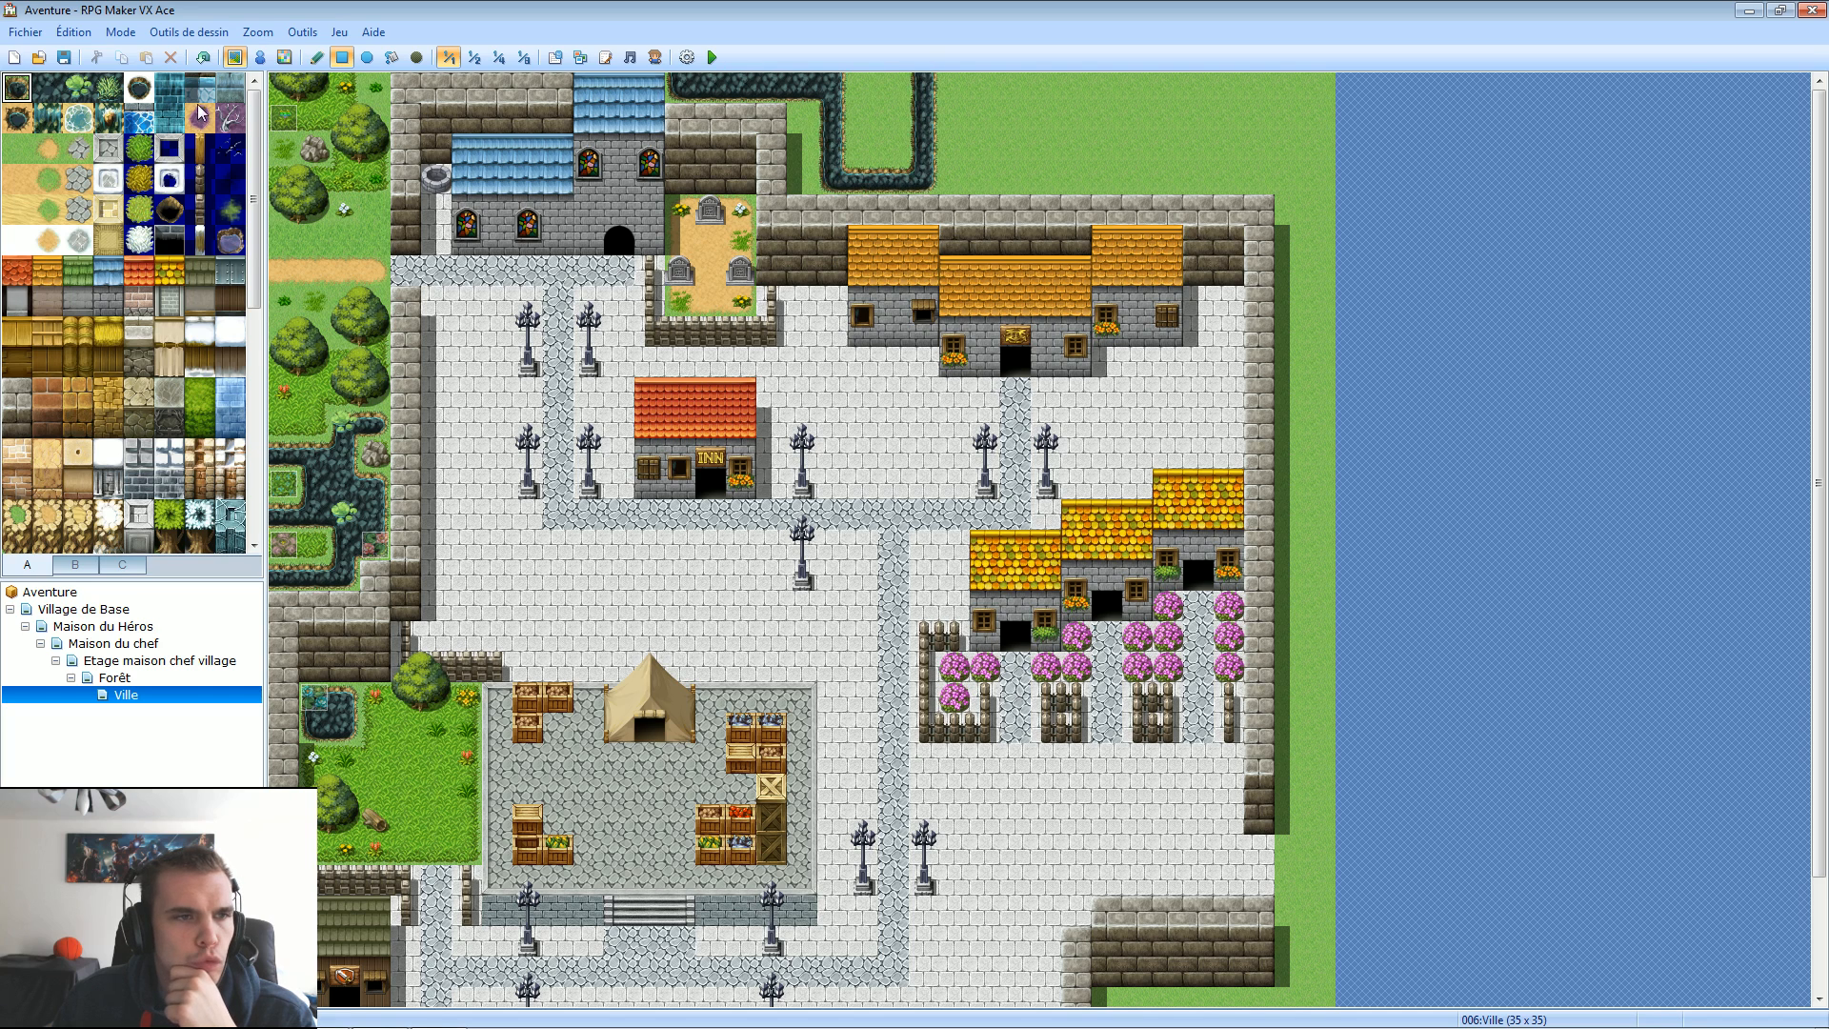
# Cover the grass enclosed by the new water channel and the strip between it and the graveyard wall with tall grass.
pyautogui.click(139, 148)
pyautogui.moveTo(802, 115)
pyautogui.mouseDown()
pyautogui.moveTo(803, 186)
pyautogui.moveTo(894, 134)
pyautogui.moveTo(893, 85)
pyautogui.mouseUp()
pyautogui.click(860, 152)
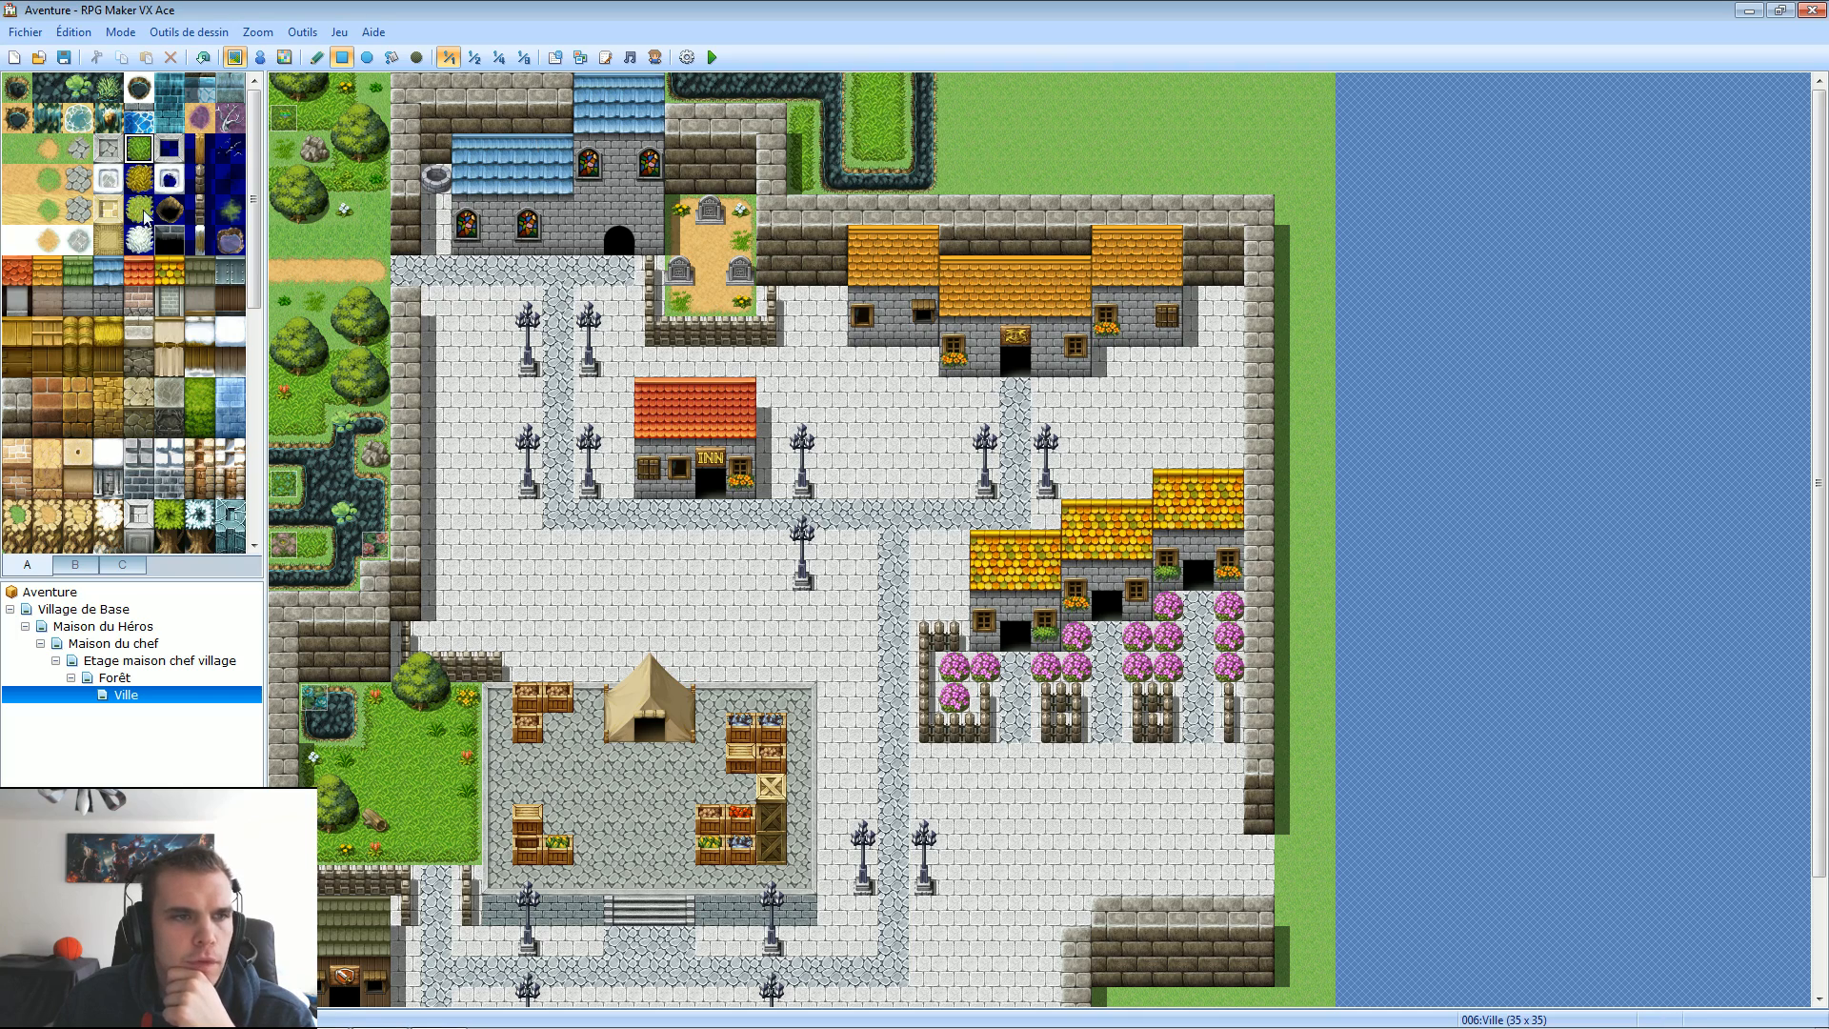
pyautogui.scroll(-6, 231, 208)
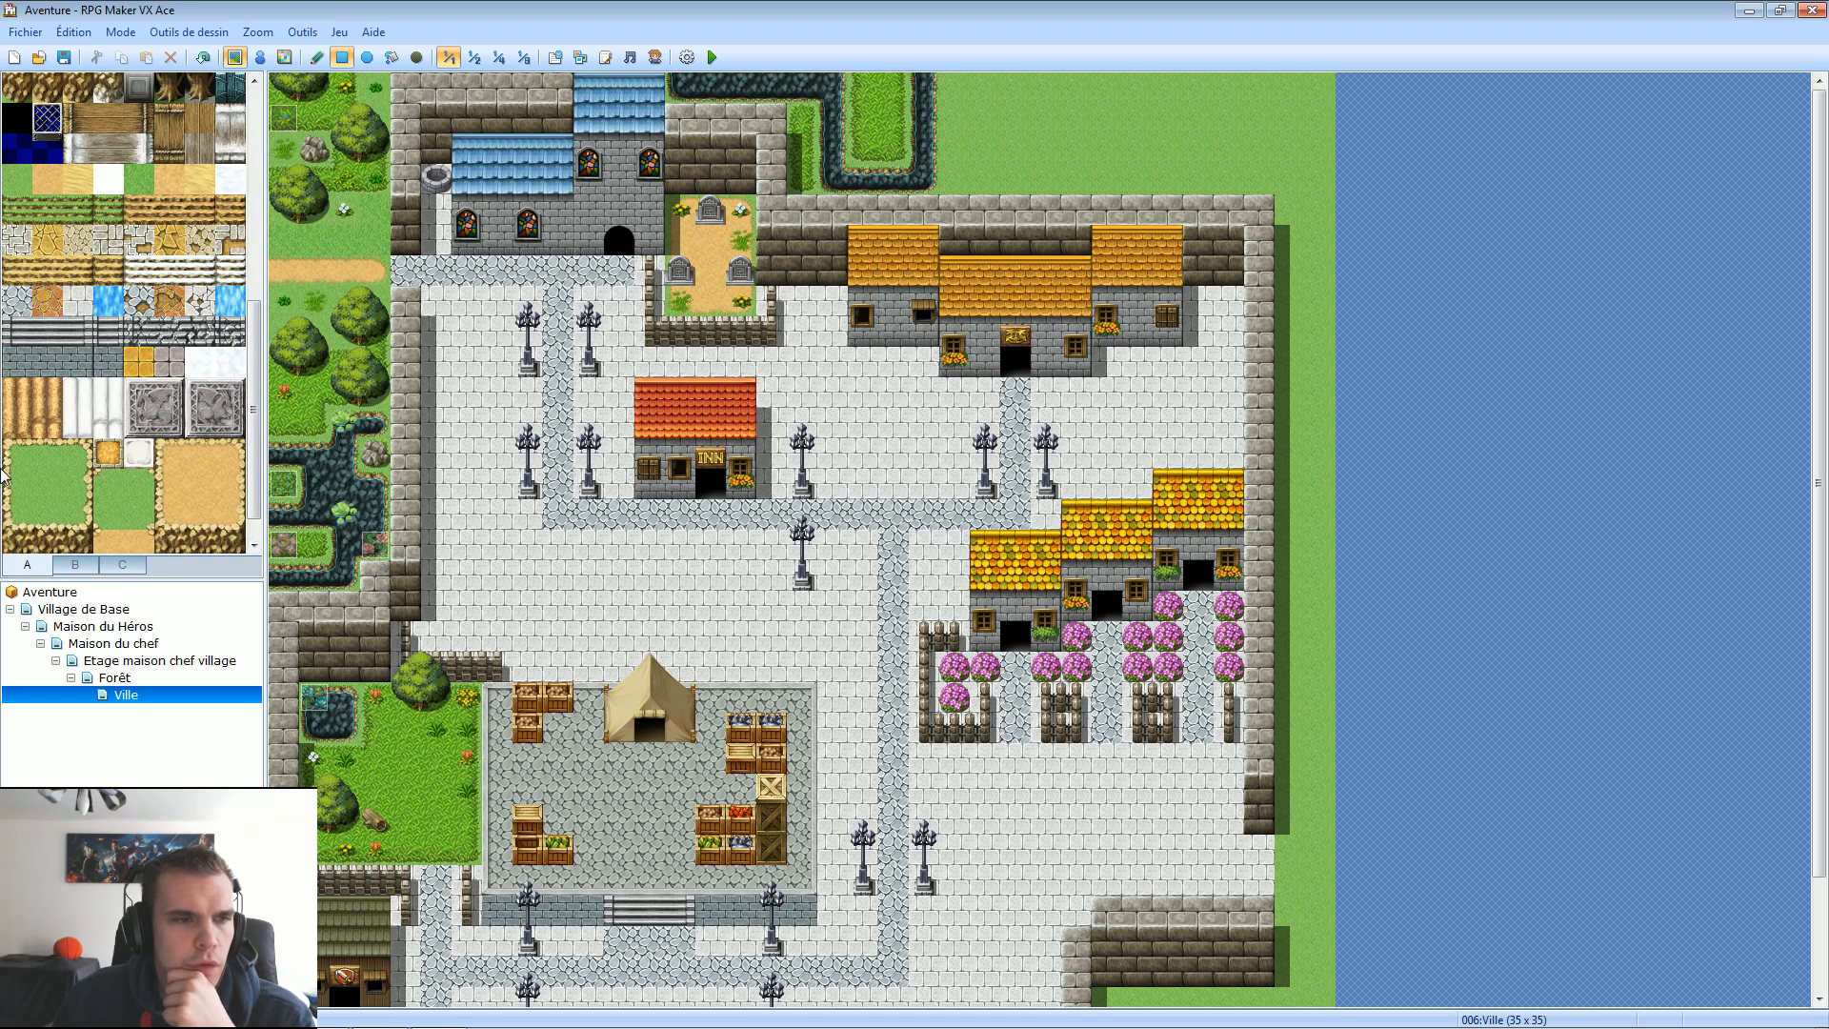
pyautogui.moveTo(87, 454); pyautogui.dragTo(5, 544)
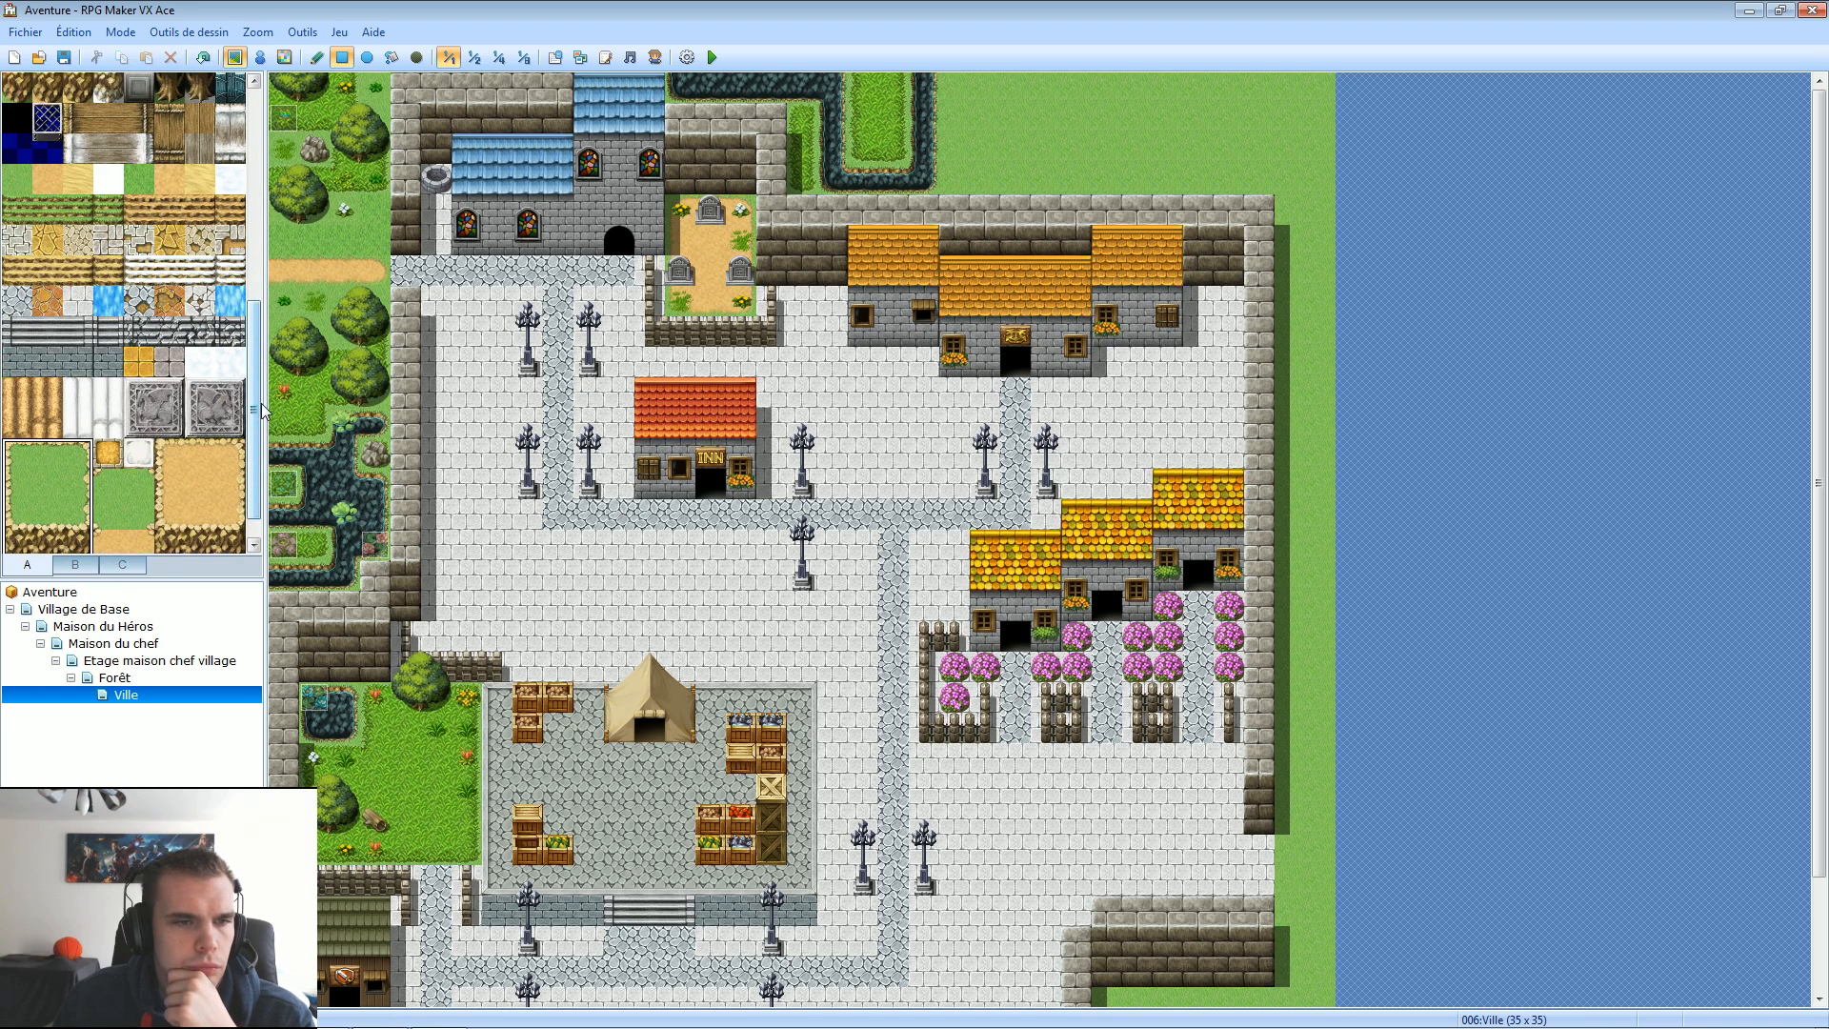
pyautogui.scroll(-1, 254, 438)
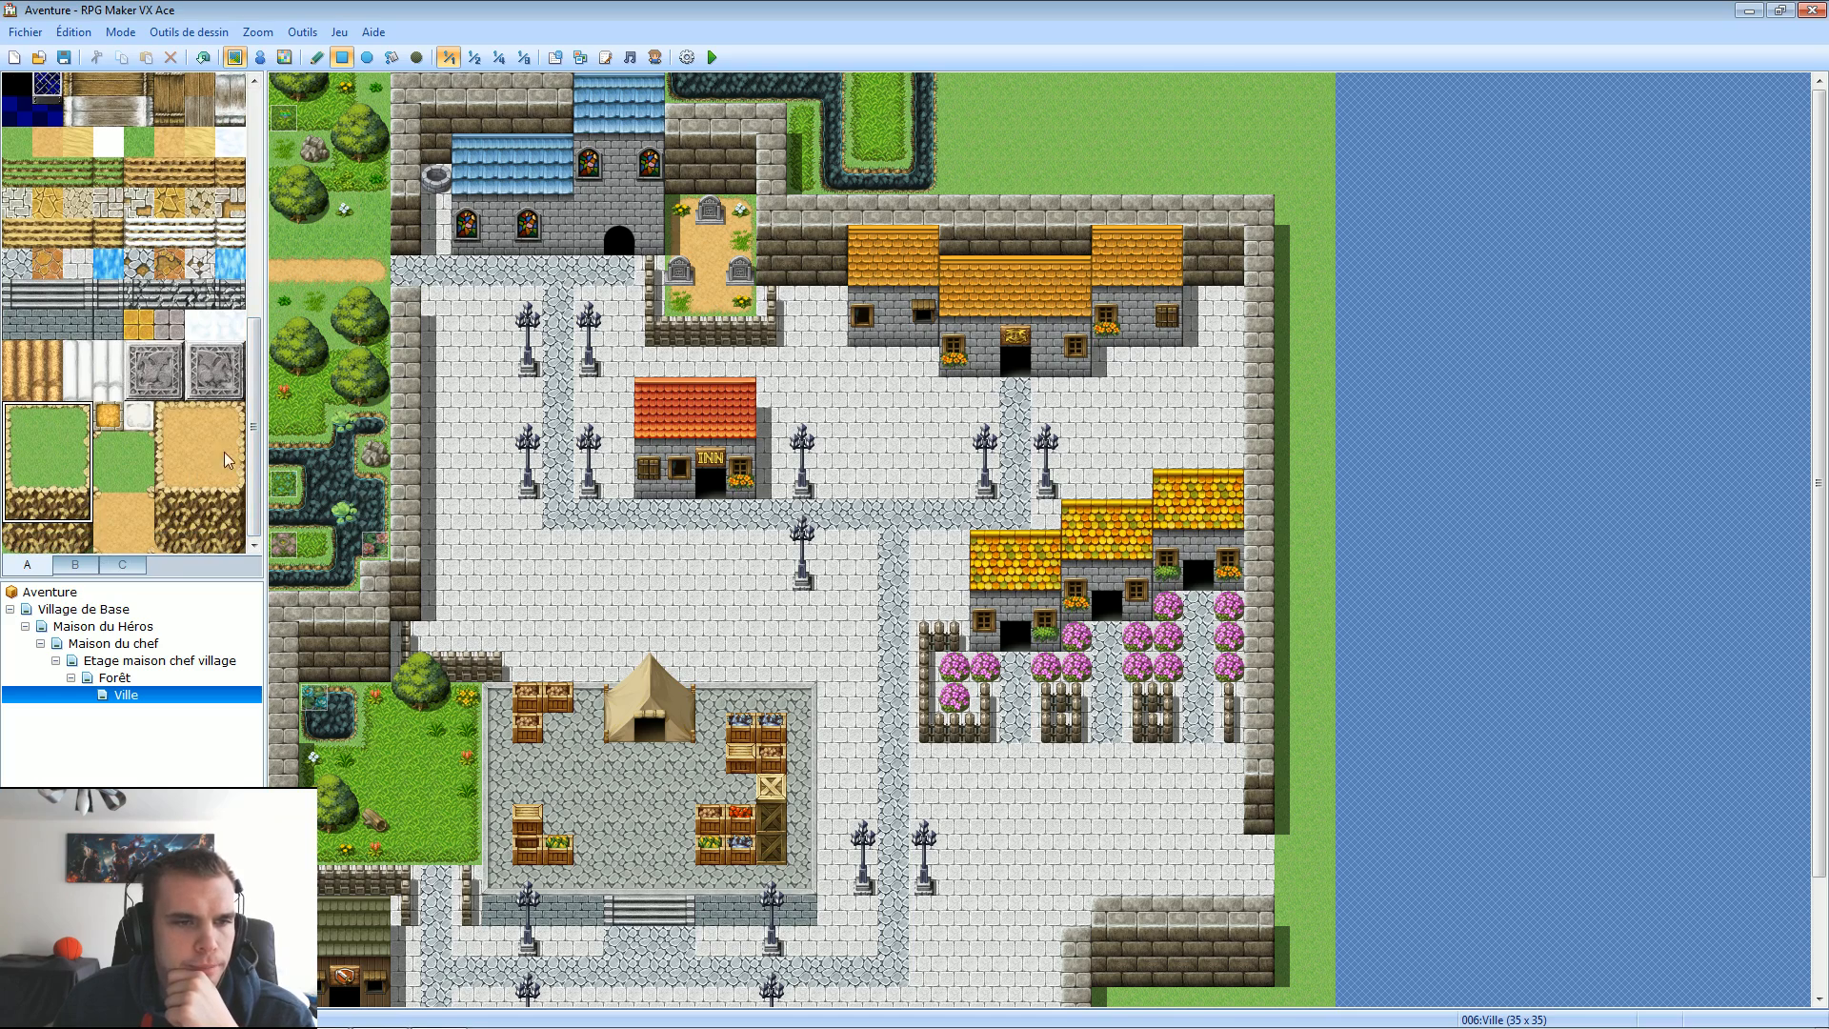
pyautogui.scroll(12, 33, 398)
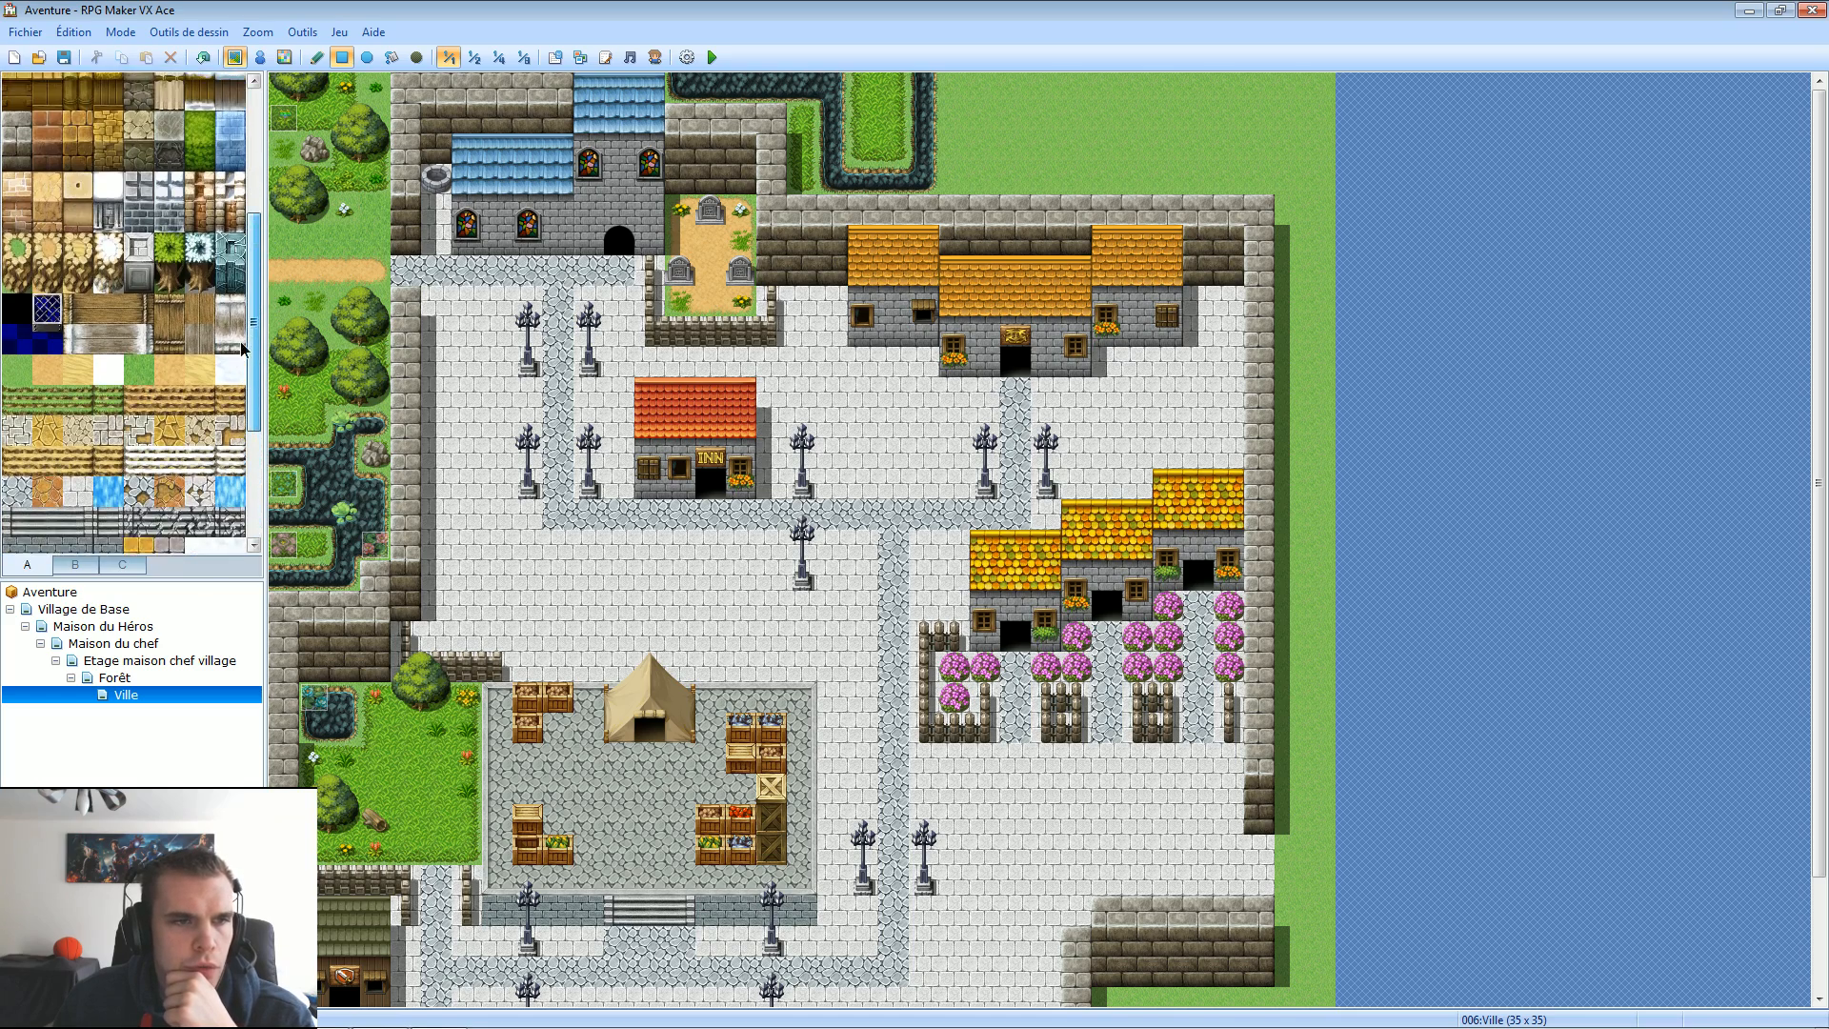
# Build two stepped, grass-topped rocky cliffs with brown rock faces in the map's northeast corner, outside the town wall.
pyautogui.click(24, 416)
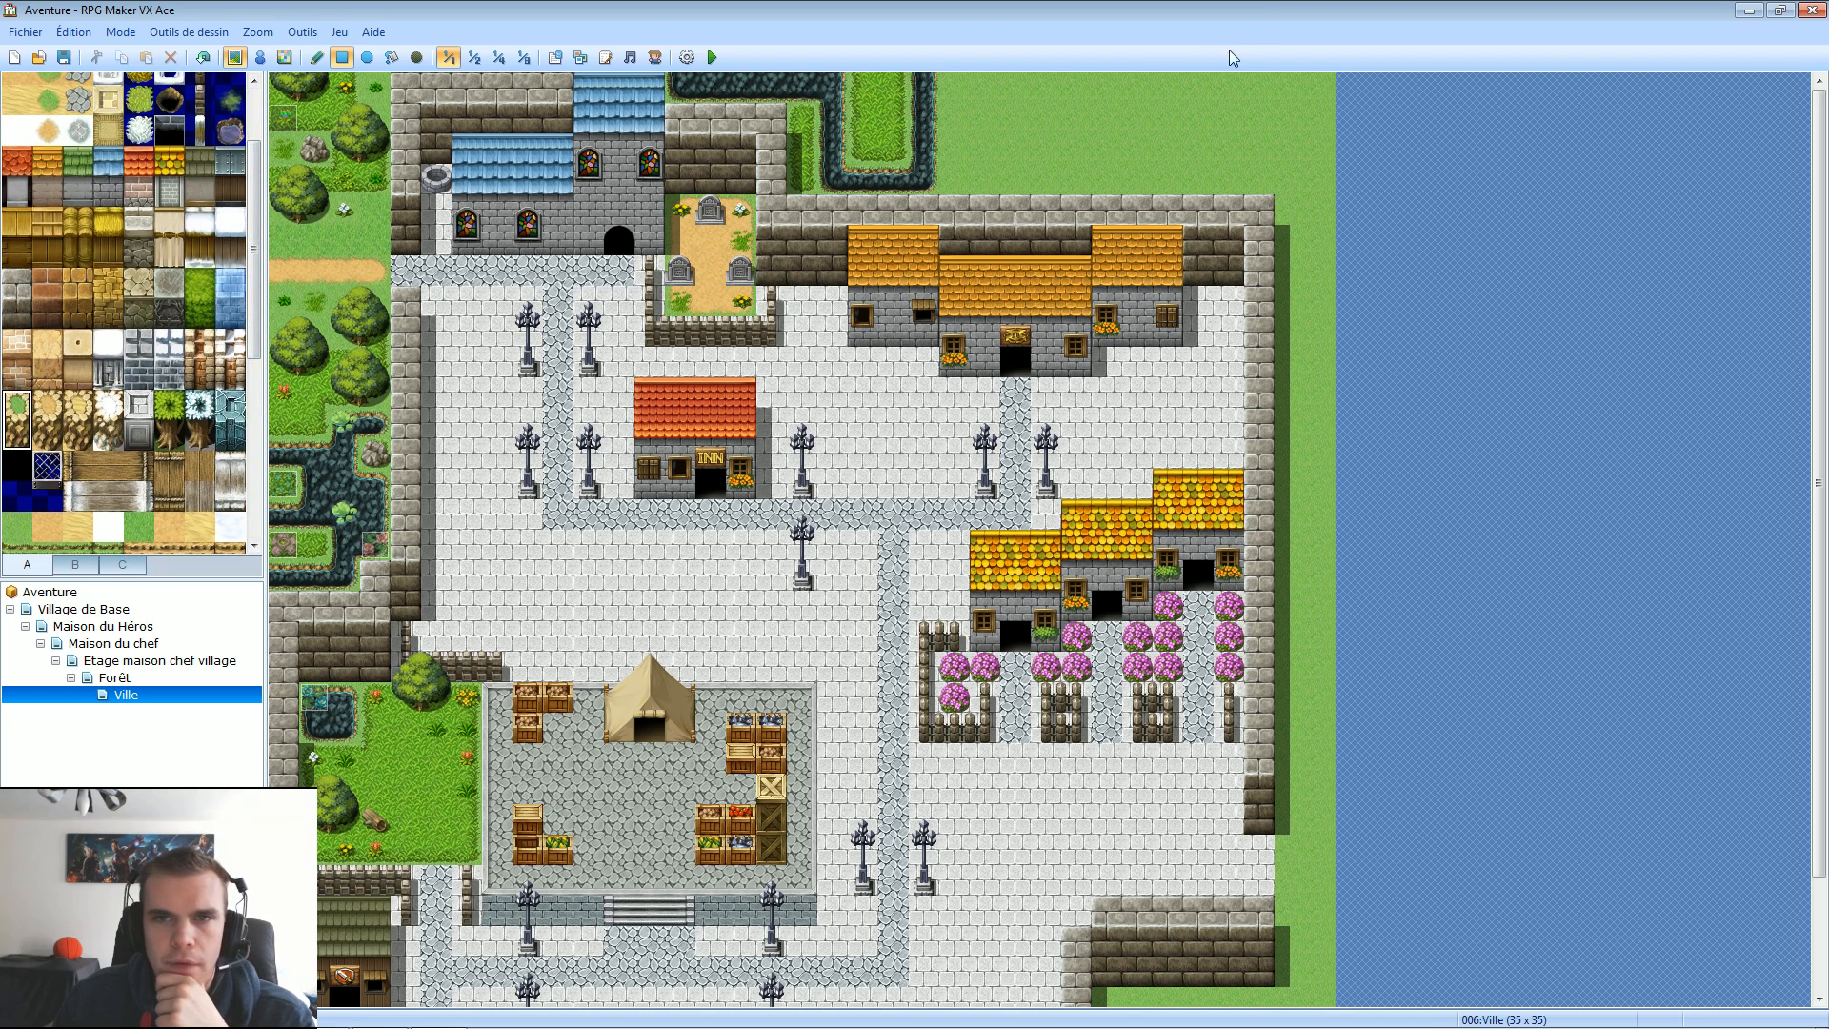
pyautogui.moveTo(1167, 107)
pyautogui.mouseDown()
pyautogui.moveTo(1296, 116)
pyautogui.moveTo(1254, 143)
pyautogui.moveTo(1249, 101)
pyautogui.moveTo(1261, 118)
pyautogui.mouseUp()
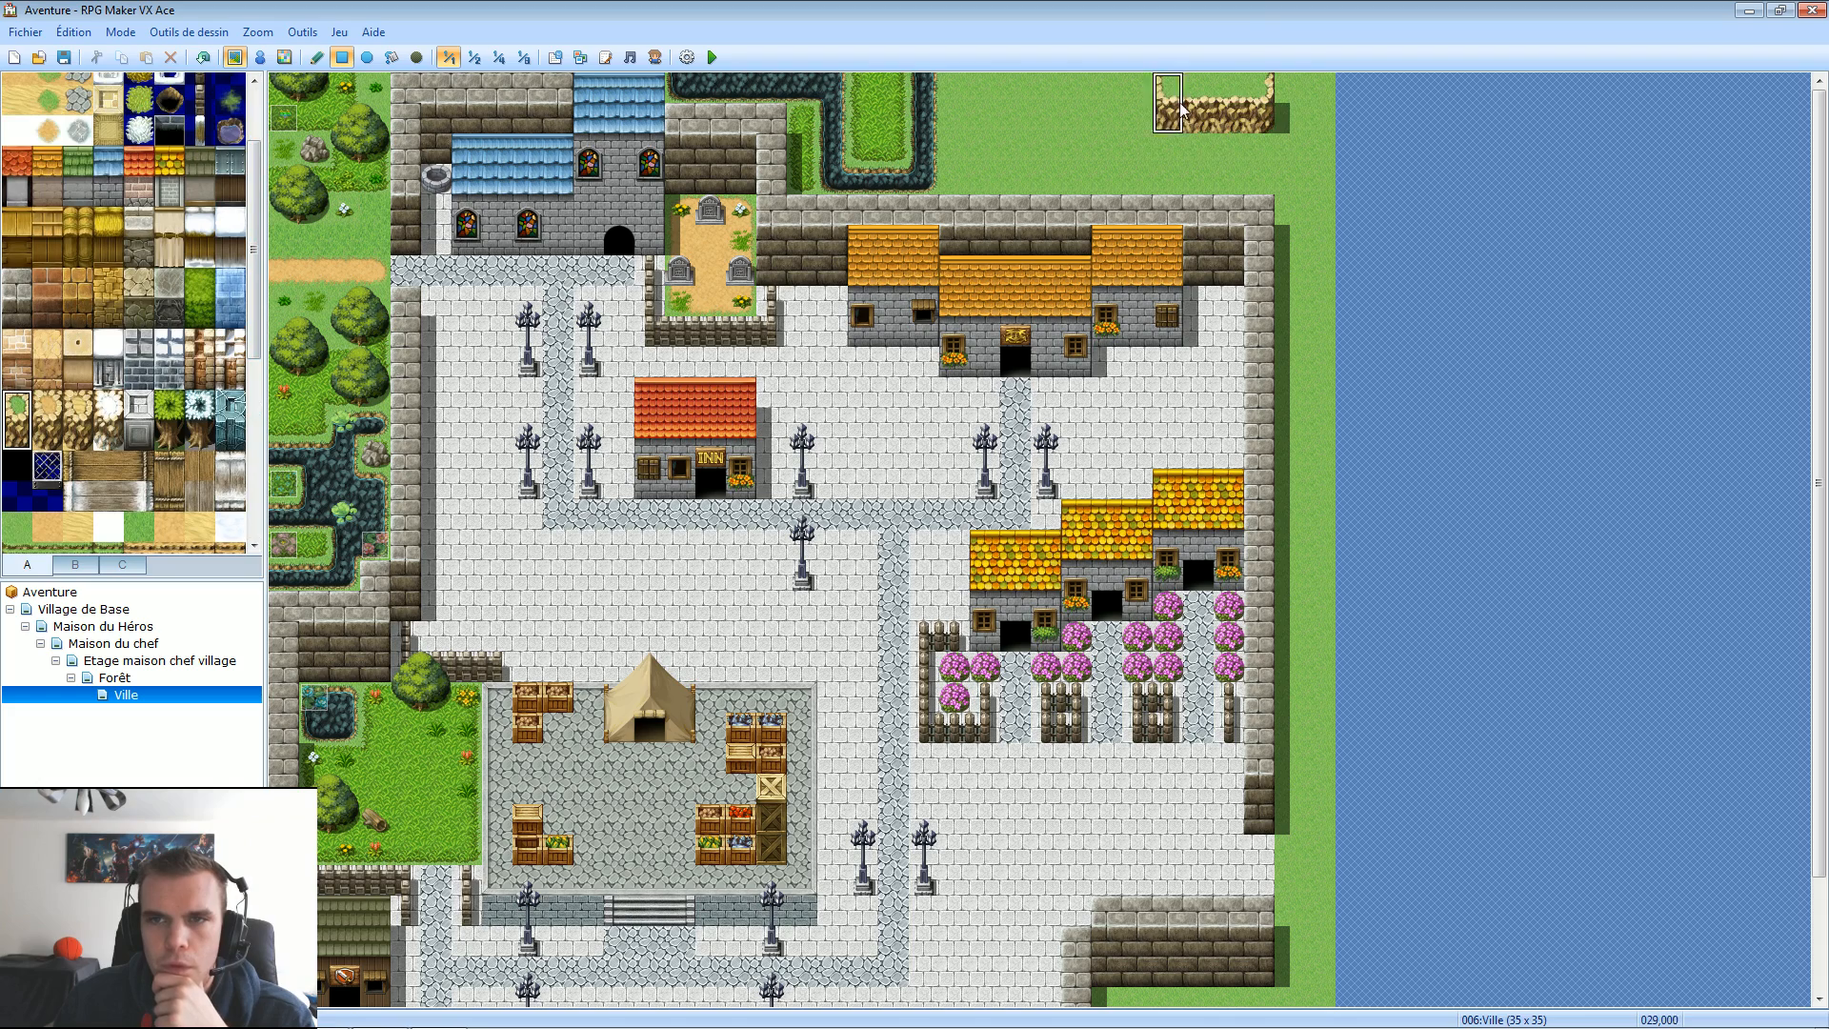
pyautogui.click(17, 405)
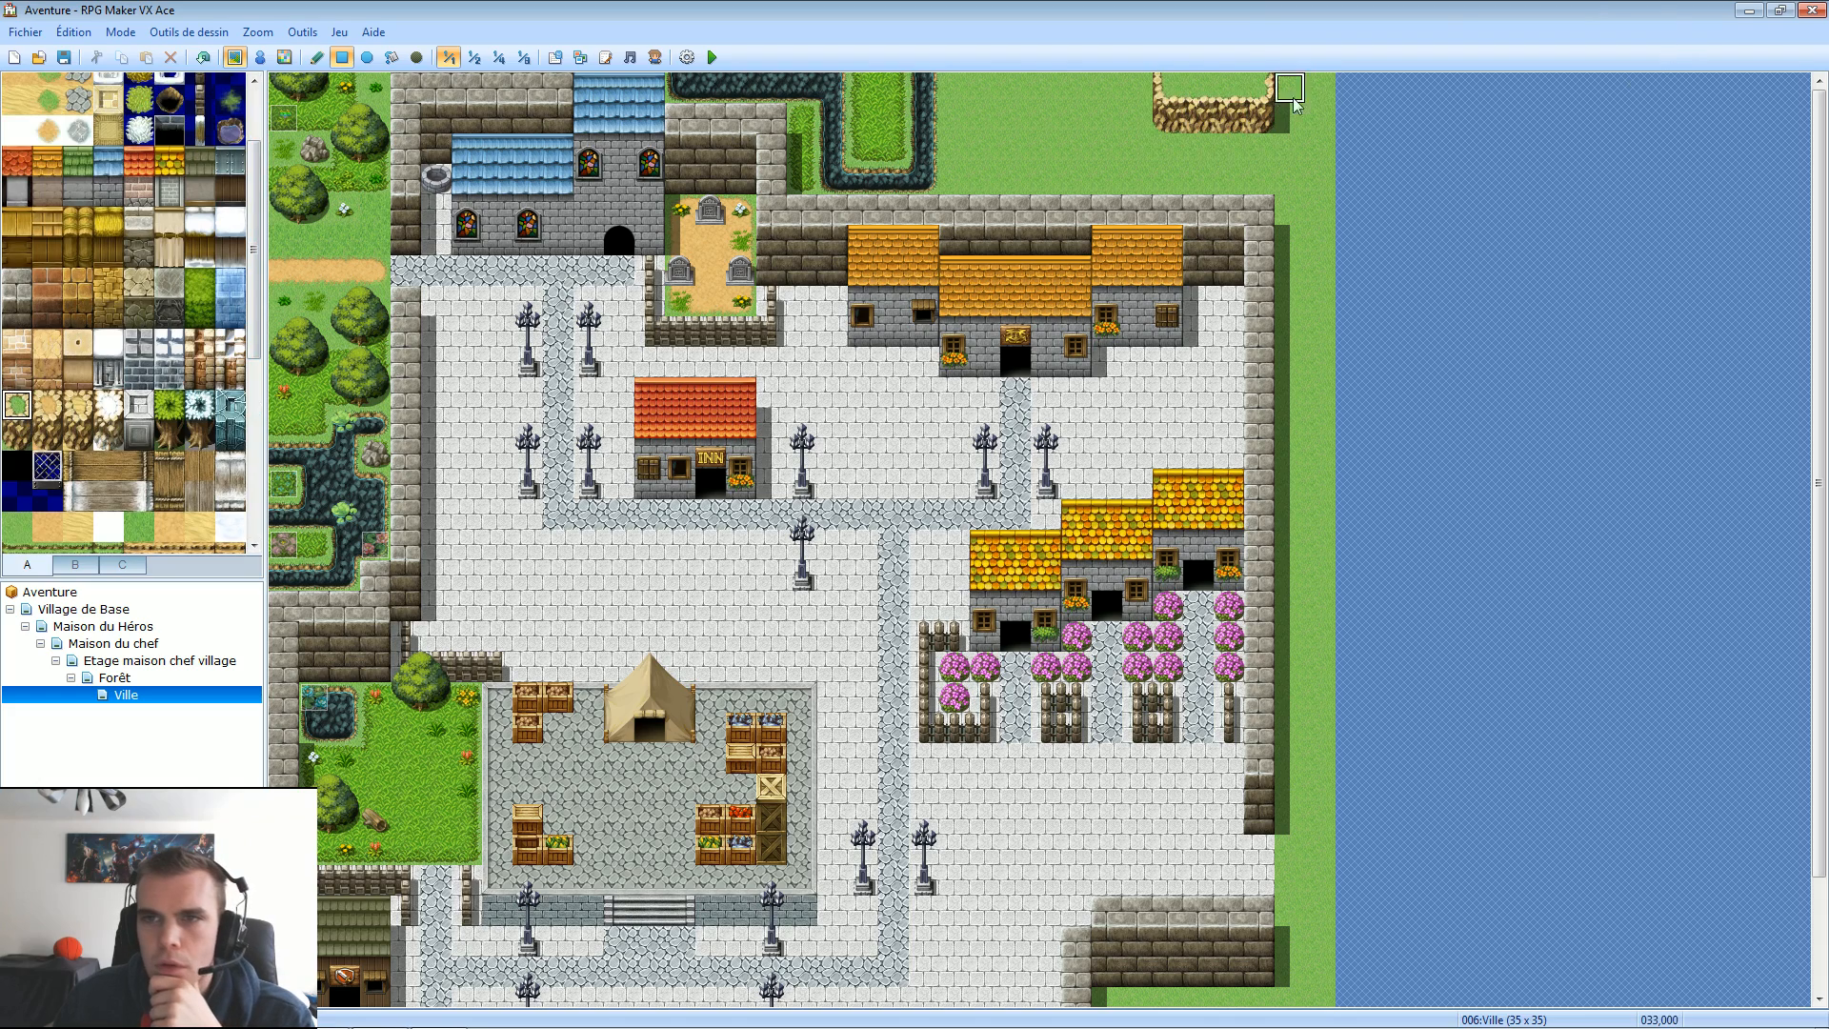
pyautogui.moveTo(1291, 118)
pyautogui.mouseDown()
pyautogui.moveTo(1321, 152)
pyautogui.moveTo(1322, 96)
pyautogui.moveTo(1305, 88)
pyautogui.mouseUp()
pyautogui.click(18, 436)
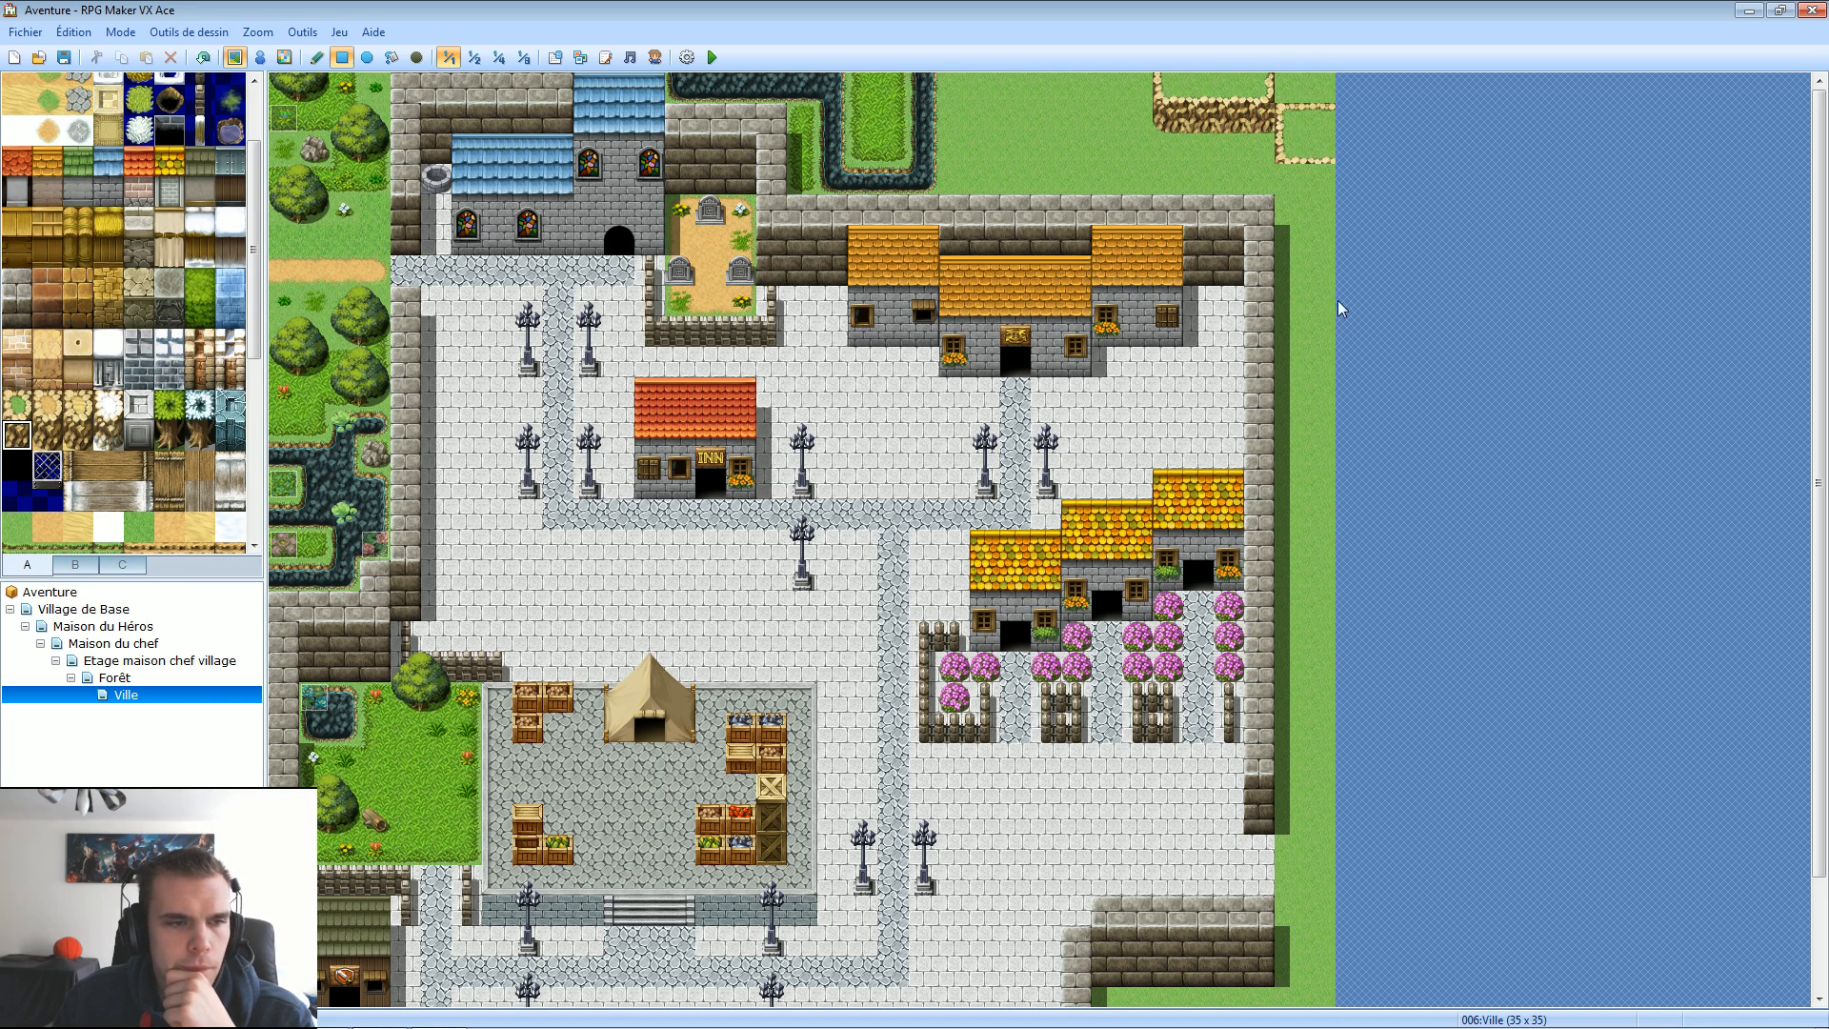
pyautogui.click(1319, 178)
pyautogui.click(1294, 186)
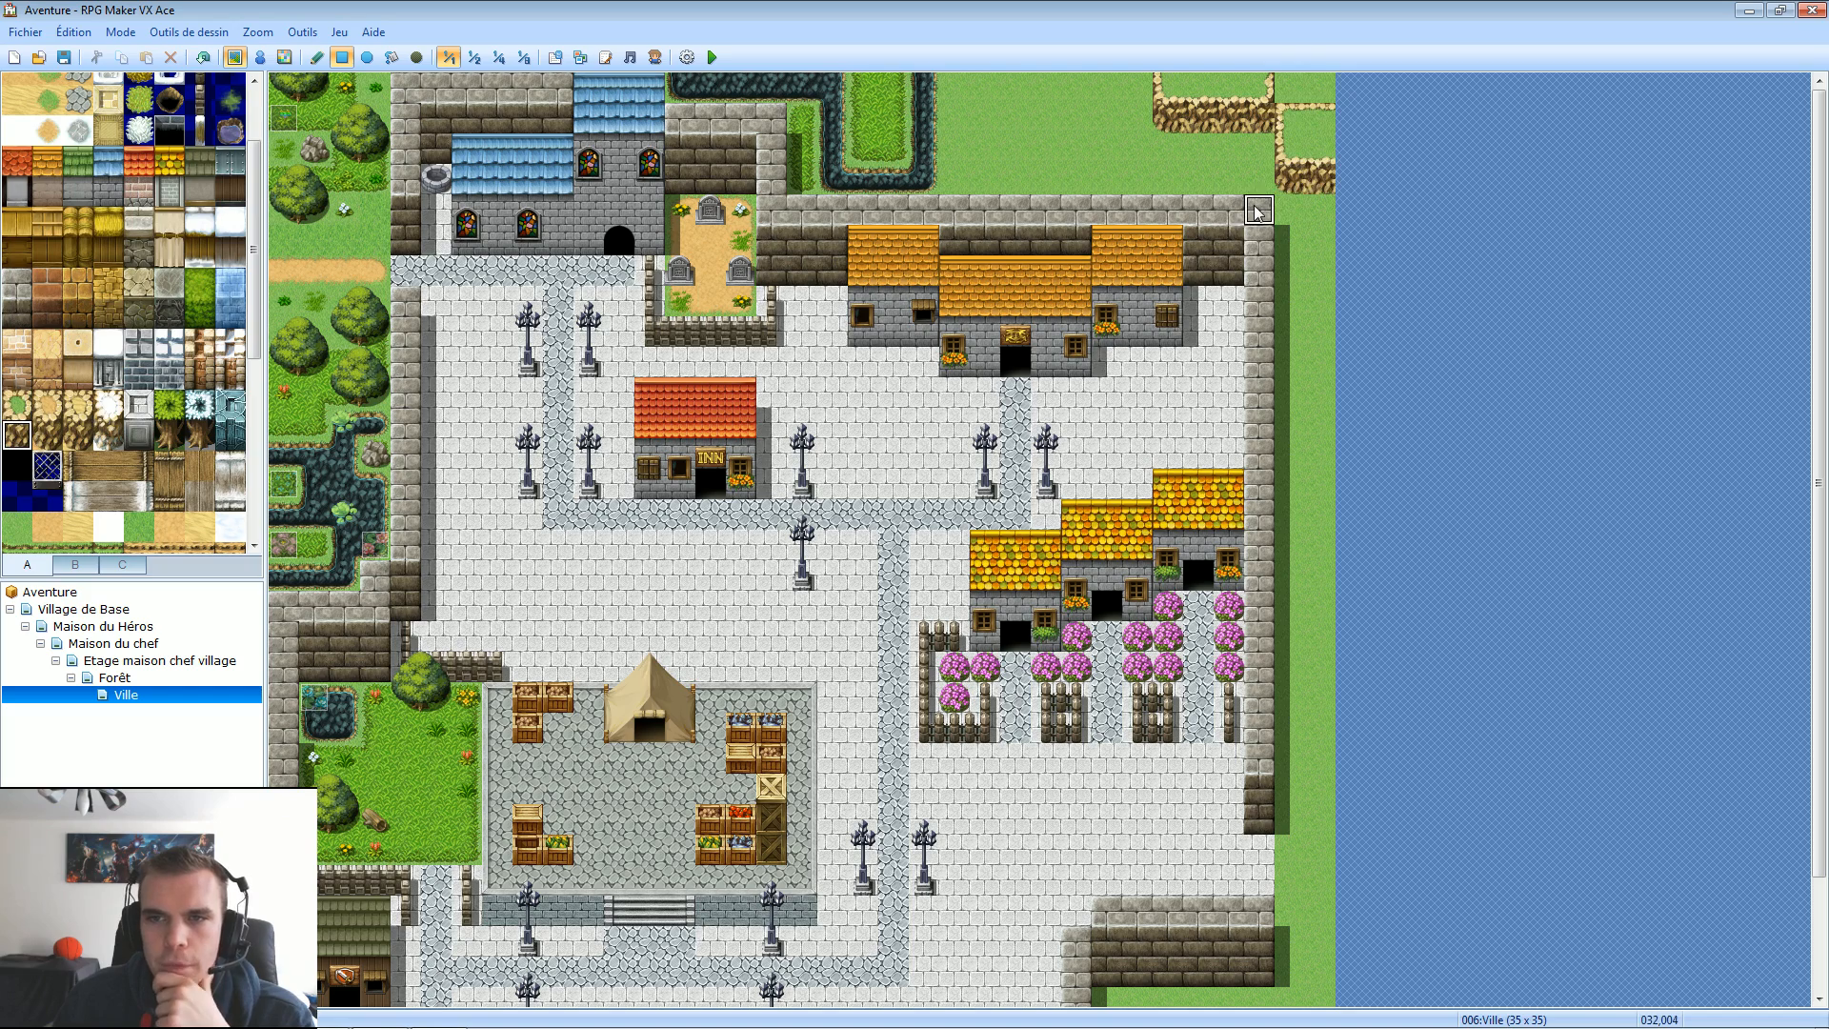
# Cover the grass between the water channel and the cliffs with yellowish grass, and place two dry sprigs on it.
pyautogui.click(148, 103)
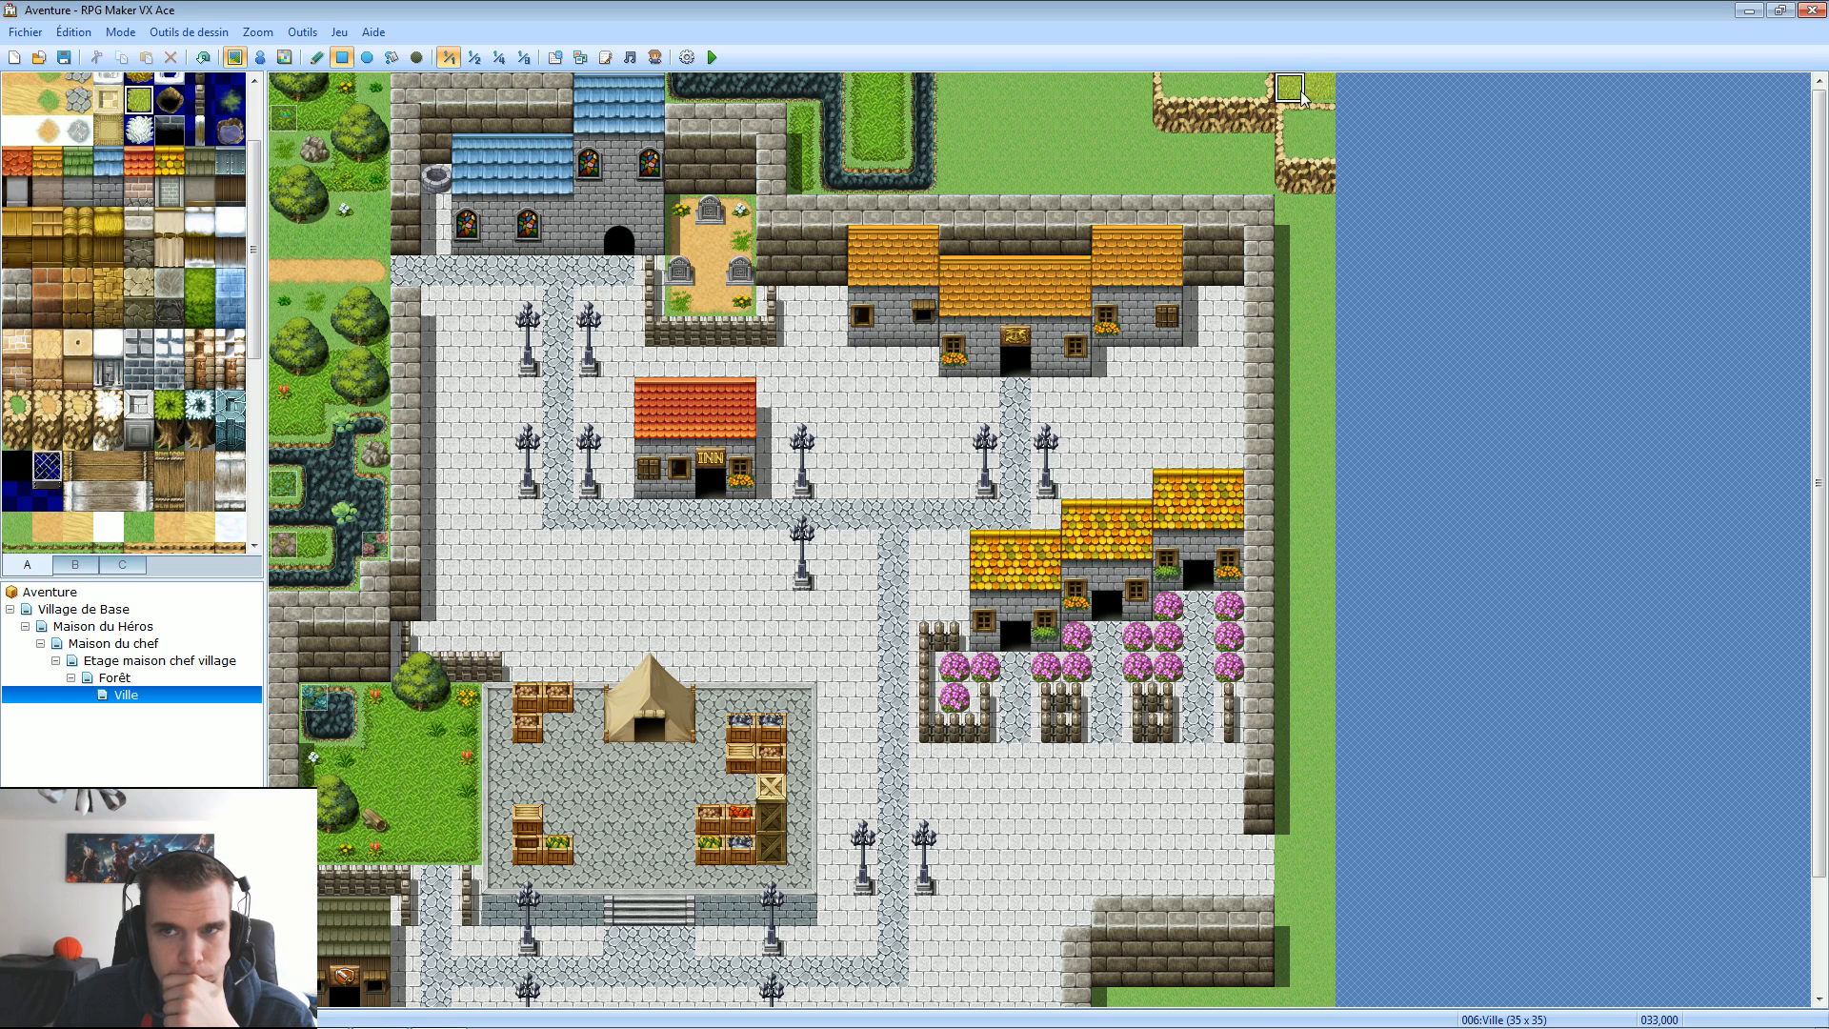
pyautogui.moveTo(1141, 84)
pyautogui.mouseDown()
pyautogui.moveTo(972, 174)
pyautogui.moveTo(1202, 174)
pyautogui.mouseUp()
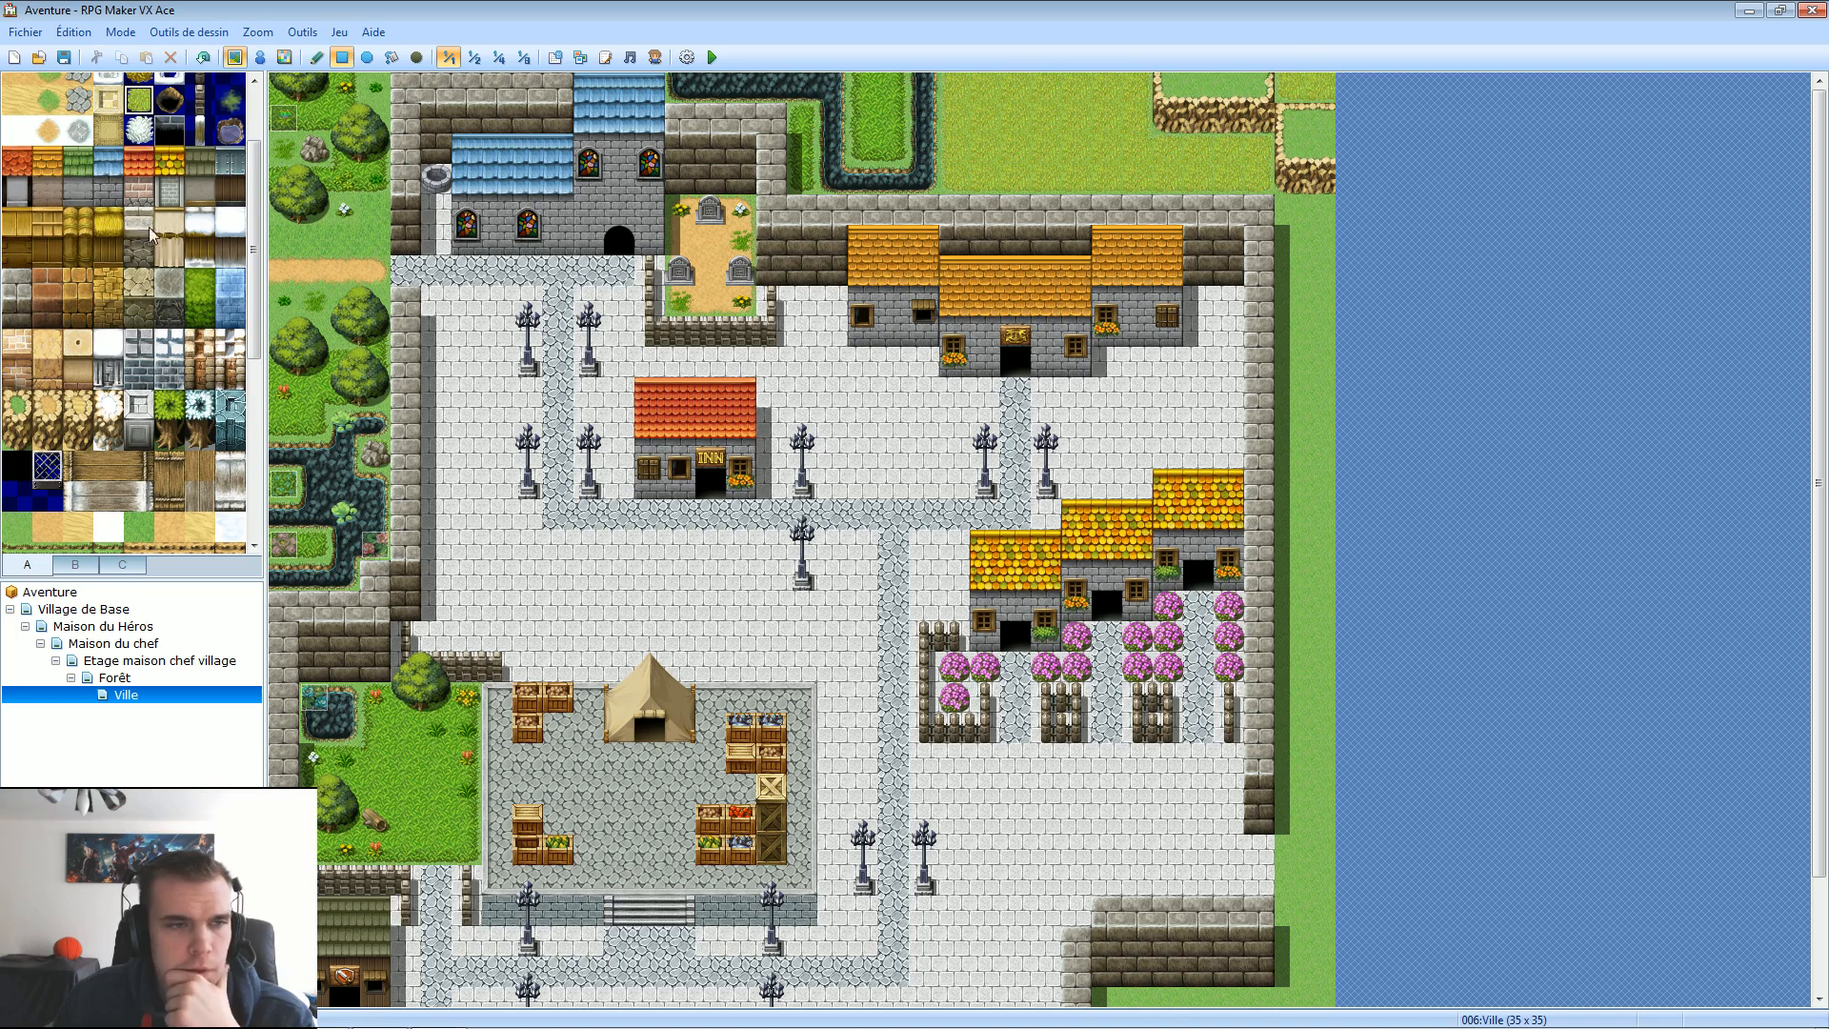
pyautogui.click(75, 564)
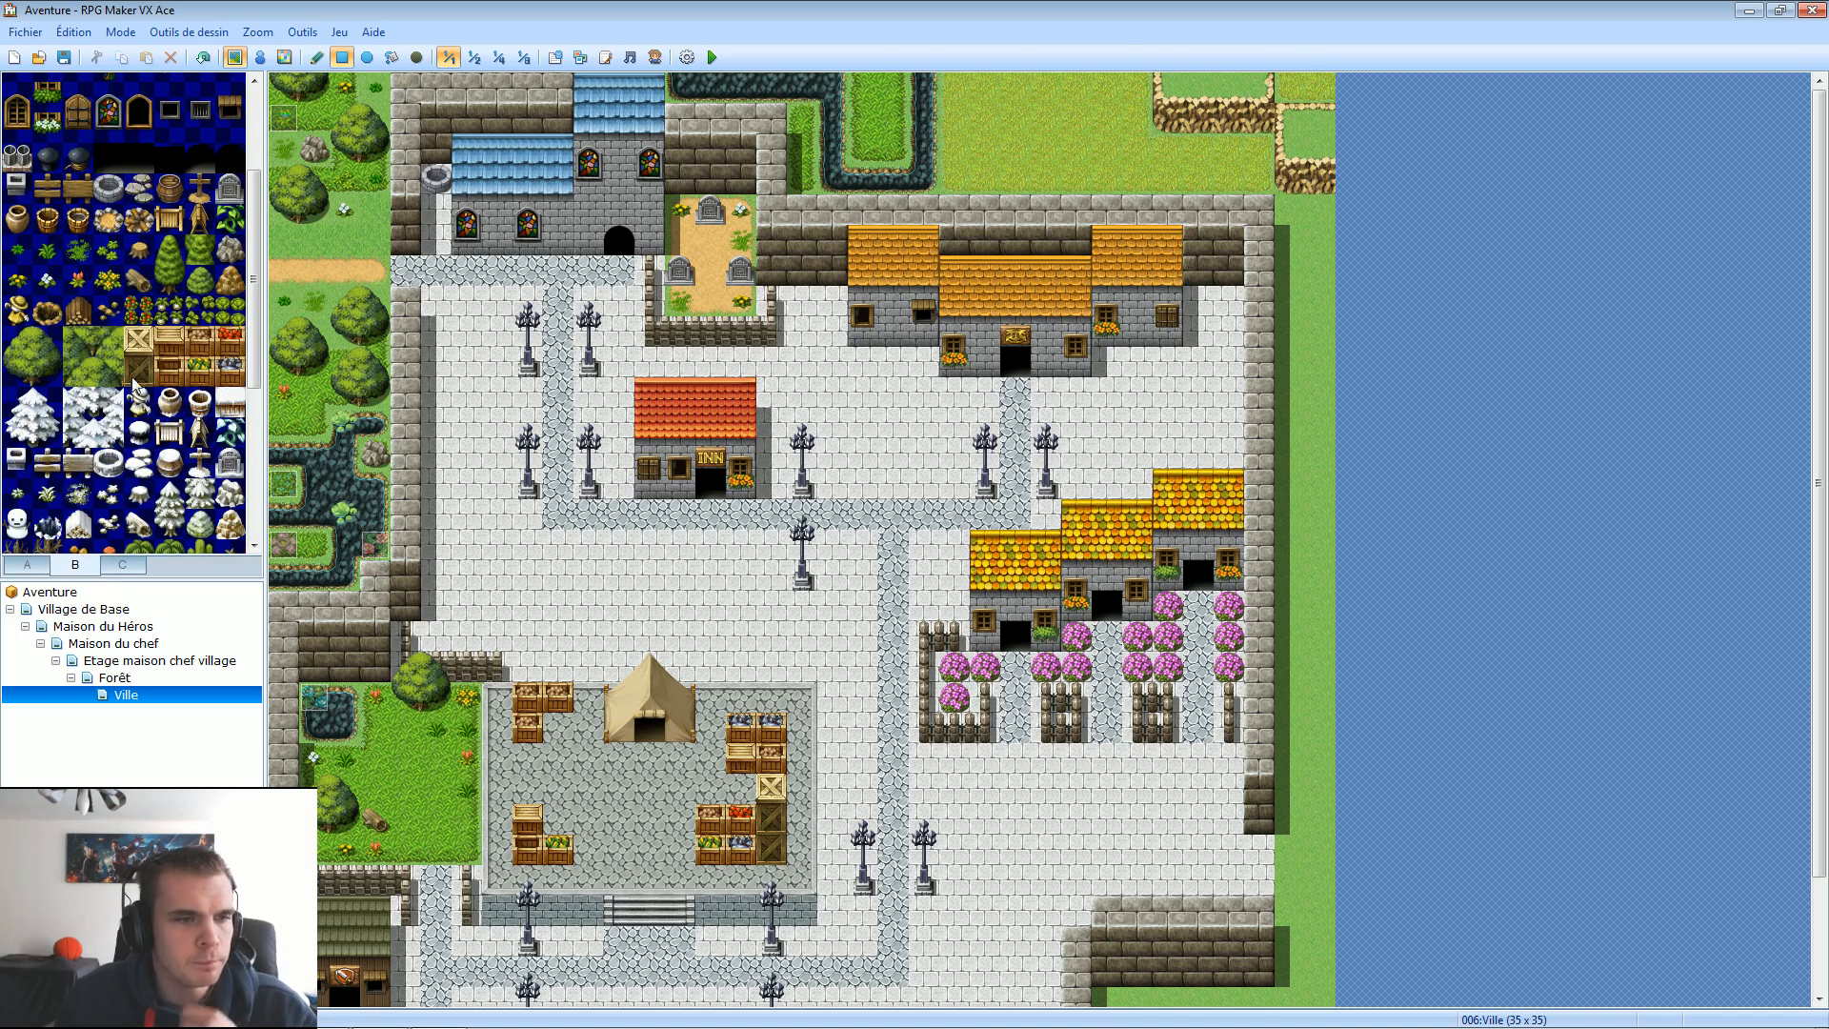
pyautogui.click(109, 309)
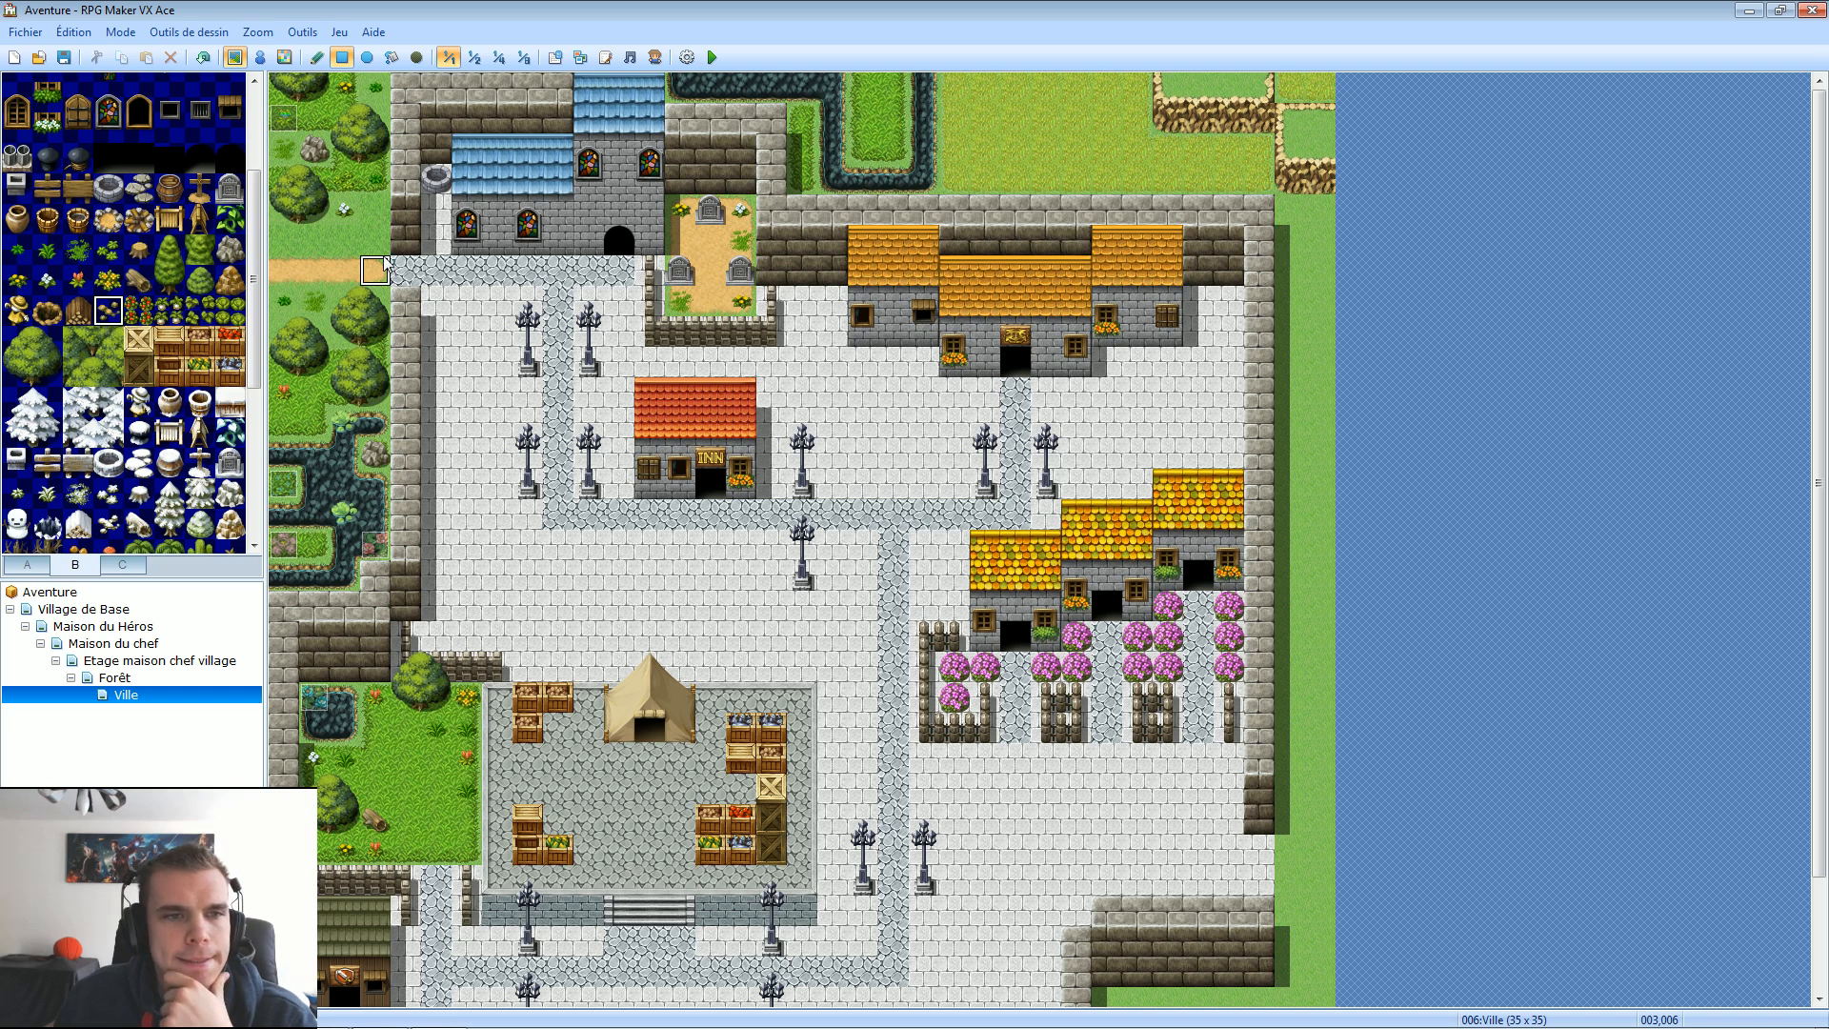
pyautogui.click(1137, 118)
pyautogui.click(986, 178)
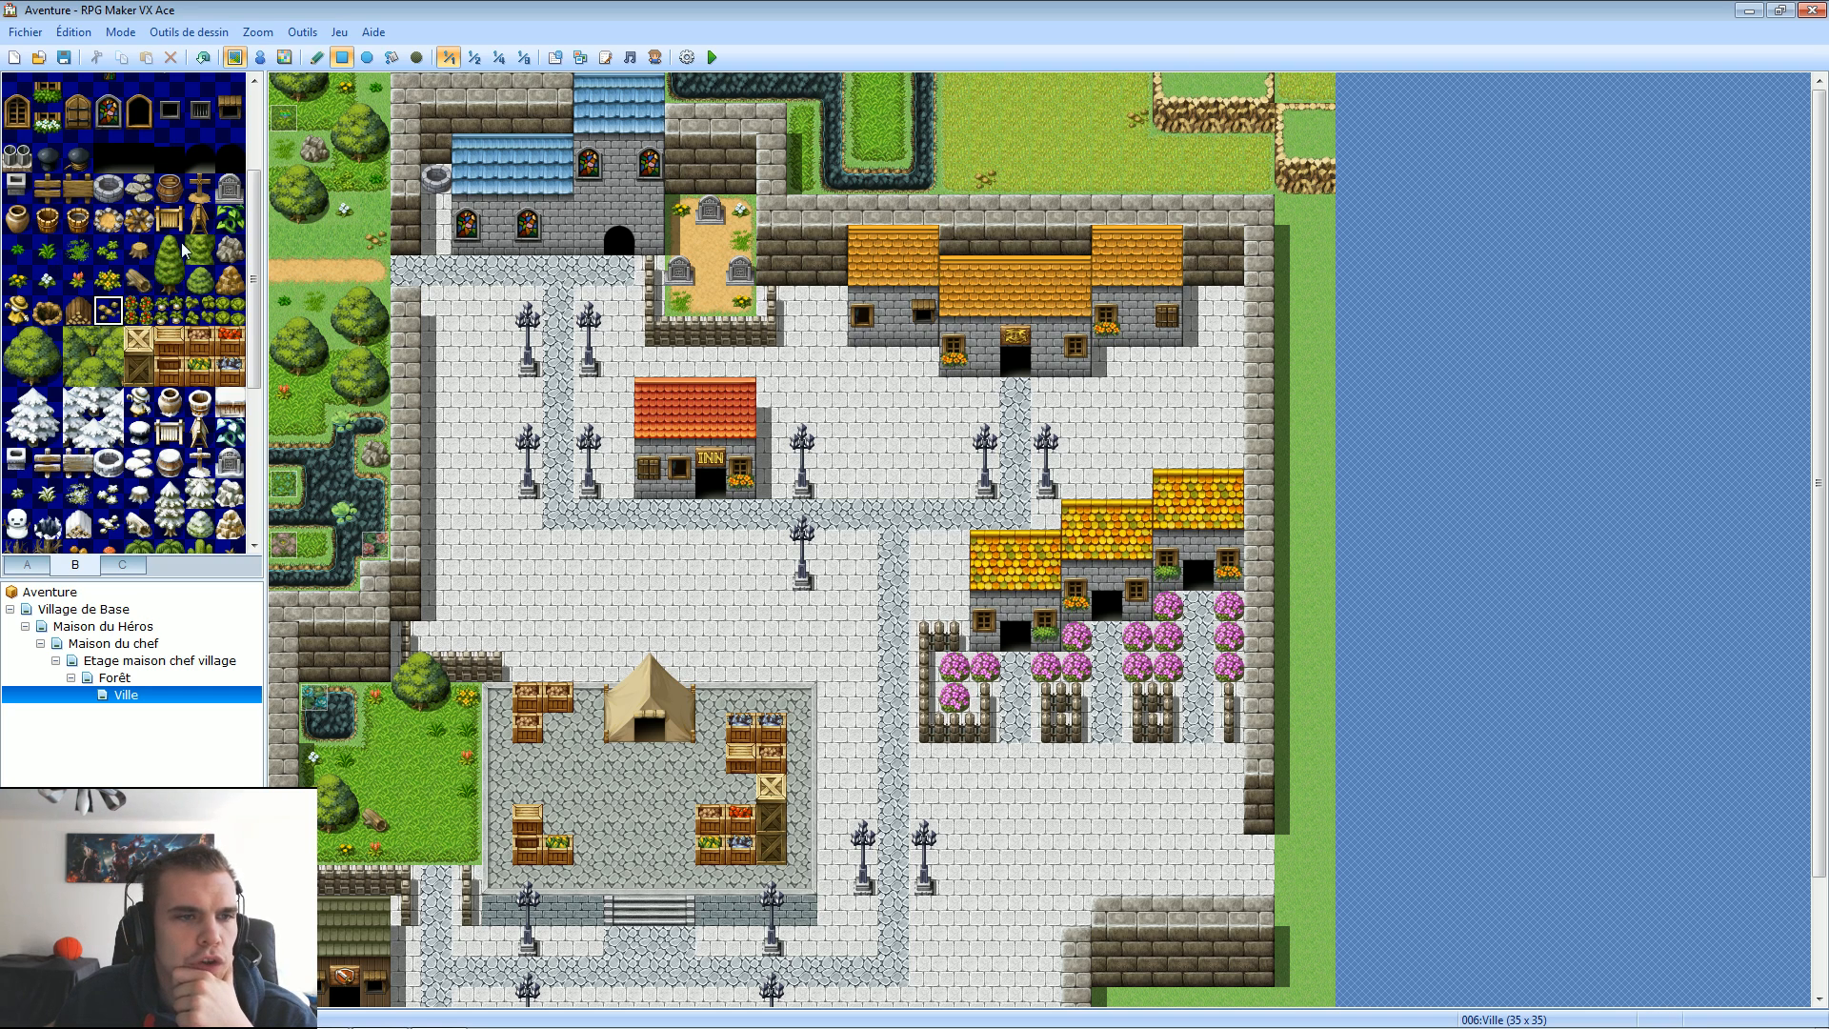
# Place a grey rock in the corner at the foot of the northeast cliffs.
pyautogui.scroll(1, 257, 251)
pyautogui.click(230, 340)
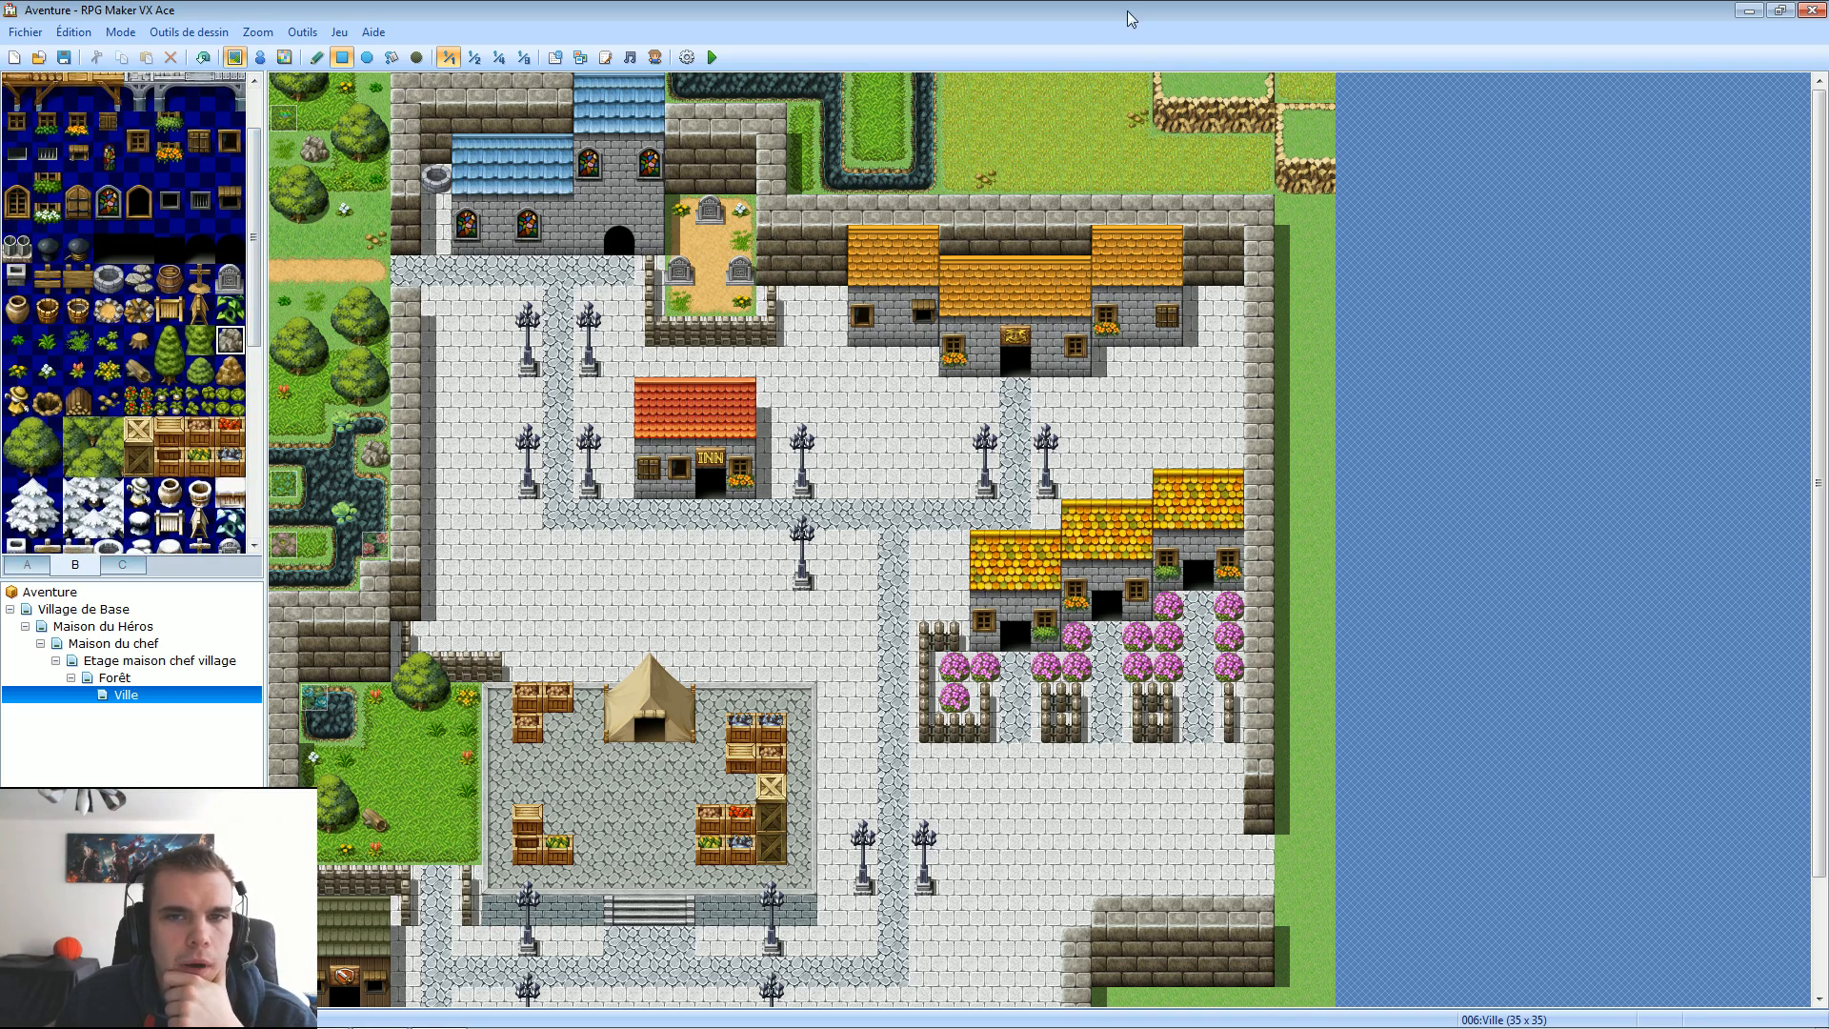
pyautogui.click(1259, 150)
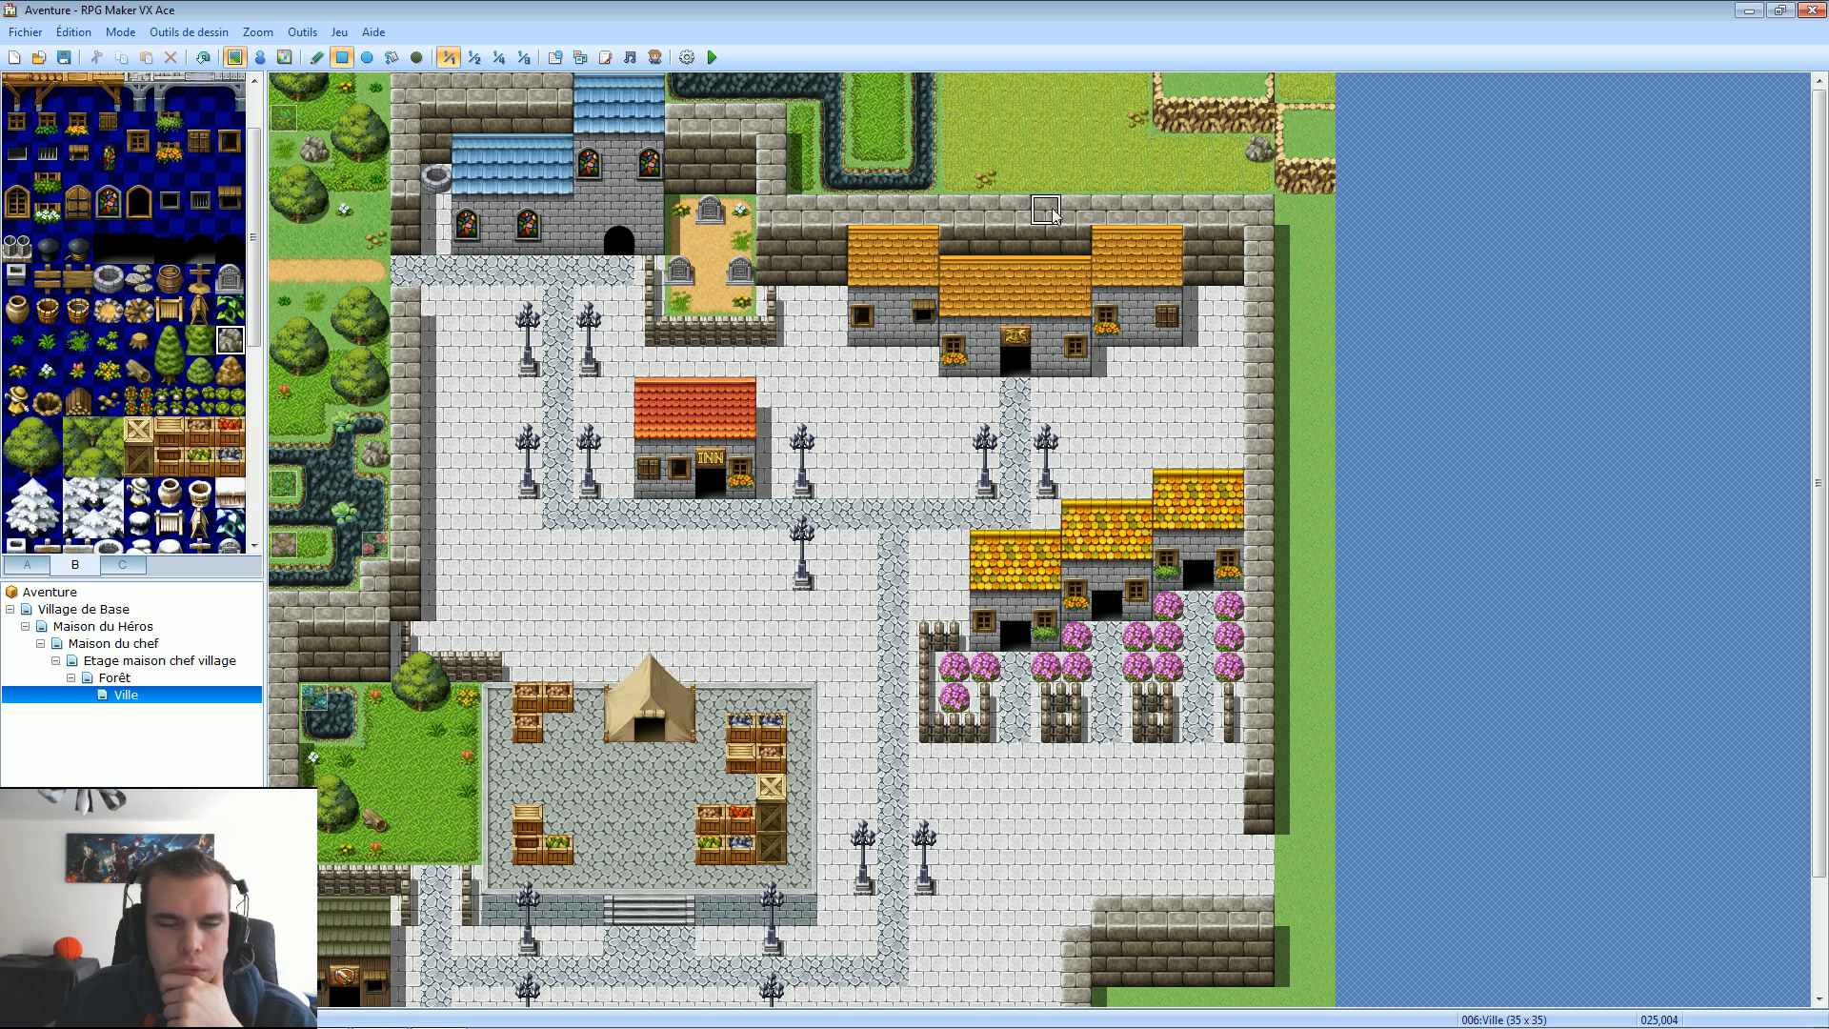
# Plant a round tree east of the water channel, one inside it, and a cut-off one at the map's north edge beside the cliff.
pyautogui.click(181, 368)
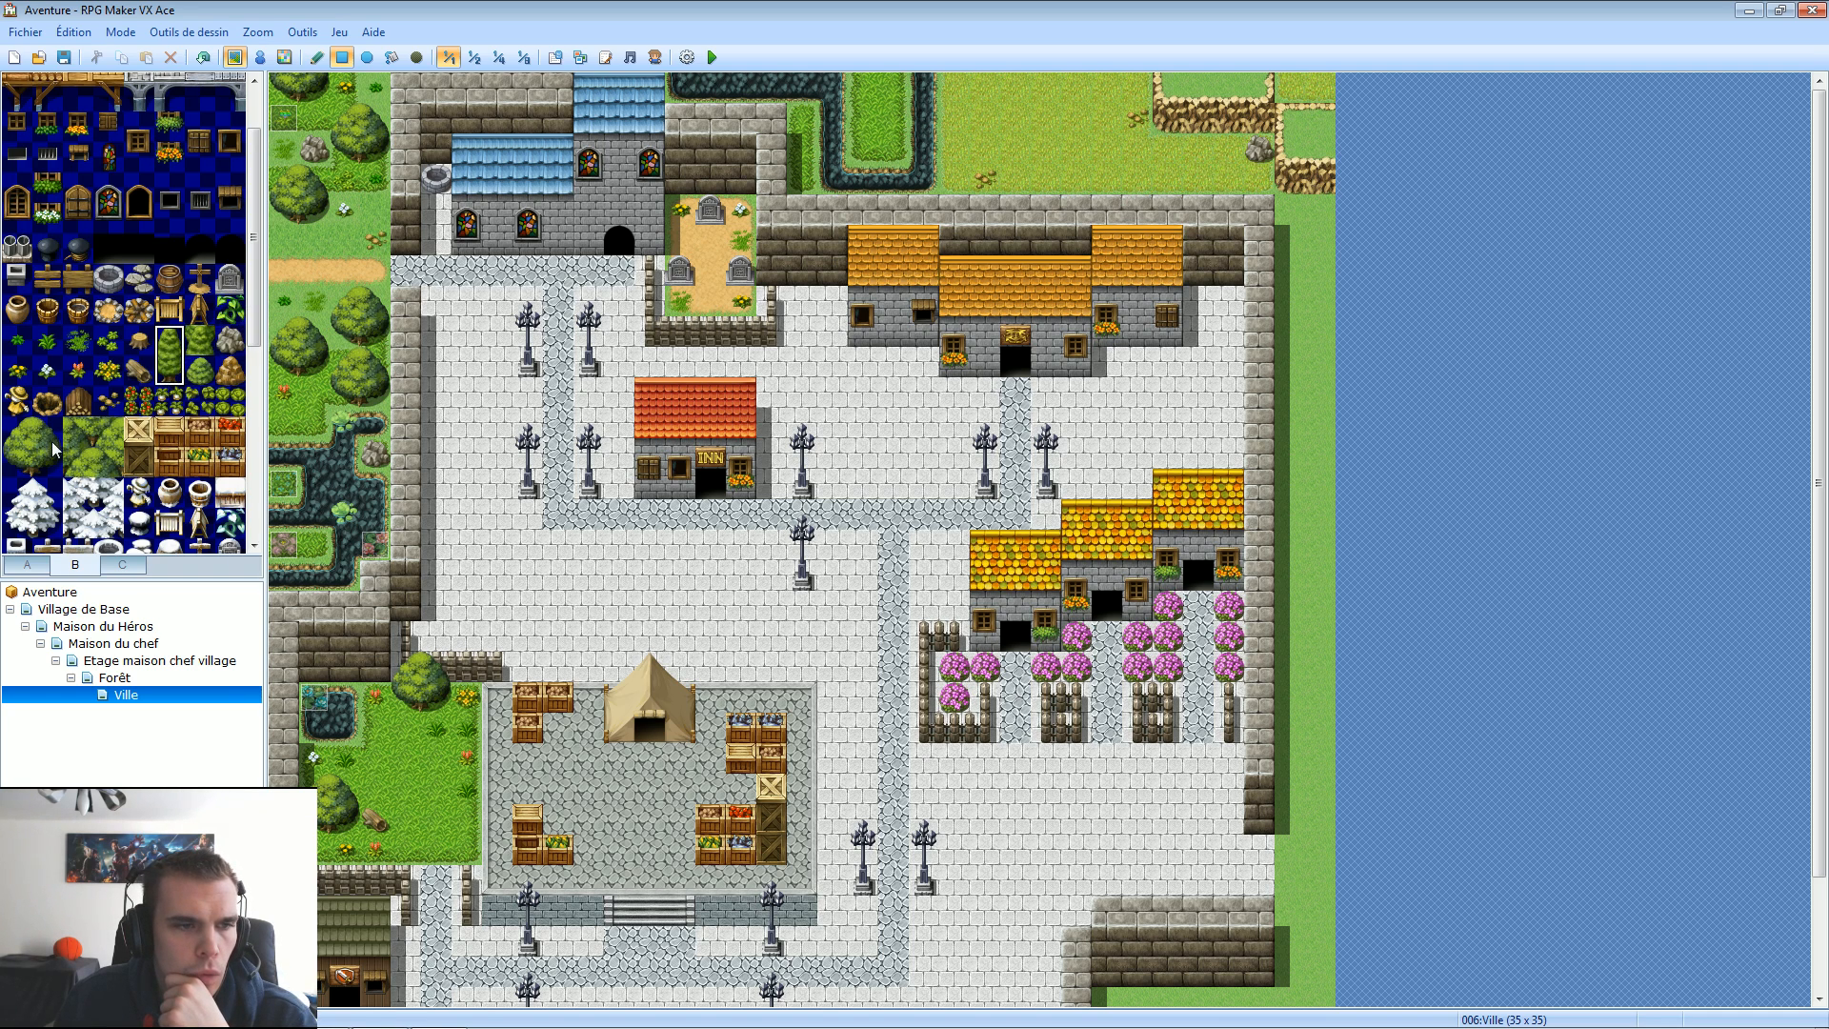
pyautogui.moveTo(19, 430); pyautogui.dragTo(46, 467)
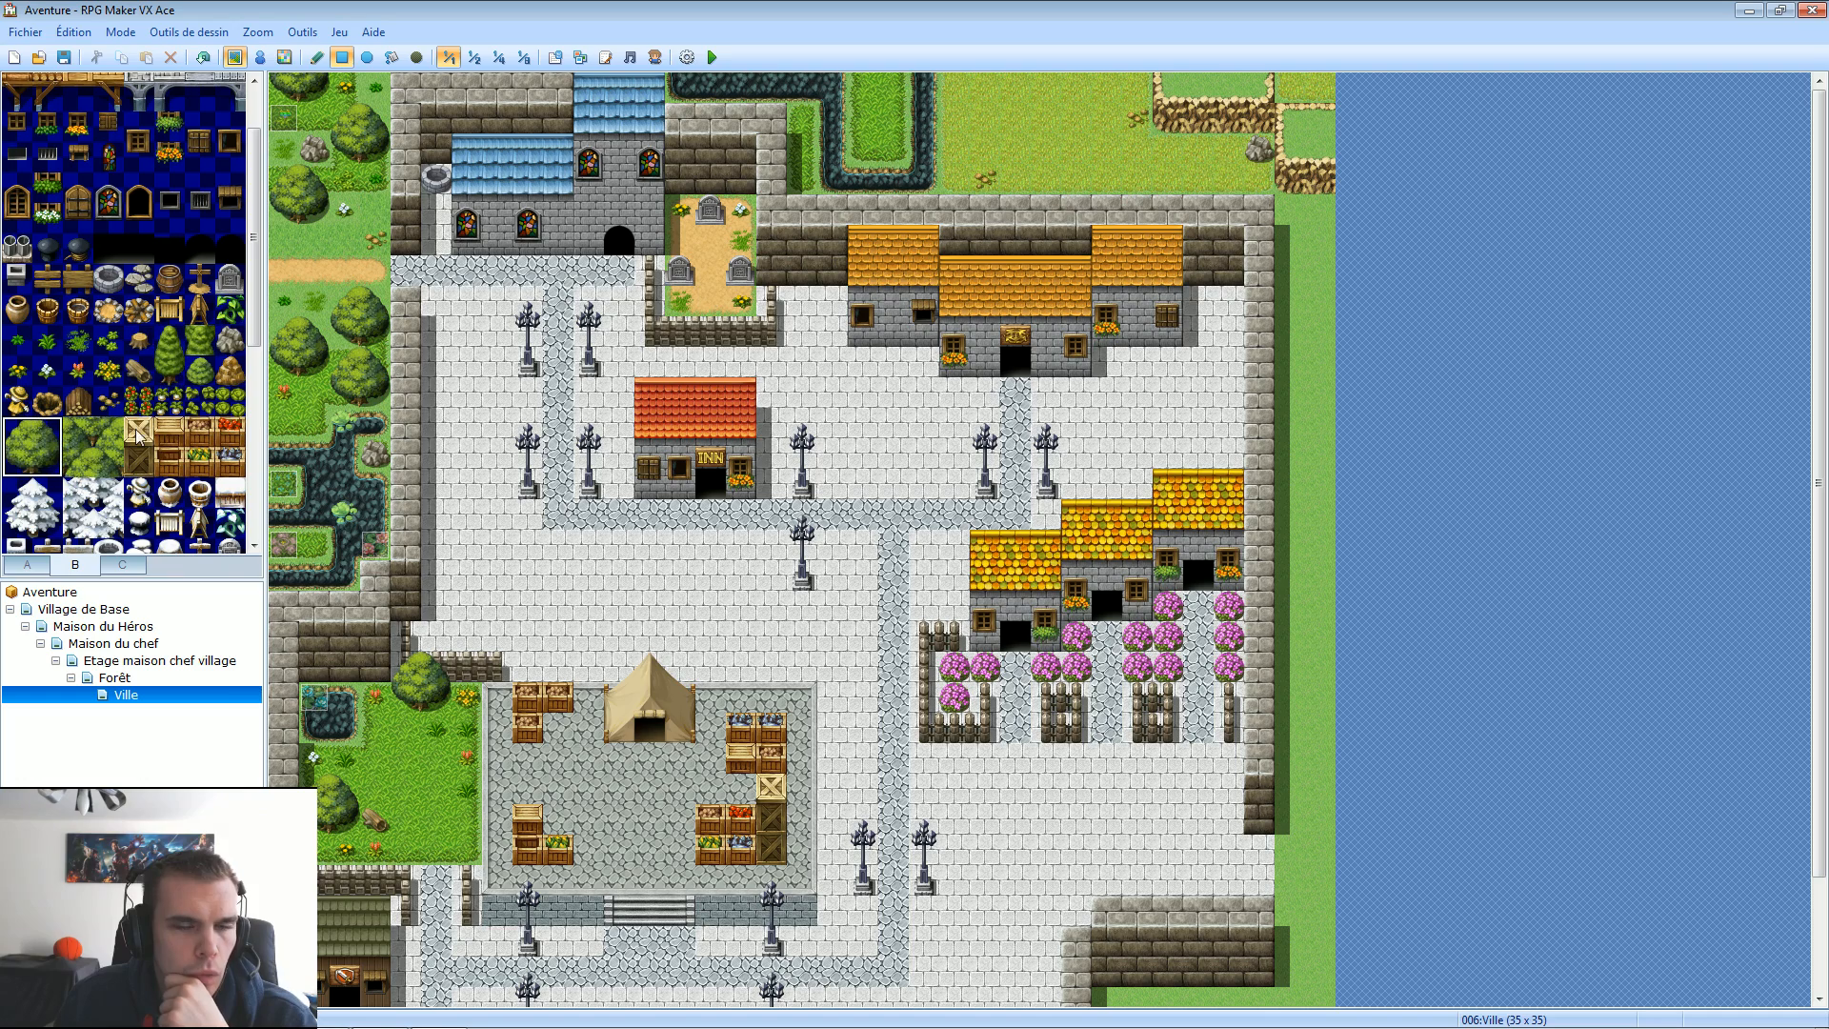
pyautogui.click(976, 103)
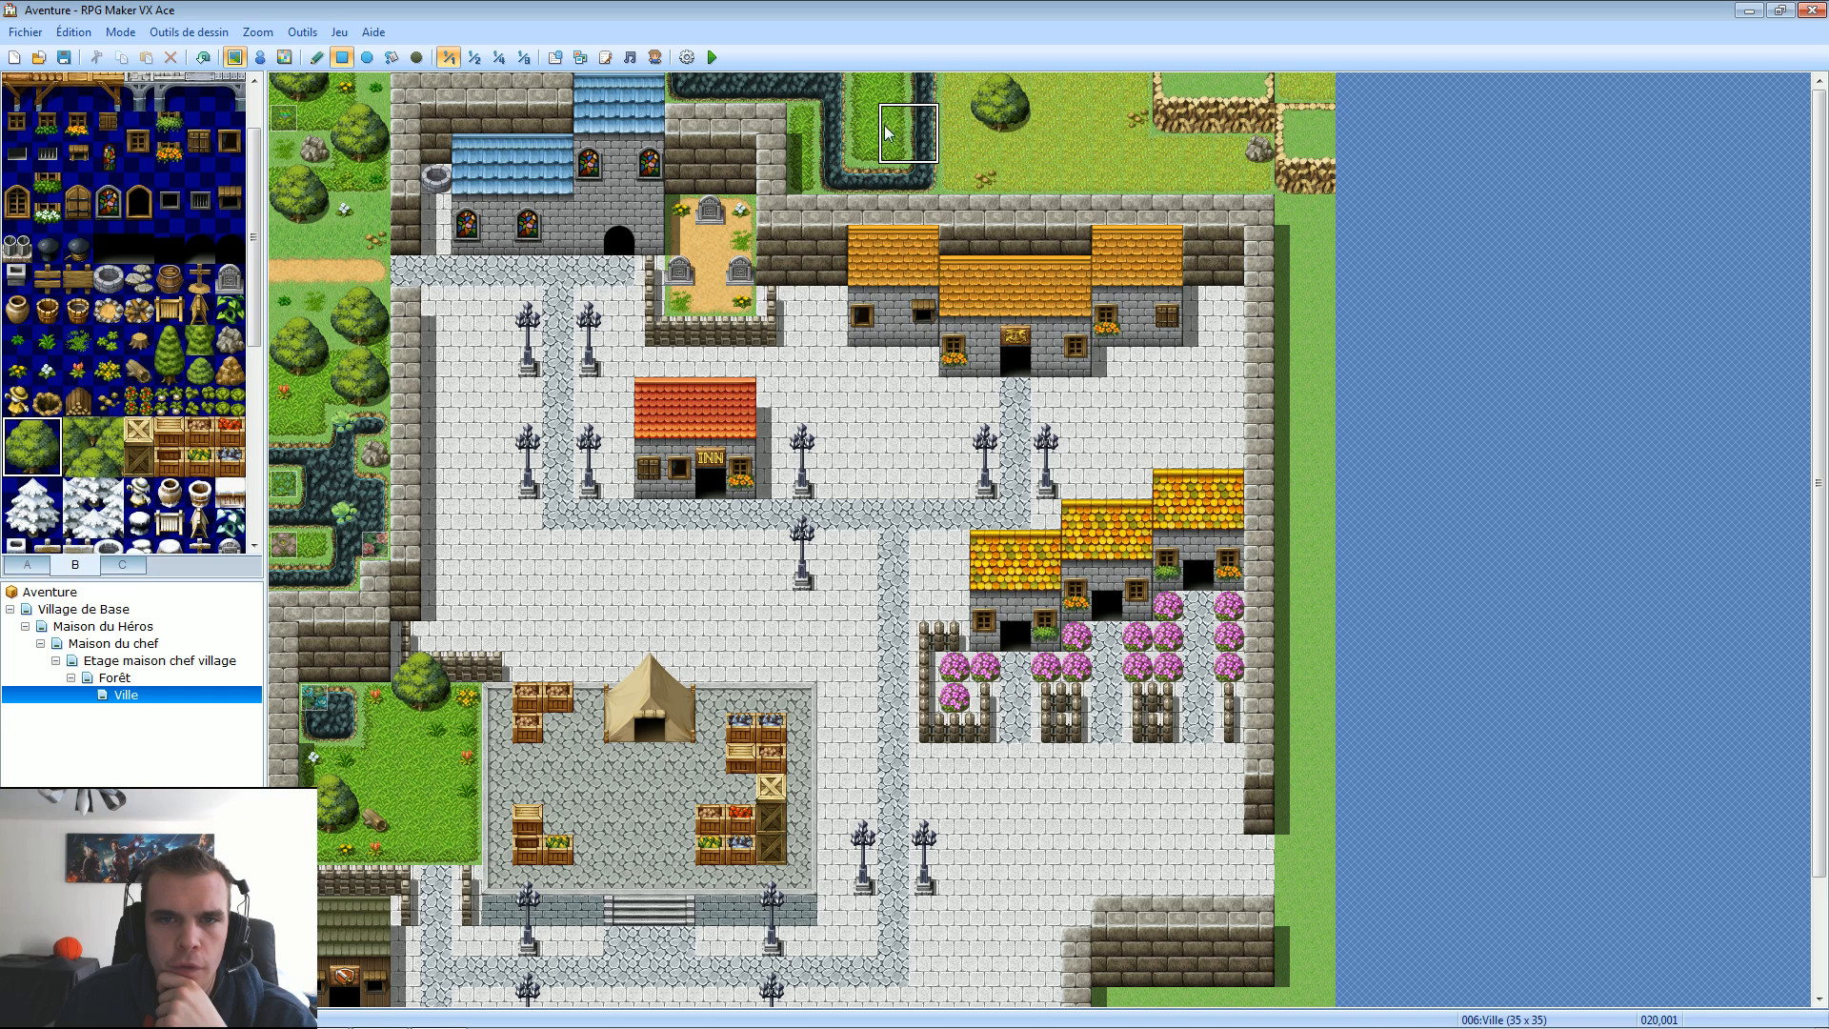
pyautogui.click(855, 131)
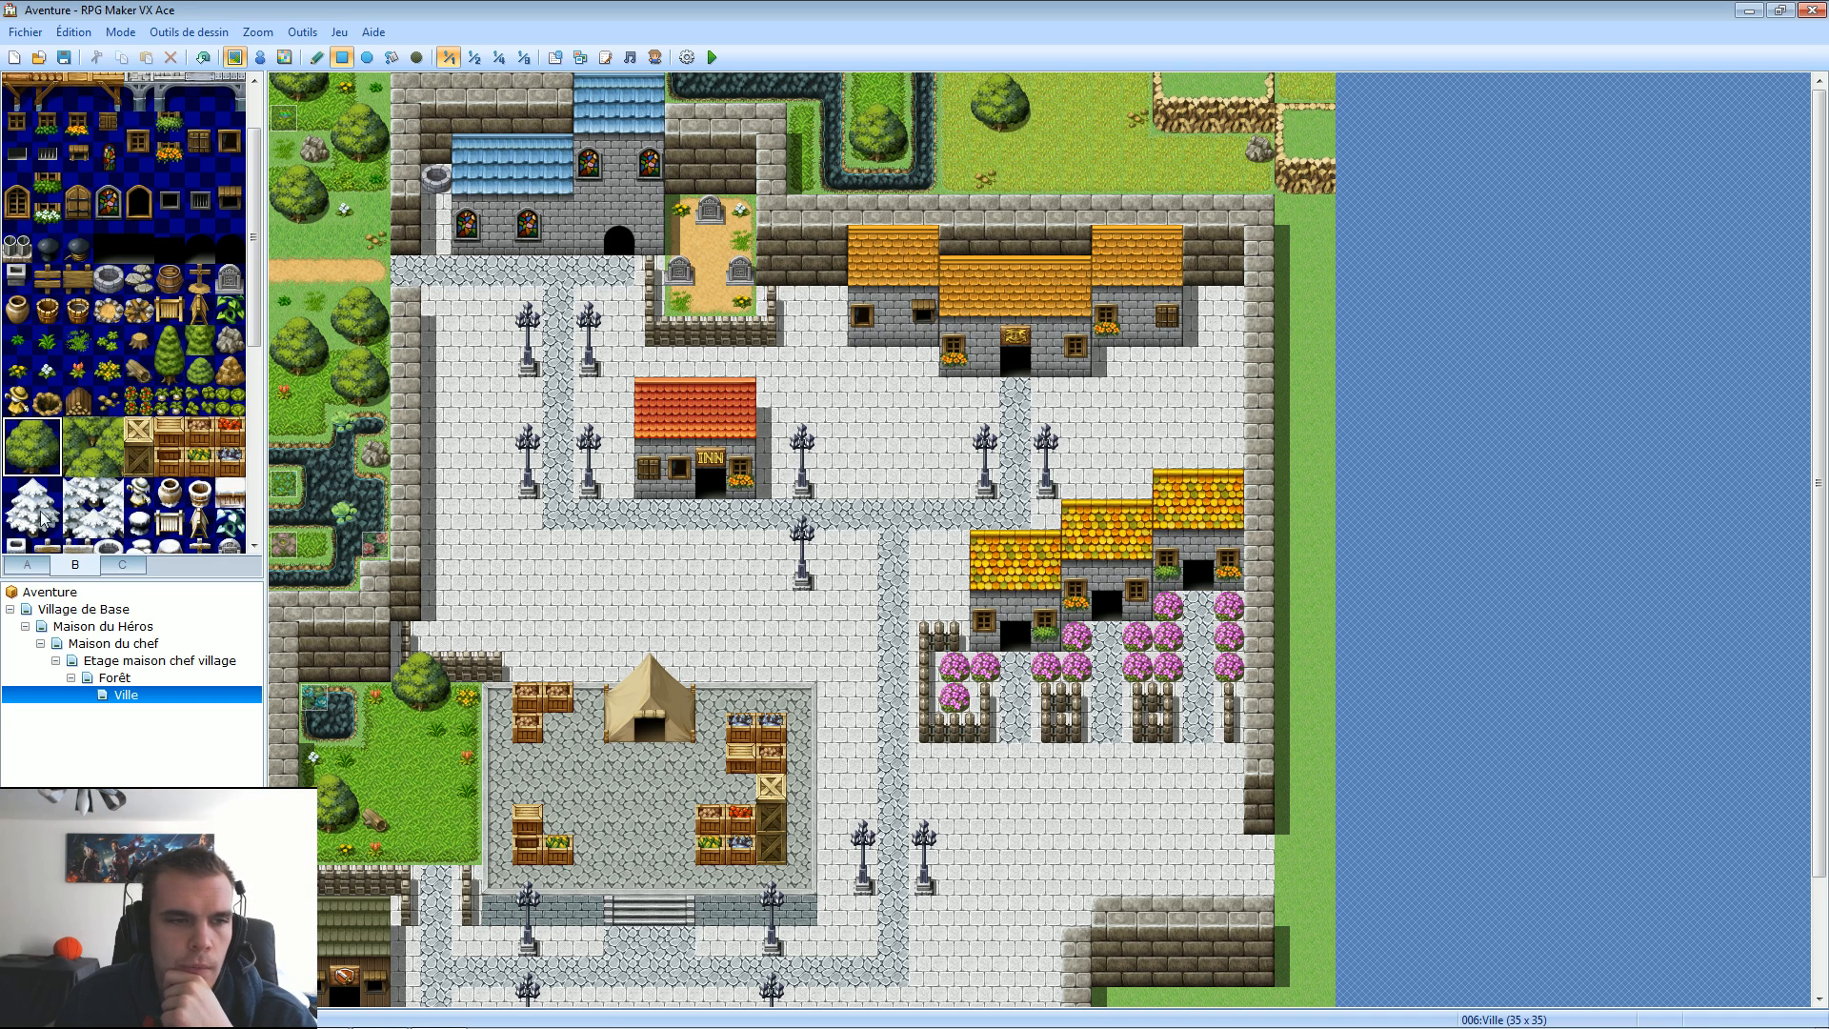
pyautogui.click(42, 462)
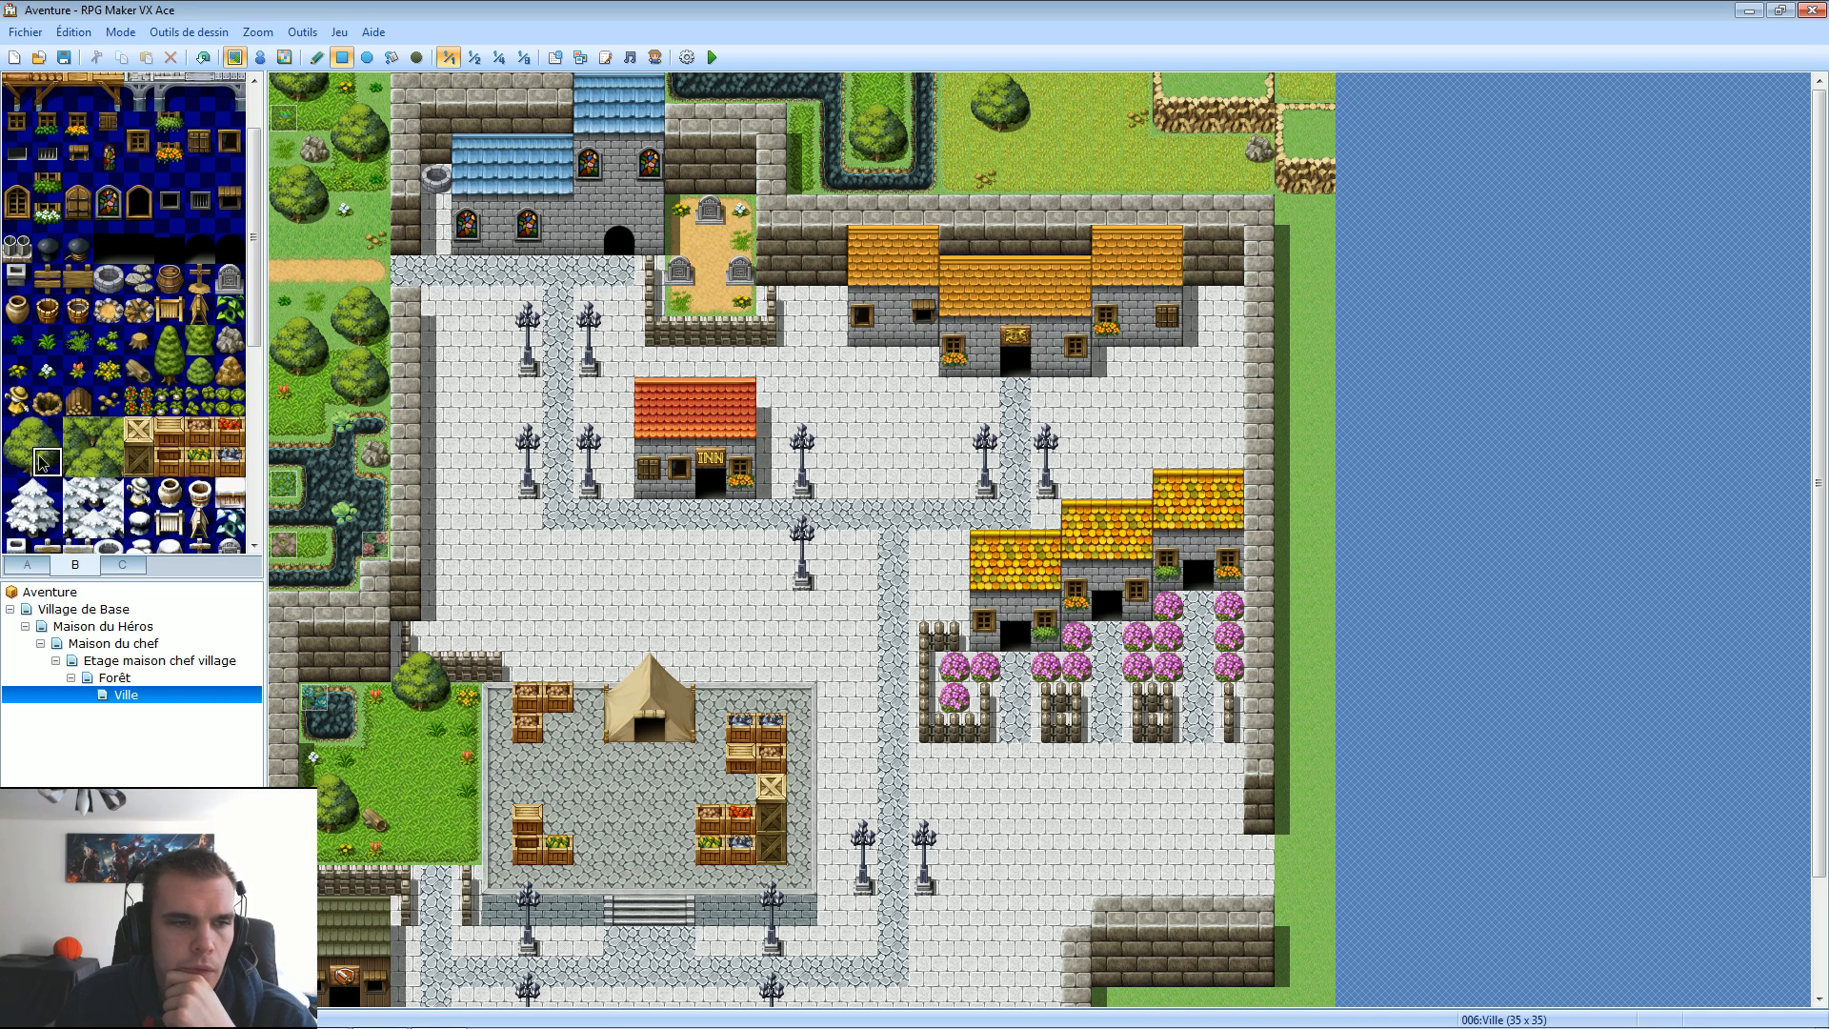
pyautogui.click(1115, 105)
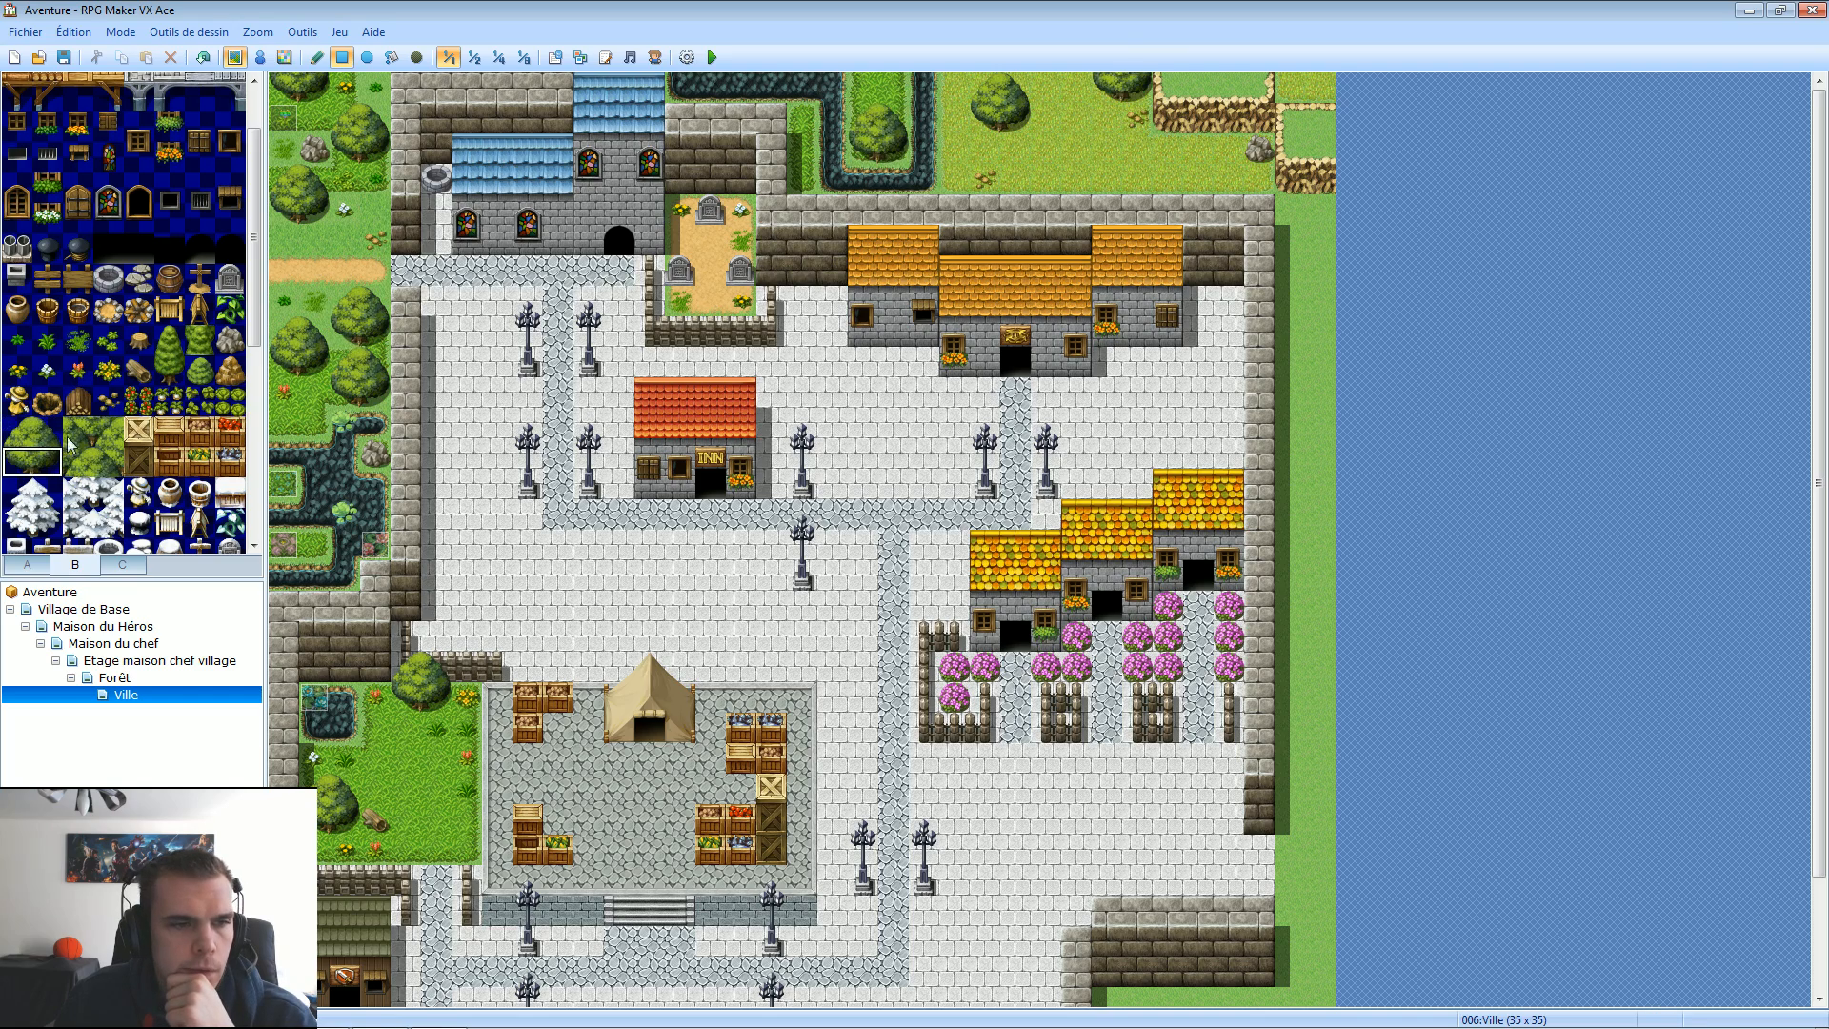
# Build a pair of overlapping round trees on the yellowish grass north of the orange-roofed building, combining dense foliage and single tree tiles.
pyautogui.moveTo(107, 430); pyautogui.dragTo(80, 463)
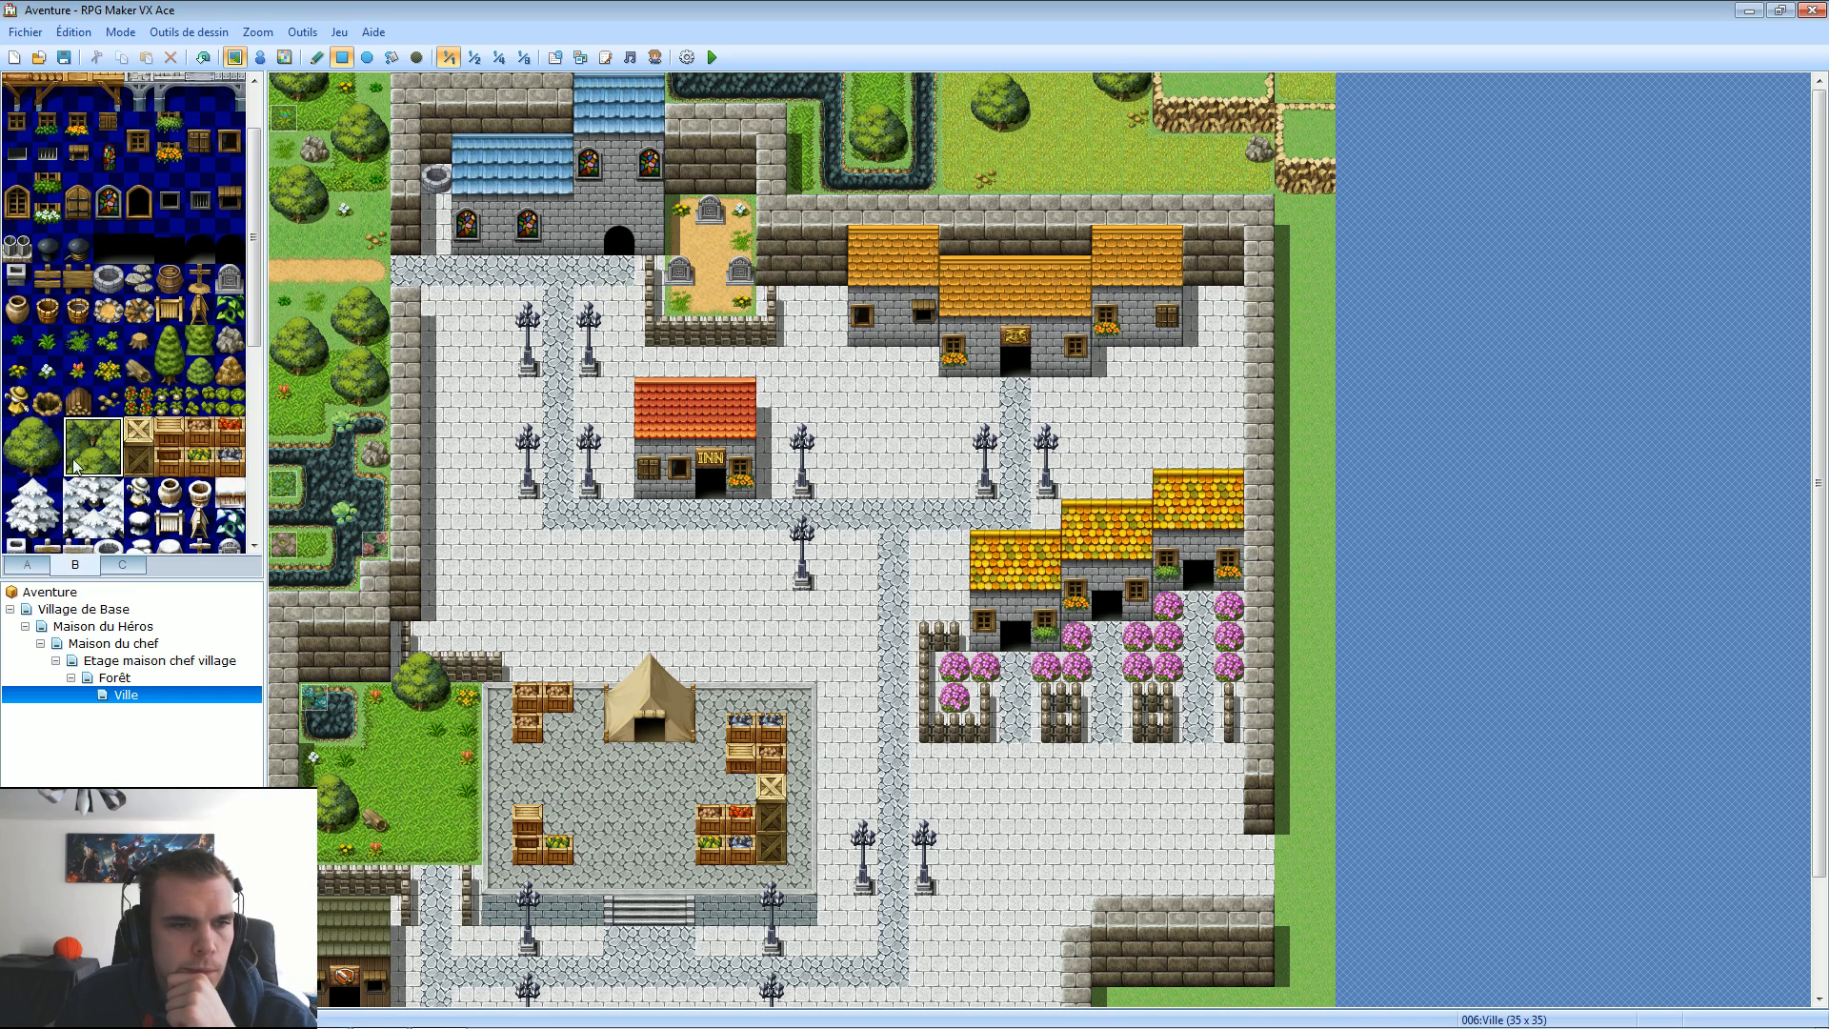
pyautogui.click(1064, 122)
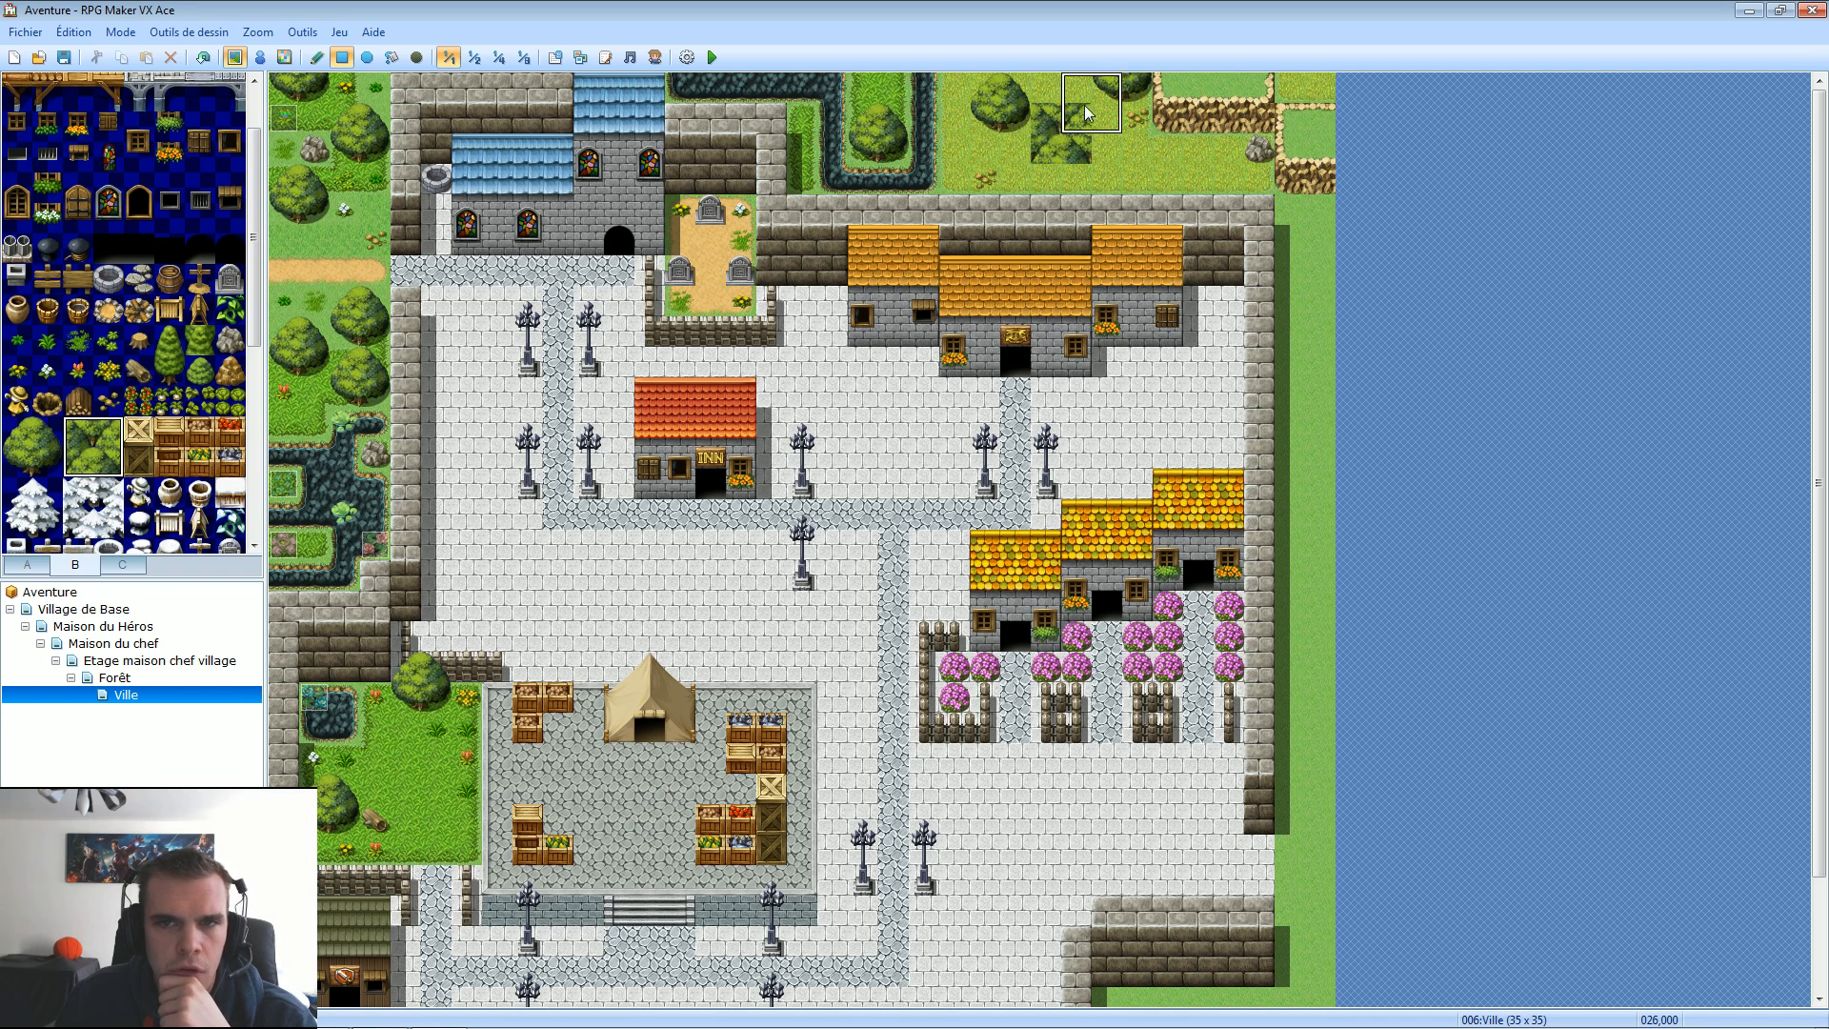
pyautogui.click(17, 431)
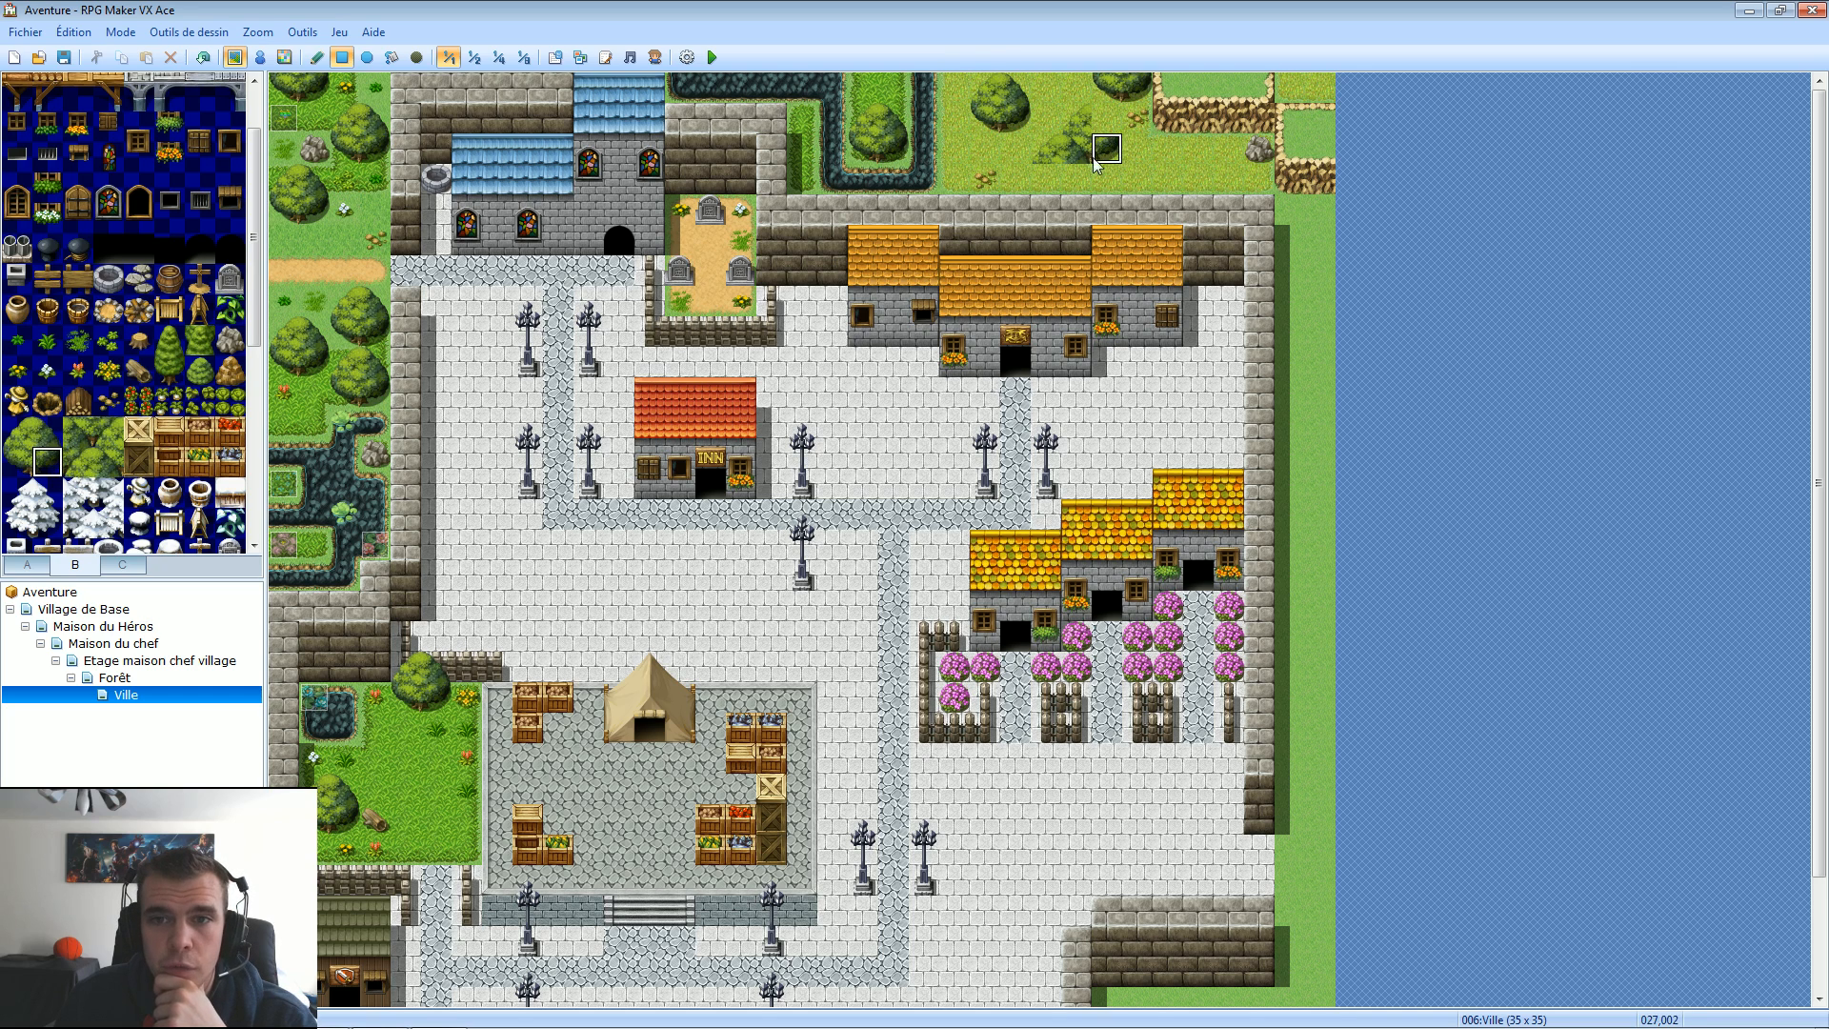
pyautogui.click(45, 433)
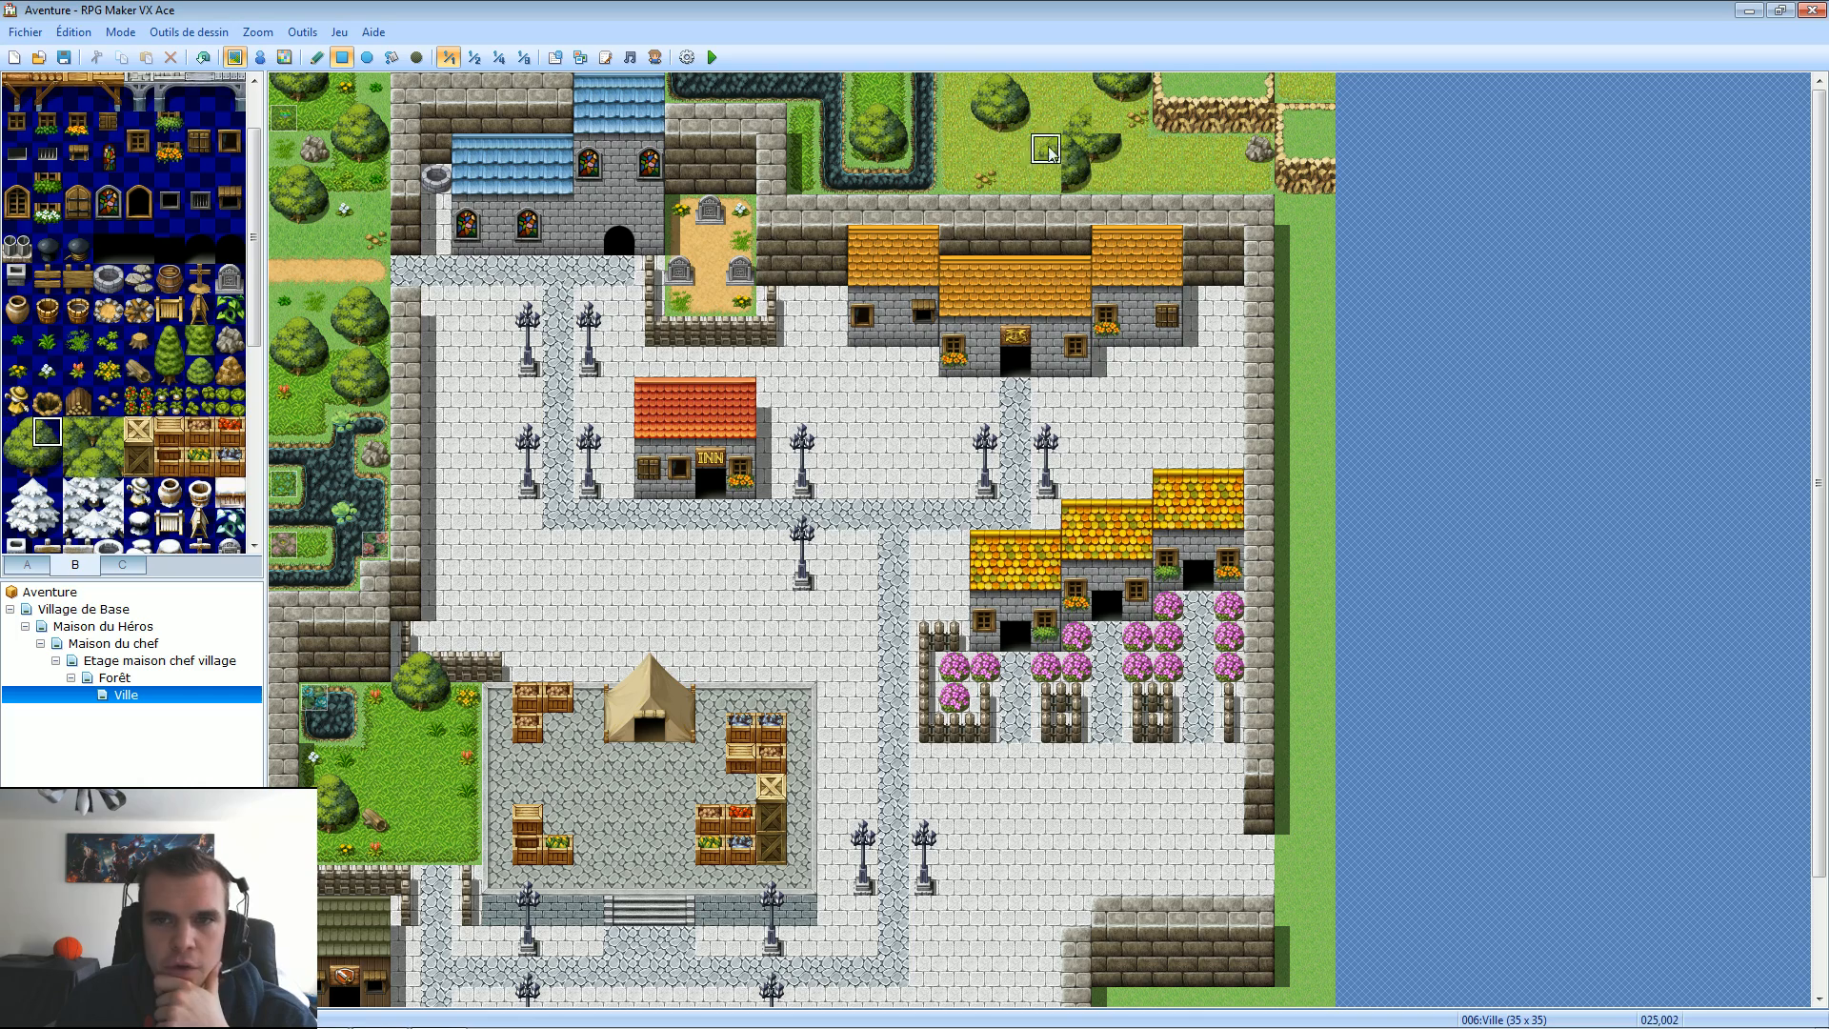
pyautogui.click(1086, 142)
pyautogui.click(17, 462)
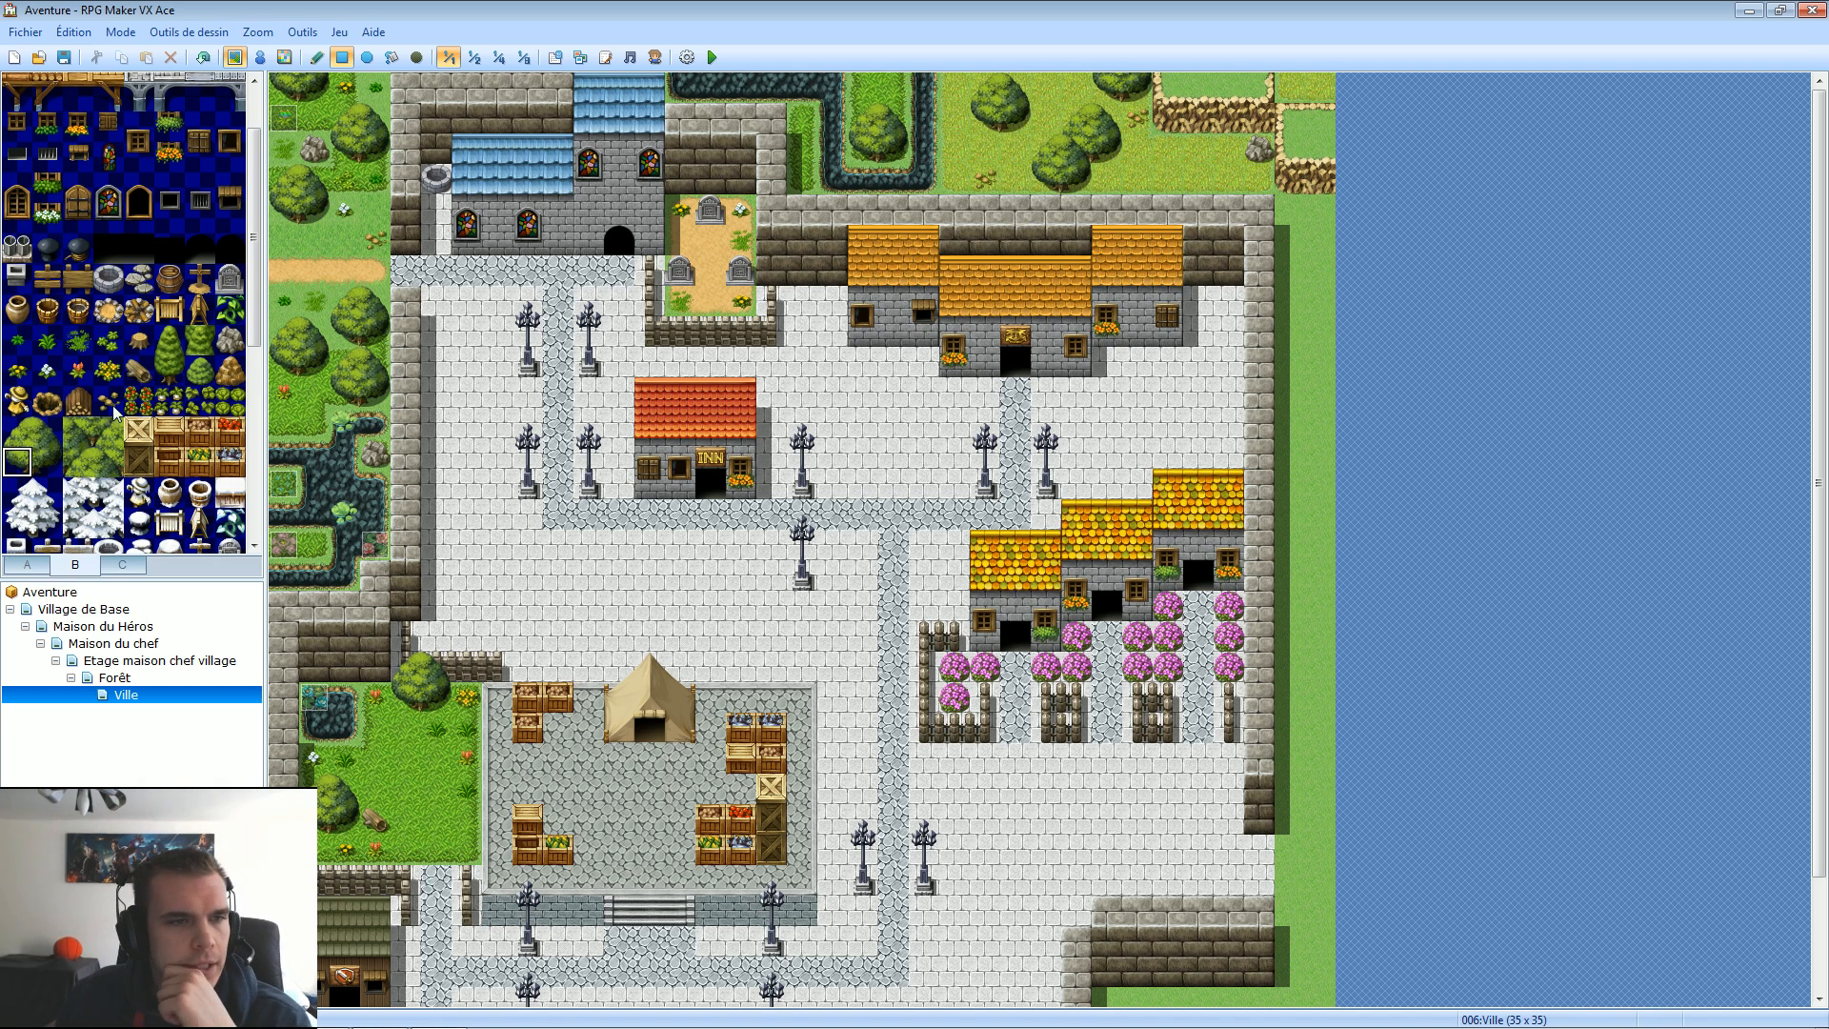
# Plant white flowers on the strip beside the graveyard wall and on the yellowish grass just east of the water channel.
pyautogui.click(108, 340)
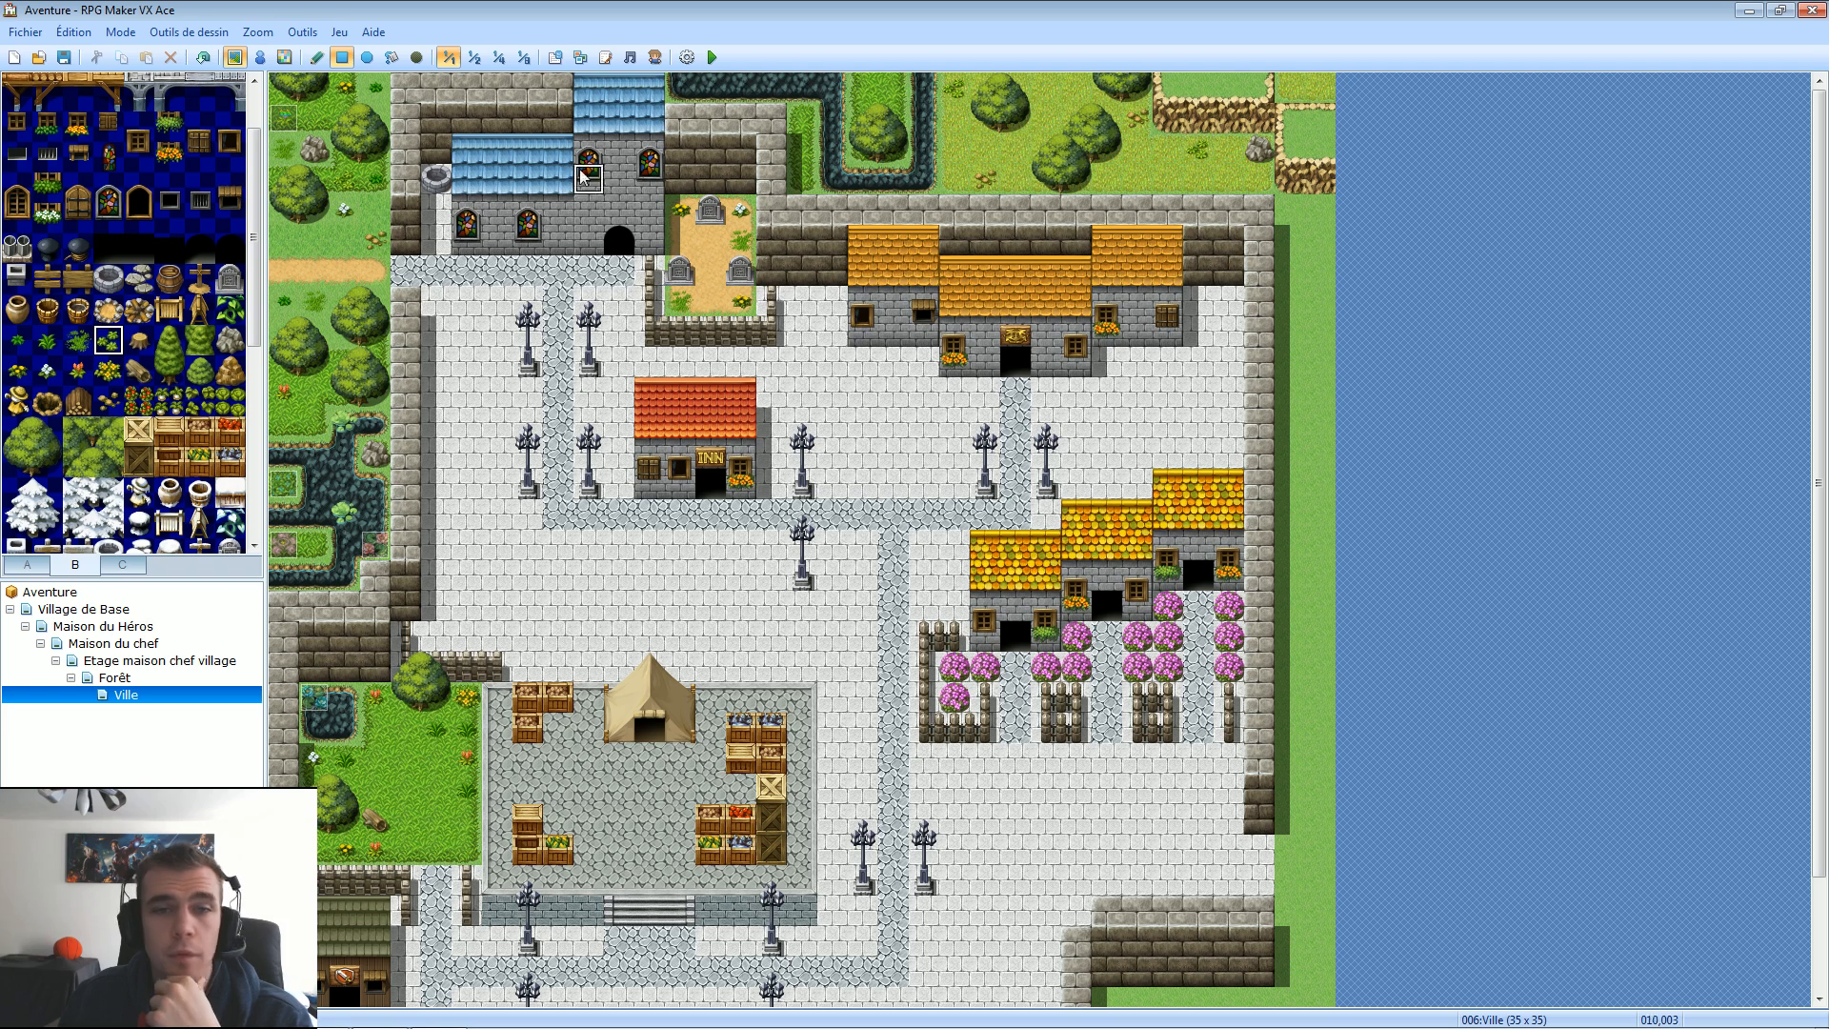
pyautogui.click(46, 369)
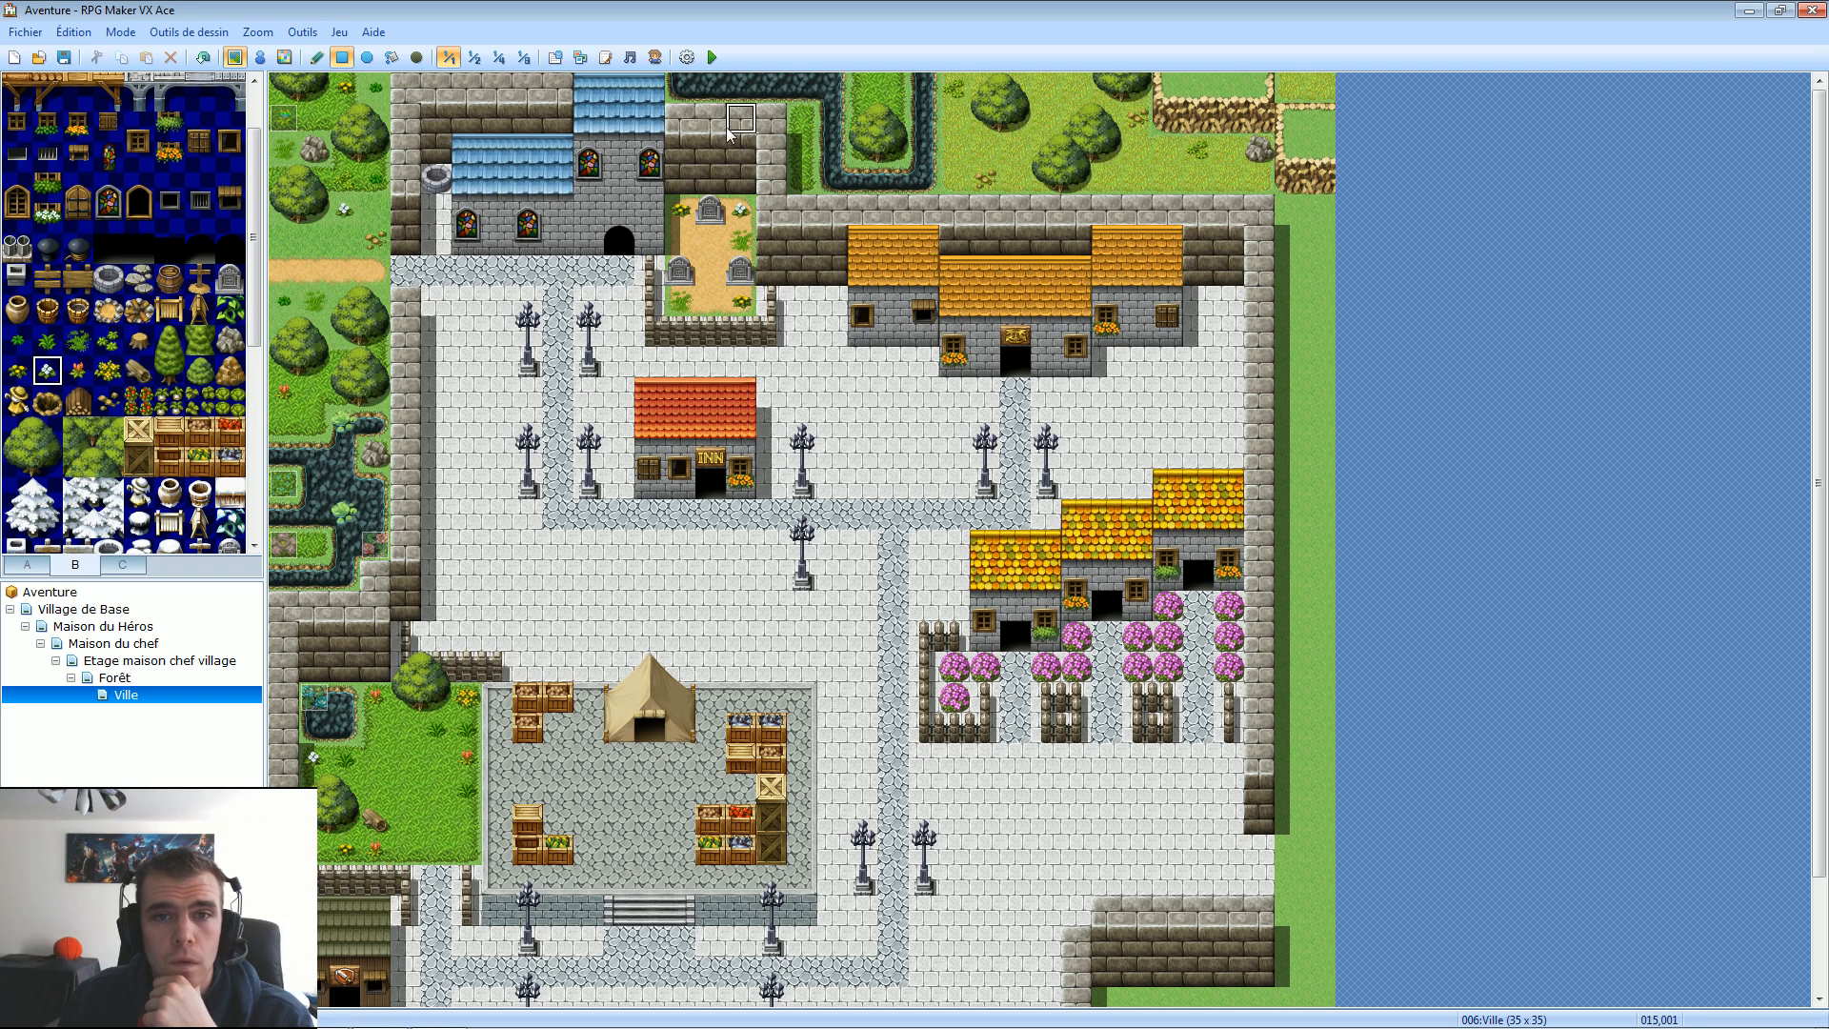
pyautogui.click(802, 116)
pyautogui.click(954, 178)
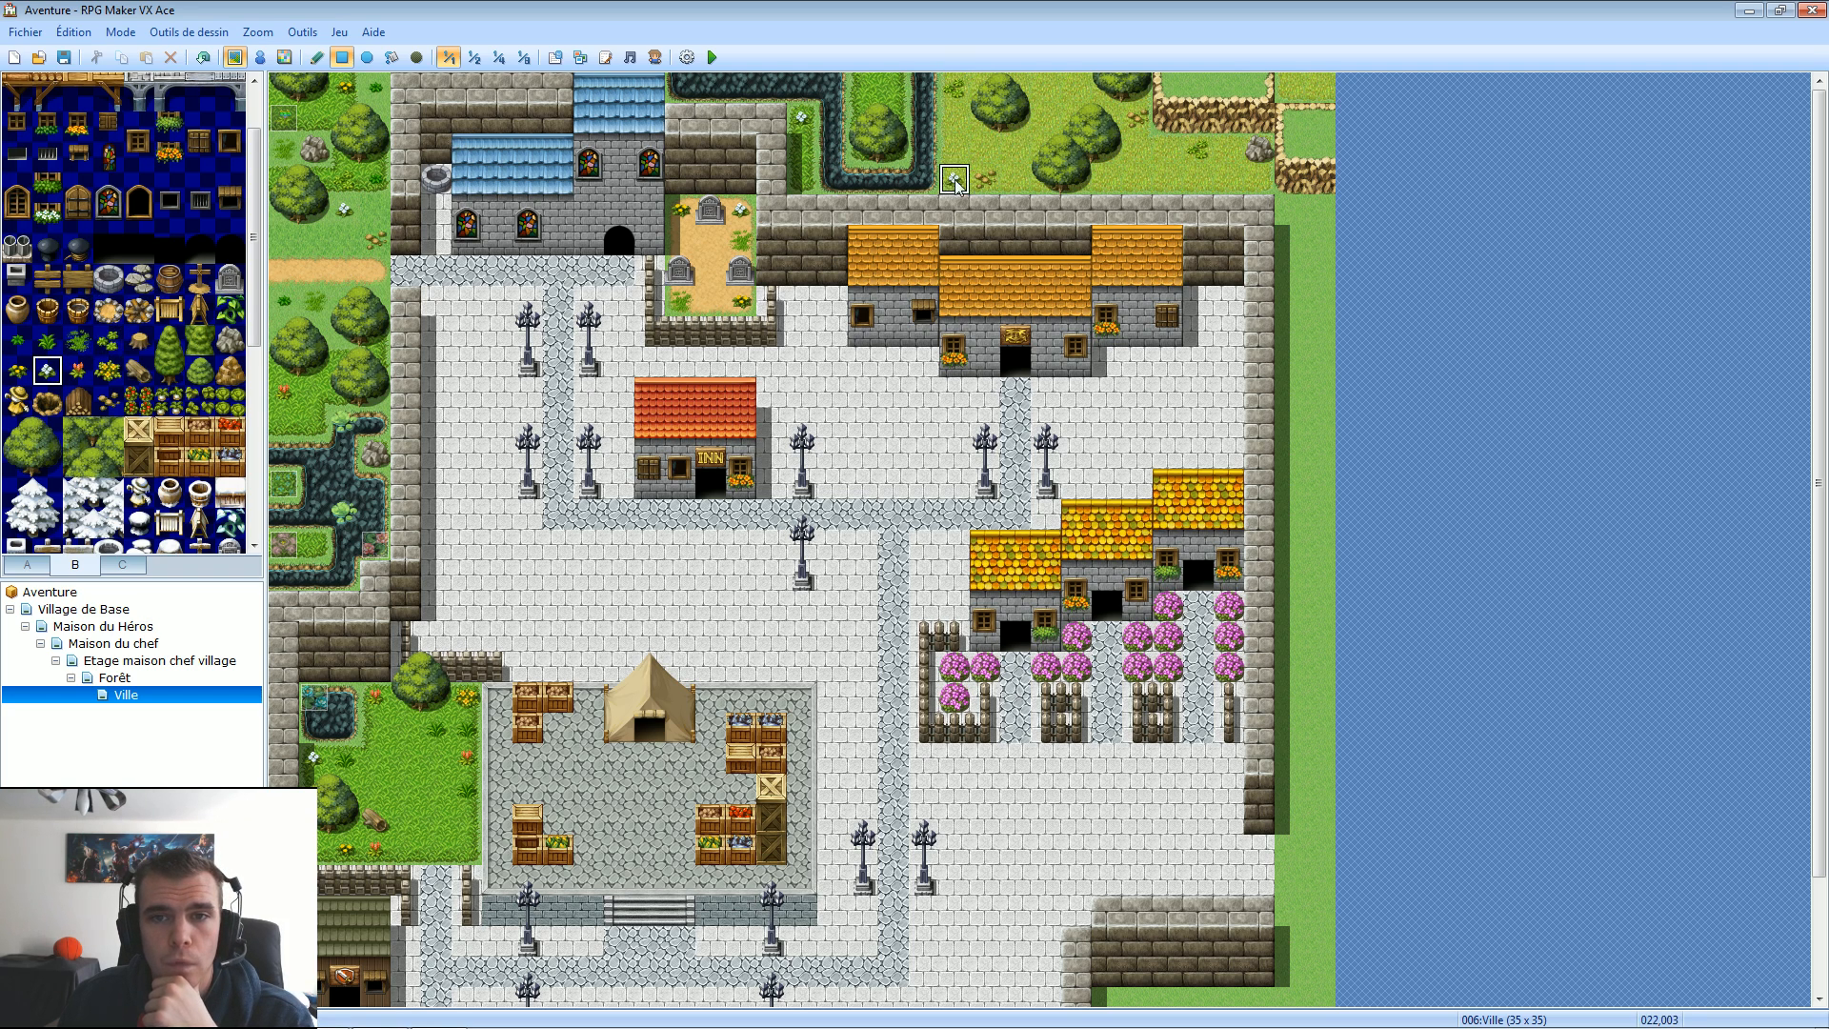
# Place a low green plant below the northeast cliff ledge and a tree stump on the grass beside the ledge.
pyautogui.click(17, 370)
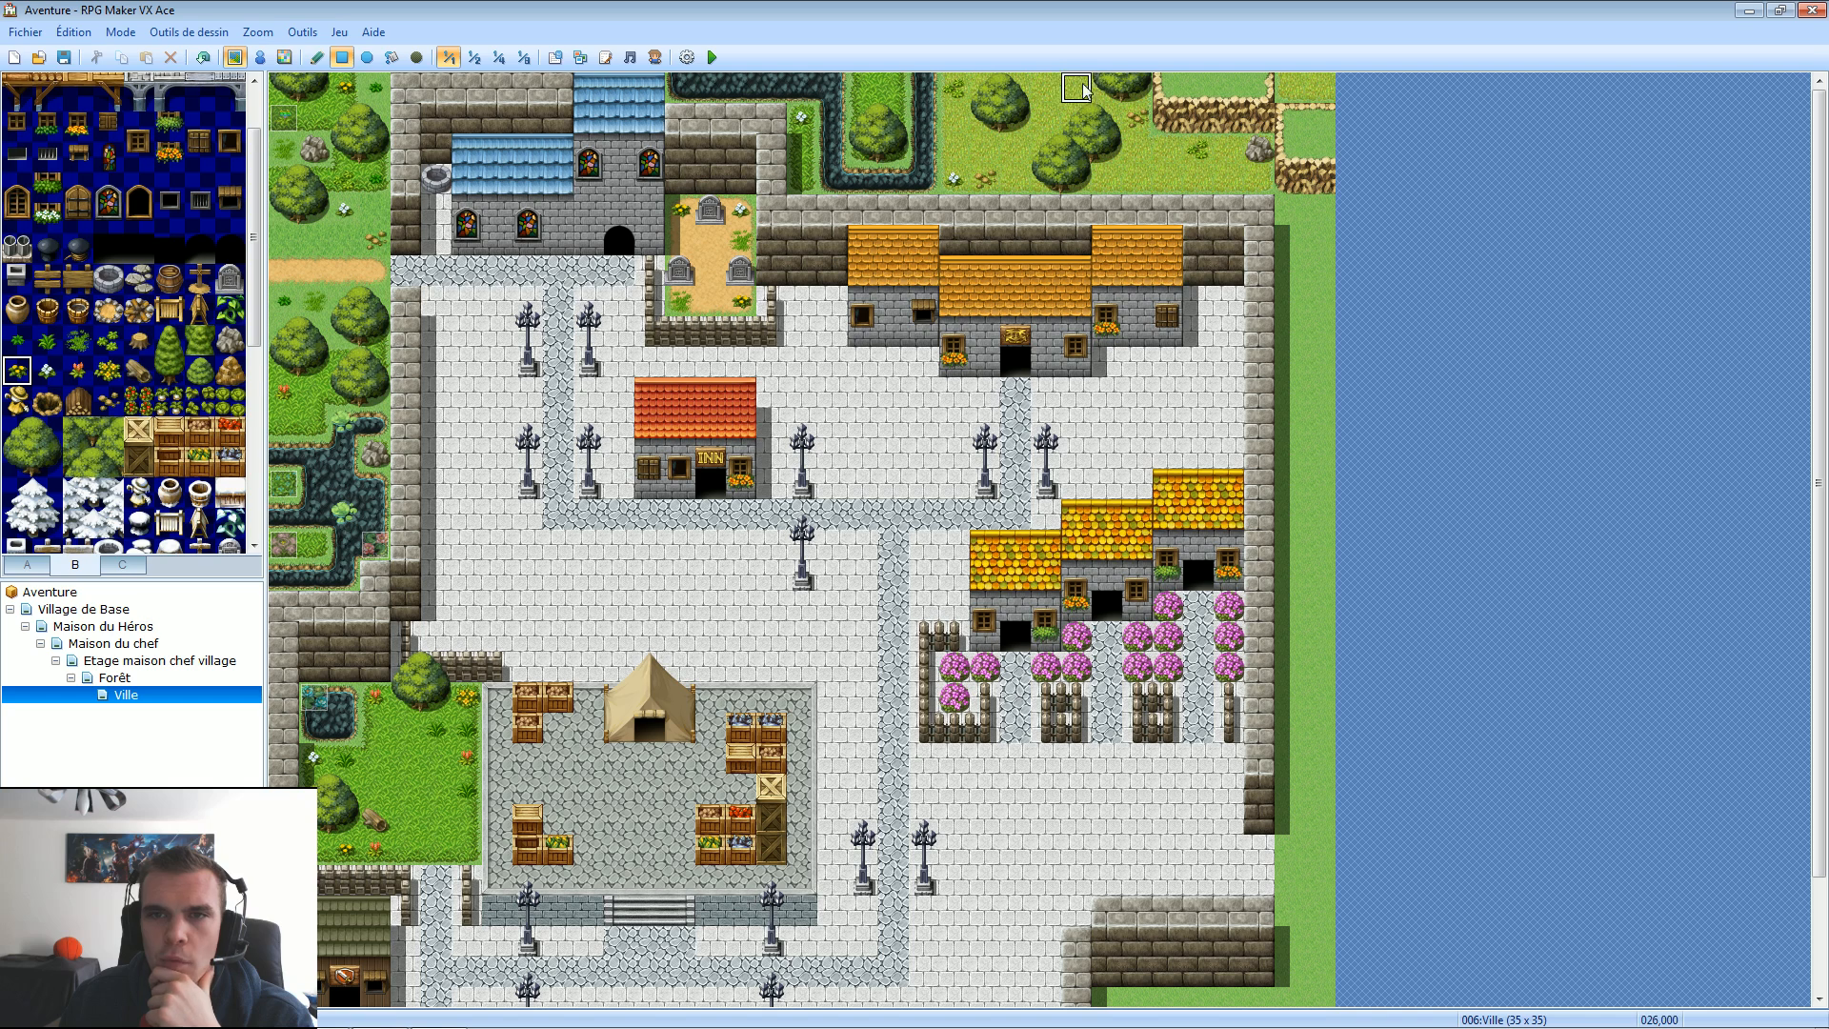
pyautogui.click(47, 340)
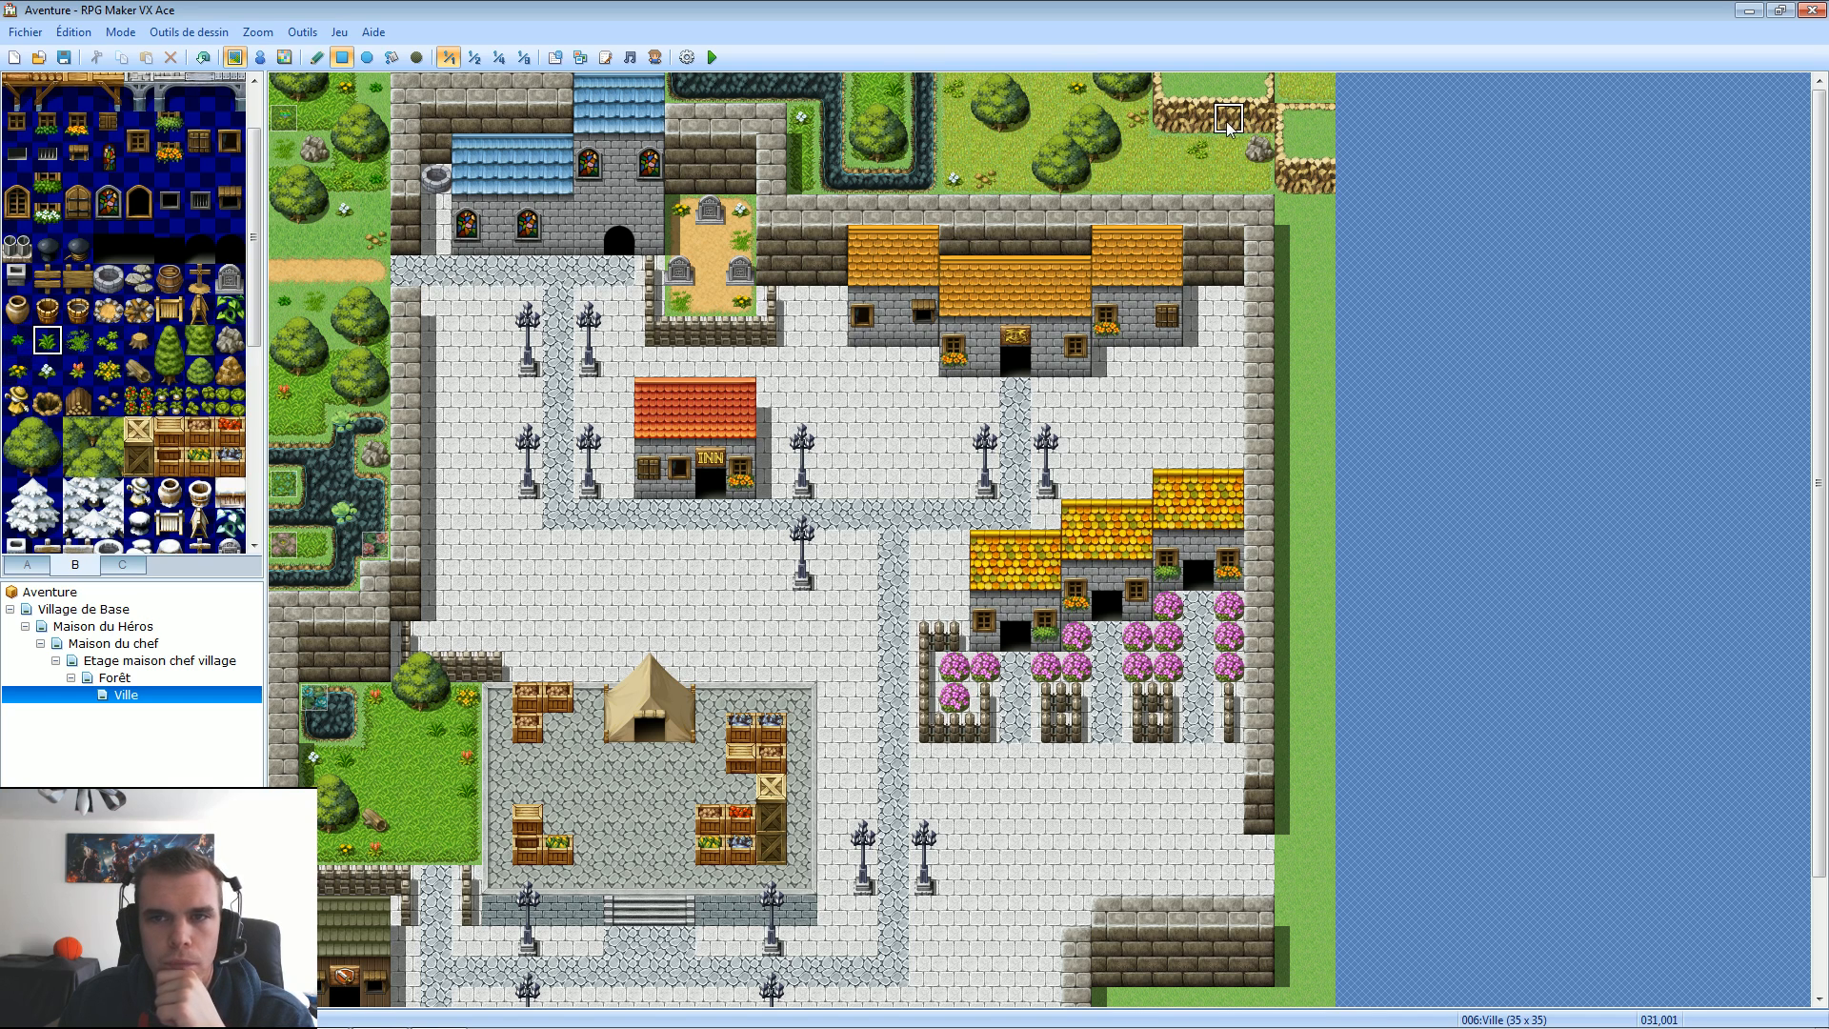
pyautogui.click(140, 343)
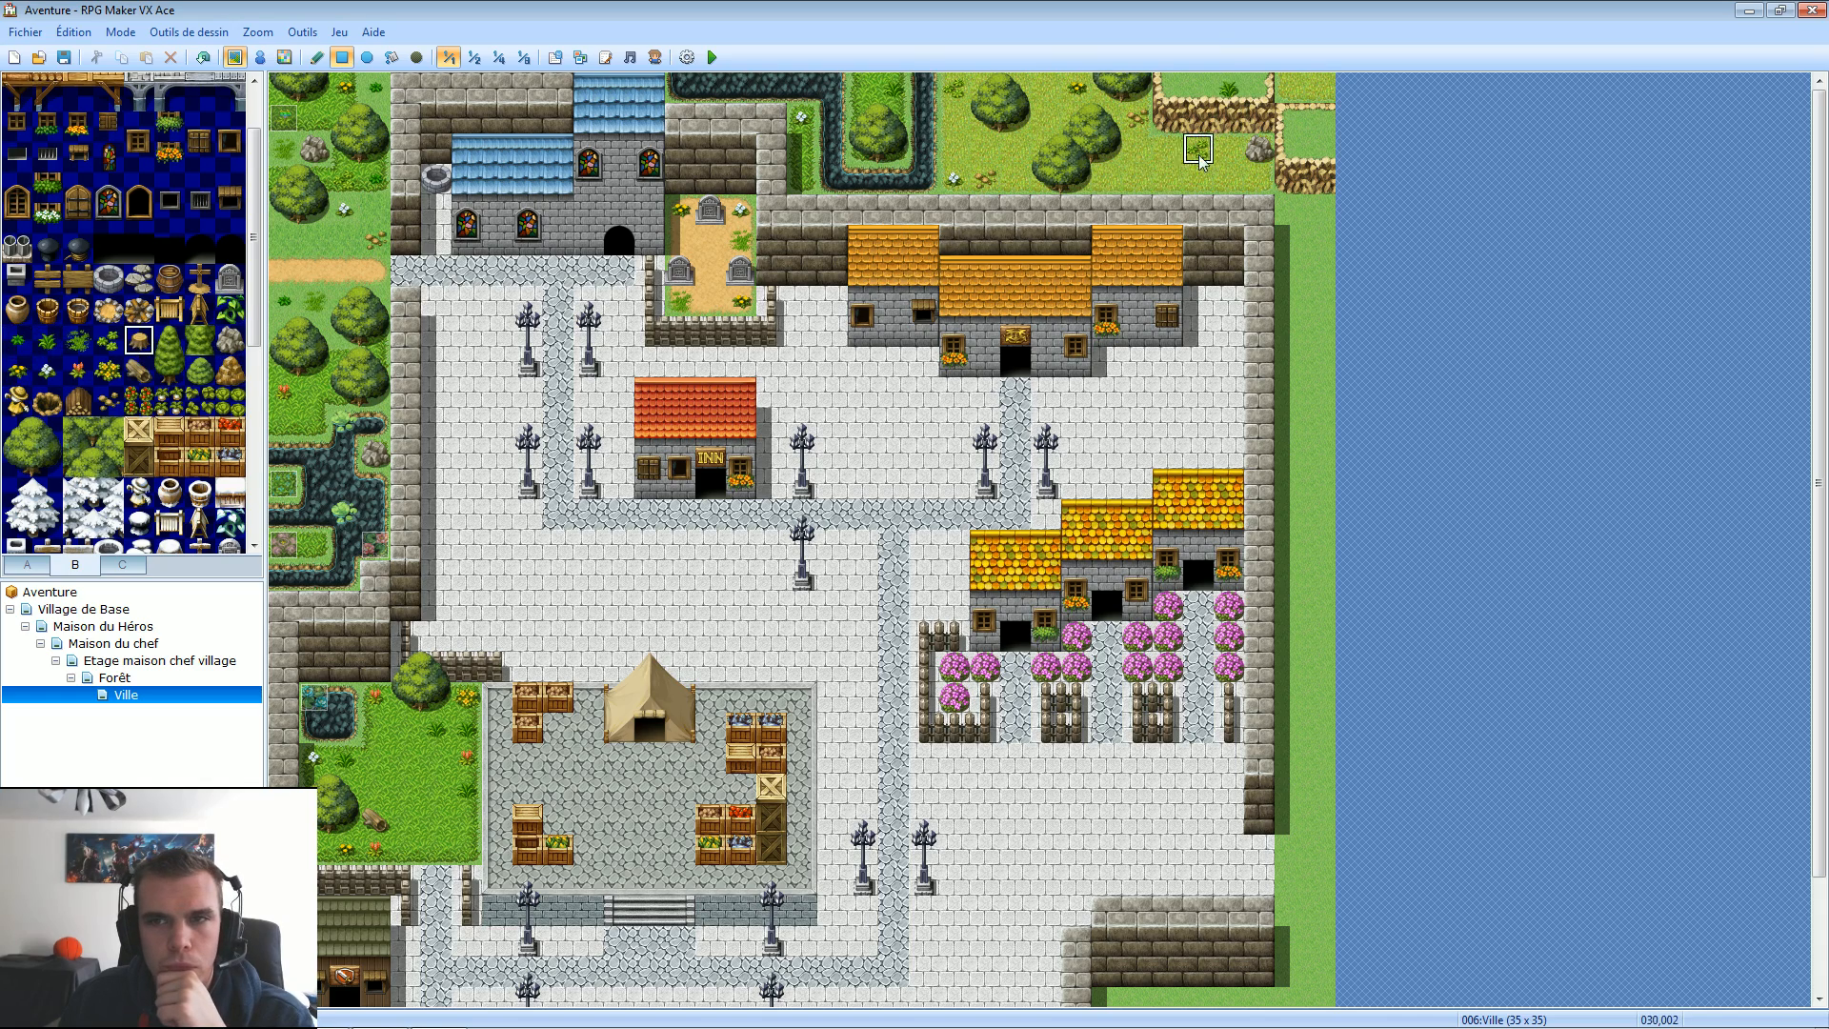
pyautogui.click(1291, 88)
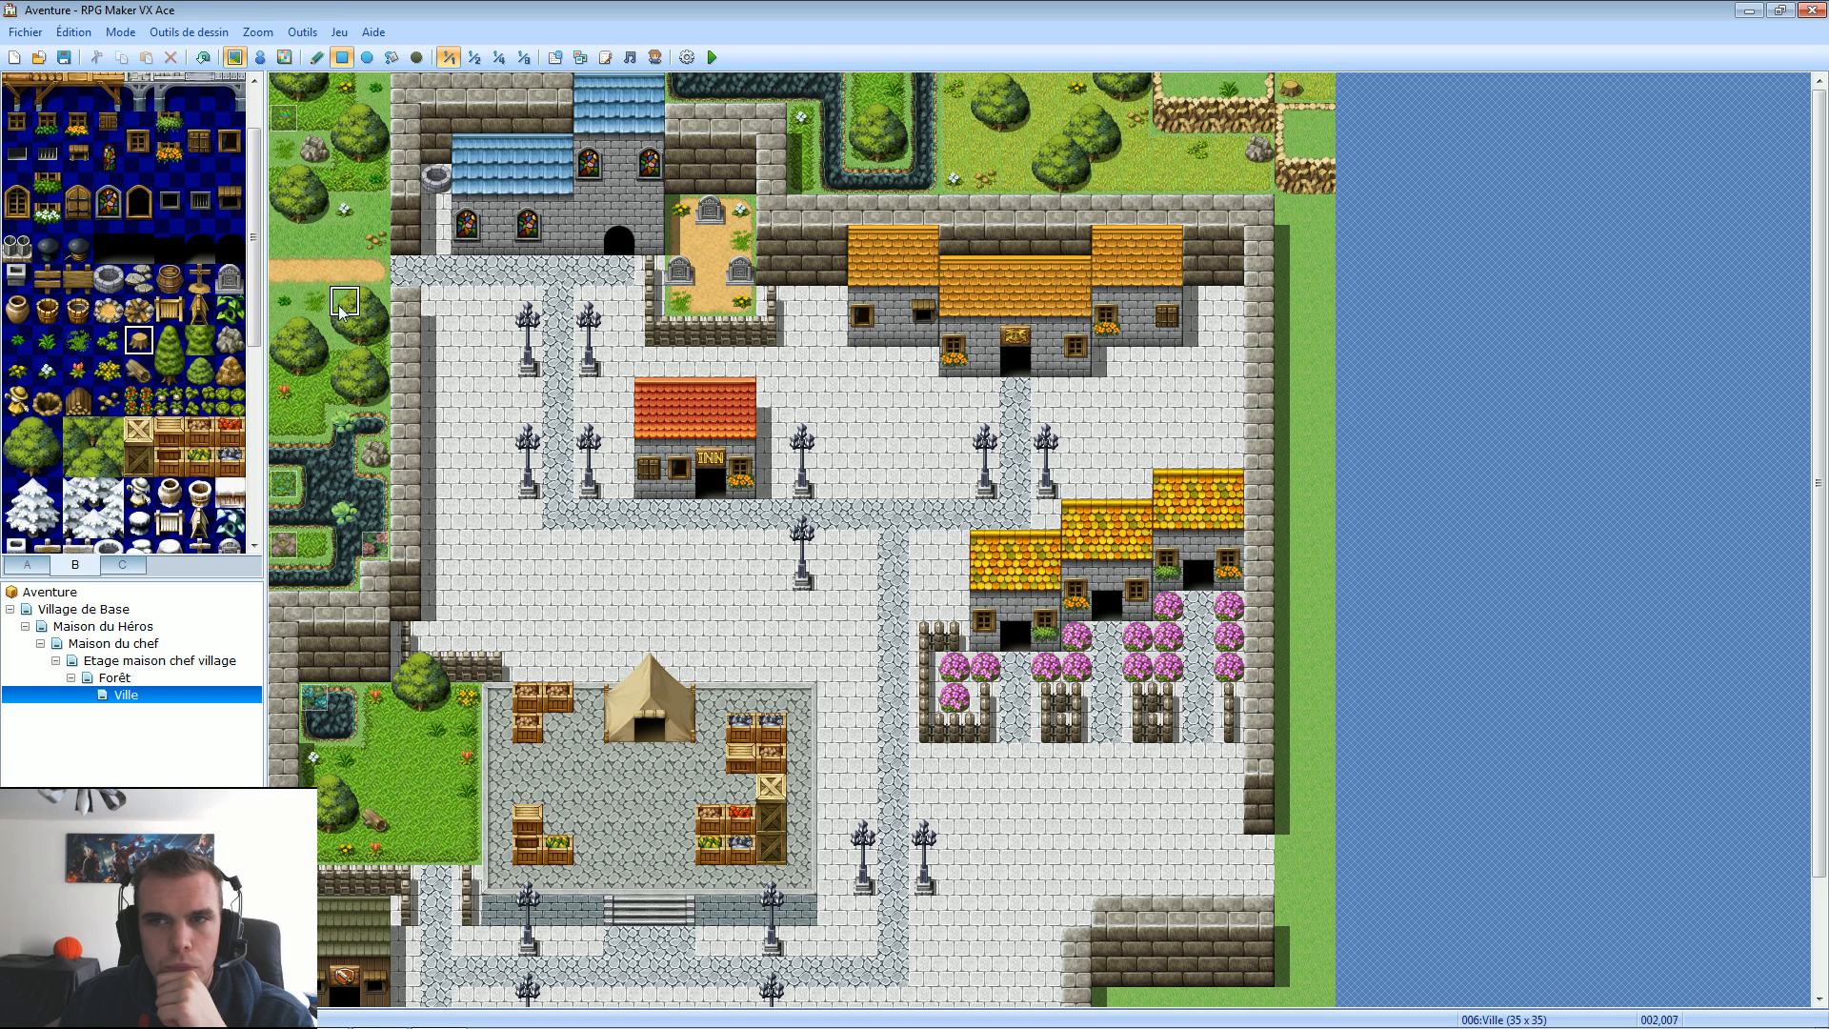
# Plant red flowers beside the pair of overlapping trees and on the grass enclosed by the water channel.
pyautogui.click(139, 371)
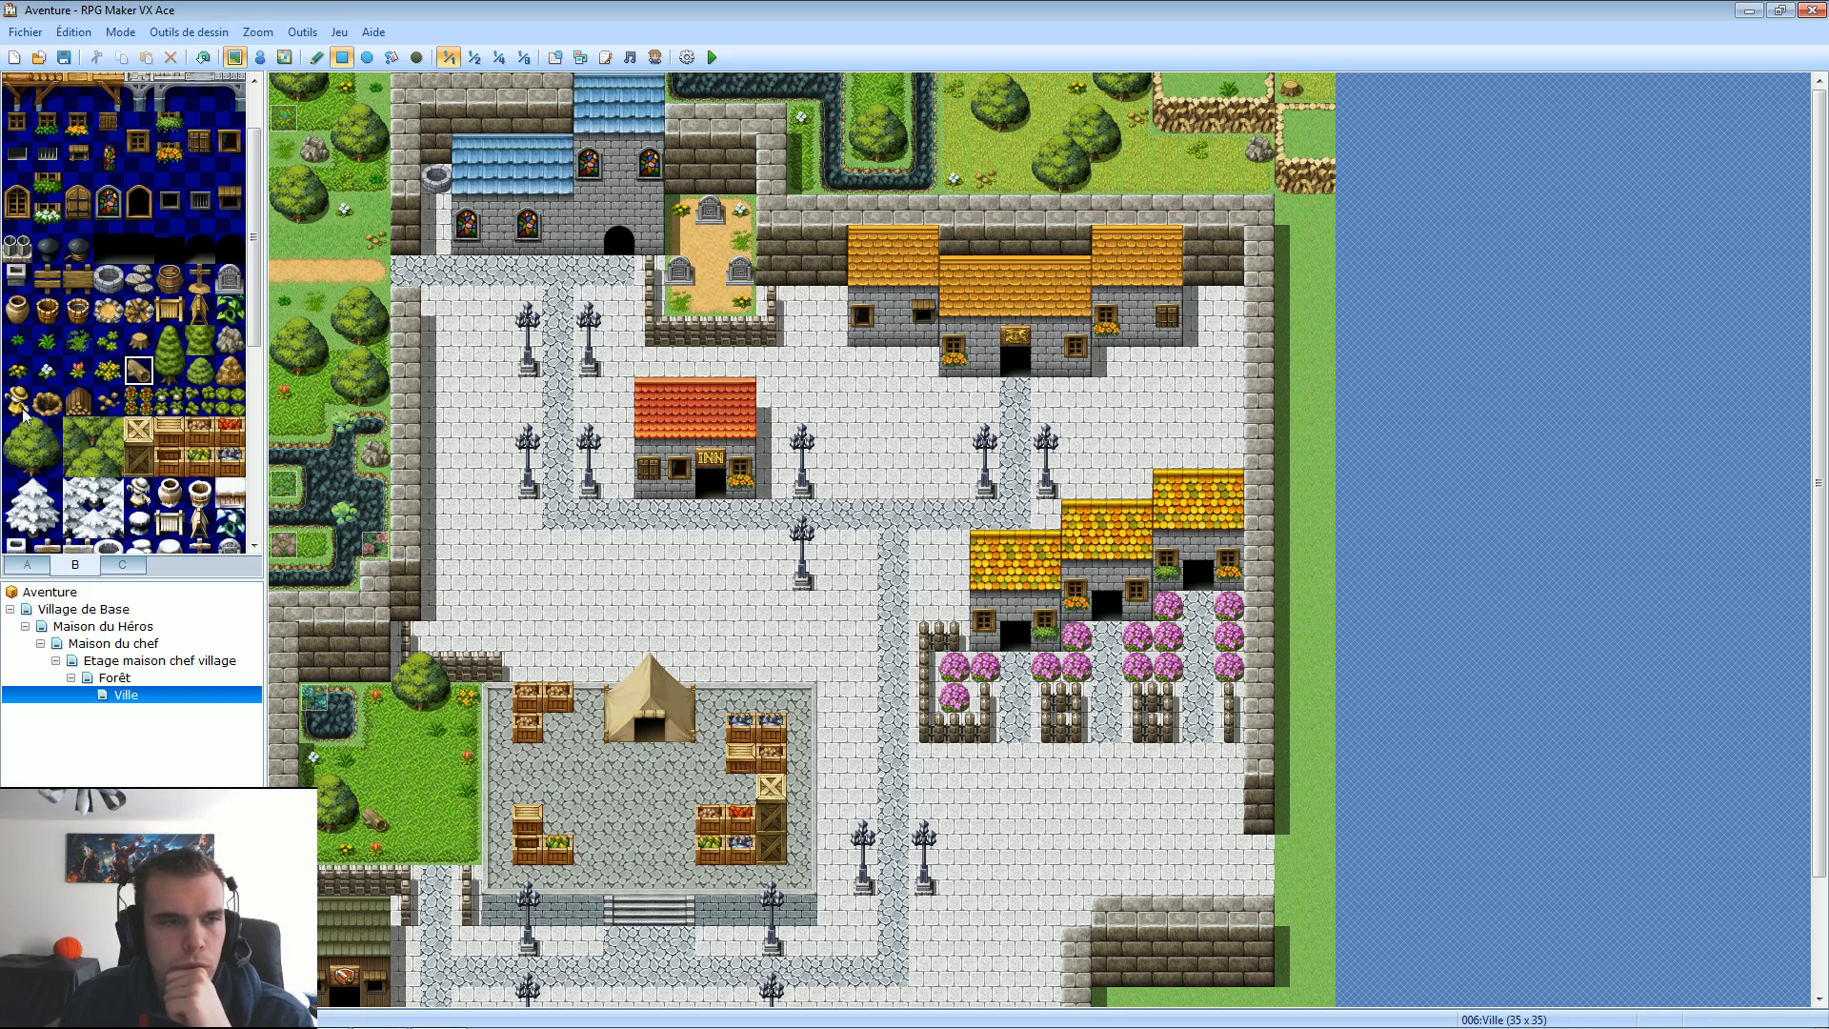
pyautogui.click(78, 371)
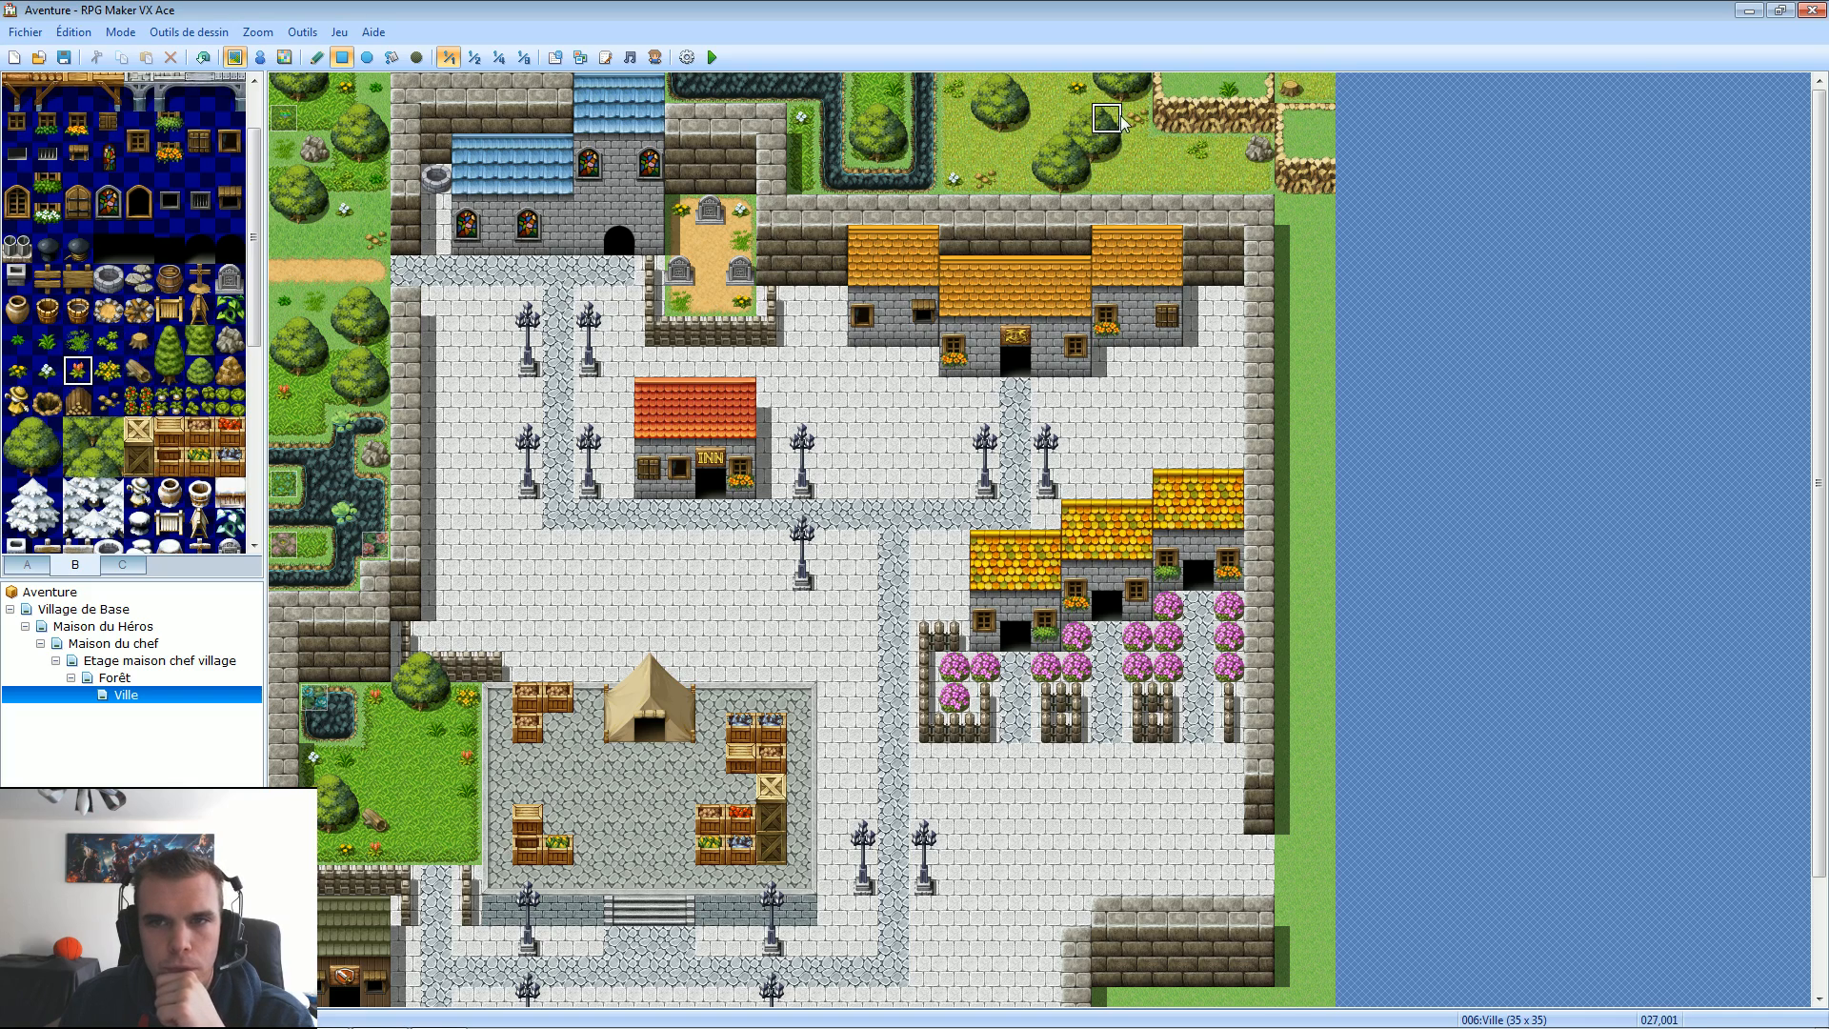
pyautogui.click(1107, 178)
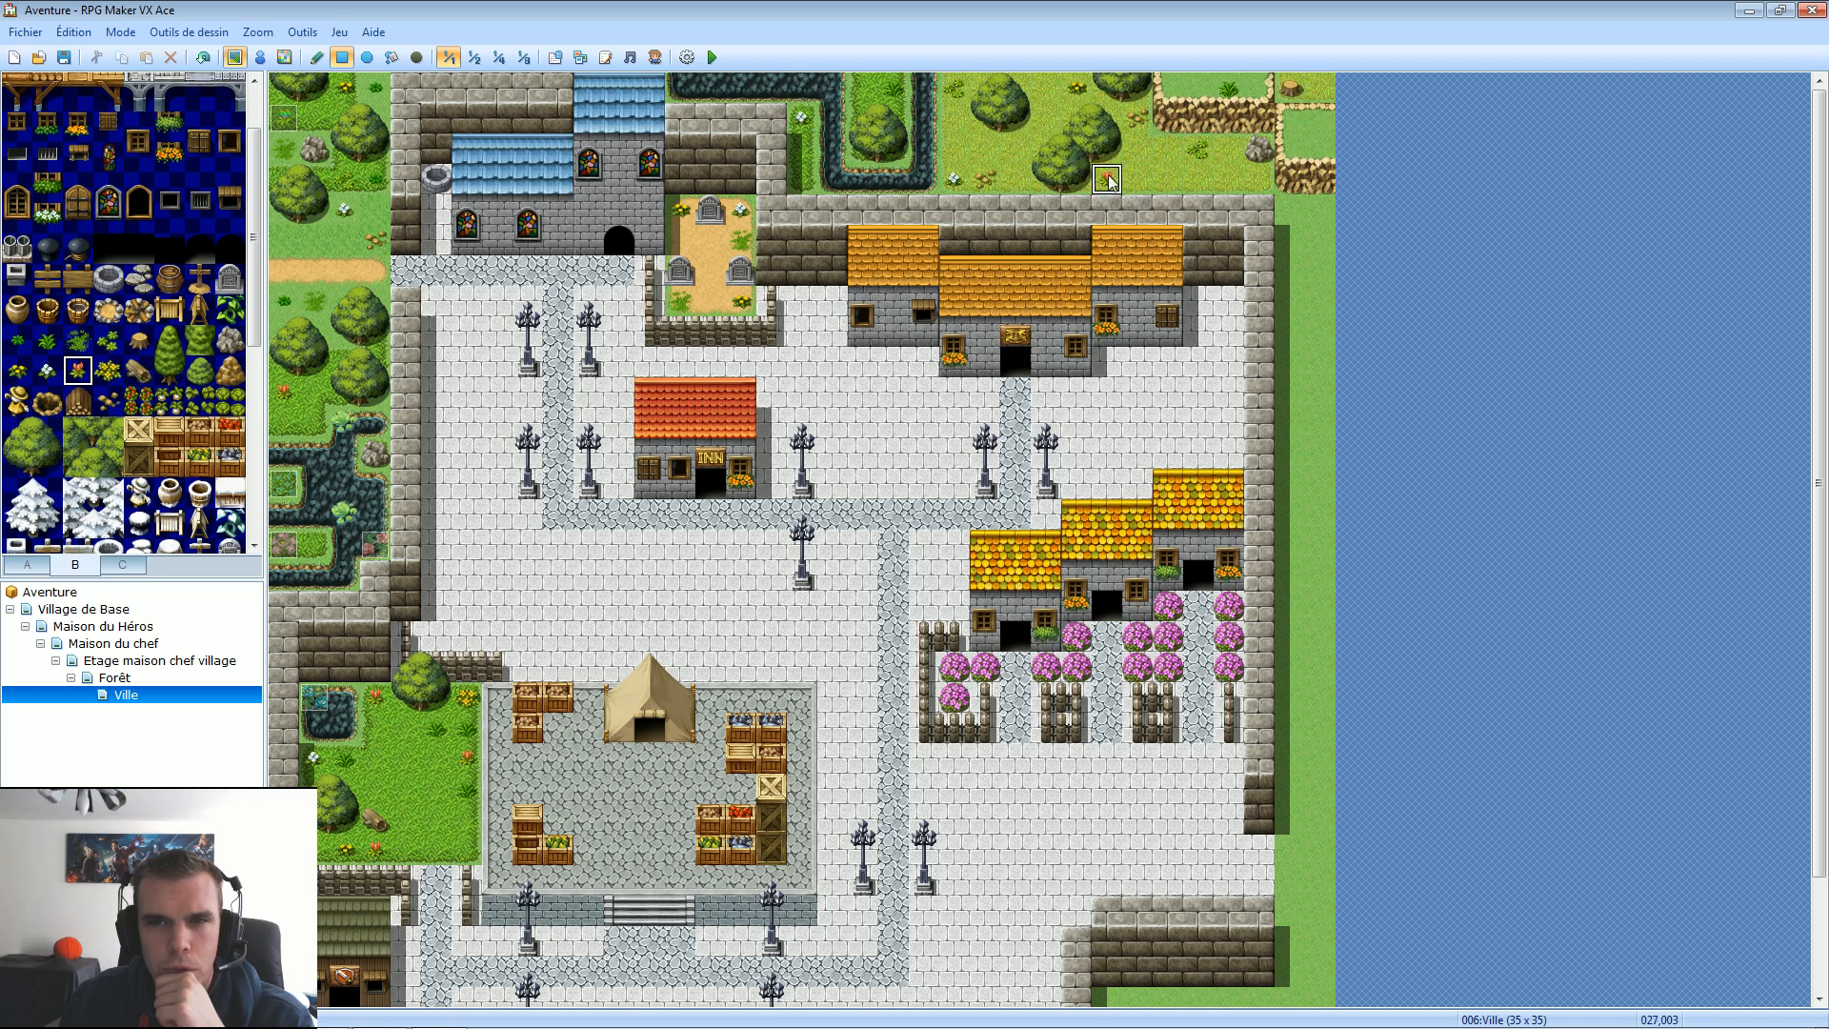
pyautogui.click(862, 87)
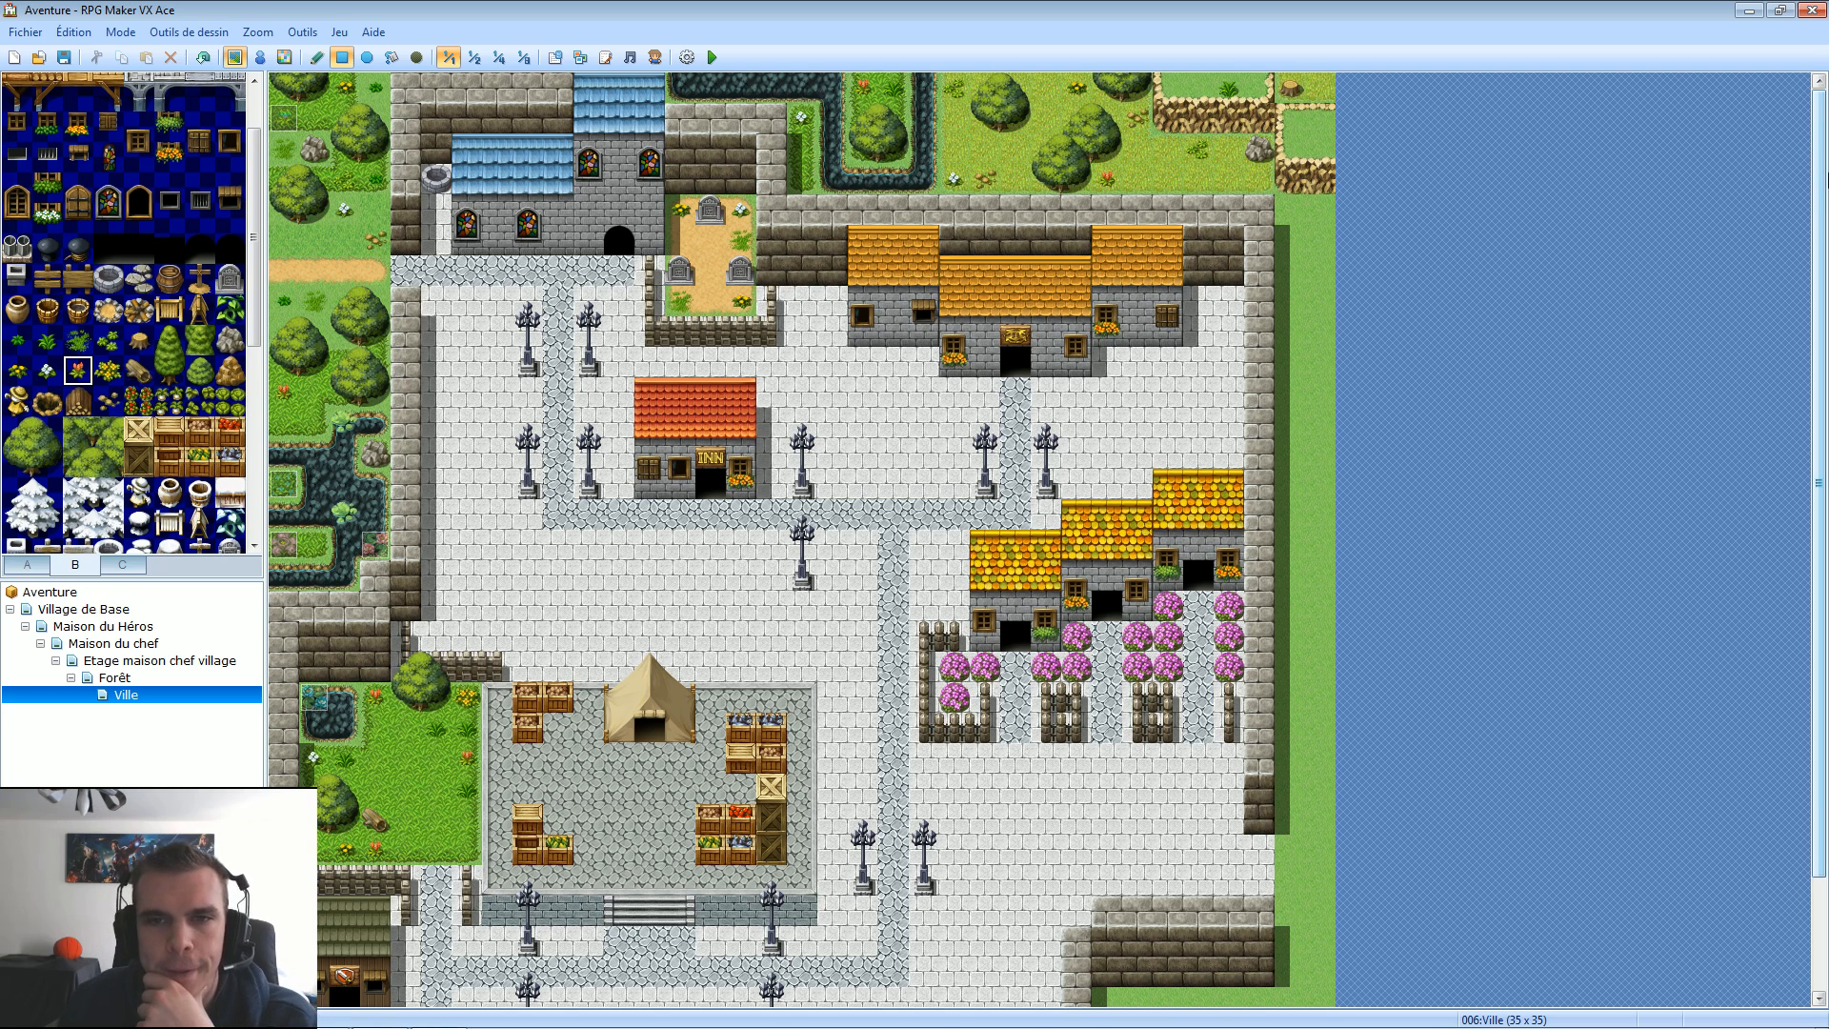
pyautogui.moveTo(1820, 238); pyautogui.dragTo(1820, 292)
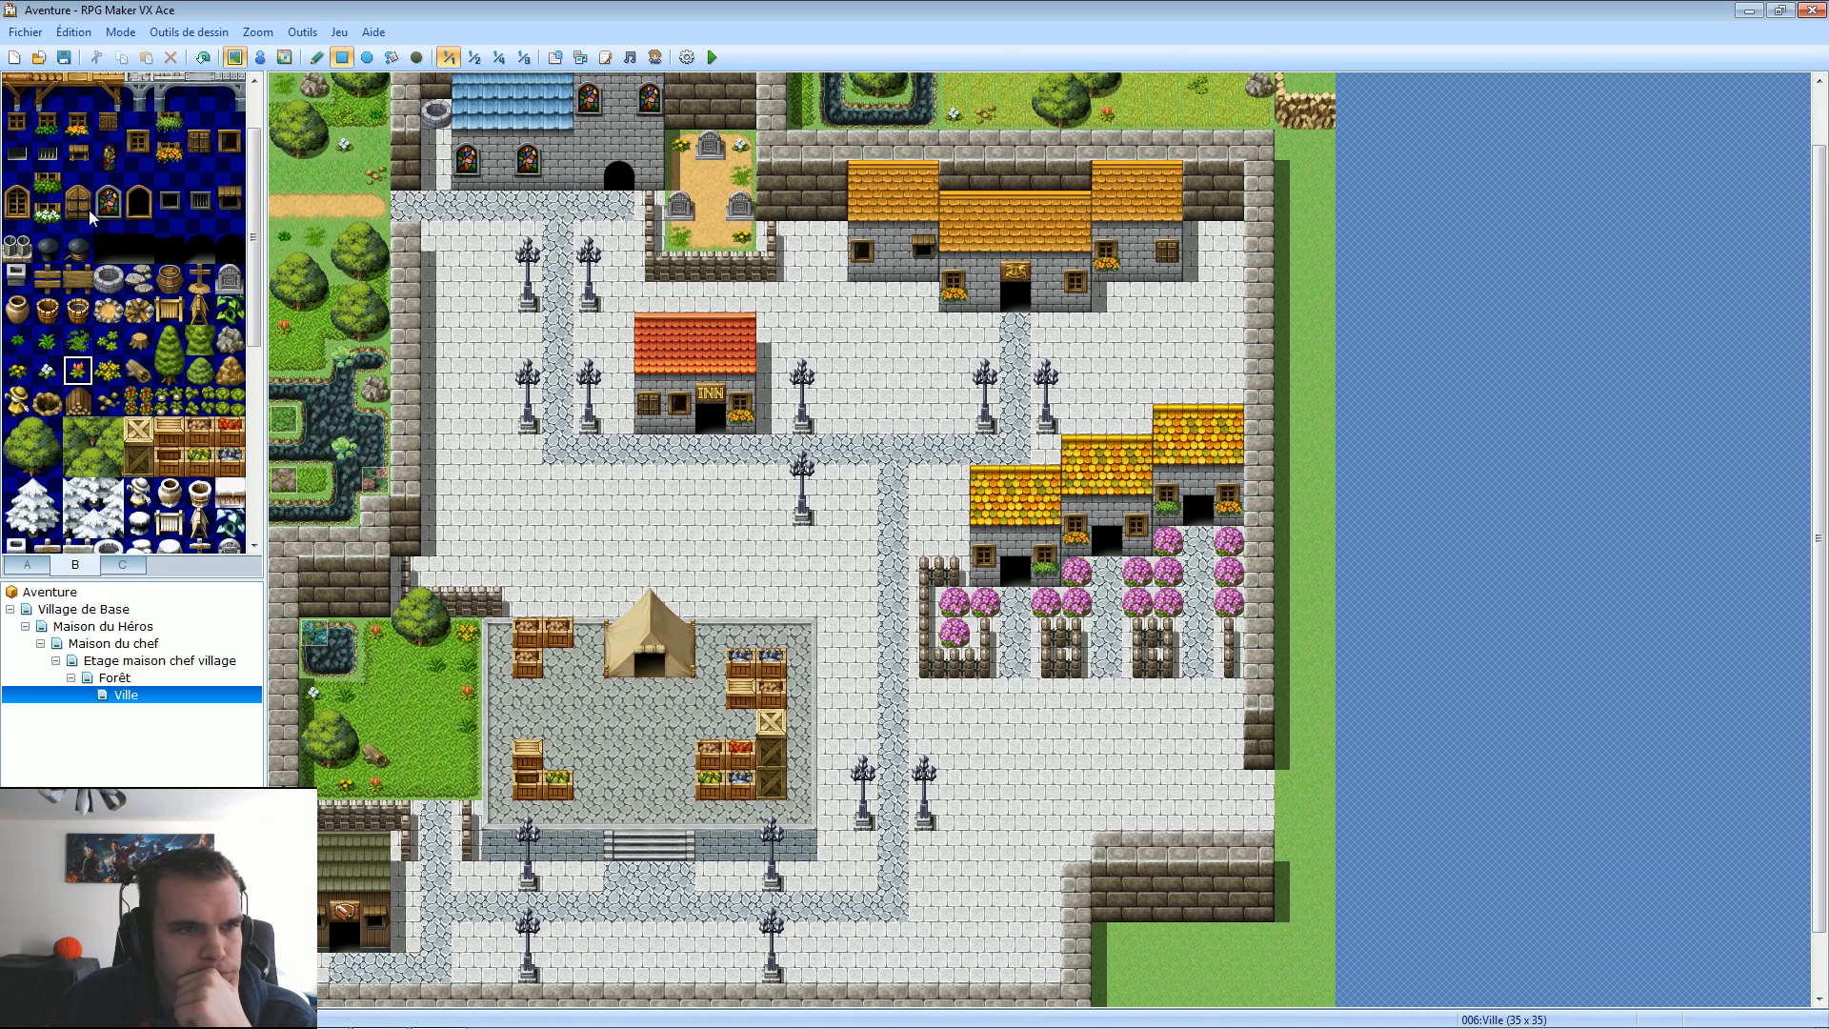
# Fill the grass strip outside the east town wall with the tall dark-green grass tile, down to the wall's lower end.
pyautogui.click(34, 569)
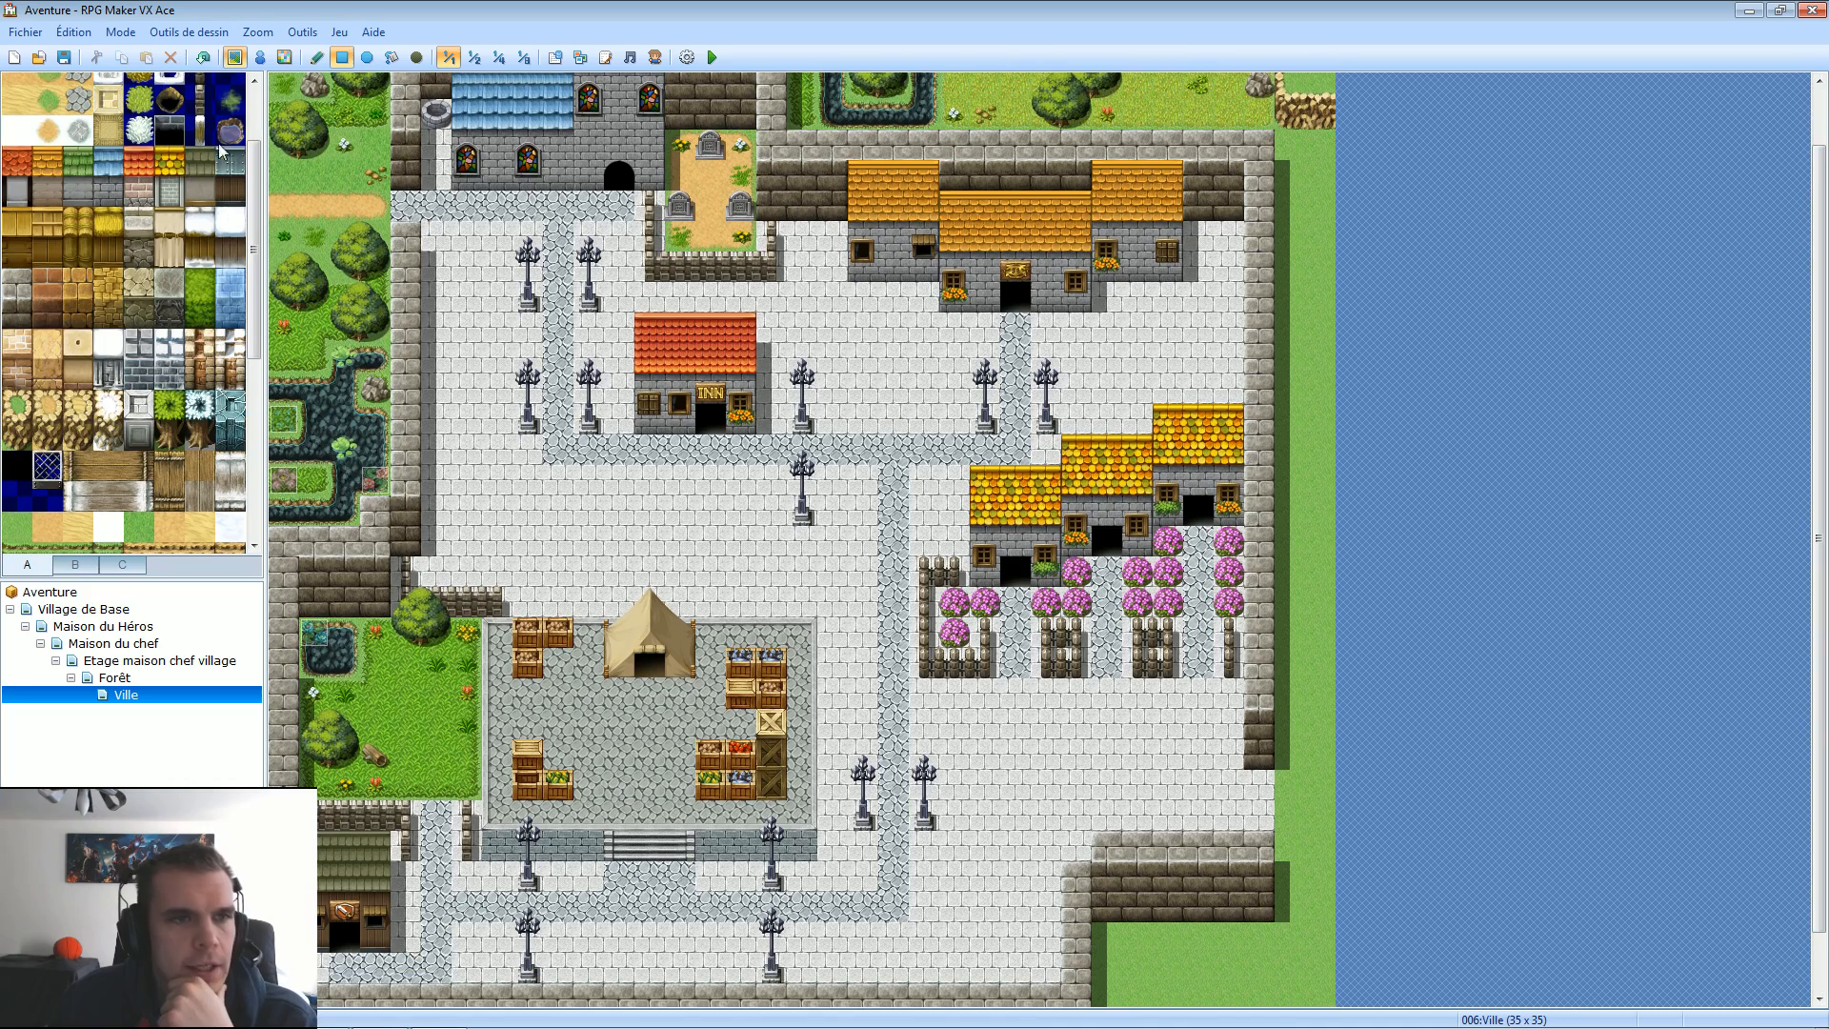
pyautogui.moveTo(253, 188); pyautogui.dragTo(256, 83)
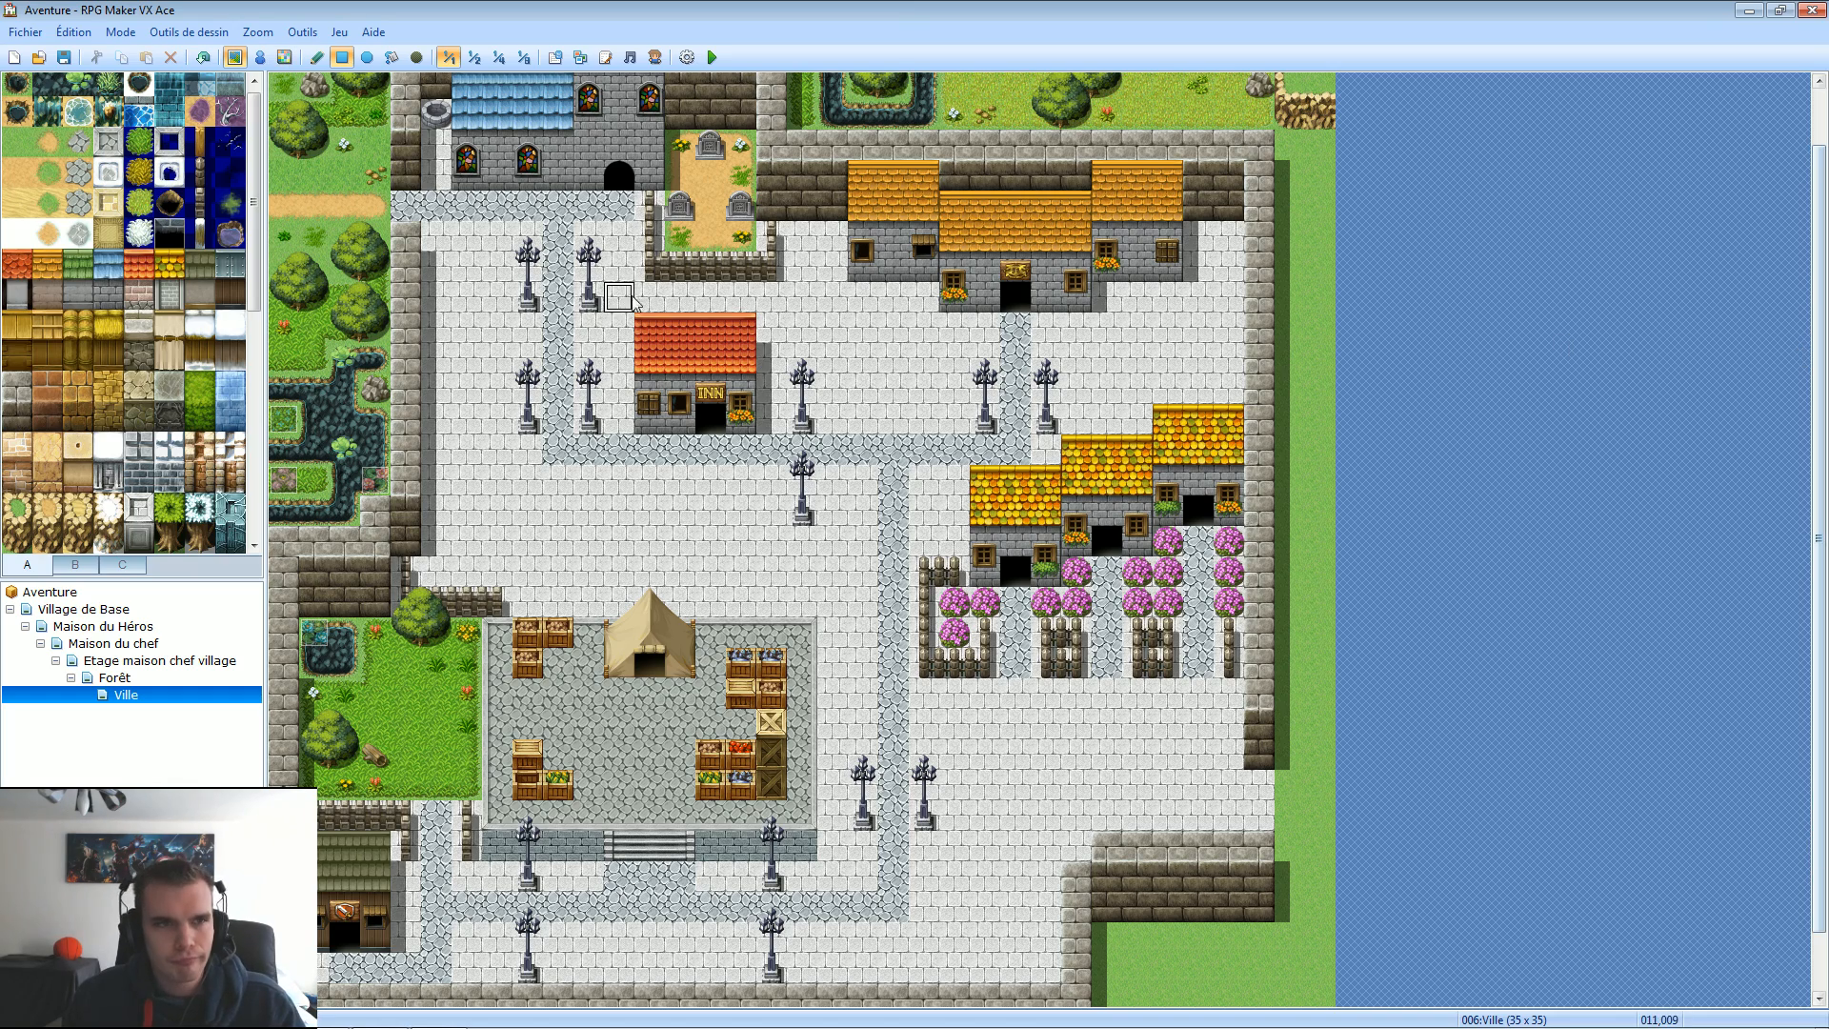
pyautogui.click(139, 141)
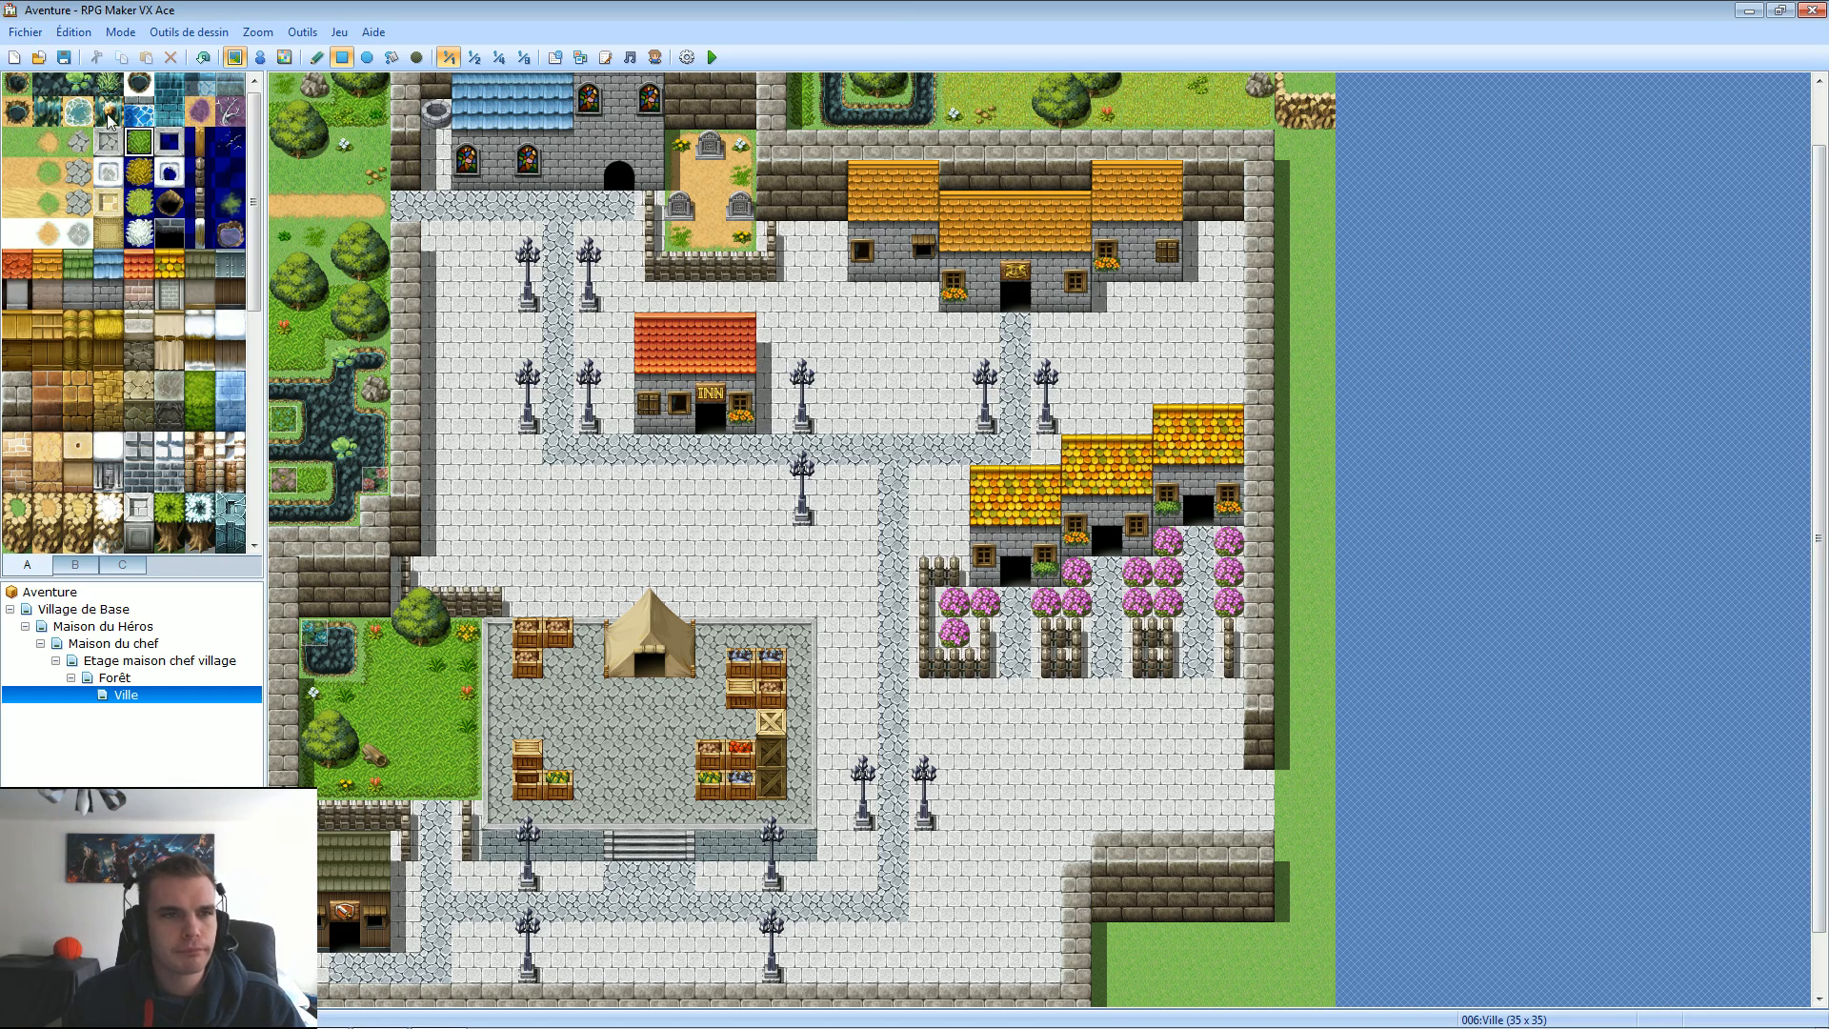
pyautogui.click(109, 84)
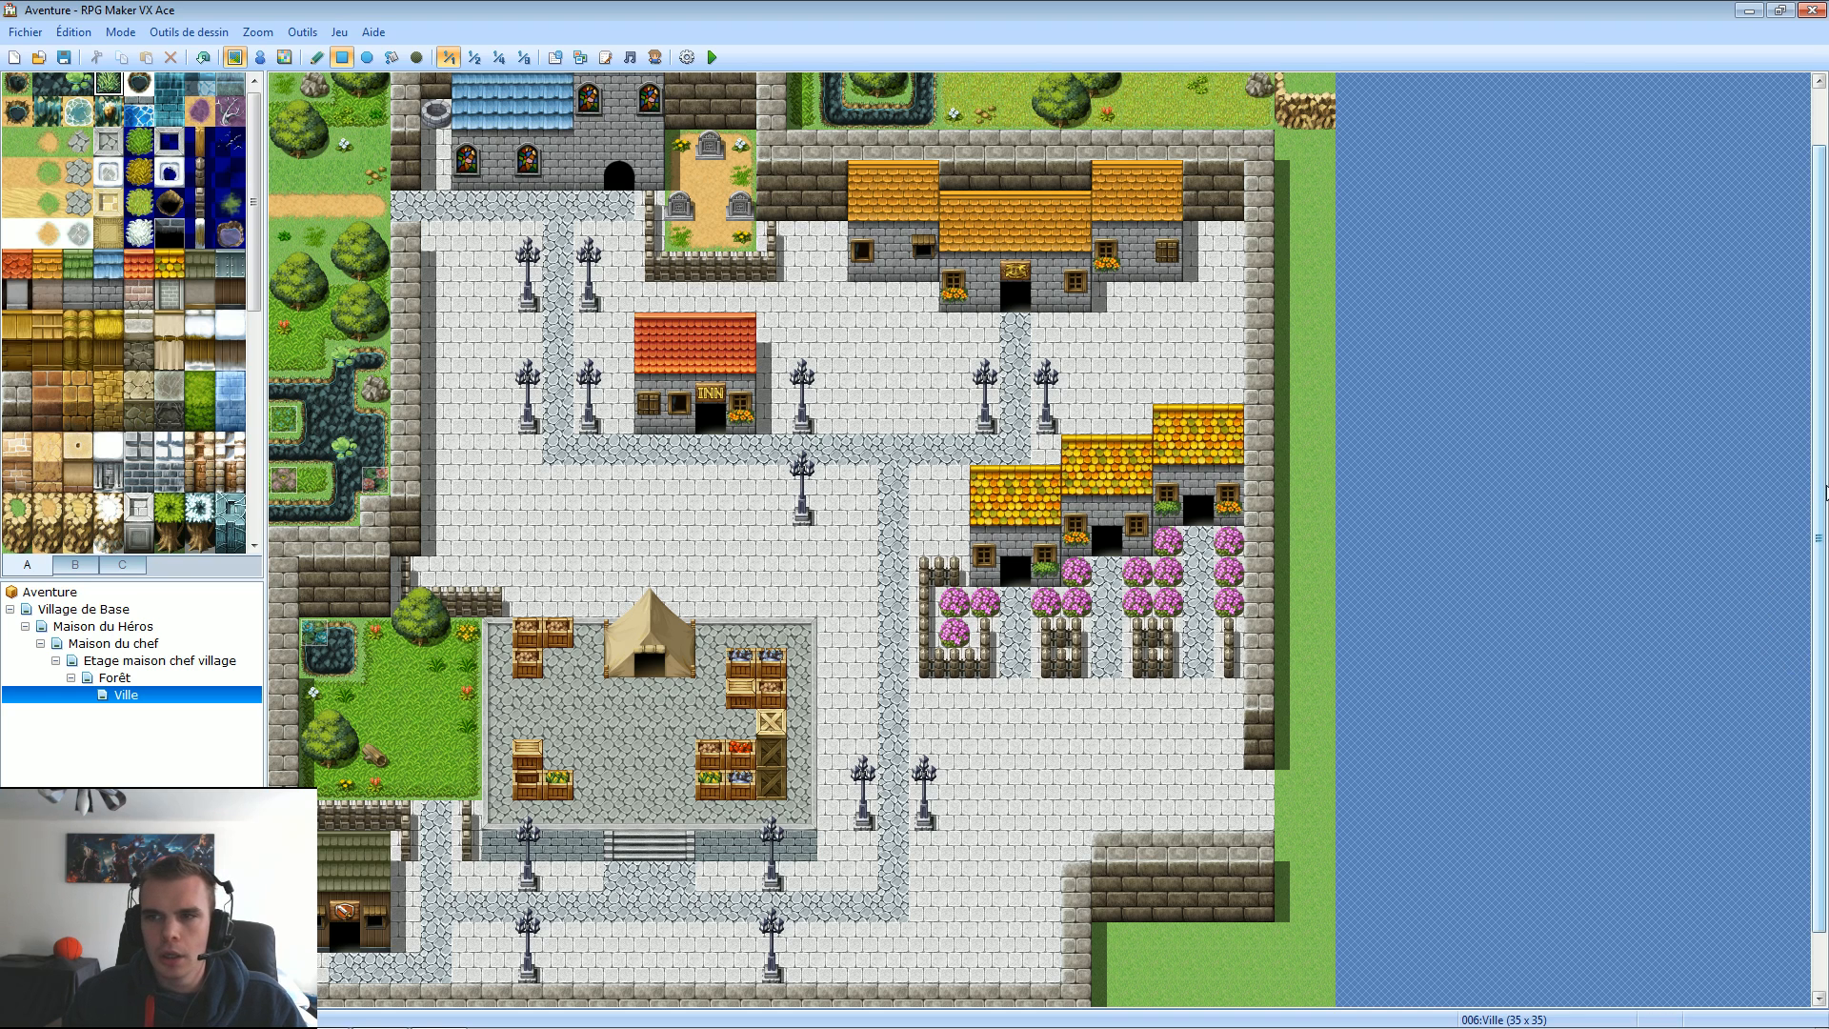
pyautogui.scroll(2, 1825, 491)
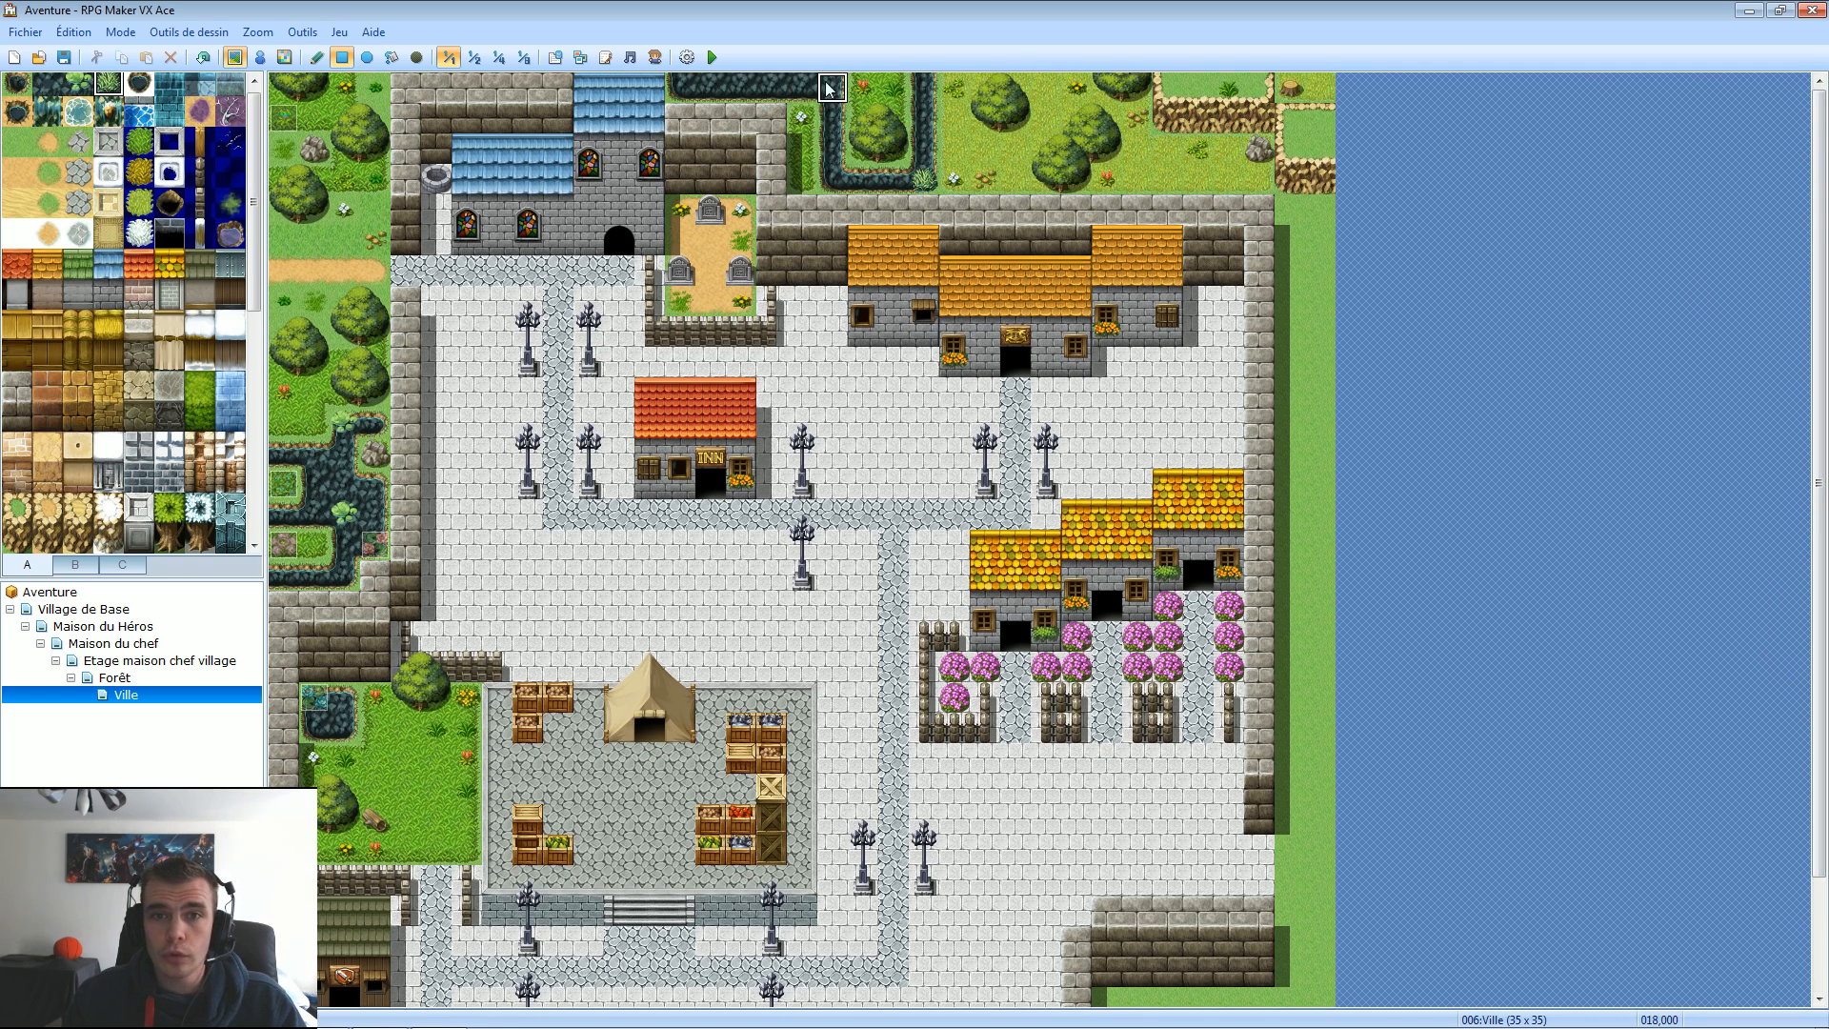
pyautogui.click(78, 86)
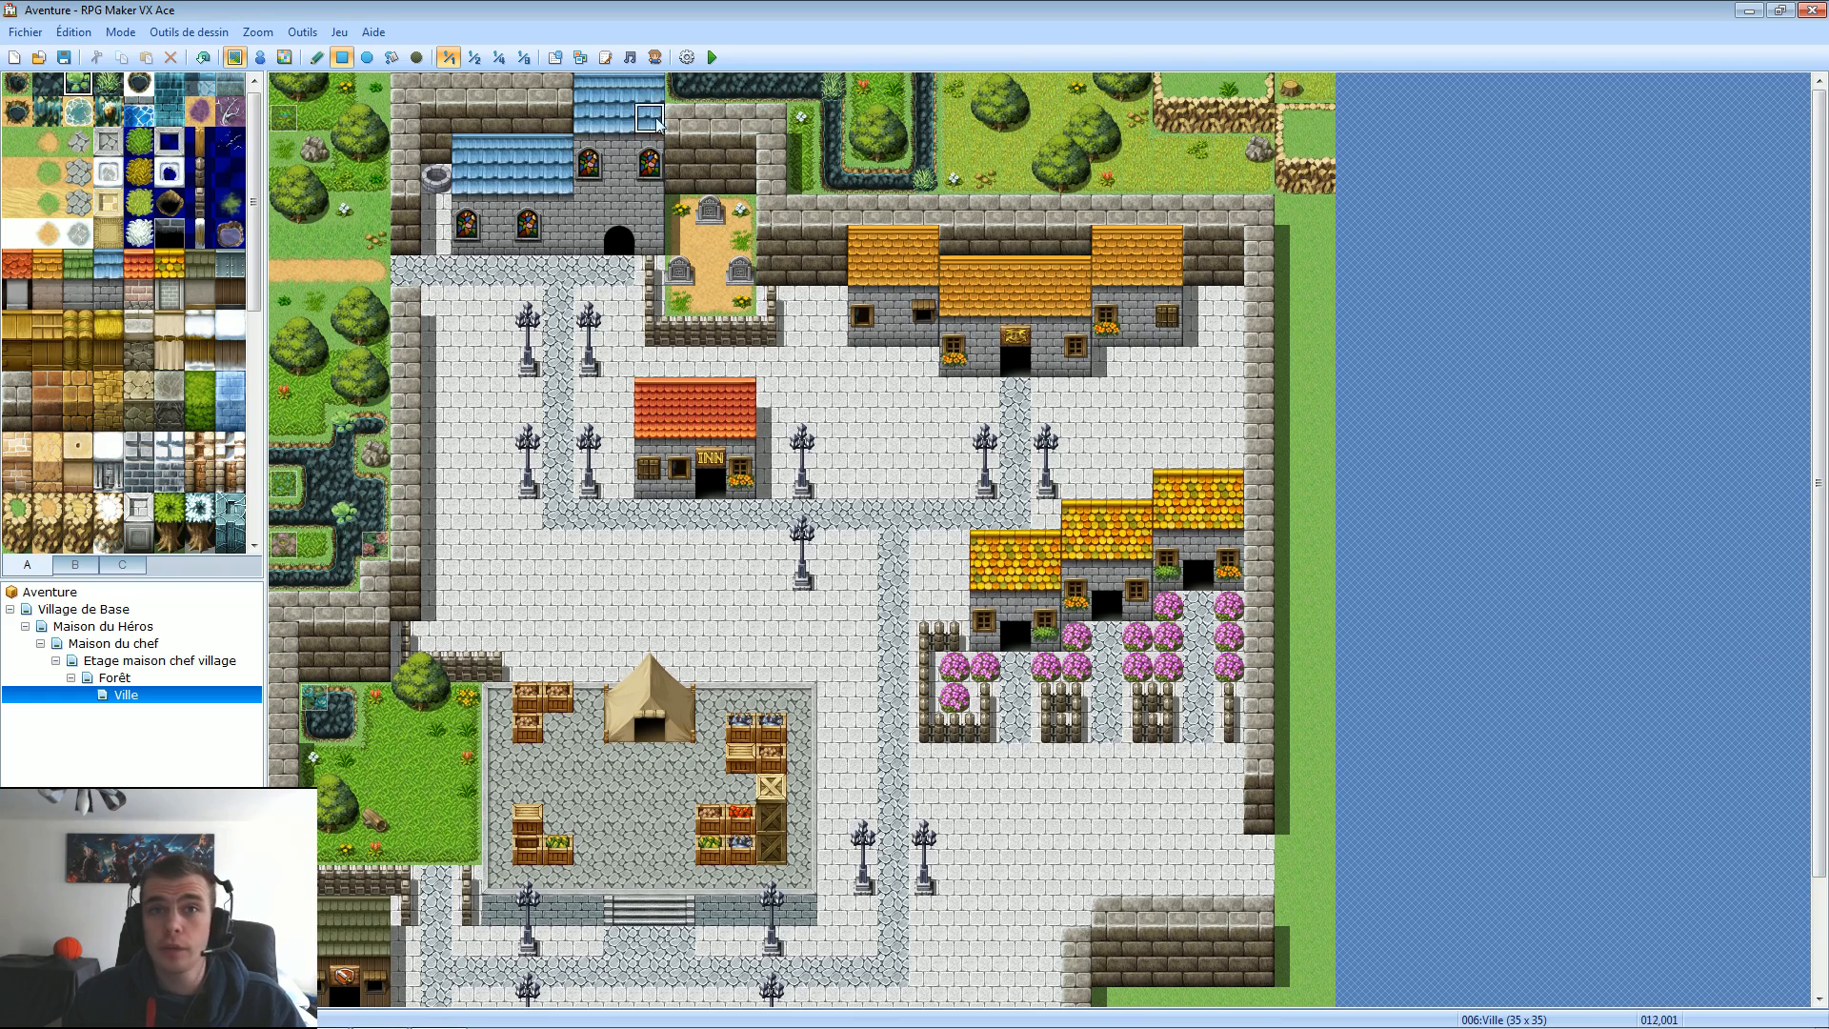
pyautogui.click(680, 88)
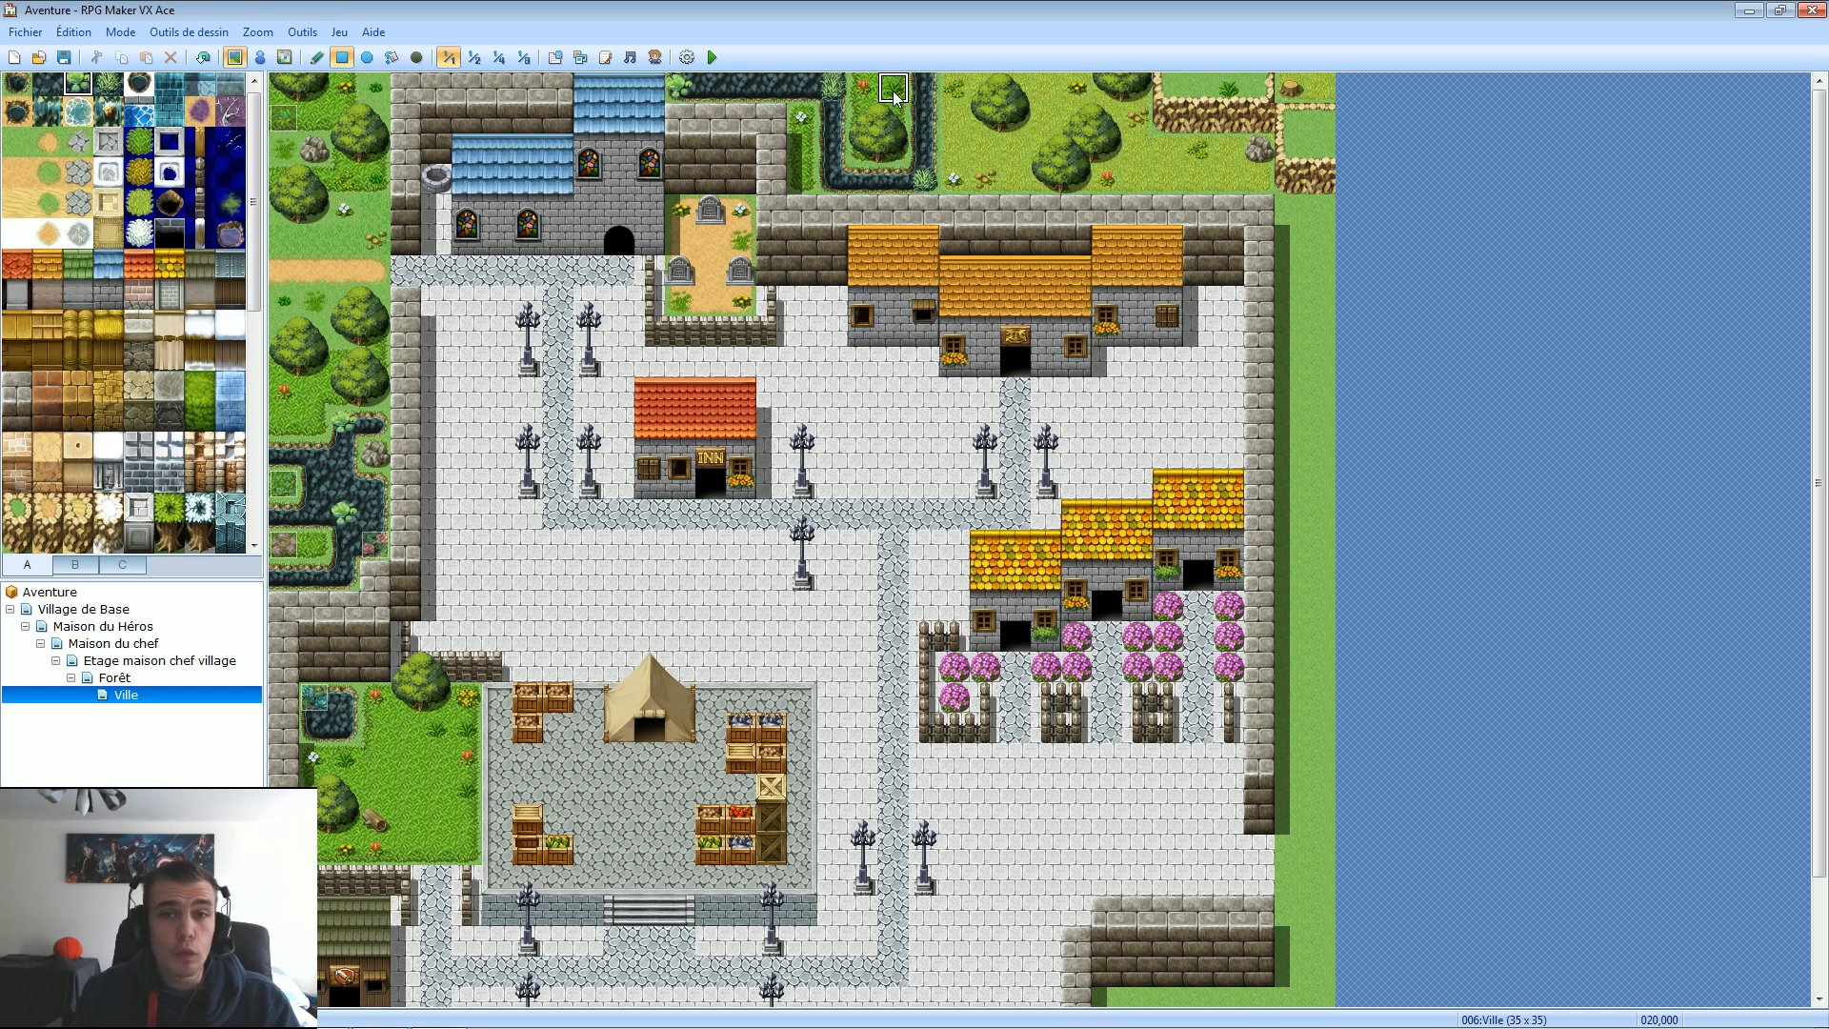
pyautogui.click(140, 144)
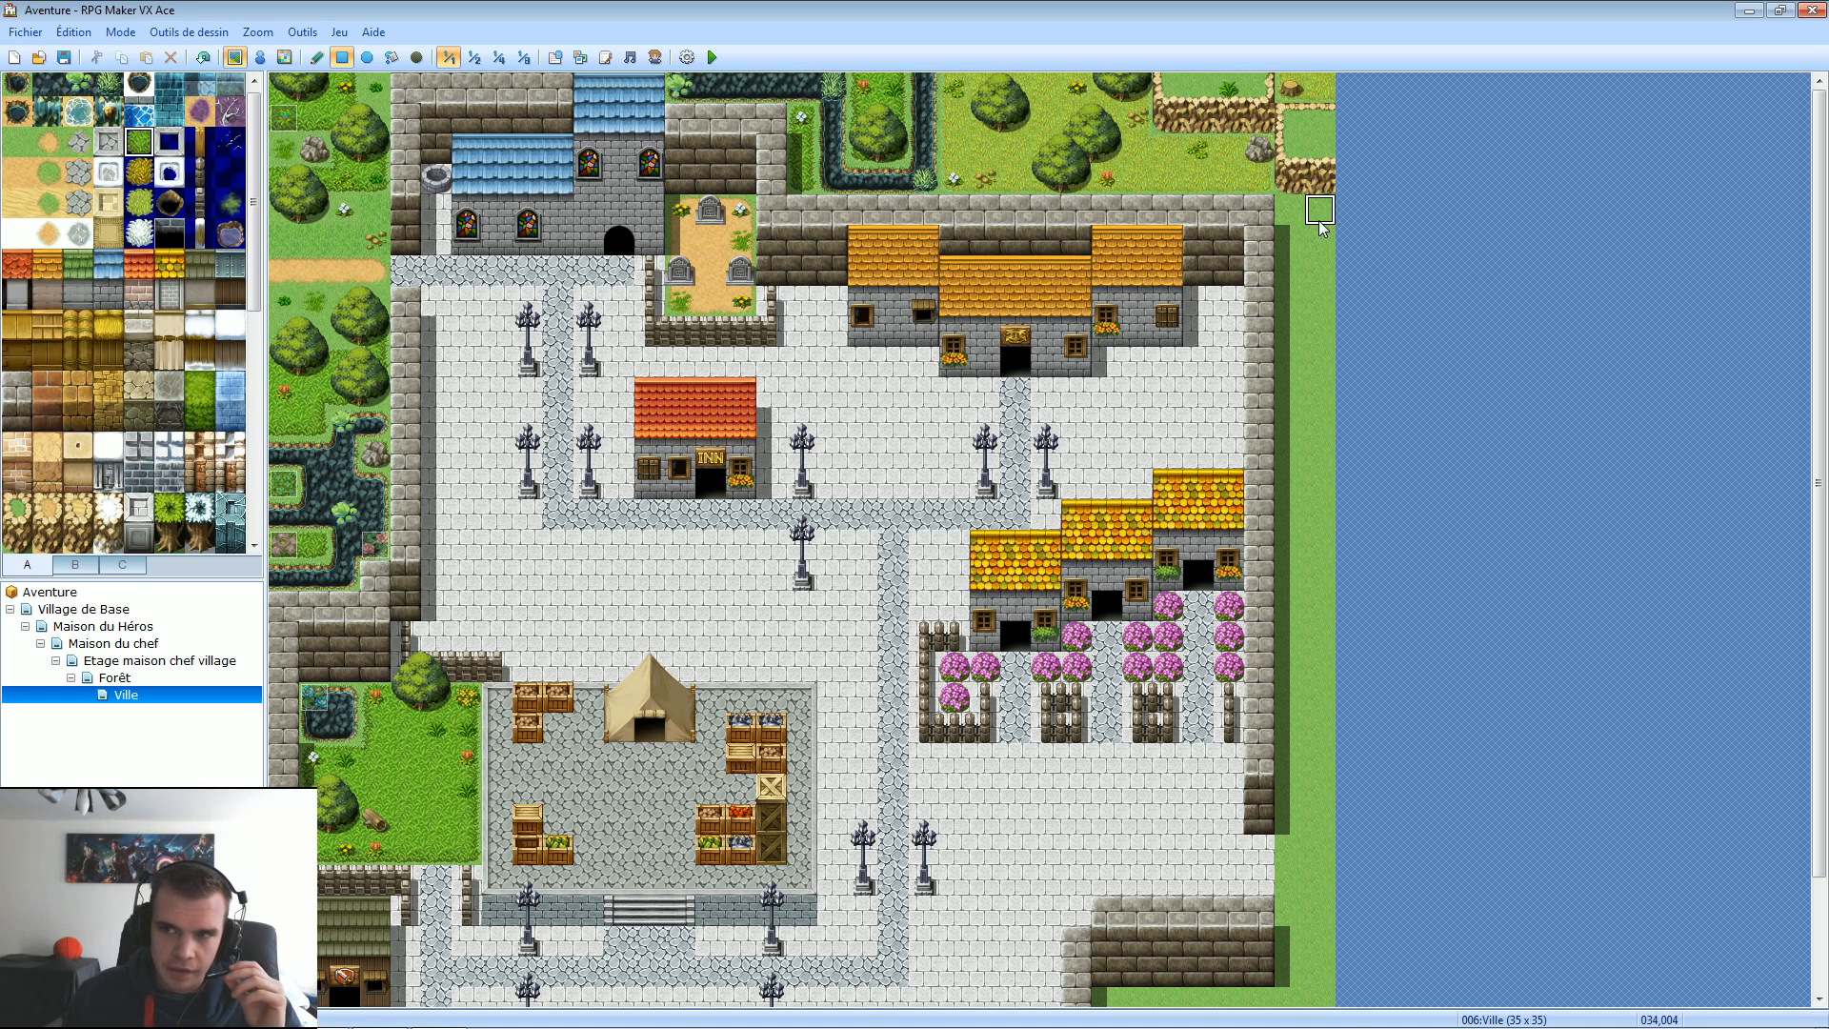
pyautogui.moveTo(1321, 223)
pyautogui.mouseDown()
pyautogui.moveTo(1282, 665)
pyautogui.moveTo(1298, 862)
pyautogui.mouseUp()
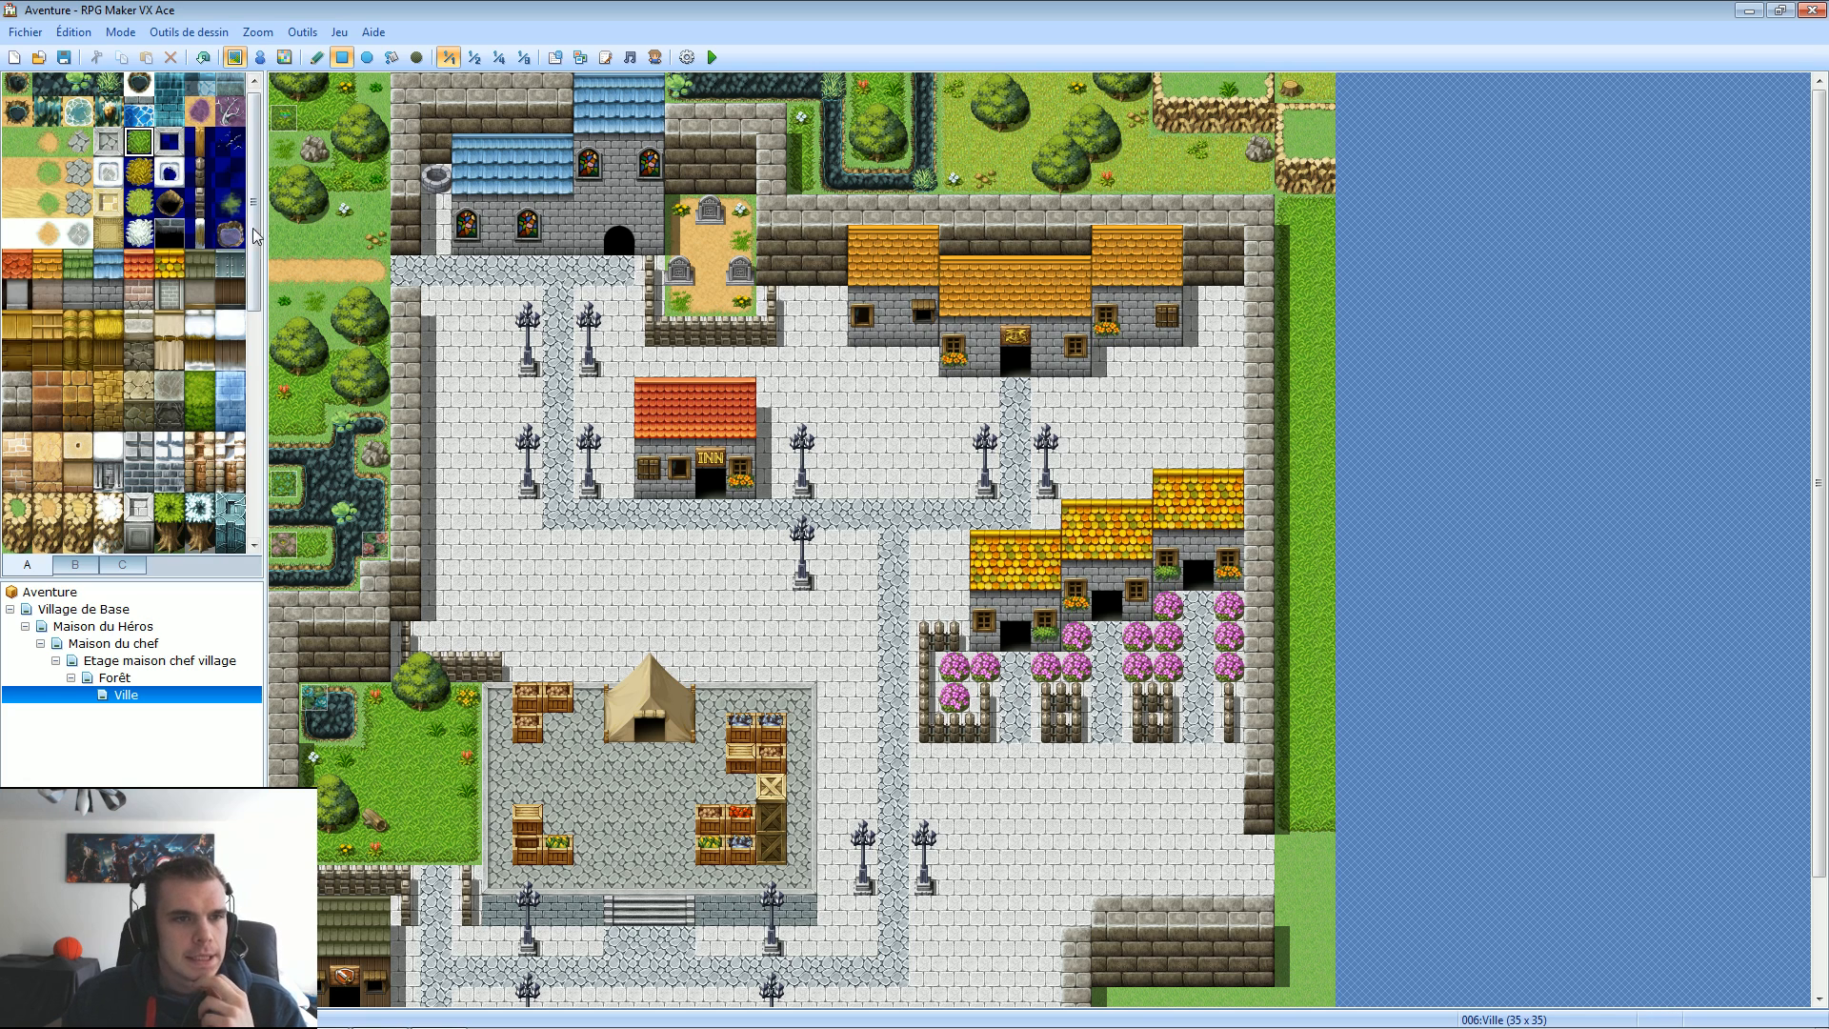
# Place three grey rocks on the tall grass outside the east wall: near its upper end, midway, and beside the pink flower gardens.
pyautogui.moveTo(258, 238); pyautogui.dragTo(191, 515)
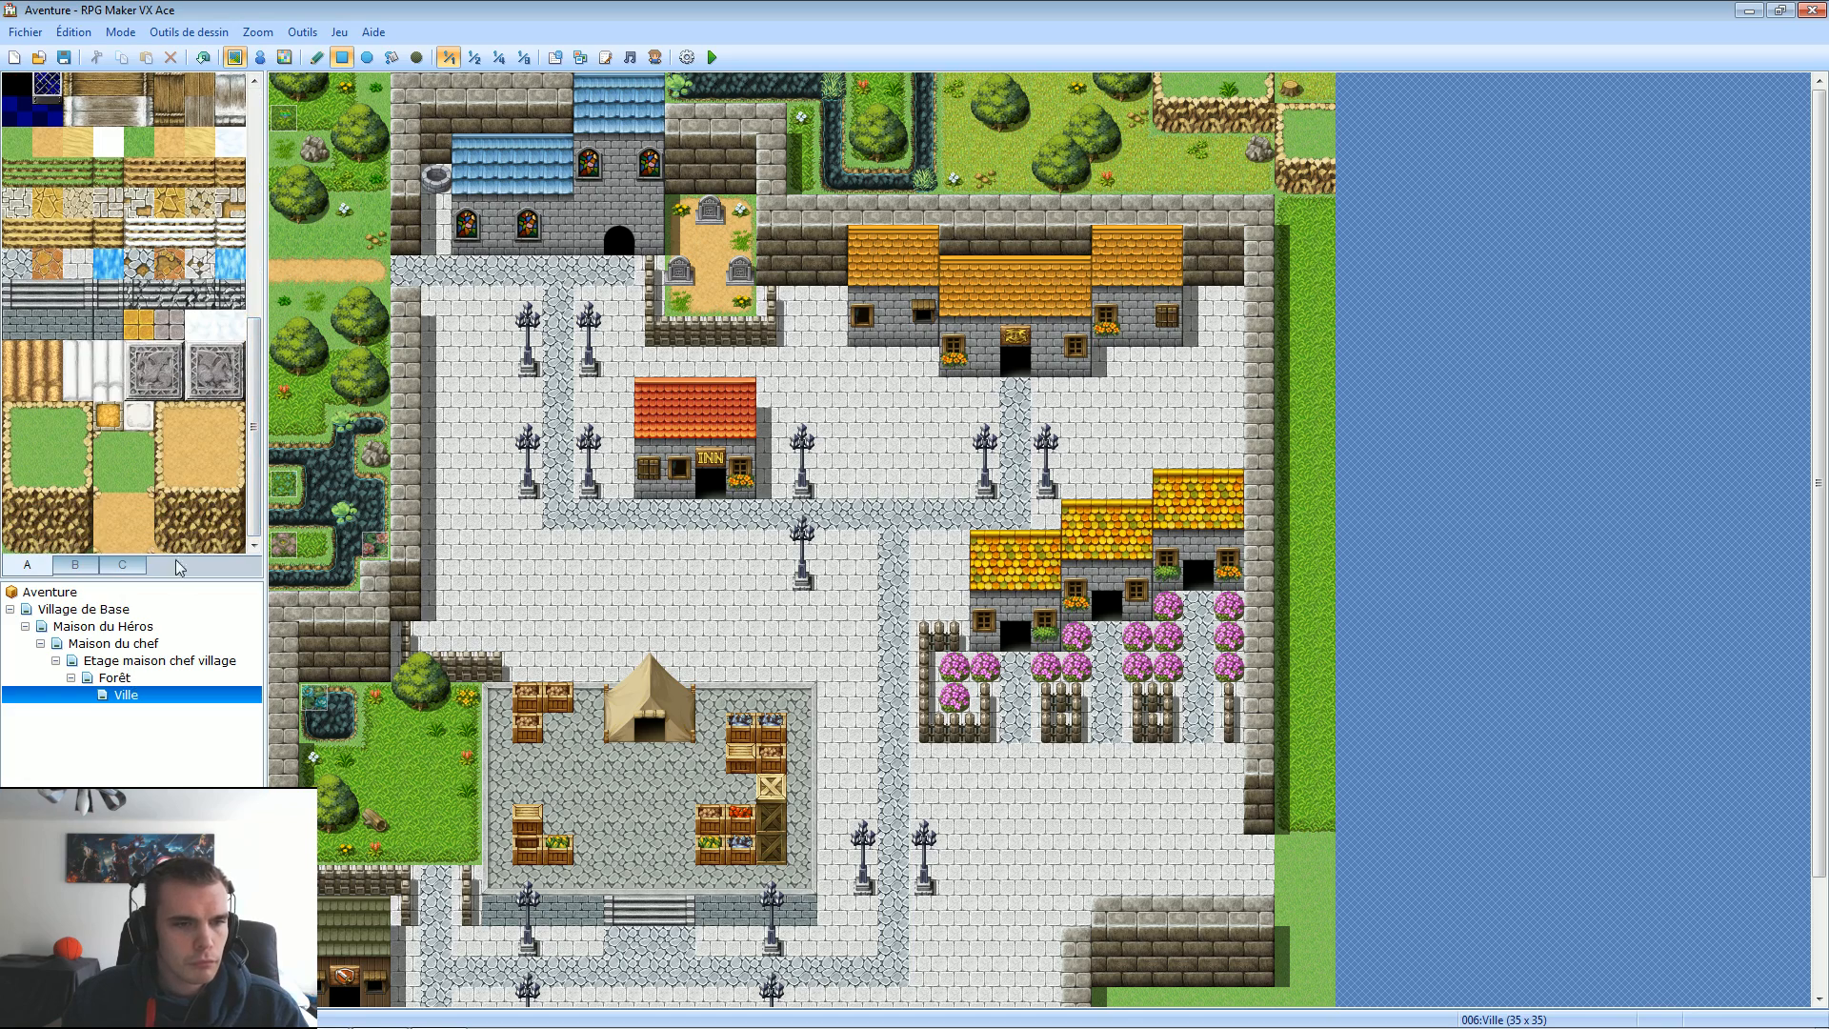
pyautogui.click(75, 565)
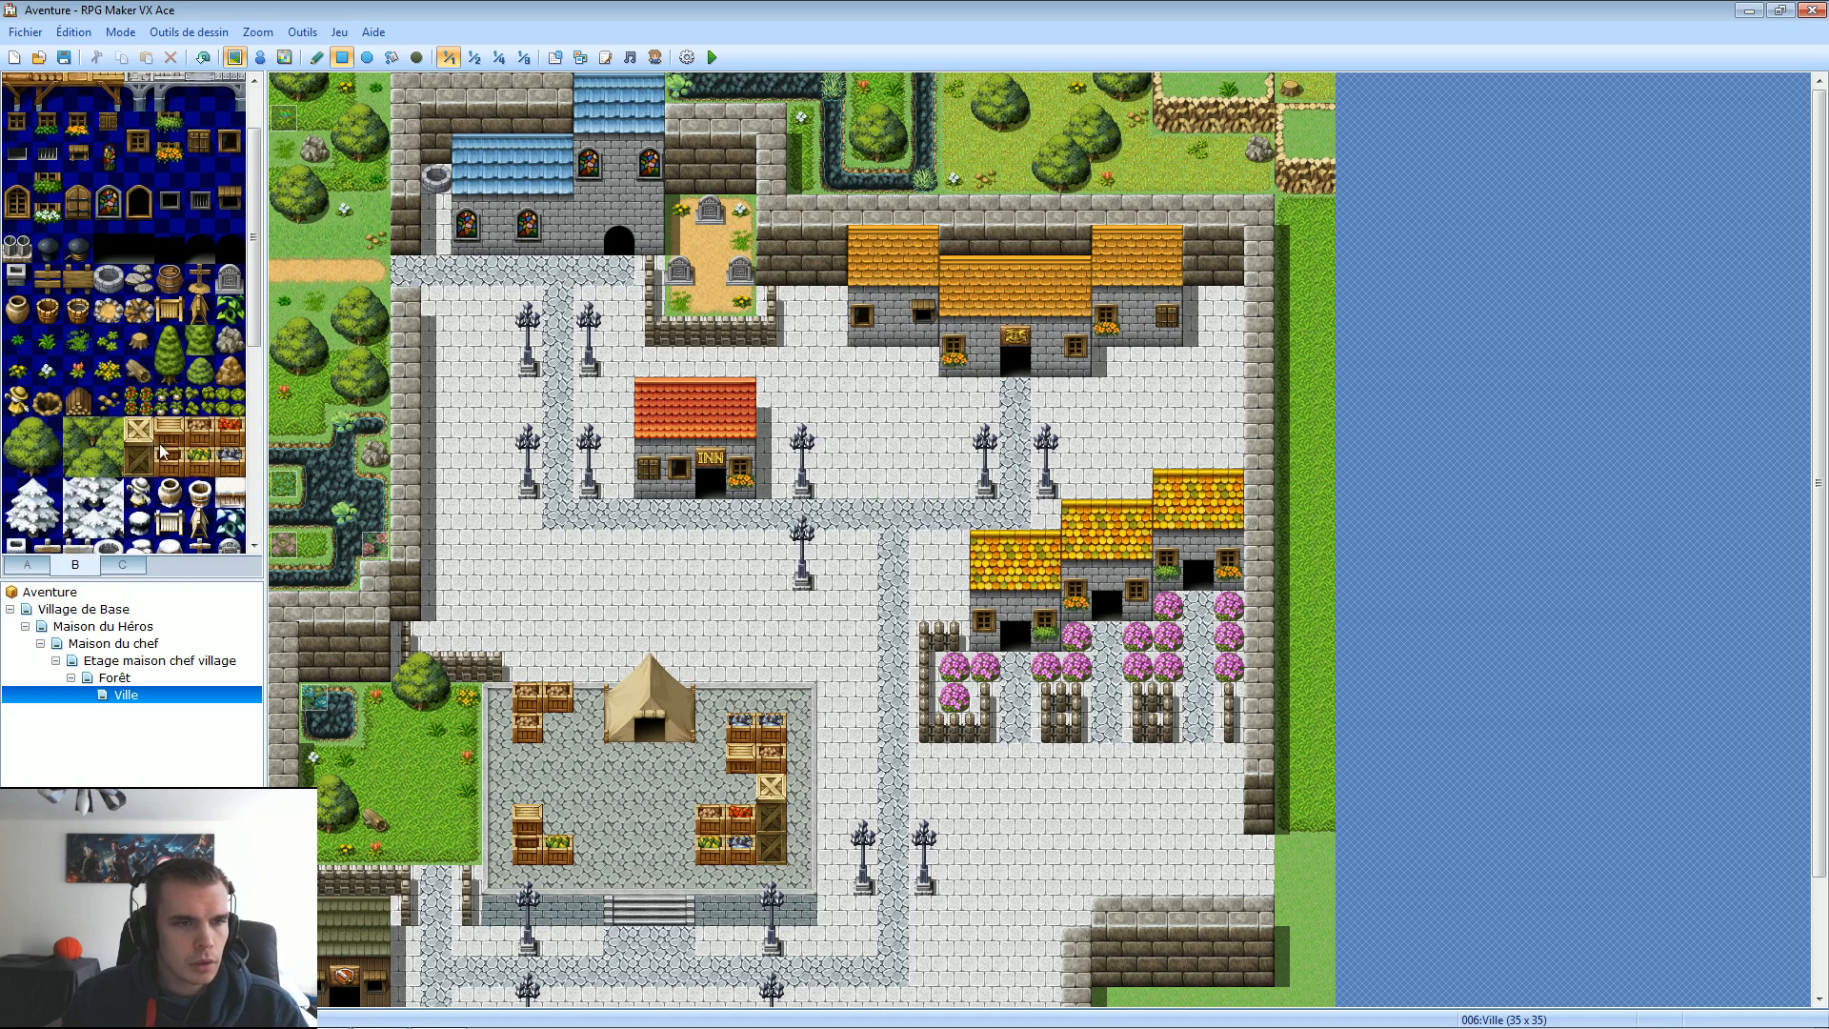
pyautogui.click(229, 340)
pyautogui.click(1289, 424)
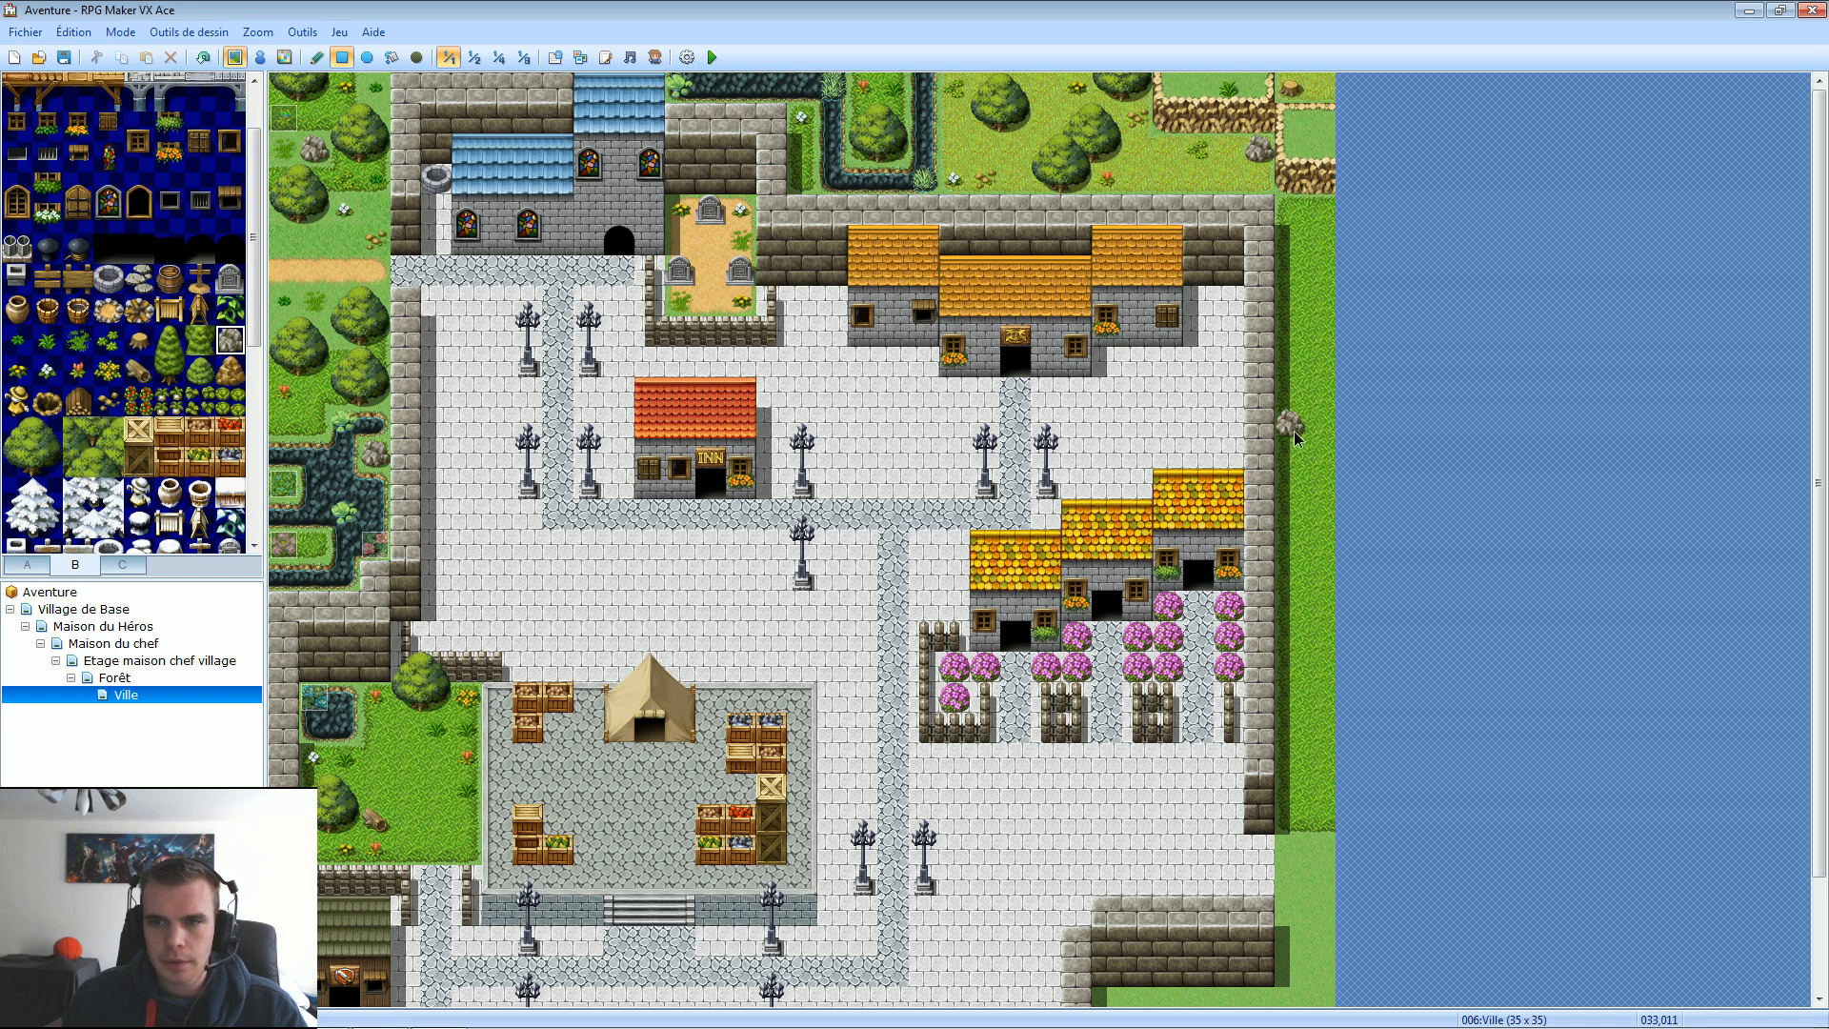
pyautogui.click(1321, 667)
pyautogui.click(1320, 240)
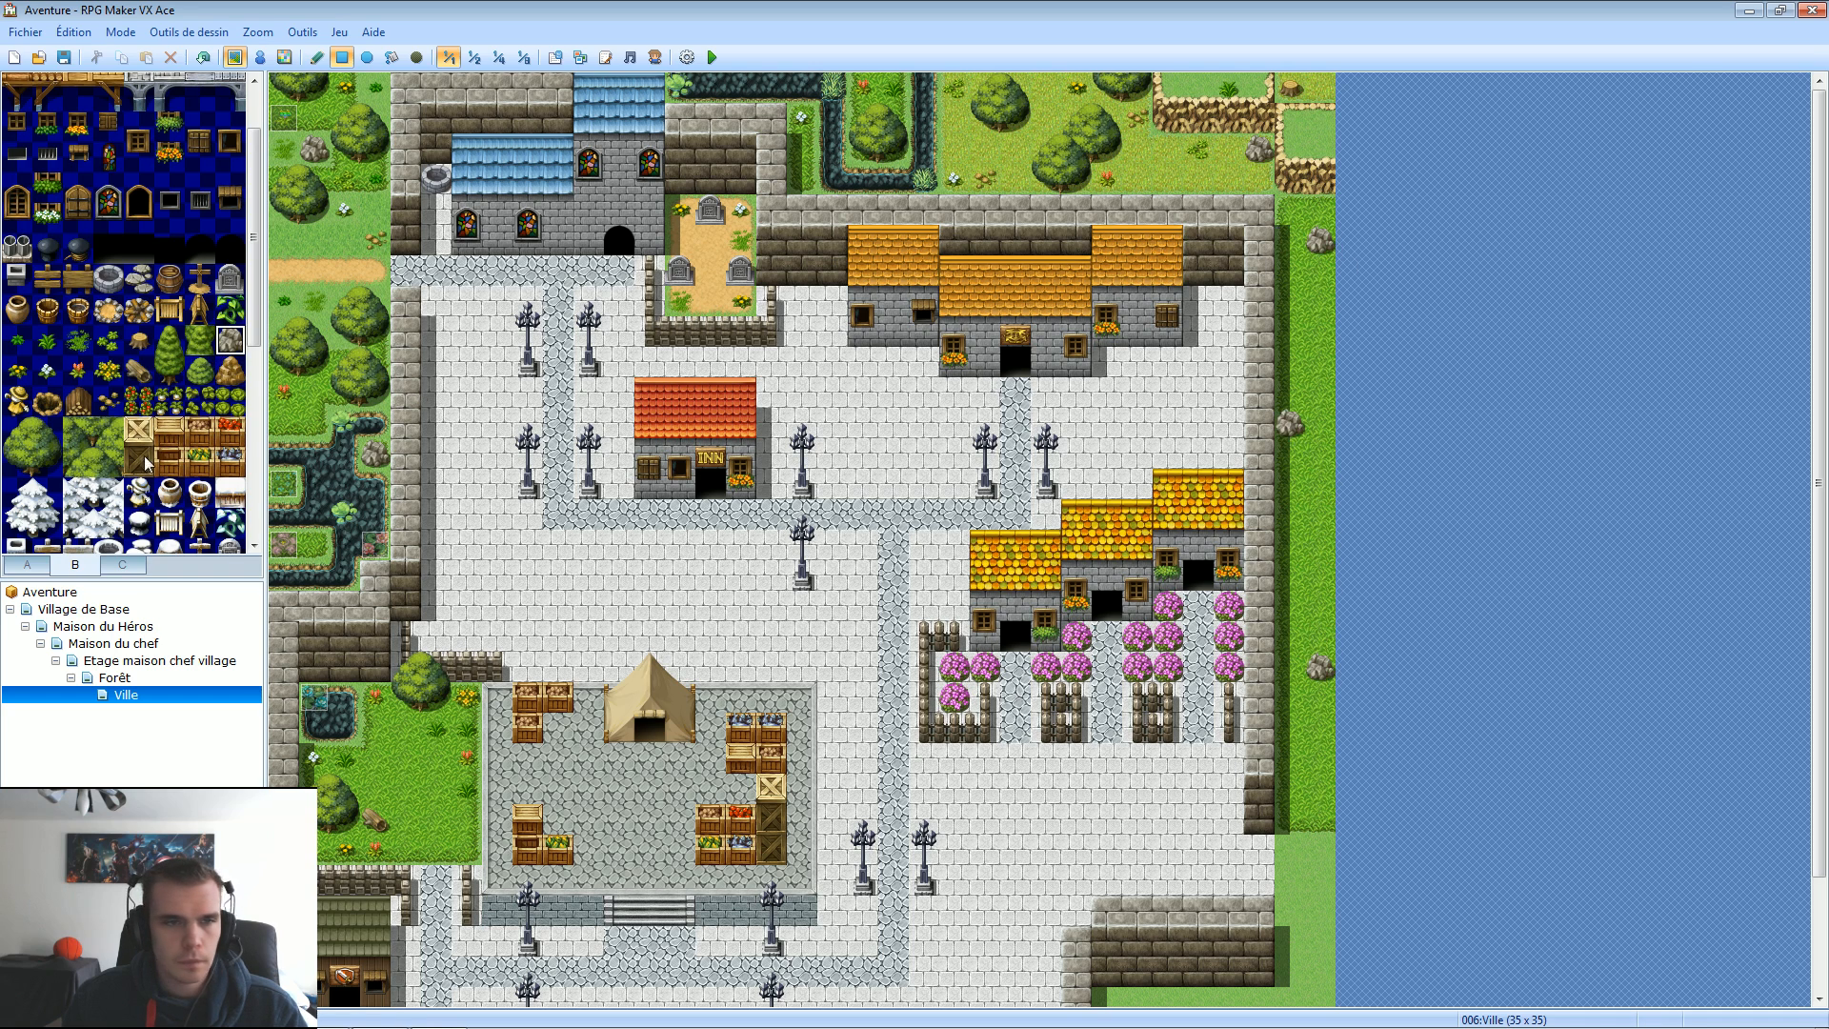
# Plant round trees down the tall grass strip outside the east wall, letting some be cut off by the map's edge.
pyautogui.click(26, 465)
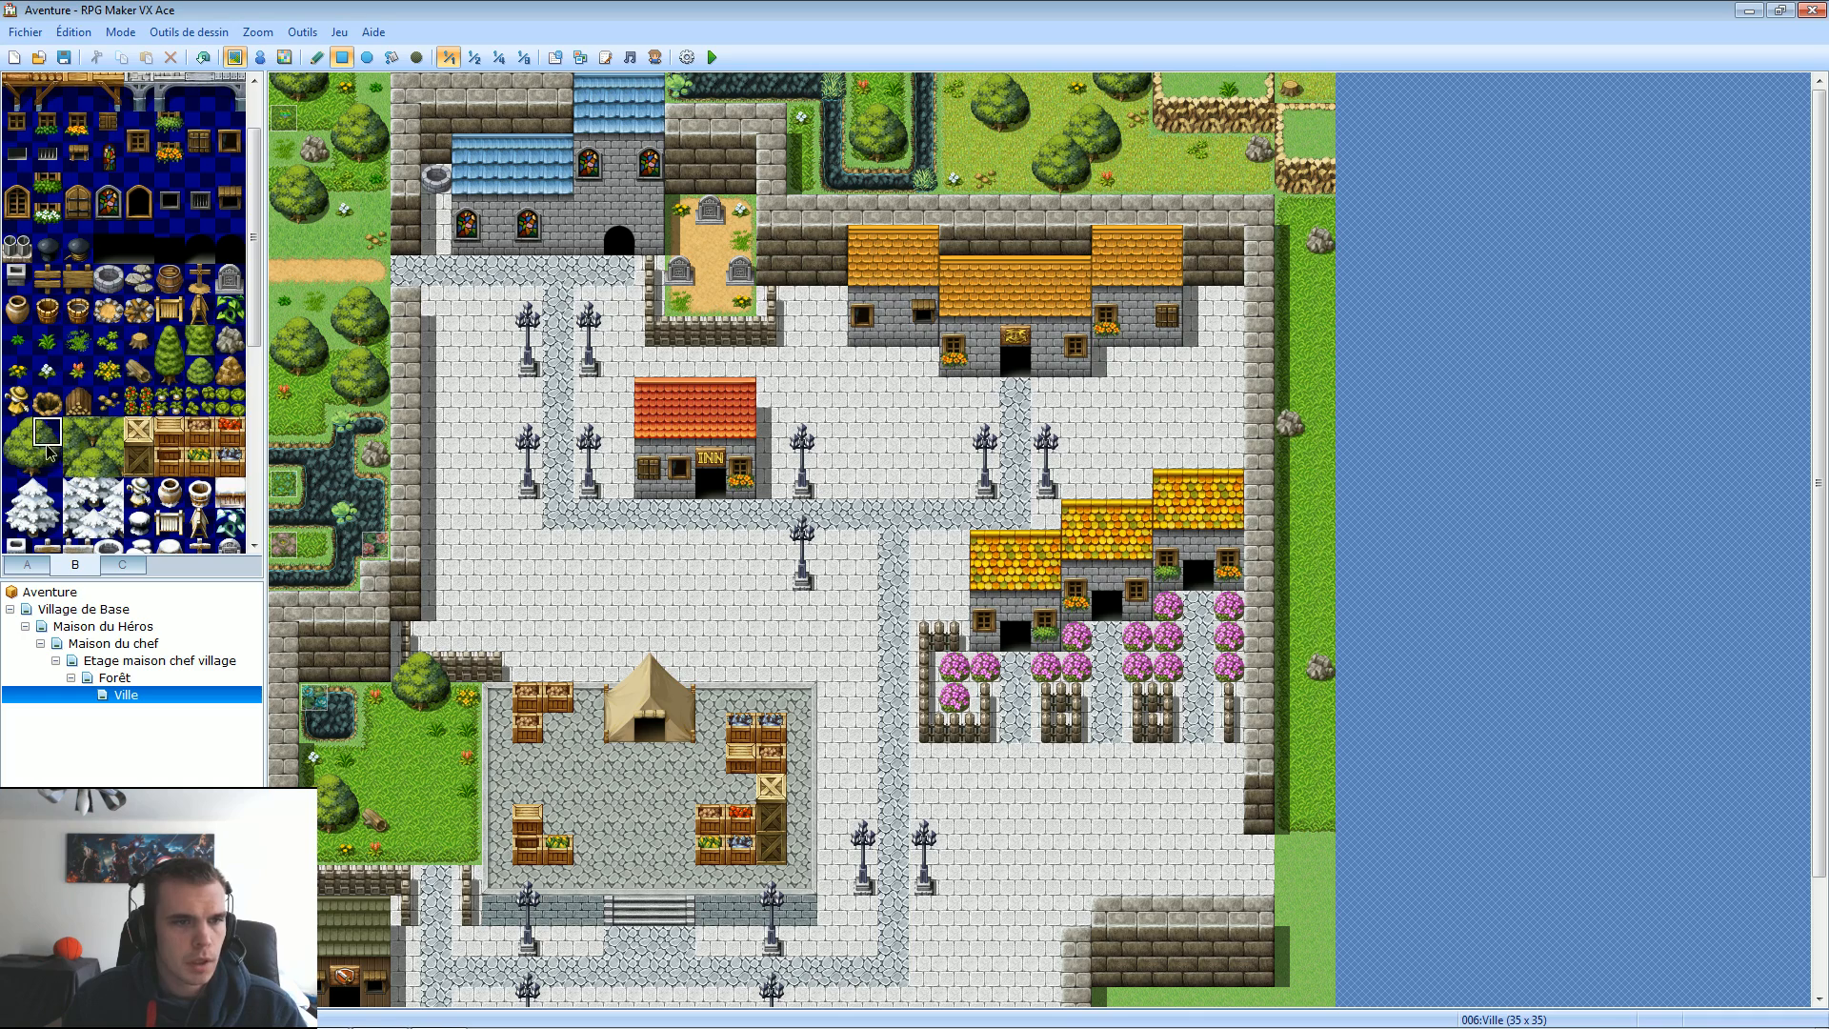
pyautogui.moveTo(30, 471); pyautogui.dragTo(49, 443)
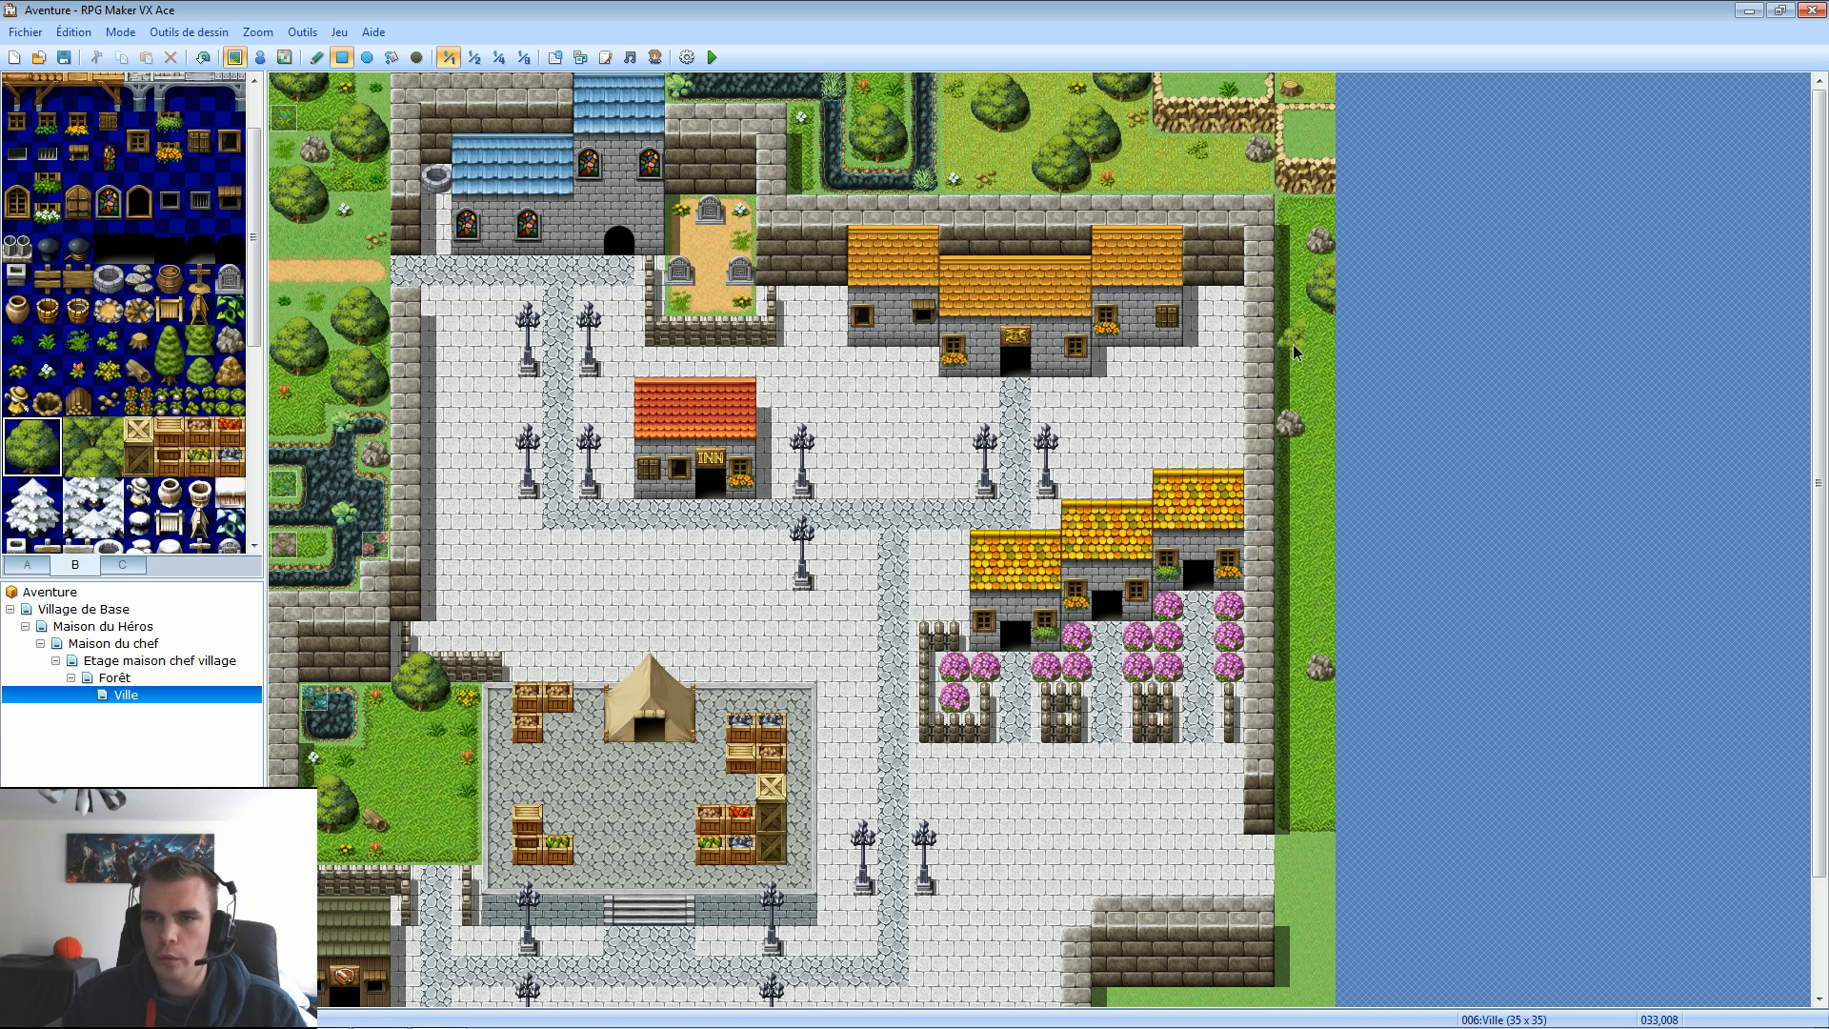
pyautogui.moveTo(1292, 345); pyautogui.dragTo(1315, 369)
pyautogui.moveTo(1318, 452); pyautogui.dragTo(1328, 490)
pyautogui.click(1299, 558)
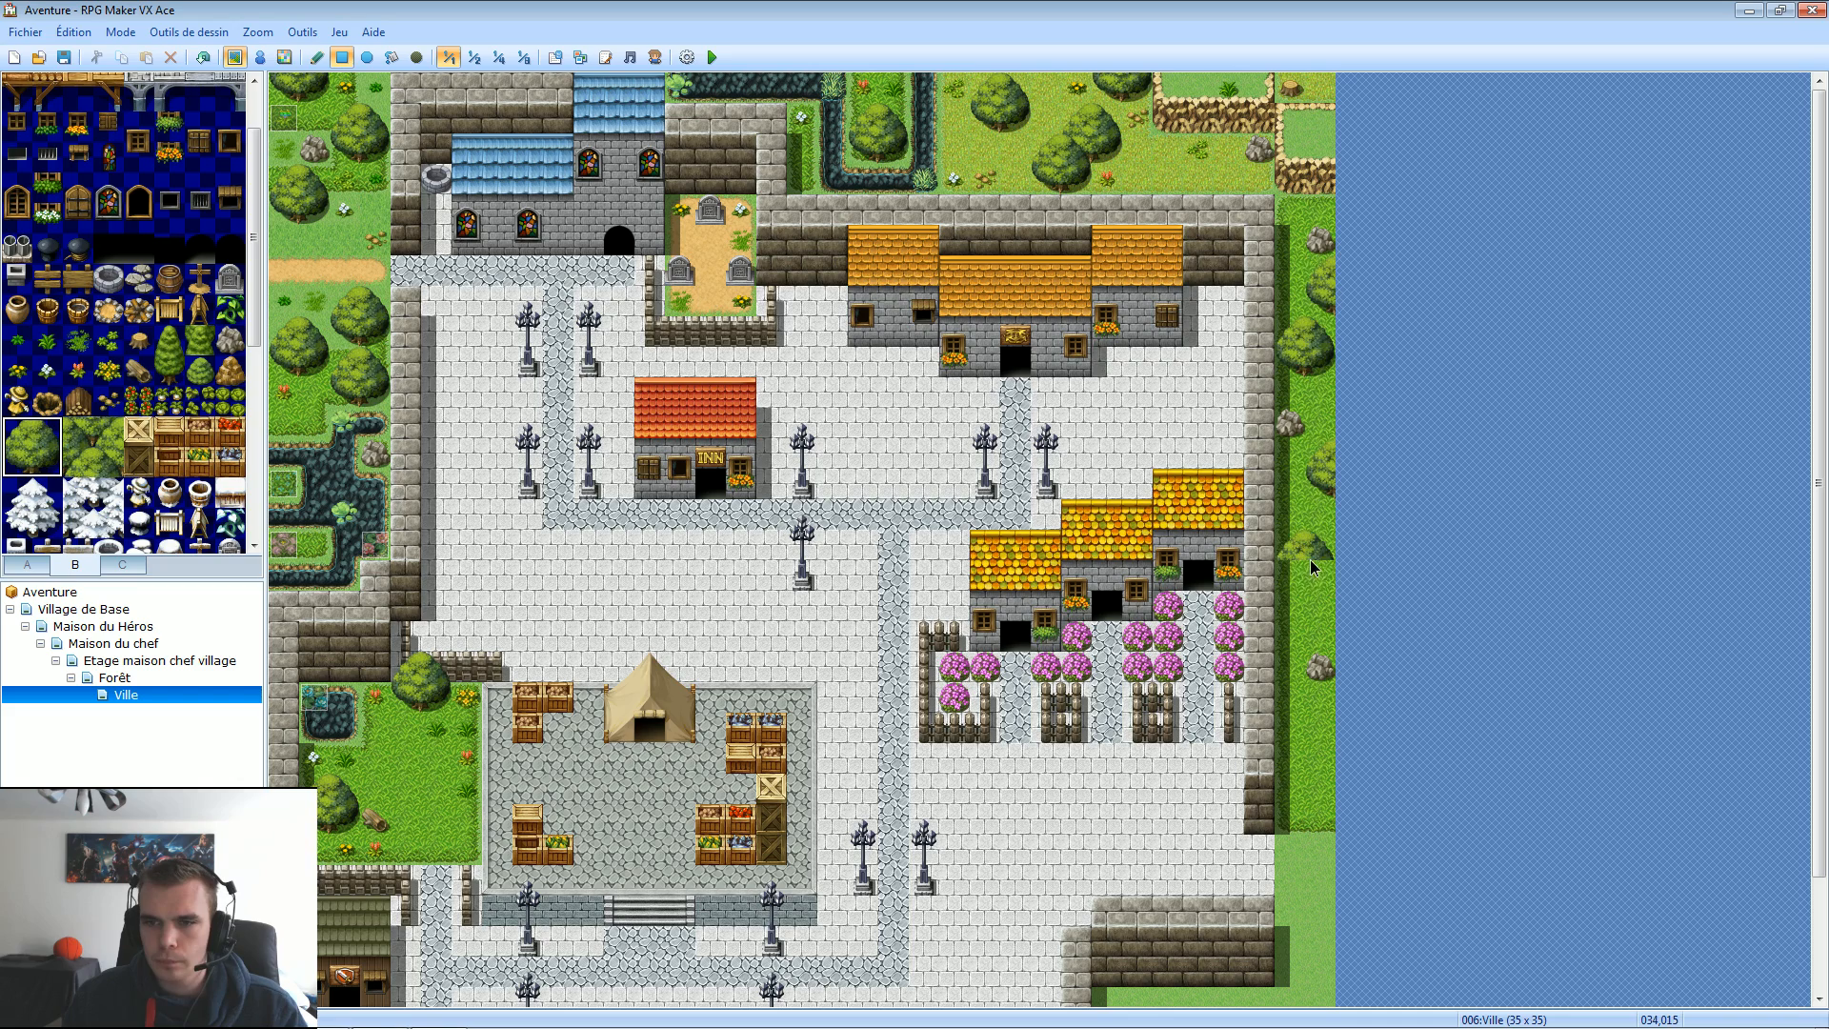
pyautogui.click(1326, 610)
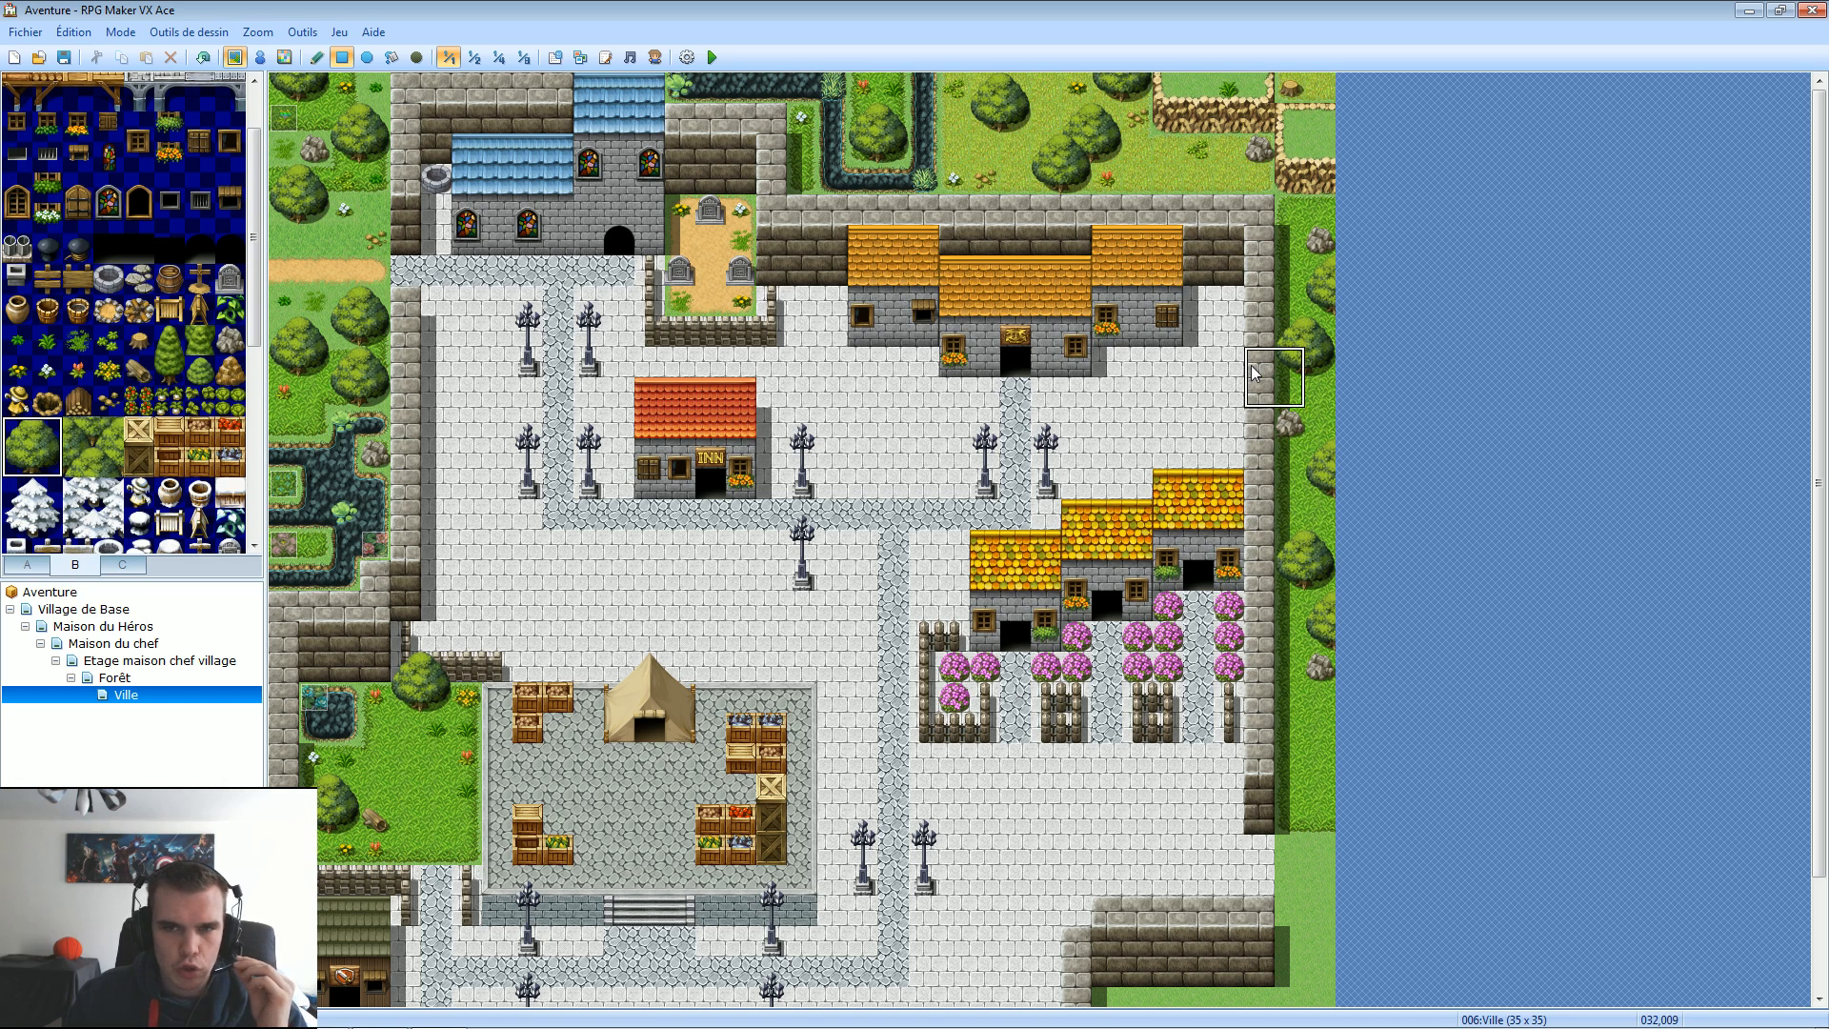
# Add yellow flowers at the northern end of the eastern grass strip and red flowers below its middle tree.
pyautogui.click(108, 370)
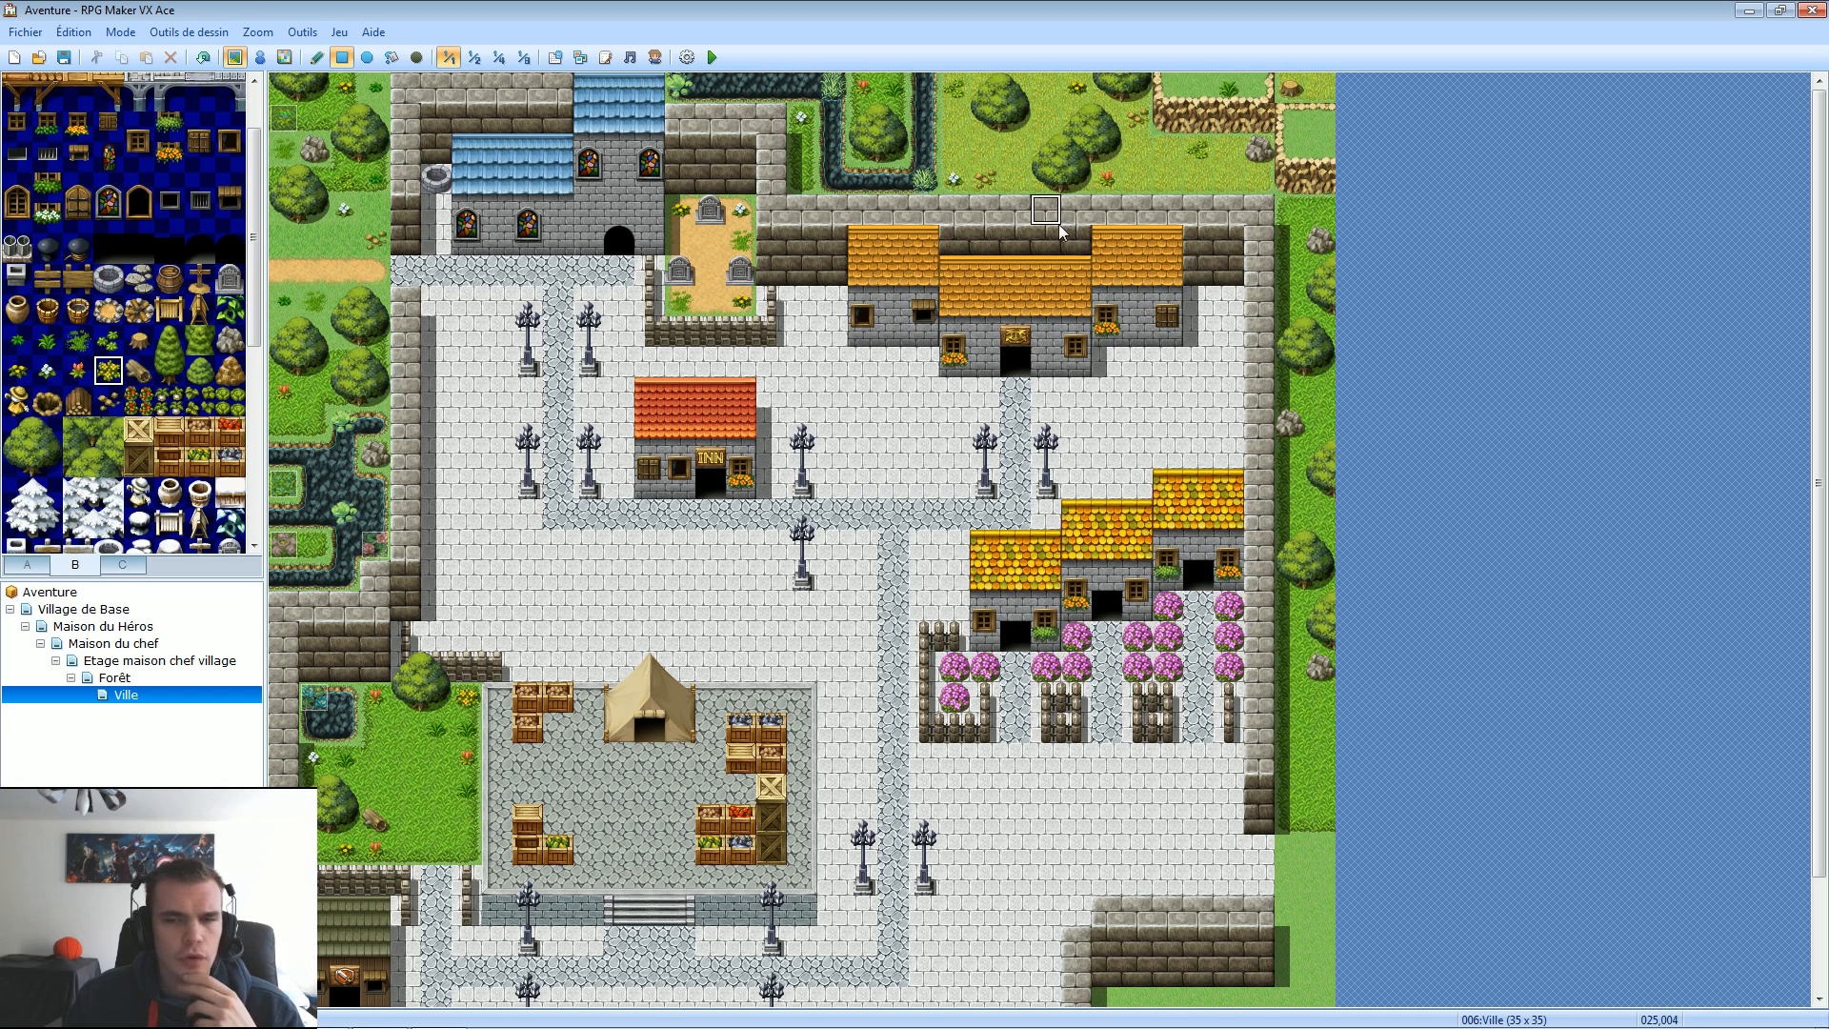
pyautogui.click(1322, 210)
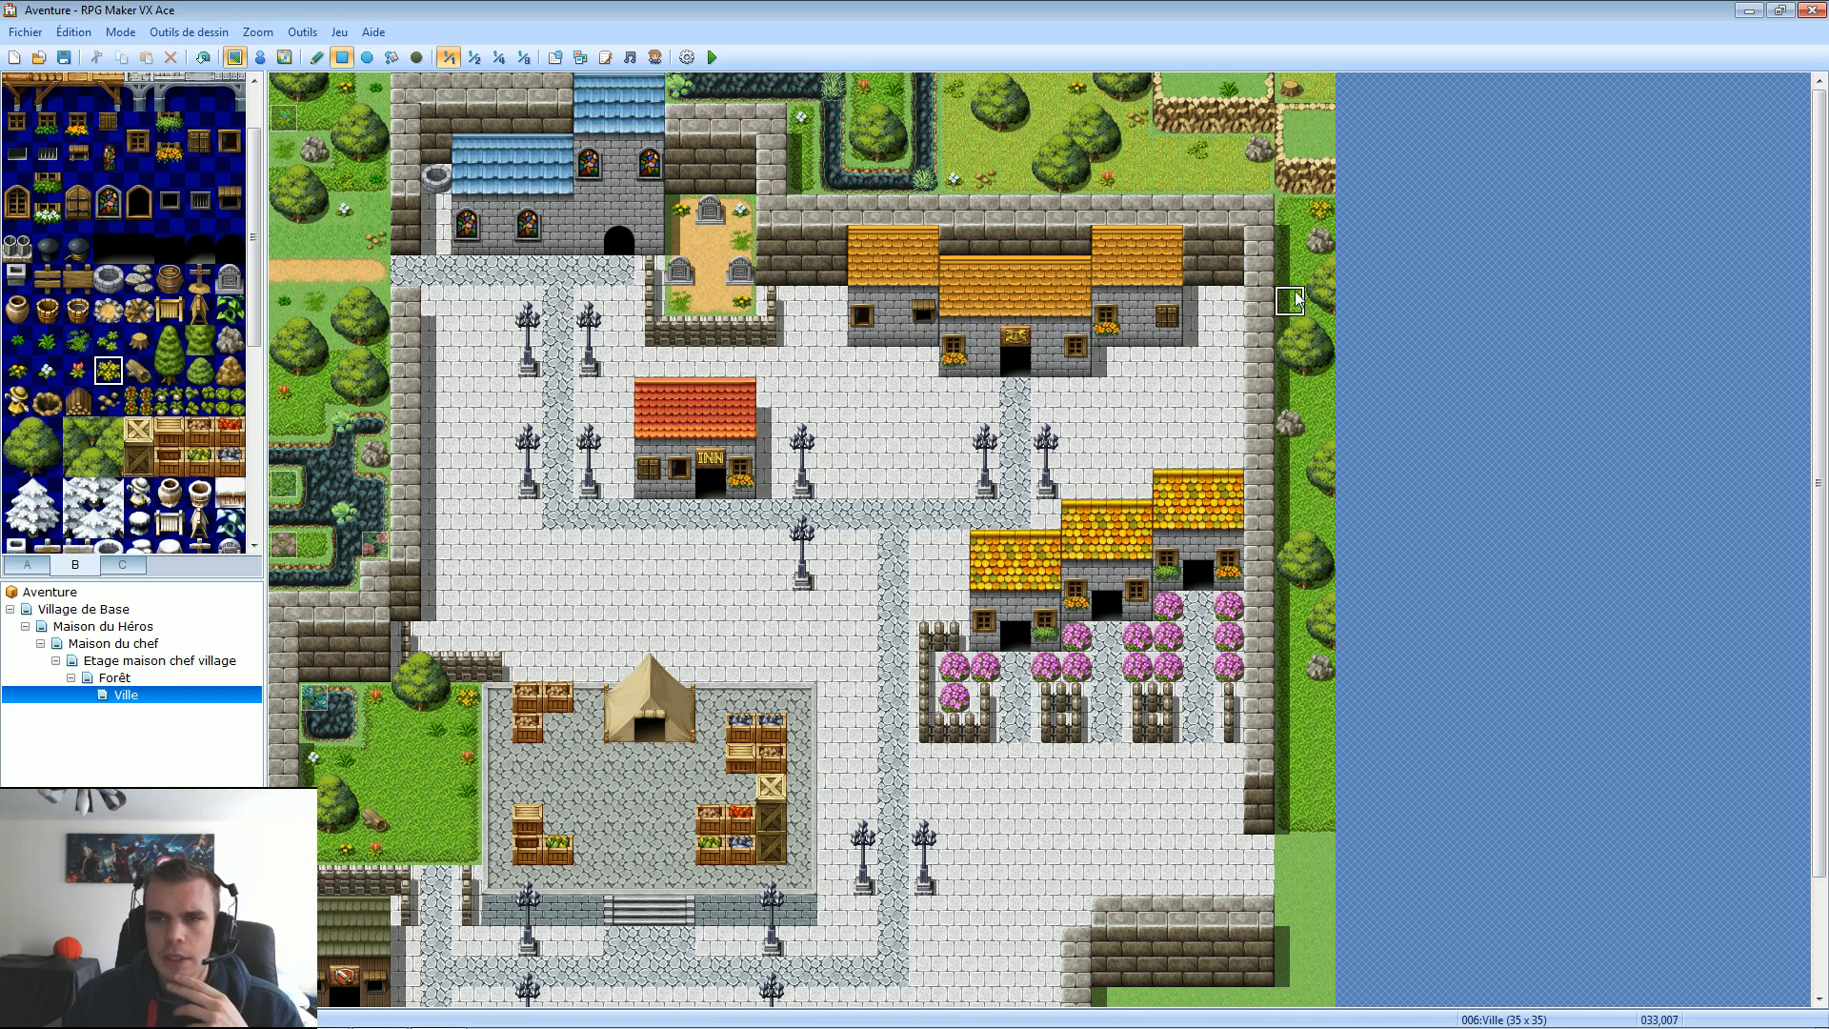
pyautogui.click(80, 370)
pyautogui.click(1321, 514)
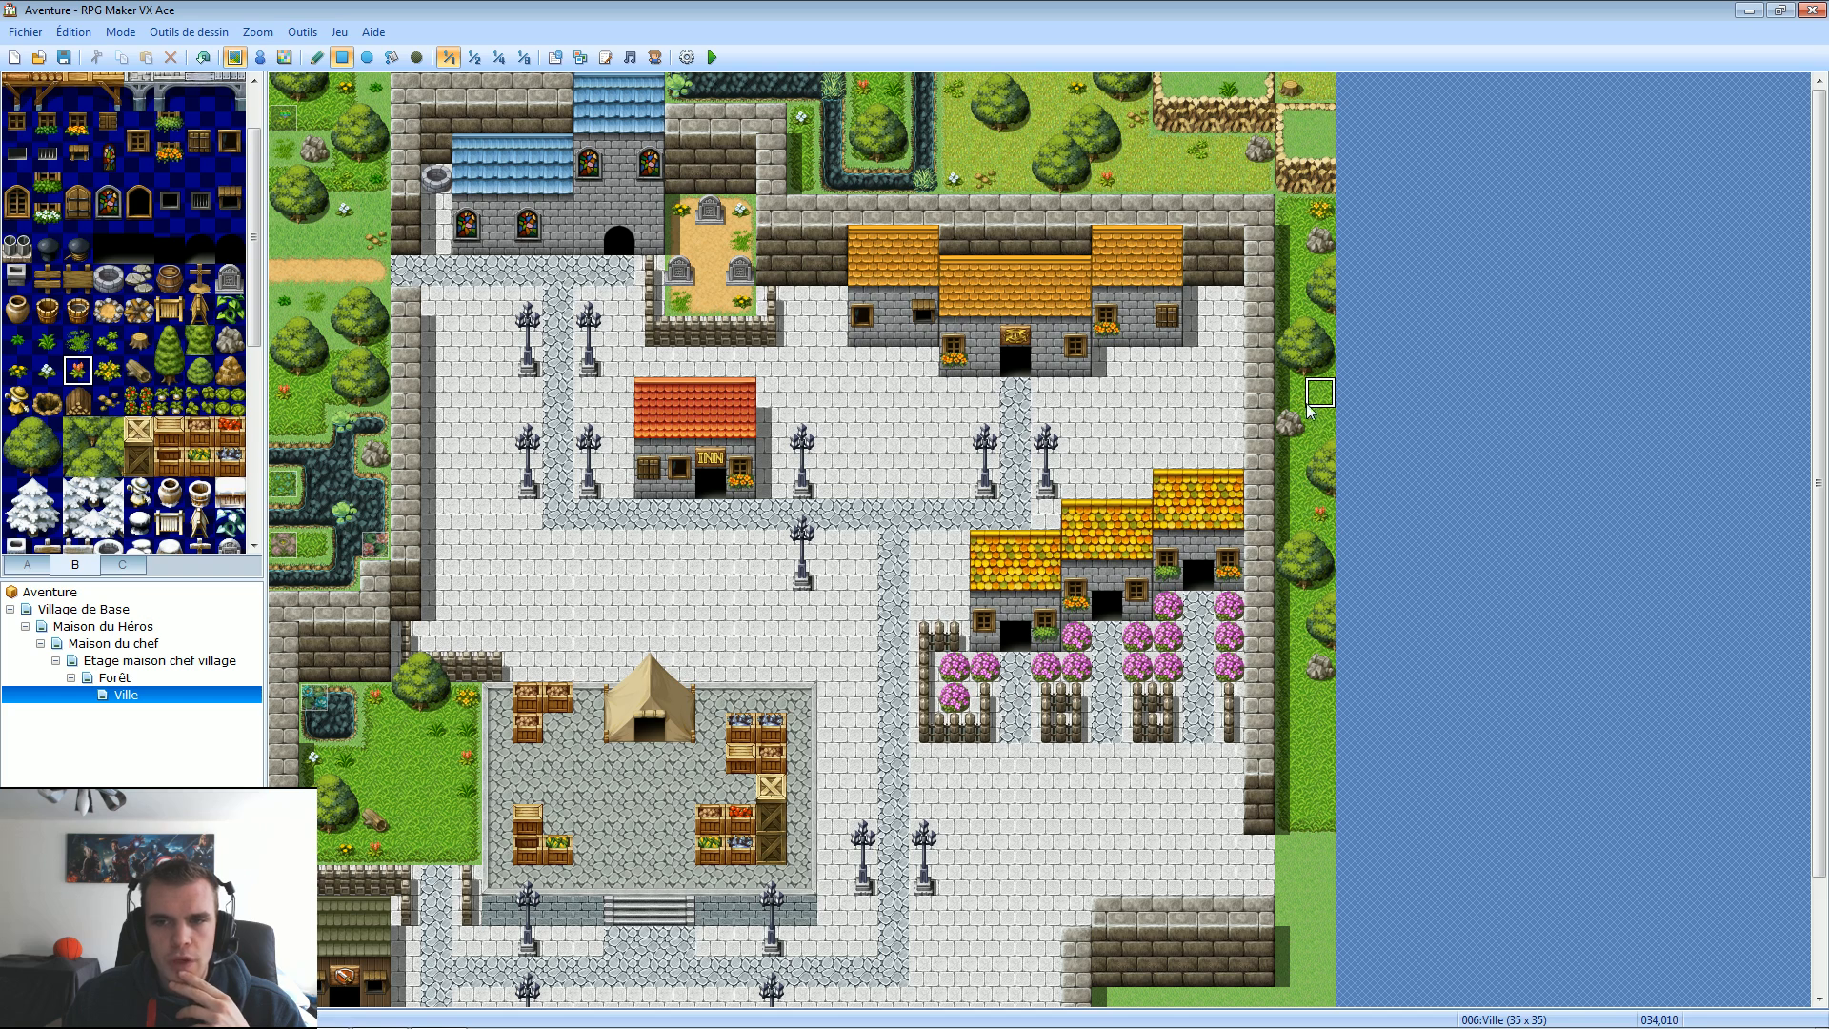
# Place a fallen log near the southern end of the eastern grass strip and white flowers beside its northern trees.
pyautogui.click(109, 401)
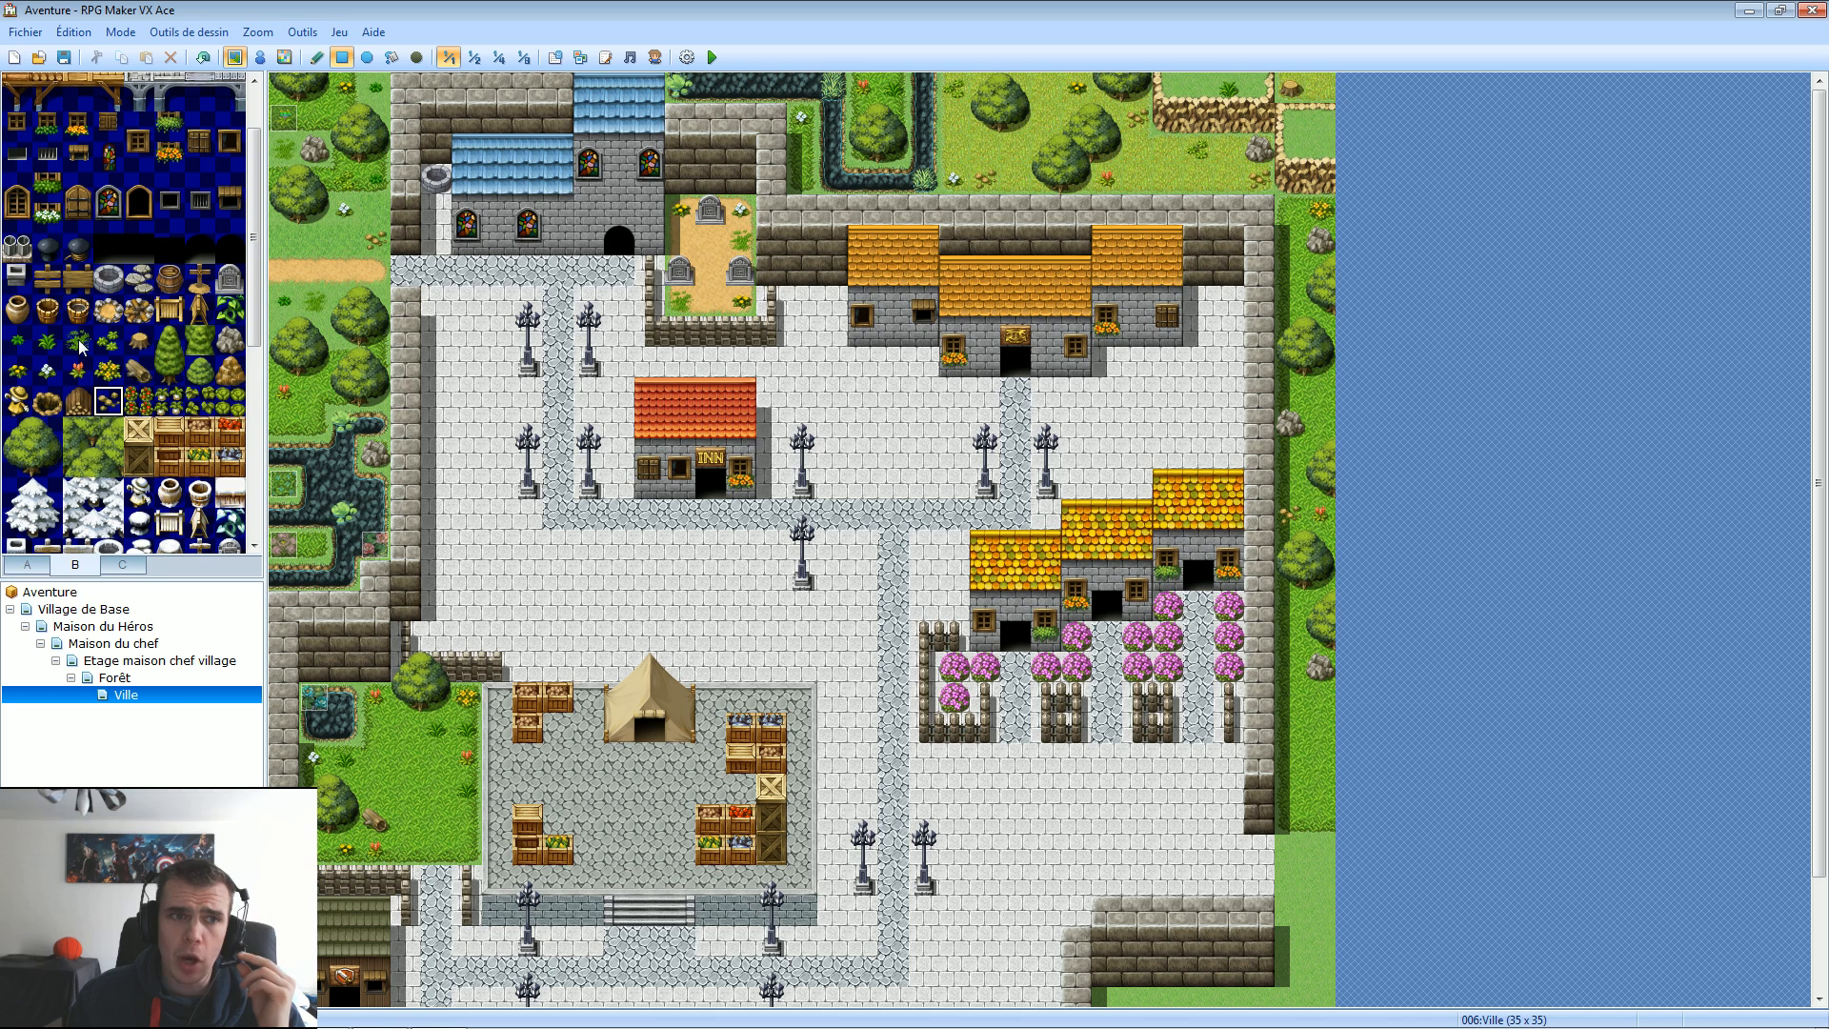
pyautogui.click(138, 371)
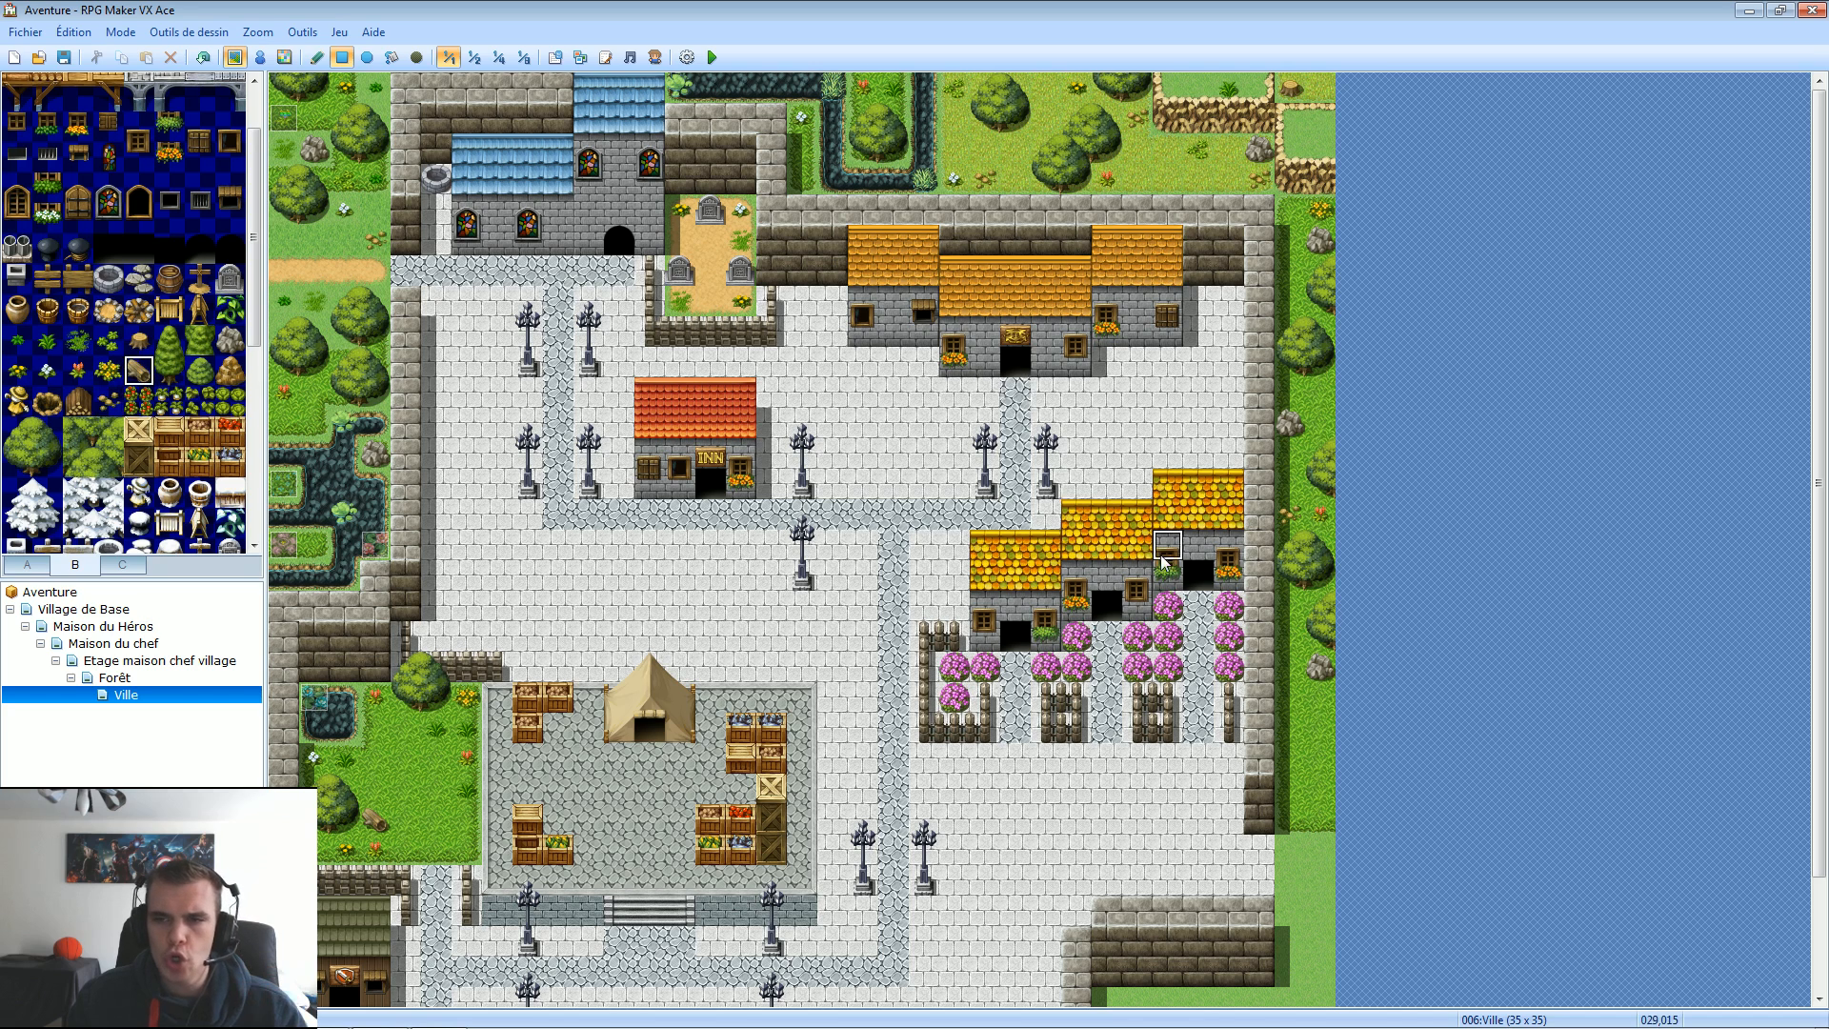
pyautogui.click(1290, 731)
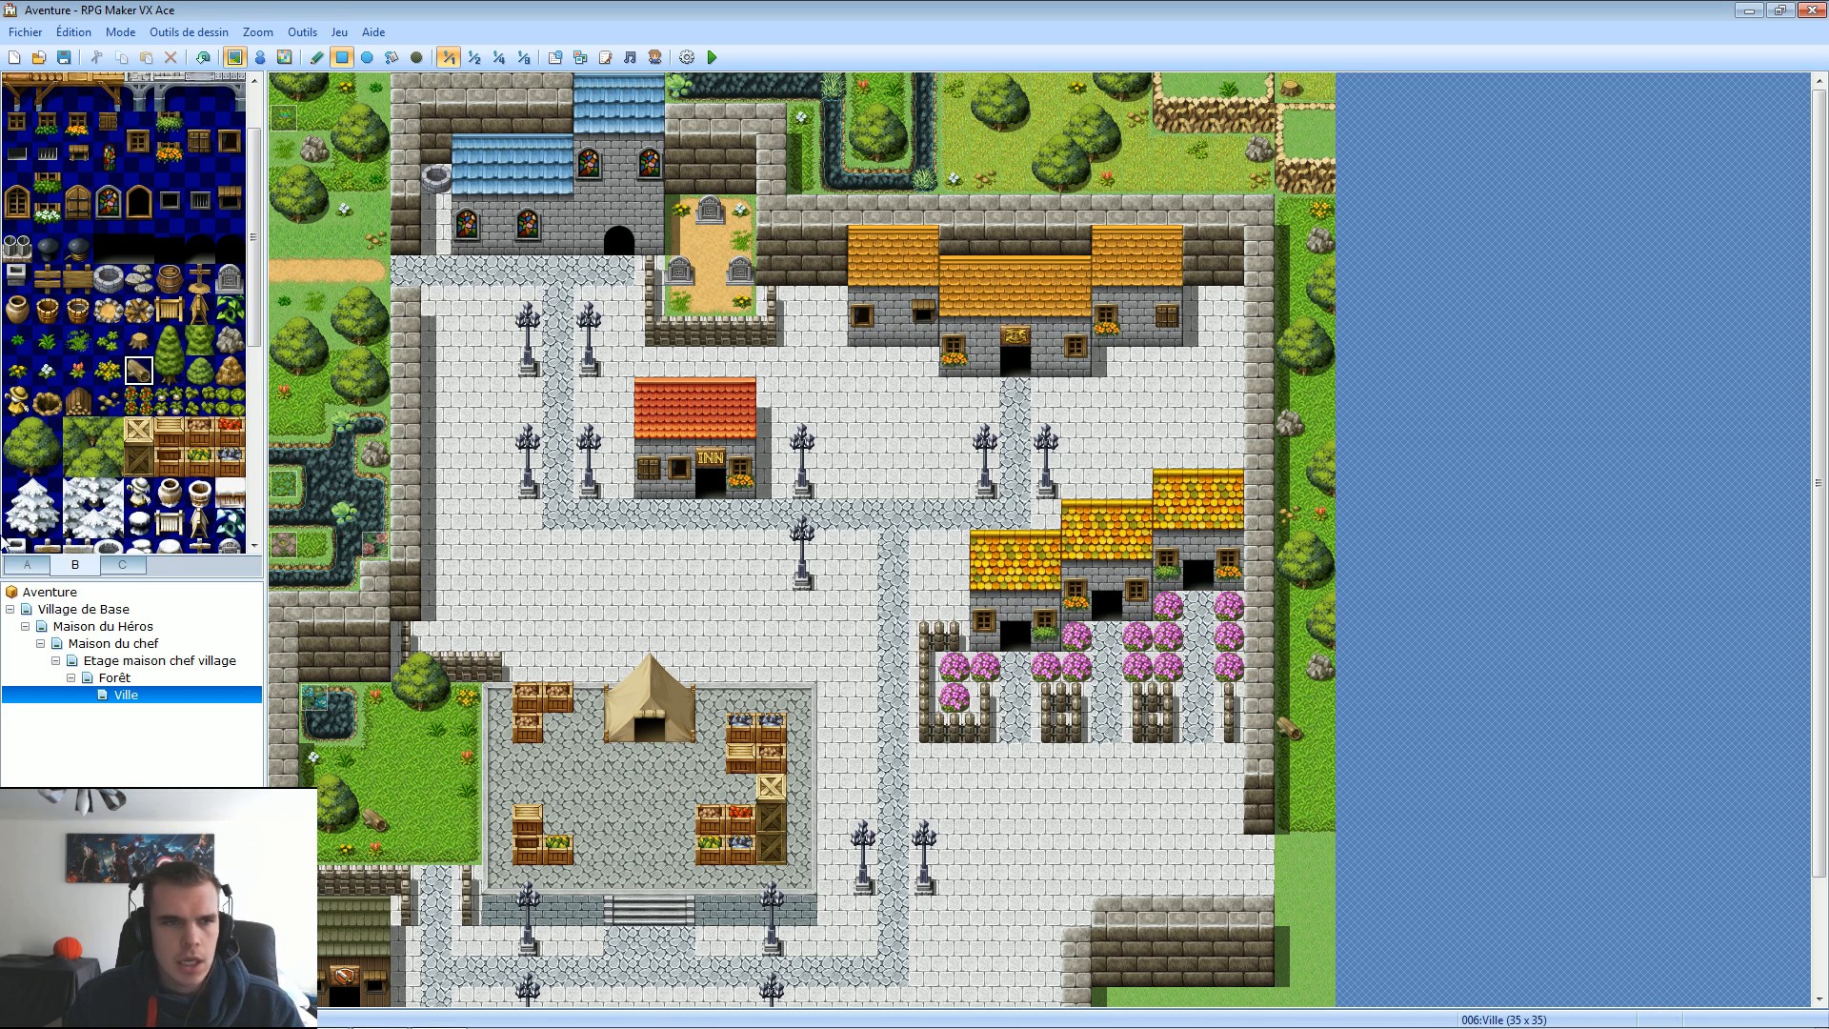
pyautogui.click(46, 371)
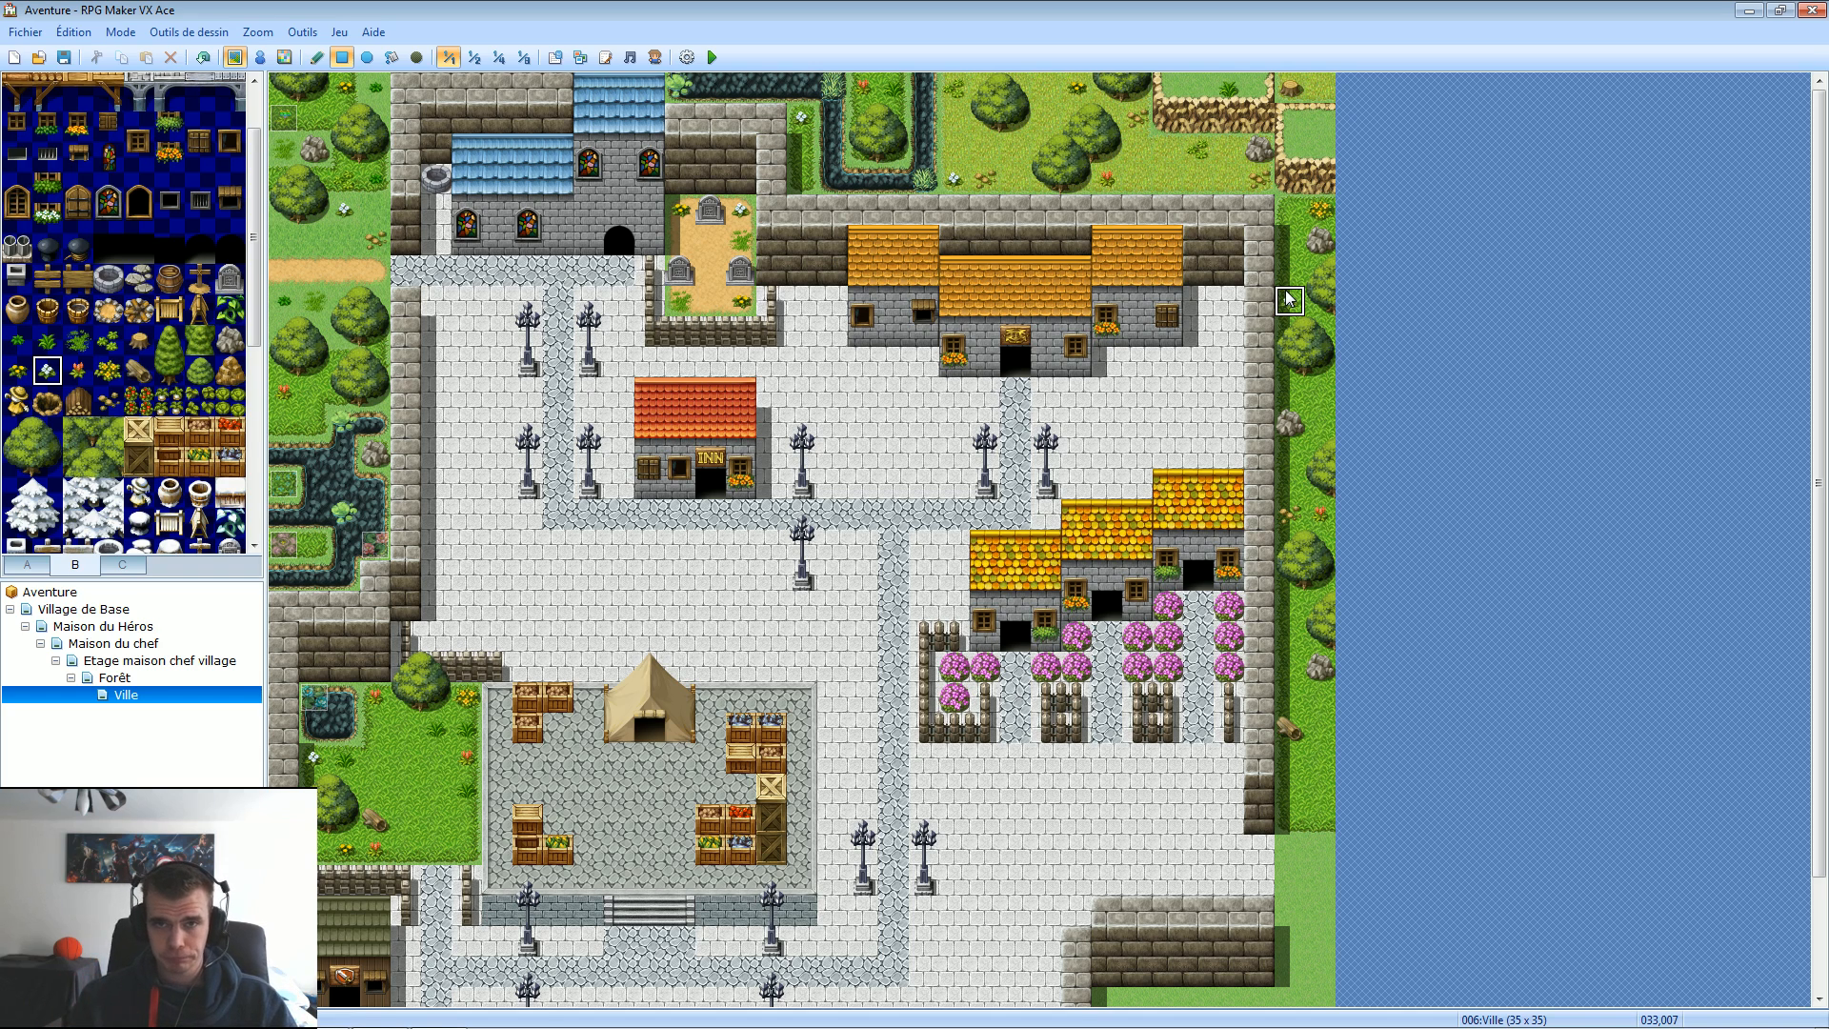
pyautogui.click(1289, 300)
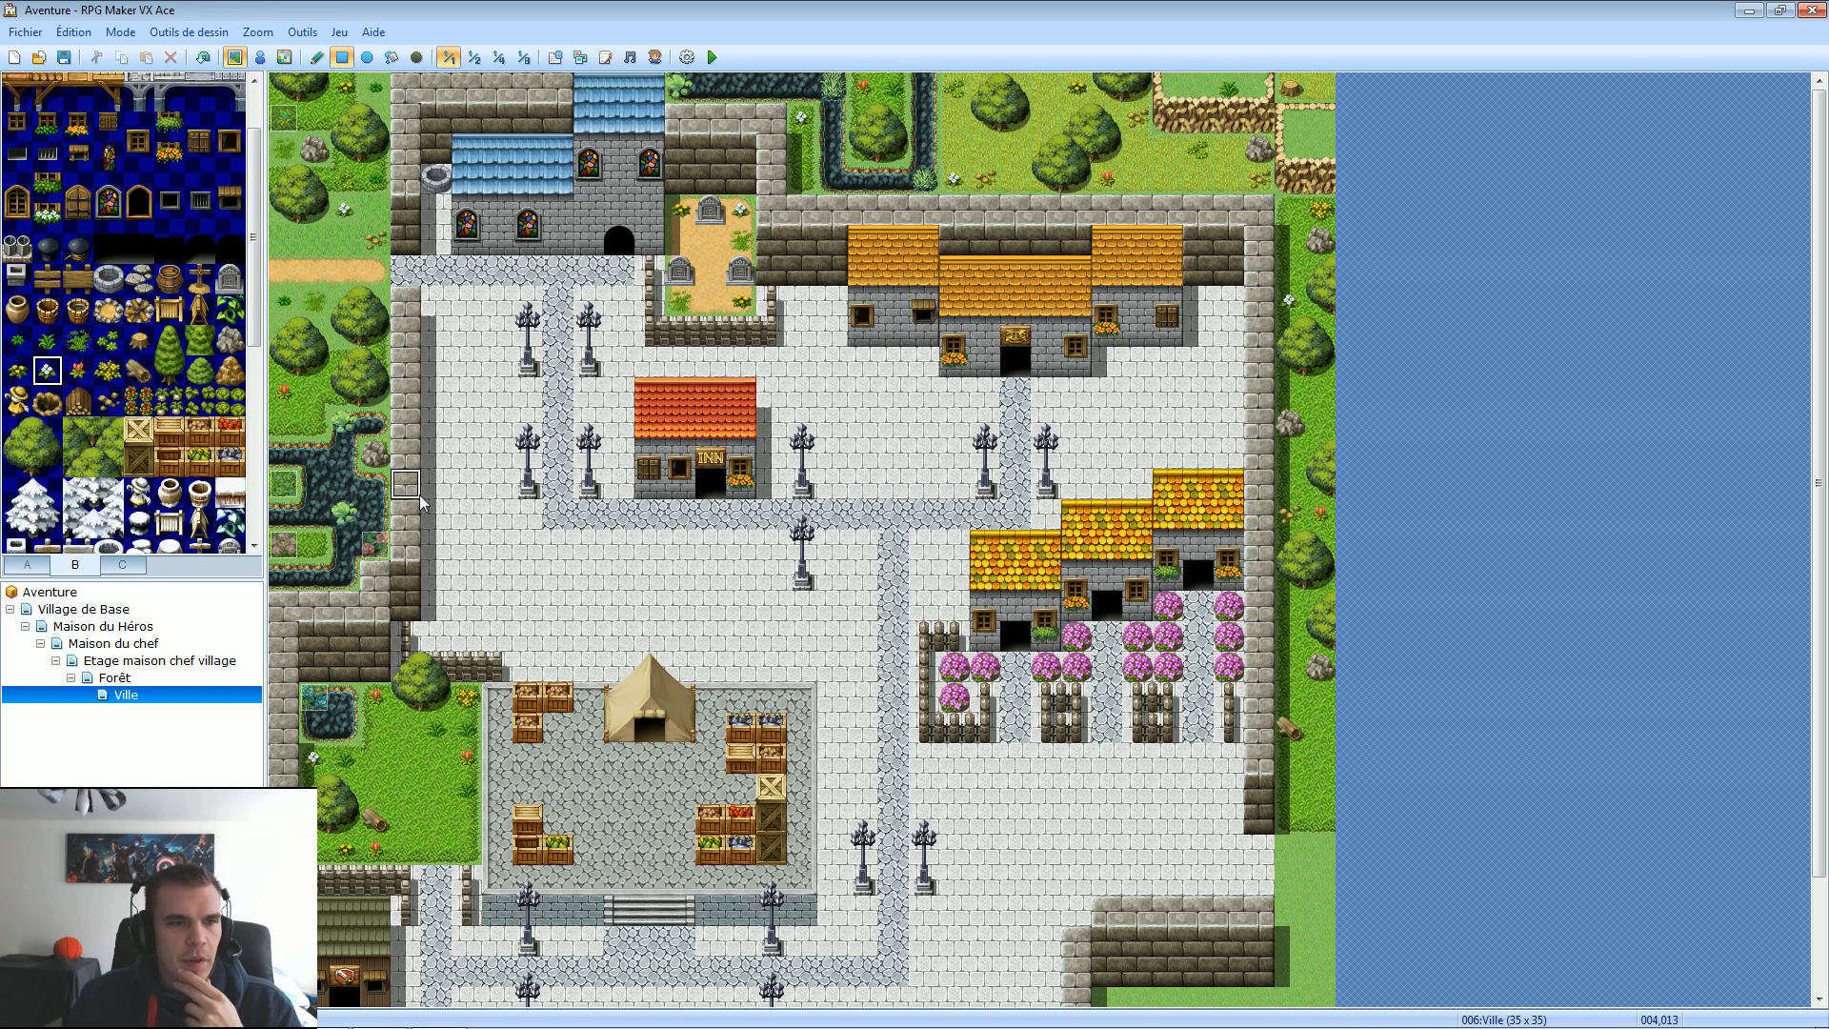
# Look through the plant and mushroom tiles and compare them with the landscaping around the town walls.
pyautogui.click(108, 370)
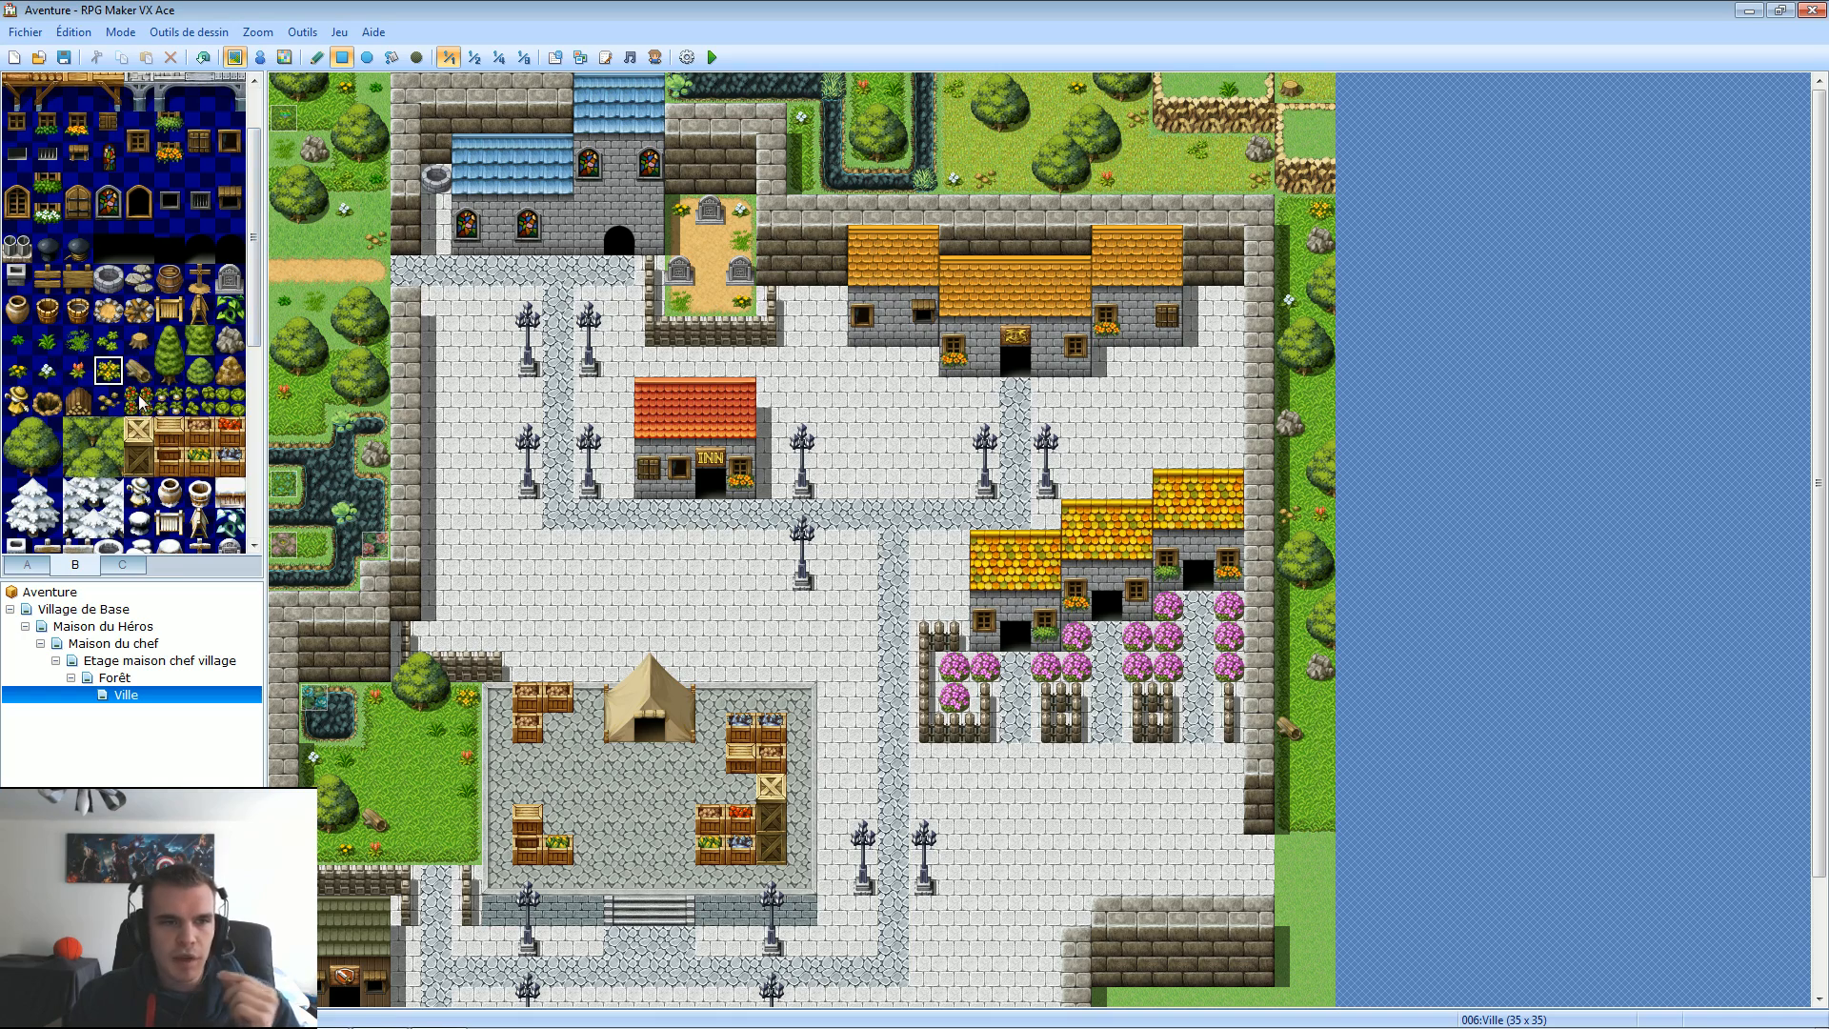
pyautogui.click(78, 340)
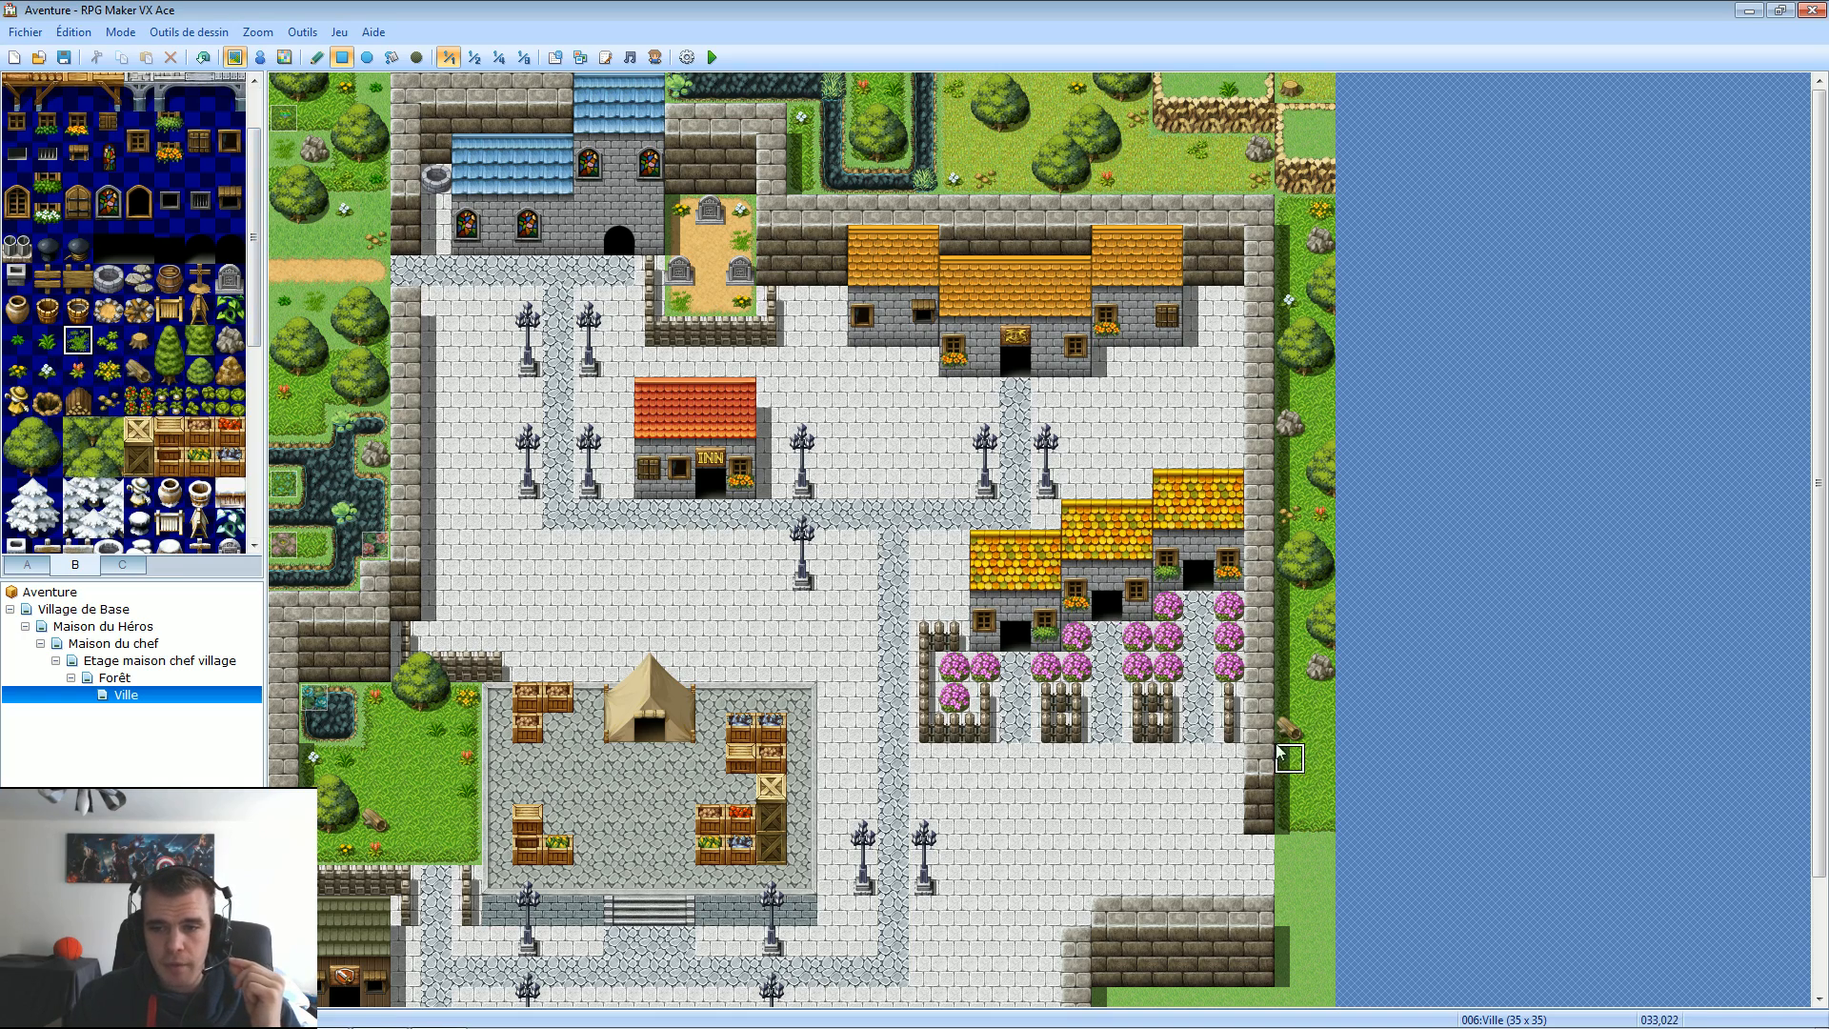
pyautogui.click(47, 340)
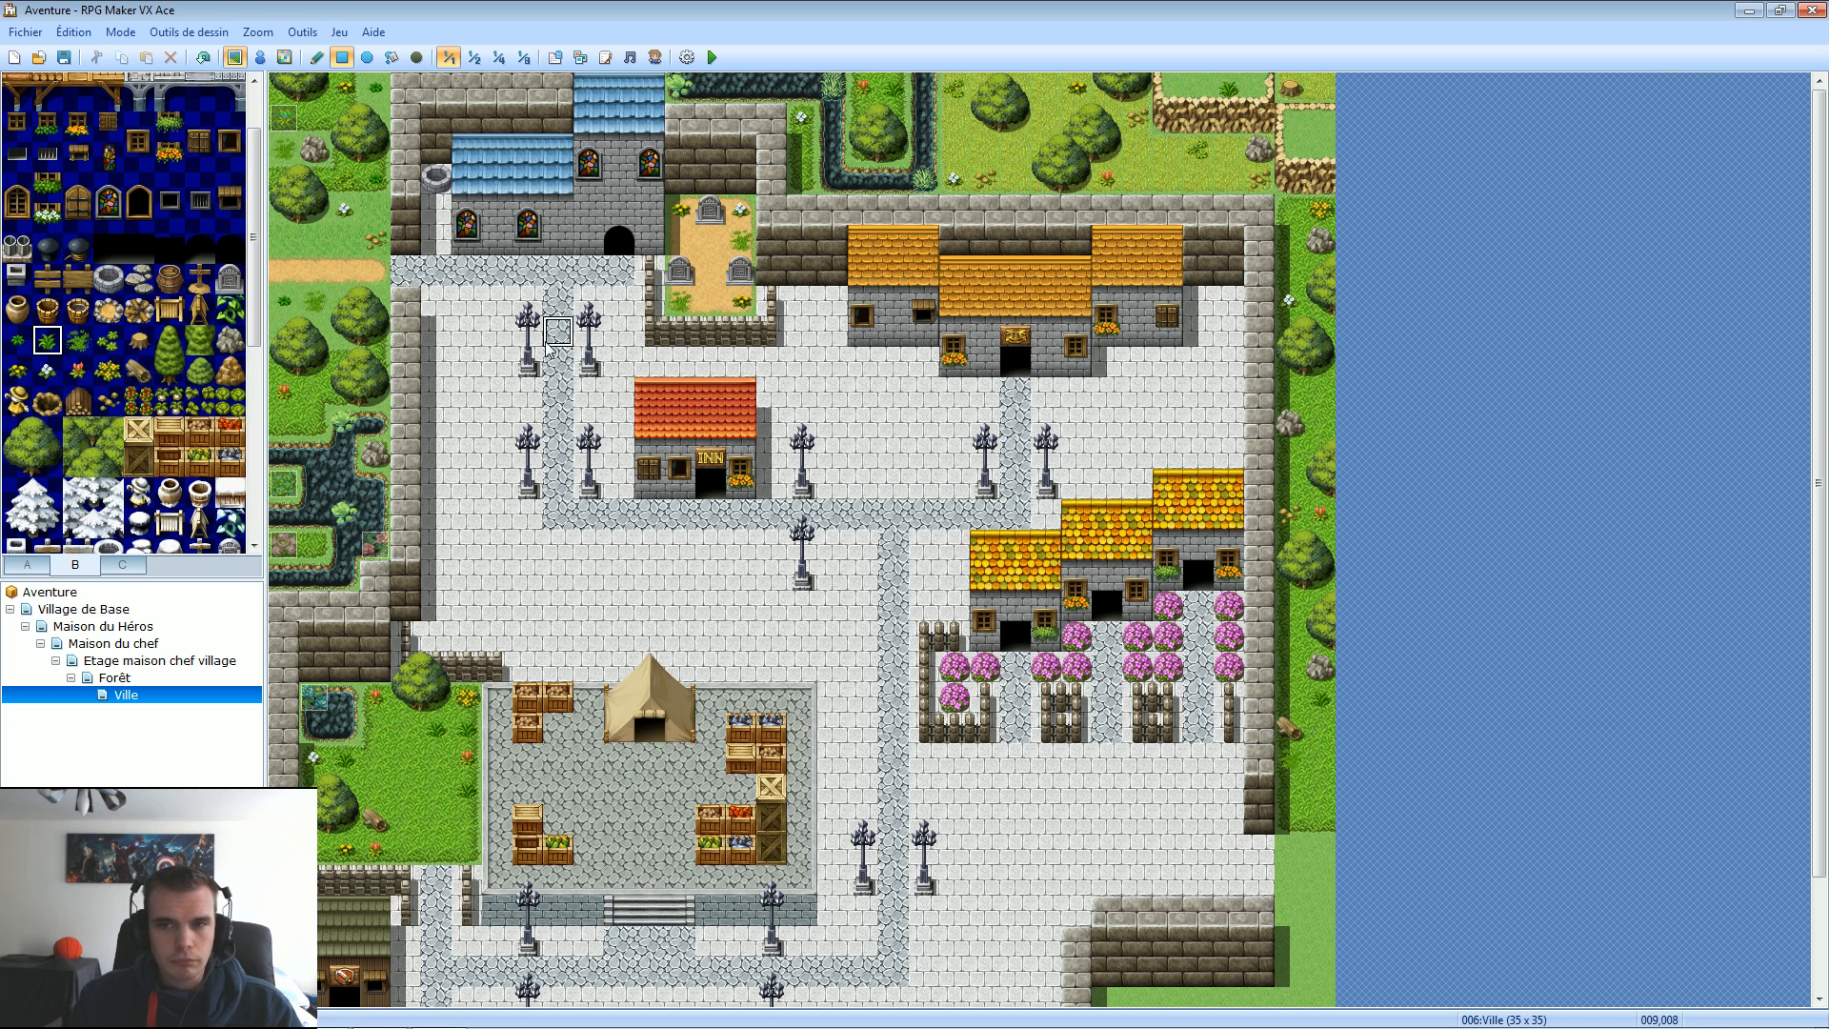
pyautogui.moveTo(1824, 419); pyautogui.dragTo(1824, 476)
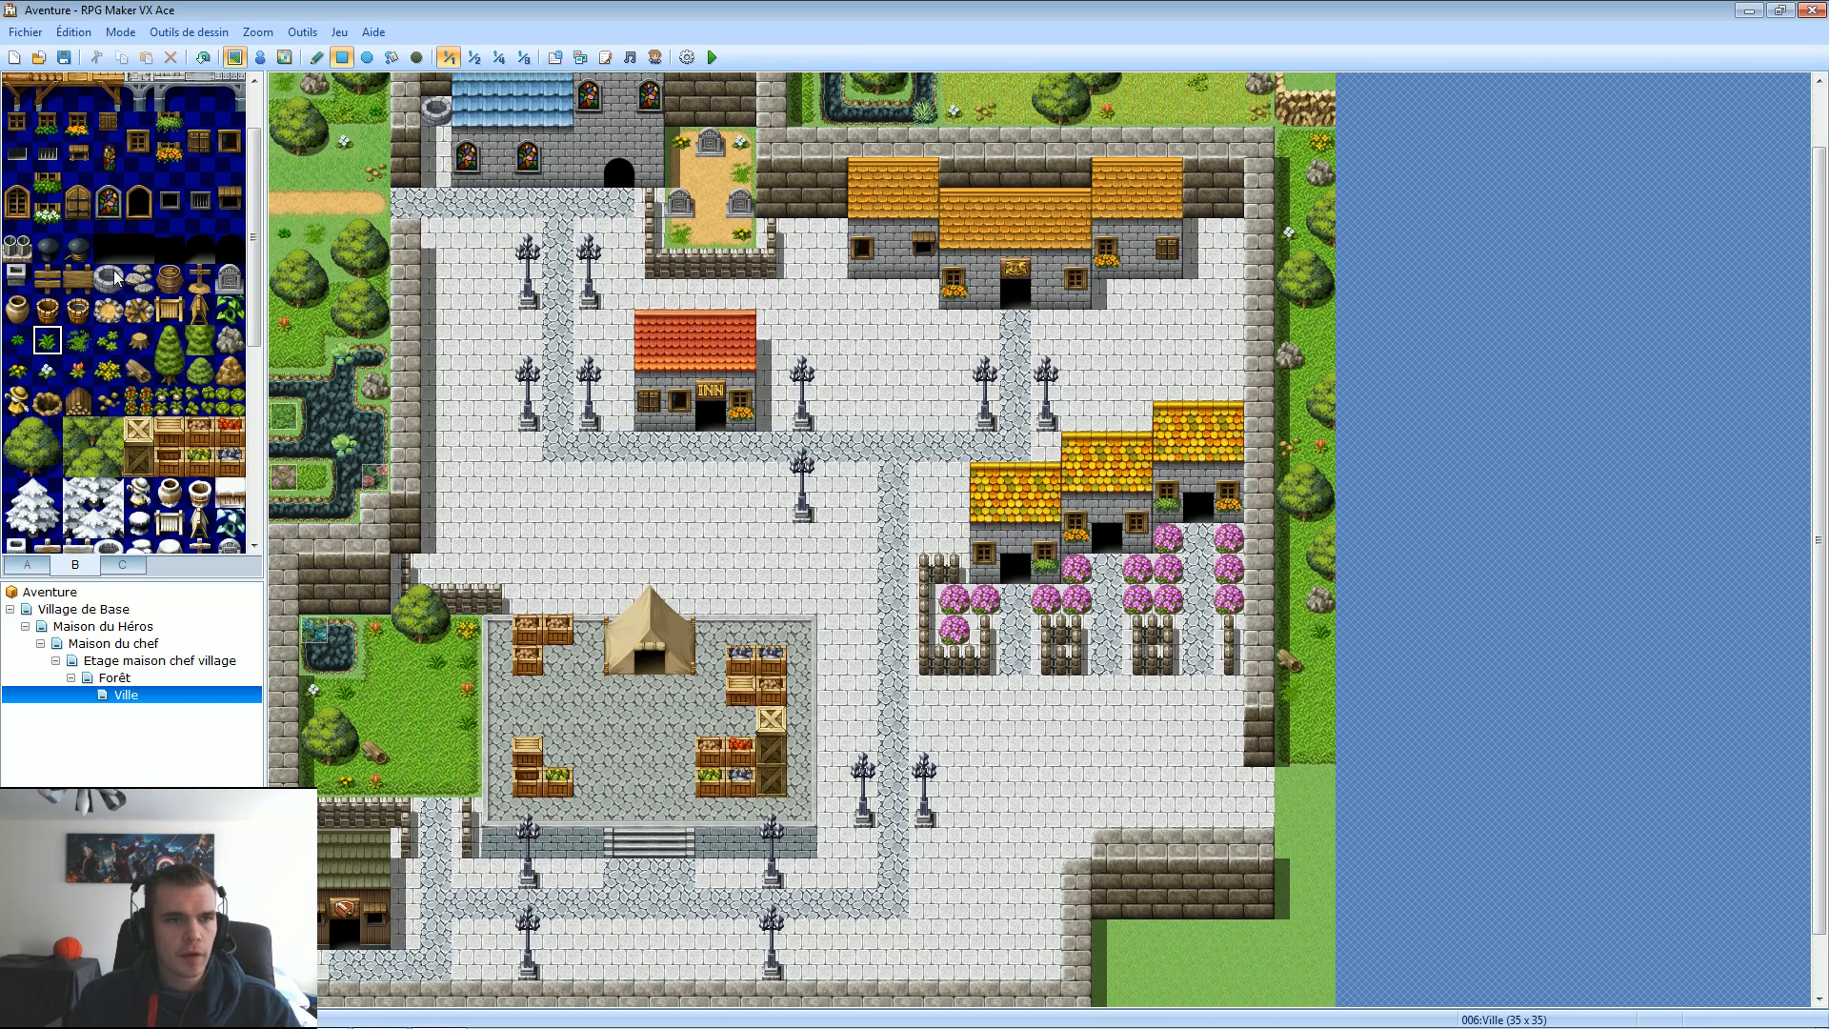
pyautogui.moveTo(250, 276); pyautogui.dragTo(246, 424)
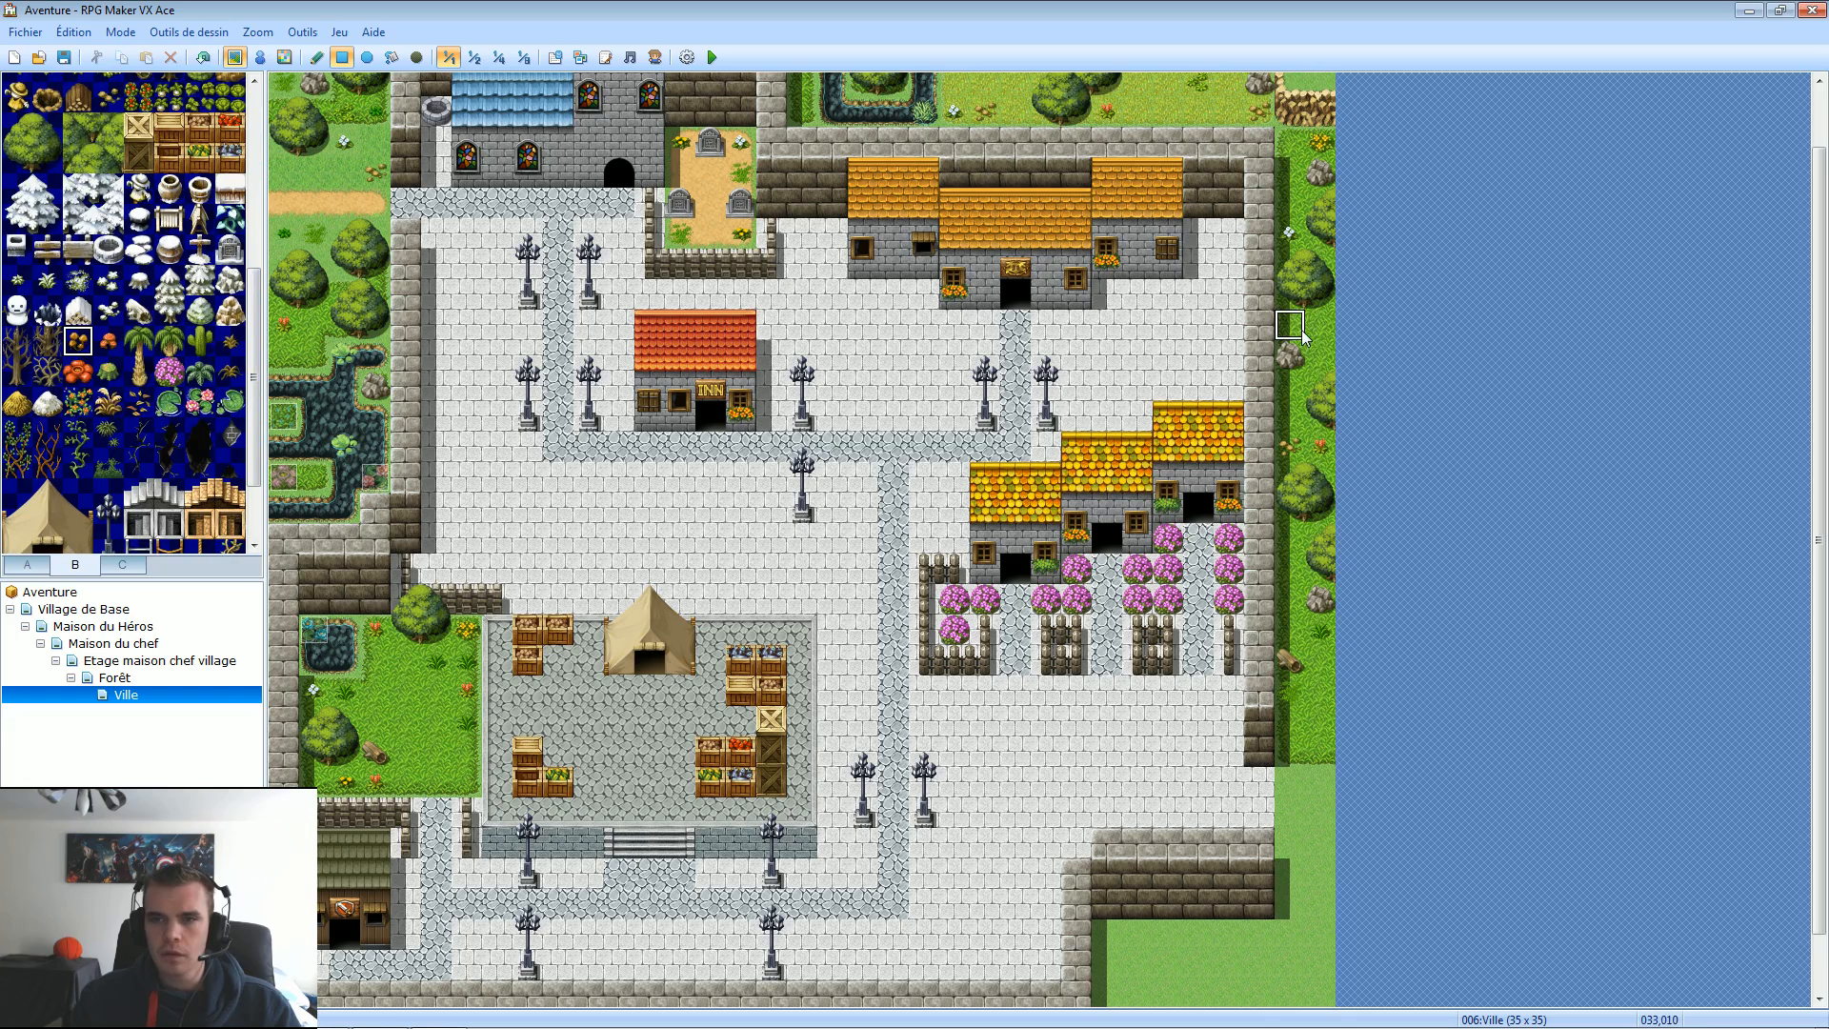
pyautogui.scroll(2, 1820, 438)
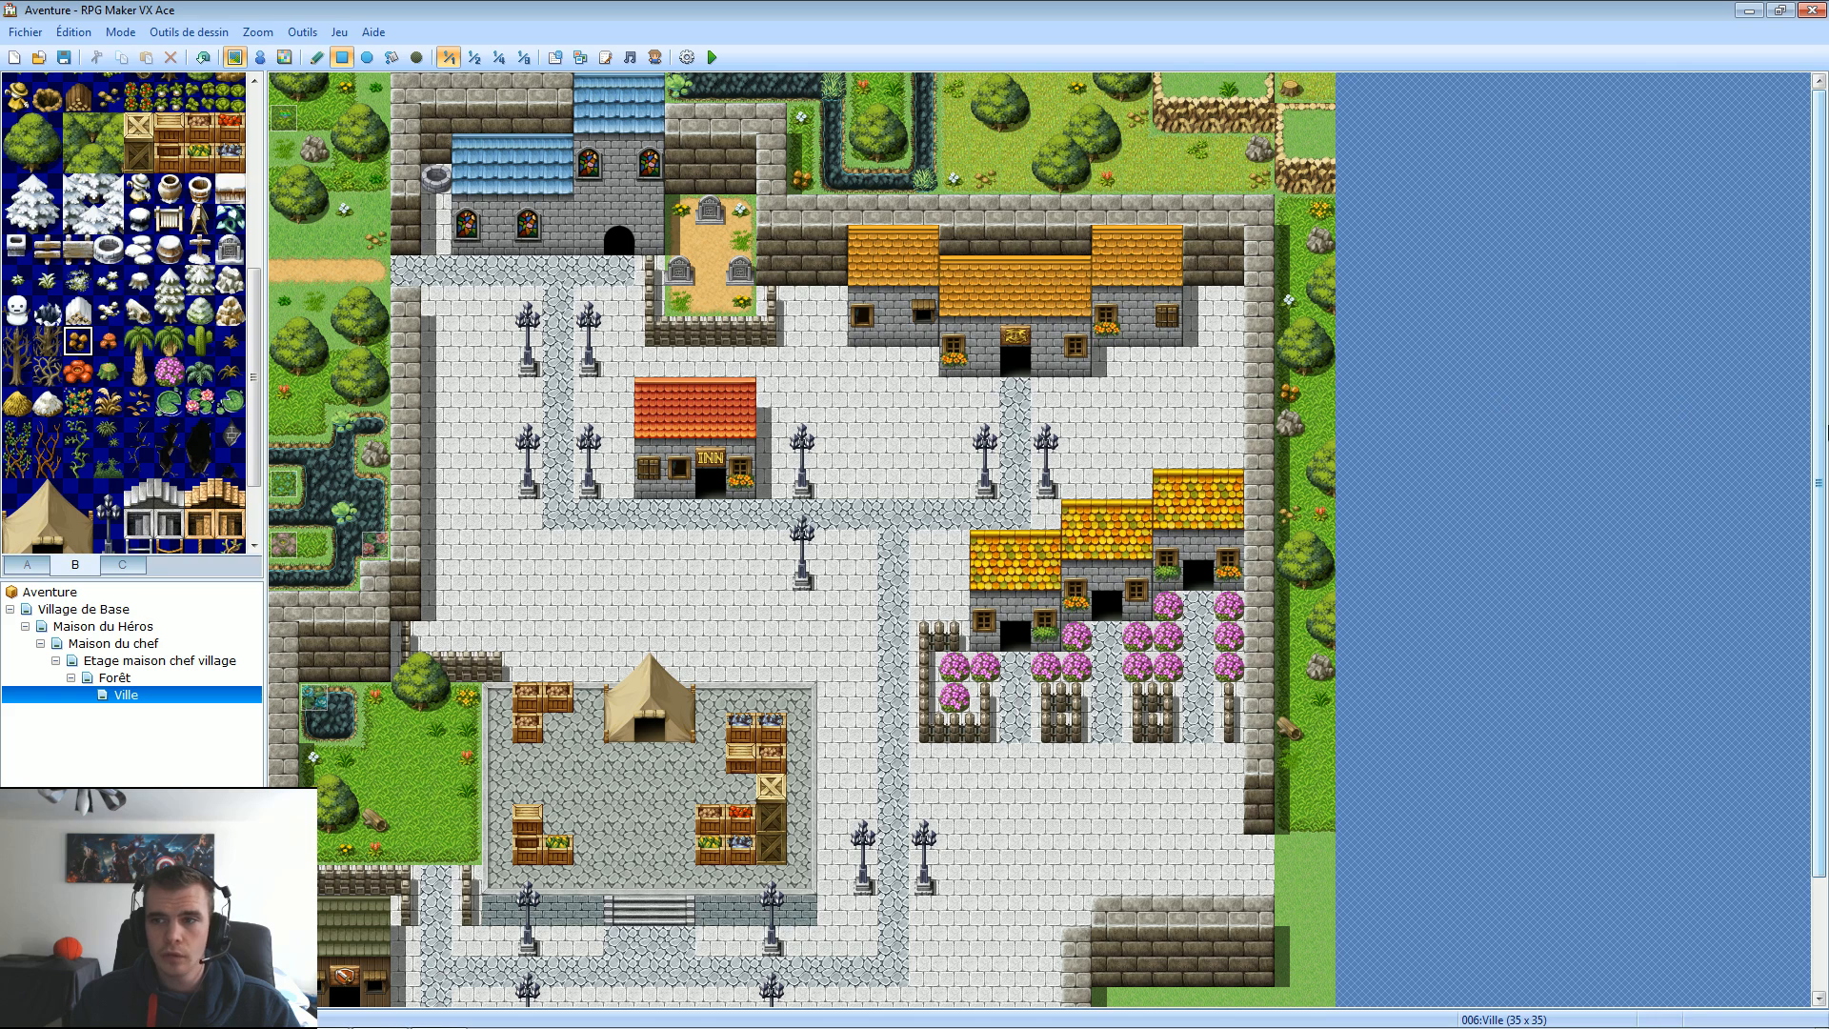
pyautogui.scroll(-3, 1820, 434)
pyautogui.scroll(3, 1600, 399)
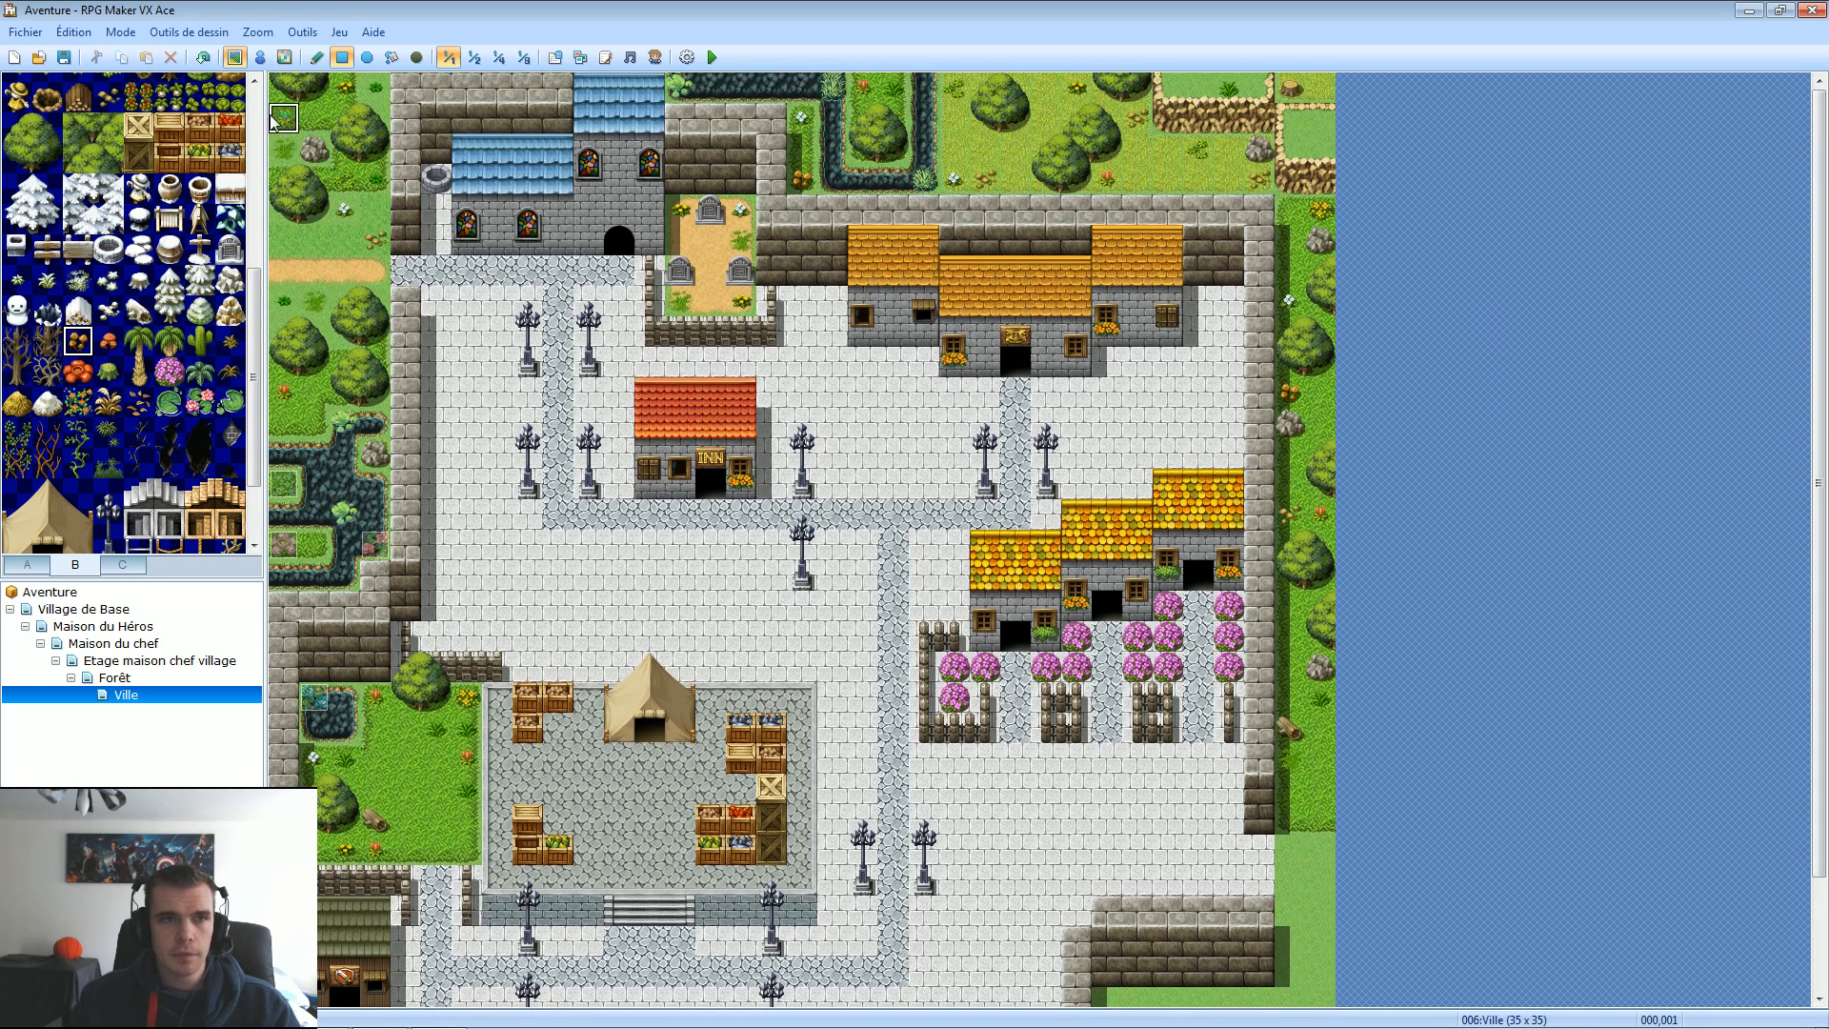
pyautogui.scroll(-3, 1819, 538)
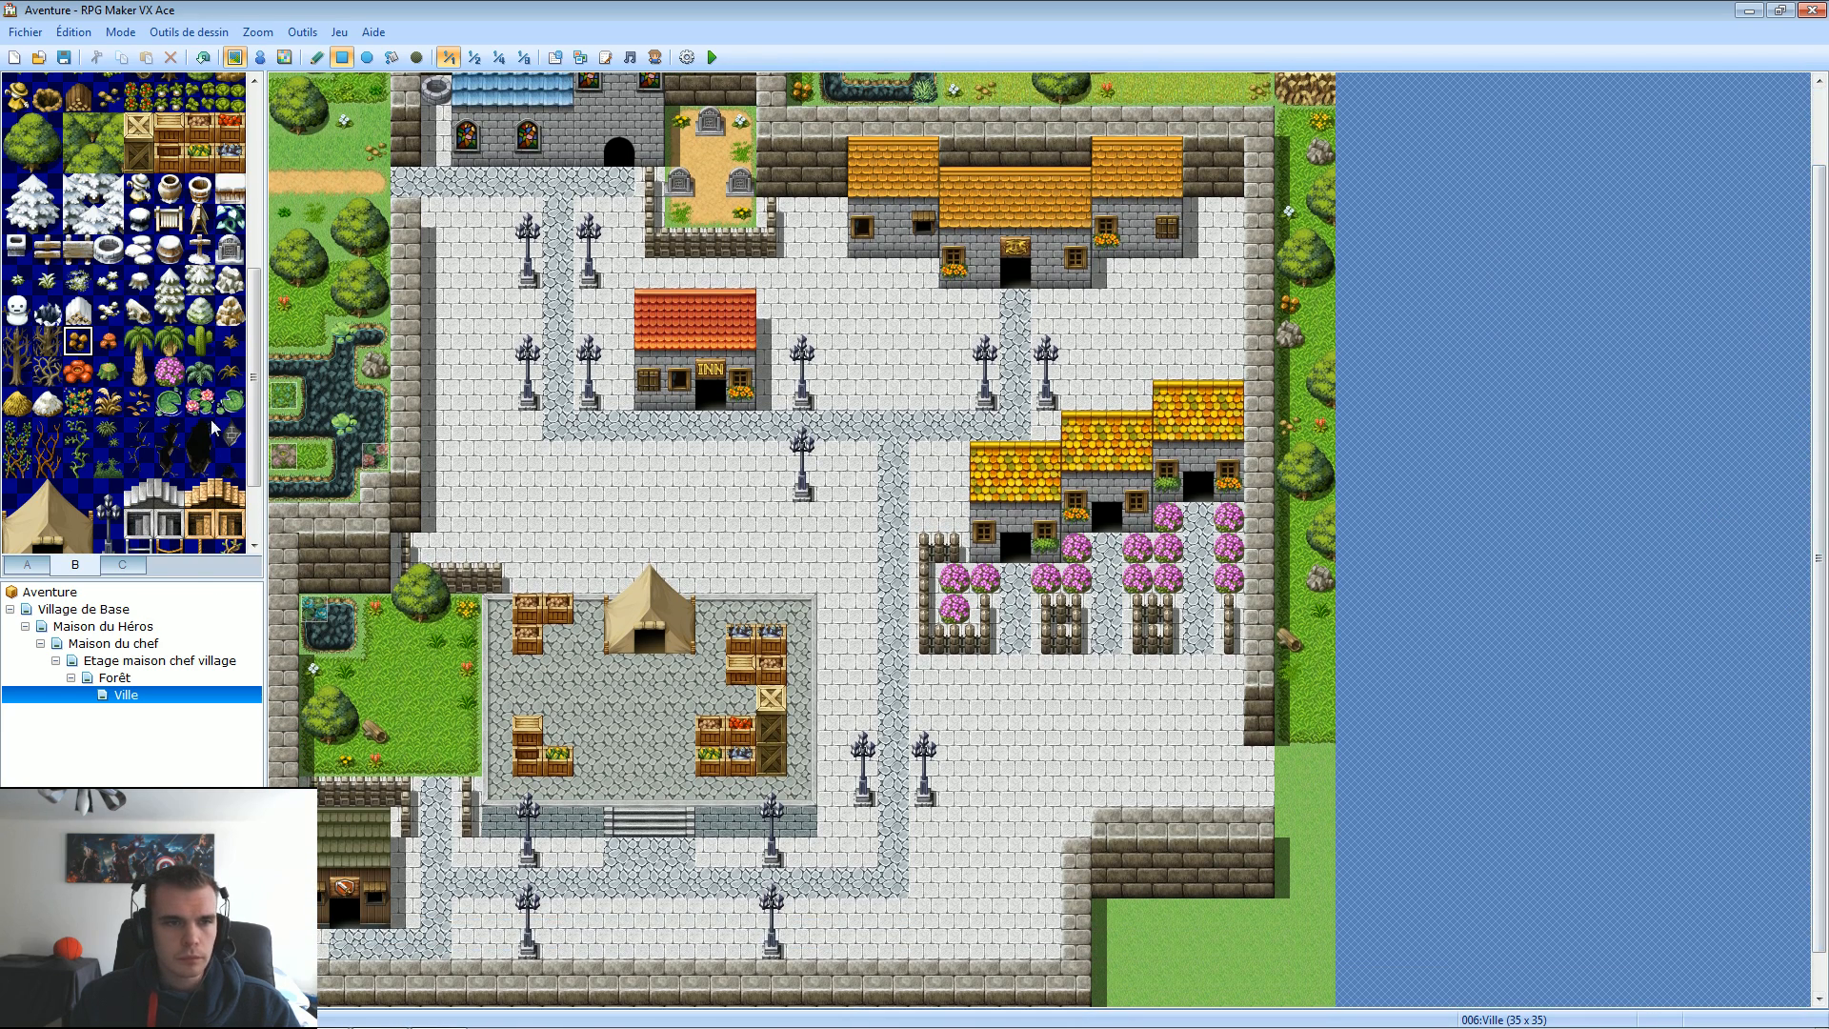
# Add small yellow-green plants to the eastern grass strip around its middle trees and rocks.
pyautogui.click(122, 441)
pyautogui.click(133, 401)
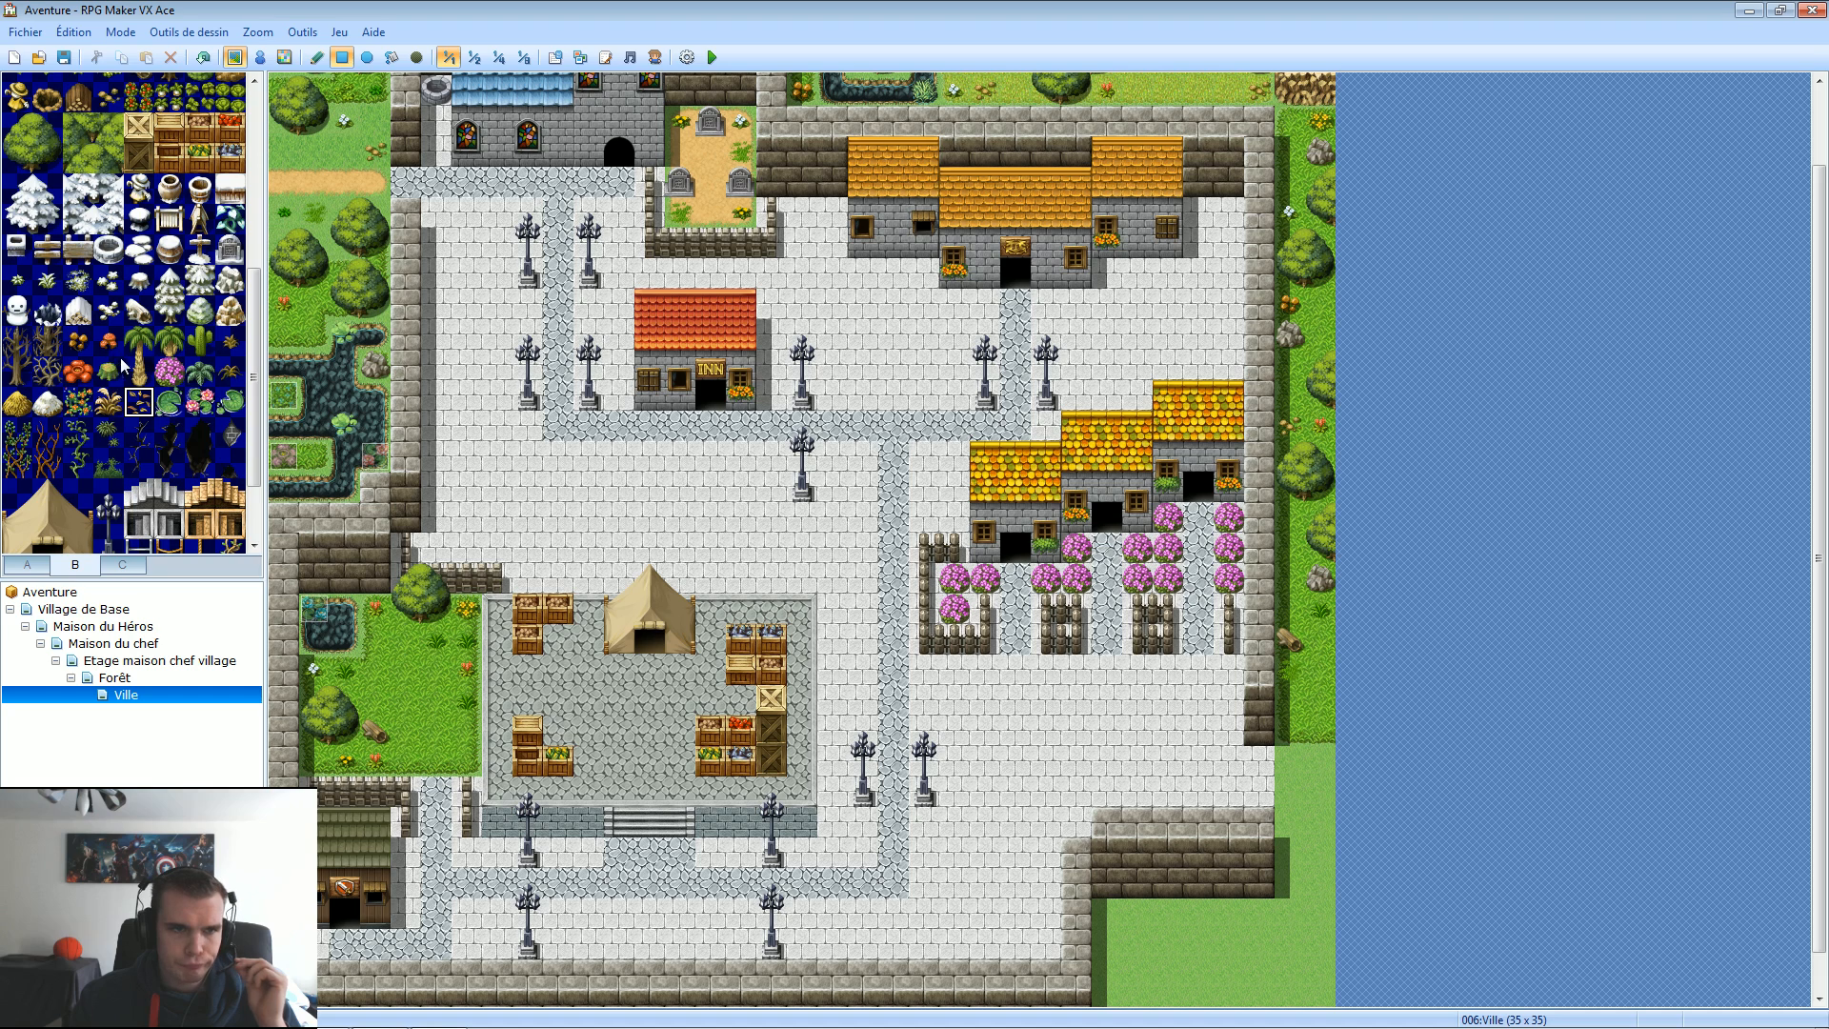
pyautogui.click(83, 405)
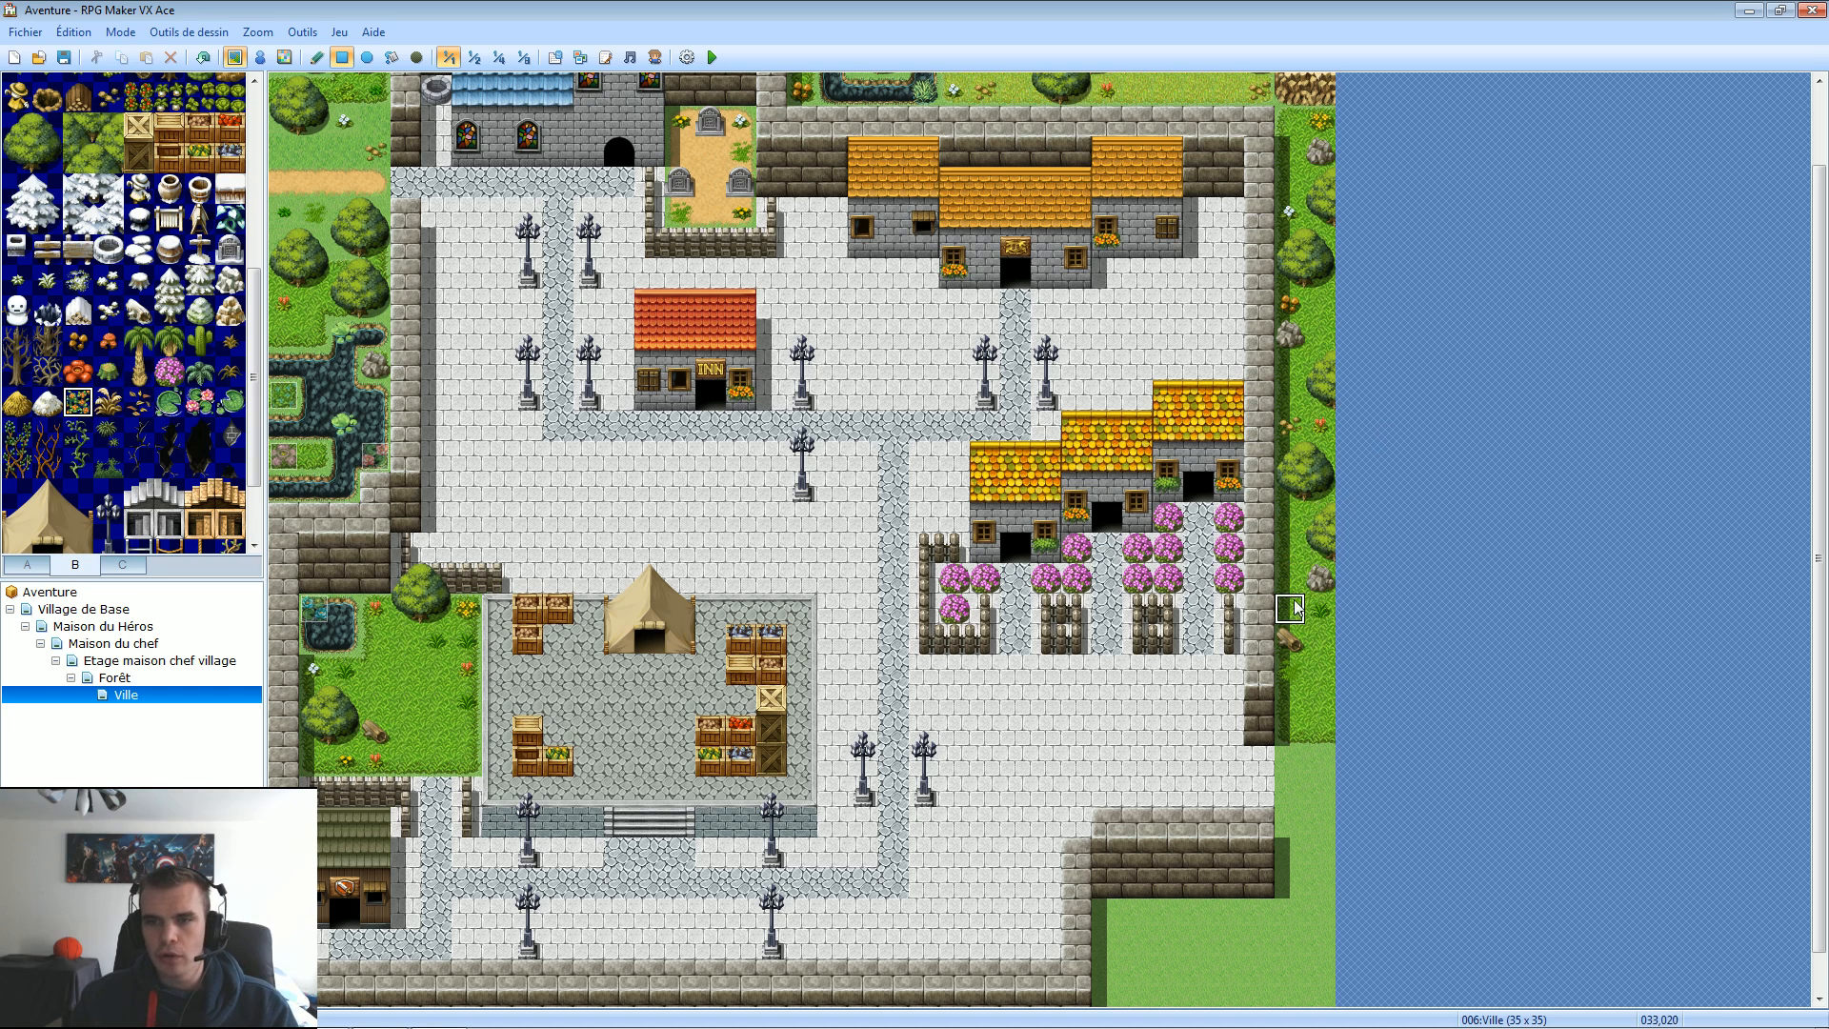
pyautogui.click(1290, 365)
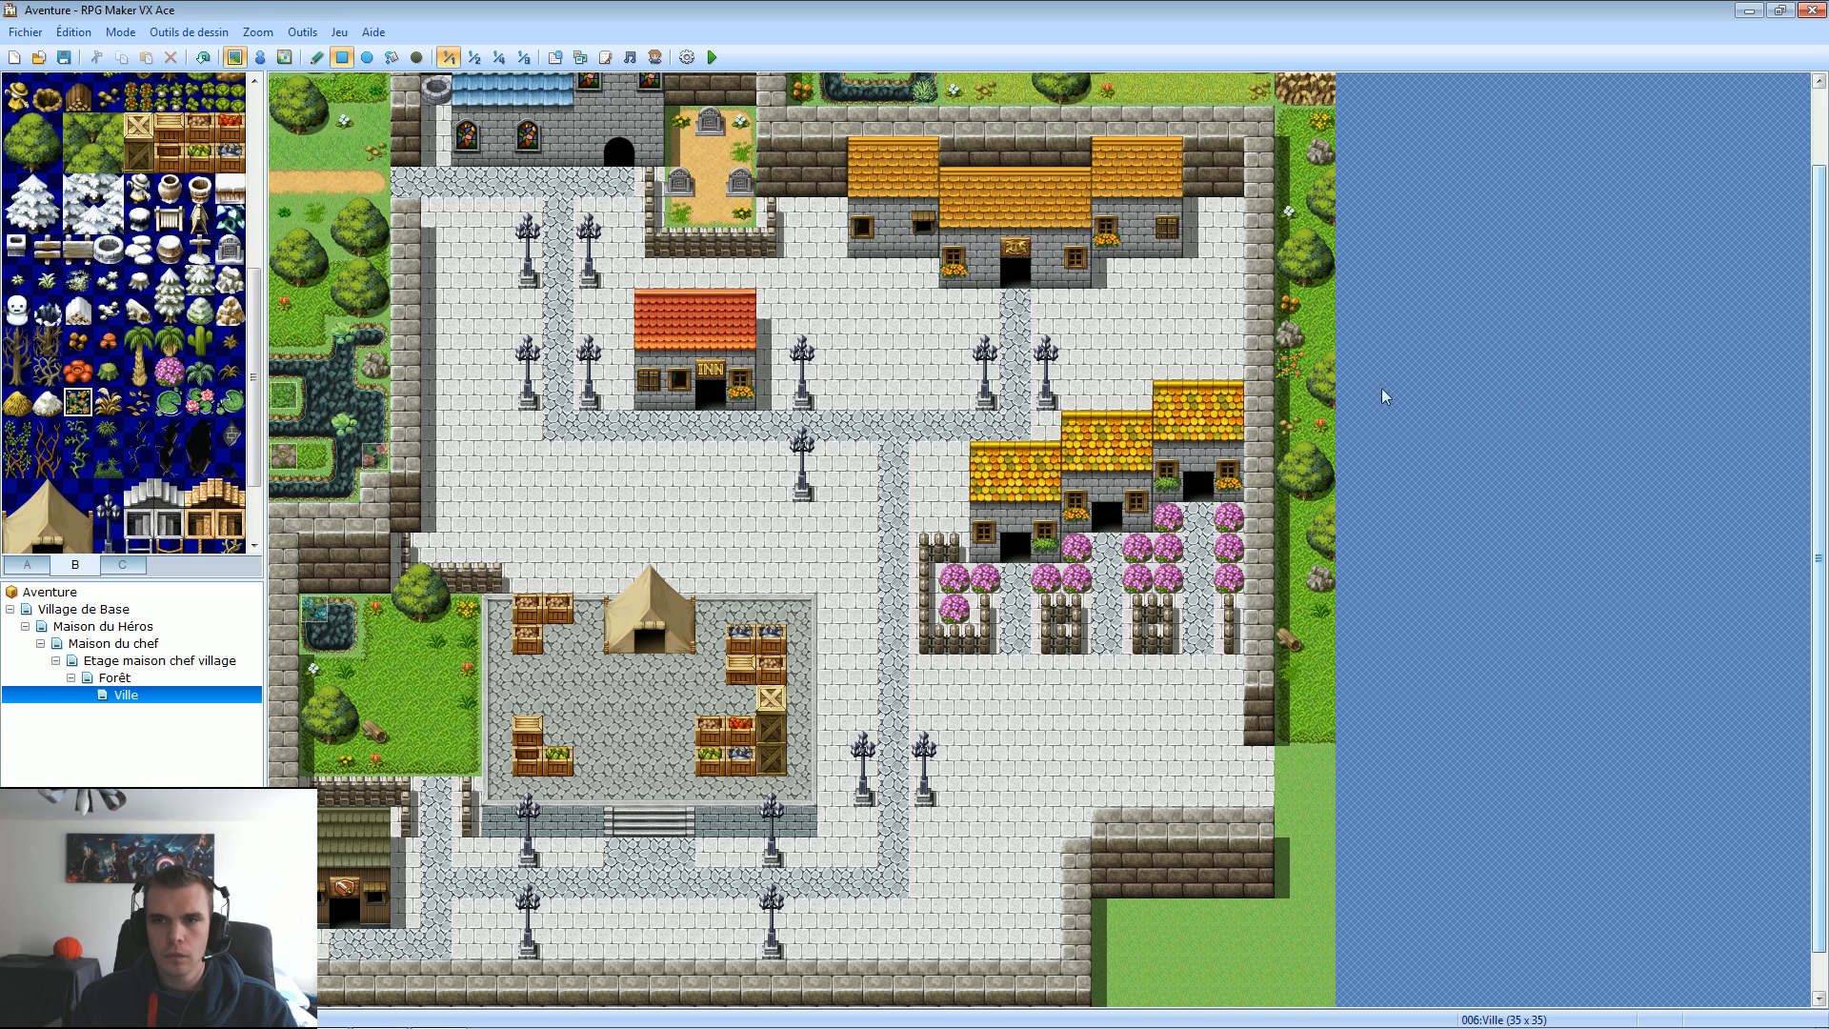
pyautogui.click(1321, 333)
pyautogui.click(1321, 303)
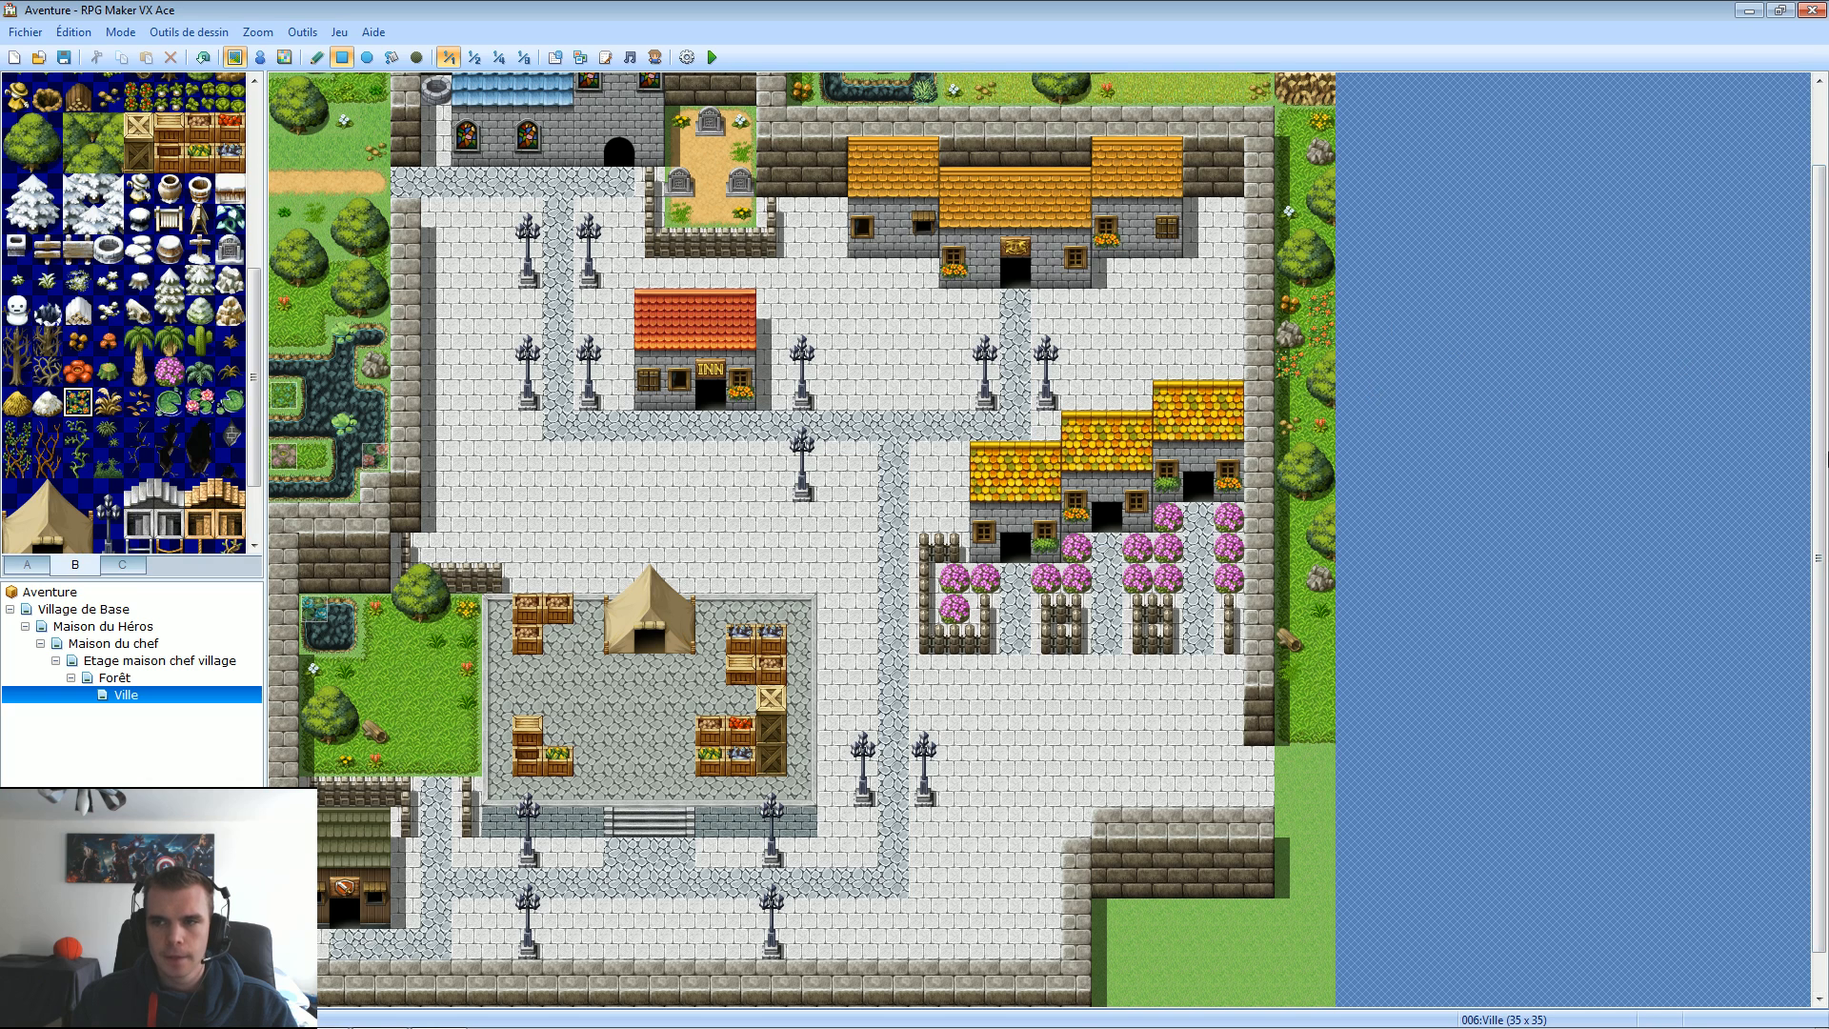
# Place a tall crack near the west end of the south wall and another on the east end of the southeast wall section.
pyautogui.moveTo(1819, 492); pyautogui.dragTo(1808, 533)
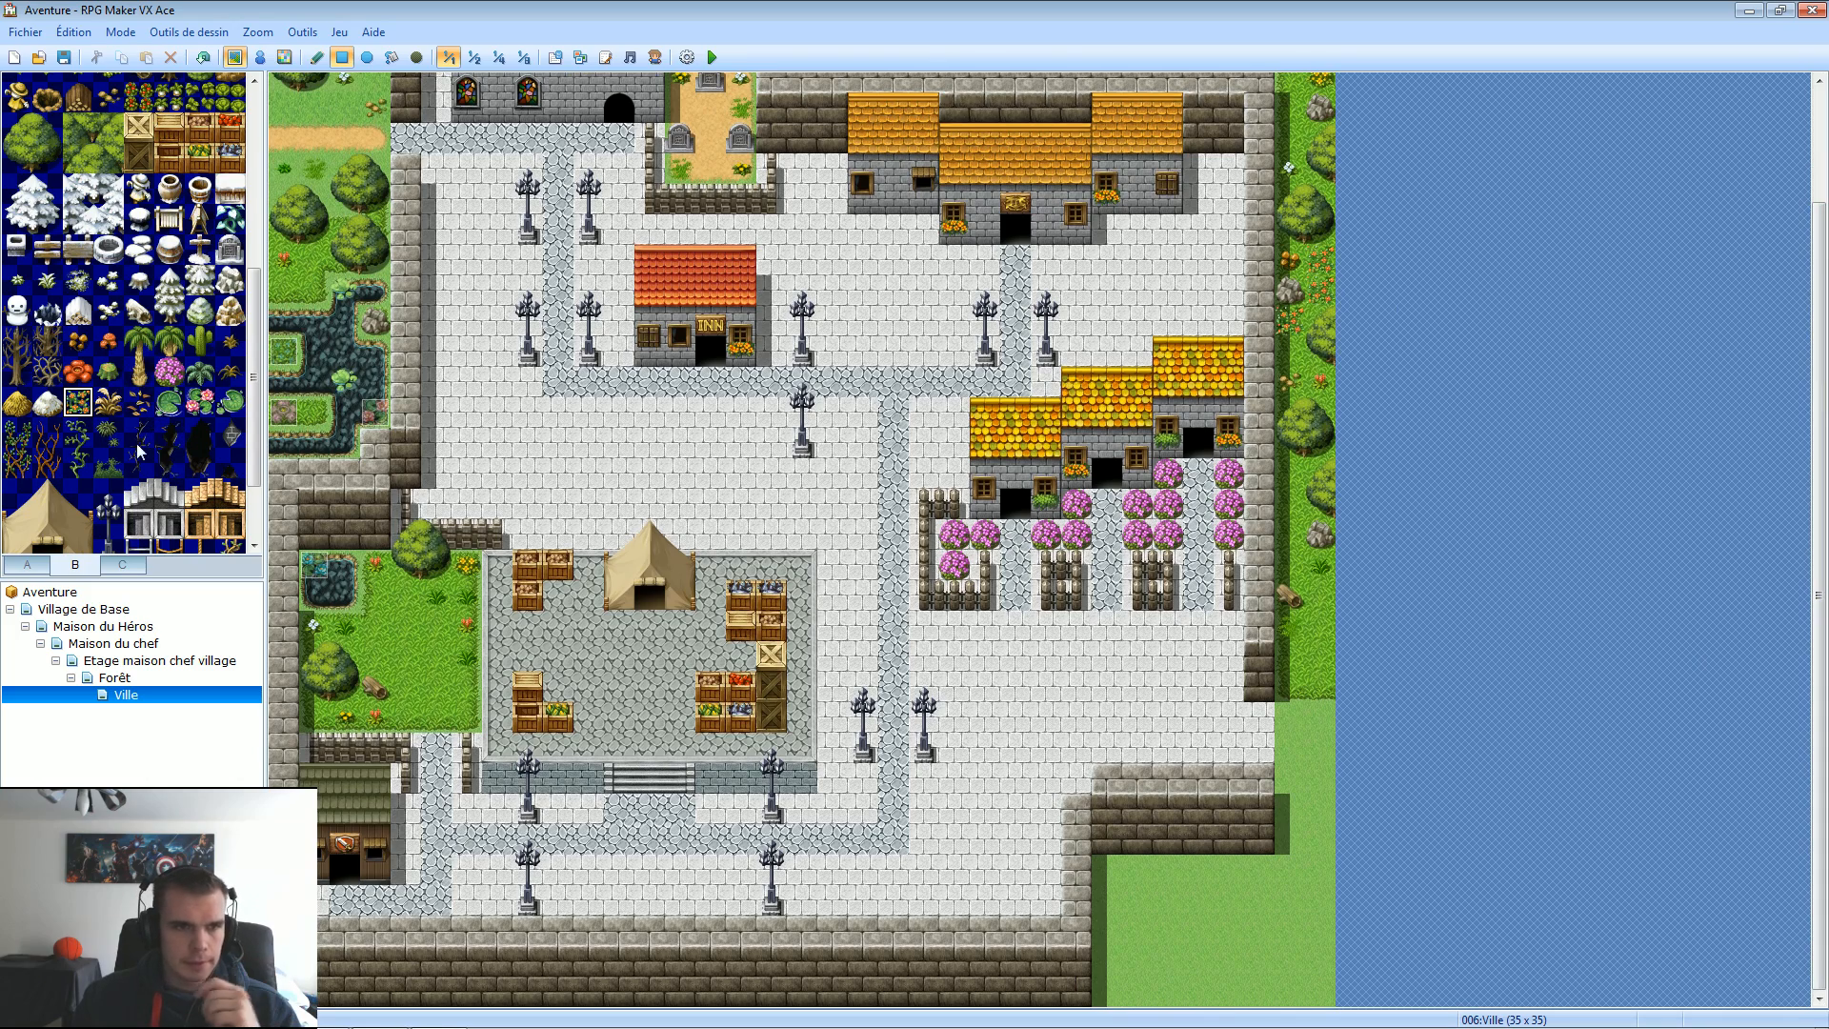
pyautogui.moveTo(138, 443); pyautogui.dragTo(138, 465)
pyautogui.click(373, 962)
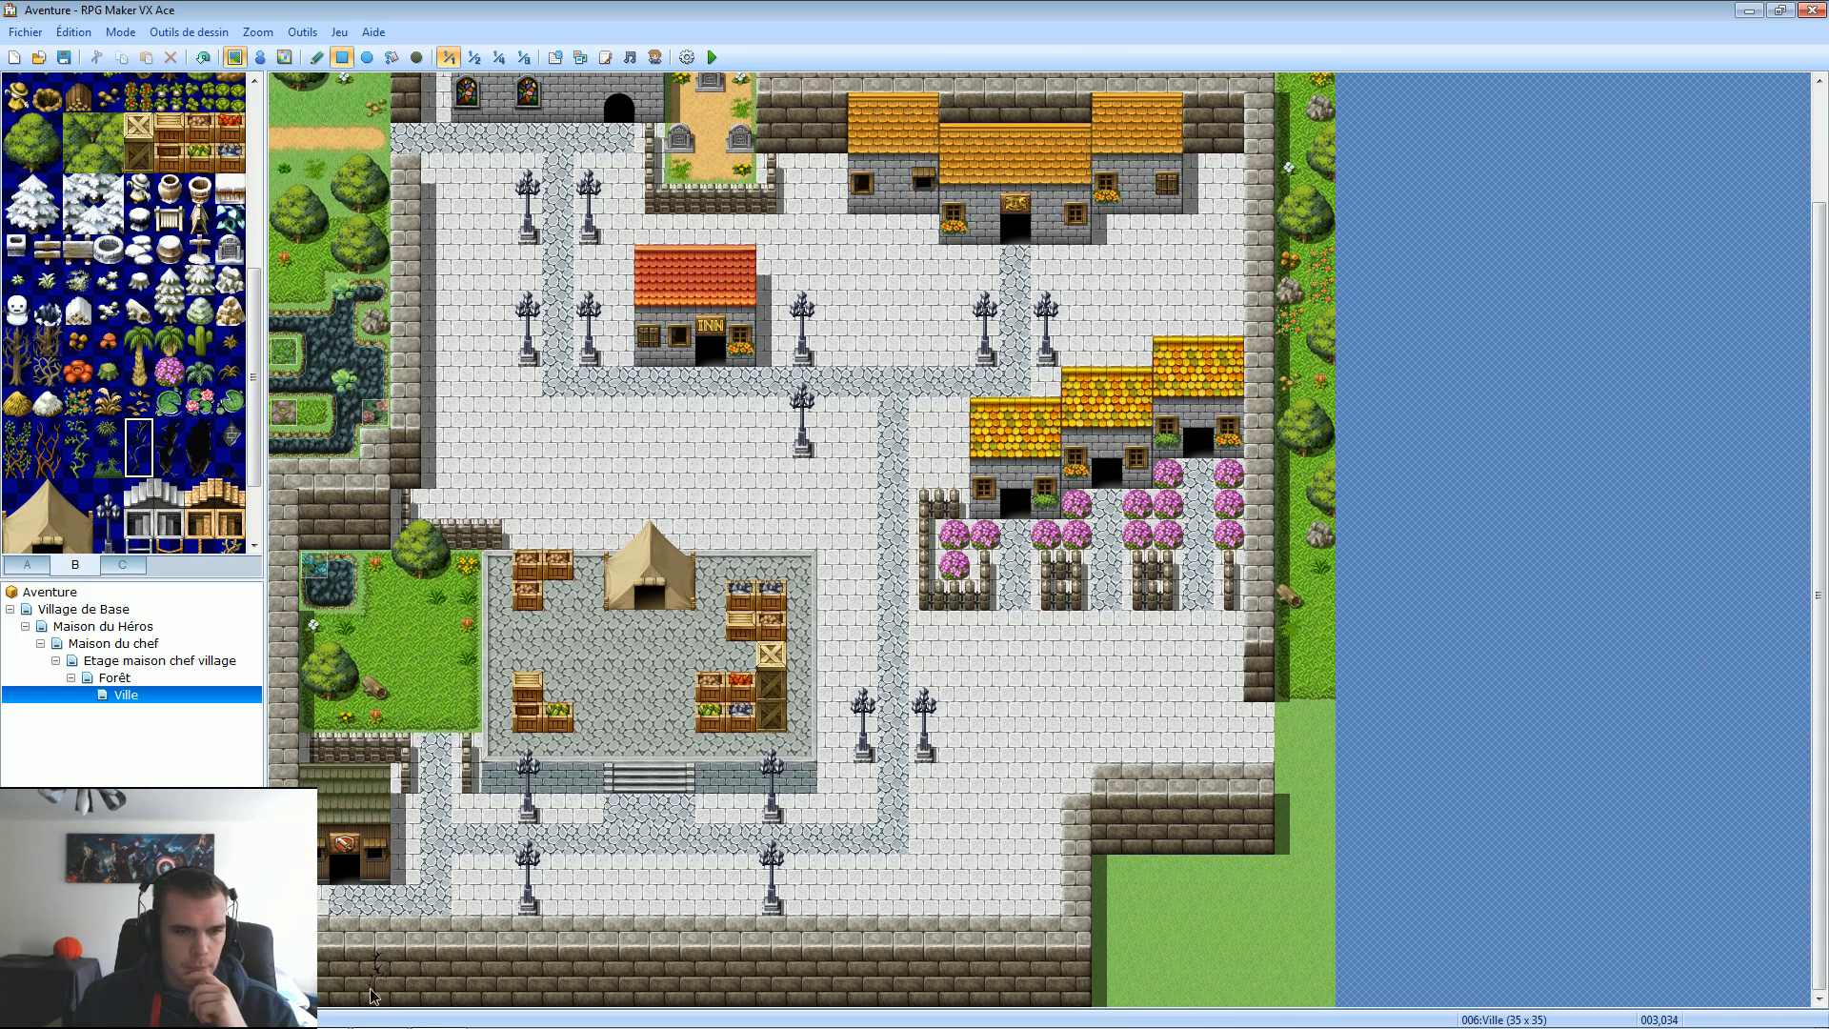
pyautogui.click(1254, 825)
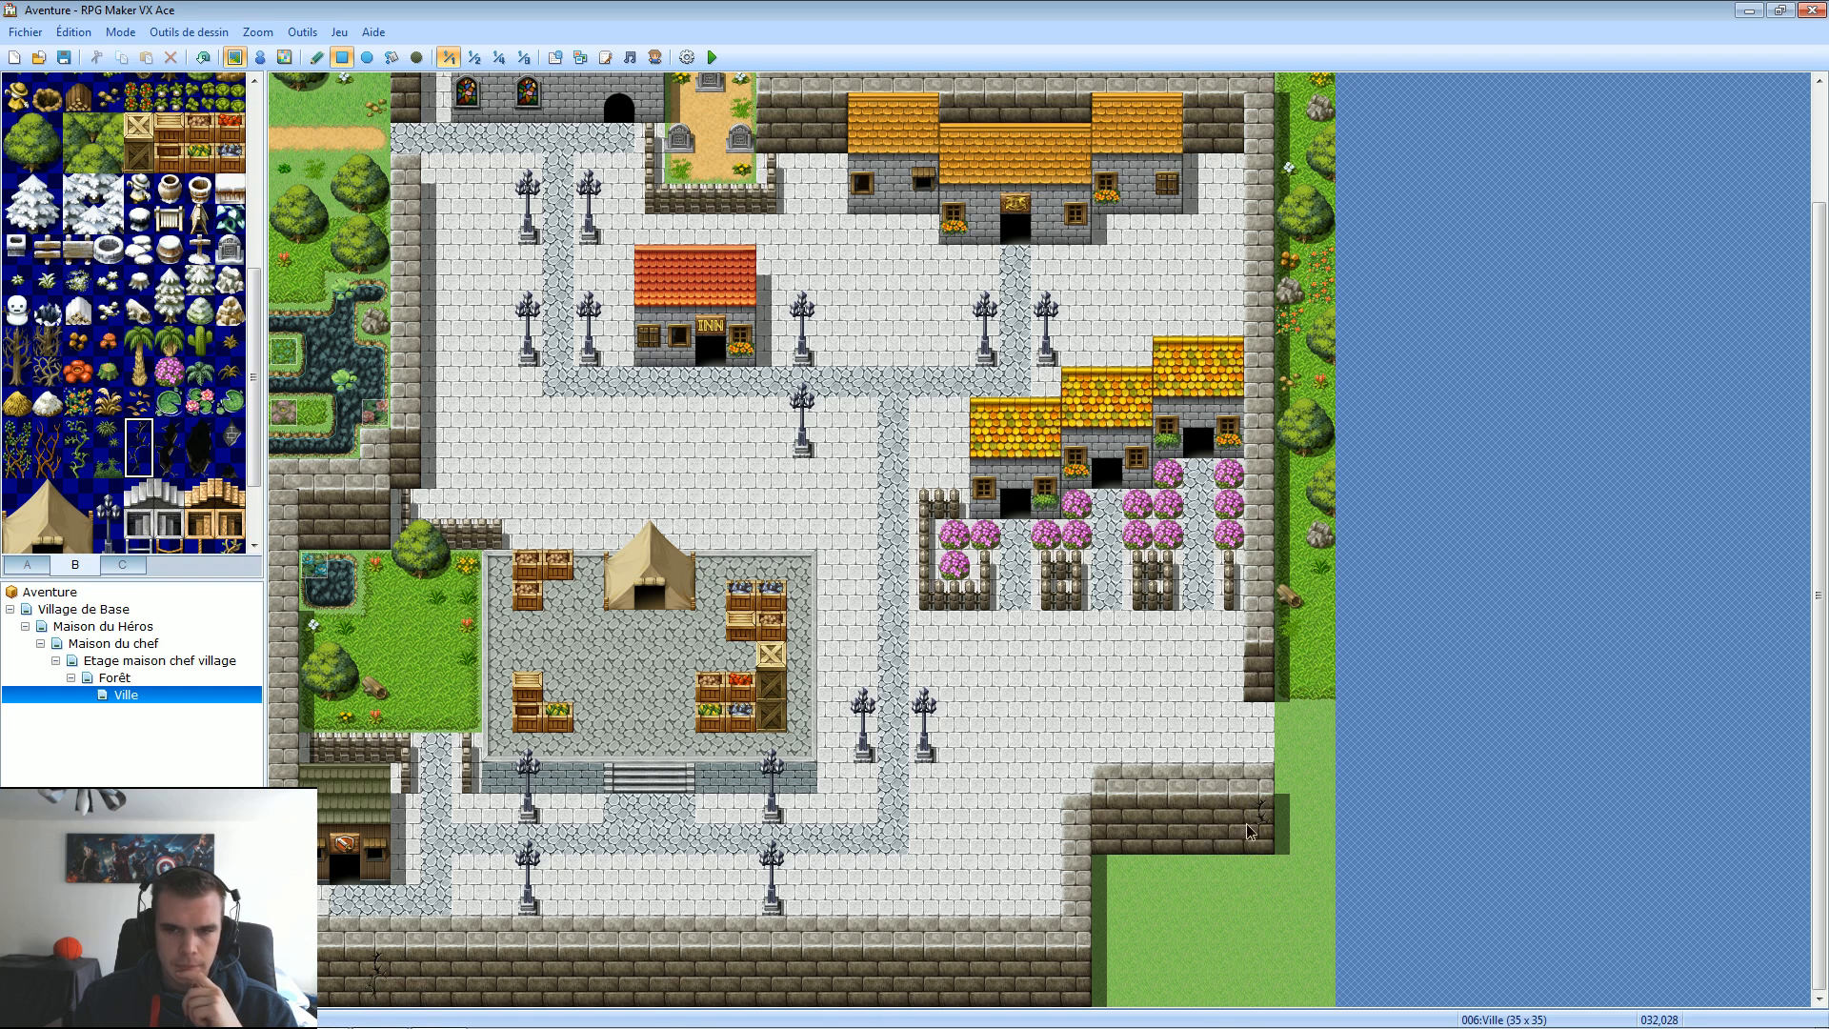
# Add a small dark hole near the south wall's east end and a grey broken-stone detail on the southeast wall section.
pyautogui.click(229, 464)
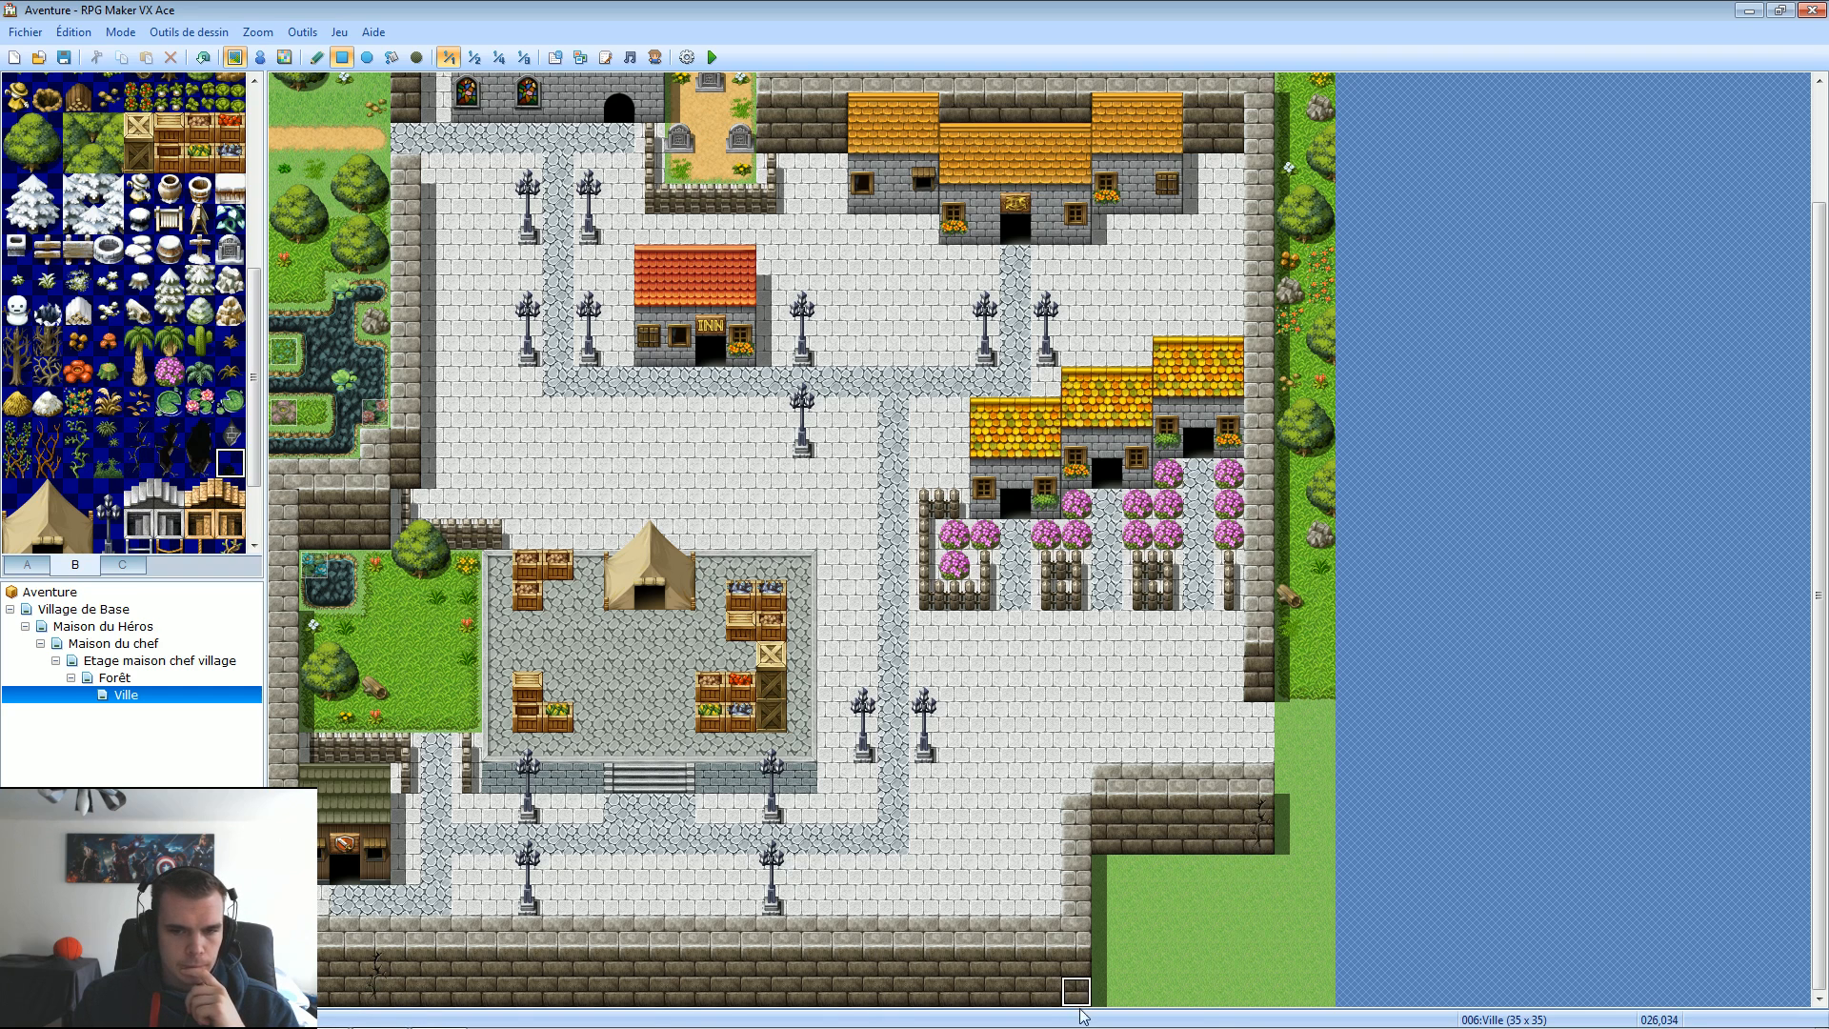
pyautogui.click(1045, 990)
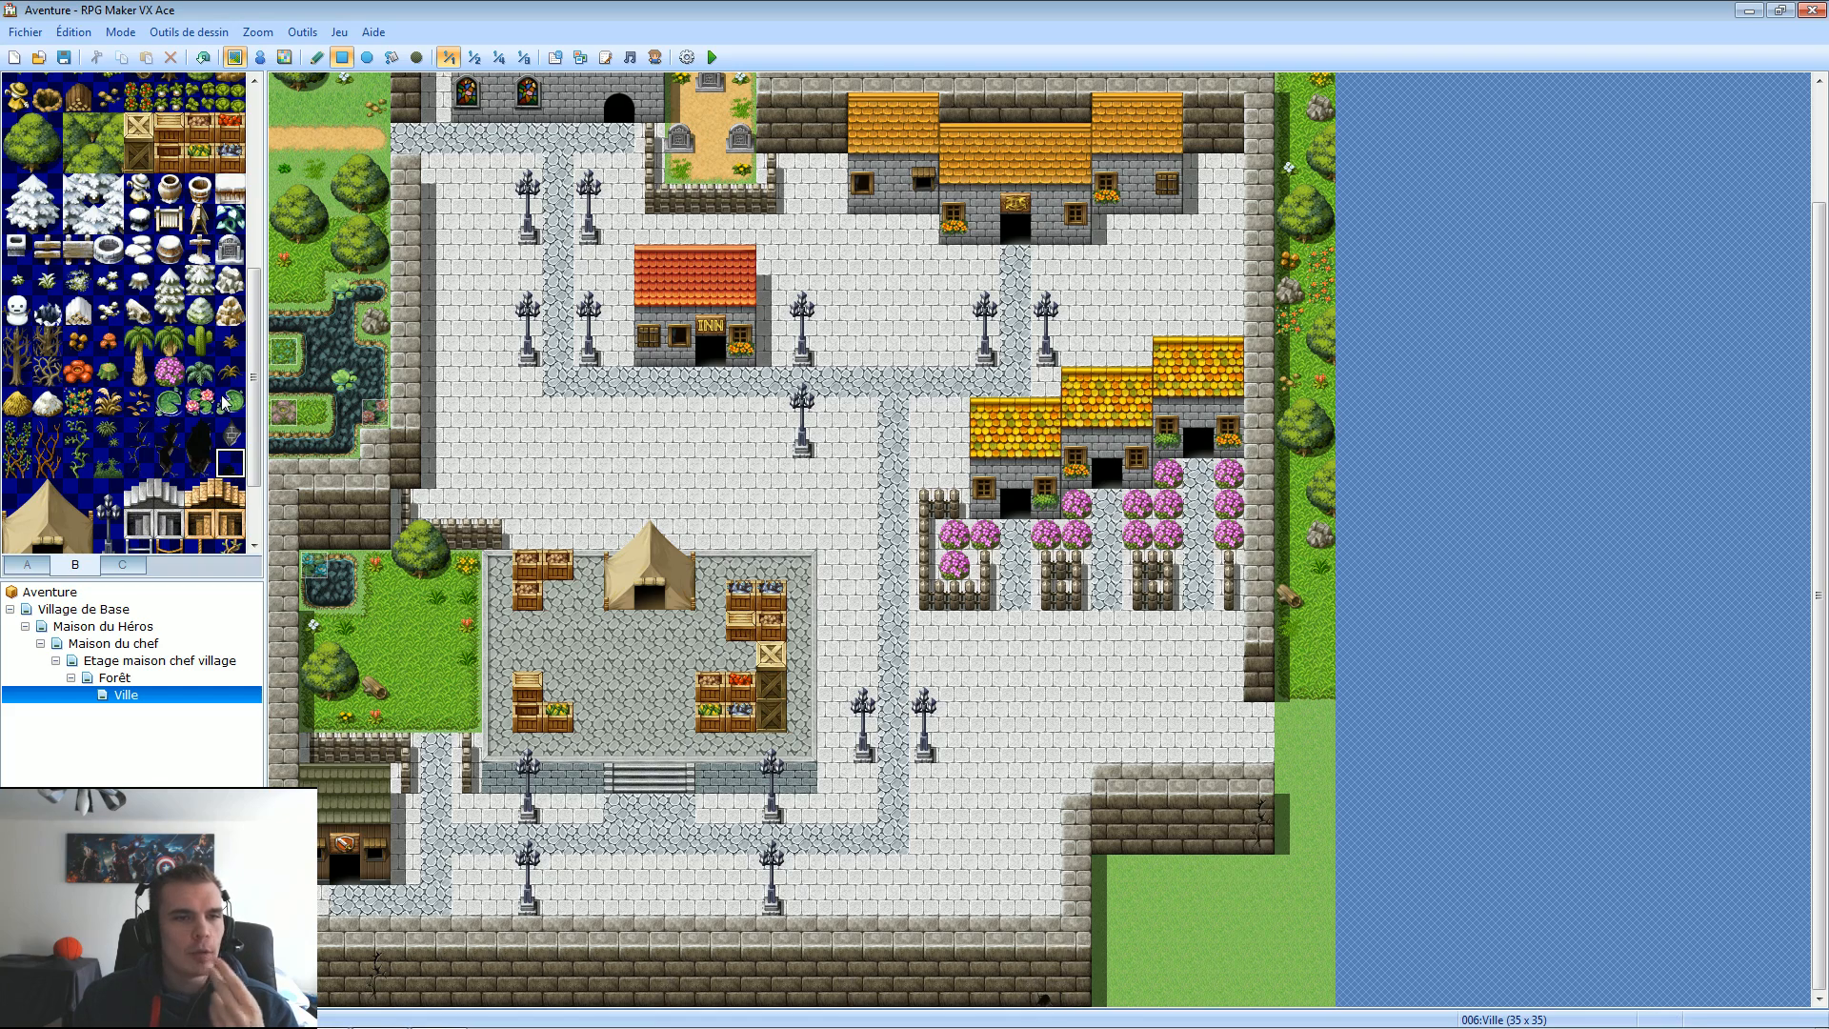
pyautogui.click(230, 435)
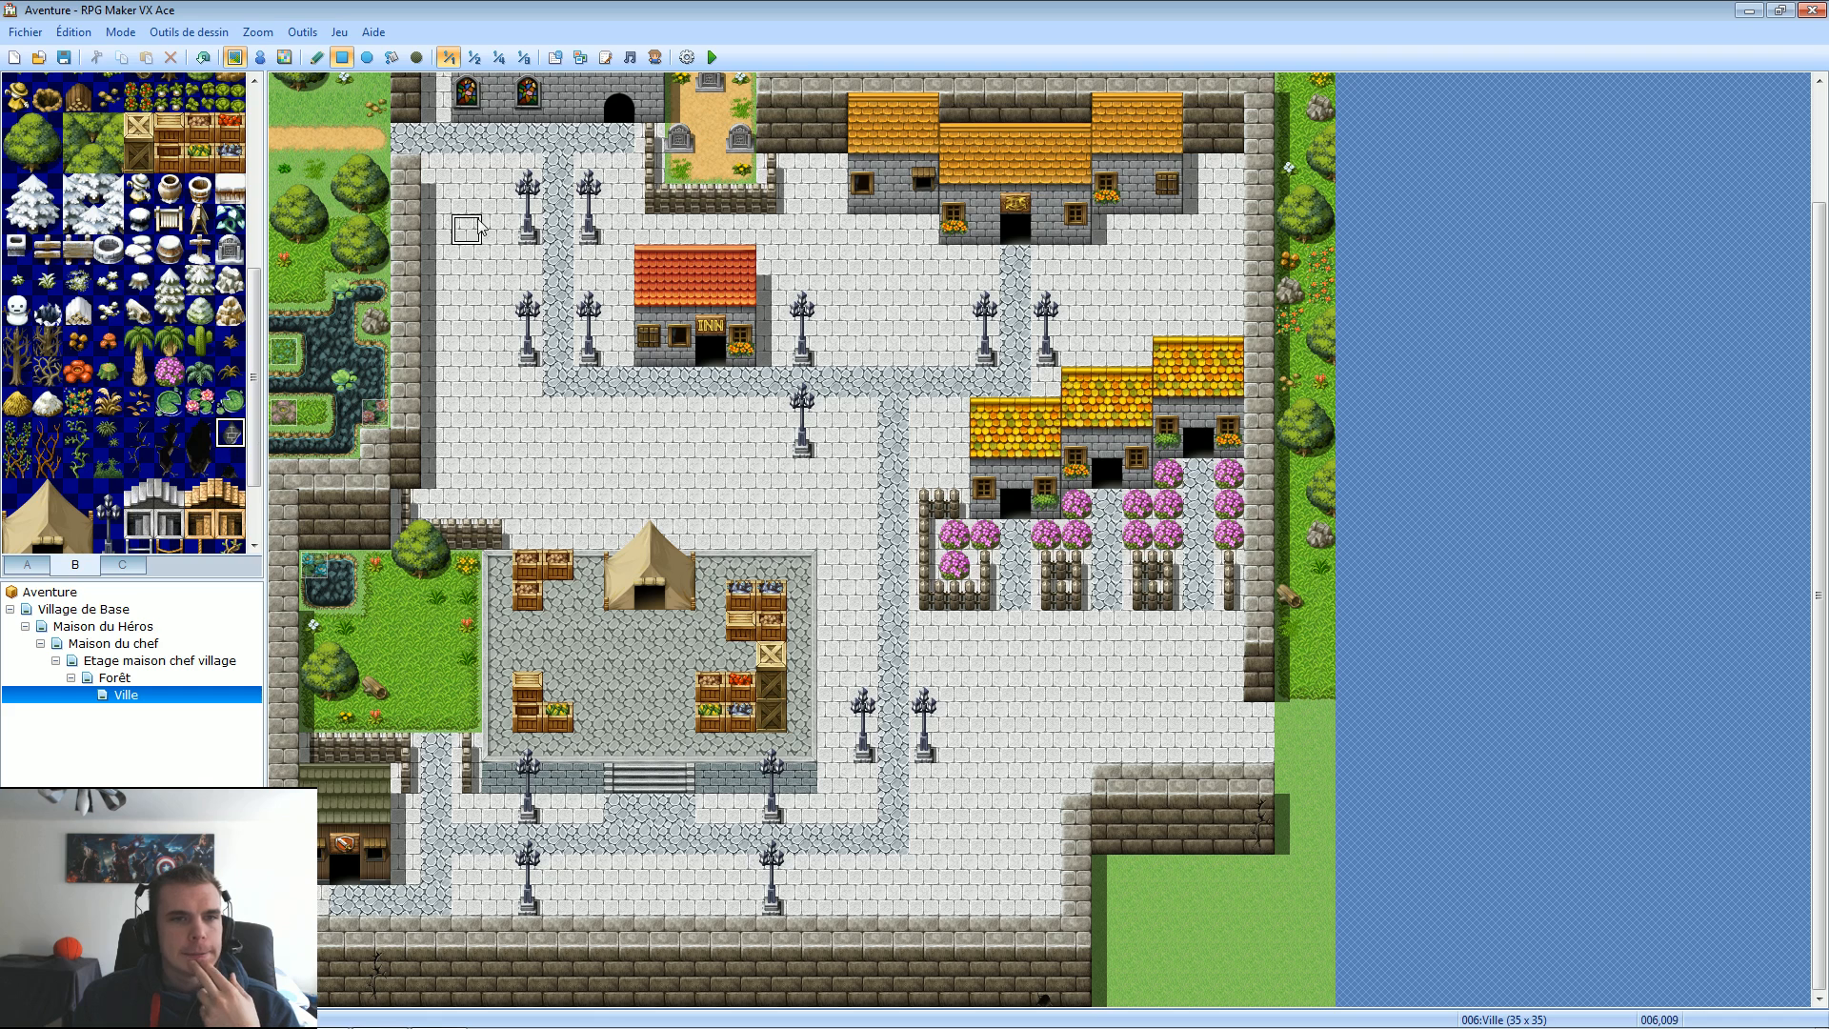
pyautogui.click(1165, 836)
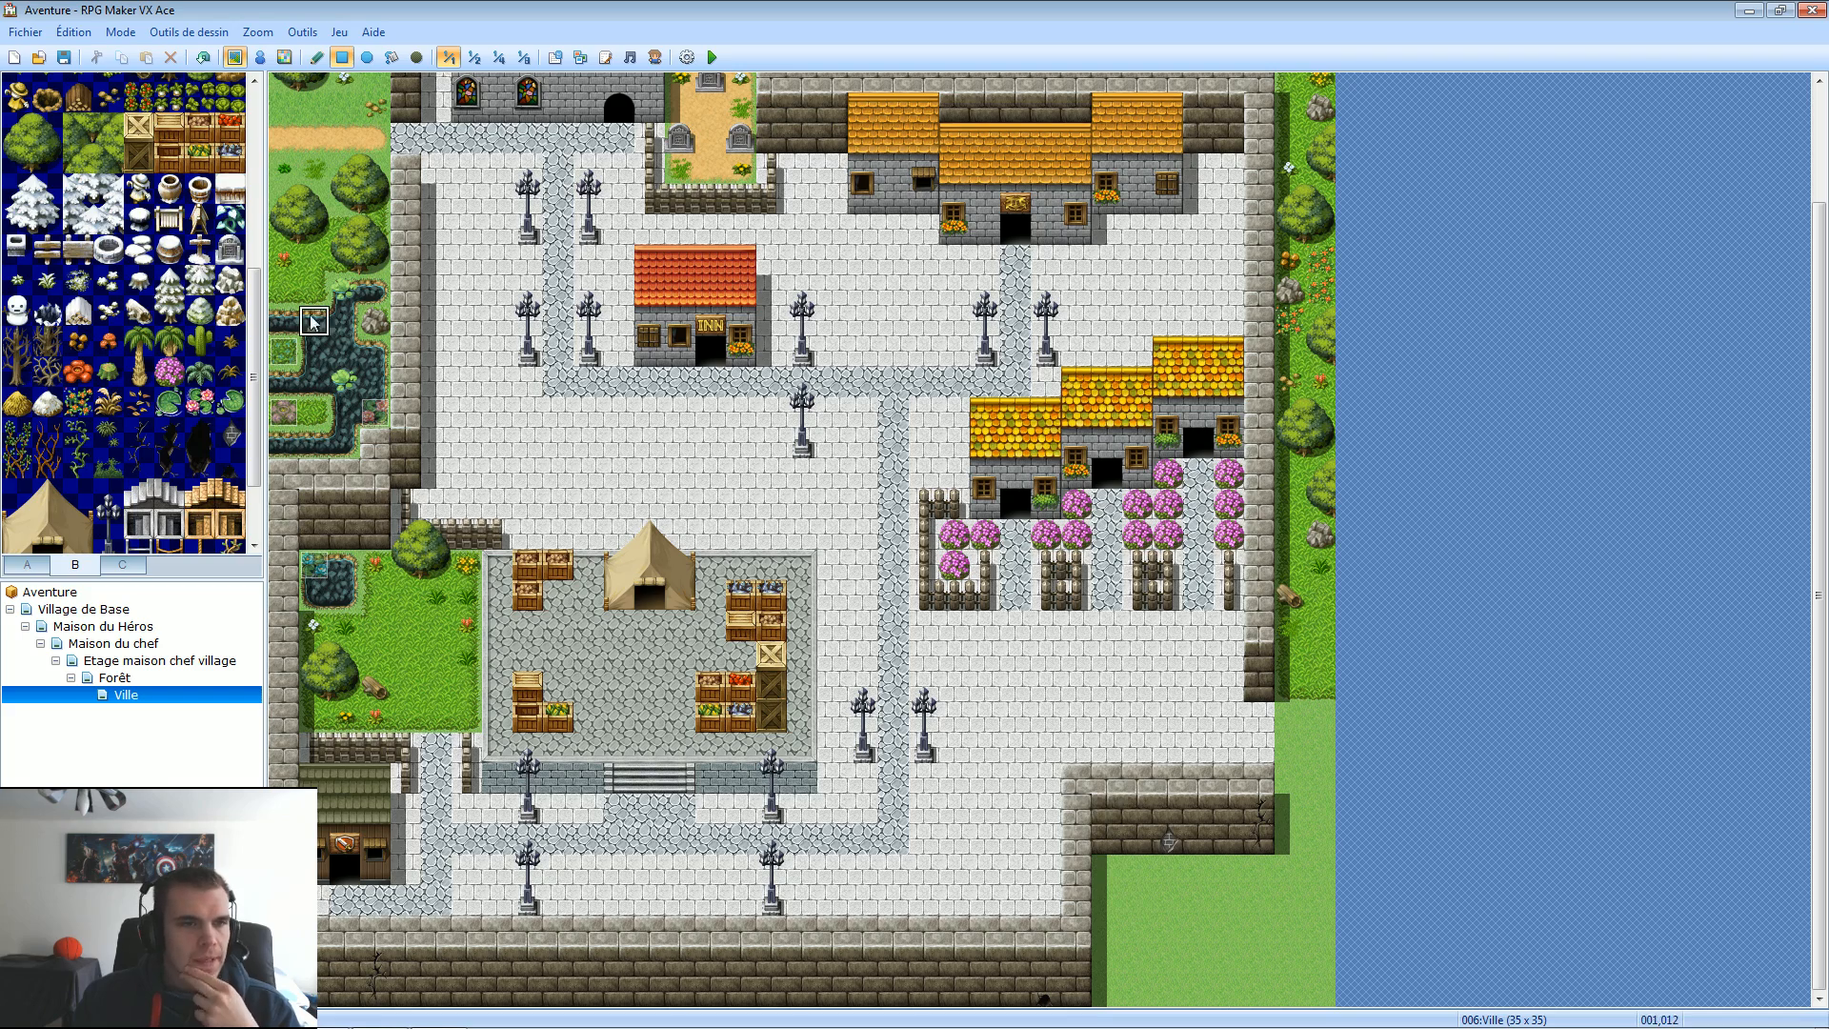
# Place three two-by-two dense foliage blocks on the grass in the map's southeast corner, outside the walls.
pyautogui.scroll(-3, 246, 312)
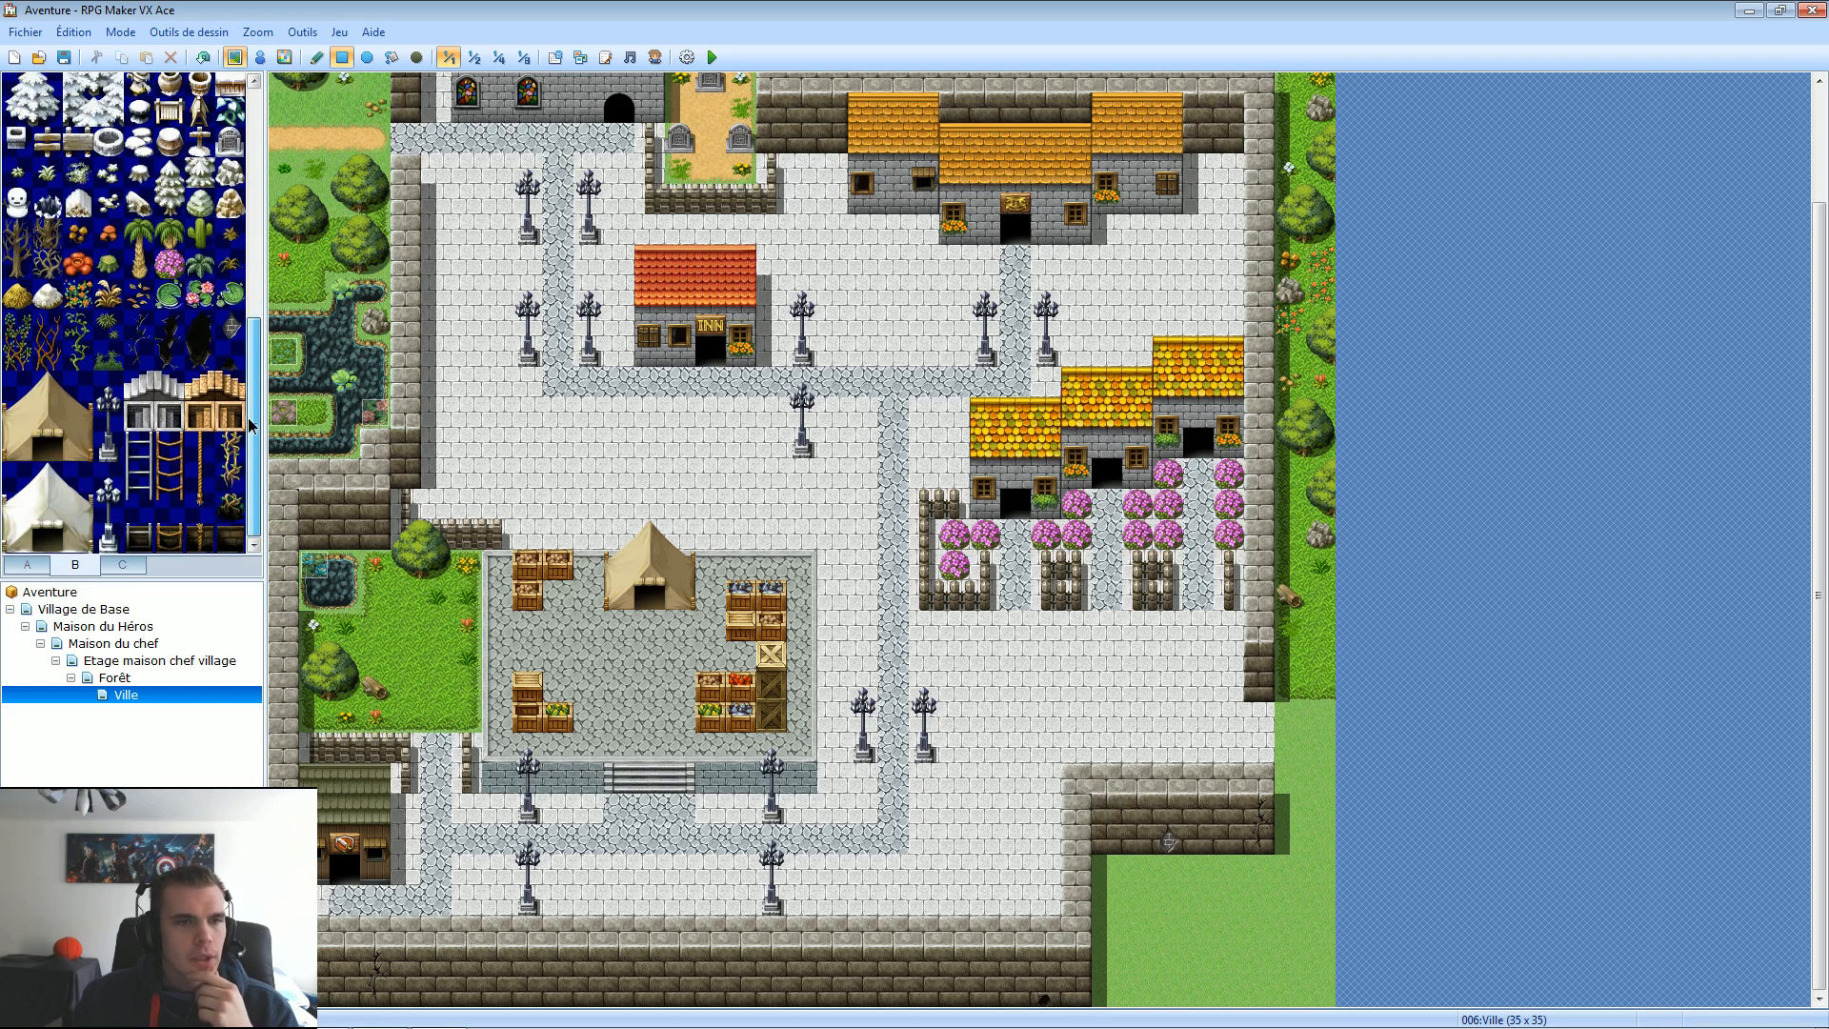
pyautogui.scroll(4, 241, 404)
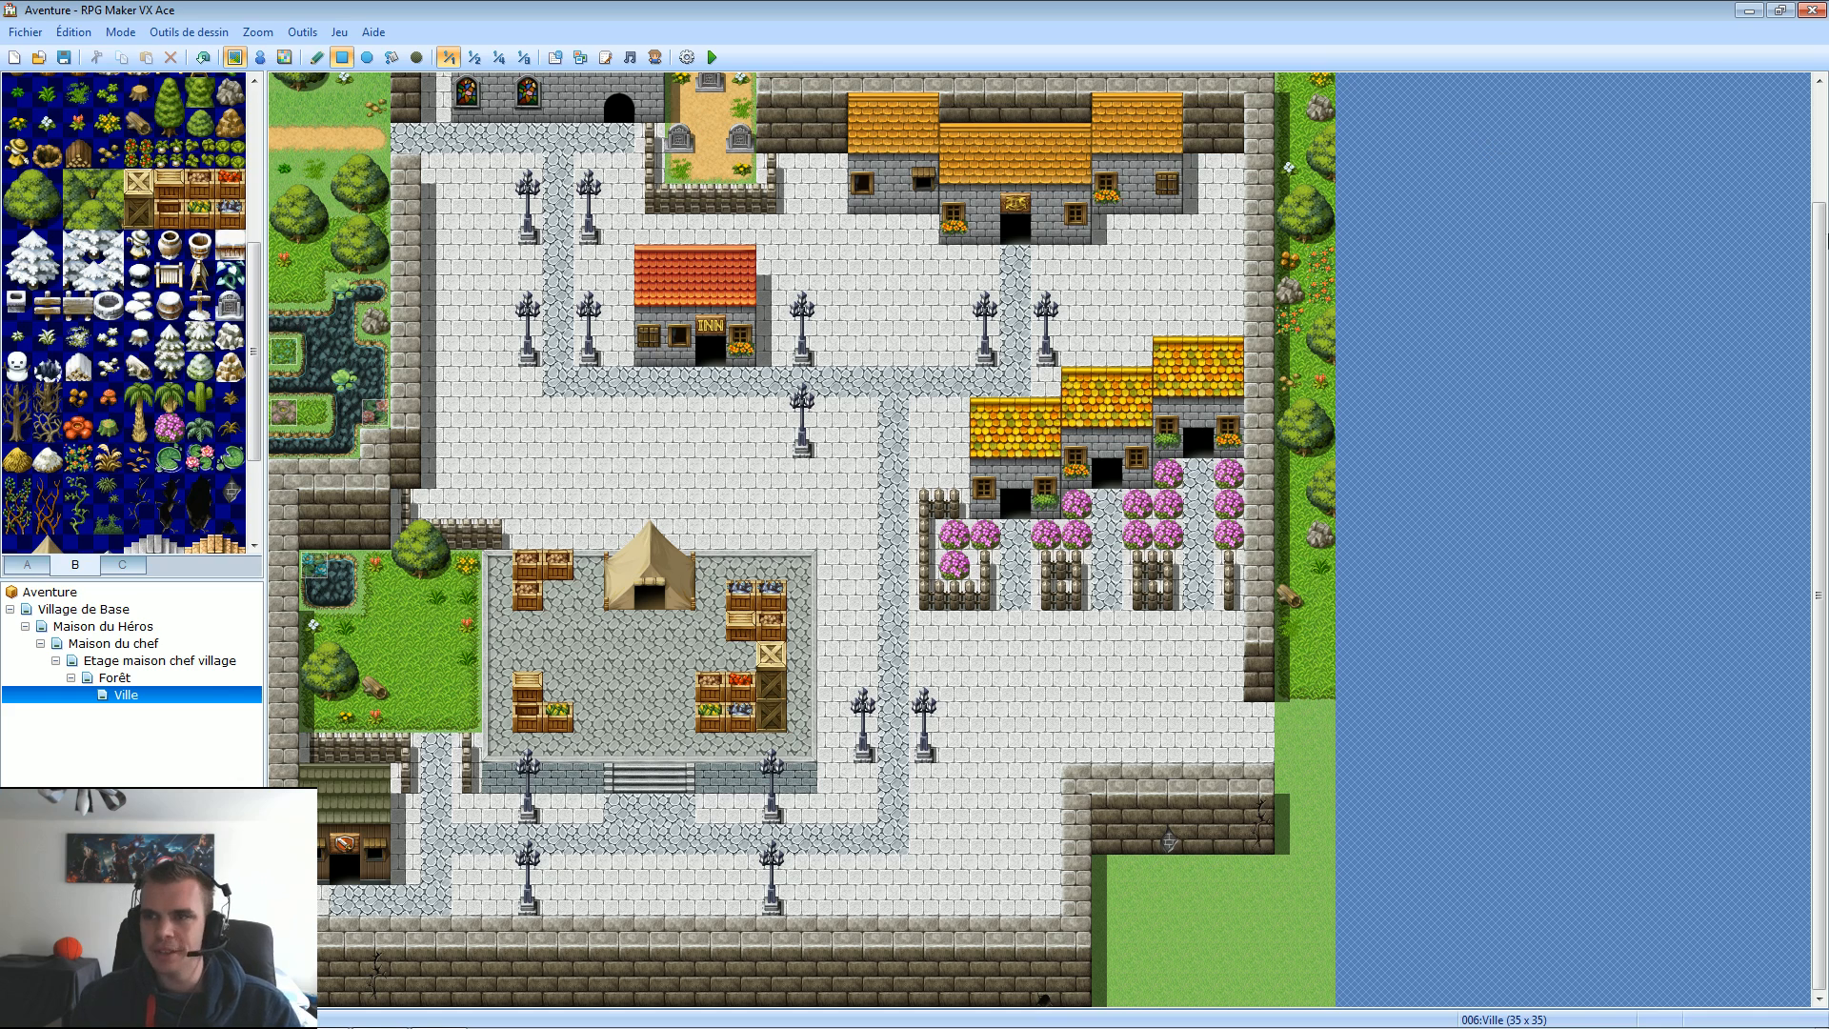
pyautogui.moveTo(1824, 290); pyautogui.dragTo(1816, 156)
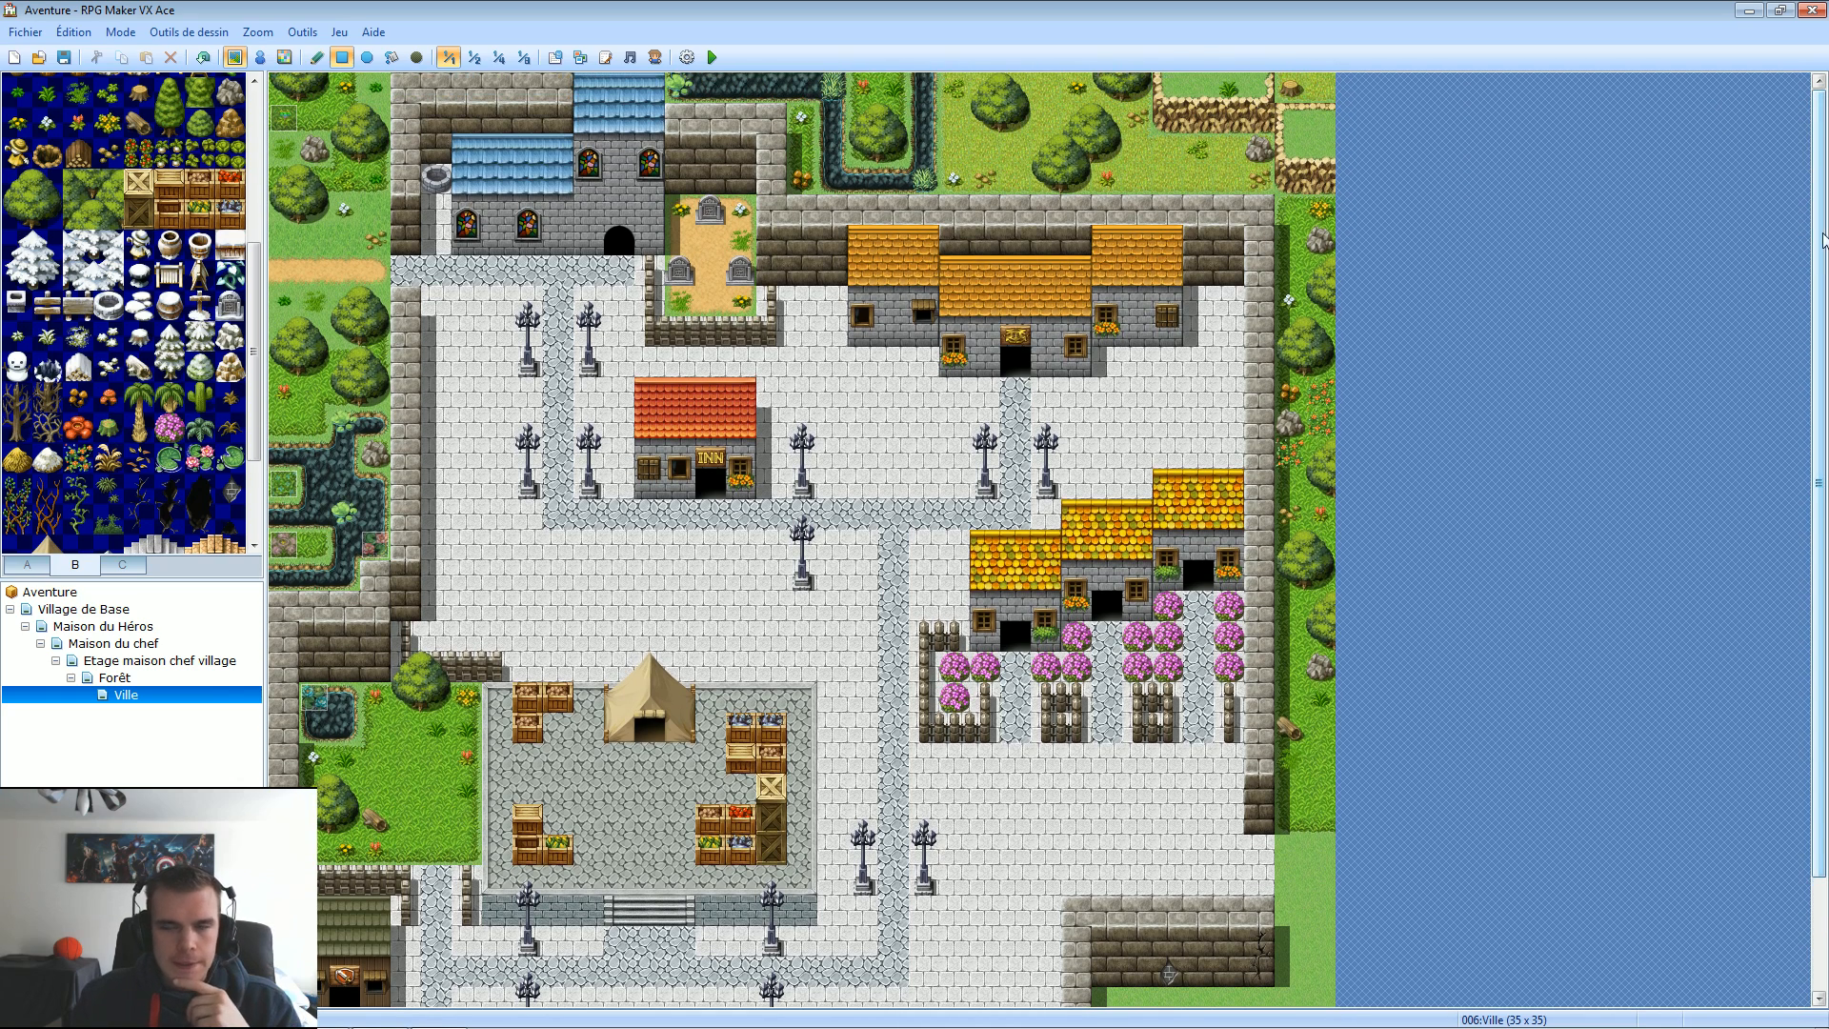
pyautogui.moveTo(1824, 246); pyautogui.dragTo(1814, 368)
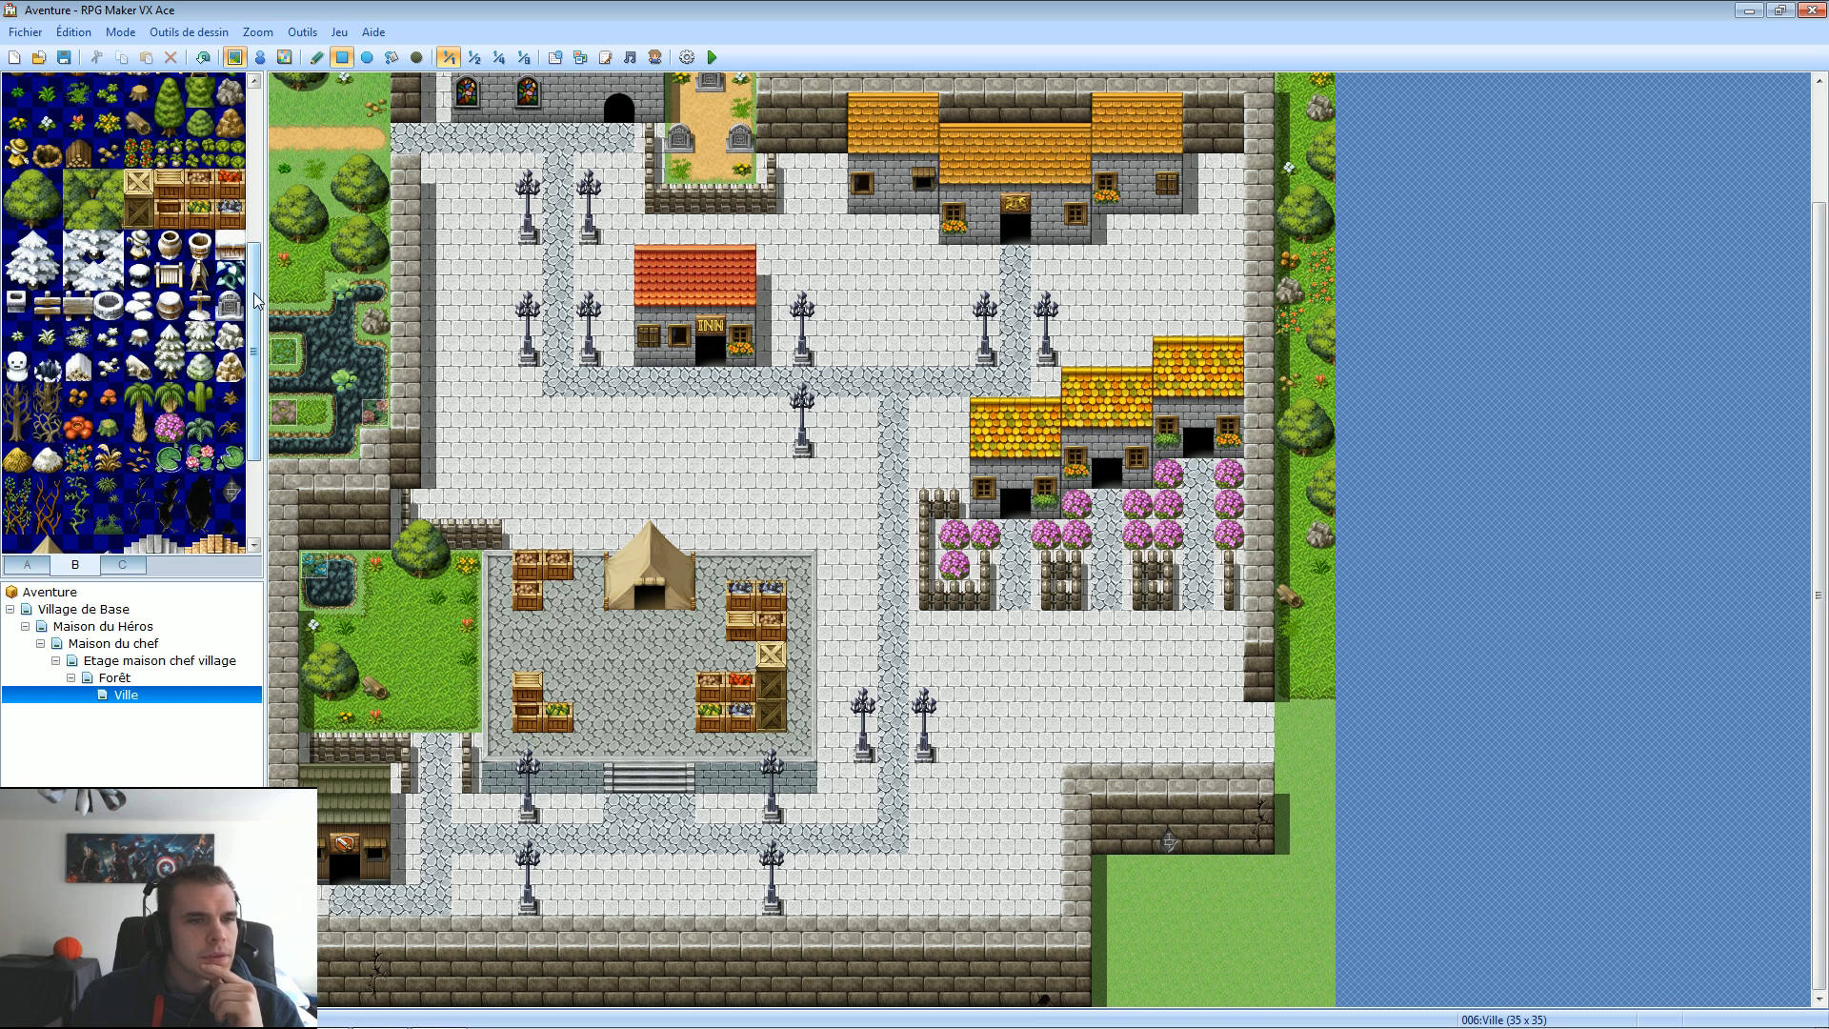
pyautogui.moveTo(257, 301); pyautogui.dragTo(257, 130)
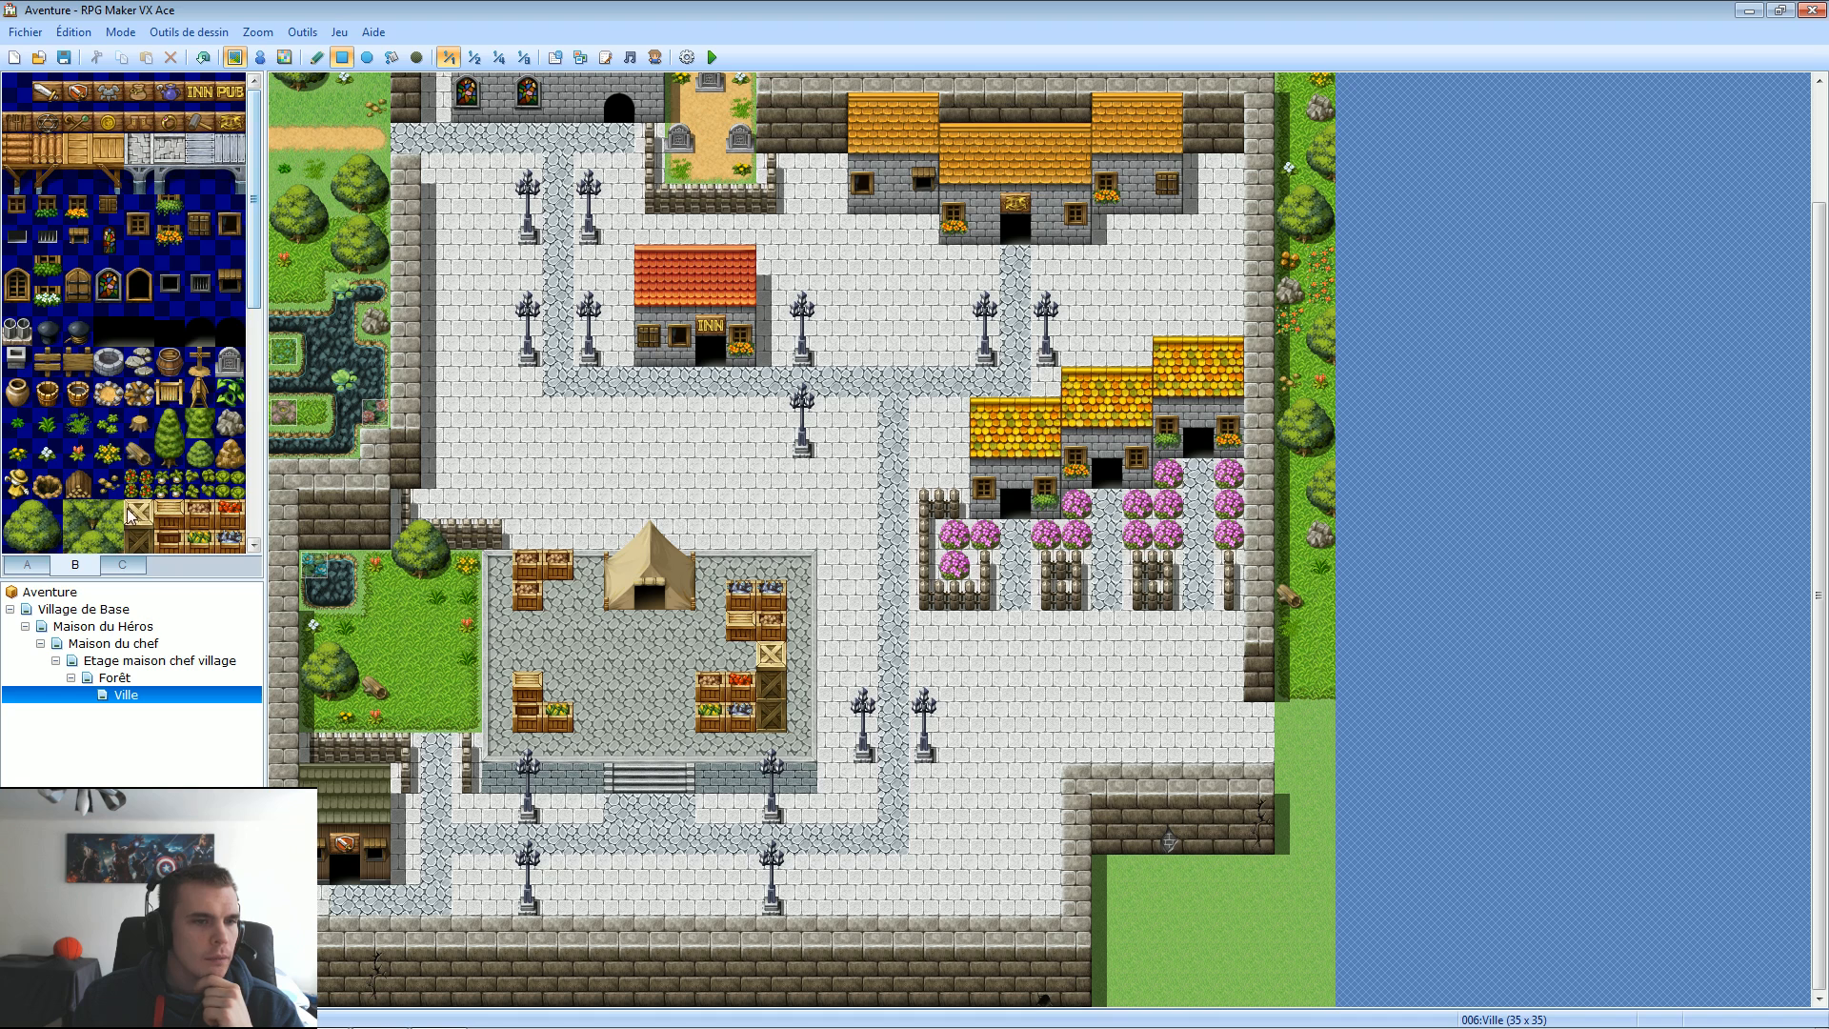
pyautogui.scroll(-4, 117, 212)
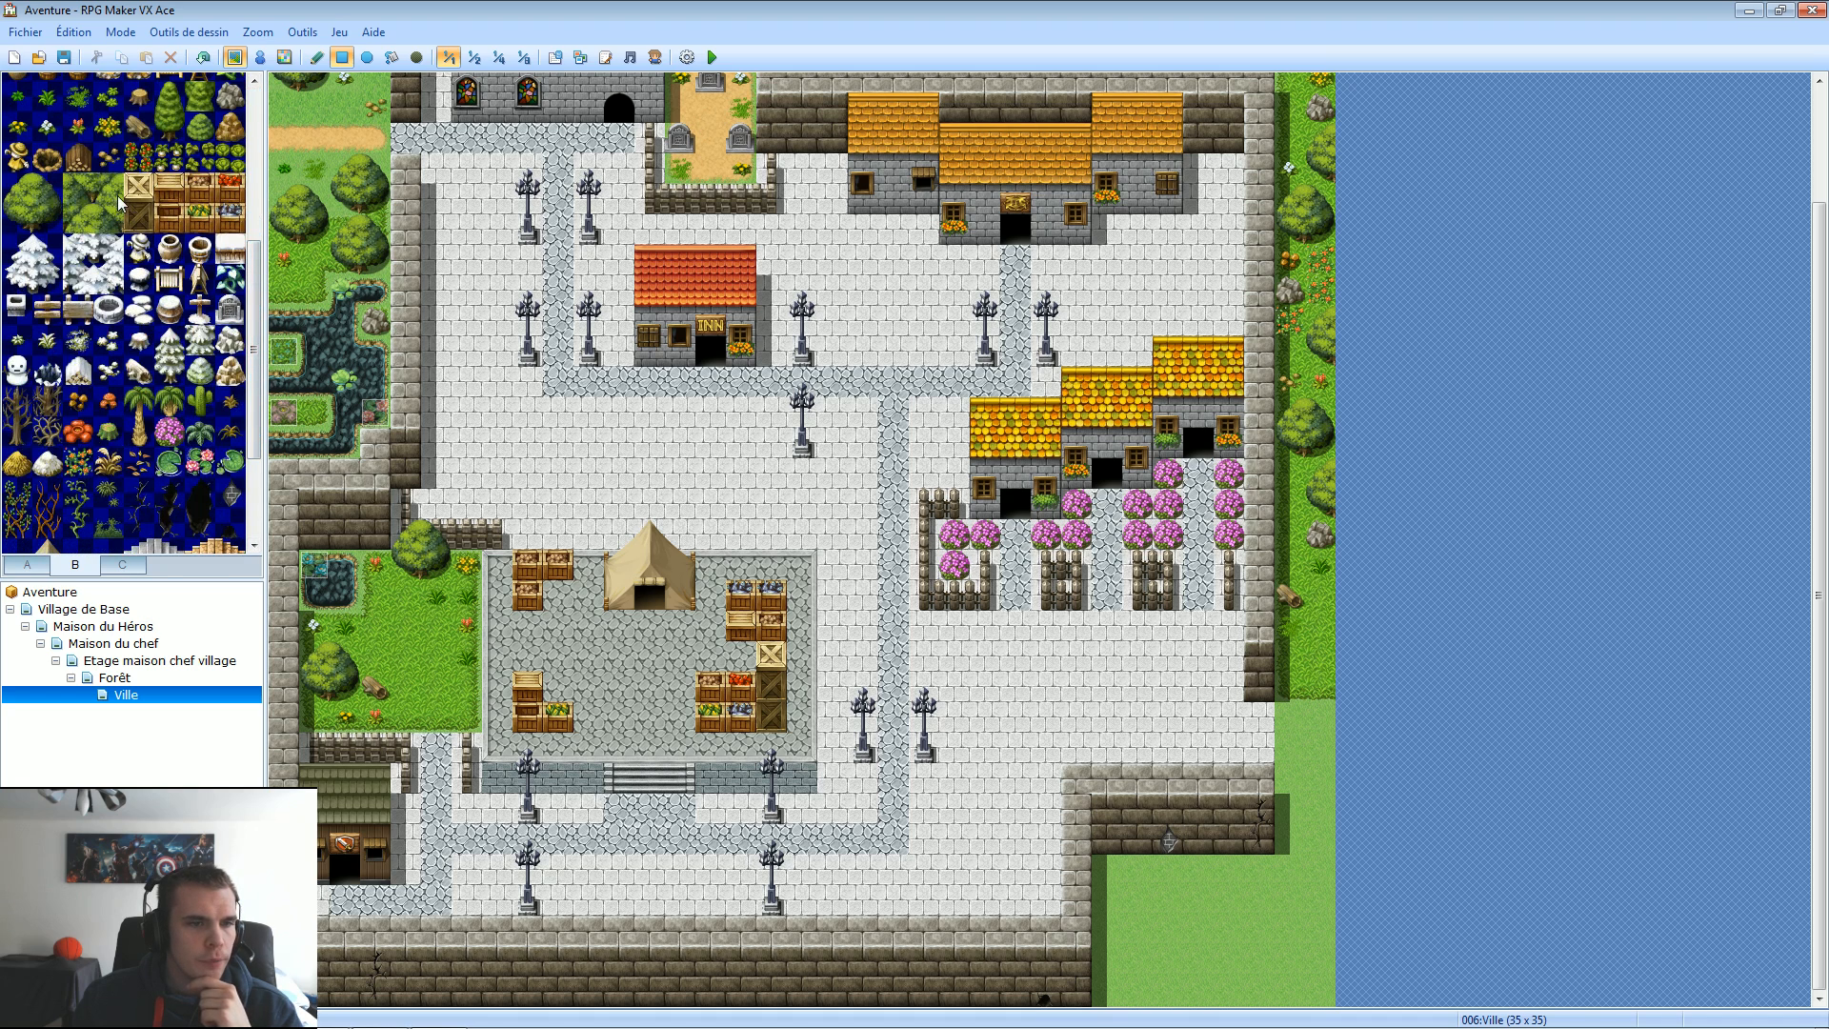
pyautogui.moveTo(117, 195); pyautogui.dragTo(90, 230)
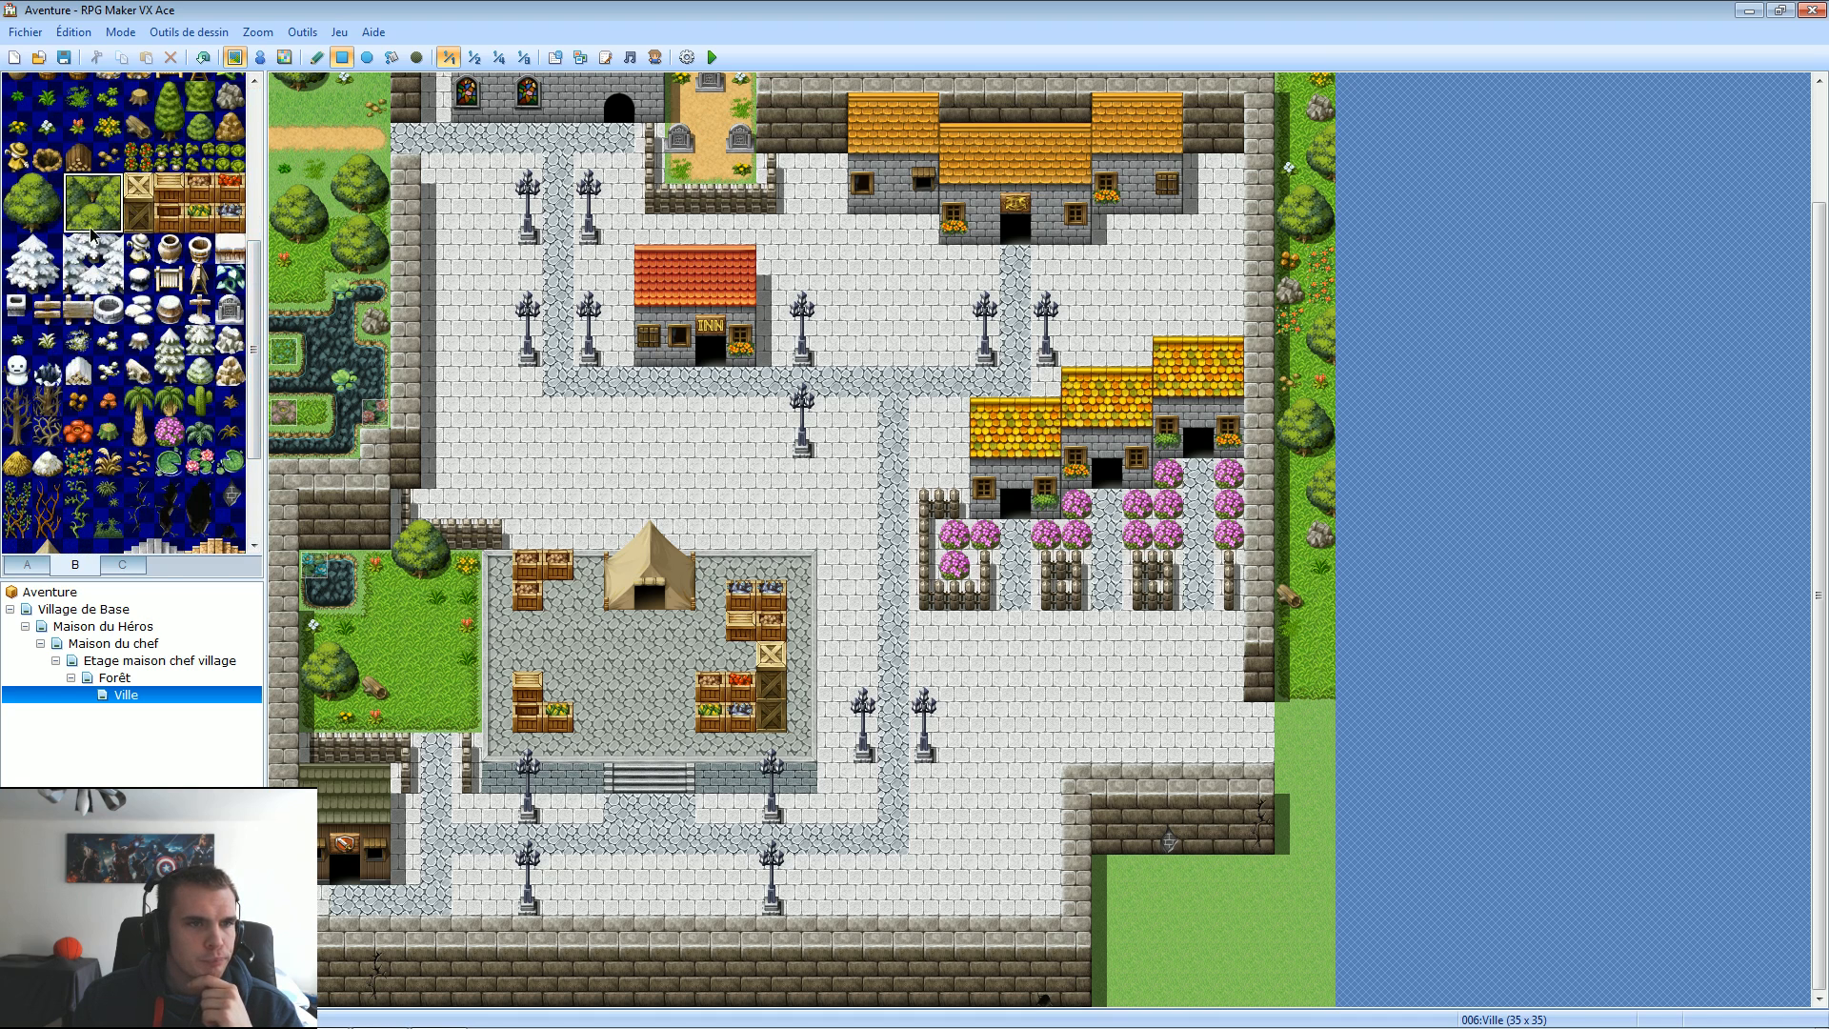
pyautogui.click(1155, 886)
pyautogui.click(1244, 947)
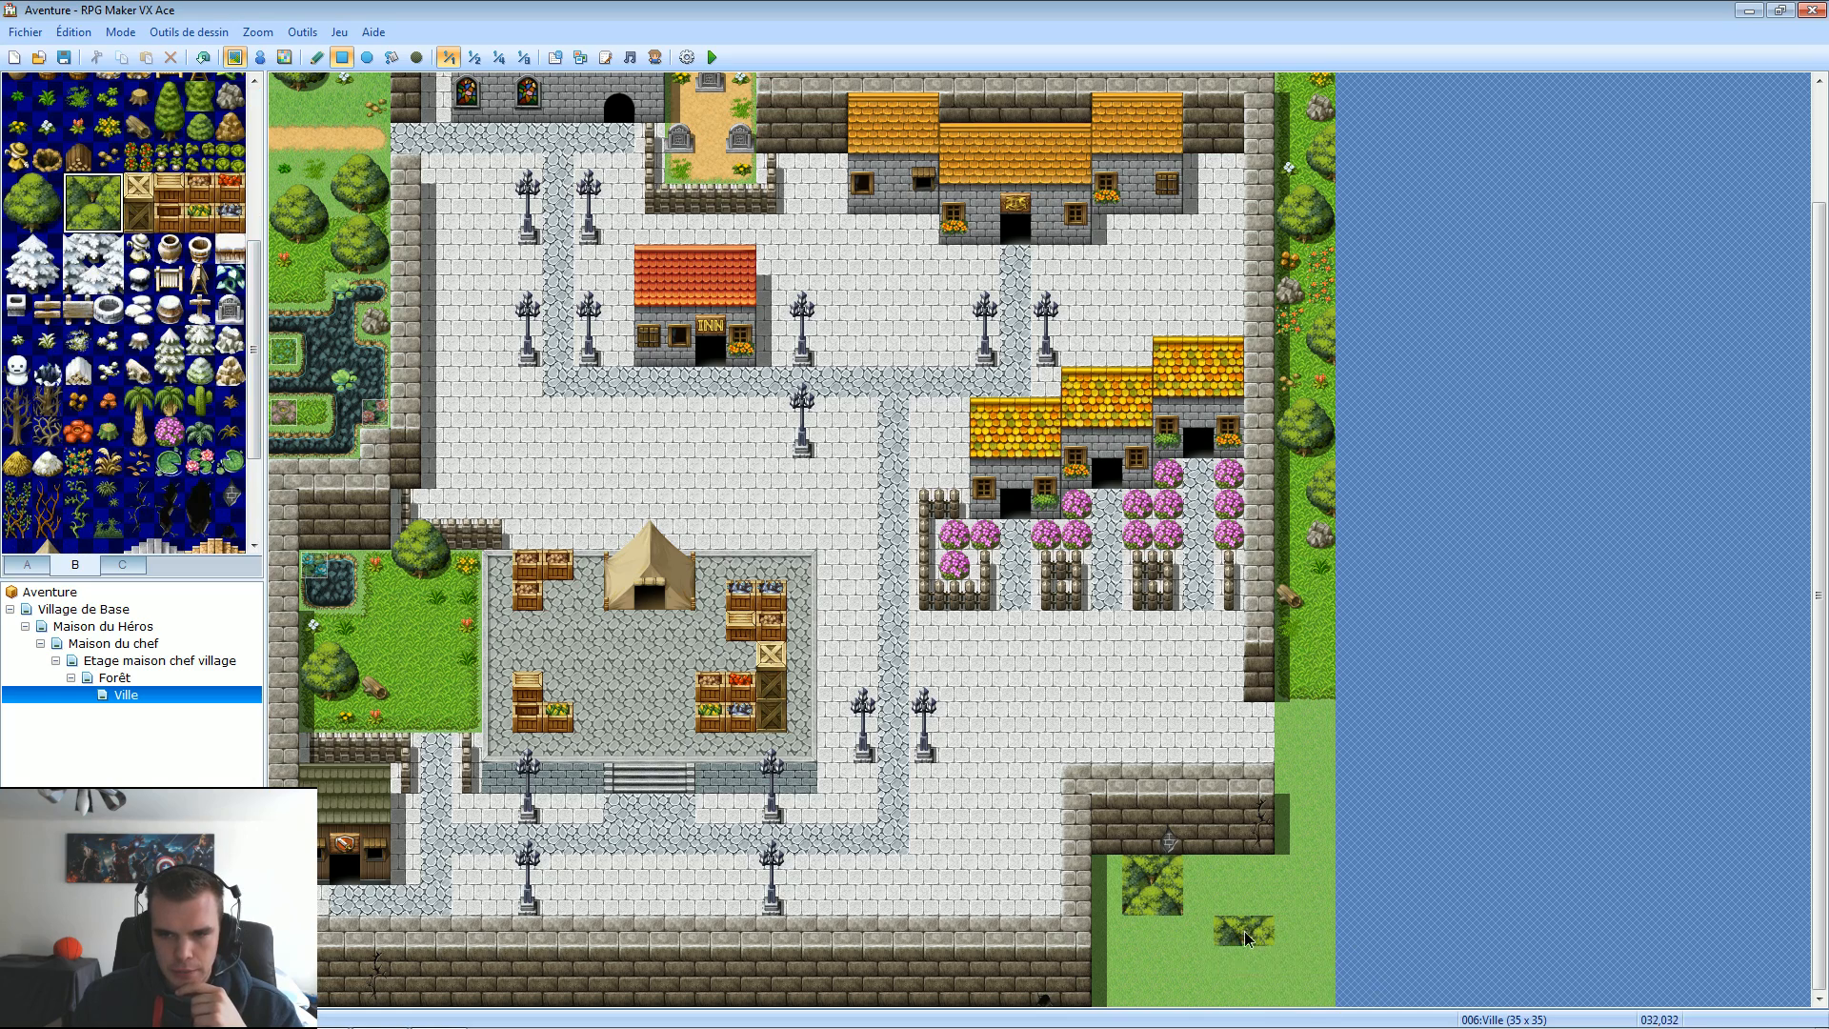
pyautogui.click(1290, 838)
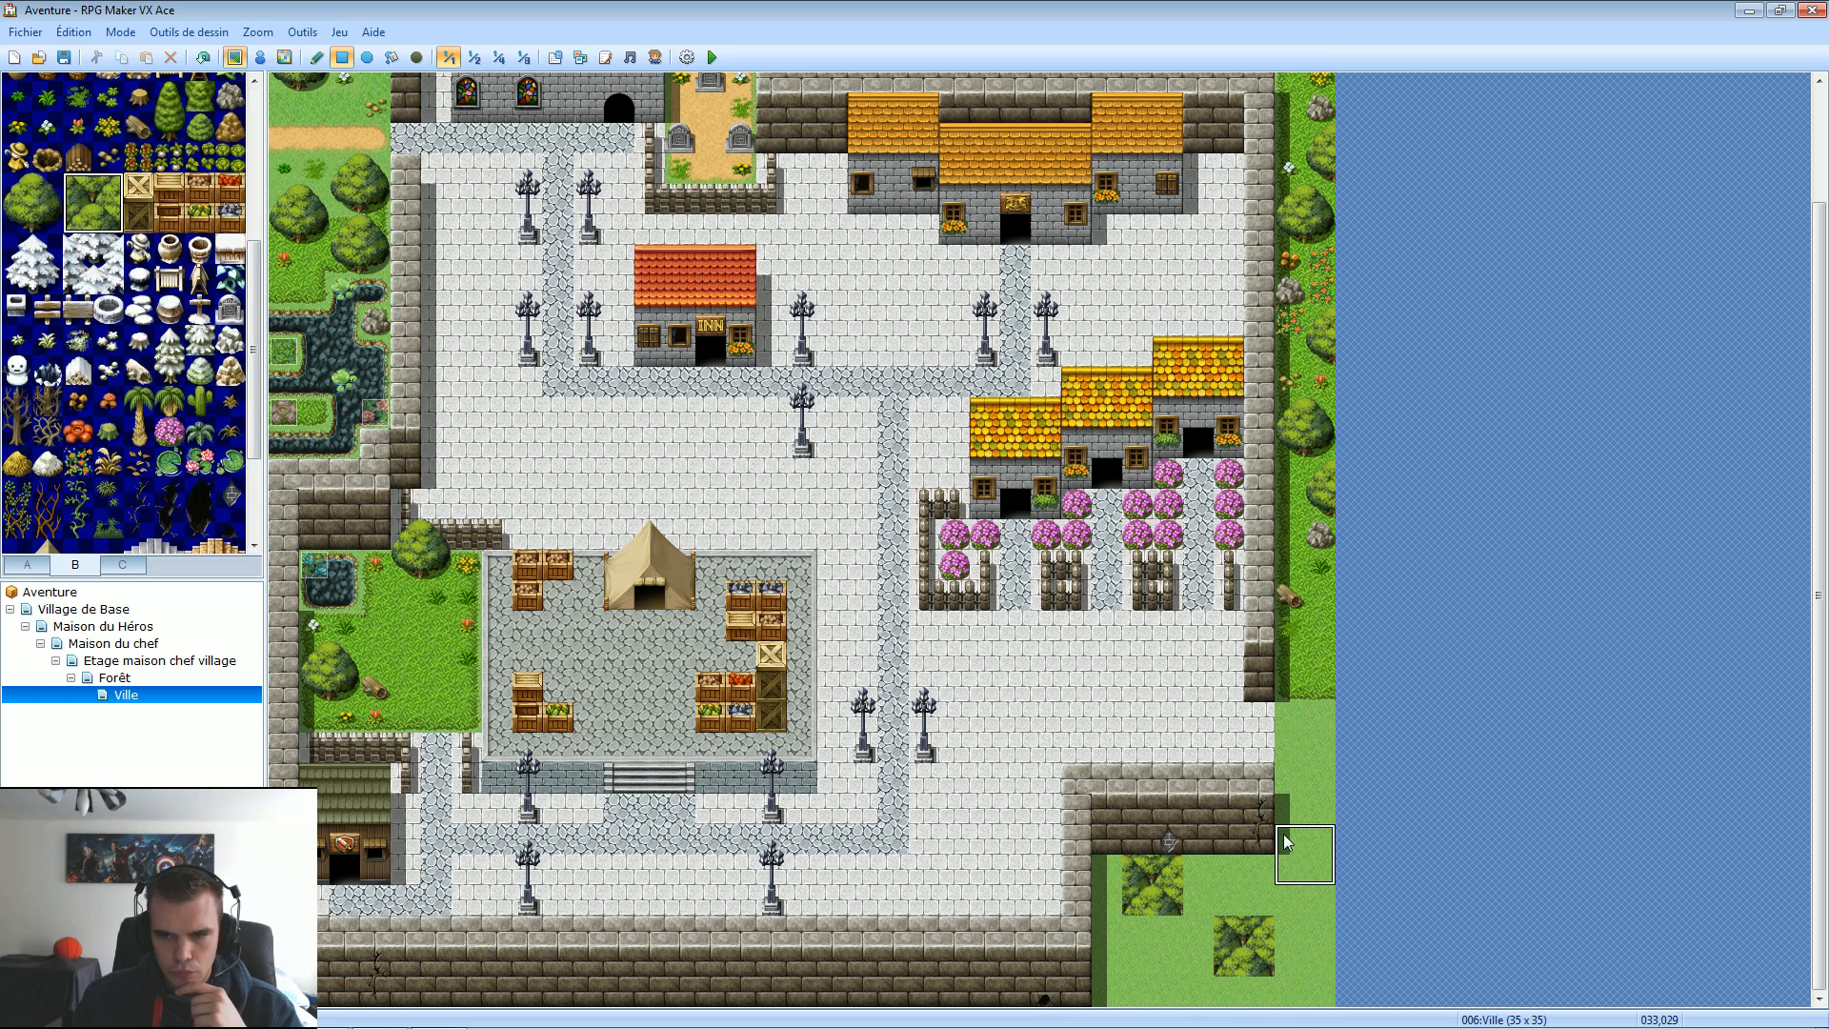
# Add upper-left tree edge tiles above and to the left of the three foliage blocks in the southeast corner.
pyautogui.click(19, 189)
pyautogui.click(1140, 840)
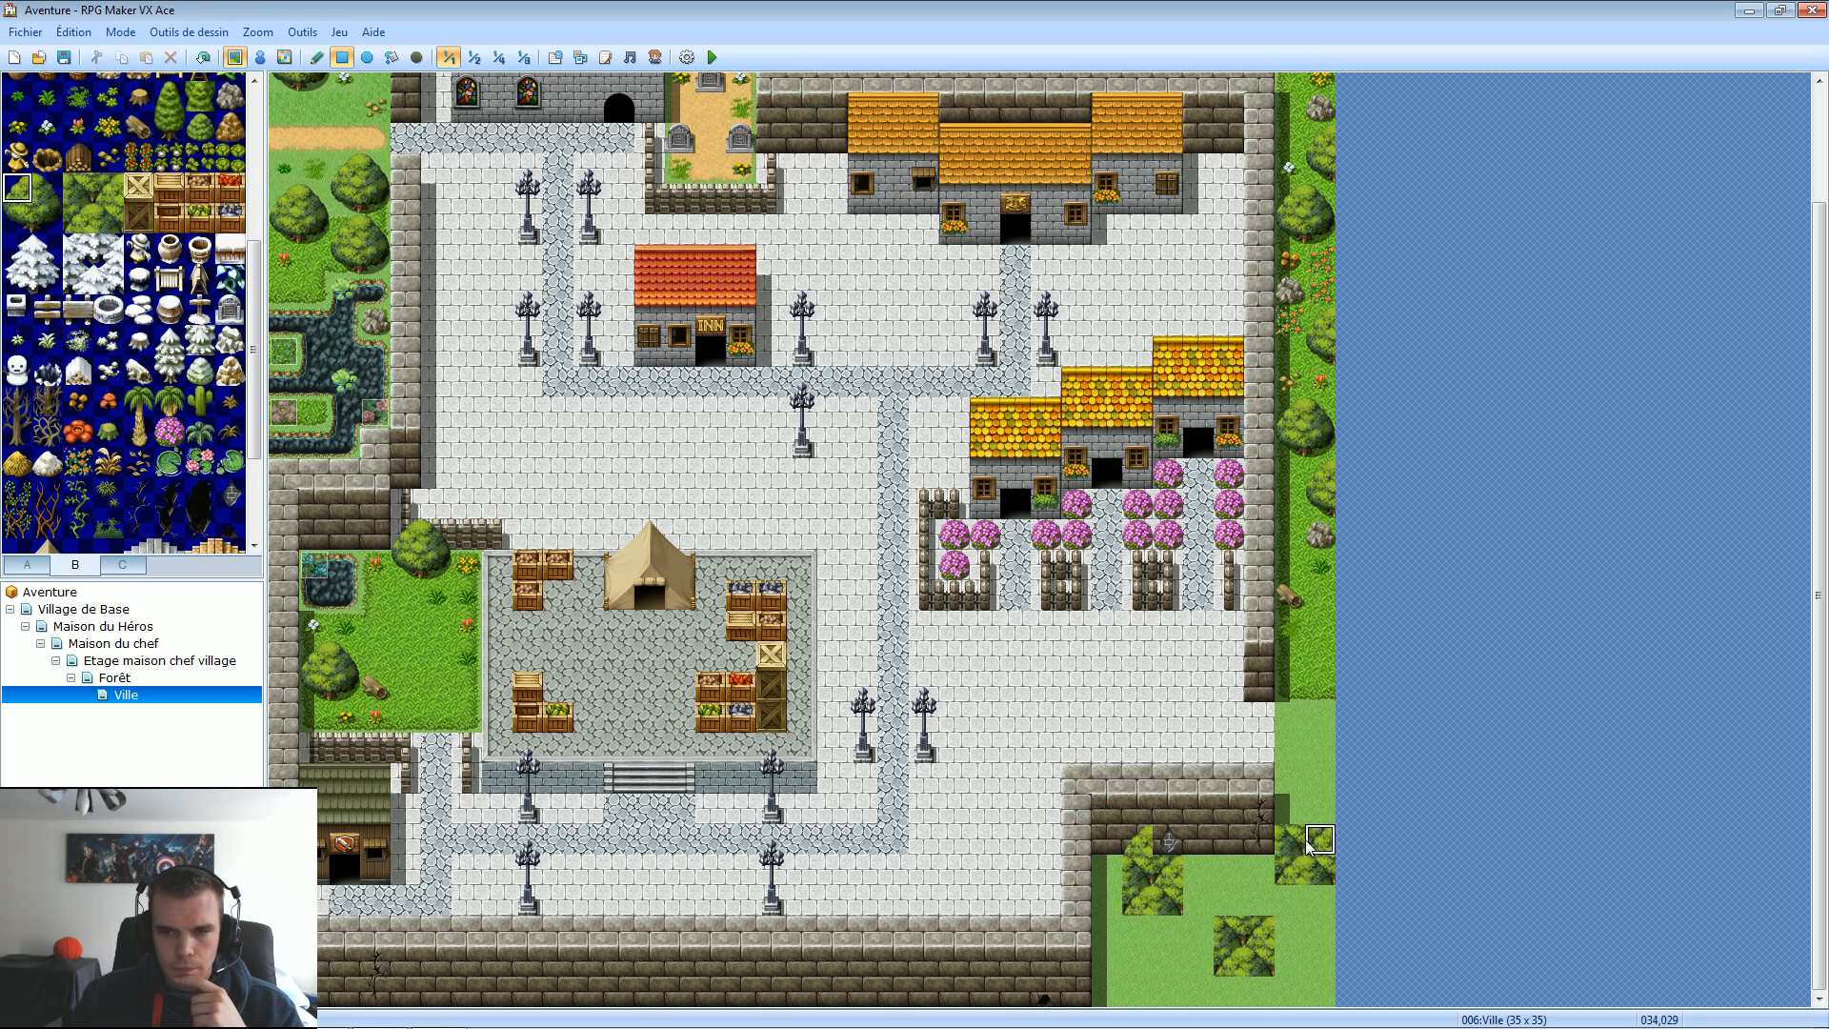
pyautogui.click(1259, 838)
pyautogui.click(1289, 808)
pyautogui.click(1229, 900)
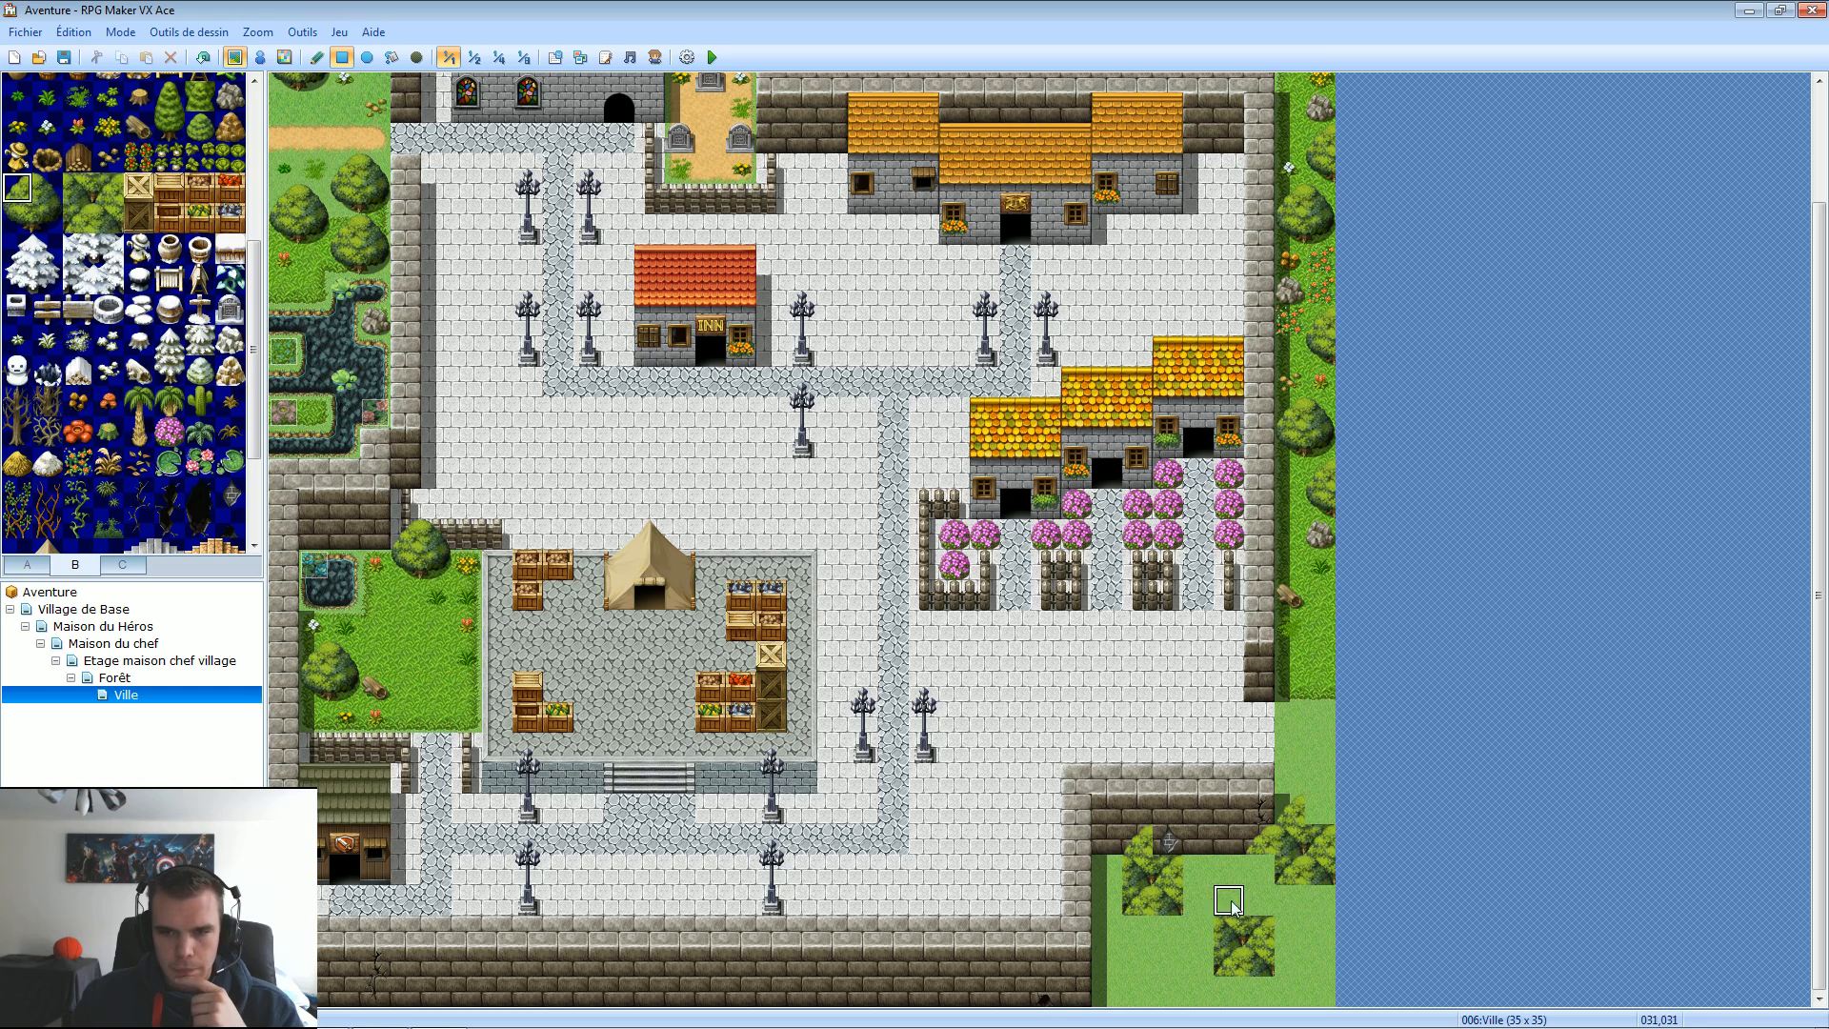
pyautogui.click(1199, 931)
pyautogui.click(1107, 871)
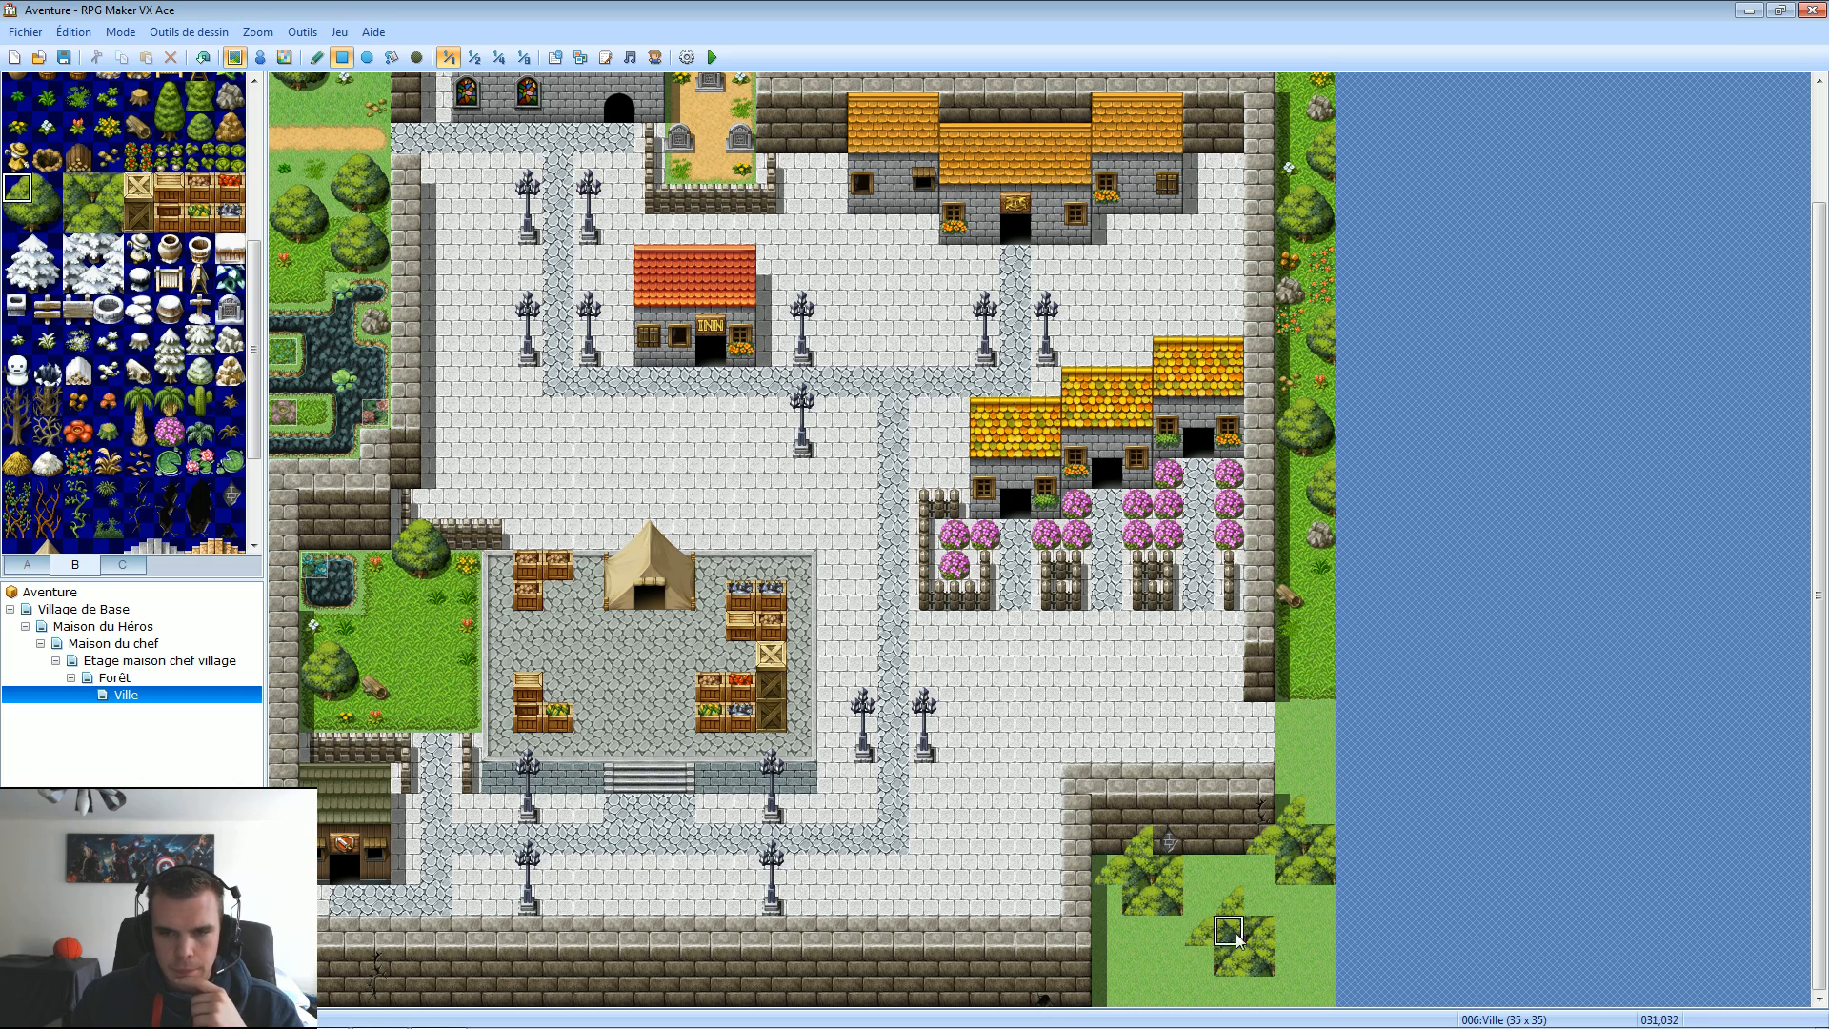
# Complete the three southeast tree clusters with upper-right, lower-left and lower-right tree edge tiles.
pyautogui.click(46, 188)
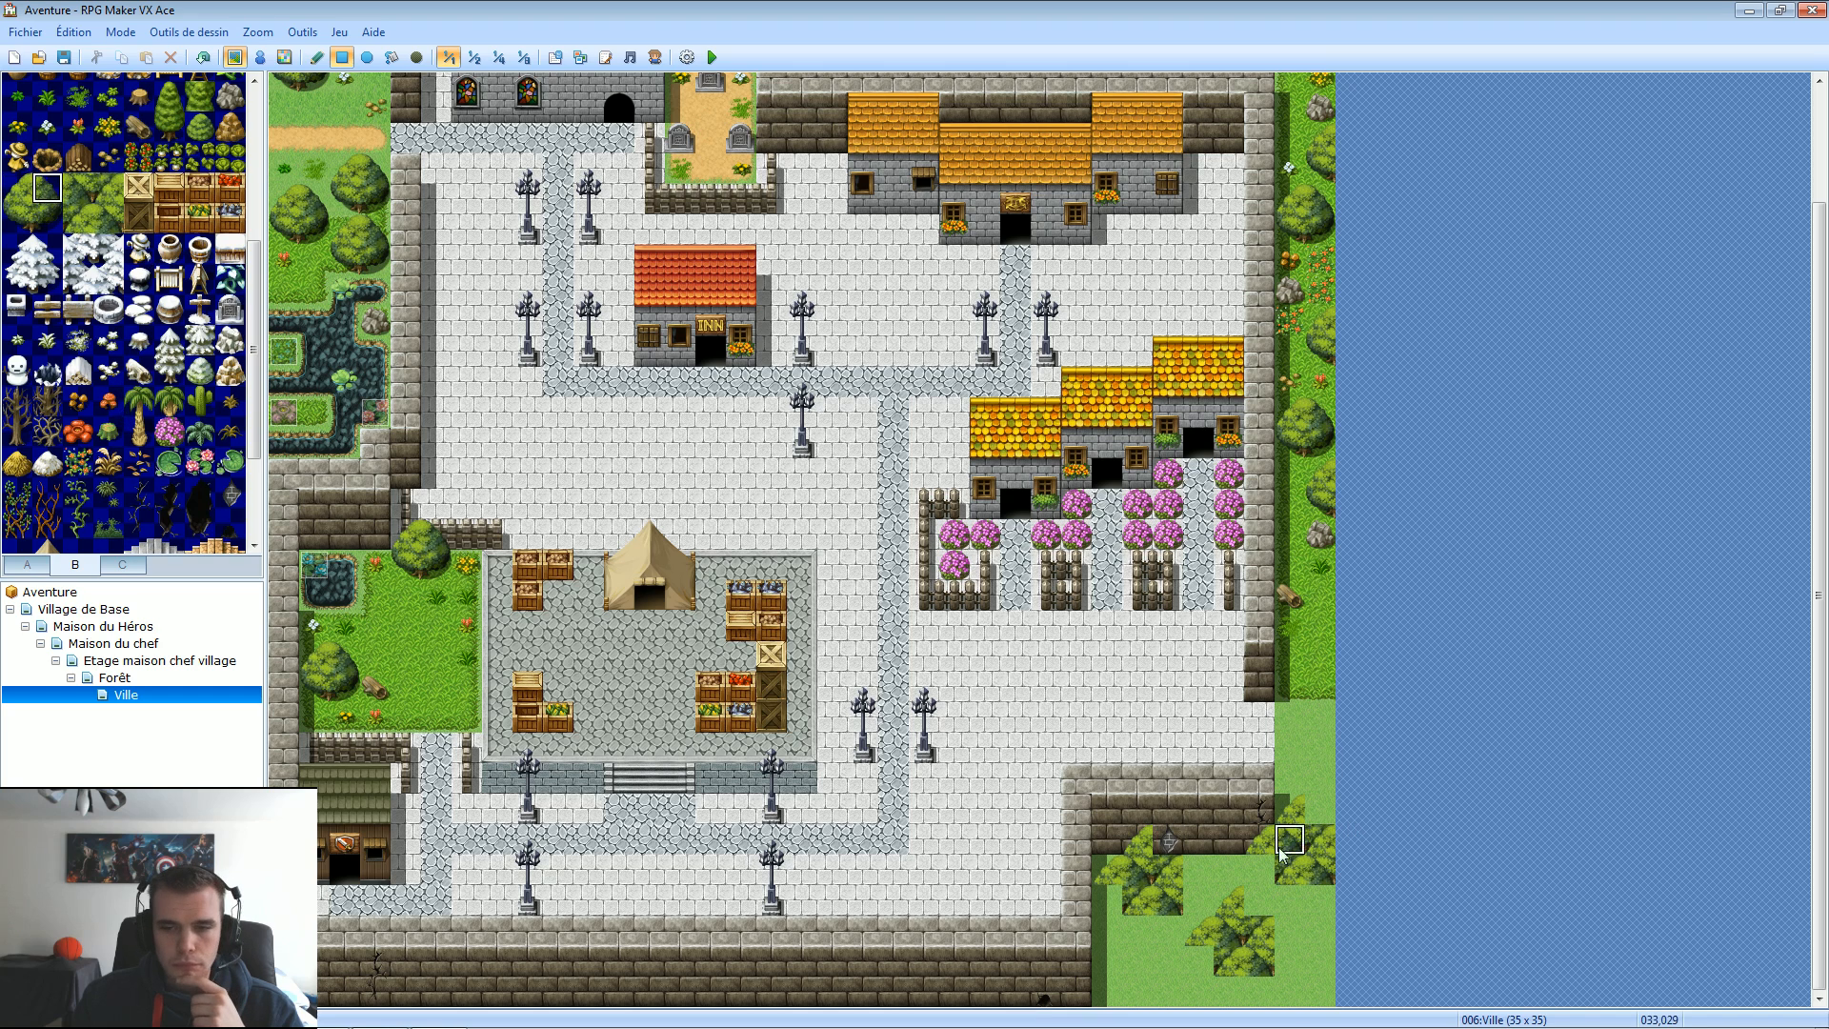
pyautogui.click(1199, 869)
pyautogui.click(1256, 905)
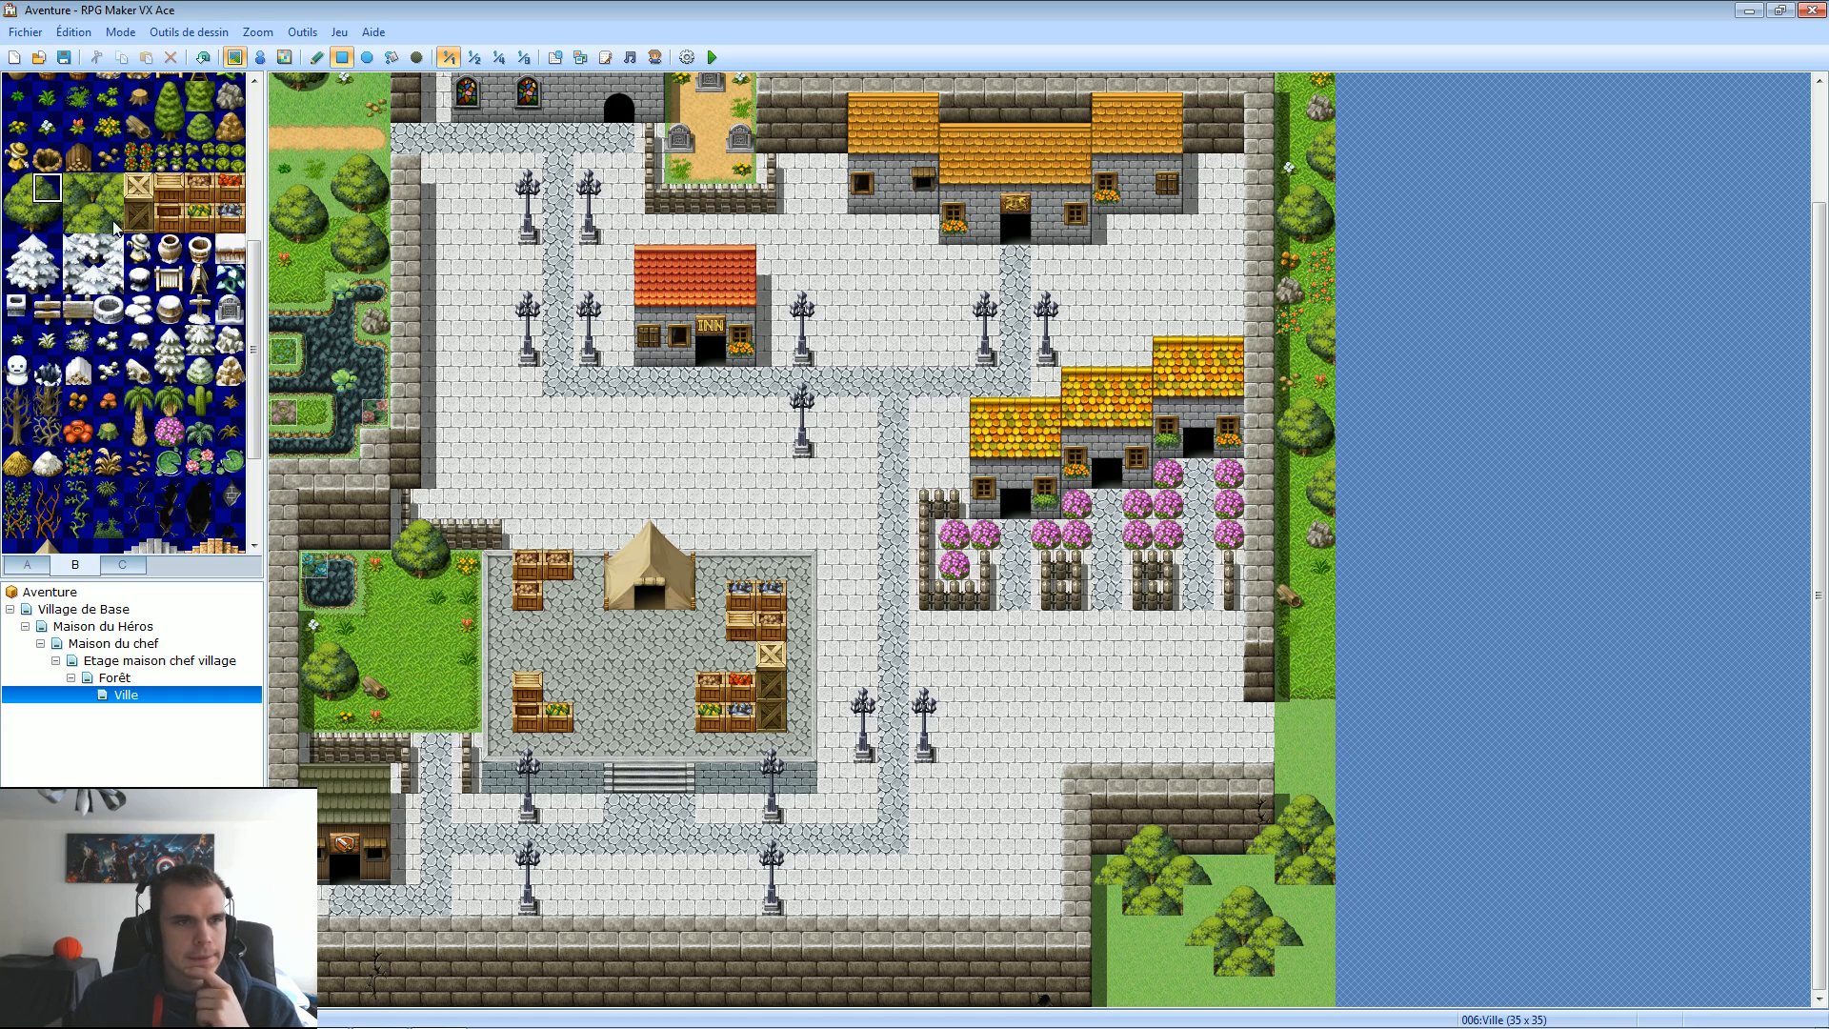
pyautogui.click(19, 193)
pyautogui.click(17, 218)
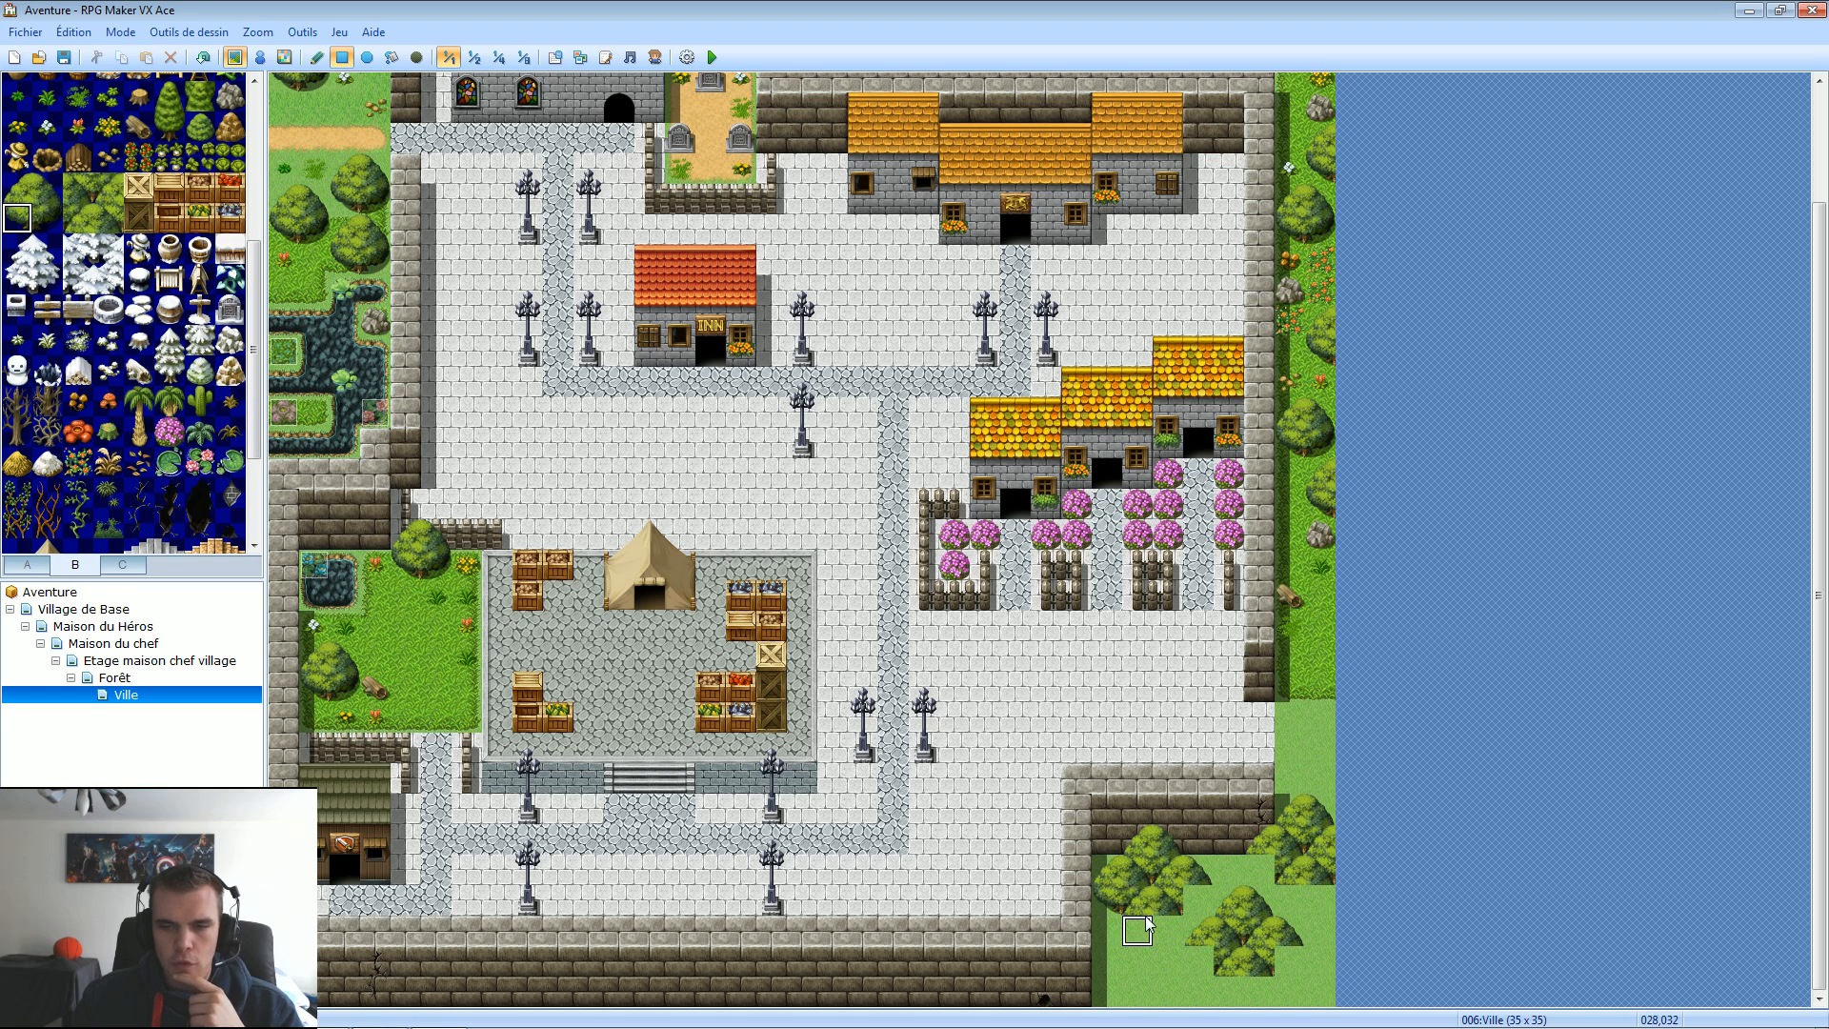
pyautogui.click(1229, 991)
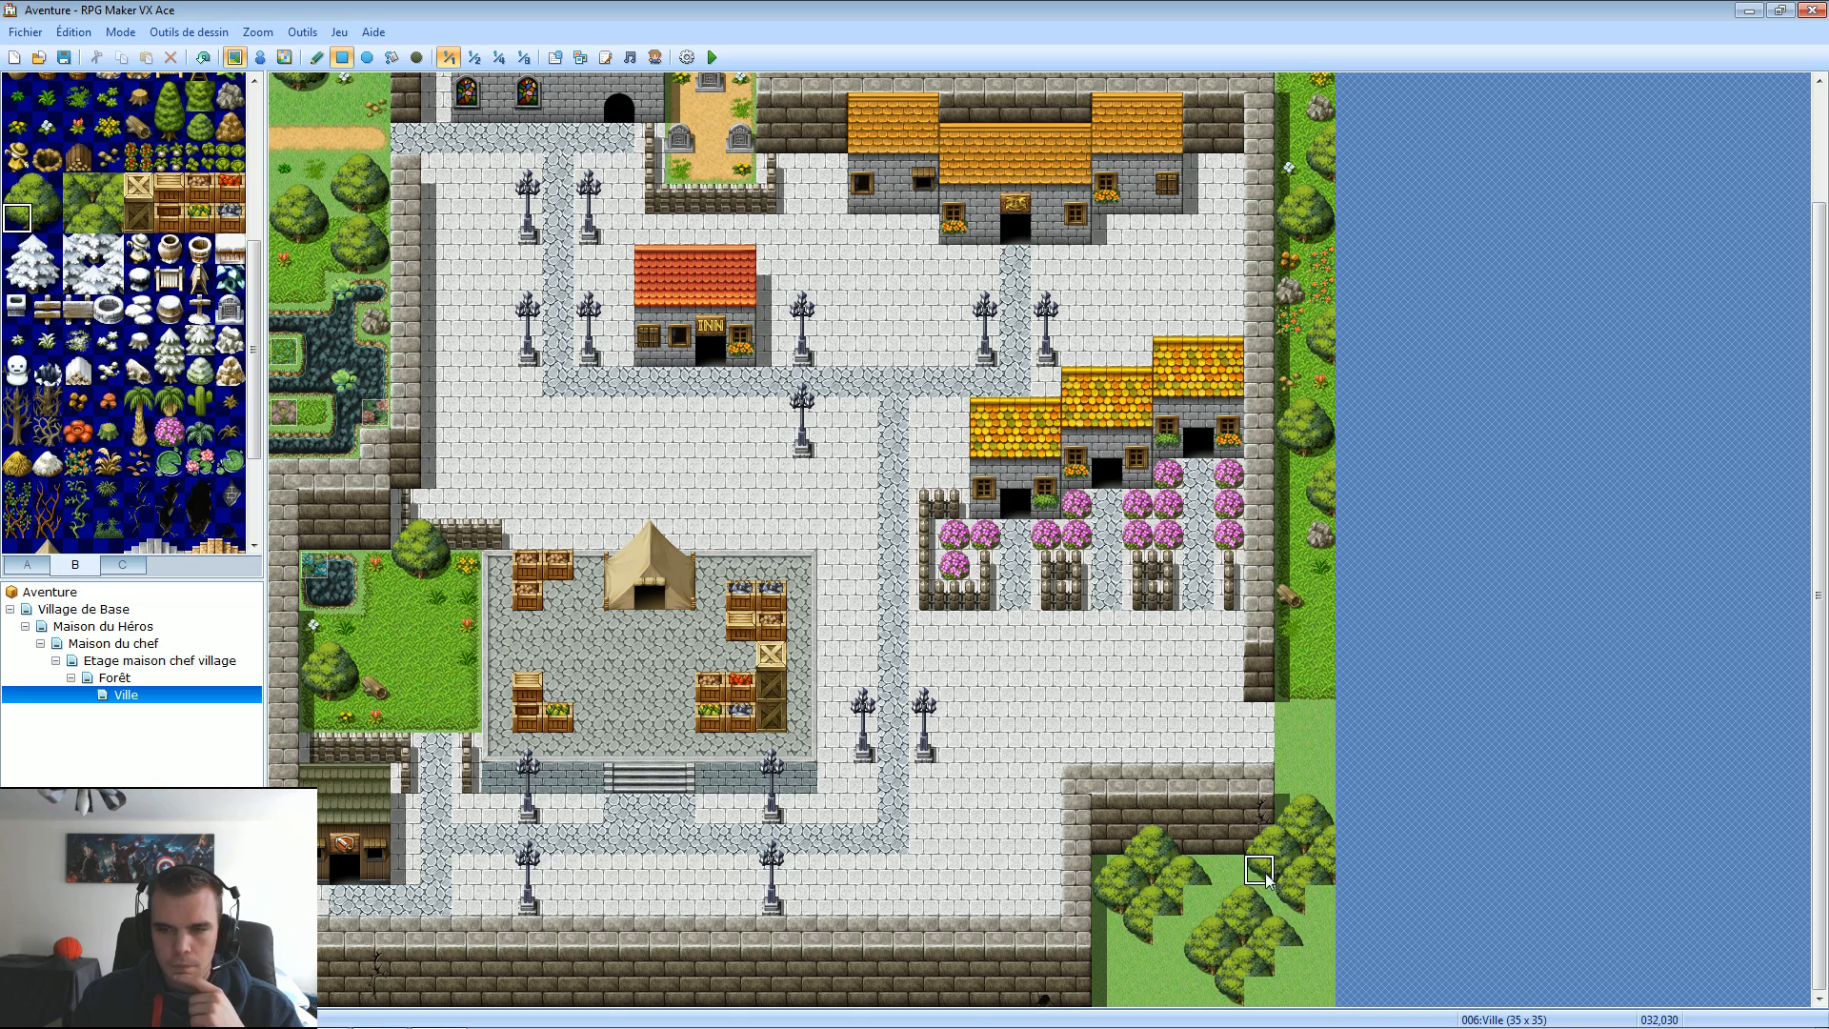
pyautogui.click(53, 221)
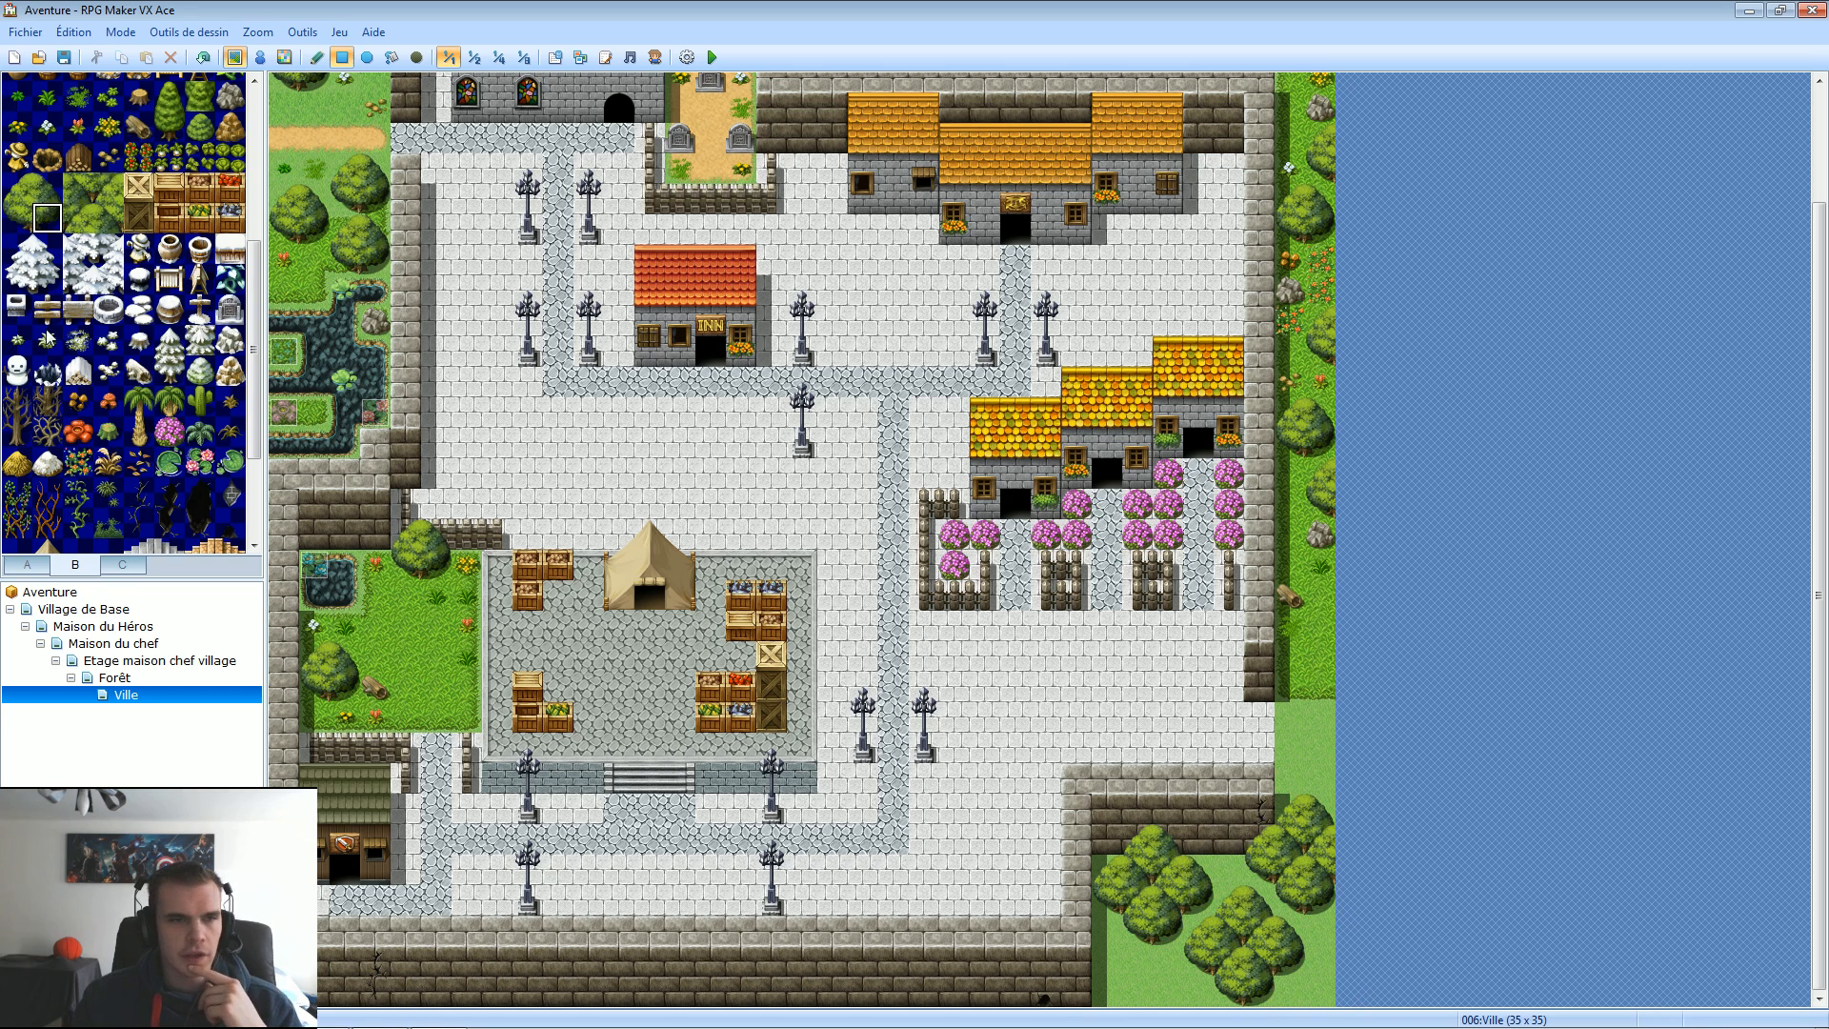
# Place the grey broken-stone detail on the southeast wall section and on the north wall just west of the orange-roofed building.
pyautogui.click(231, 493)
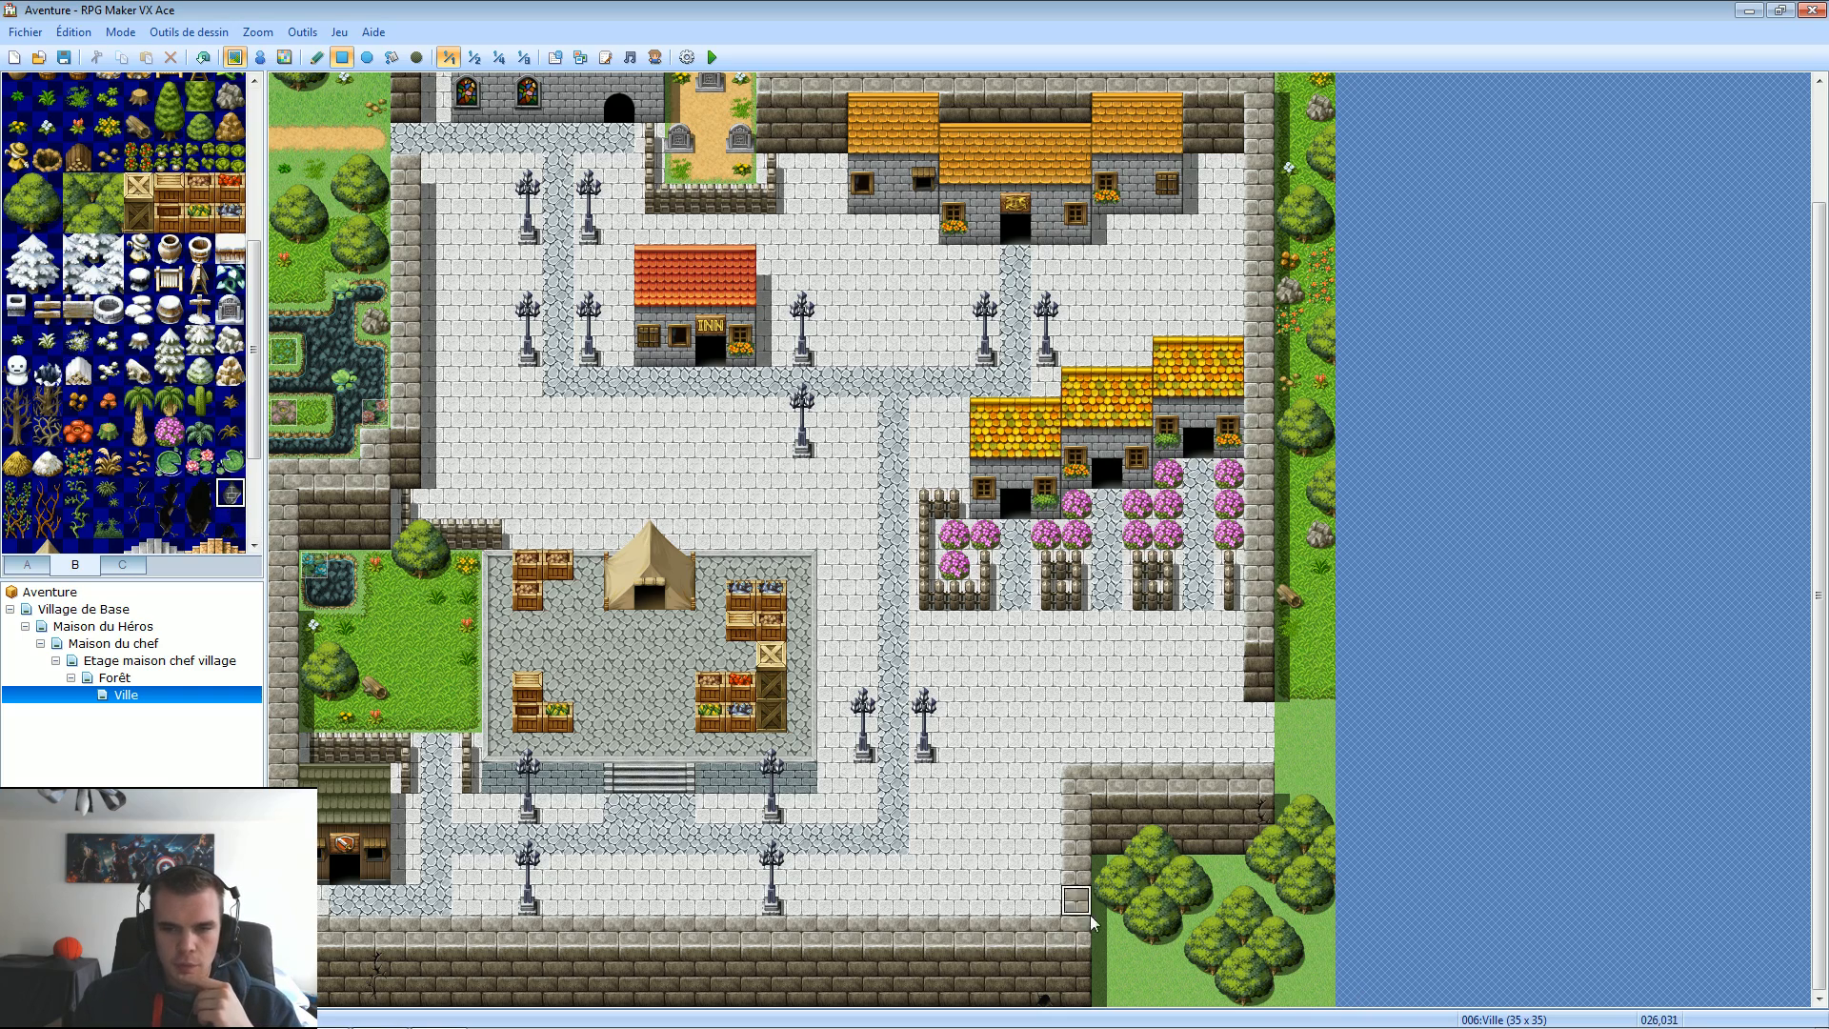
pyautogui.click(1229, 842)
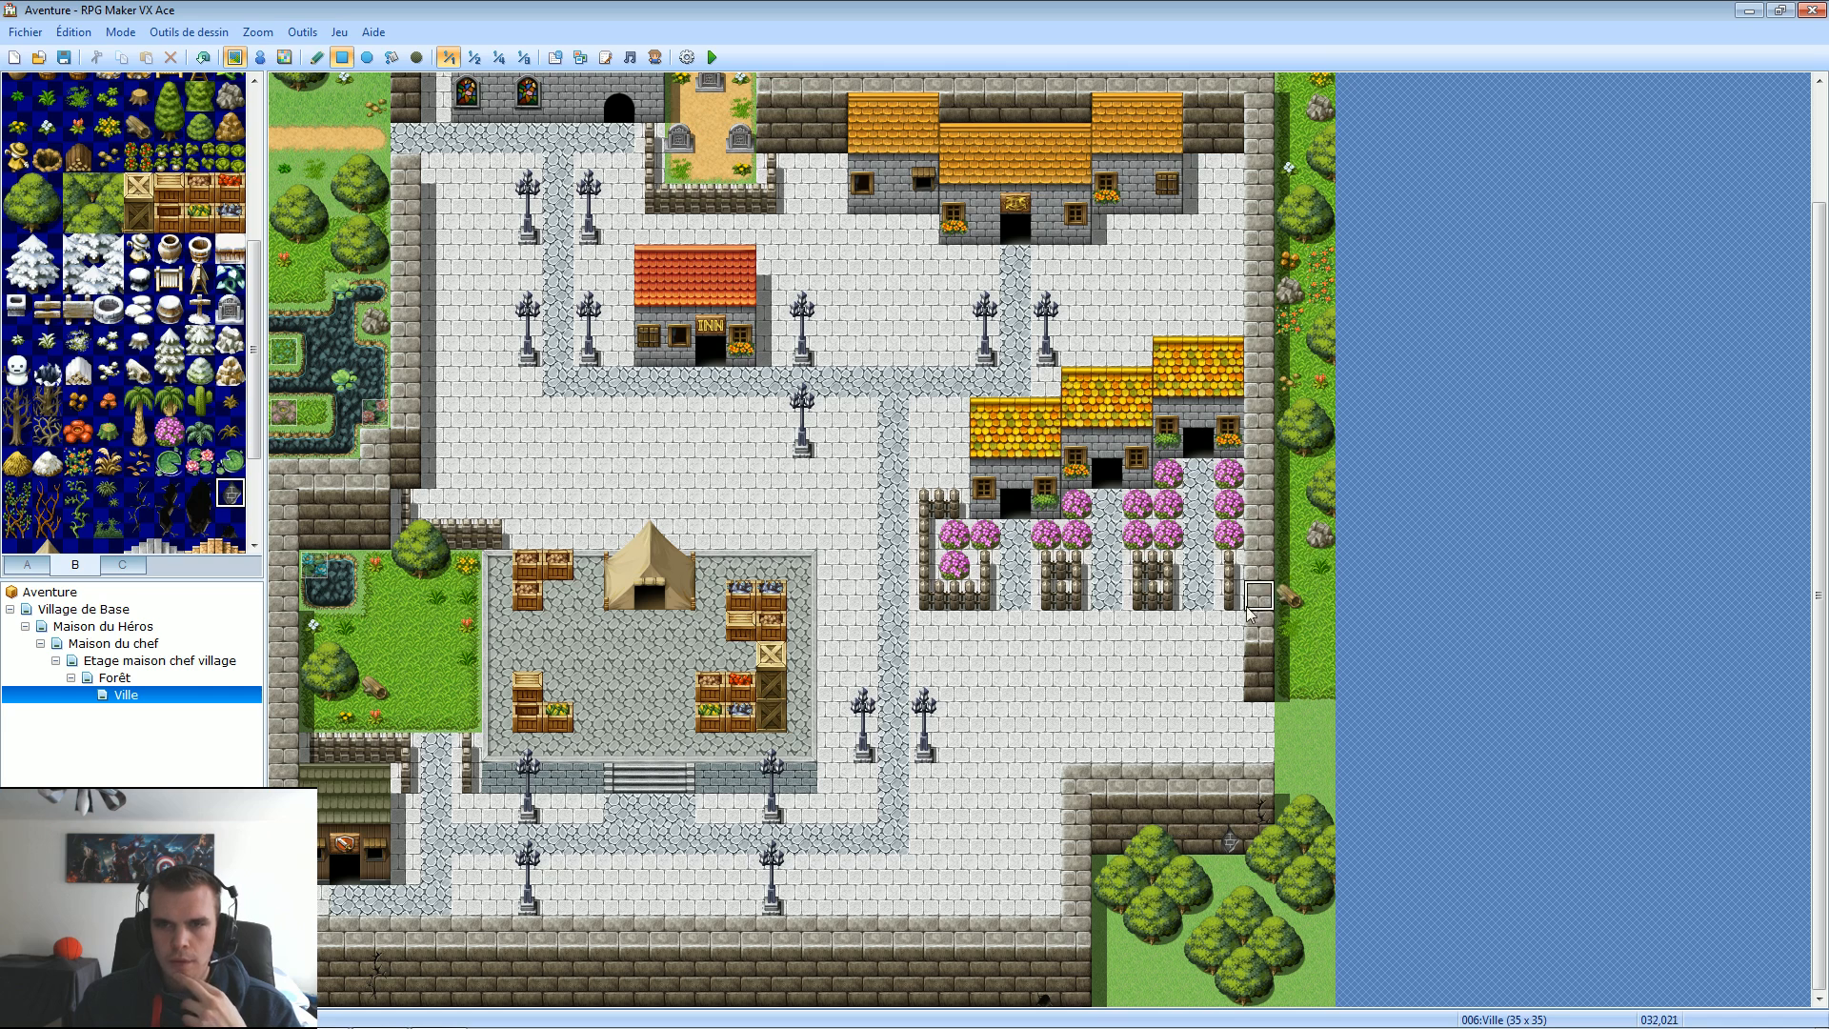
pyautogui.click(835, 141)
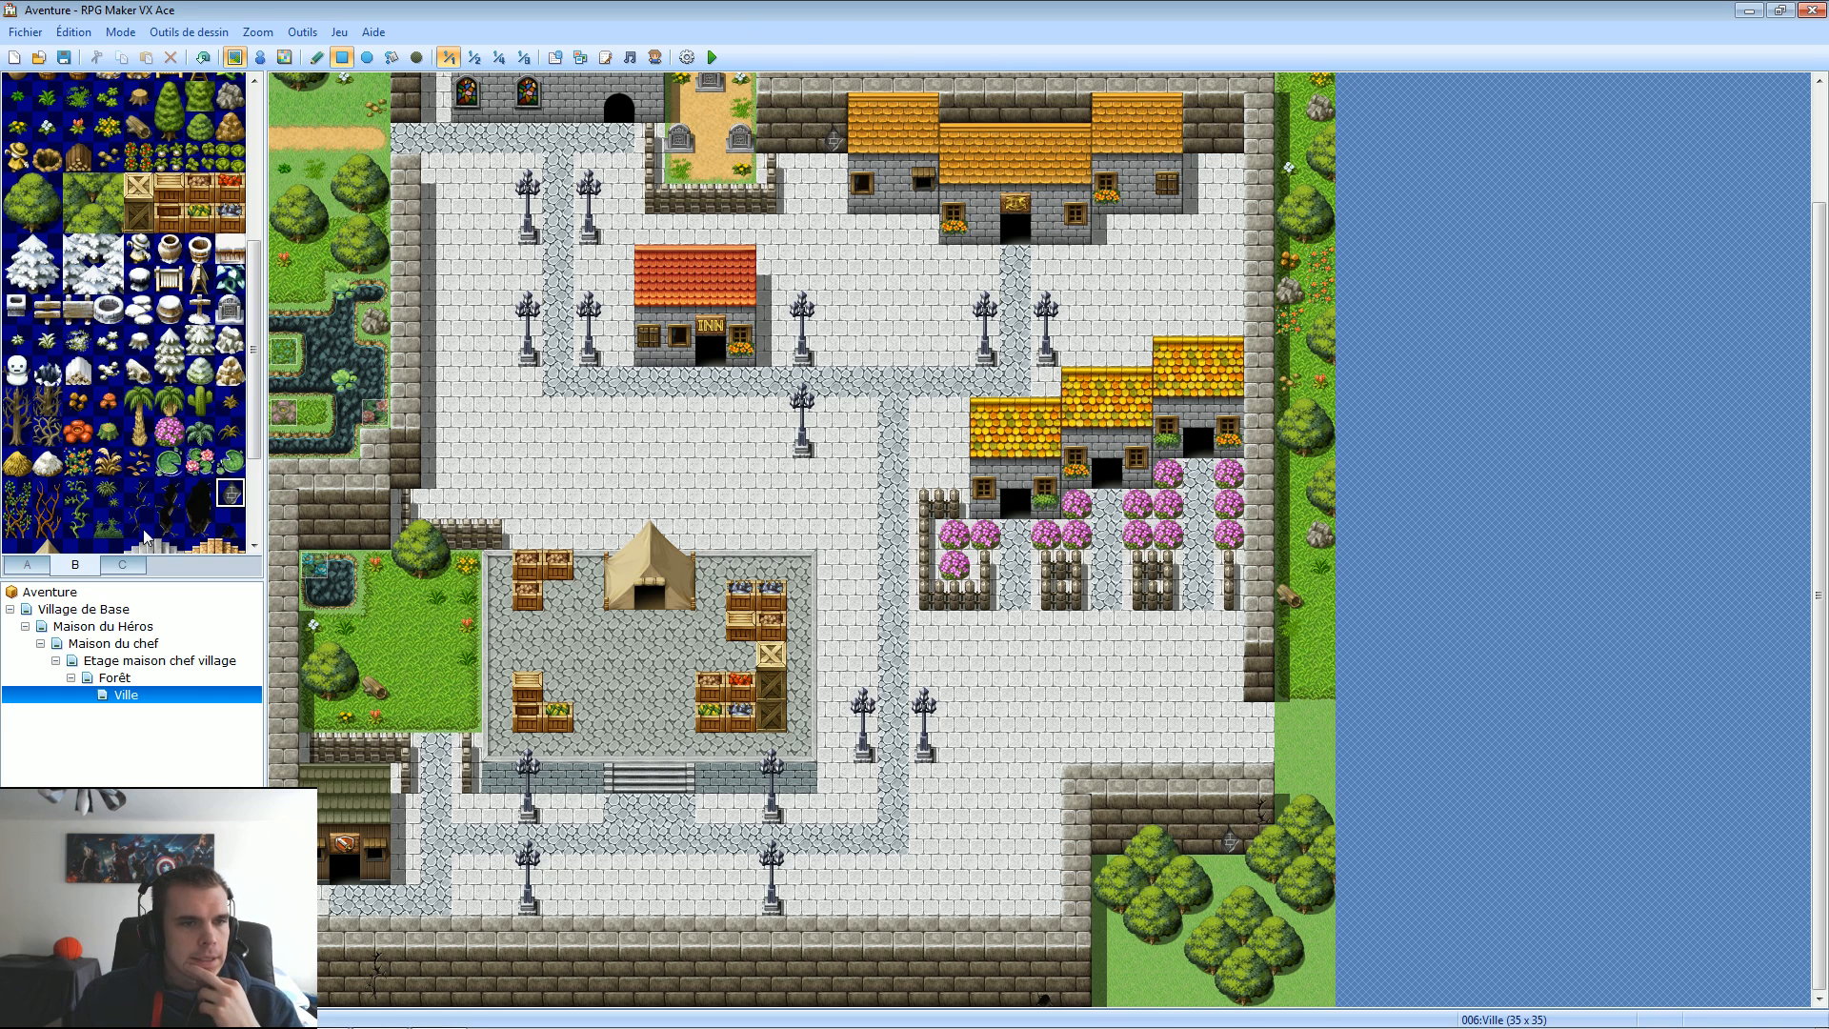
# Place a tall crack on the southern end of the west wall, beside the water garden.
pyautogui.moveTo(139, 522); pyautogui.dragTo(139, 493)
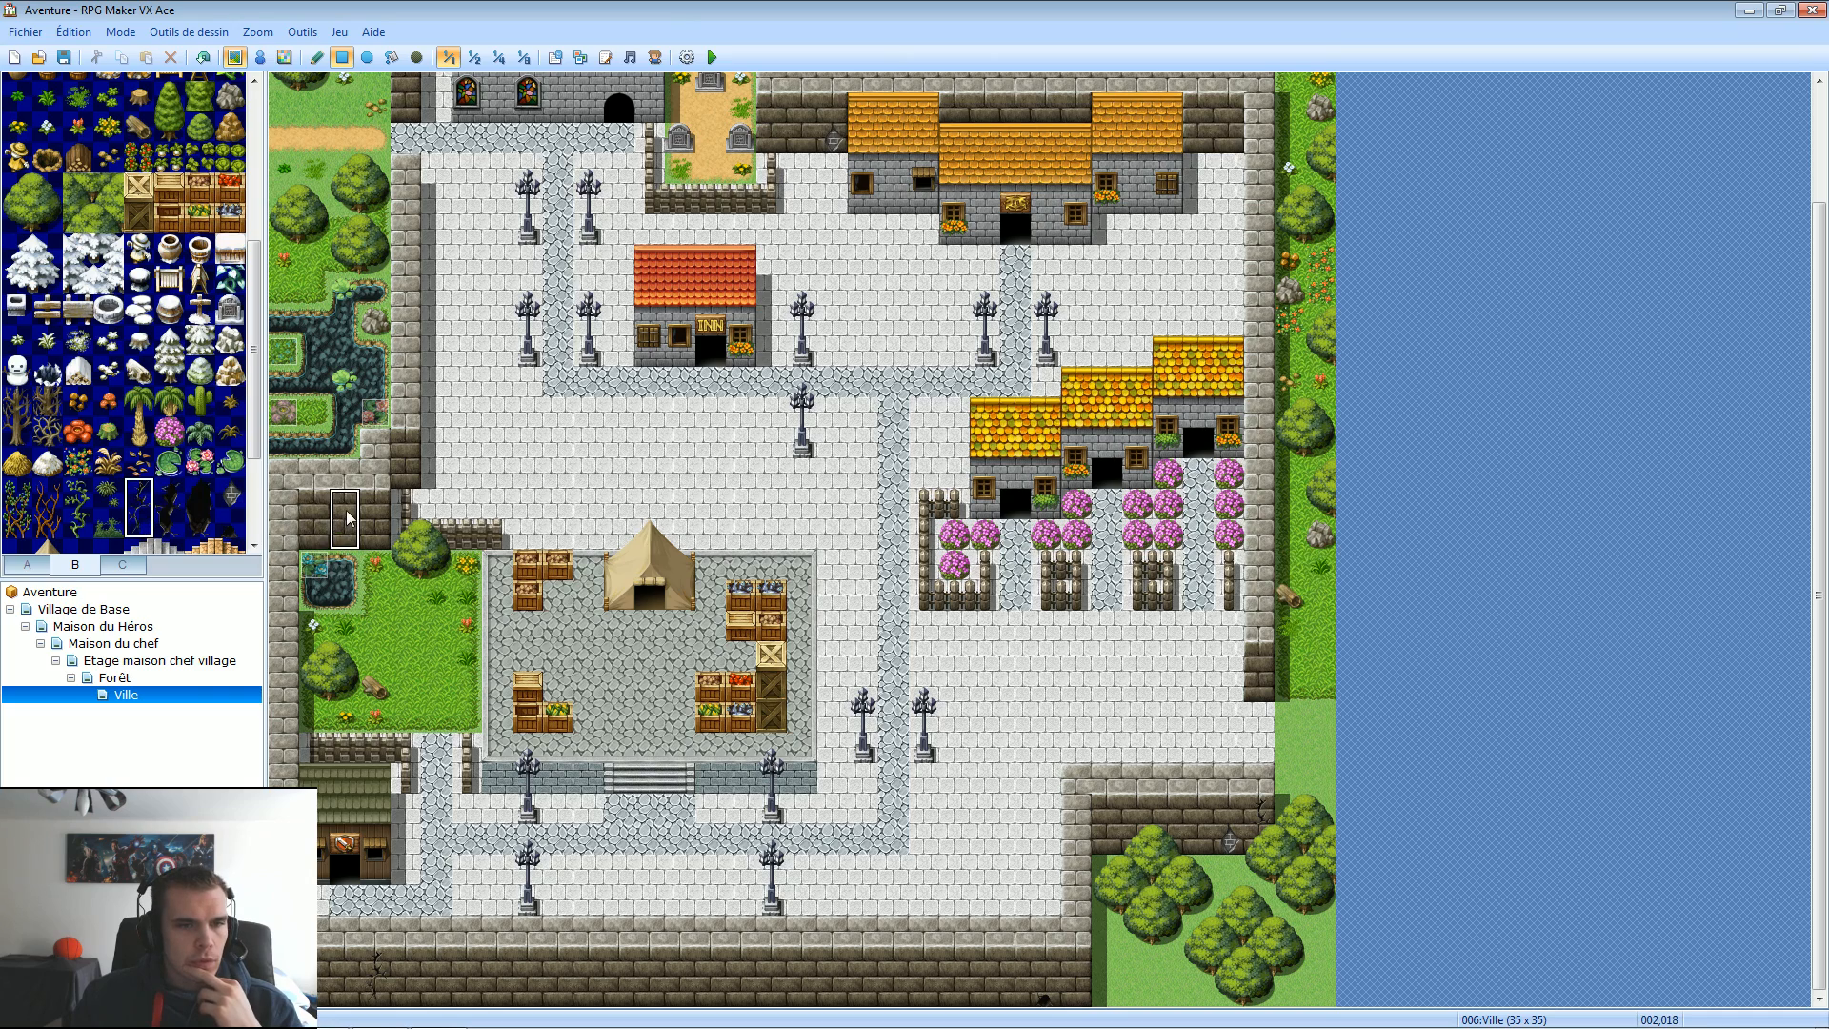
pyautogui.click(404, 447)
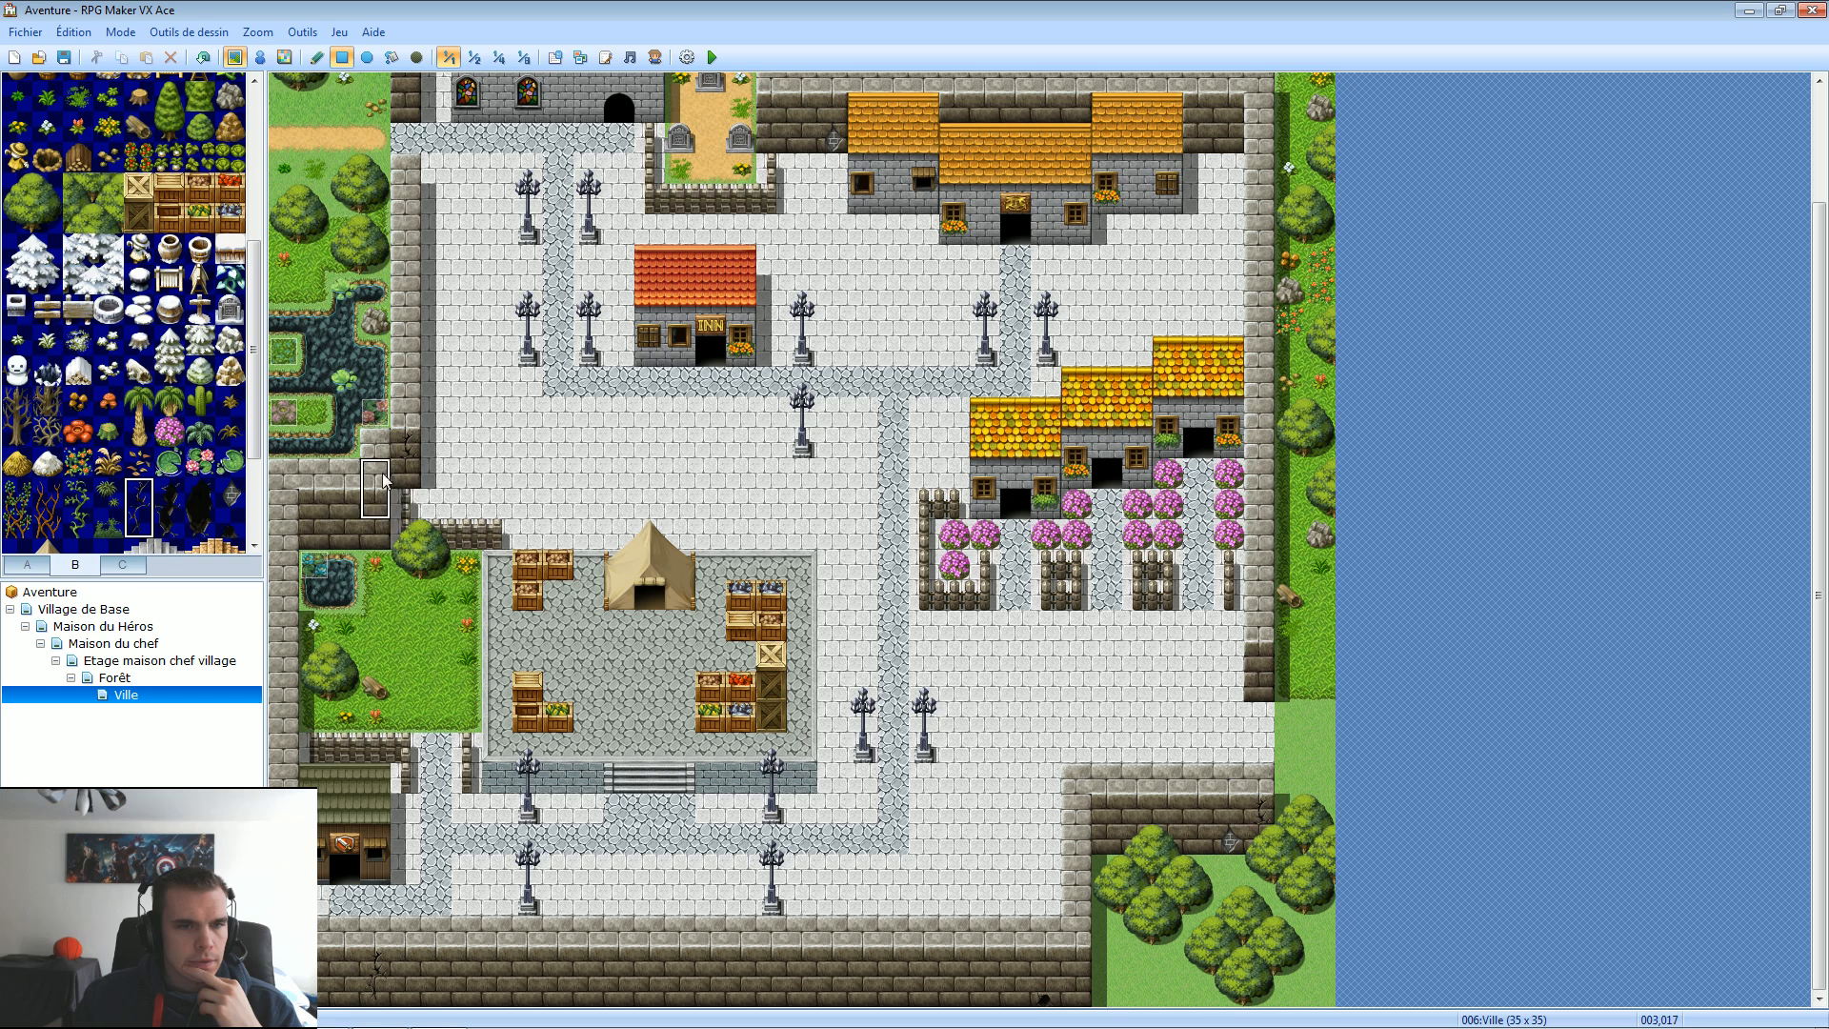
pyautogui.moveTo(399, 455); pyautogui.dragTo(393, 476)
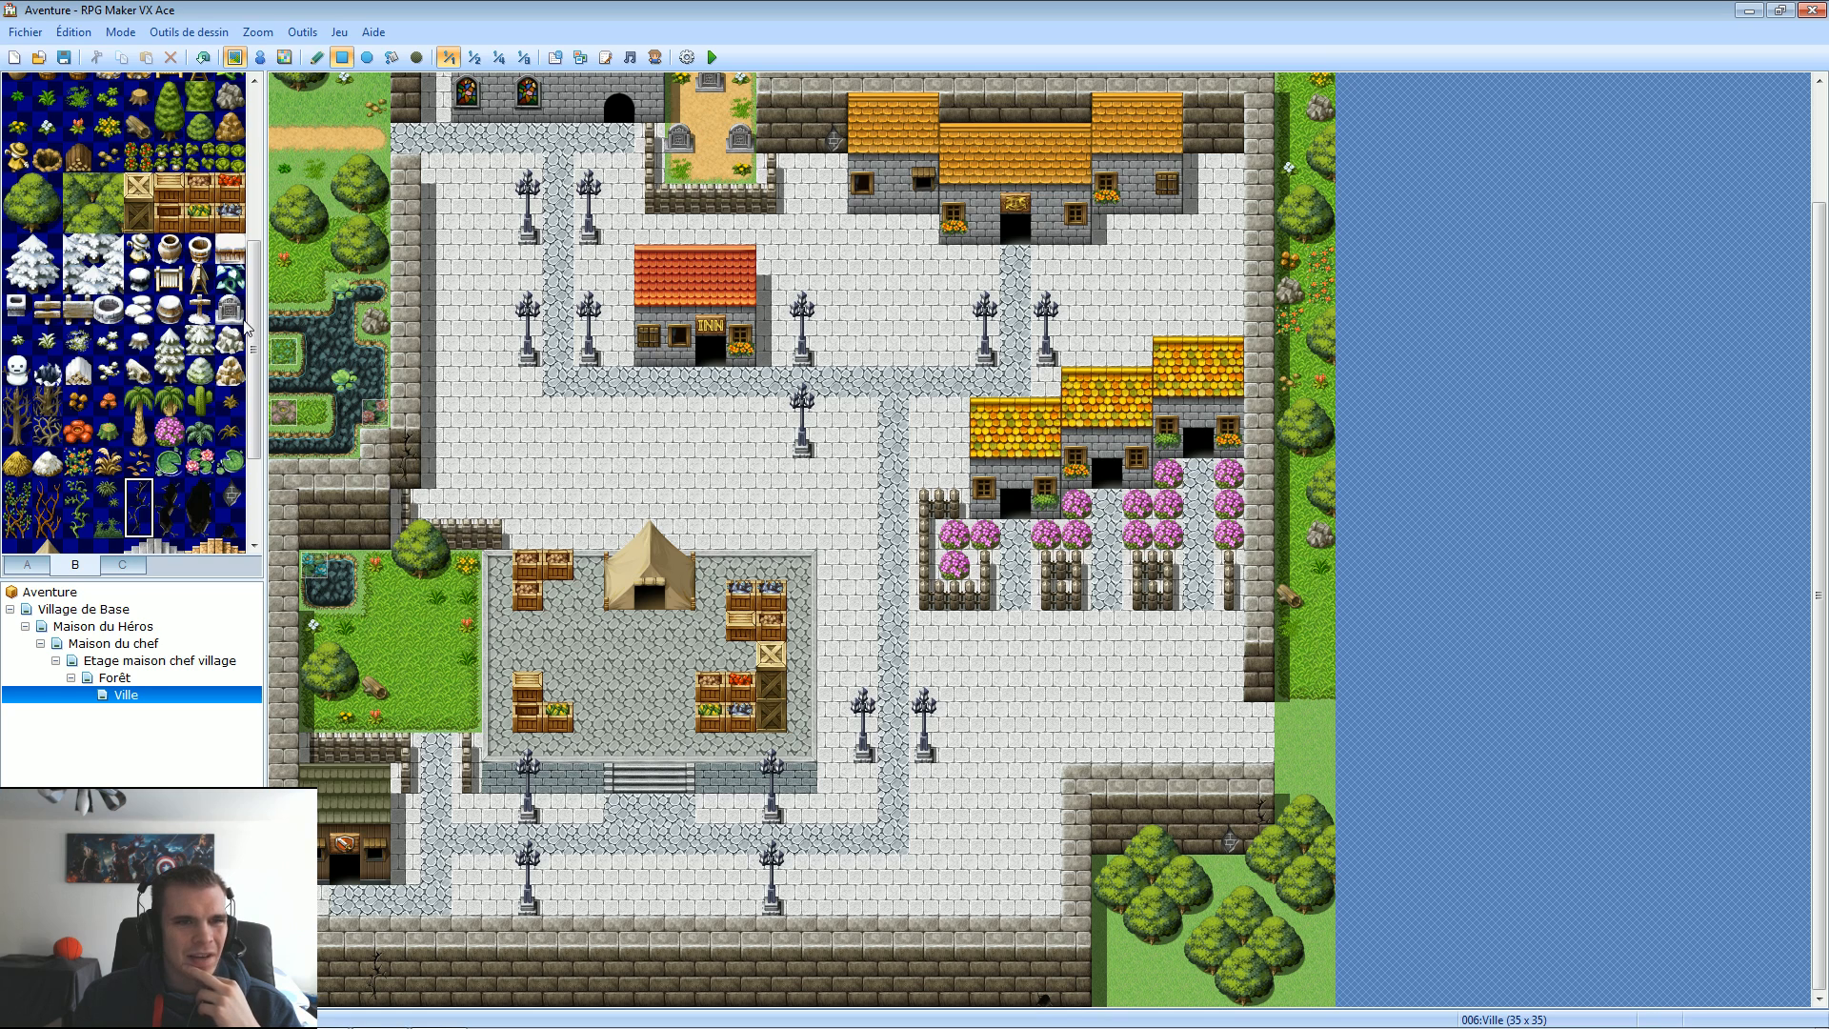
pyautogui.scroll(5, 181, 404)
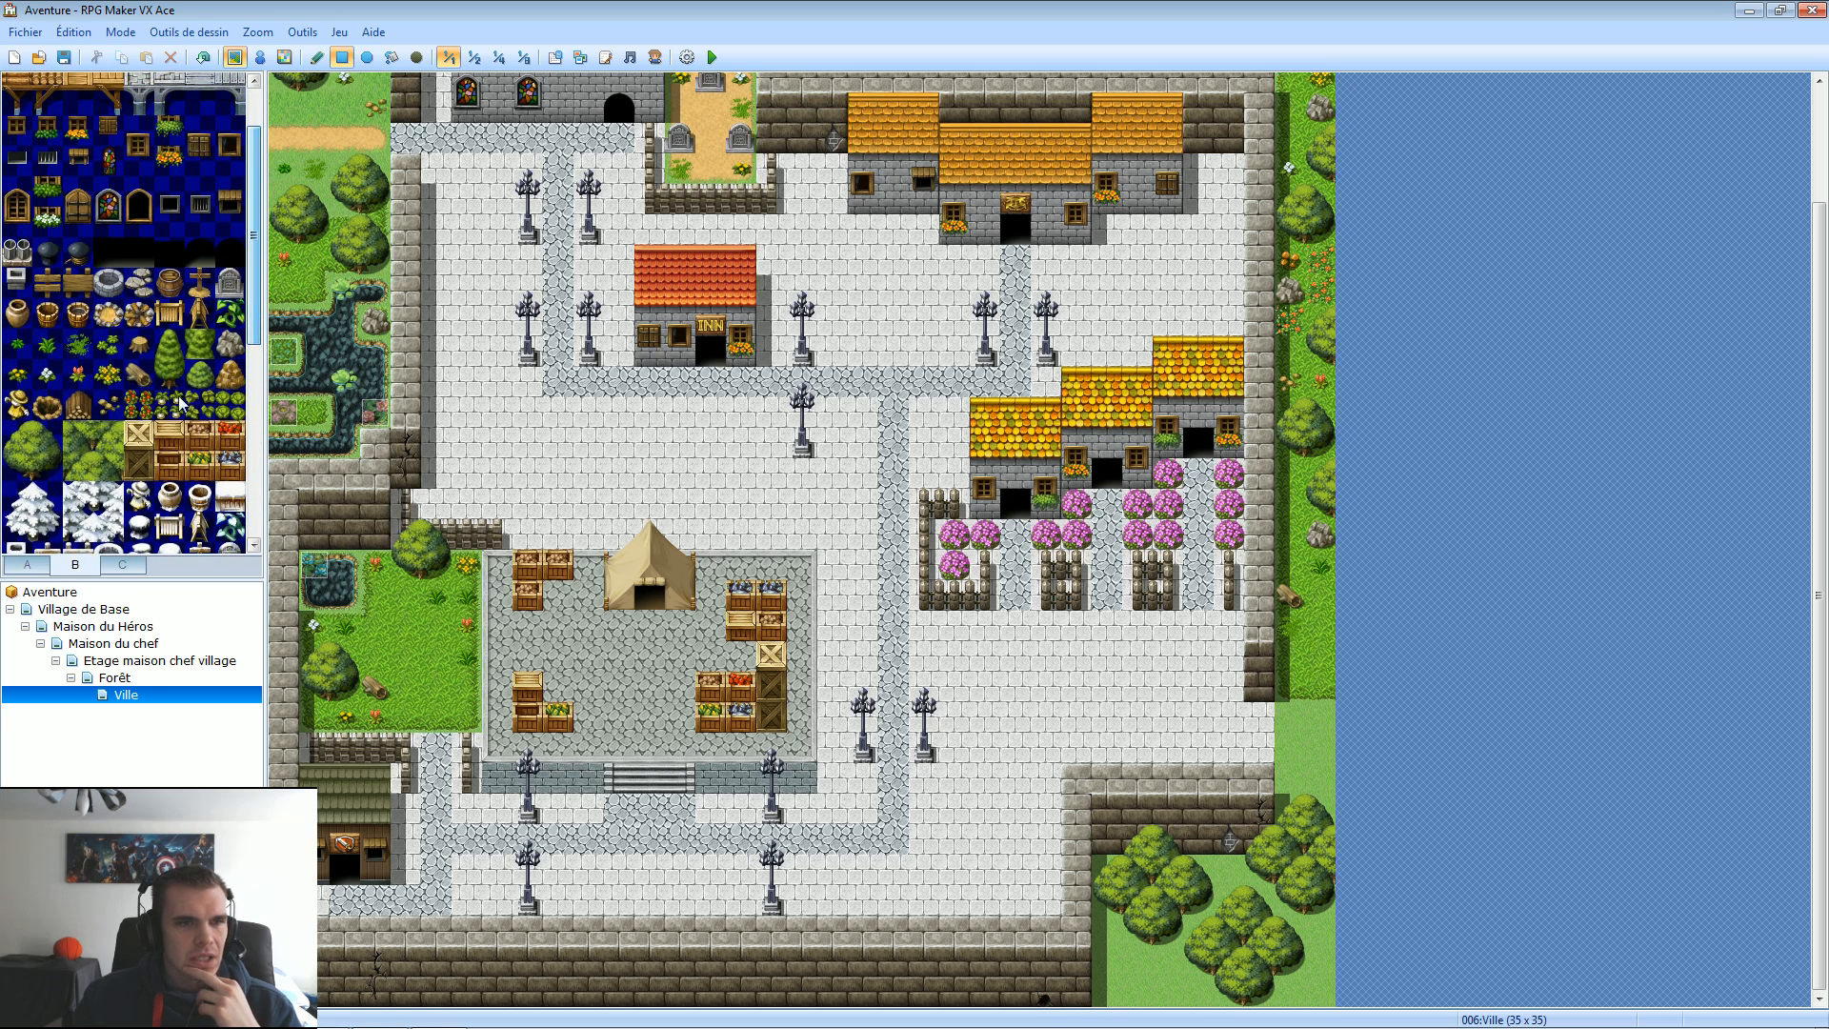
pyautogui.click(27, 564)
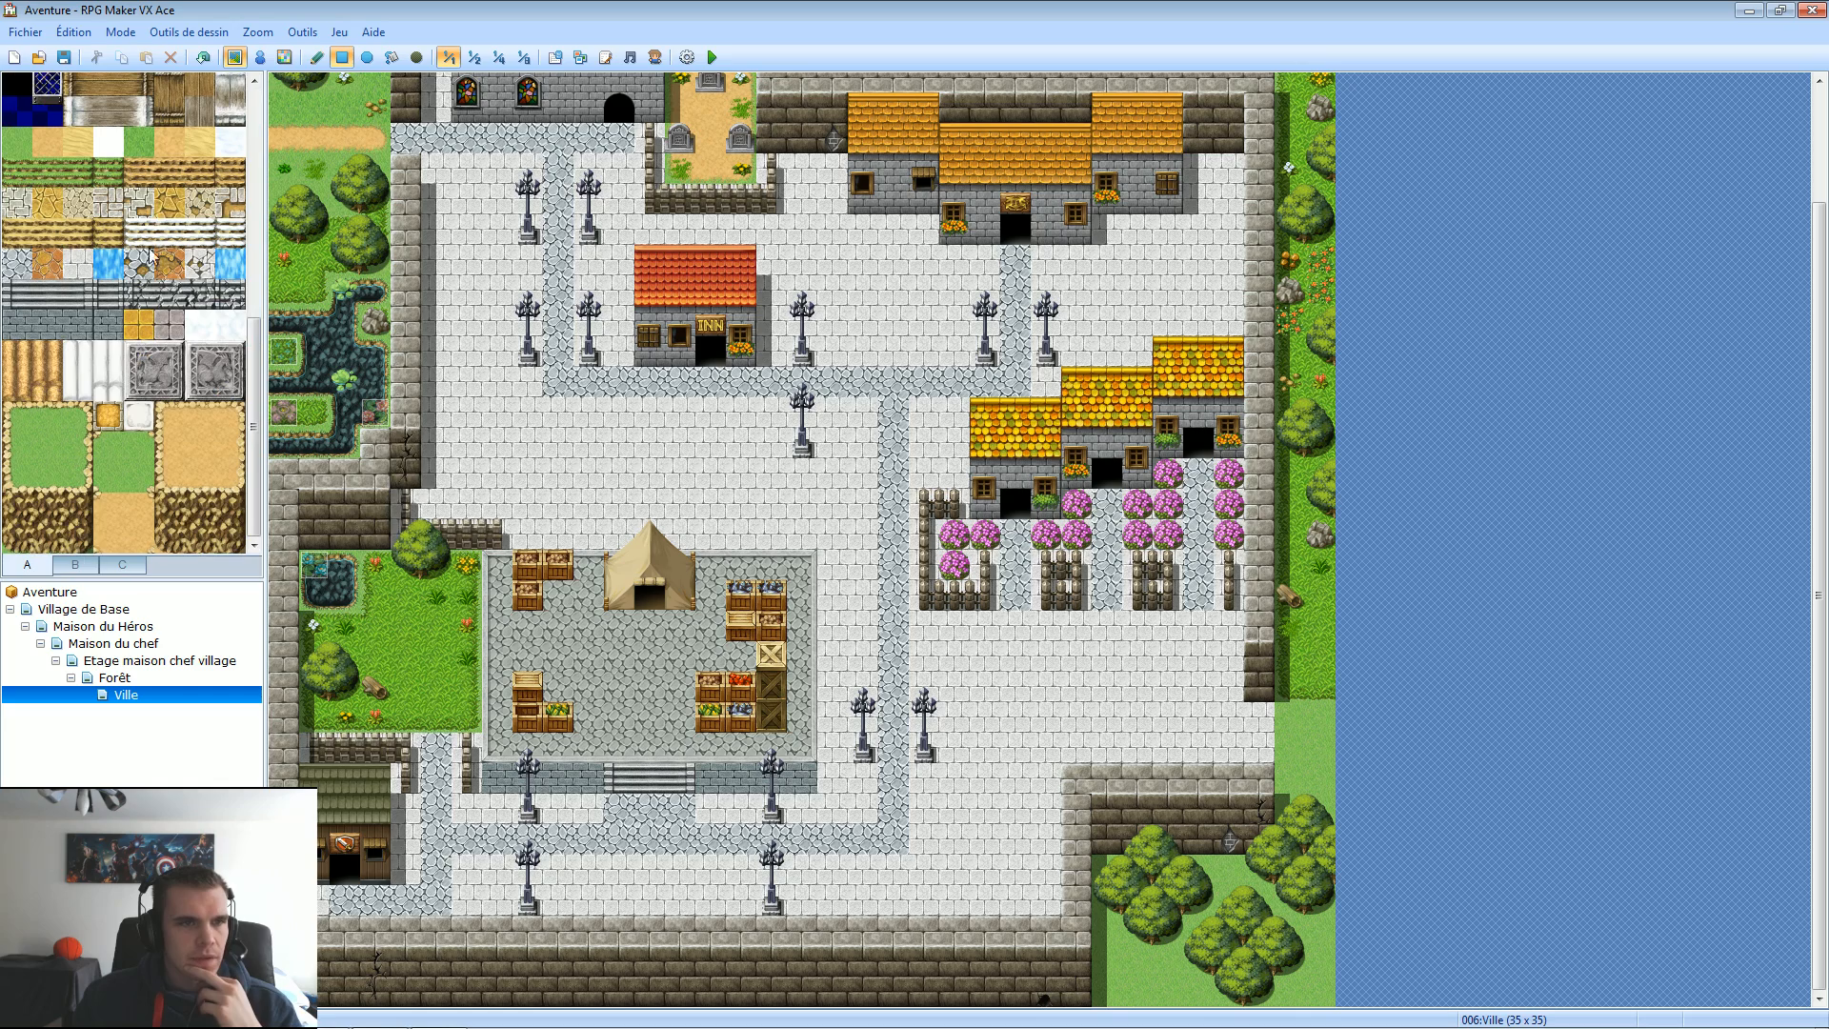
pyautogui.click(138, 141)
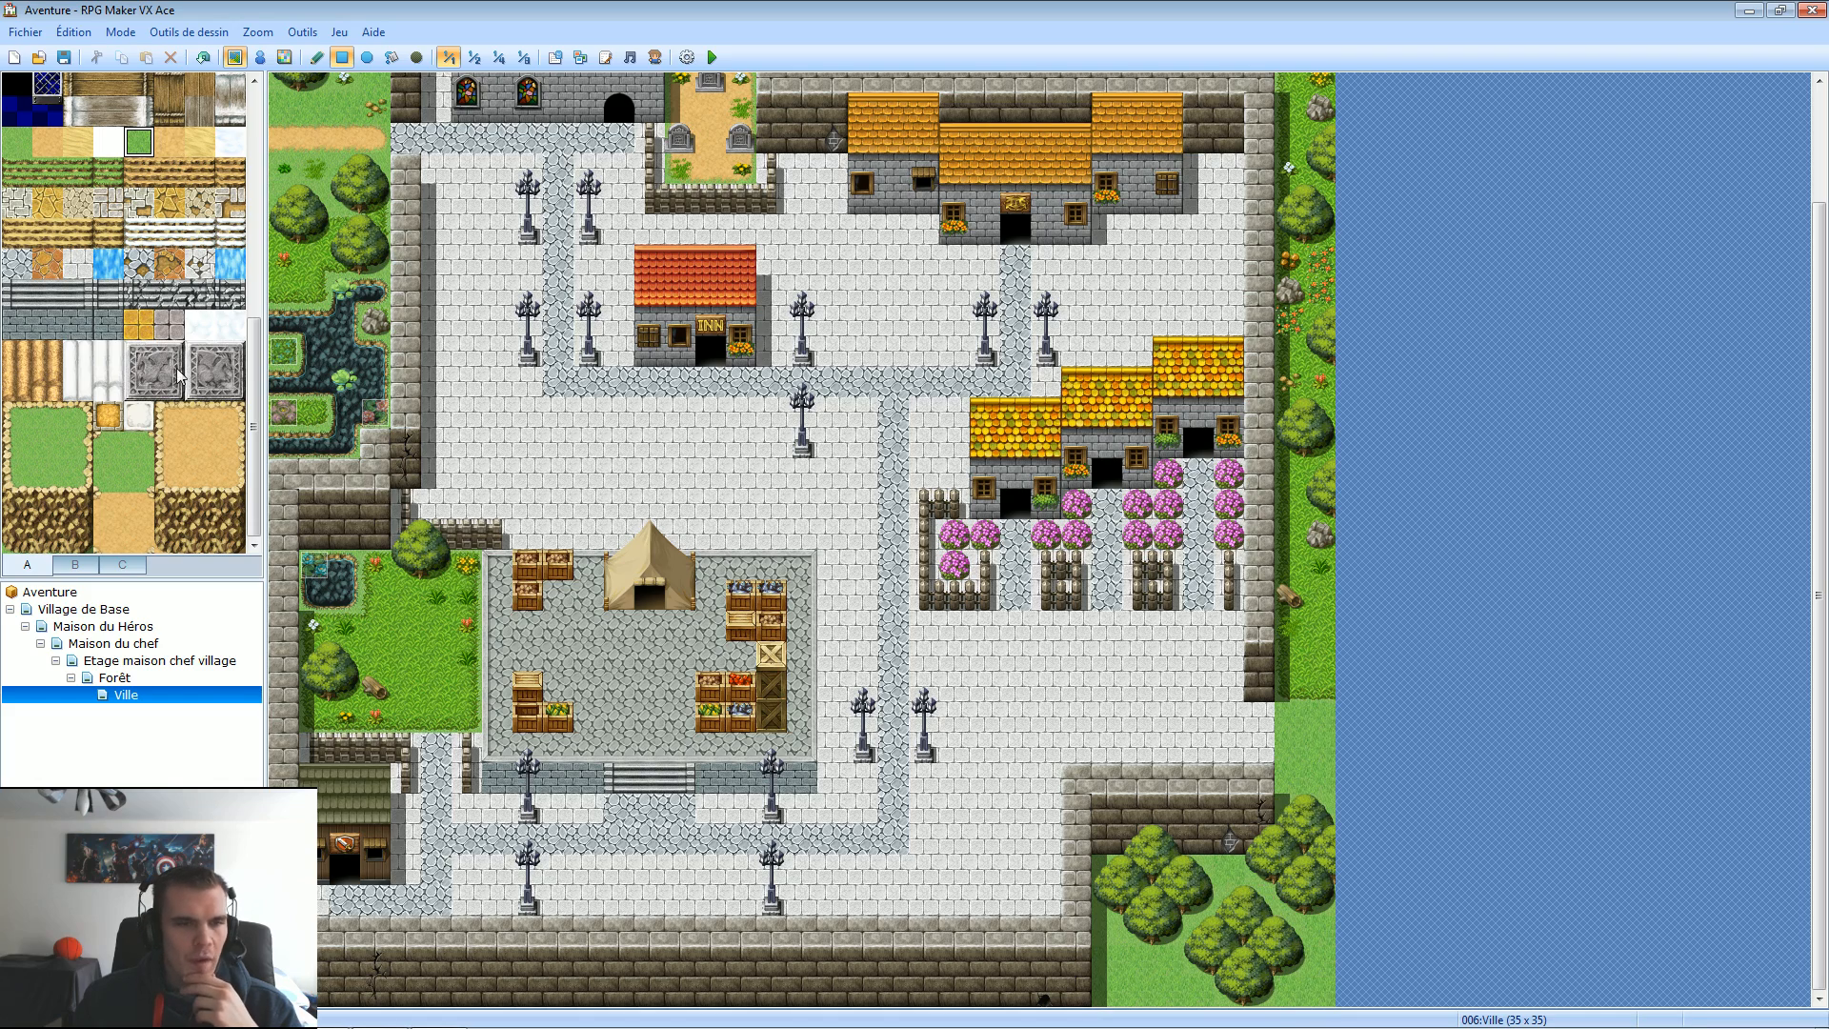
pyautogui.click(76, 564)
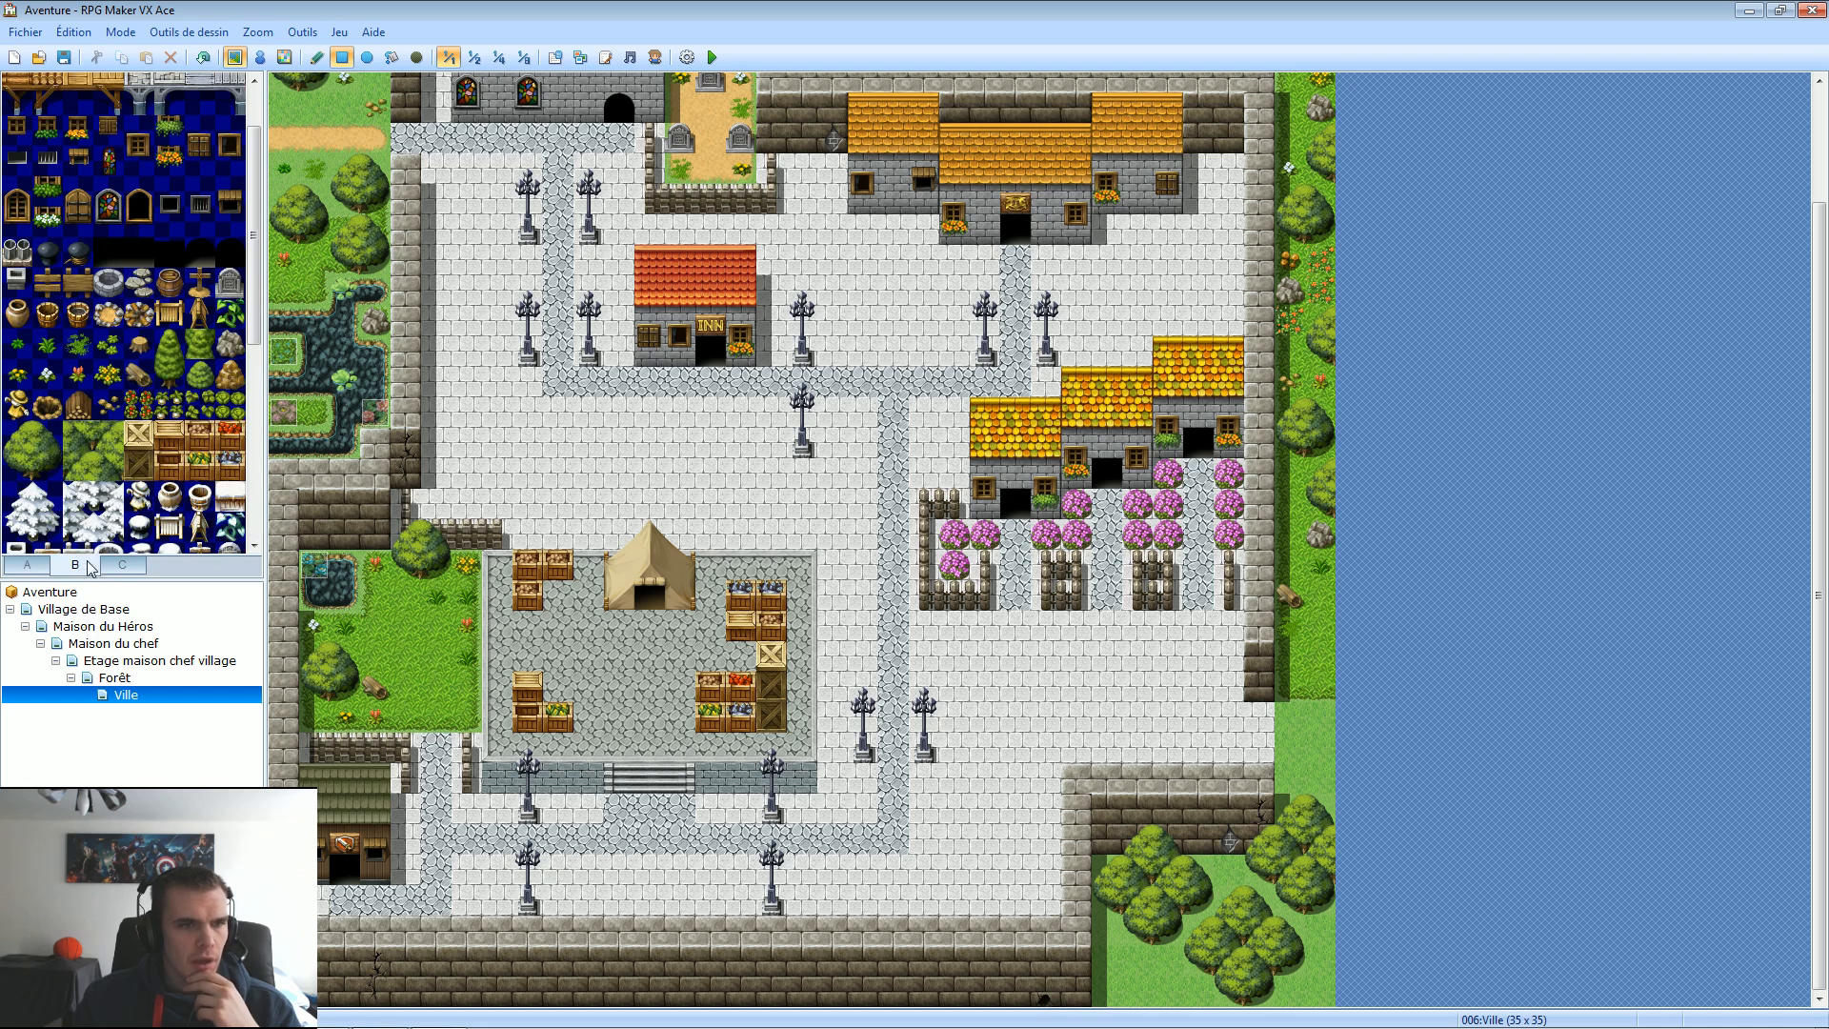
pyautogui.click(107, 402)
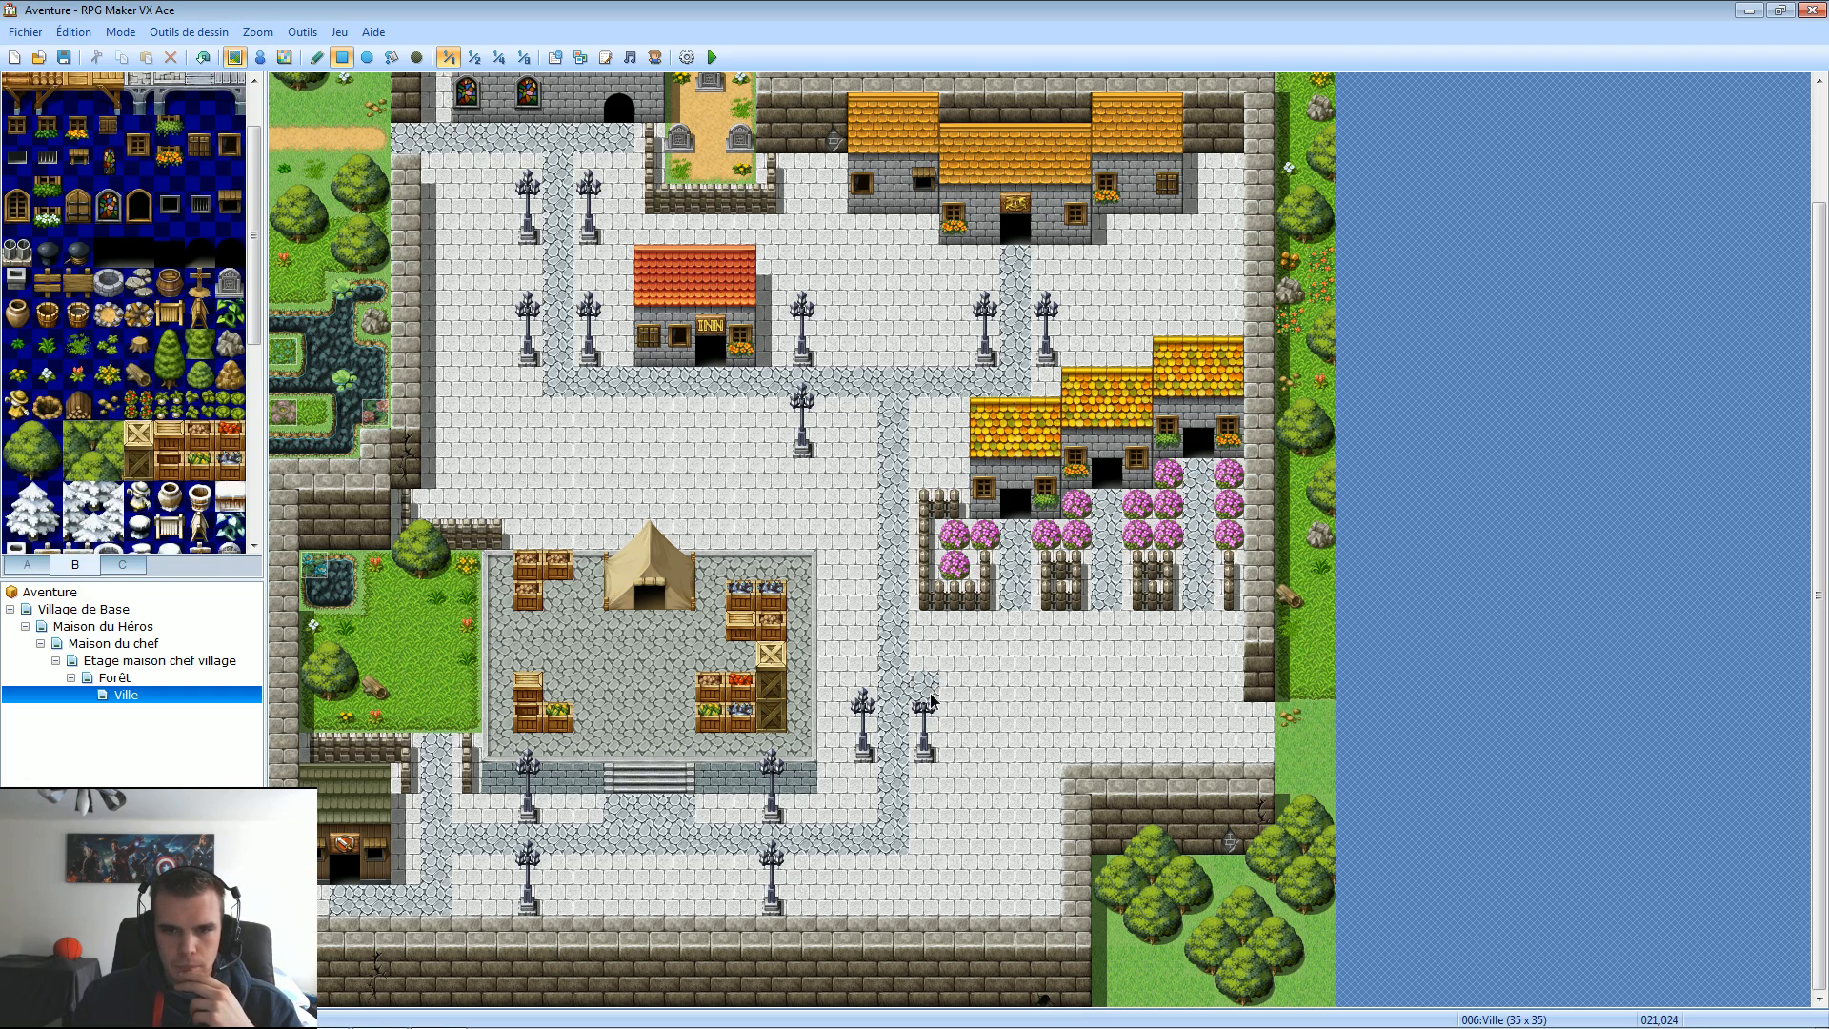
pyautogui.moveTo(924, 688); pyautogui.dragTo(1138, 705)
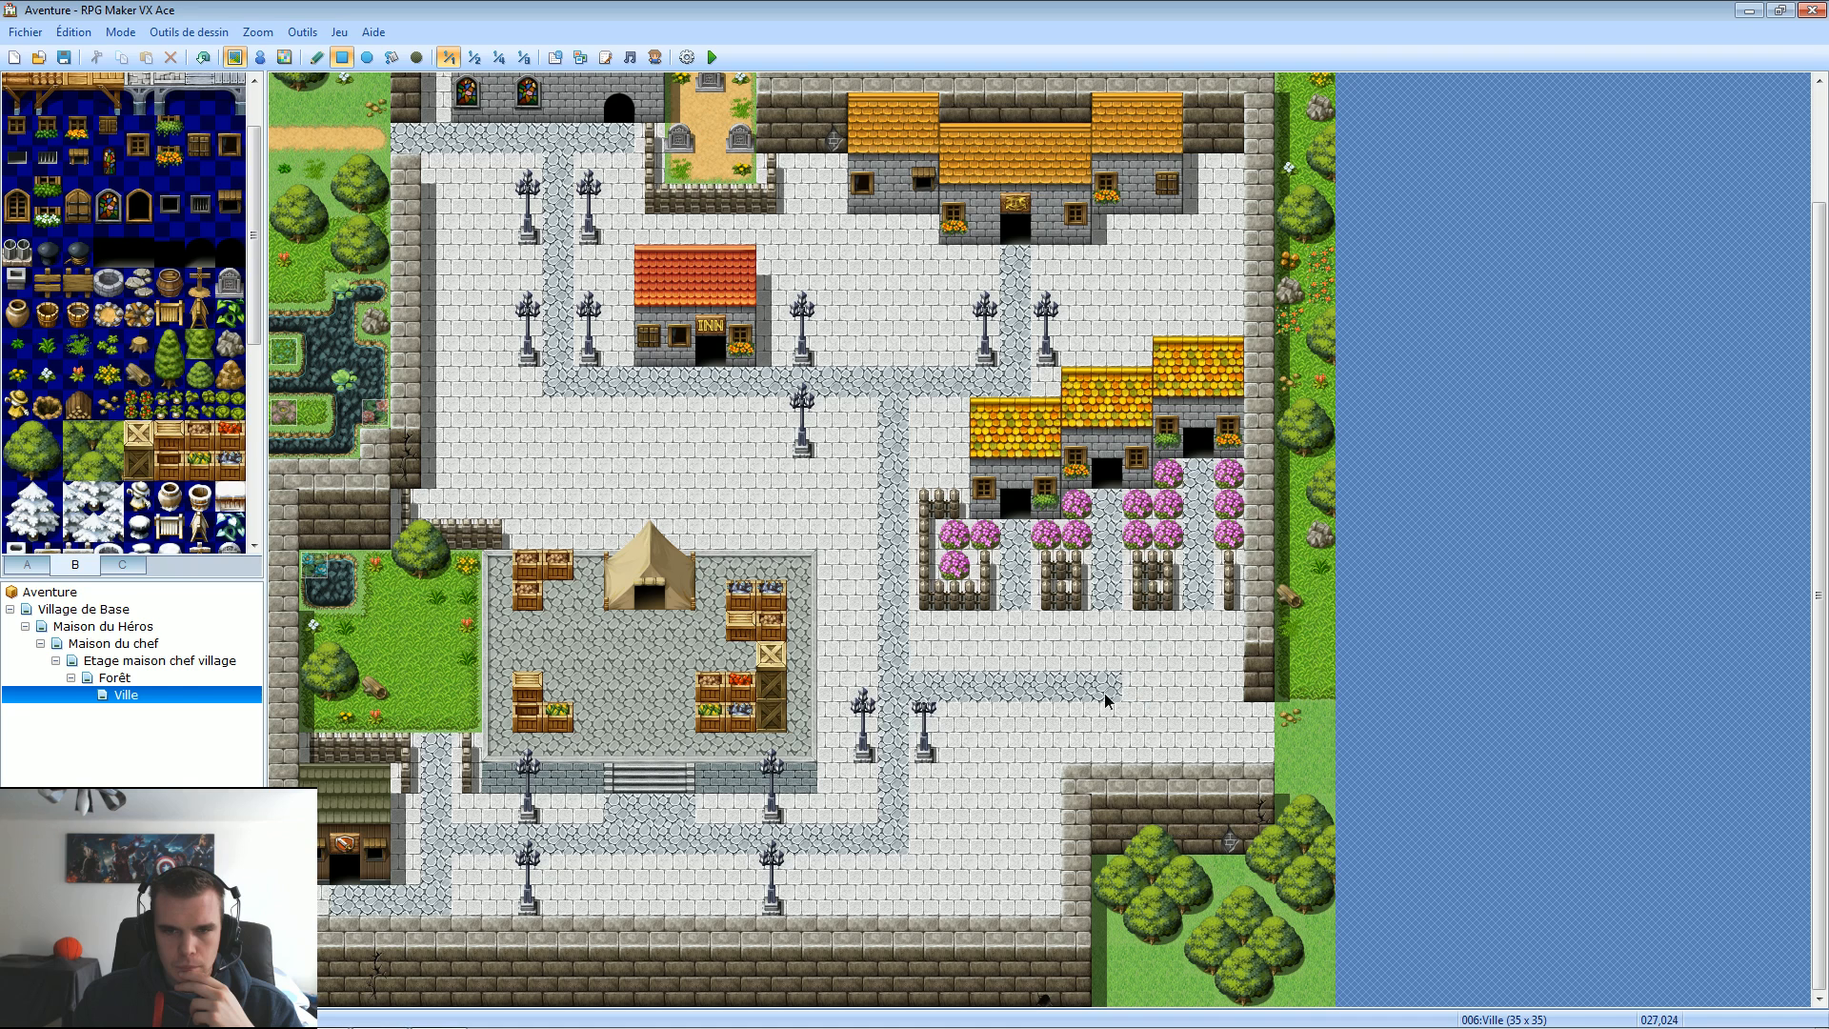
pyautogui.click(203, 57)
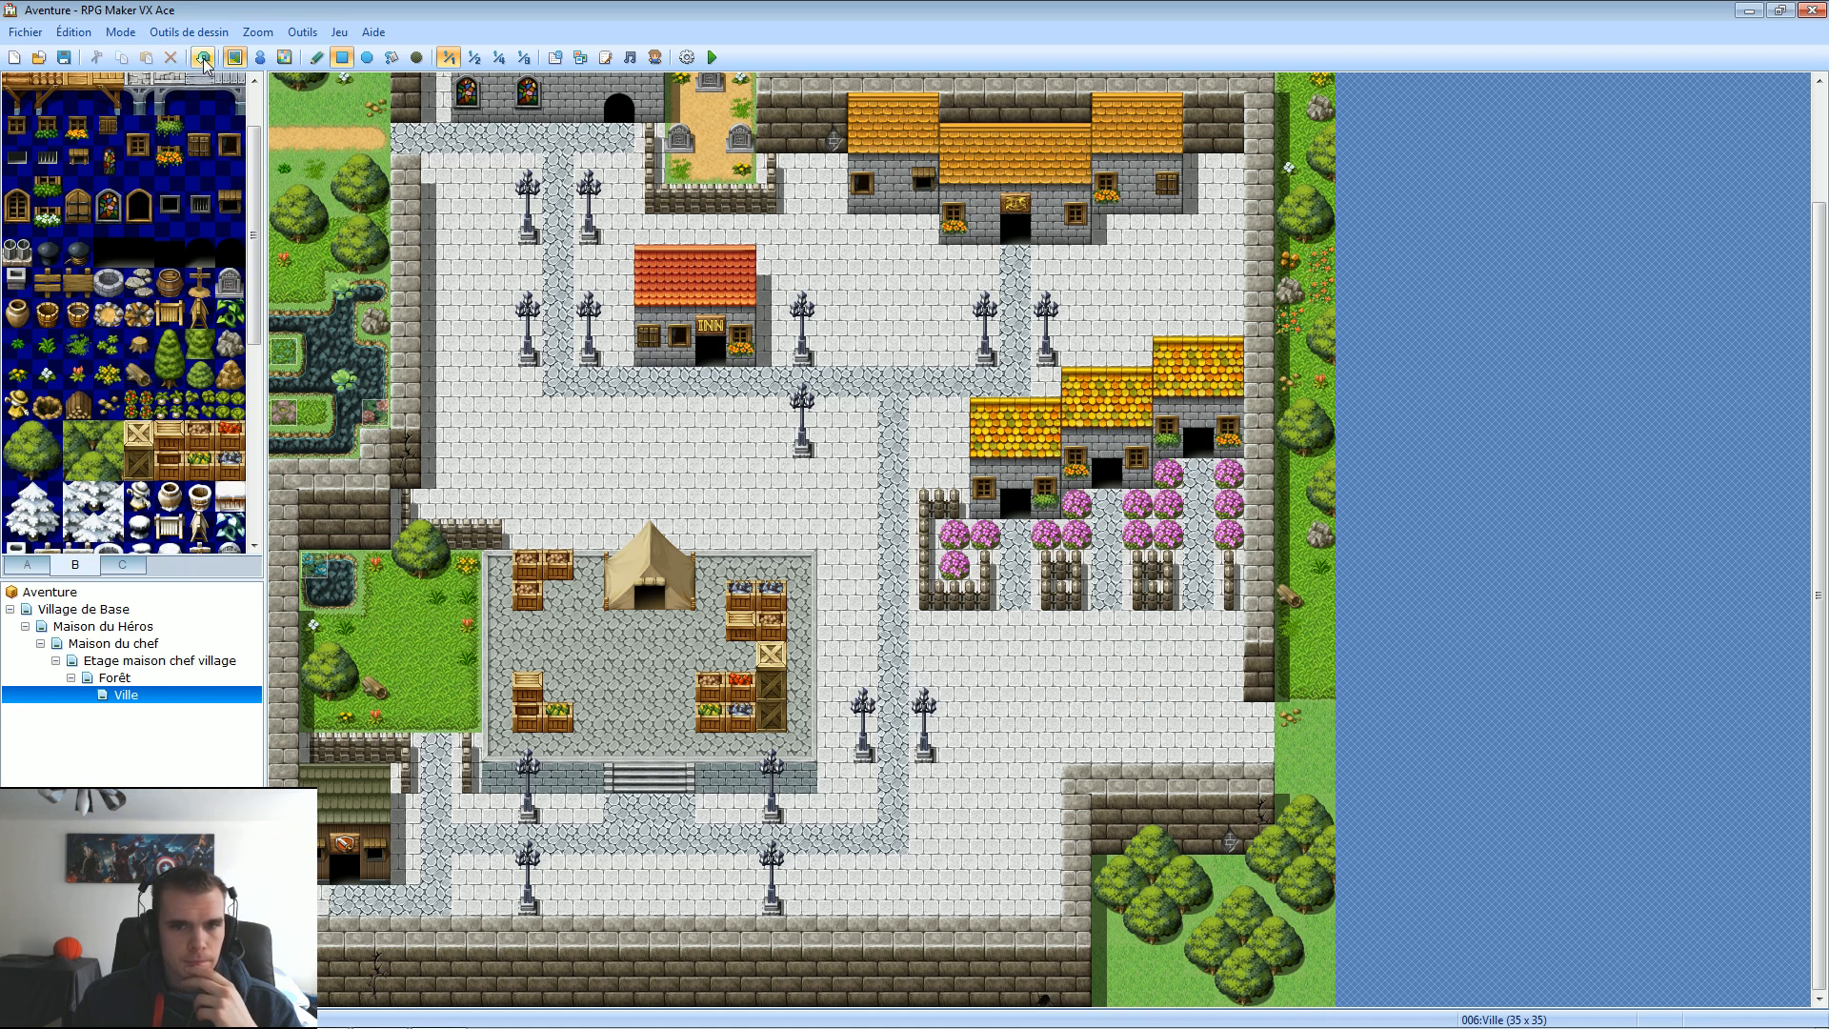
# Lay a cobblestone path from the main road east along the fenced flower gardens, with a branch running south to the east gate.
pyautogui.moveTo(920, 621)
pyautogui.mouseDown()
pyautogui.moveTo(1084, 664)
pyautogui.moveTo(1210, 630)
pyautogui.mouseUp()
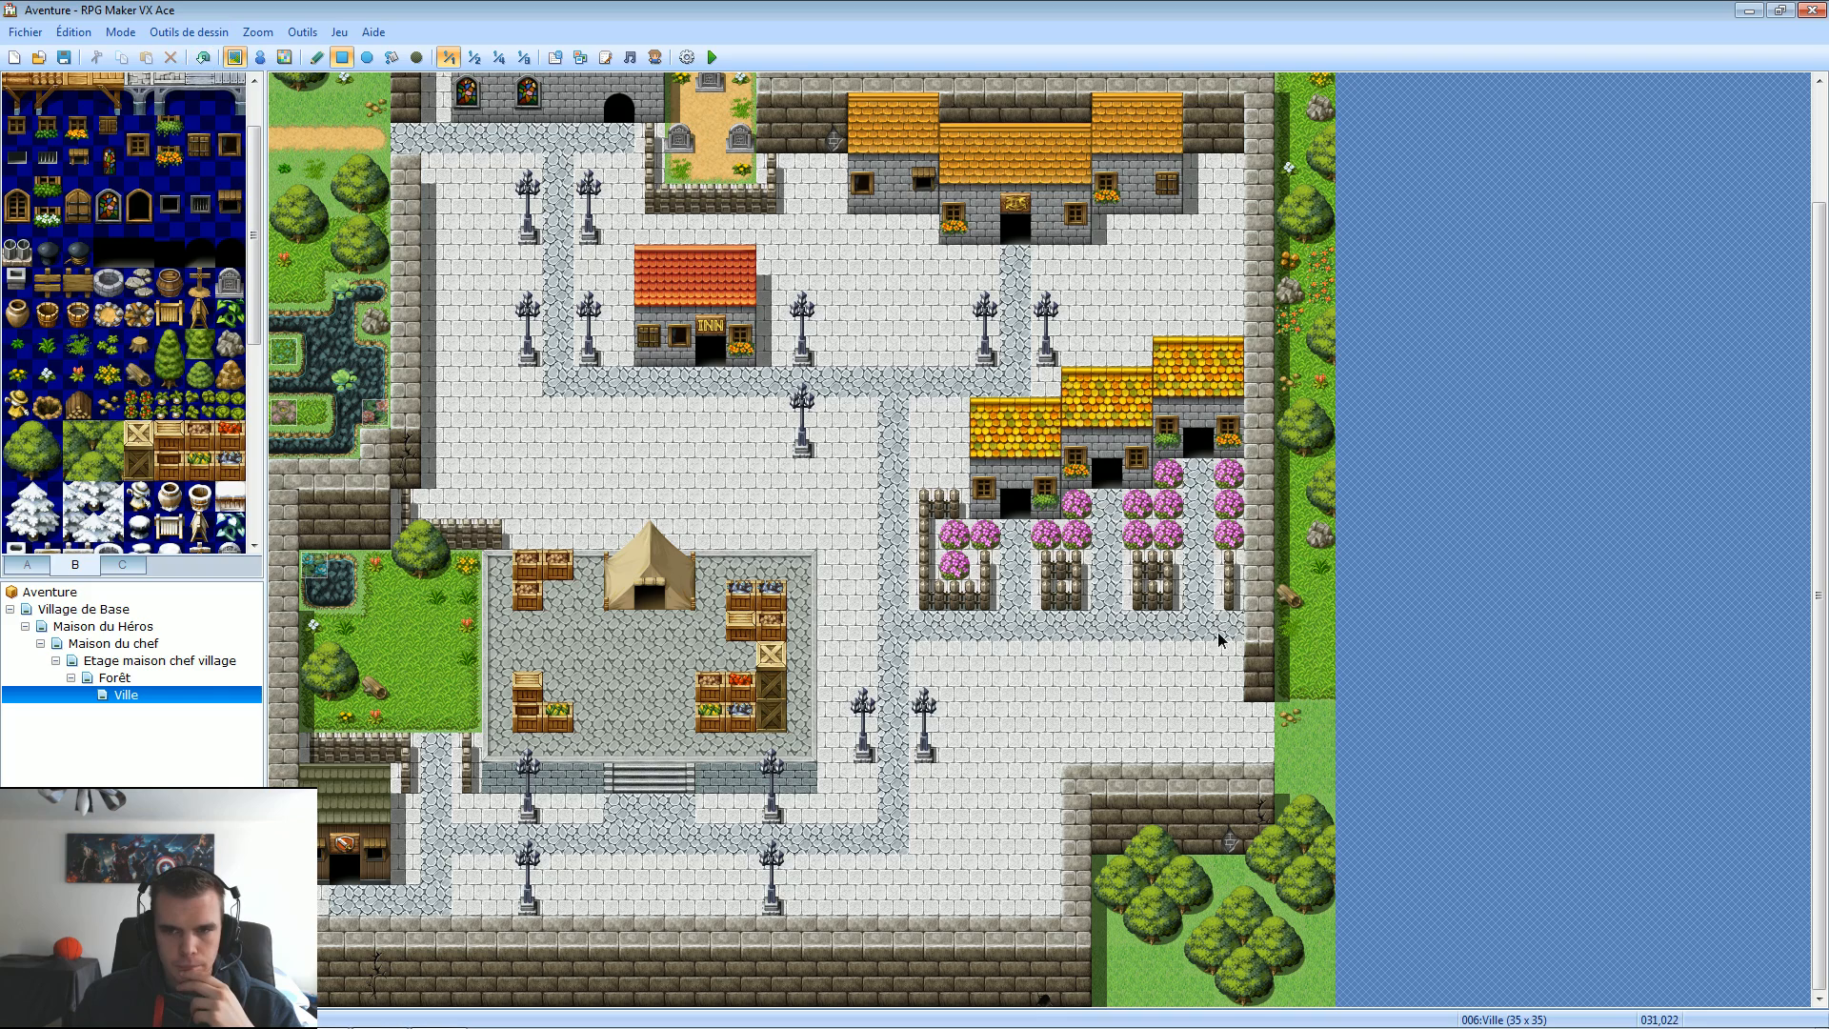
pyautogui.click(1169, 648)
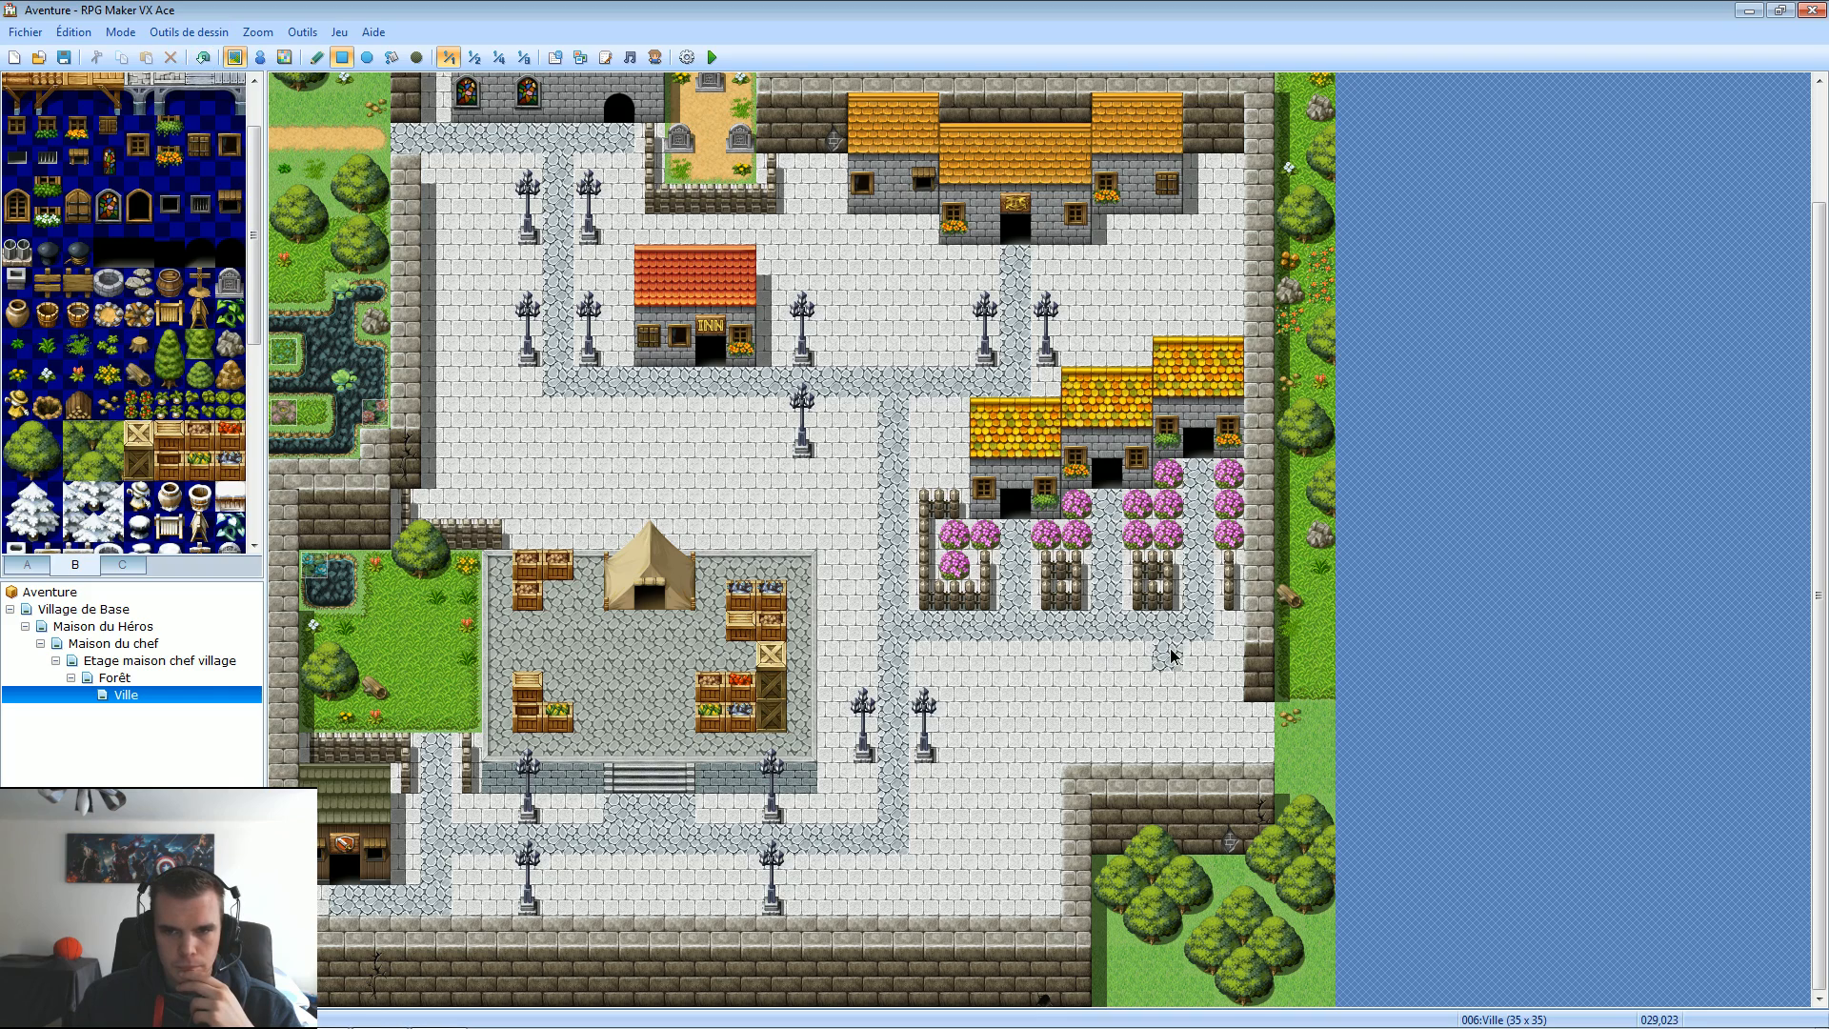
pyautogui.moveTo(1171, 655); pyautogui.dragTo(1175, 698)
pyautogui.moveTo(1172, 735)
pyautogui.mouseDown()
pyautogui.moveTo(1262, 719)
pyautogui.moveTo(1186, 743)
pyautogui.moveTo(1258, 738)
pyautogui.mouseUp()
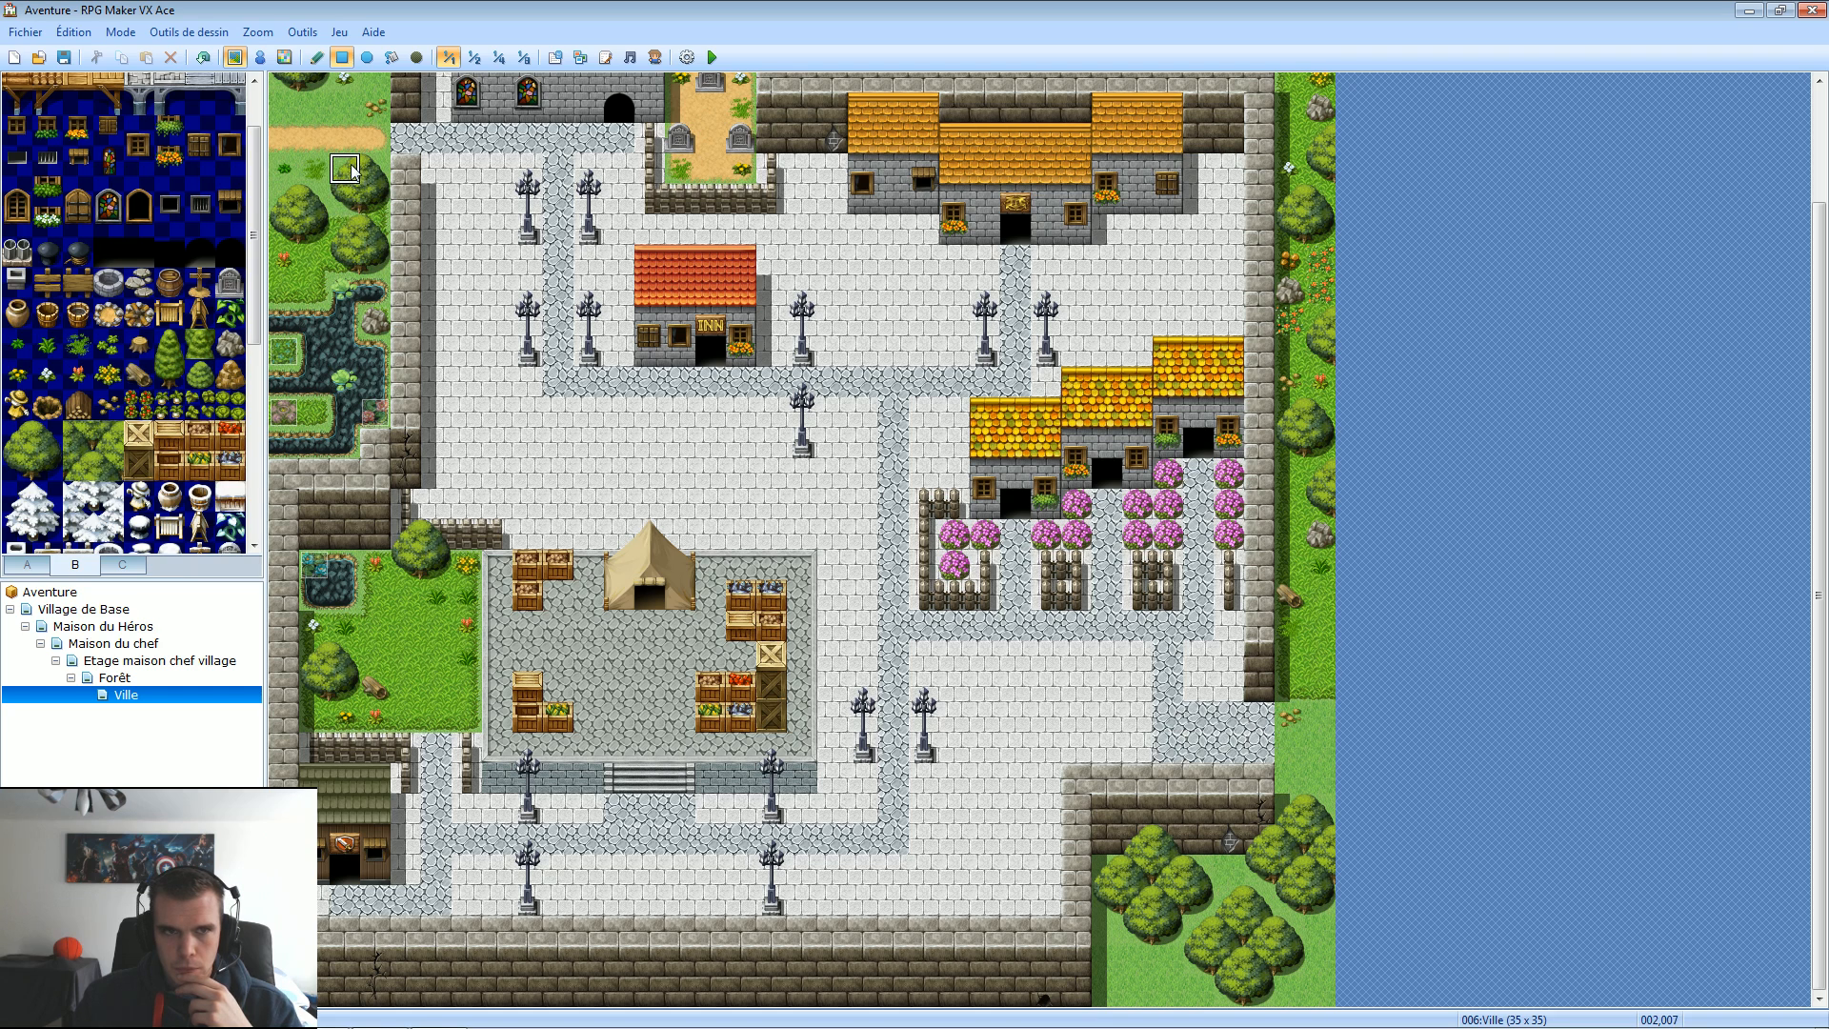
# Continue the path with a two-tile-wide dirt patch on the grass just outside the east gate.
pyautogui.moveTo(1286, 748)
pyautogui.mouseDown()
pyautogui.moveTo(1319, 748)
pyautogui.moveTo(1300, 748)
pyautogui.mouseUp()
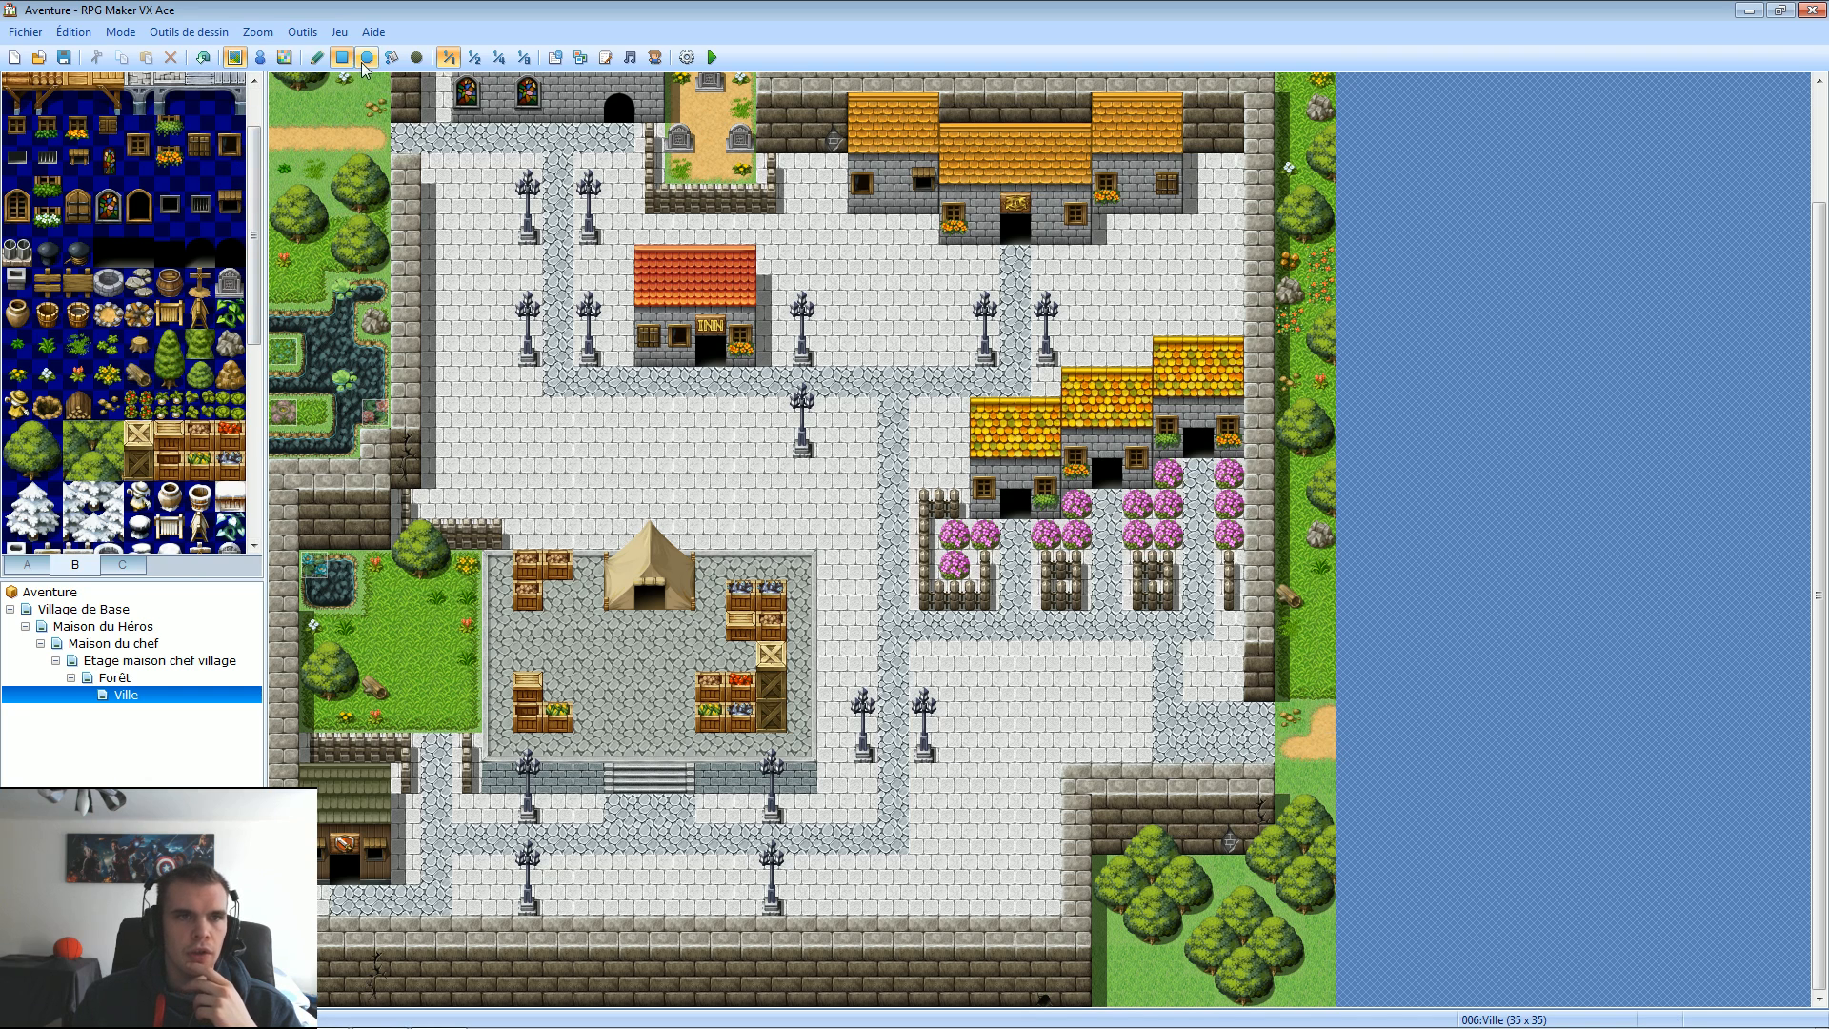
pyautogui.click(204, 58)
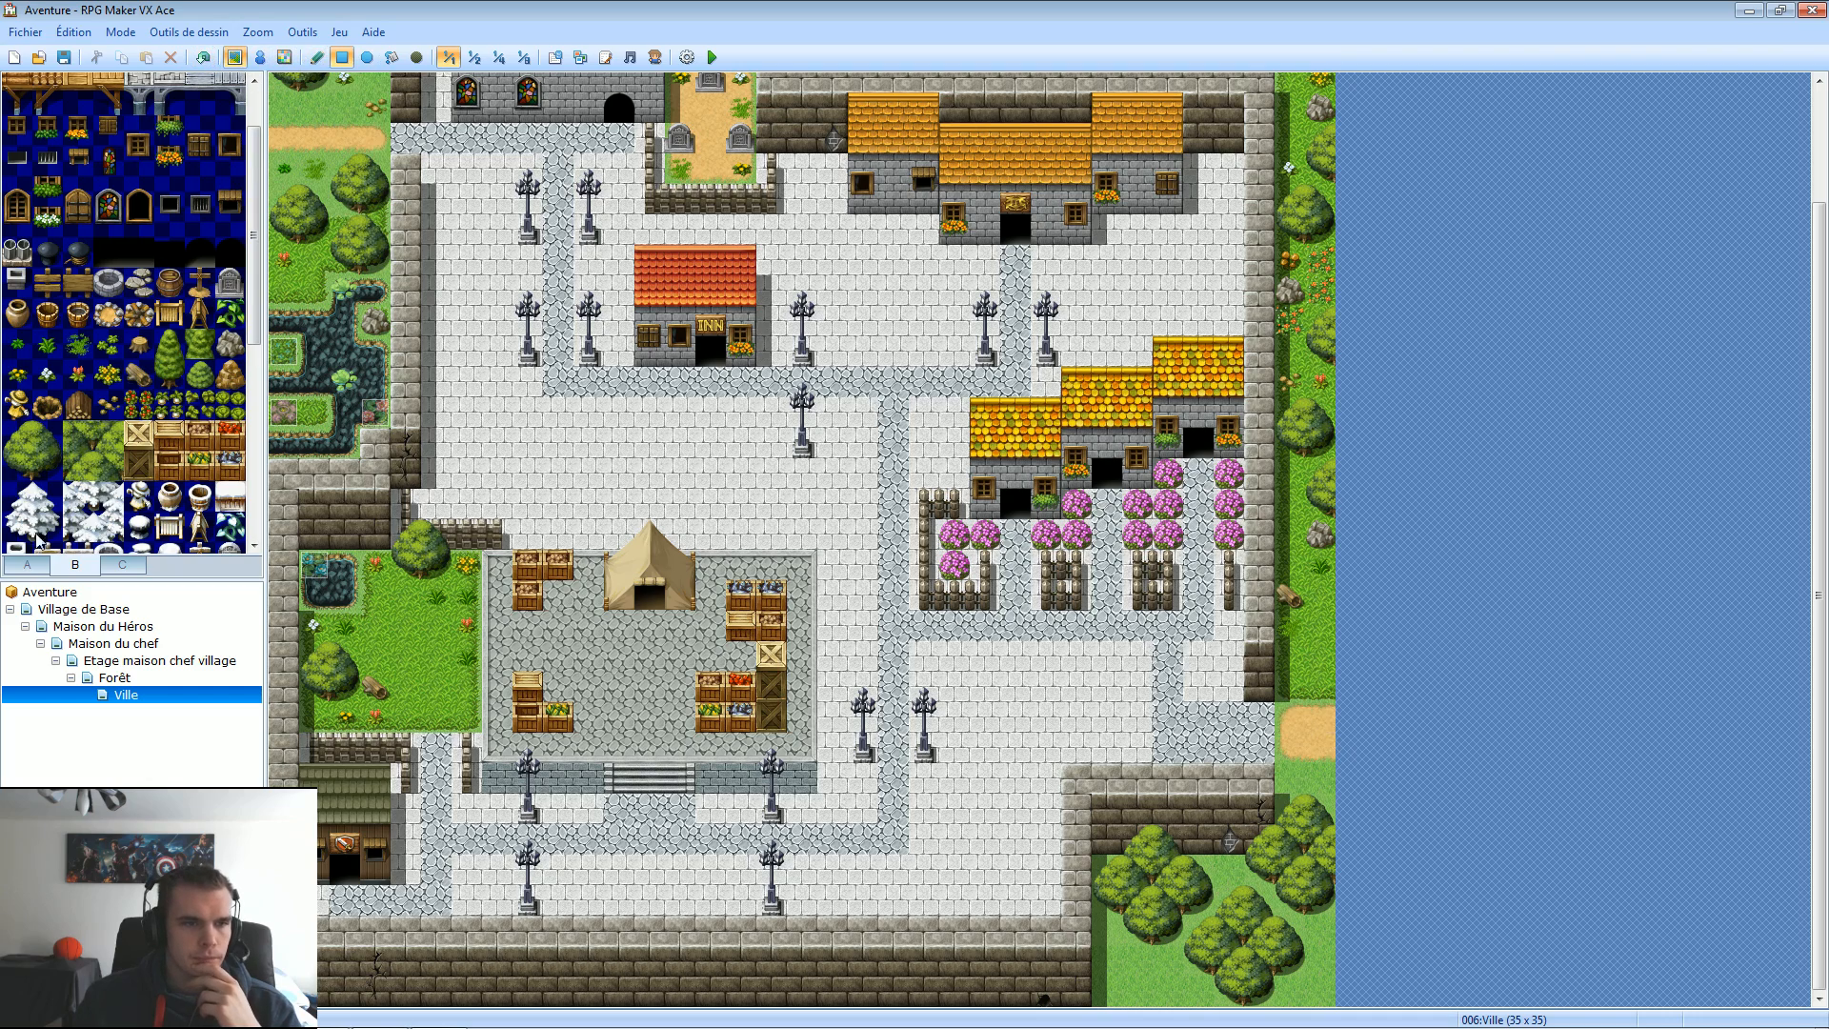
pyautogui.click(108, 404)
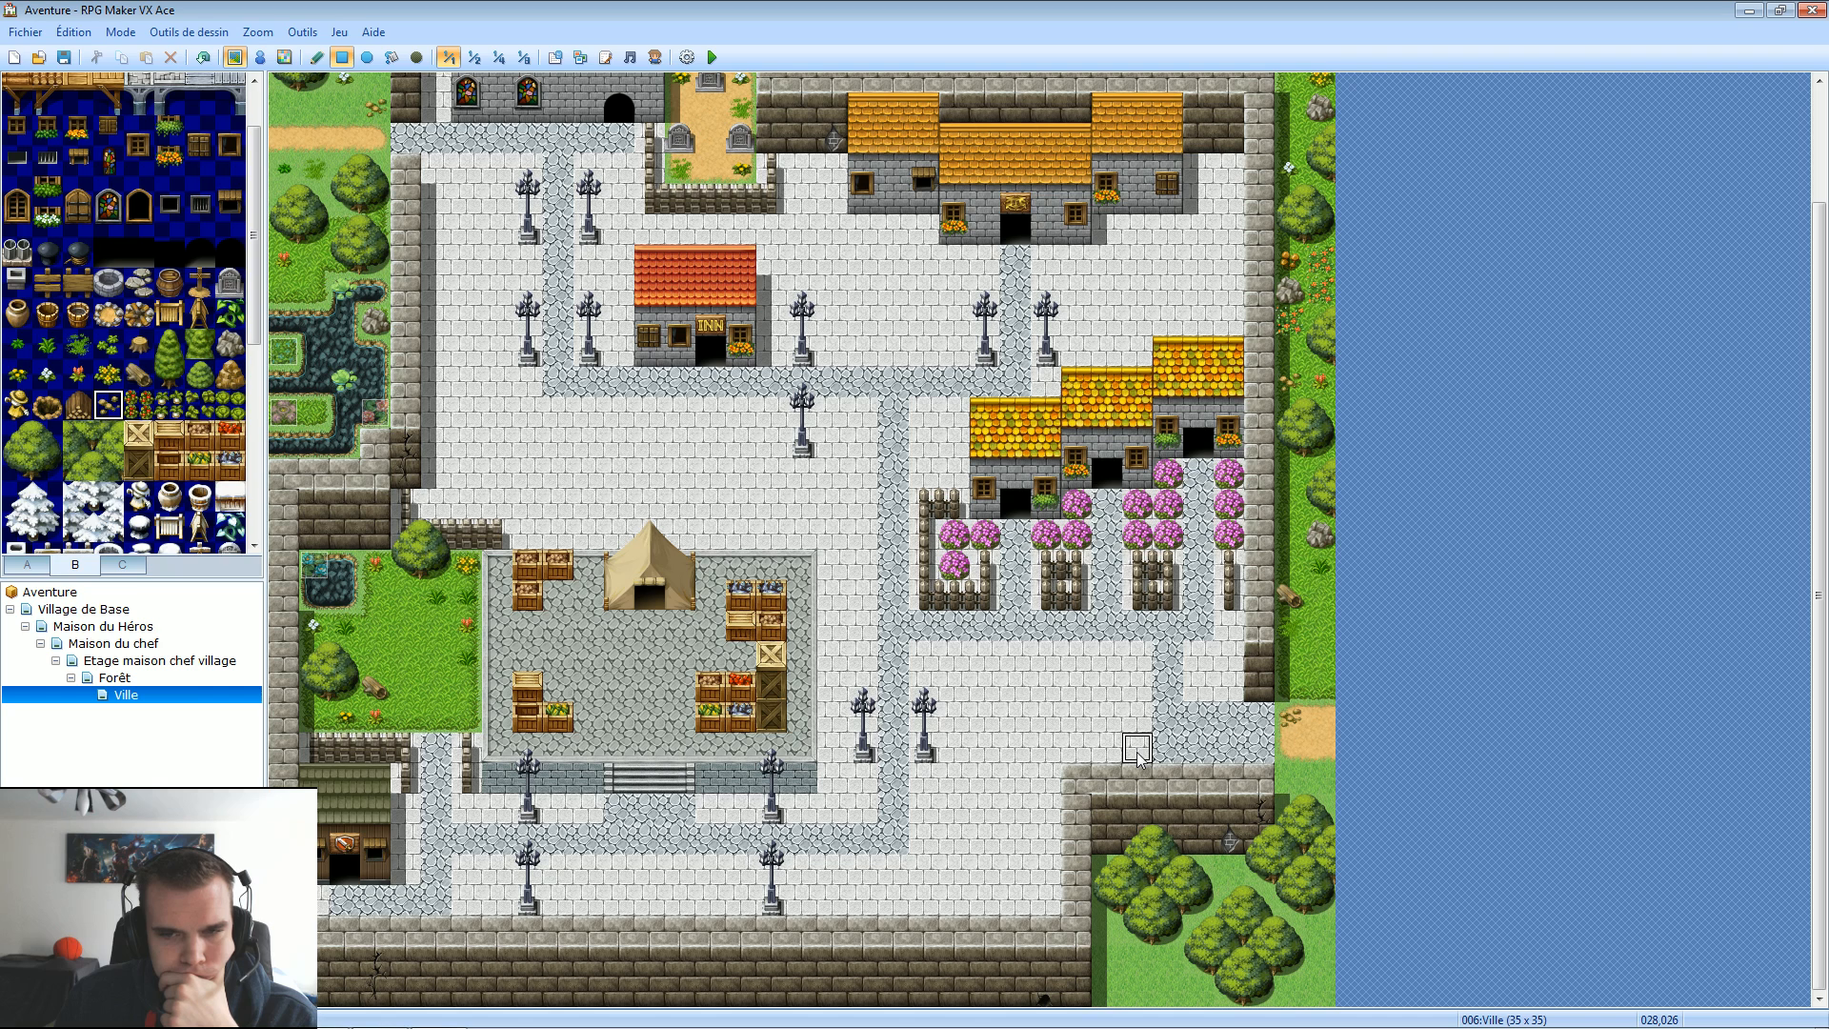
pyautogui.moveTo(954, 658); pyautogui.dragTo(958, 613, button='right')
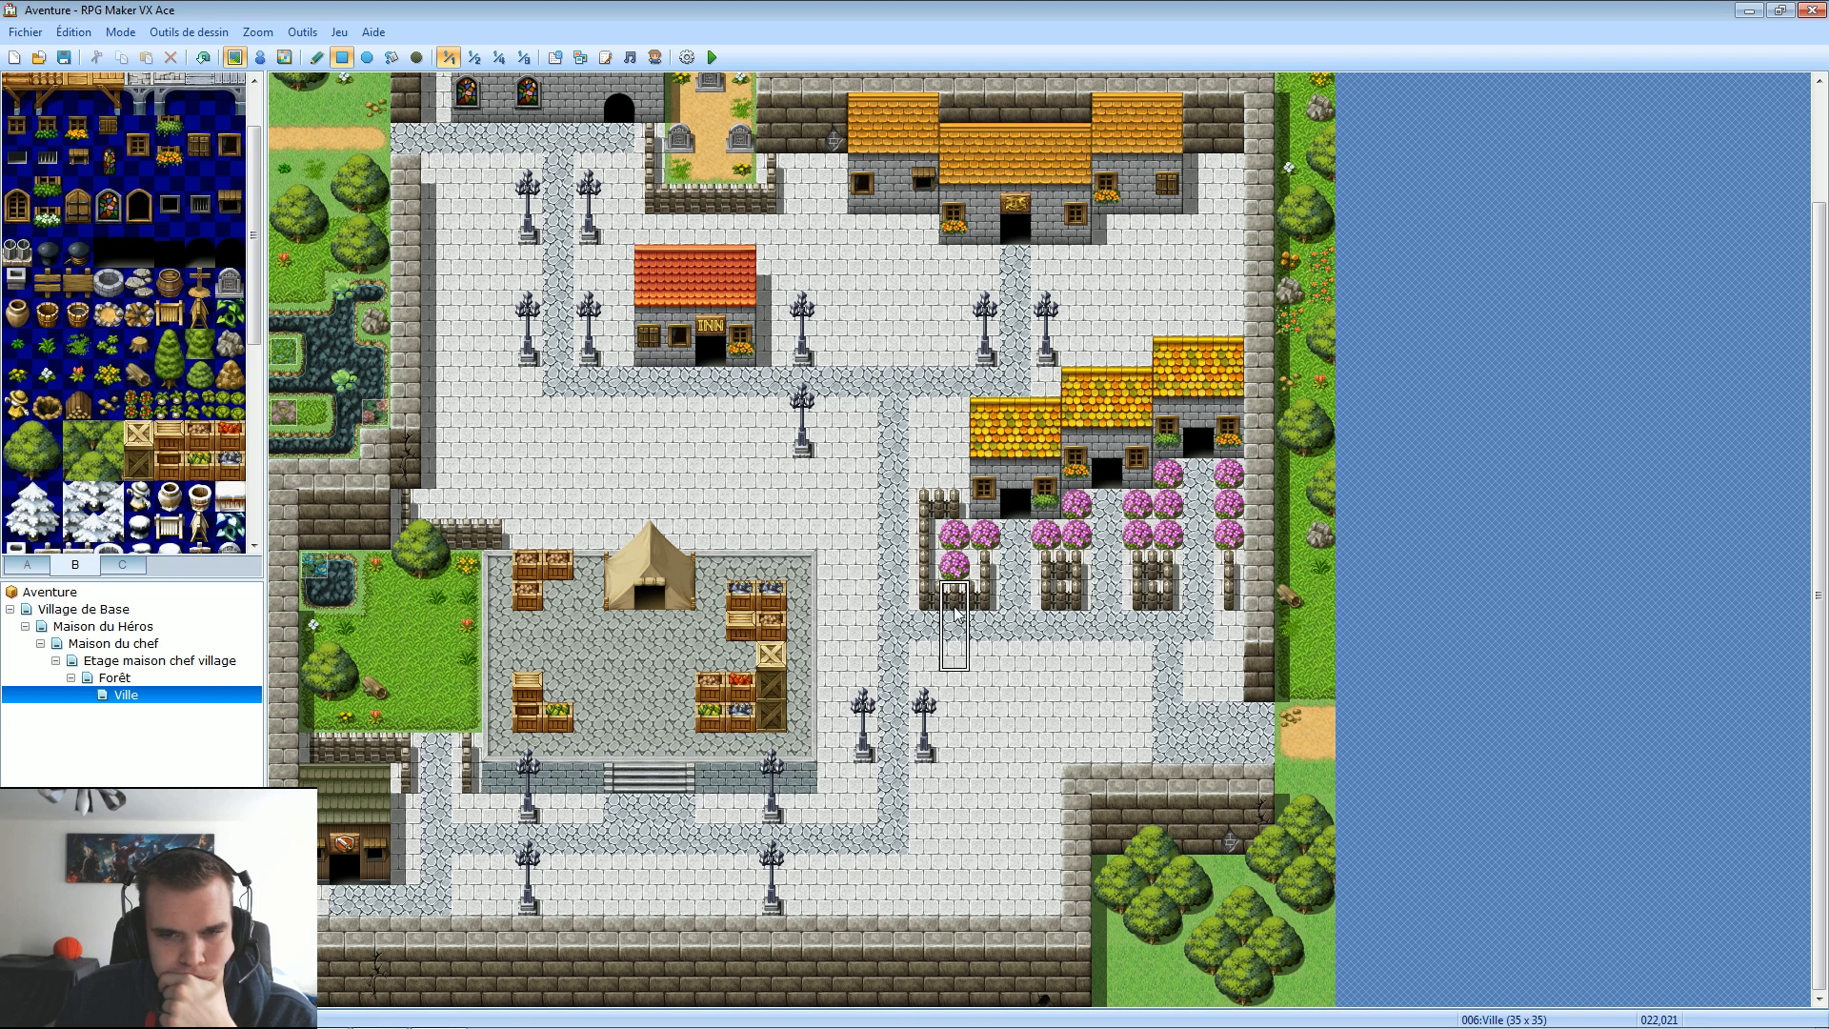
pyautogui.click(985, 615)
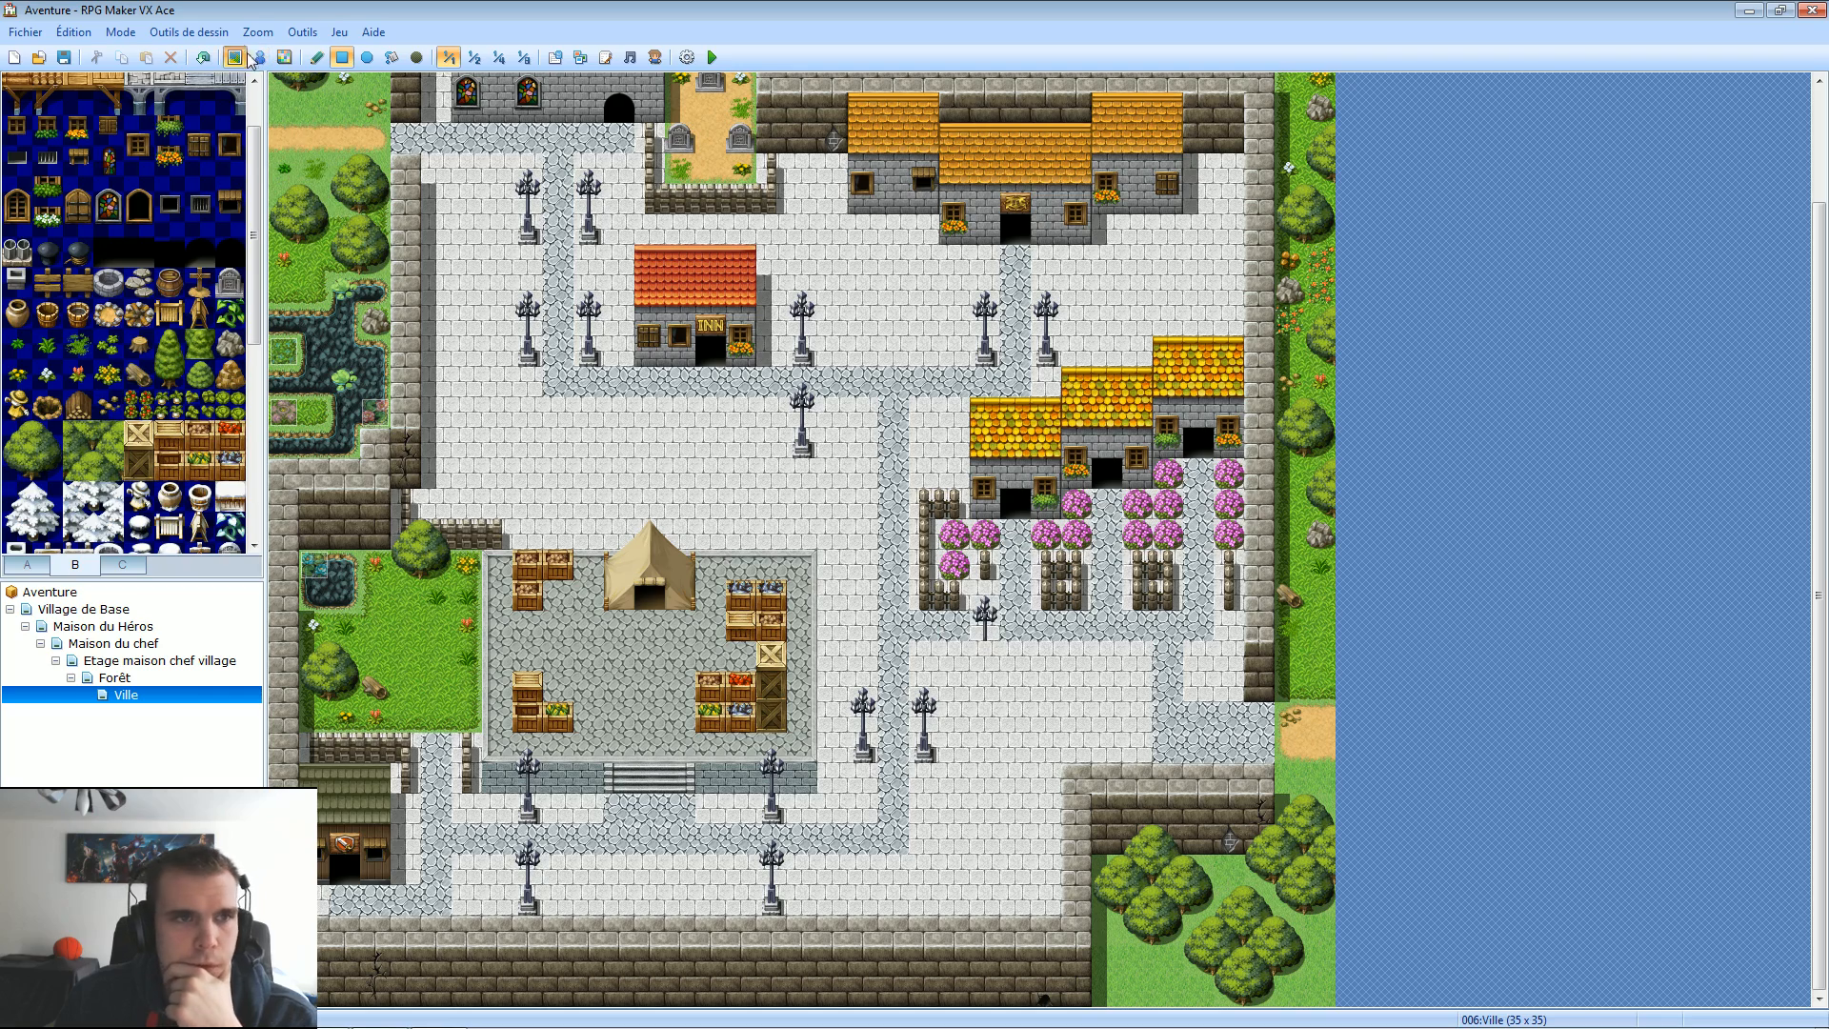
pyautogui.click(203, 57)
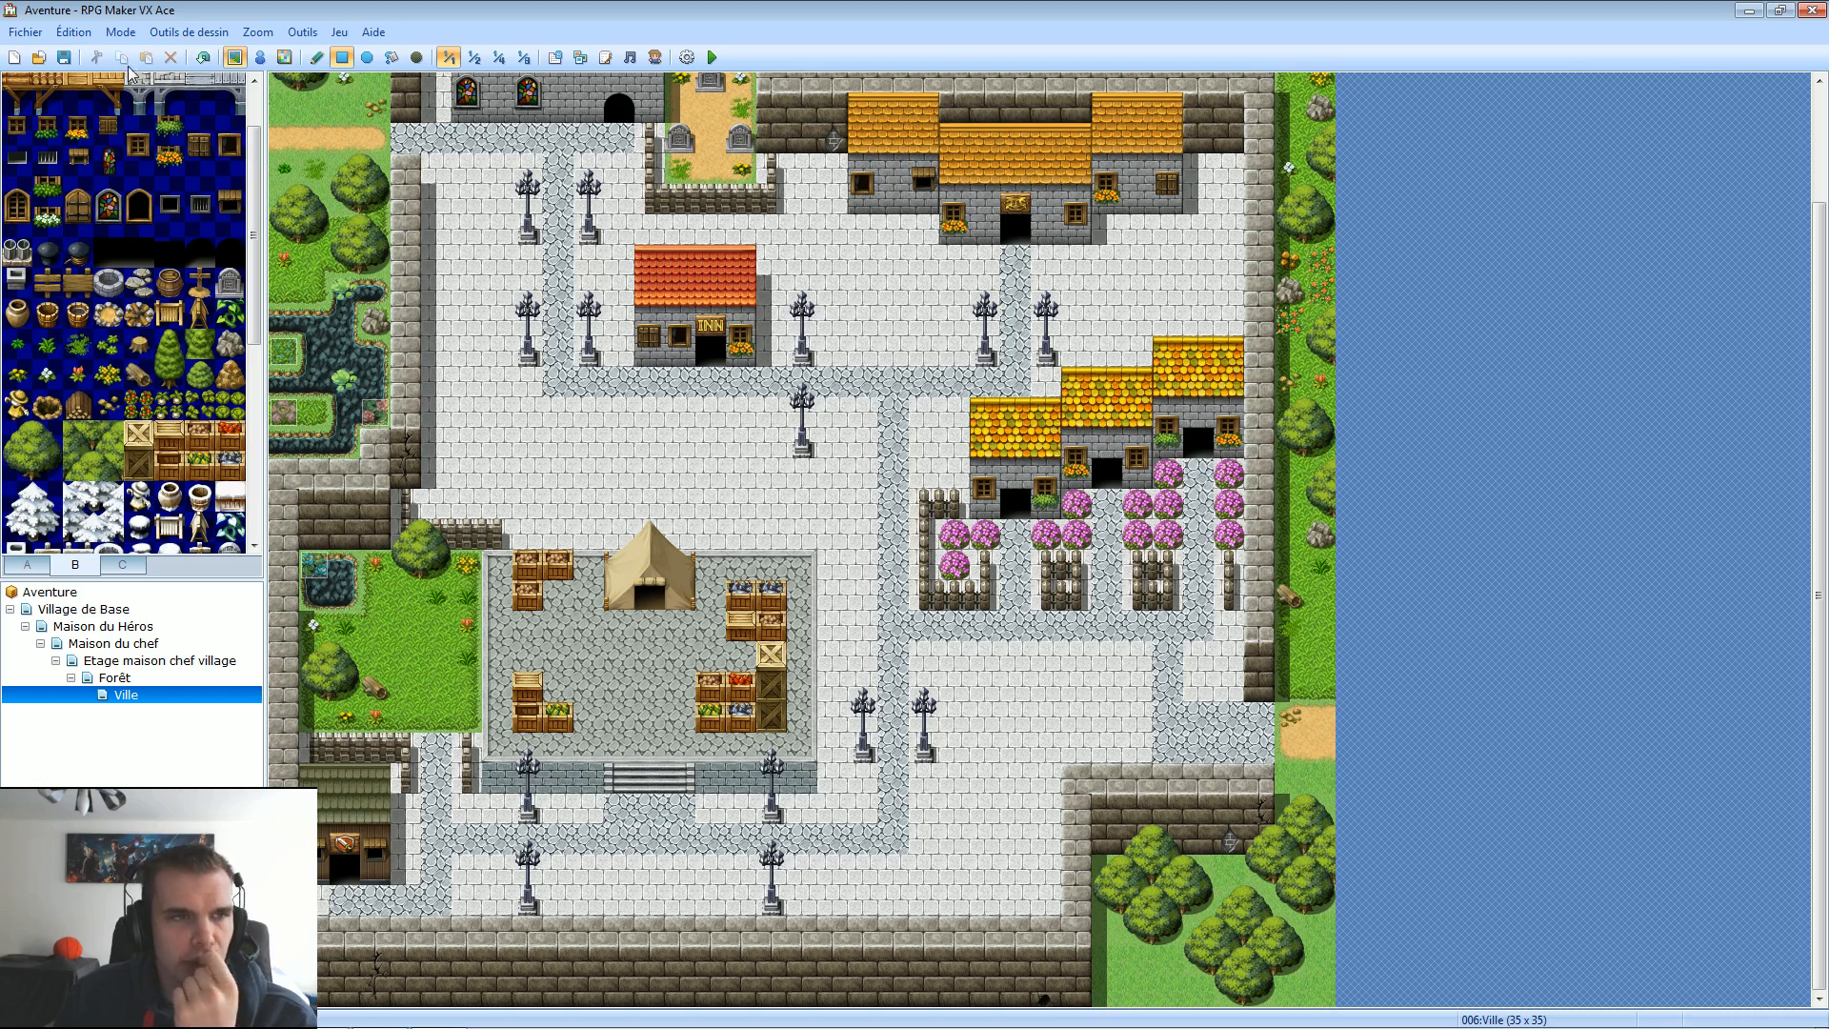
# Place three lamp posts along the south side of the cobblestone path below the fenced gardens, the easternmost beside the branch to the gate.
pyautogui.click(124, 564)
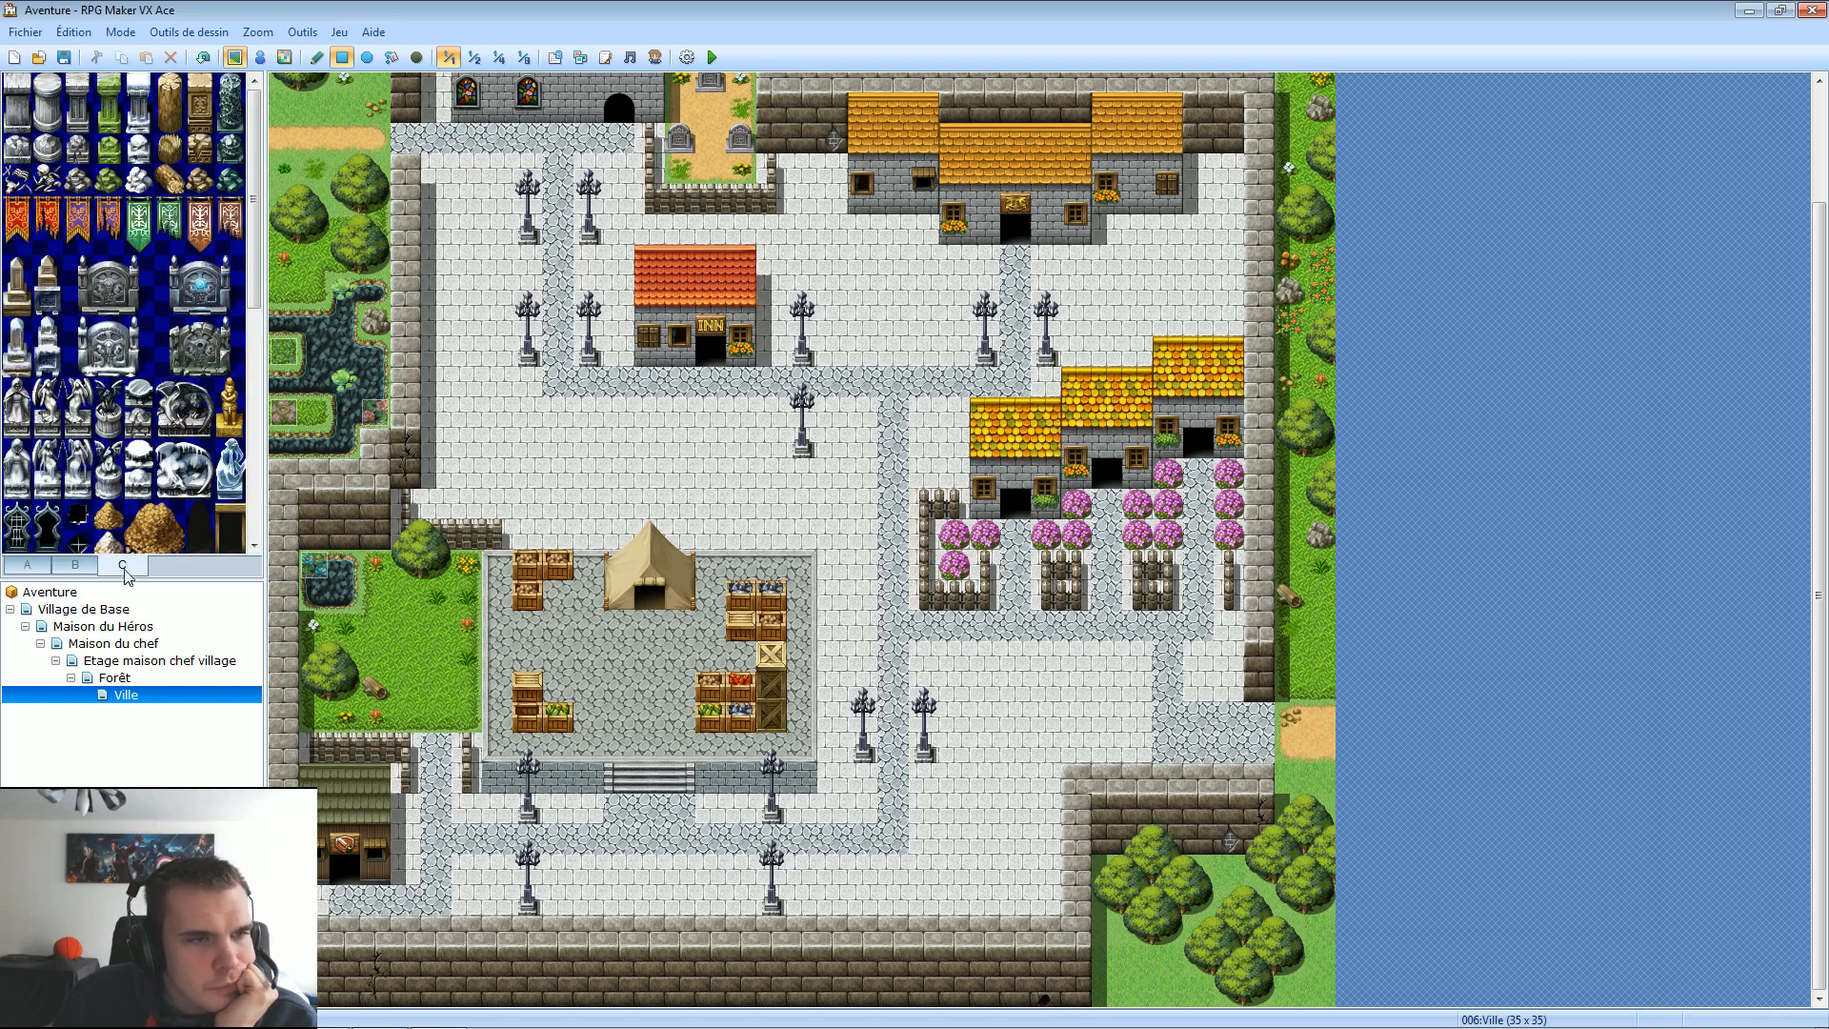
pyautogui.scroll(-3, 158, 440)
pyautogui.scroll(3, 158, 433)
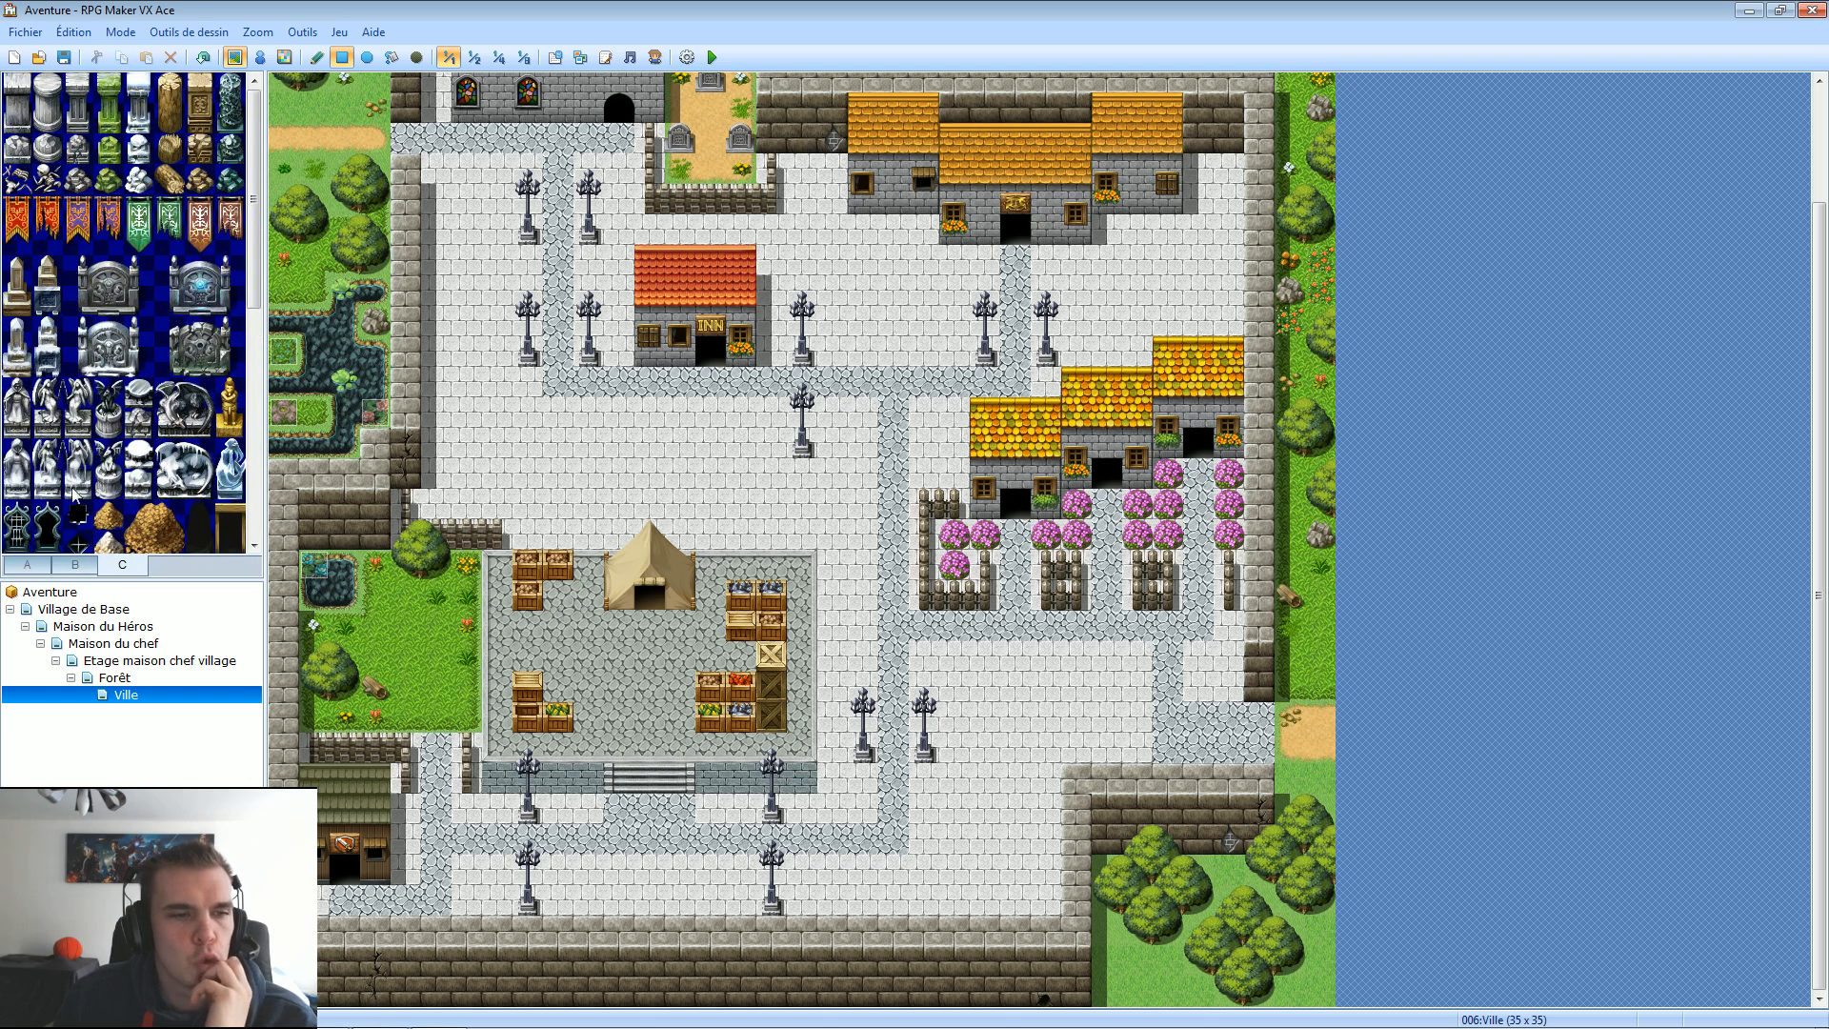
pyautogui.click(78, 567)
pyautogui.scroll(-4, 115, 457)
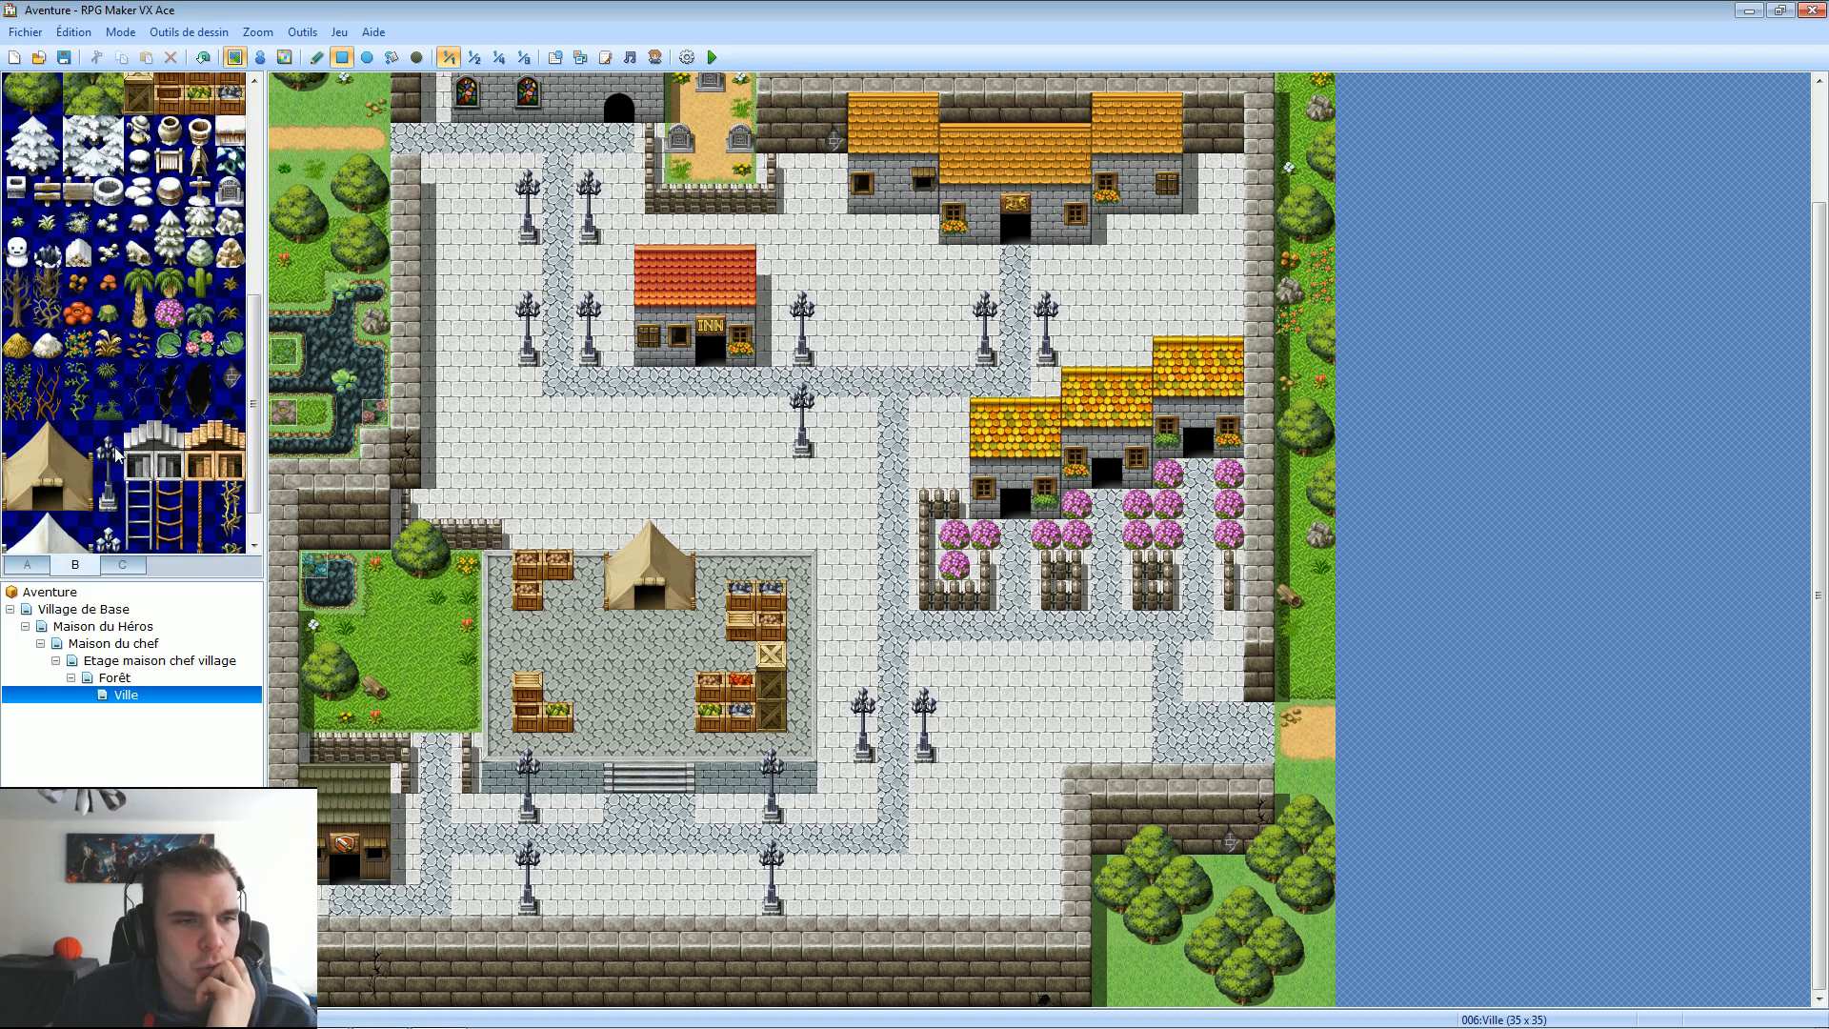
pyautogui.moveTo(101, 458); pyautogui.dragTo(102, 389)
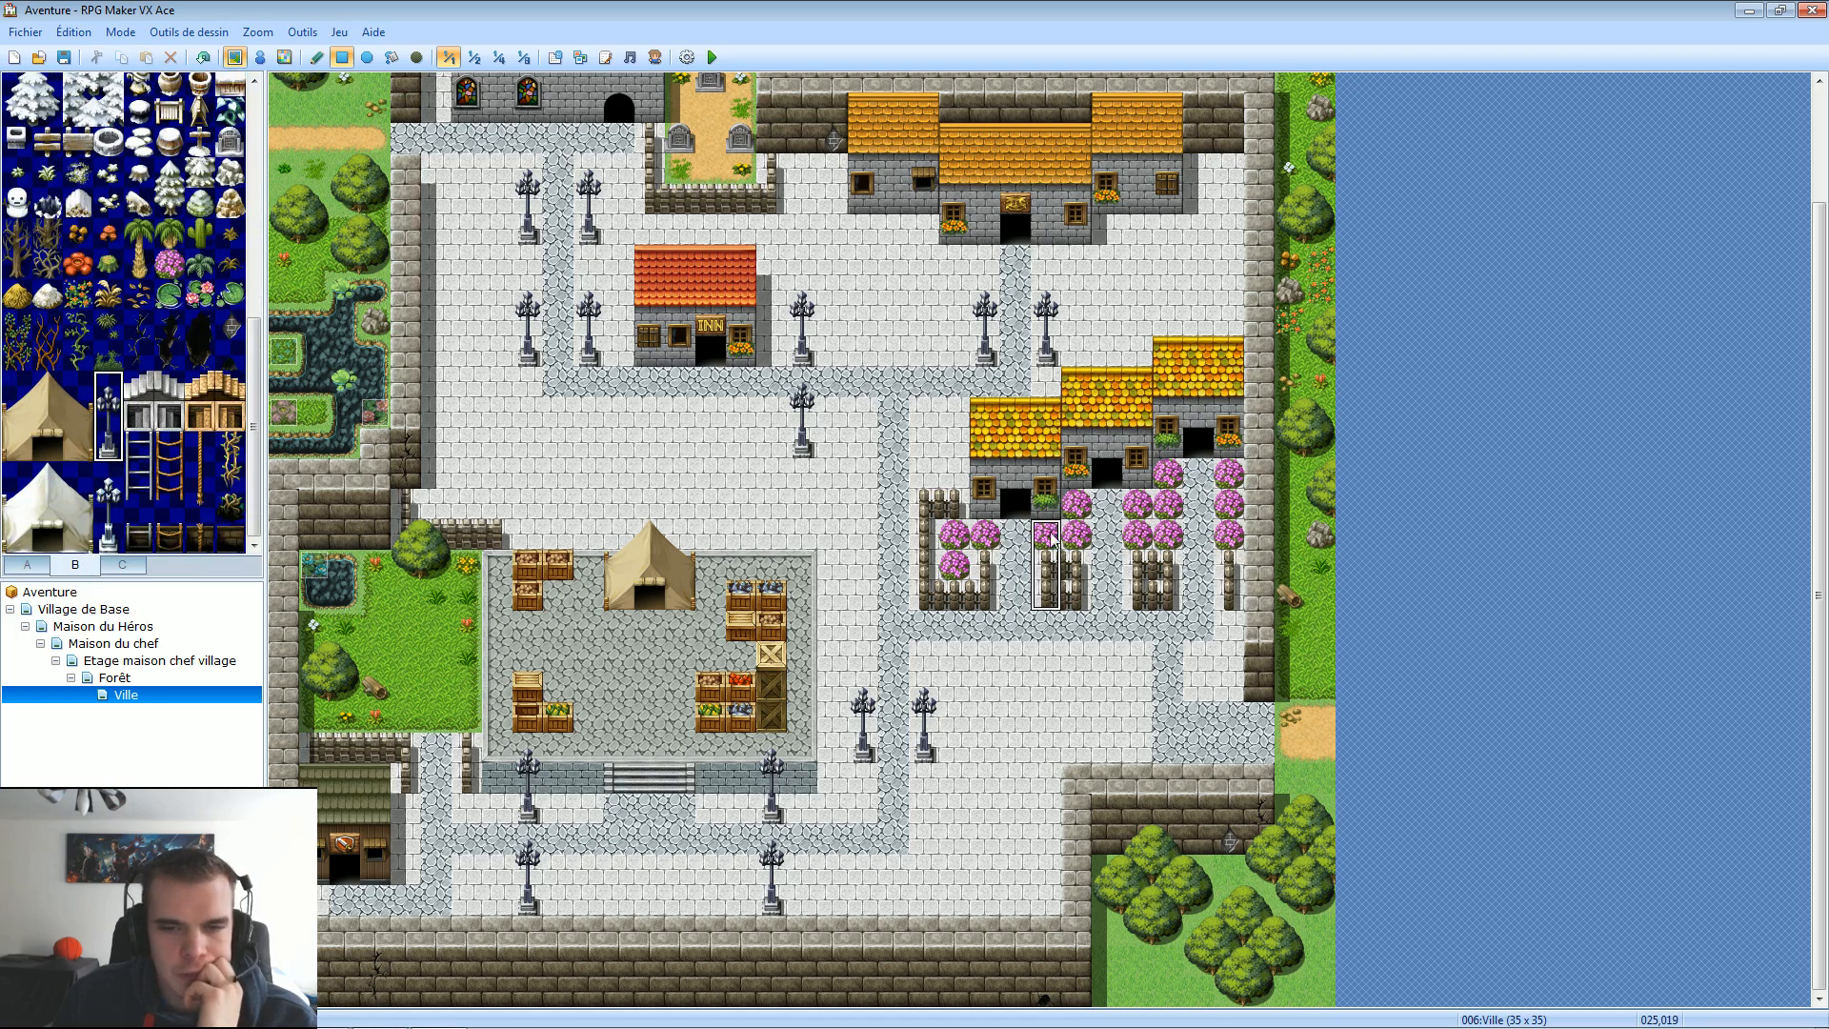
pyautogui.click(985, 625)
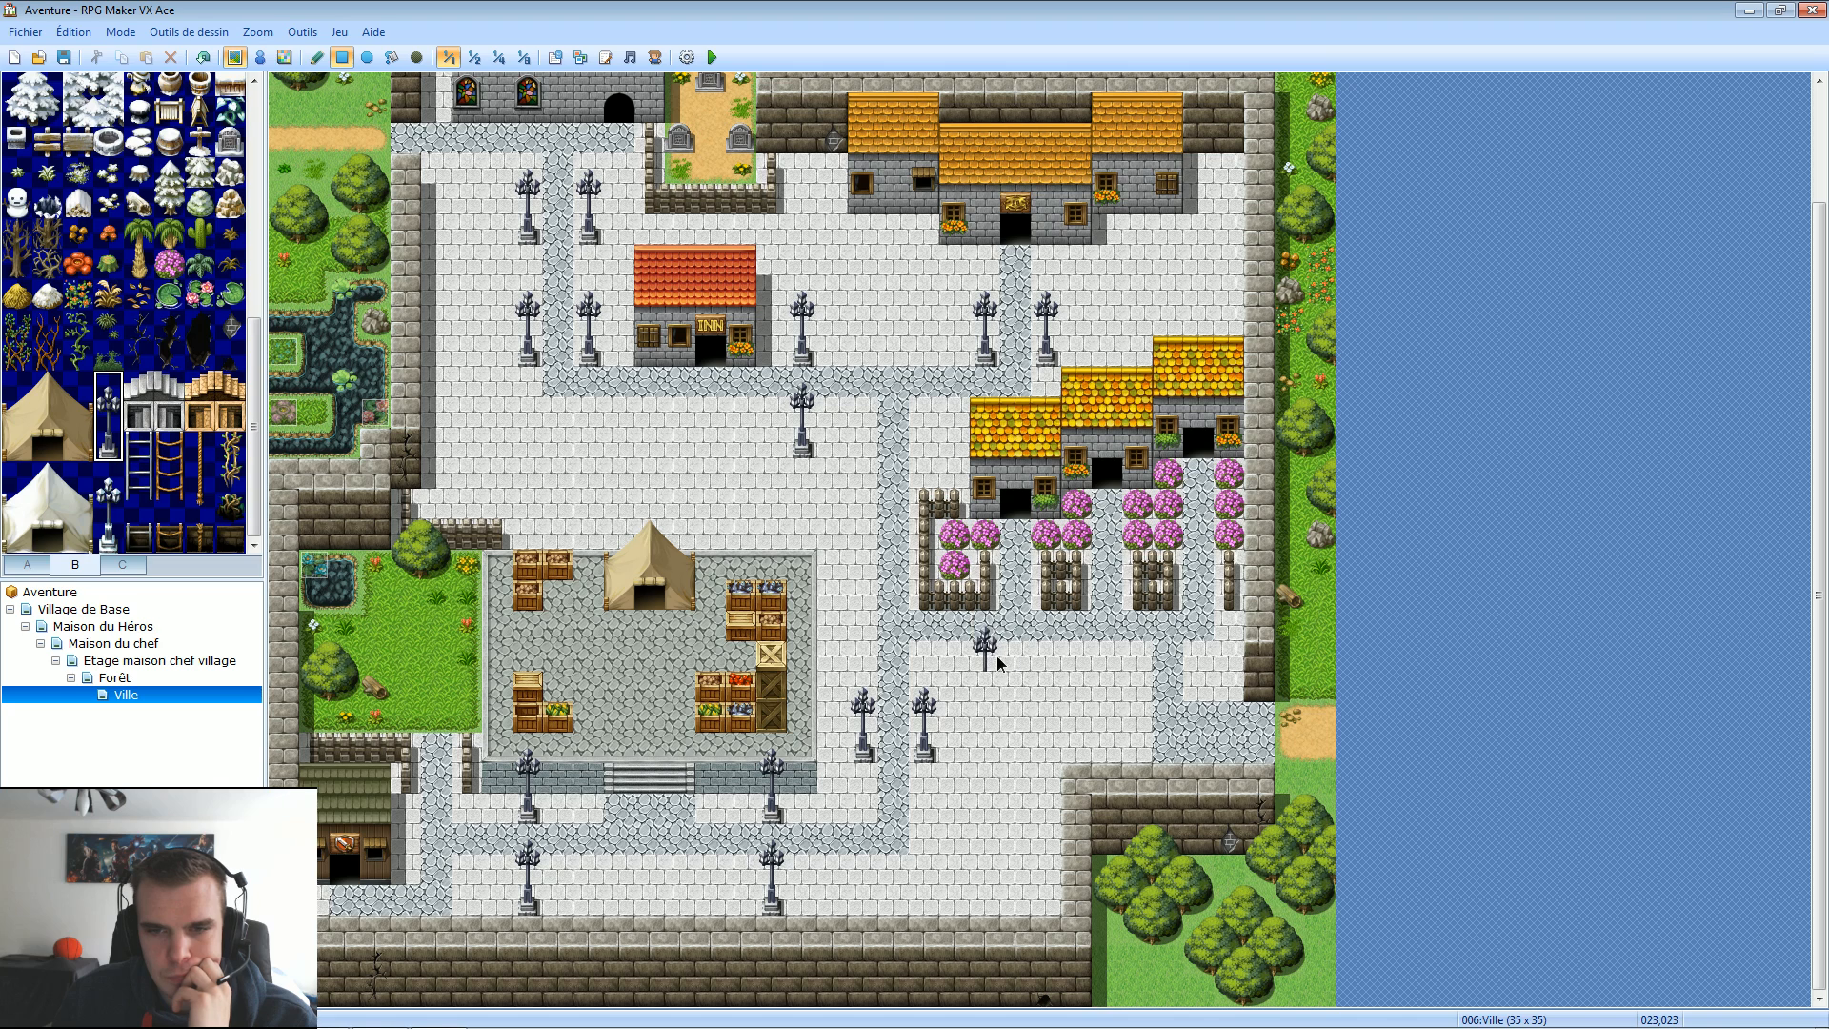
pyautogui.click(1078, 621)
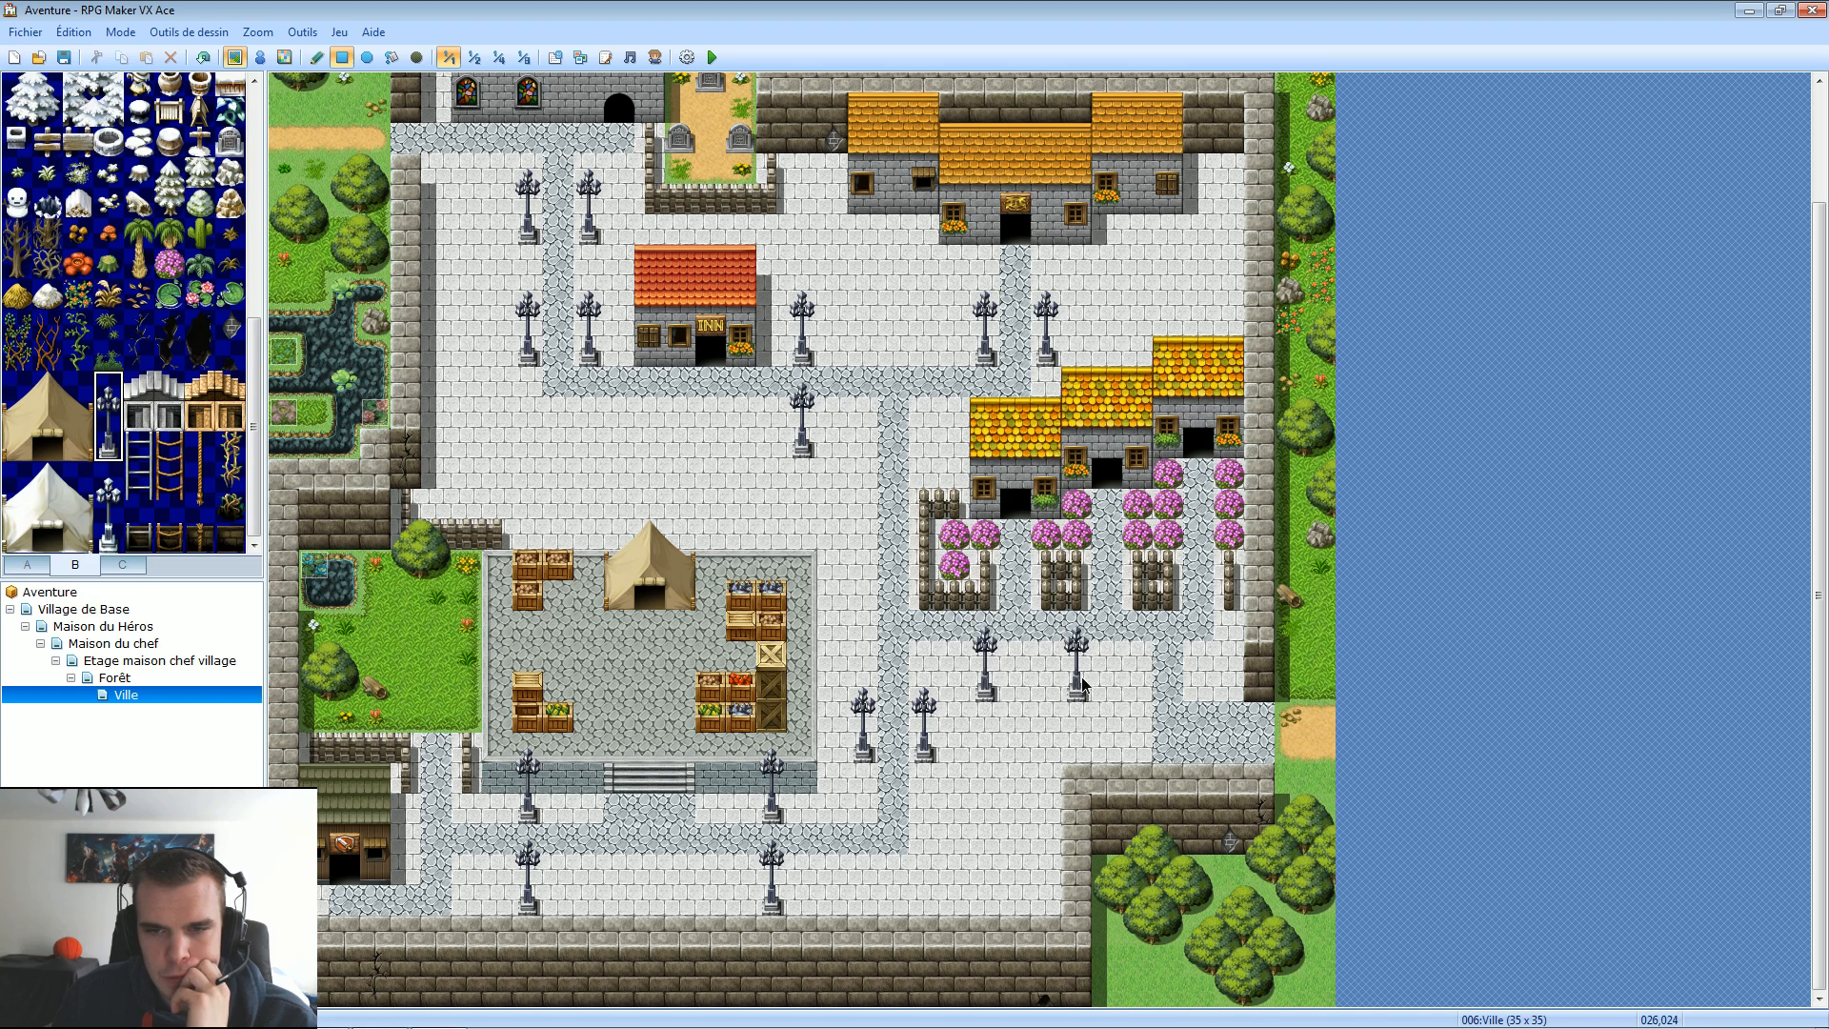
pyautogui.click(1192, 630)
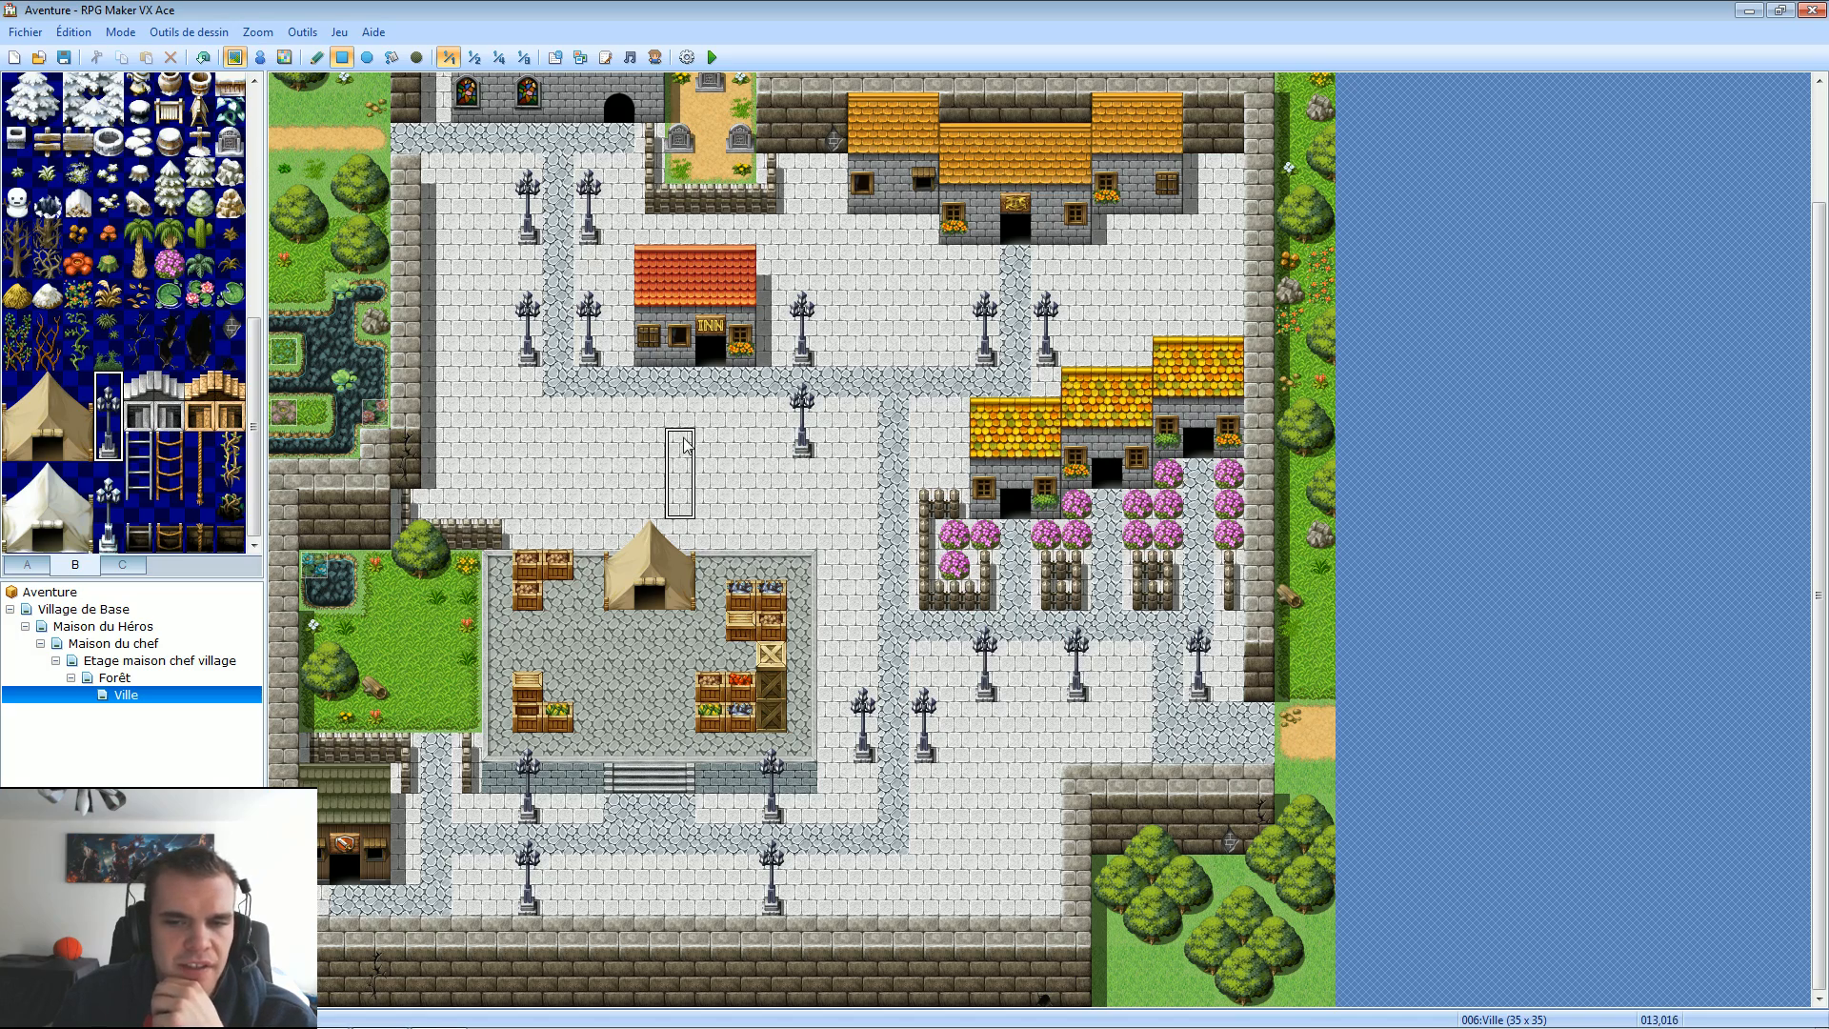
# Place a brown rock in the southwest corner of the grass area holding the southeast tree clusters.
pyautogui.moveTo(254, 381); pyautogui.dragTo(265, 264)
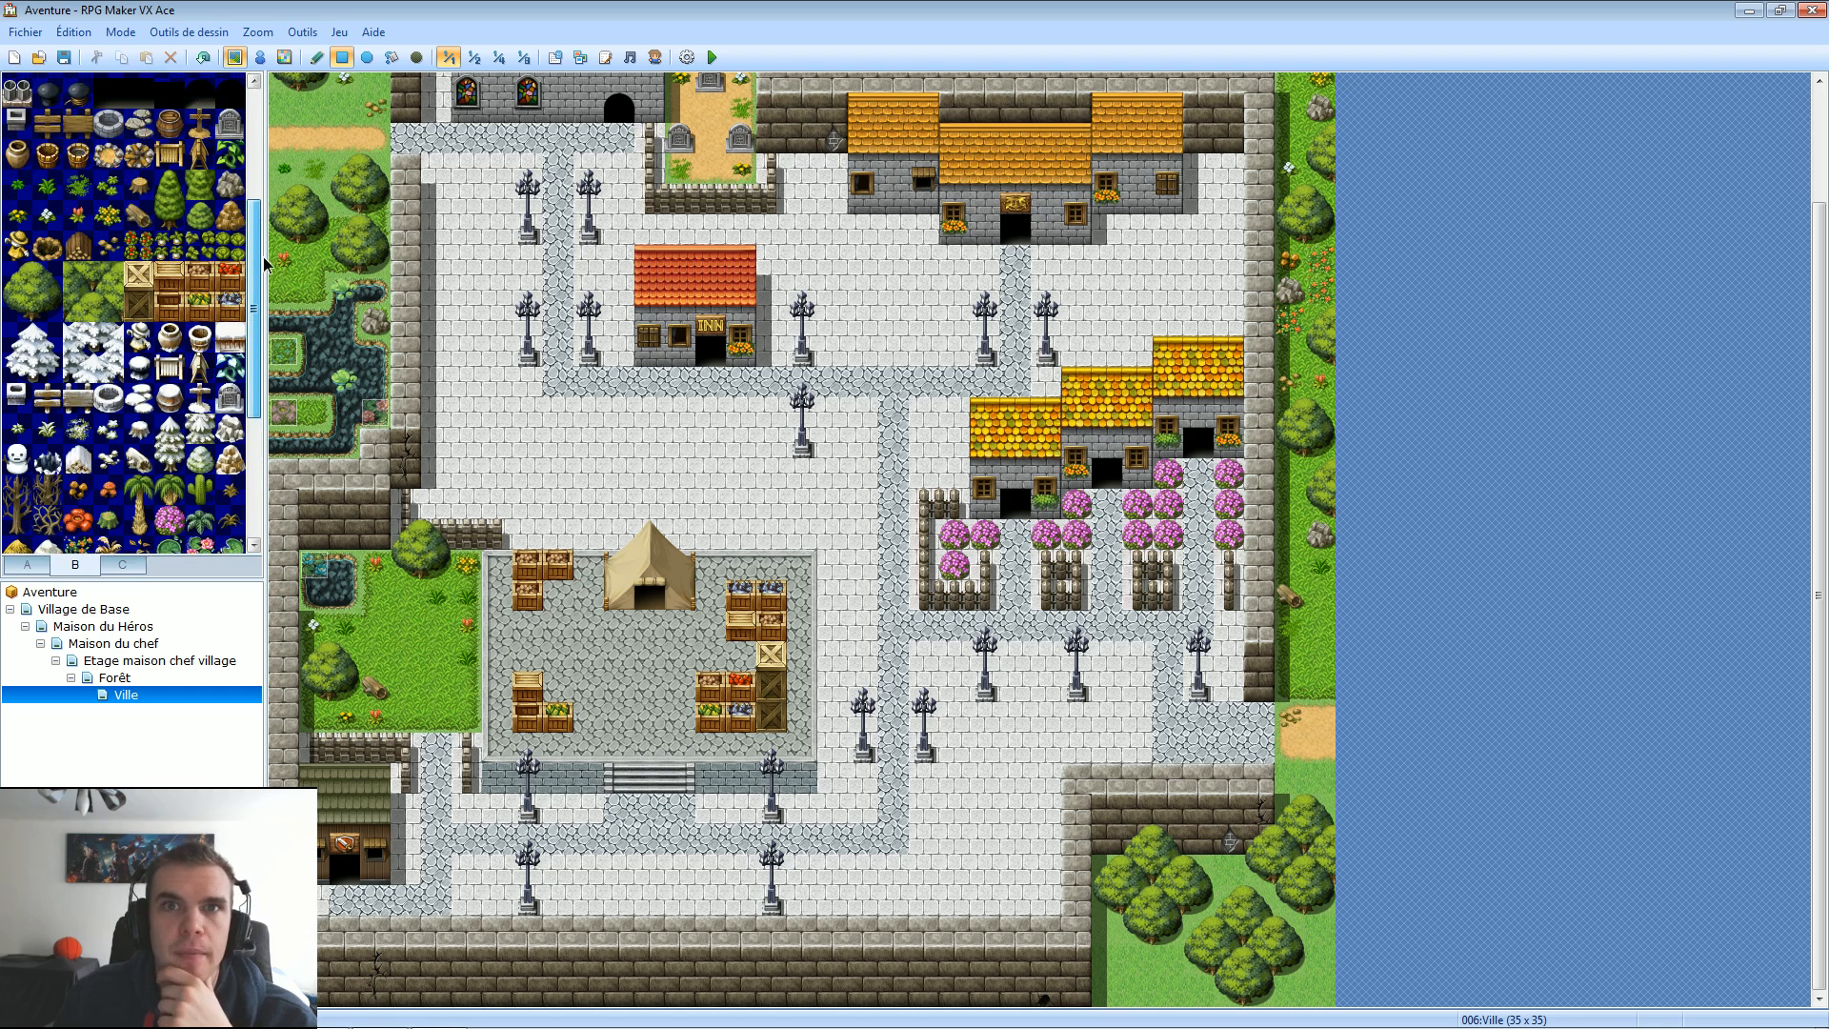
pyautogui.click(229, 212)
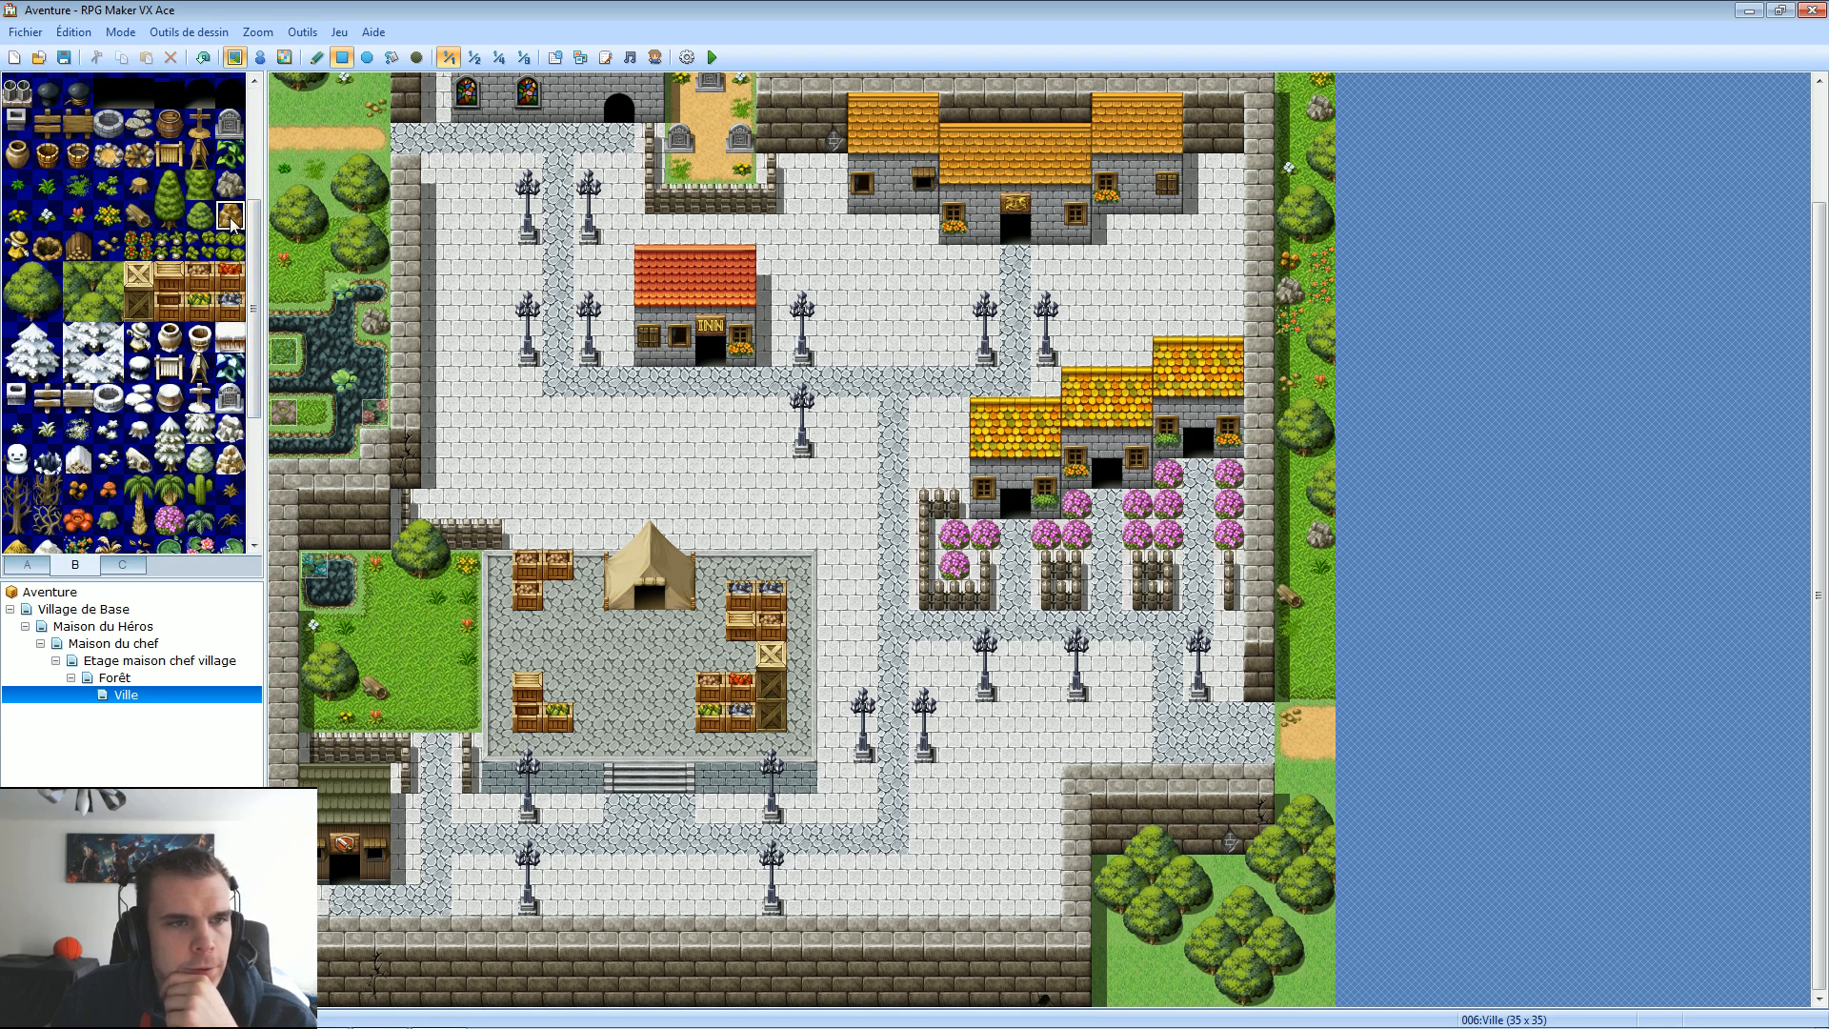
pyautogui.click(1105, 992)
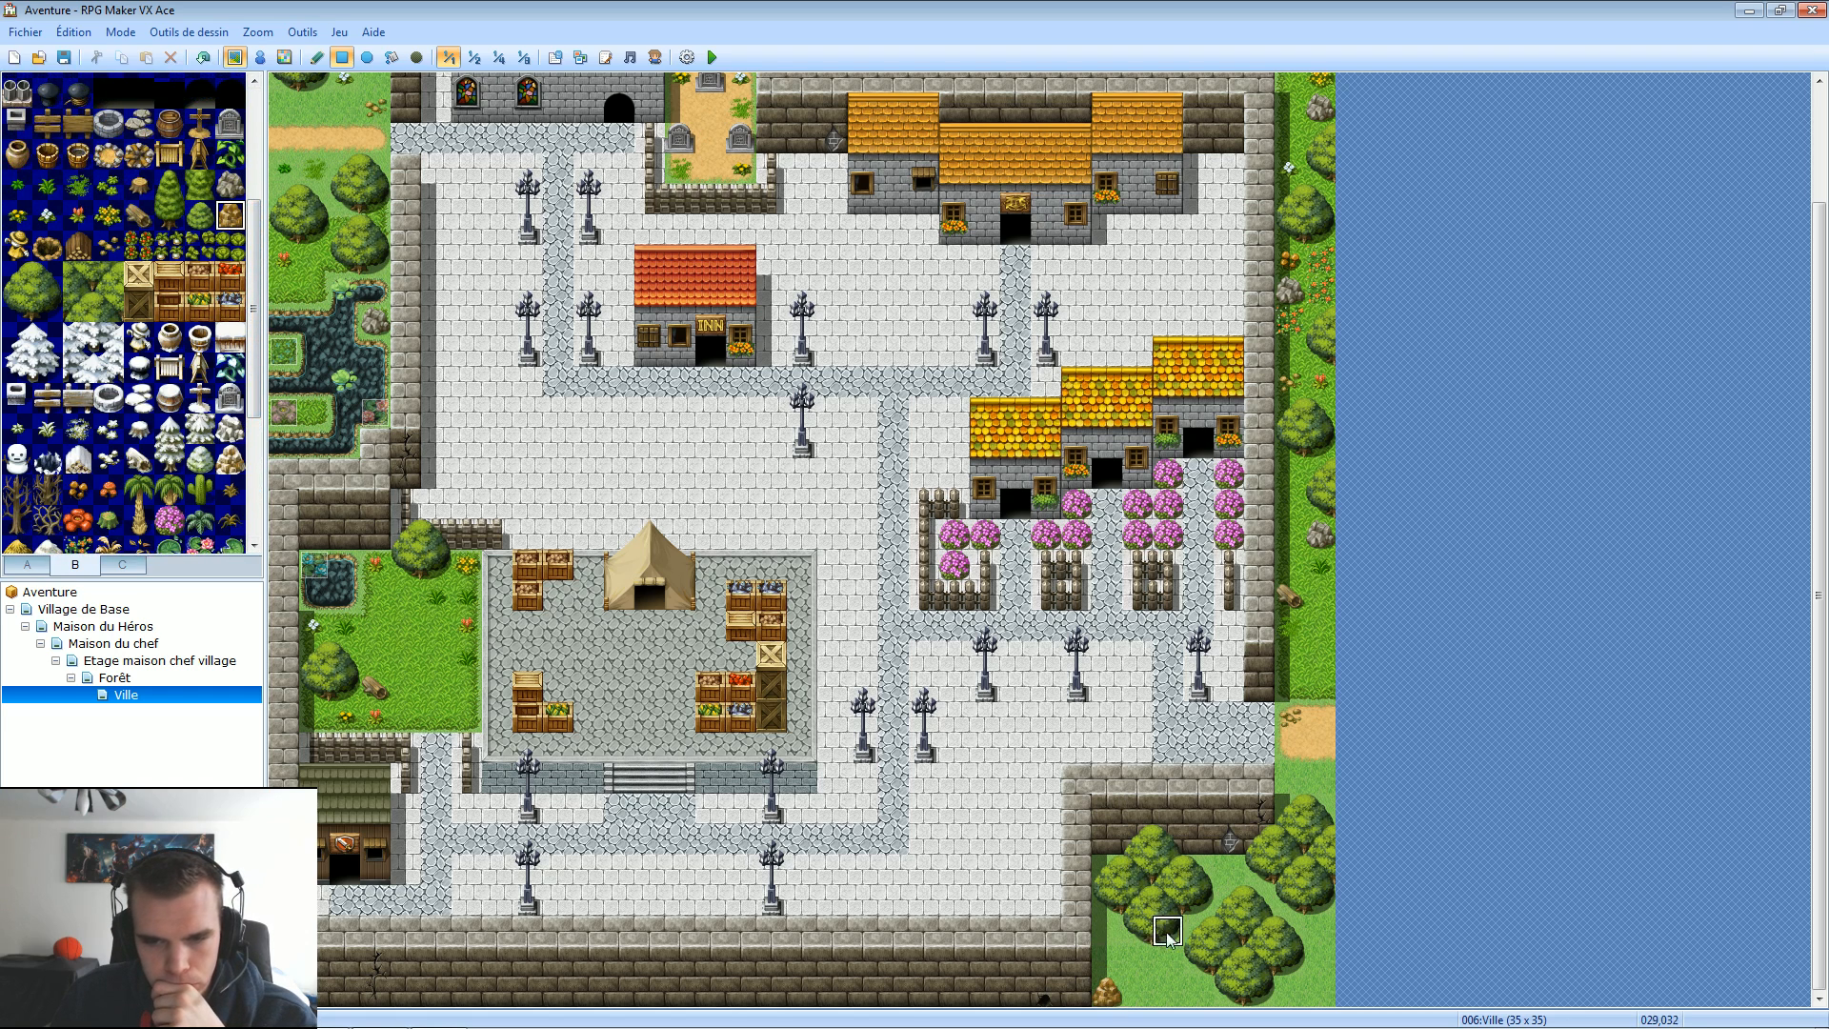
# Scatter small green plants and flowers on the grass around the east exit and the southeast tree clusters.
pyautogui.click(108, 246)
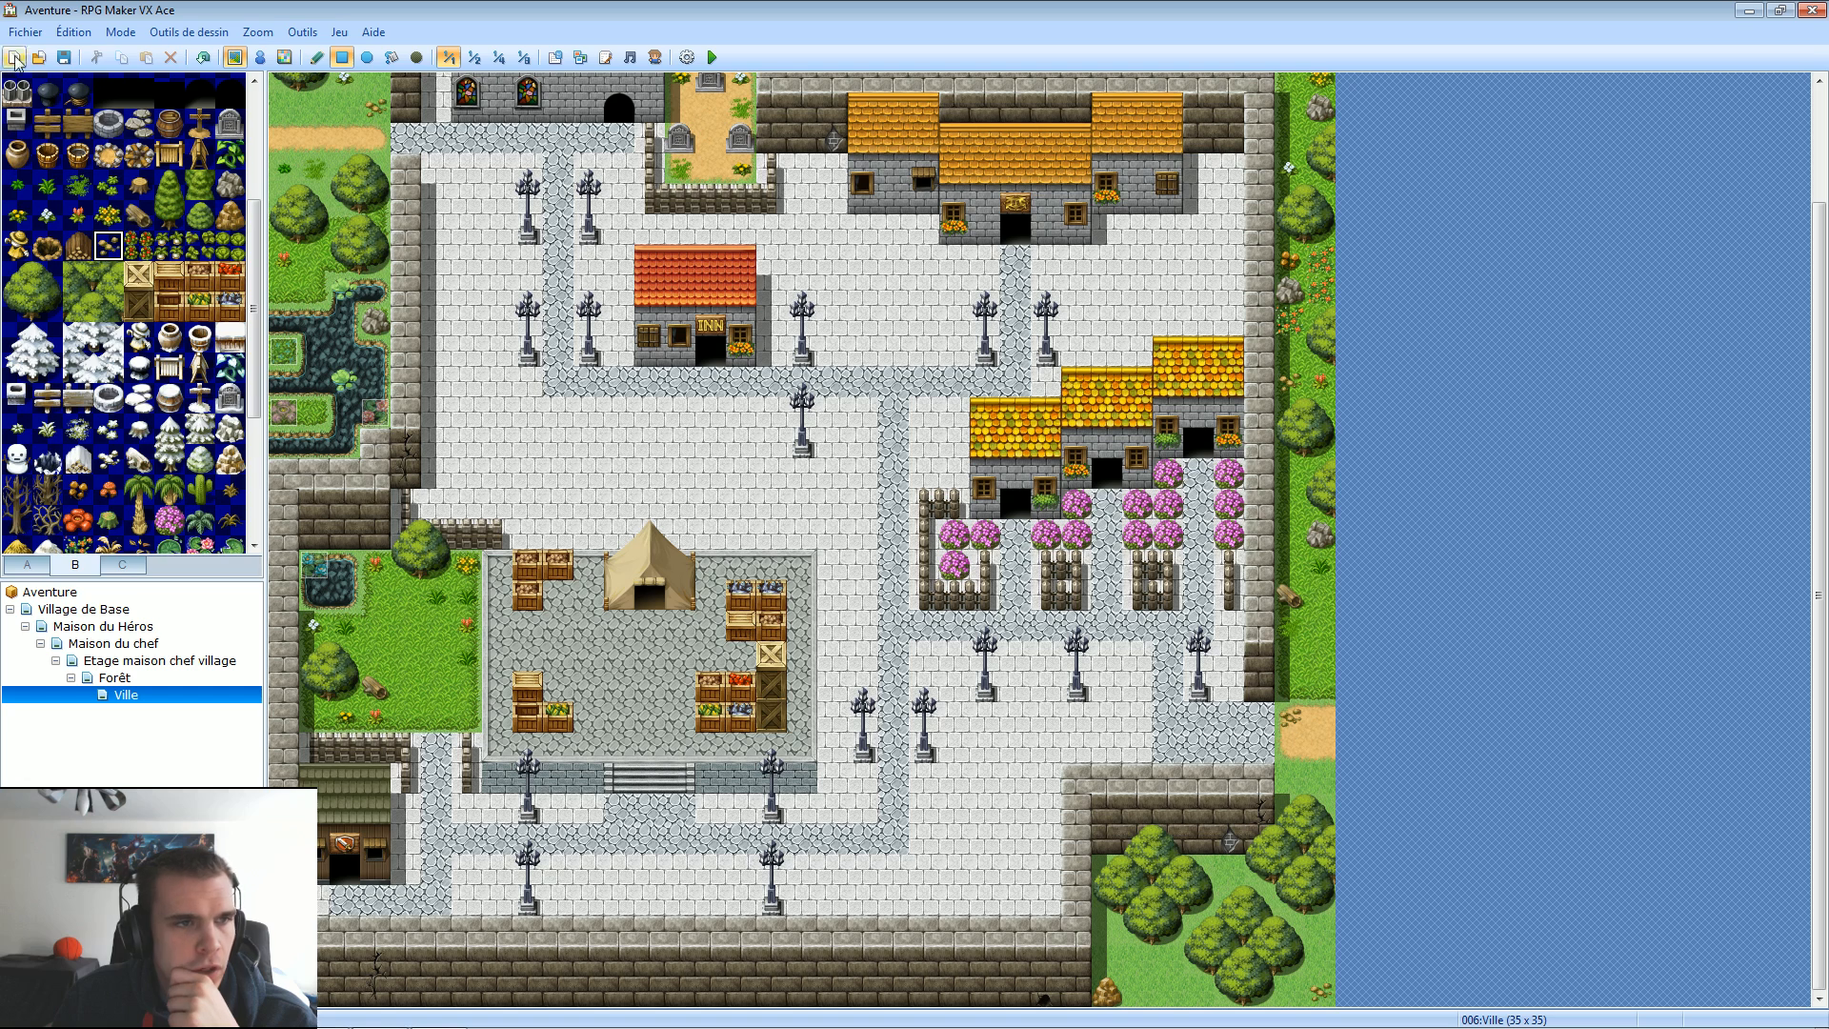
pyautogui.click(78, 184)
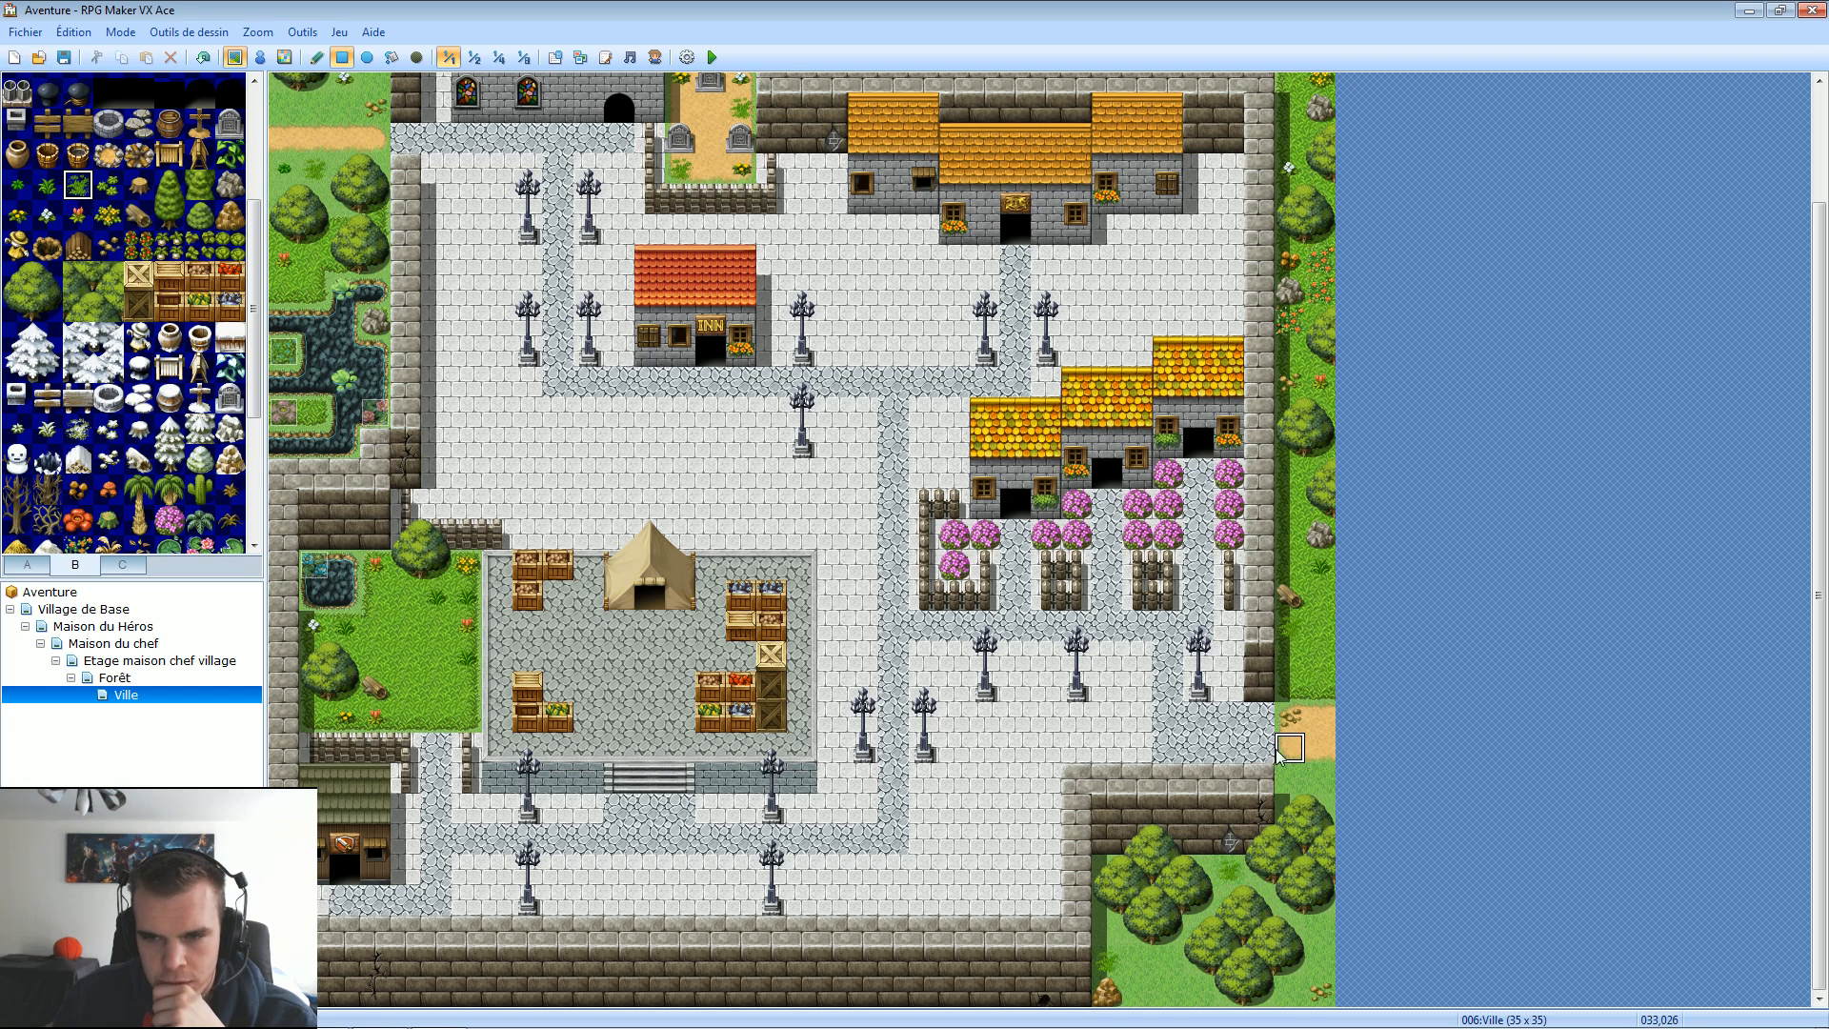
pyautogui.click(17, 215)
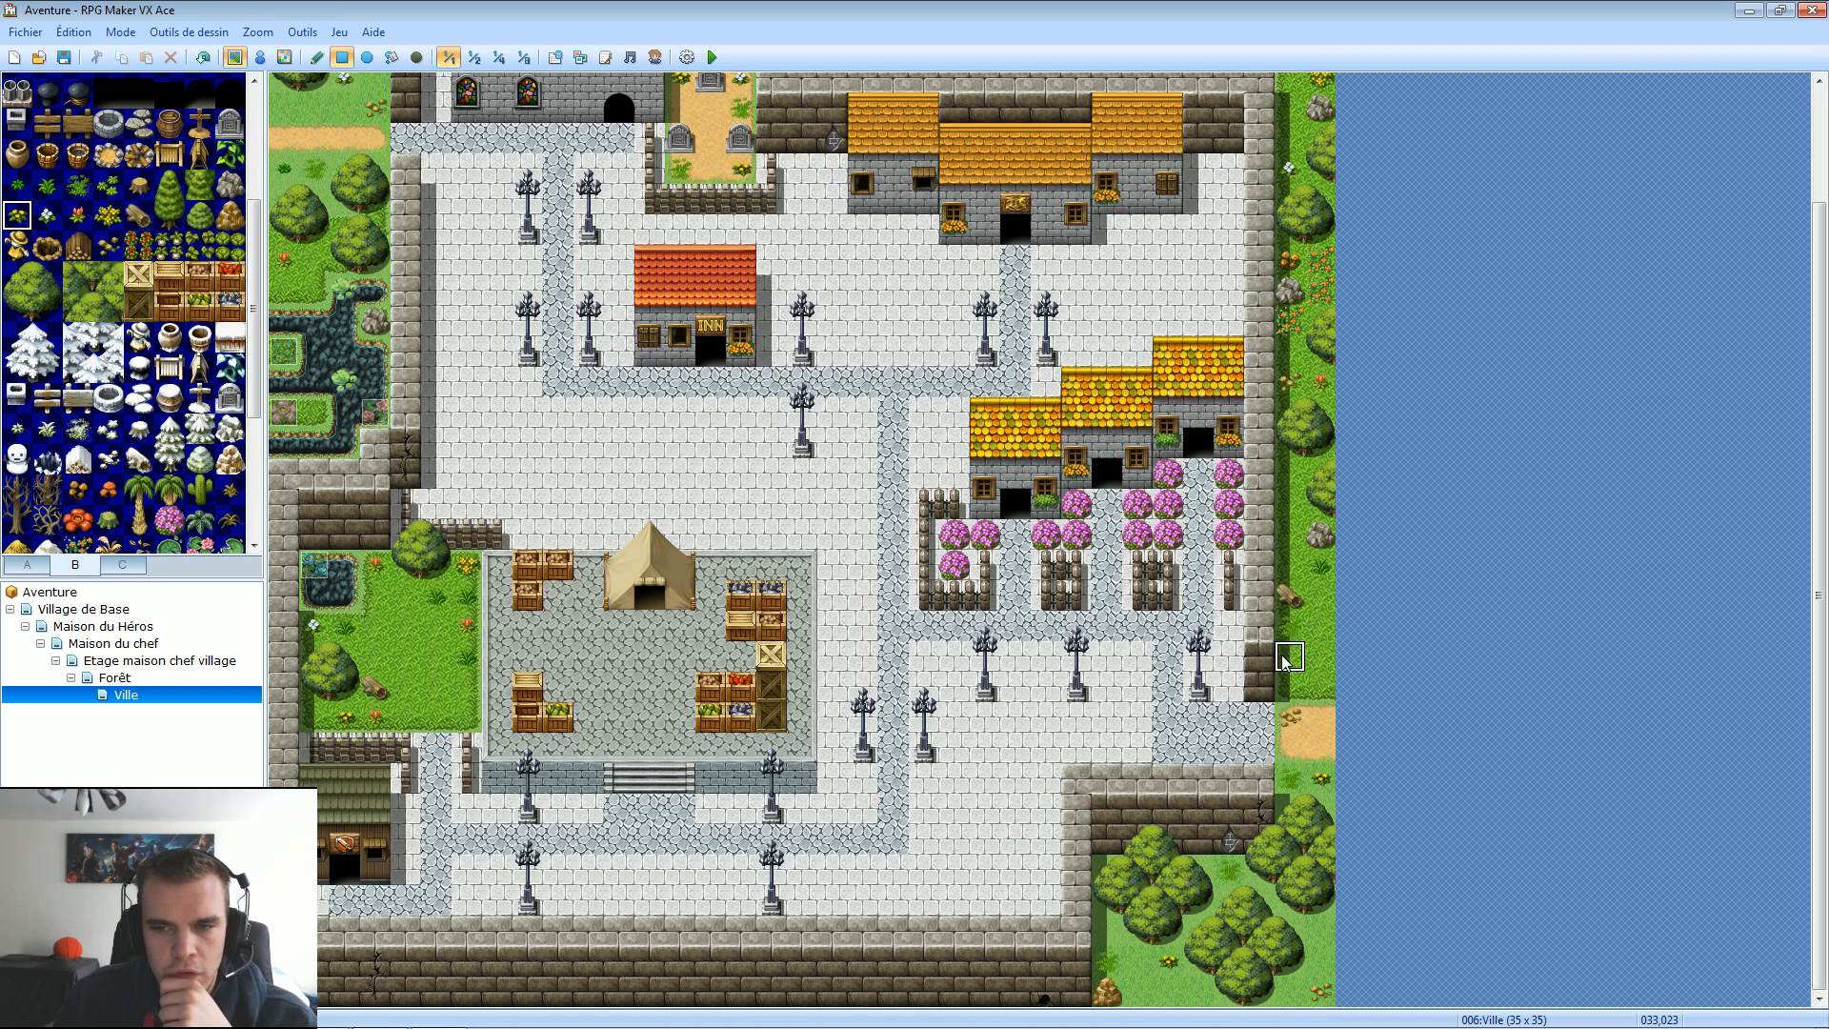
pyautogui.click(80, 213)
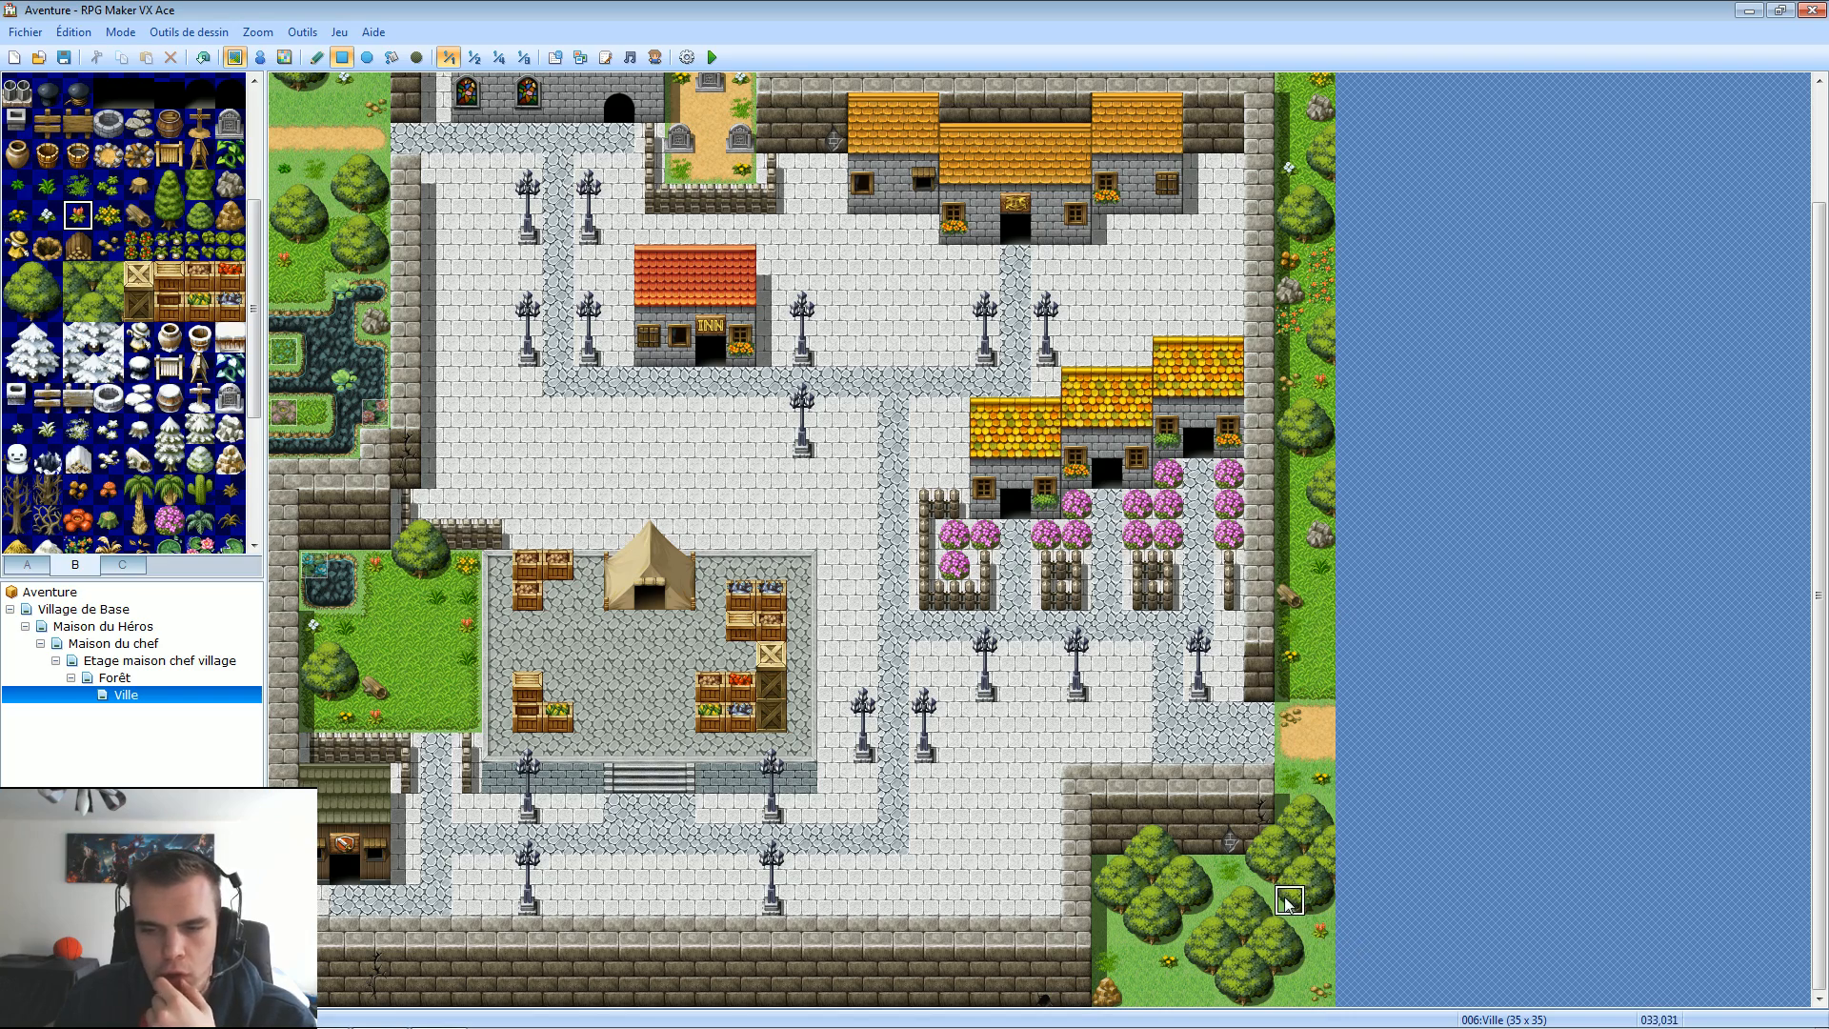
# Place a campfire on the southeast grass, just northeast of the brown rock.
pyautogui.click(138, 157)
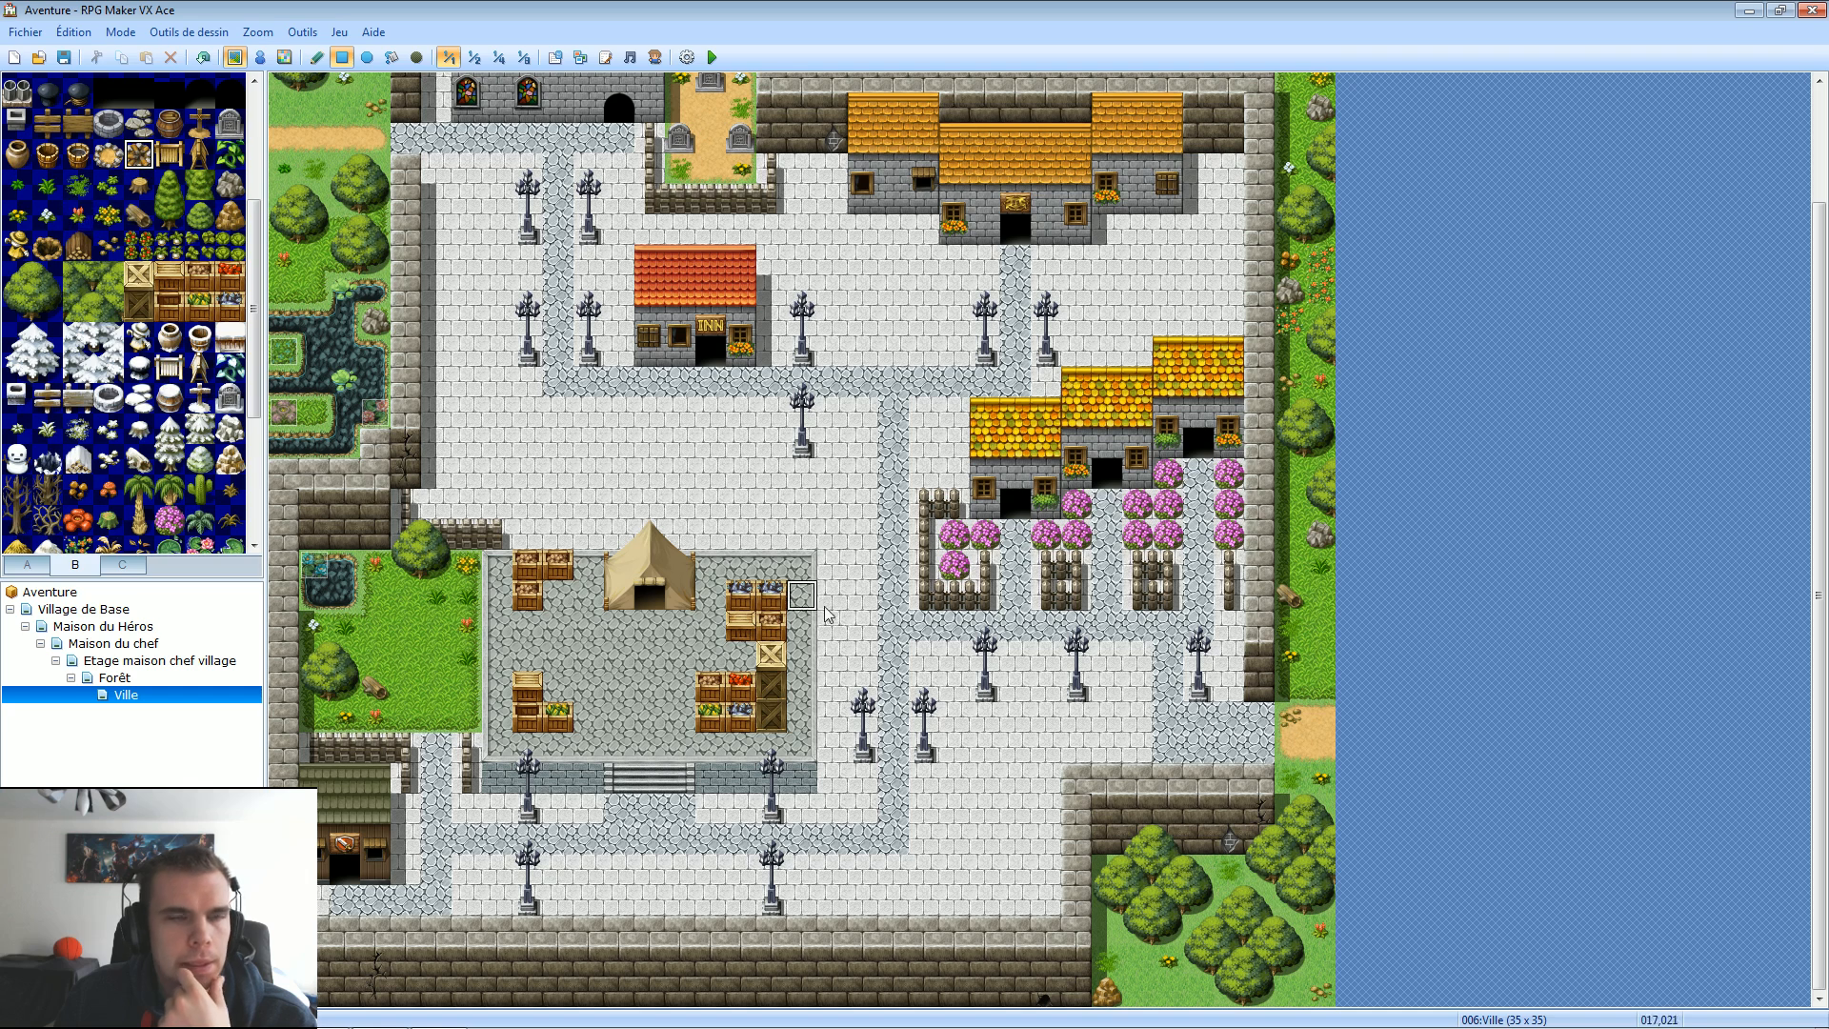
pyautogui.click(1139, 963)
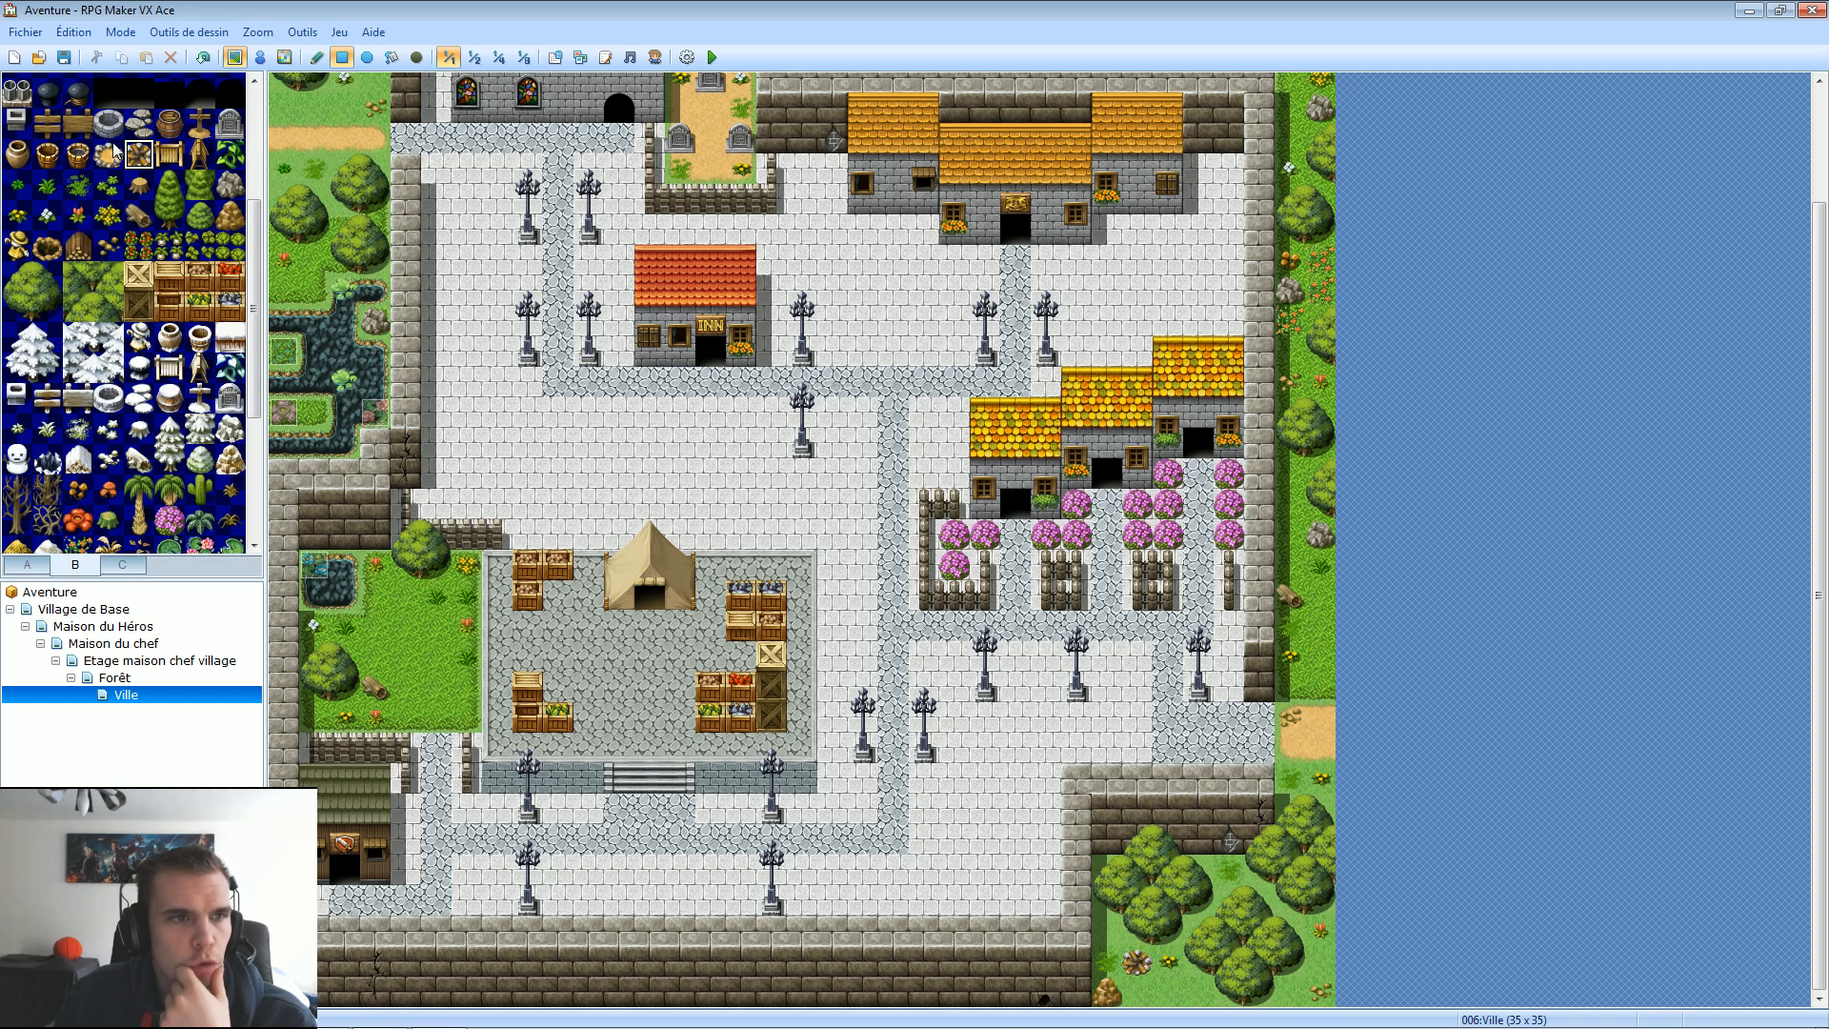
# Place a small green plant and a hollow stump on the grass beside the campfire in the southeast corner.
pyautogui.click(46, 185)
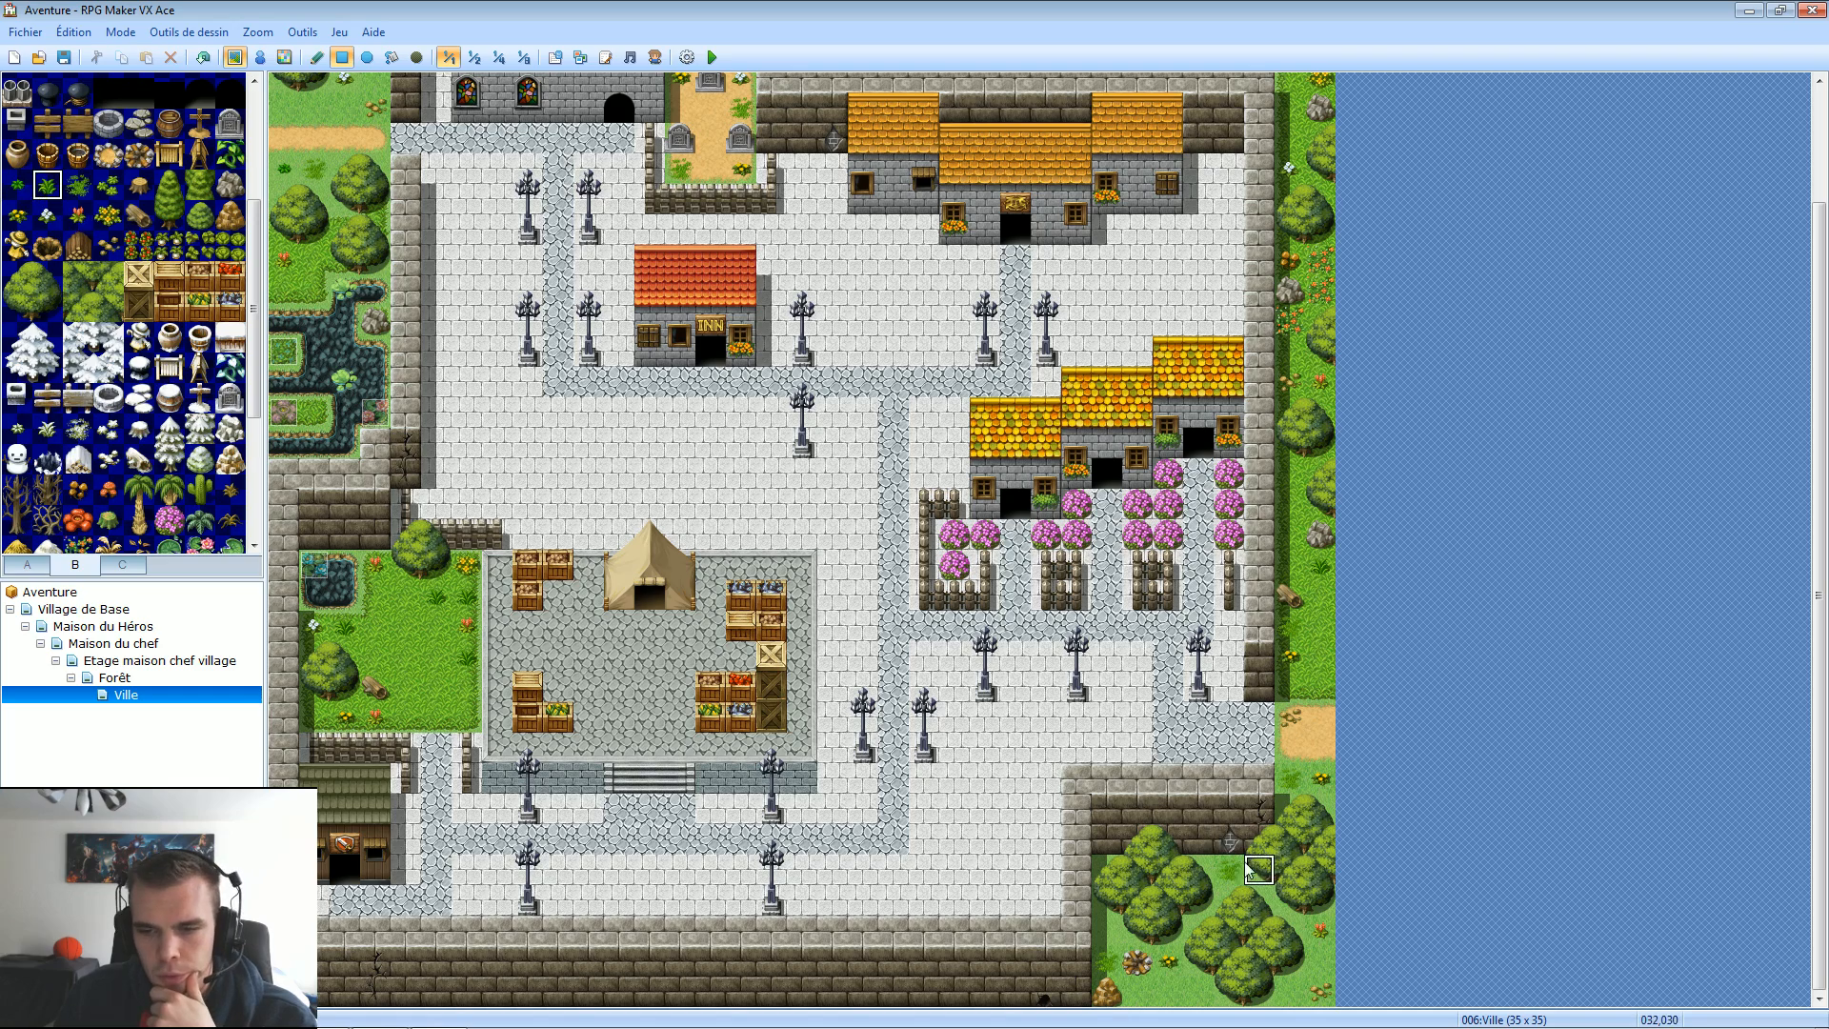
pyautogui.click(1198, 991)
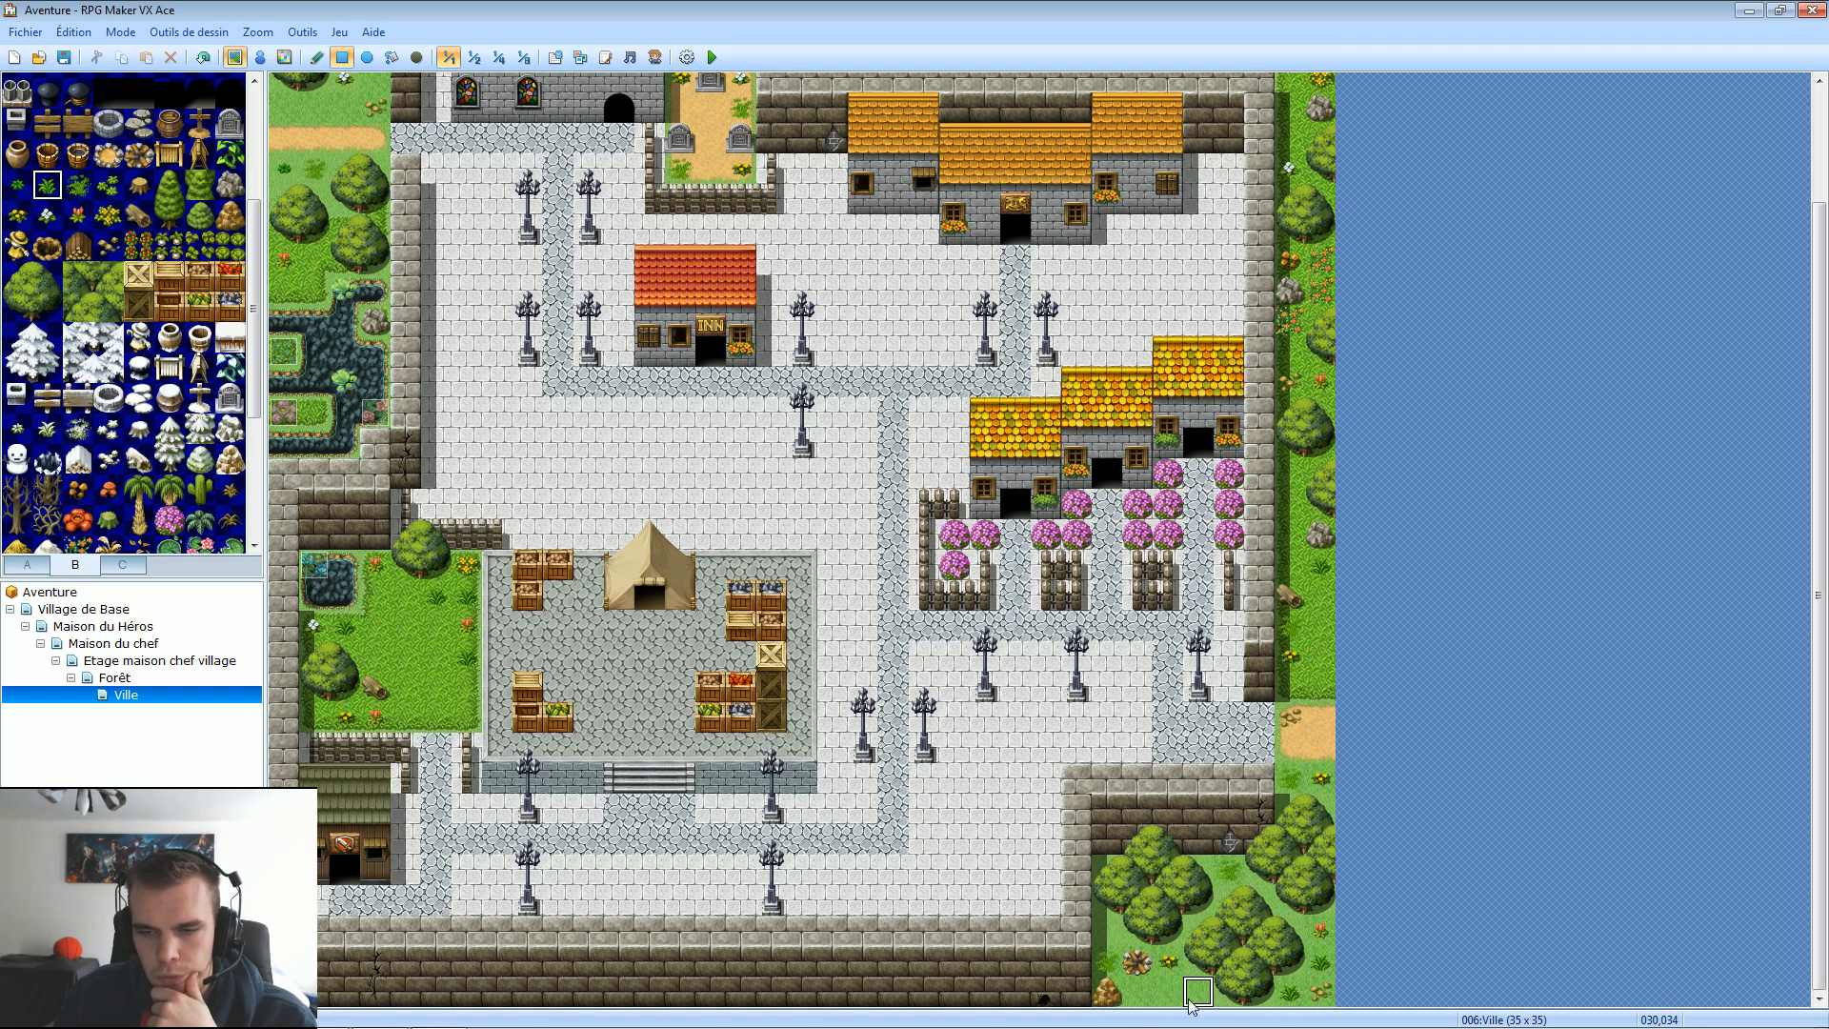
pyautogui.click(16, 215)
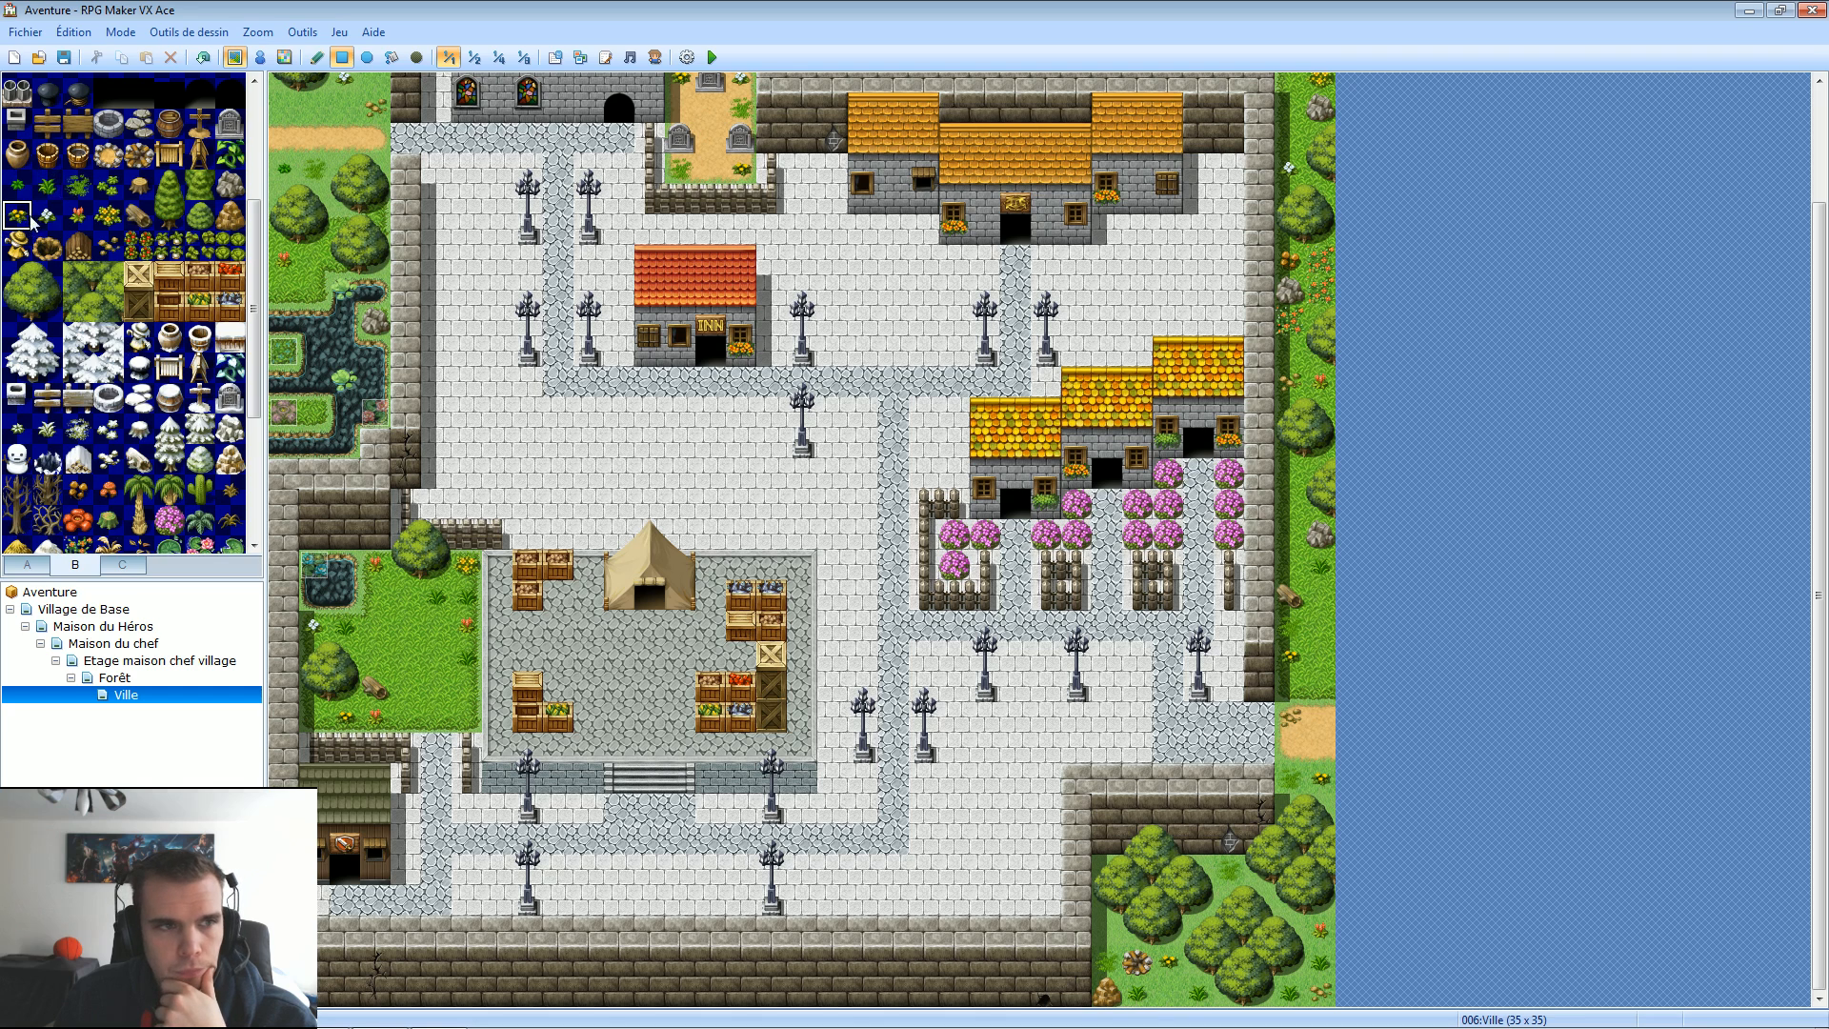
pyautogui.click(46, 246)
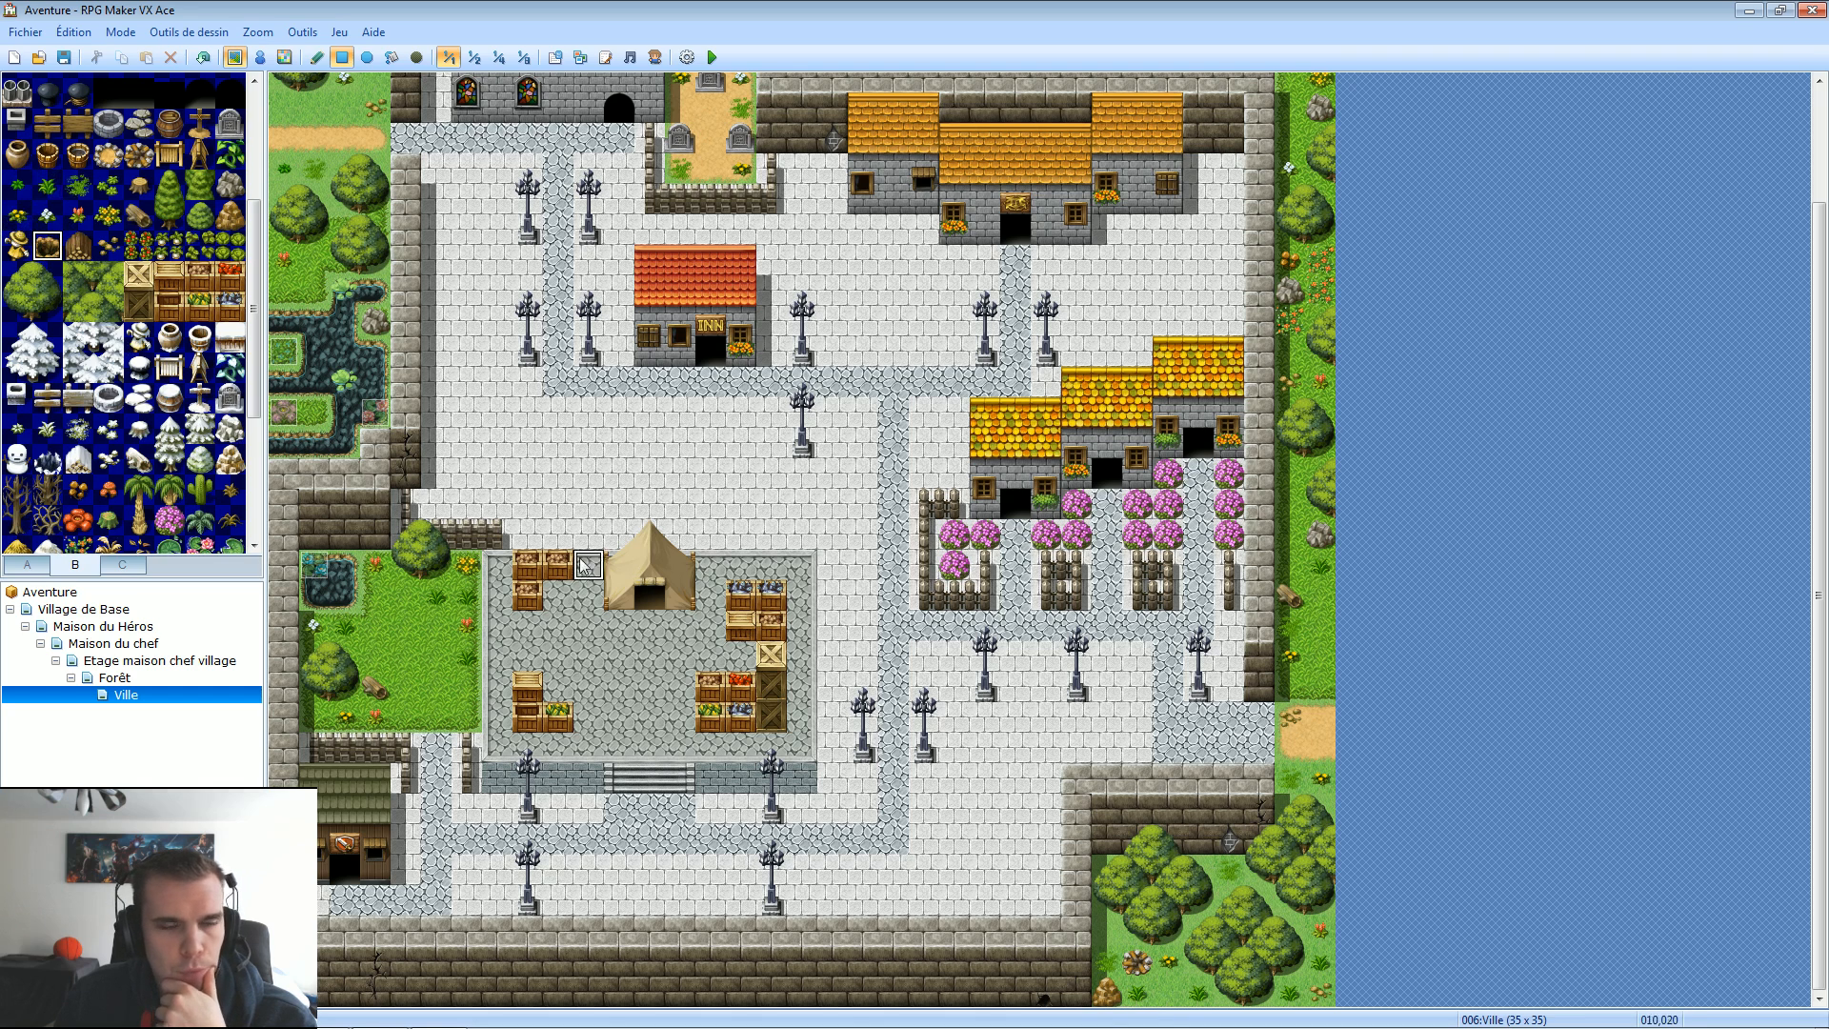
pyautogui.click(1167, 994)
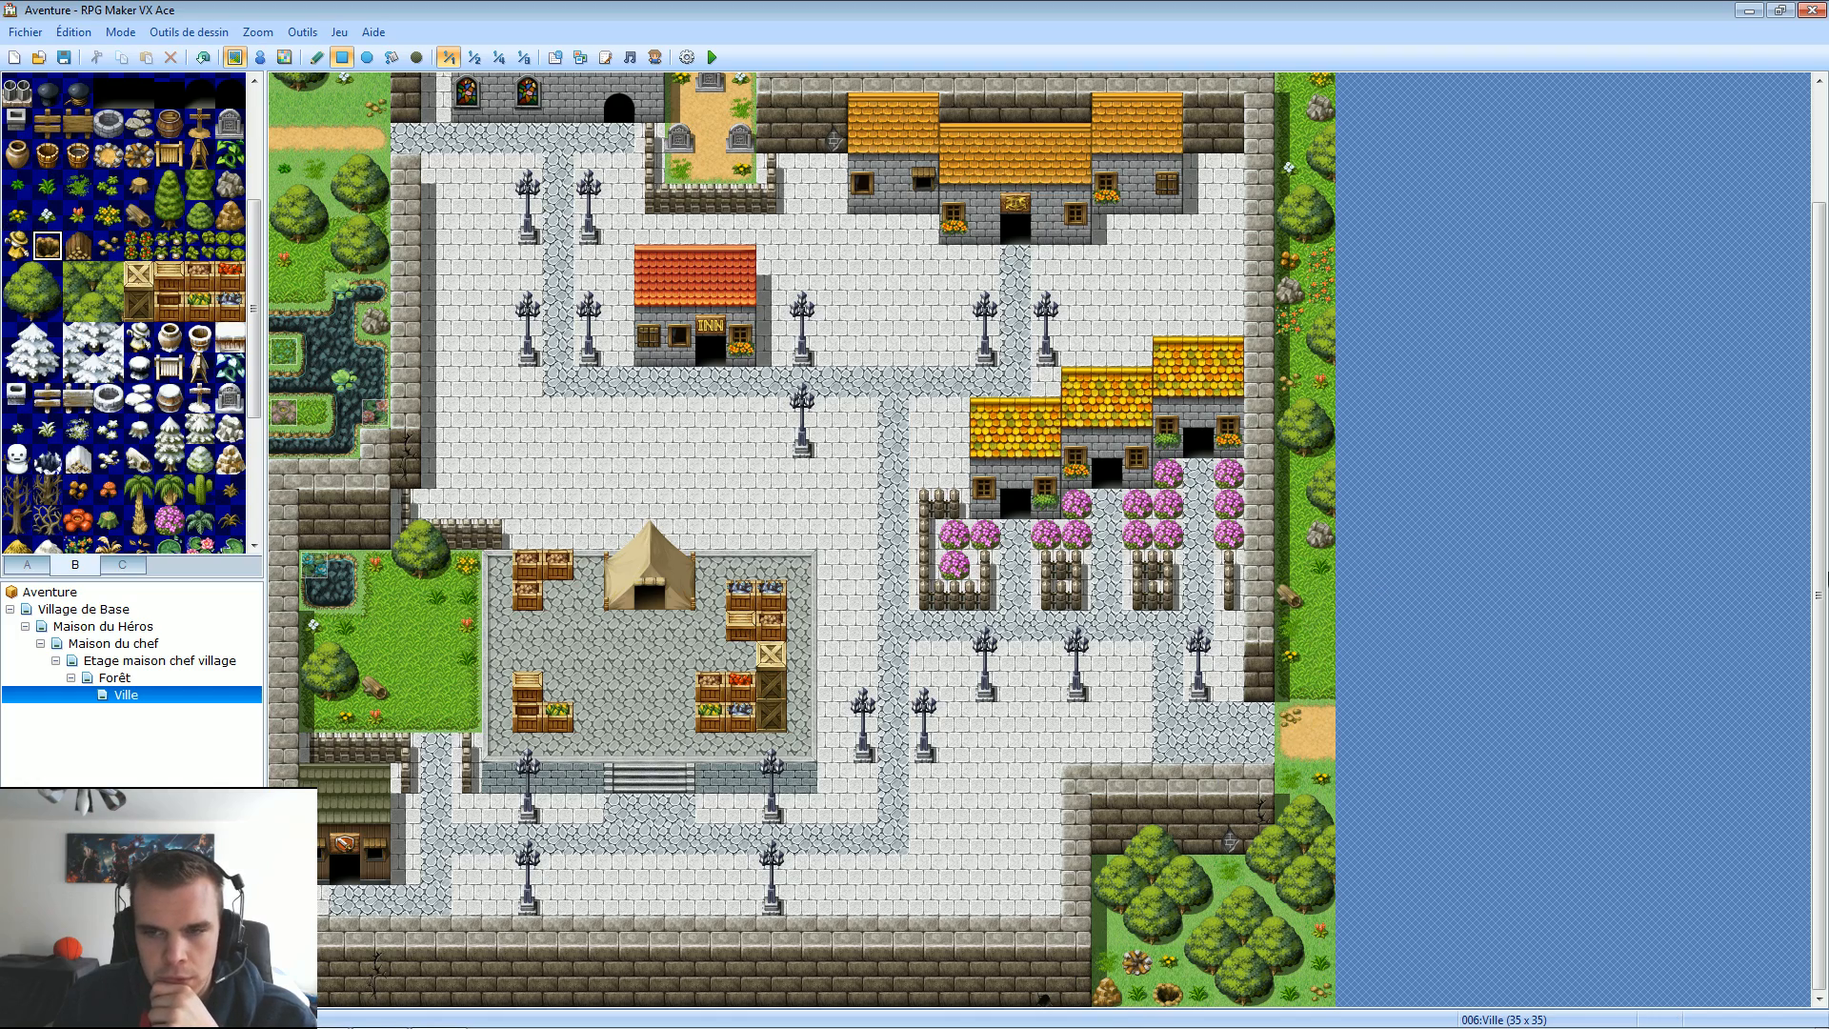
# Place stone chimneys on the red inn roof and on both wings of the large orange-roofed building.
pyautogui.moveTo(1820, 609); pyautogui.dragTo(1820, 483)
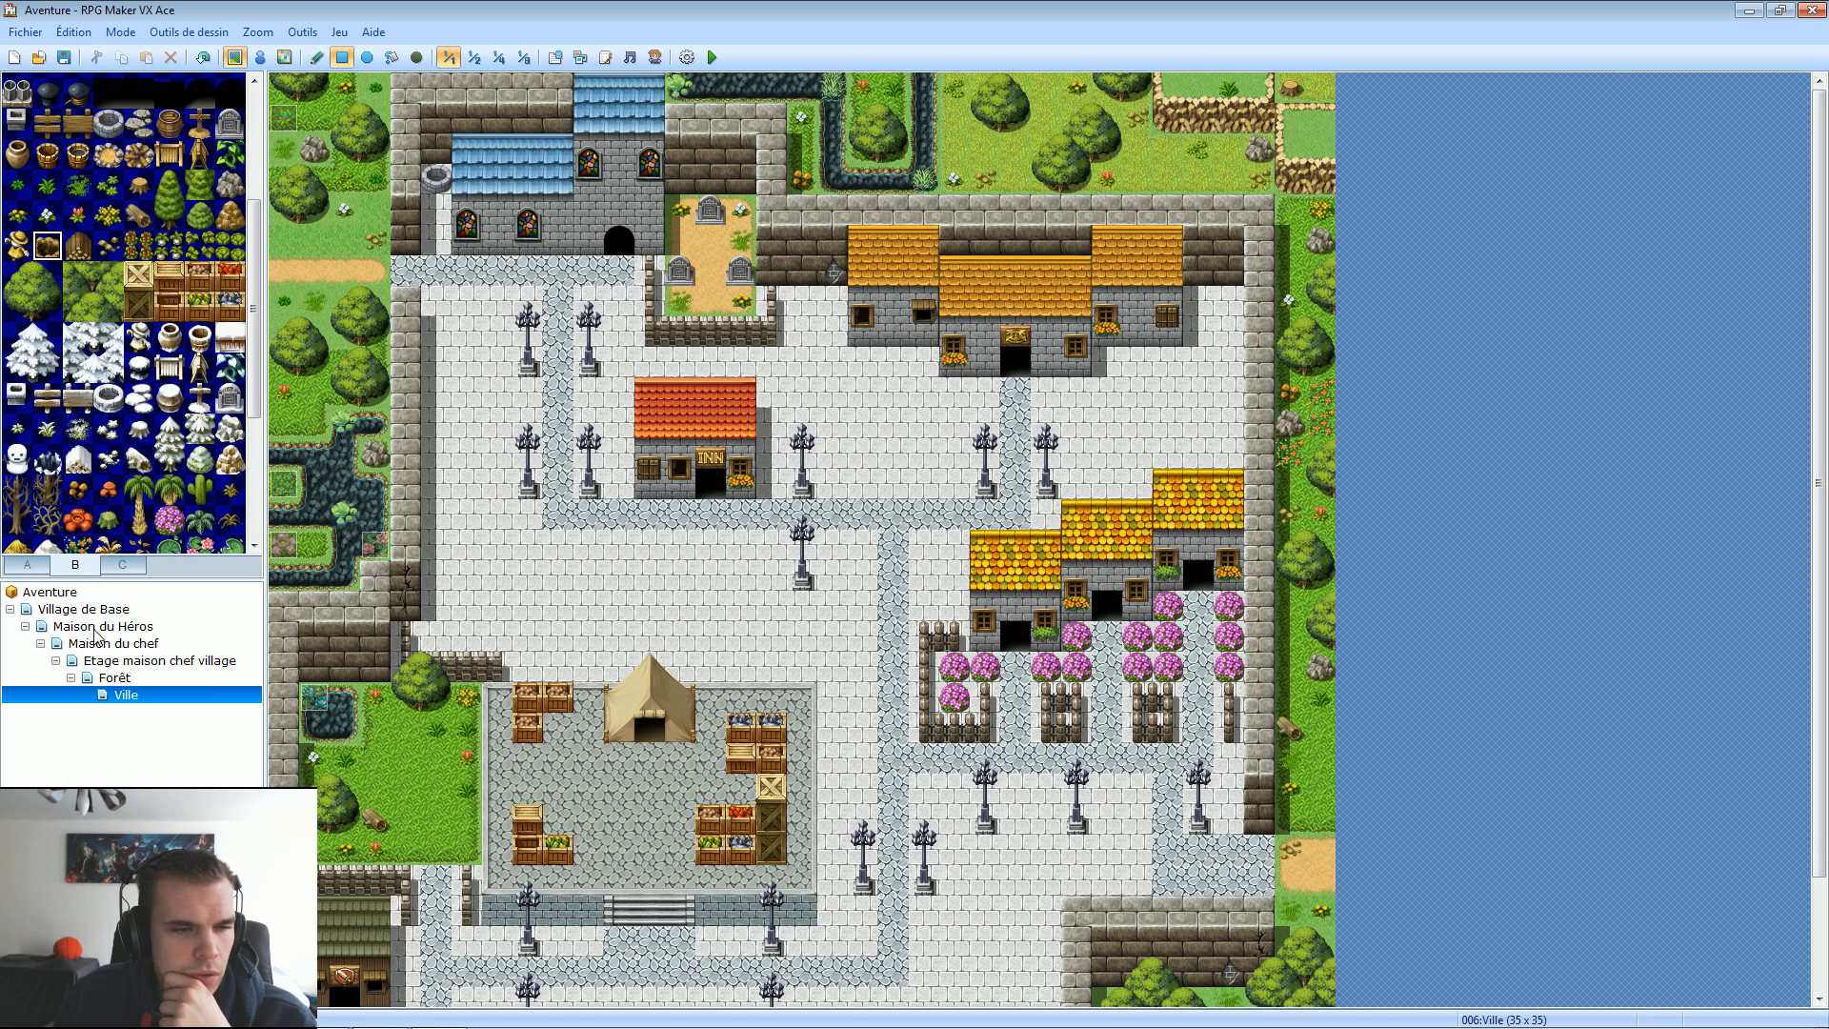
pyautogui.click(259, 57)
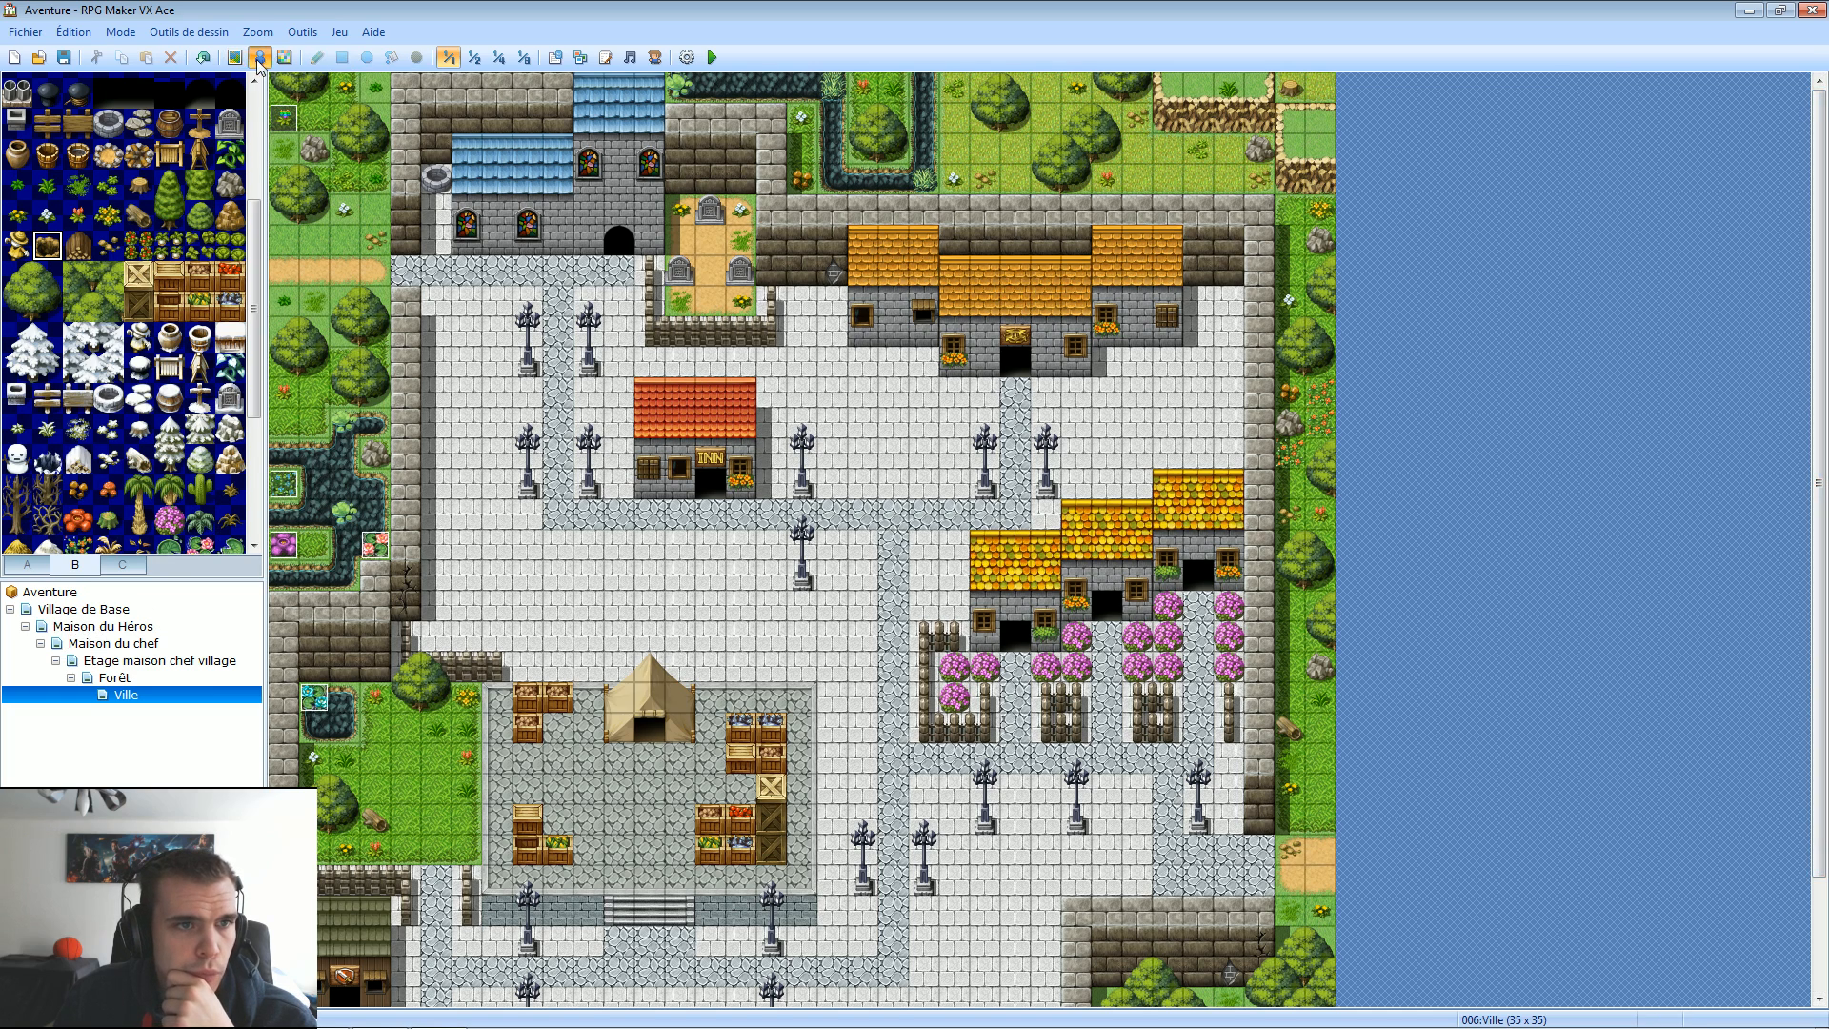
pyautogui.click(239, 57)
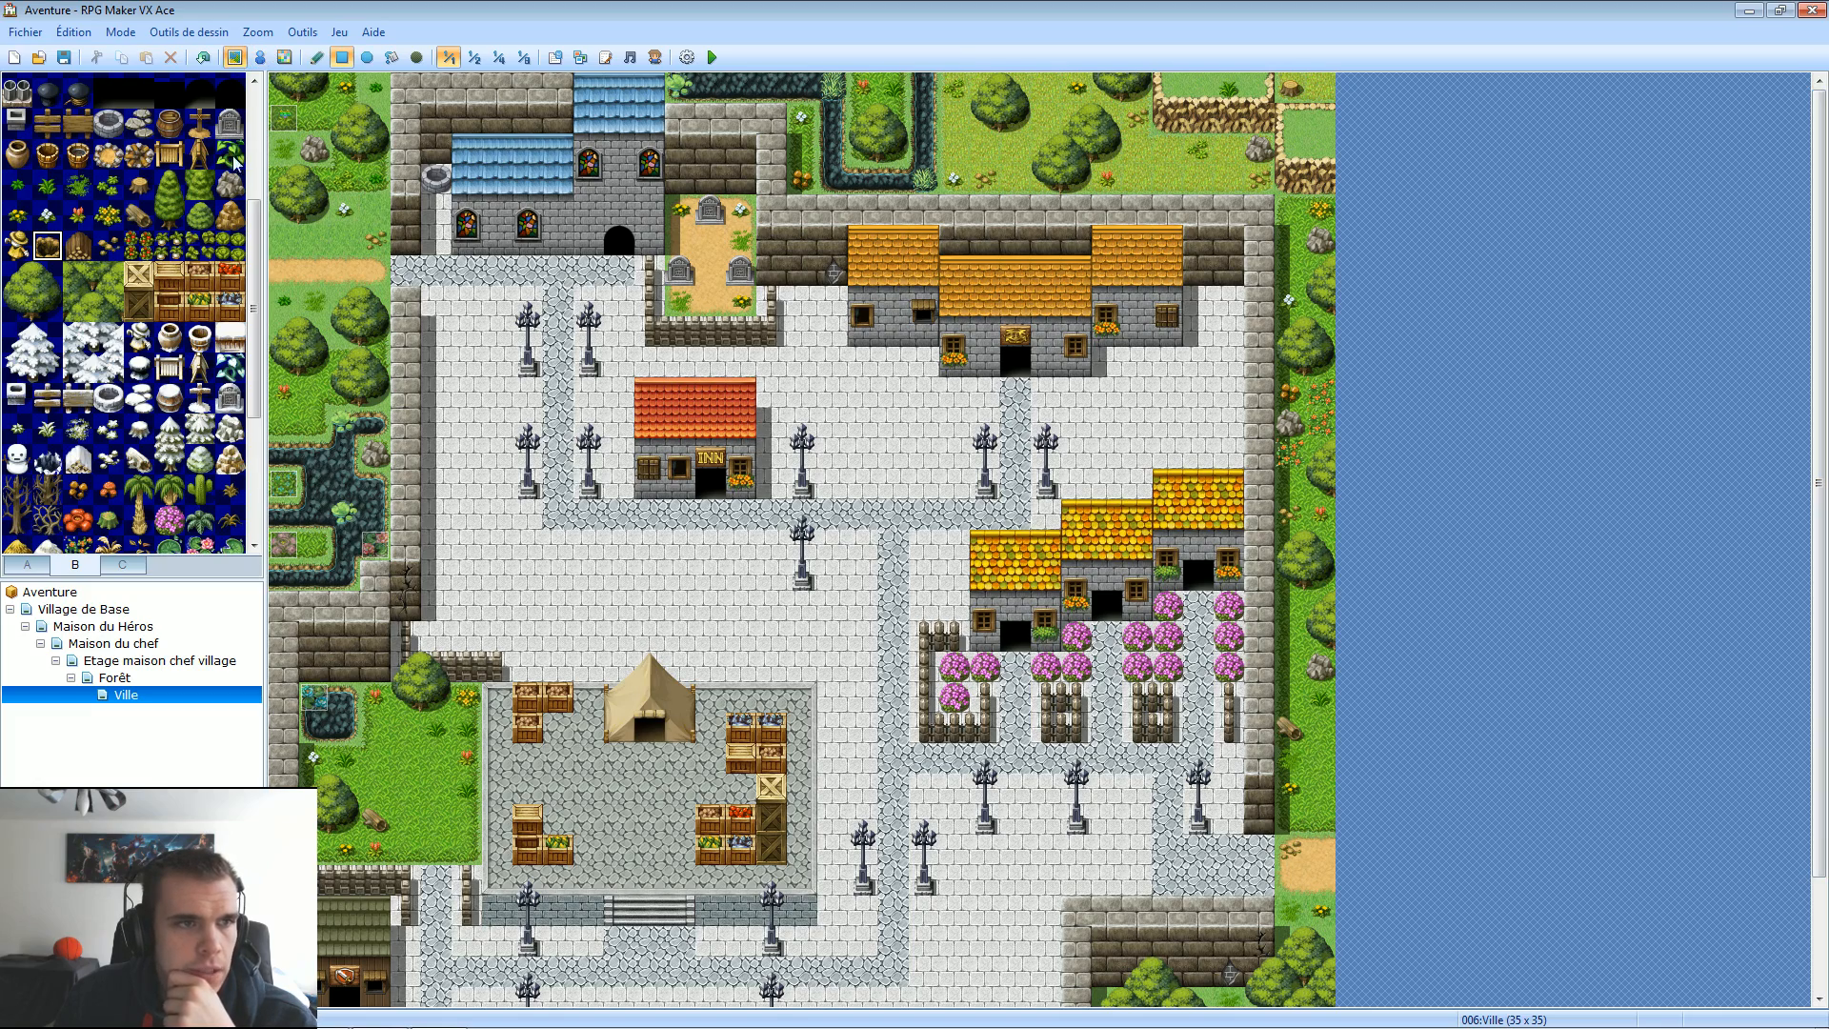
pyautogui.scroll(2, 9, 343)
pyautogui.click(16, 322)
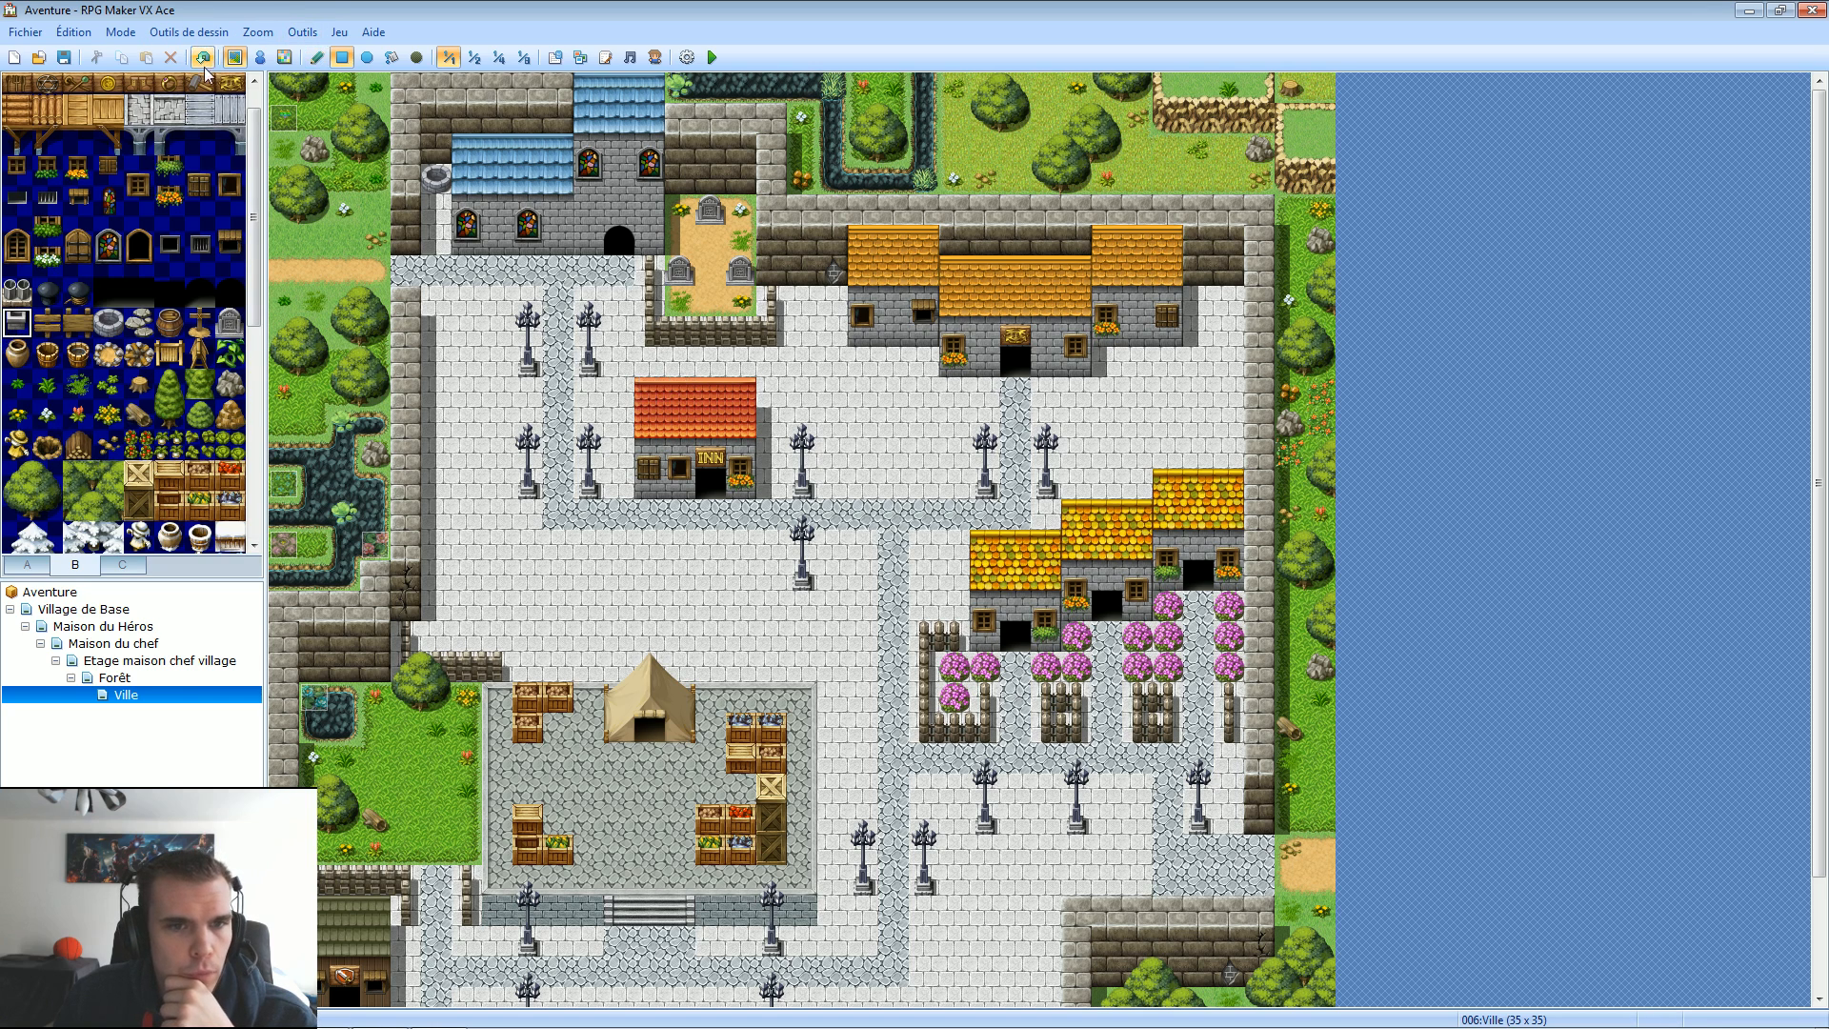
pyautogui.click(647, 391)
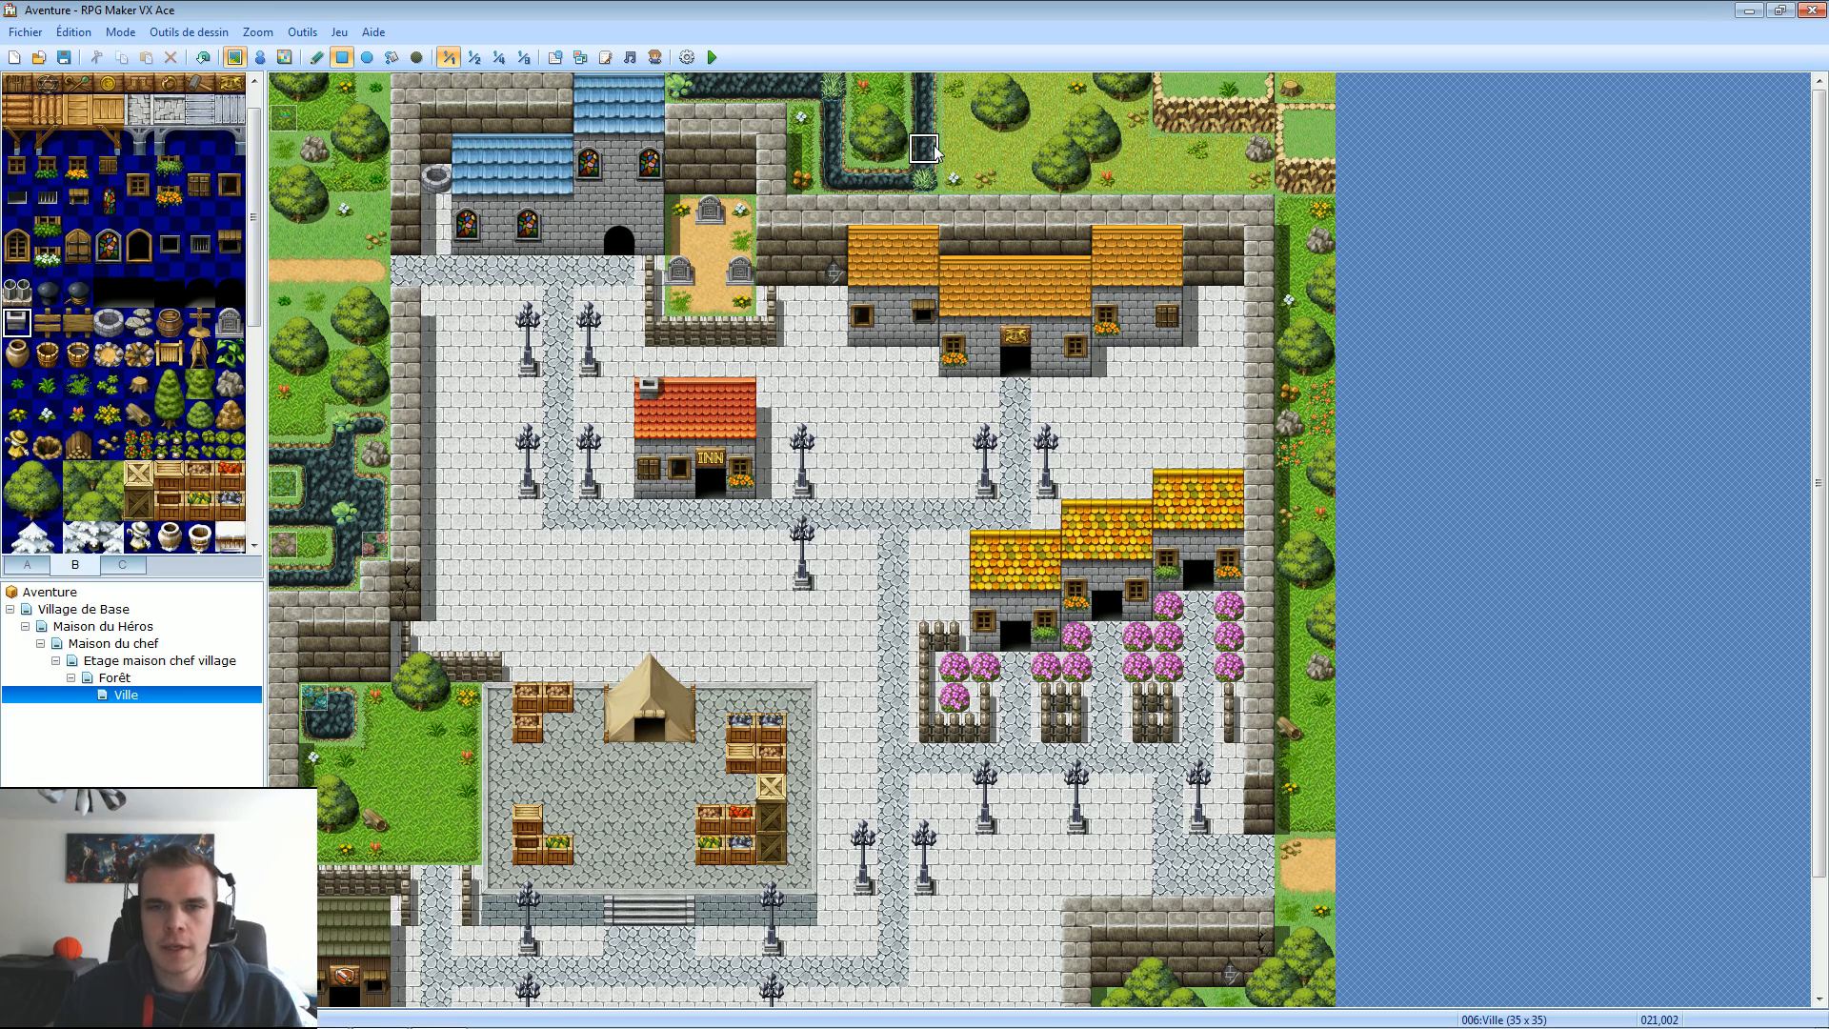
pyautogui.click(921, 243)
pyautogui.click(1136, 243)
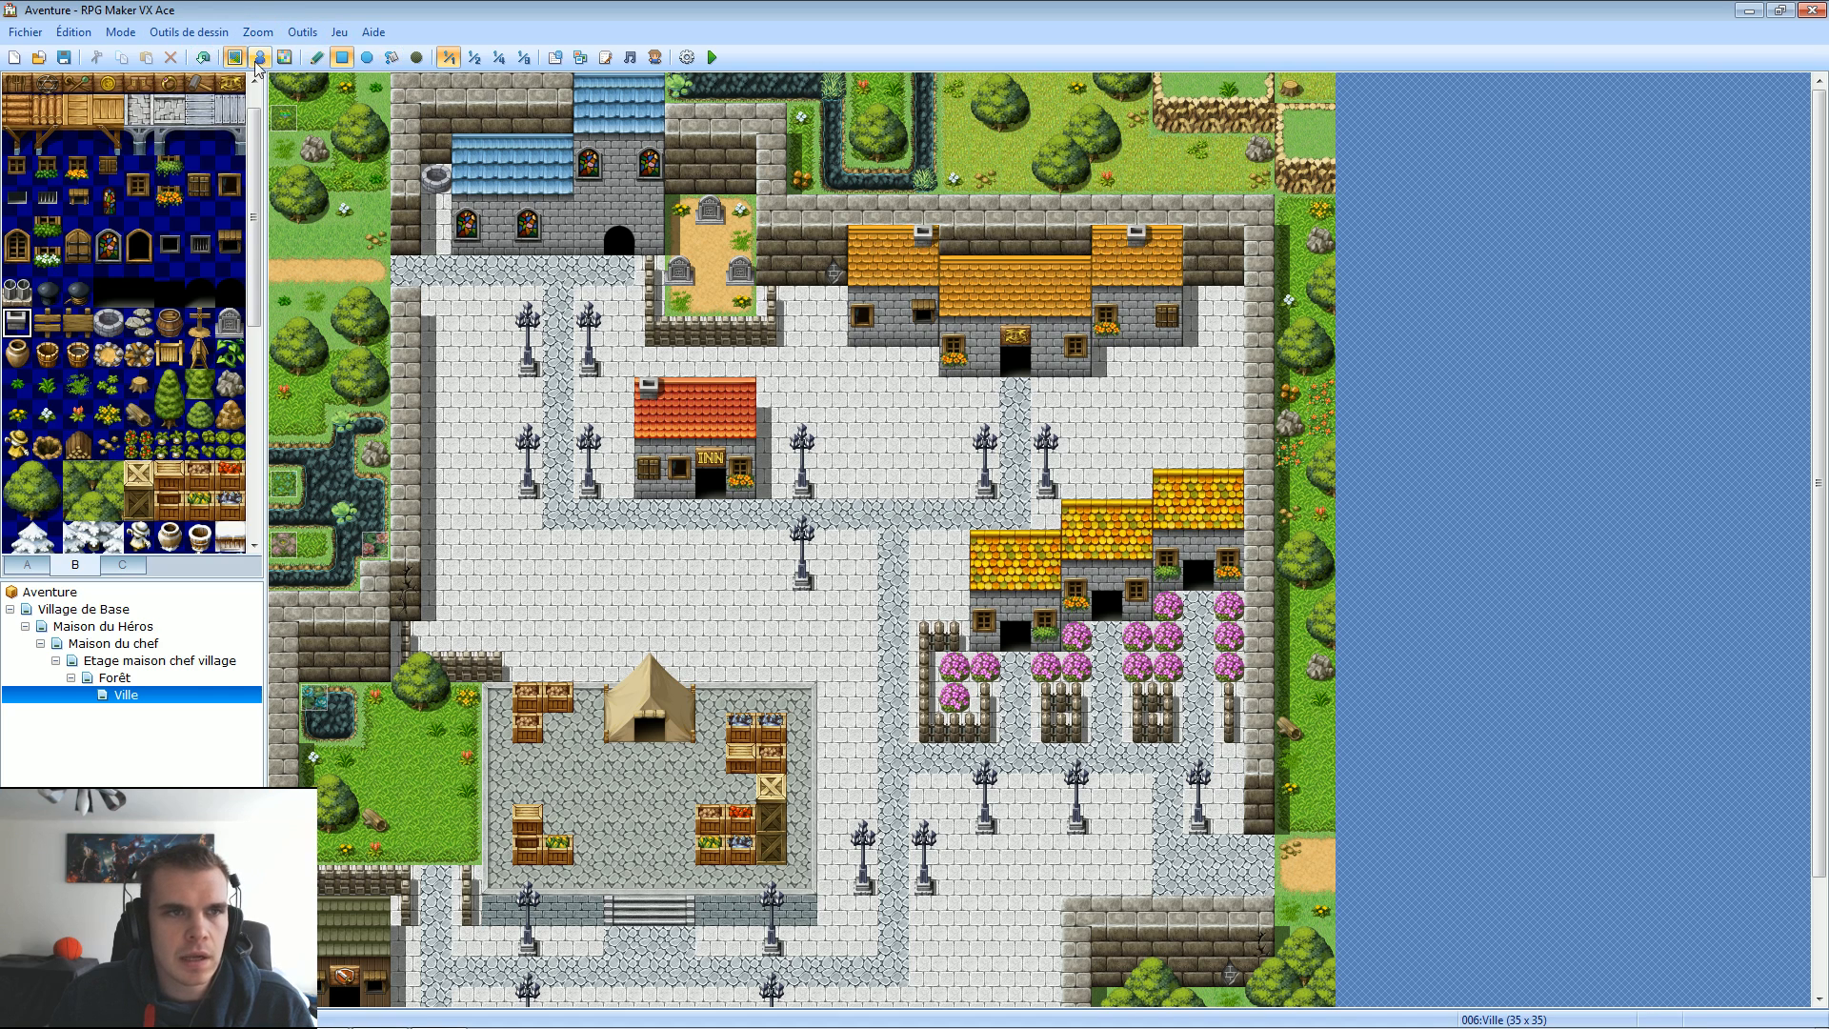
pyautogui.click(1106, 240)
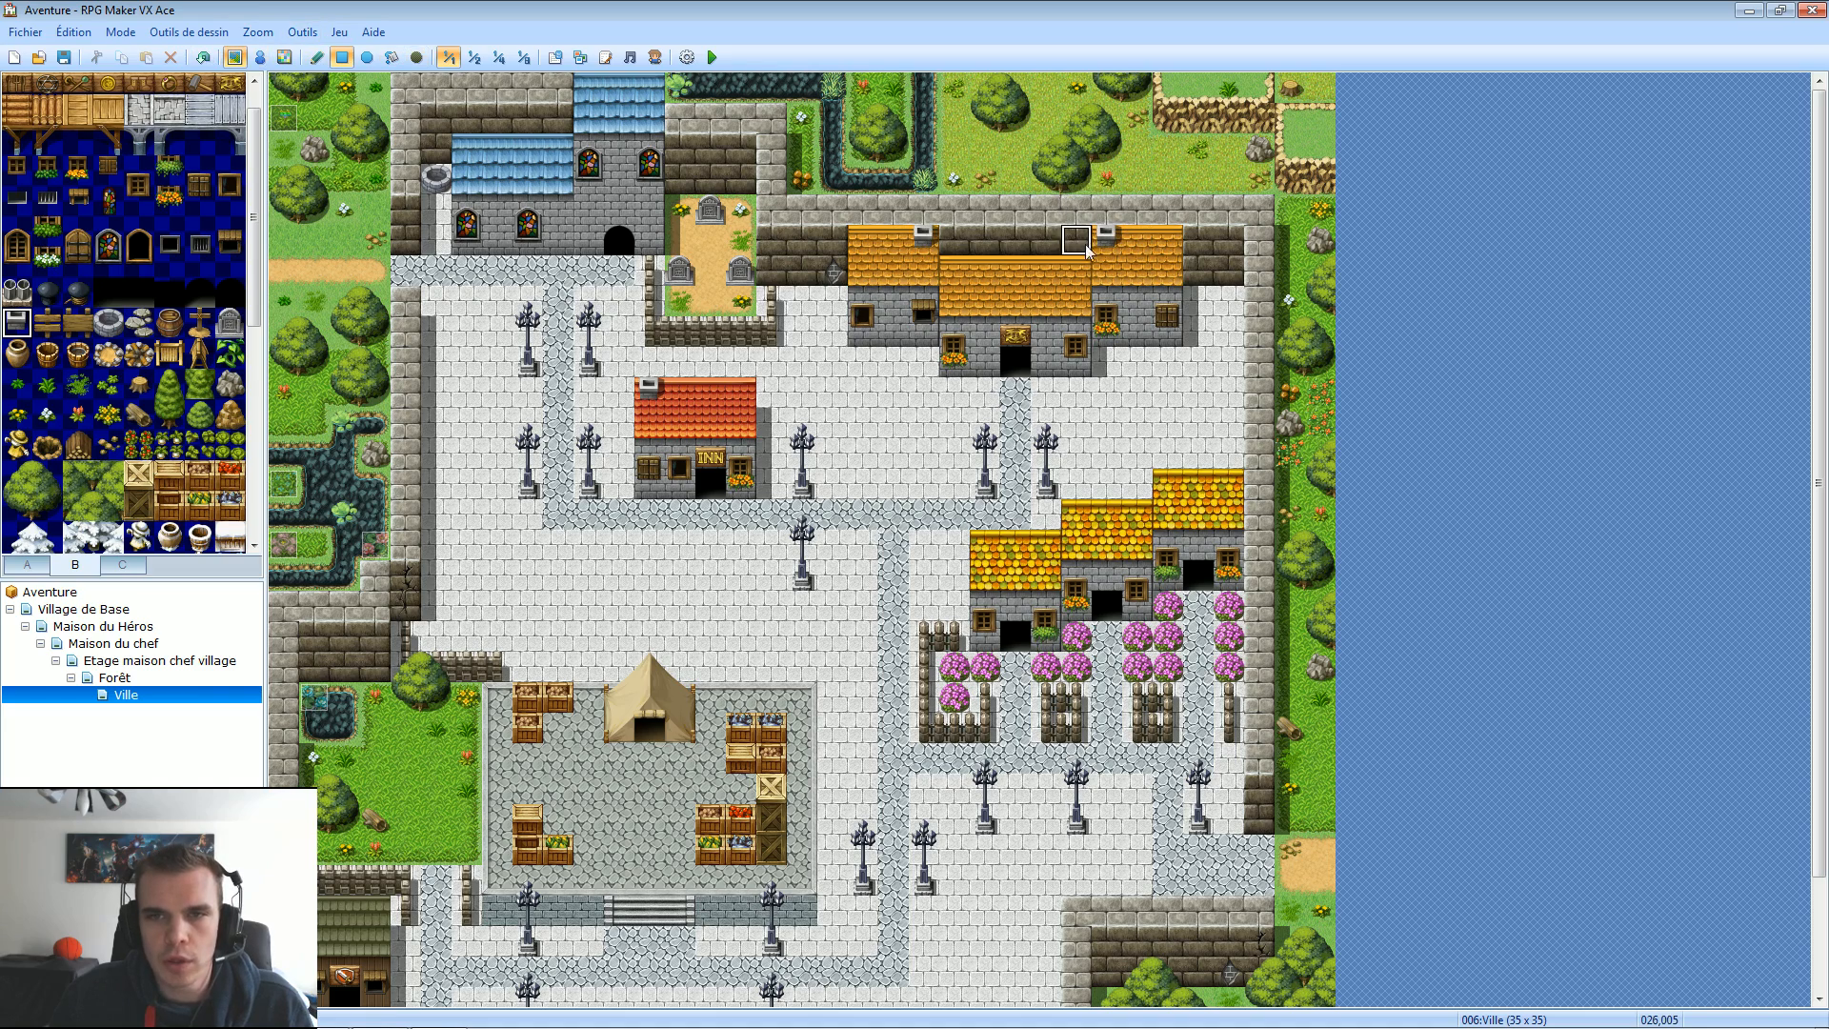
# Add a stone chimney to each of the three yellow-roofed houses and to the green-roofed shop in the southwest.
pyautogui.click(1229, 482)
pyautogui.click(1136, 510)
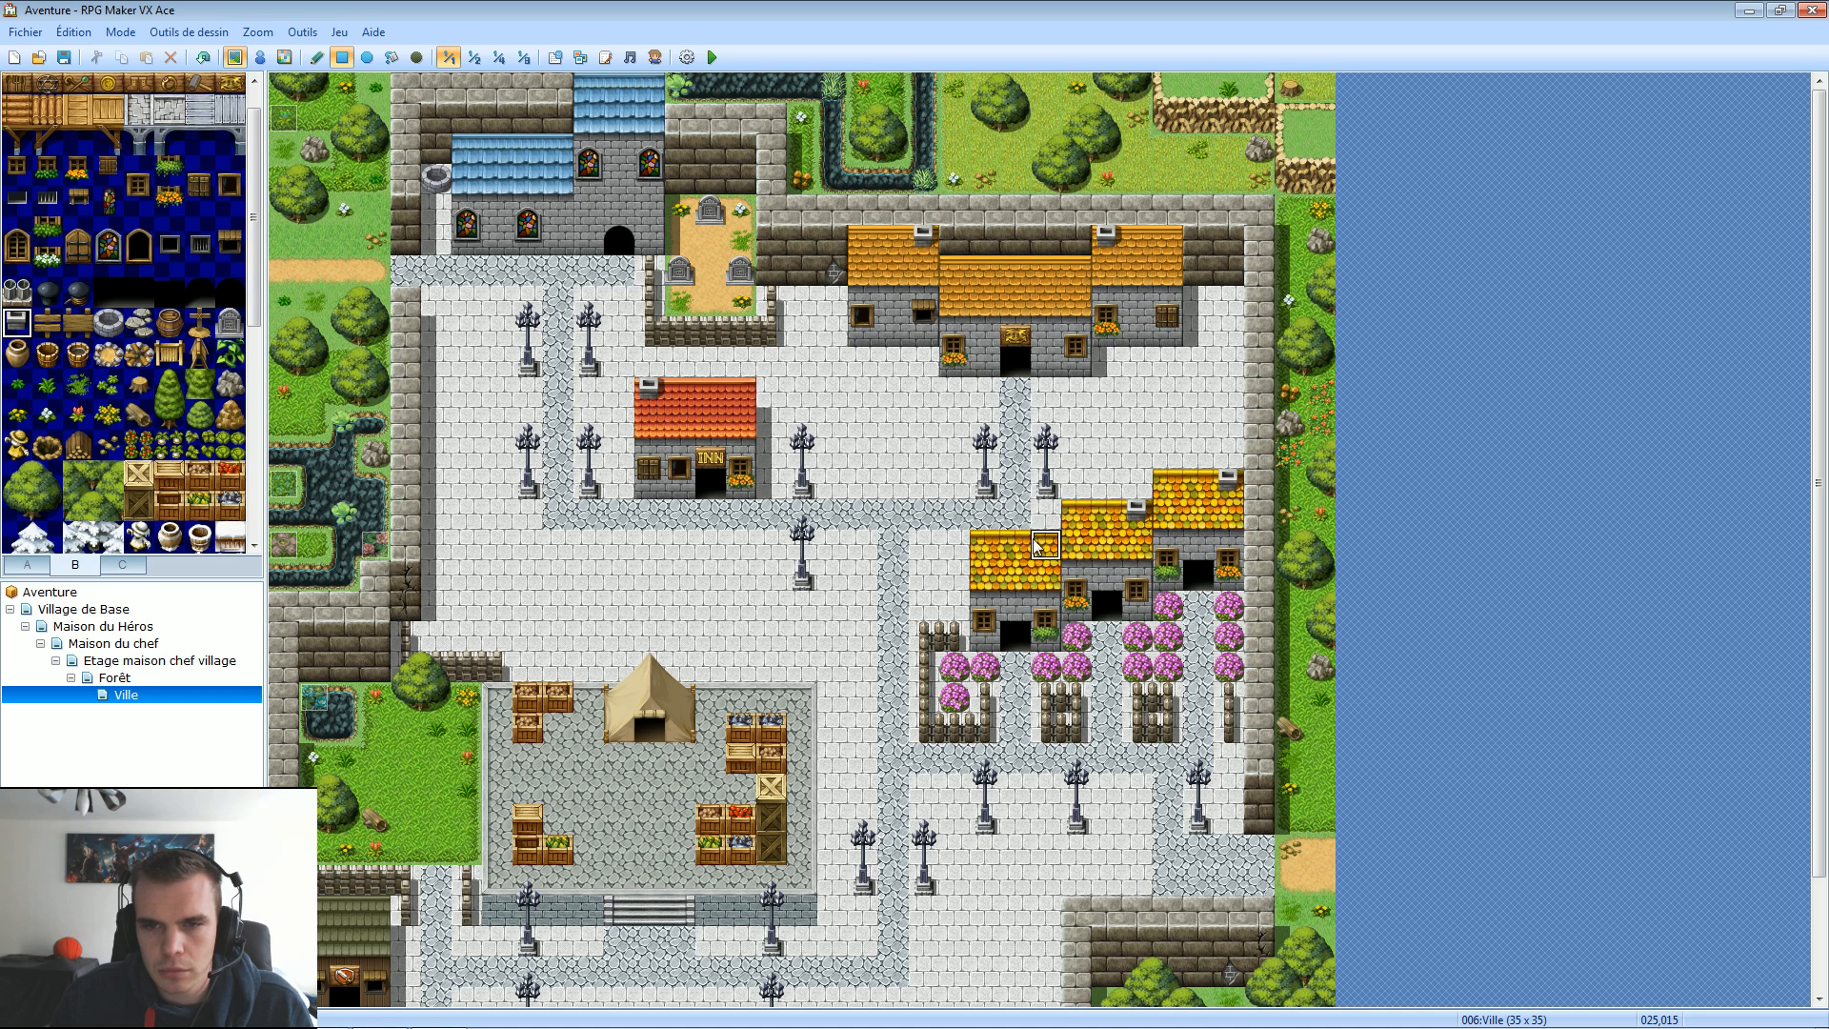
pyautogui.click(984, 545)
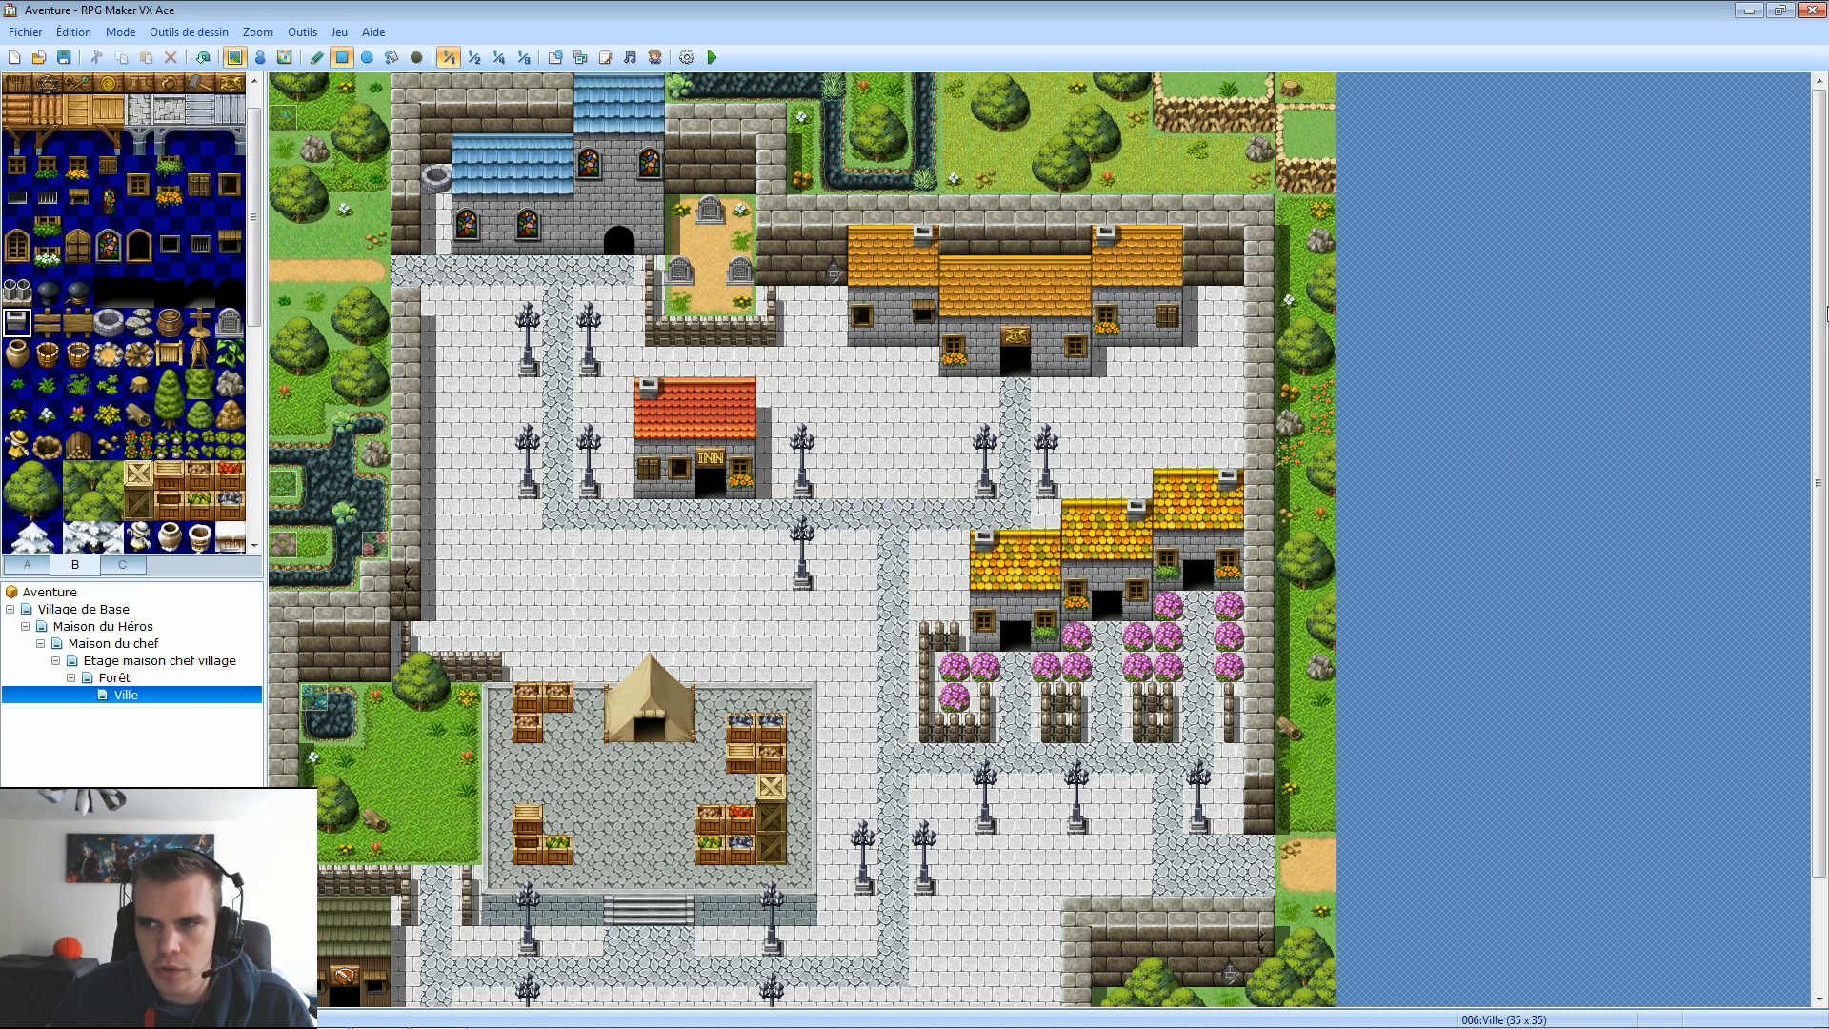
pyautogui.scroll(-3, 1800, 429)
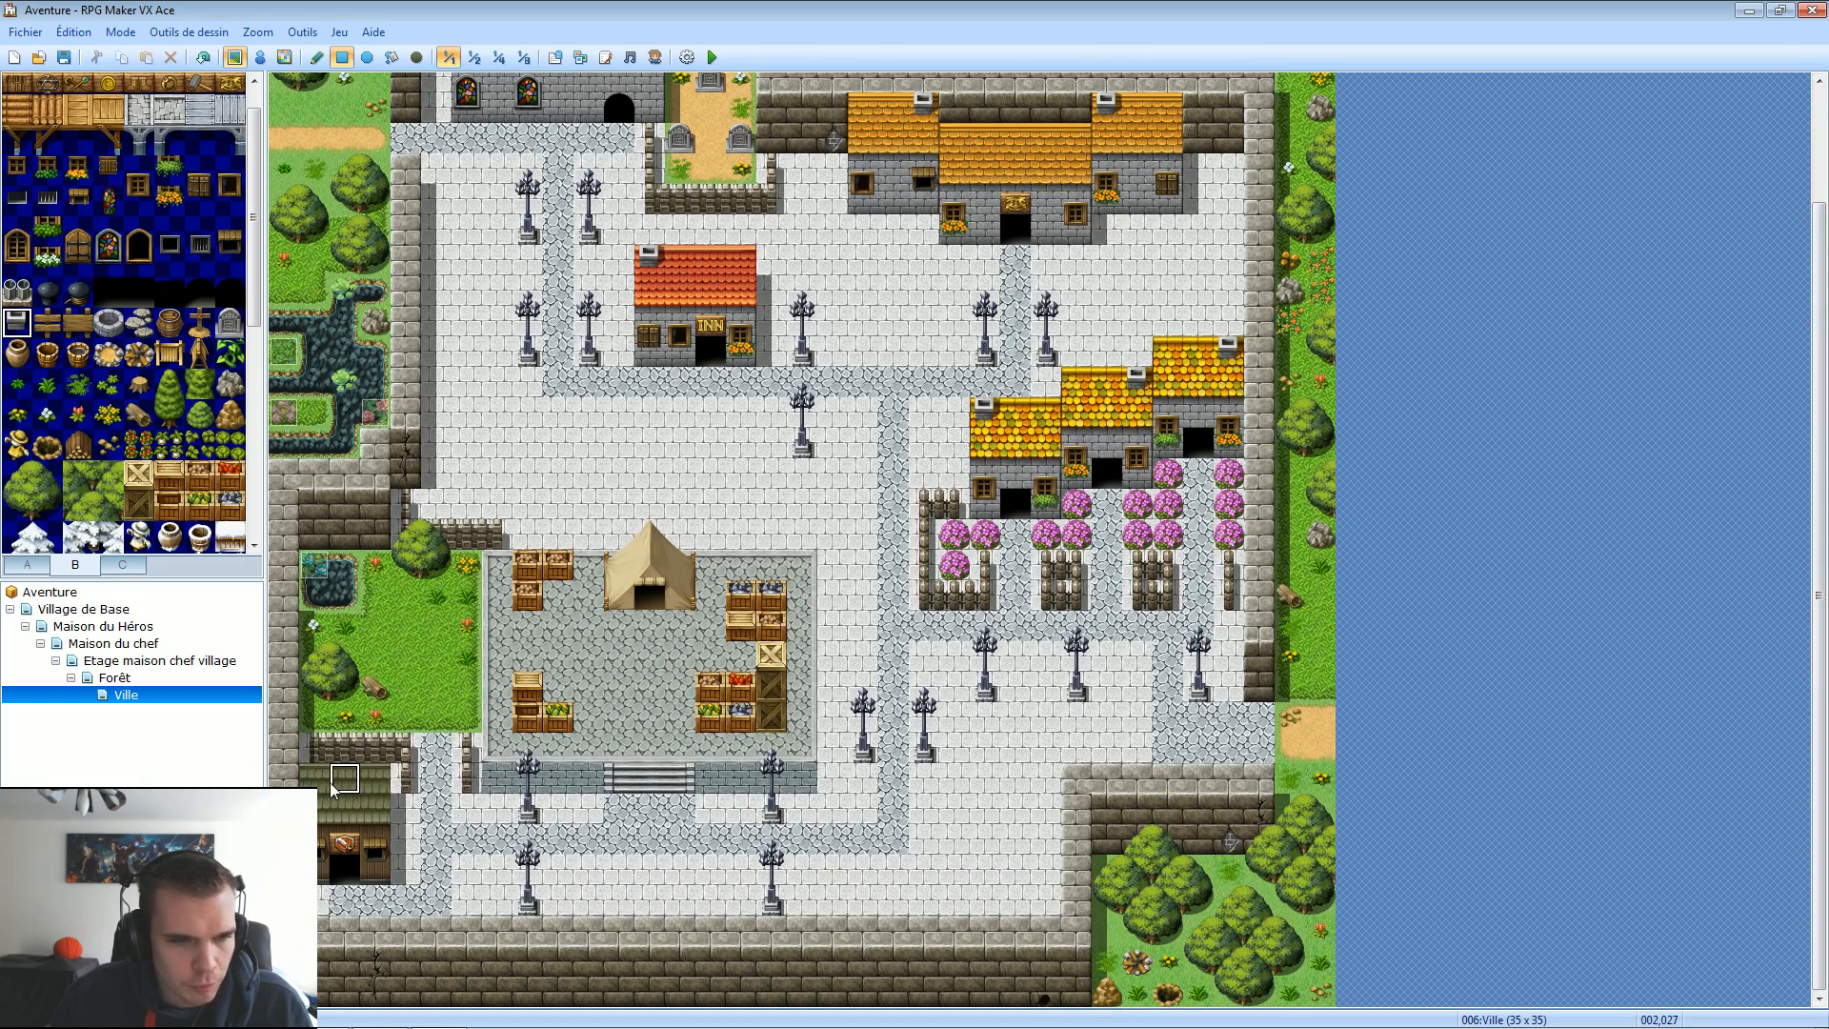
pyautogui.click(315, 776)
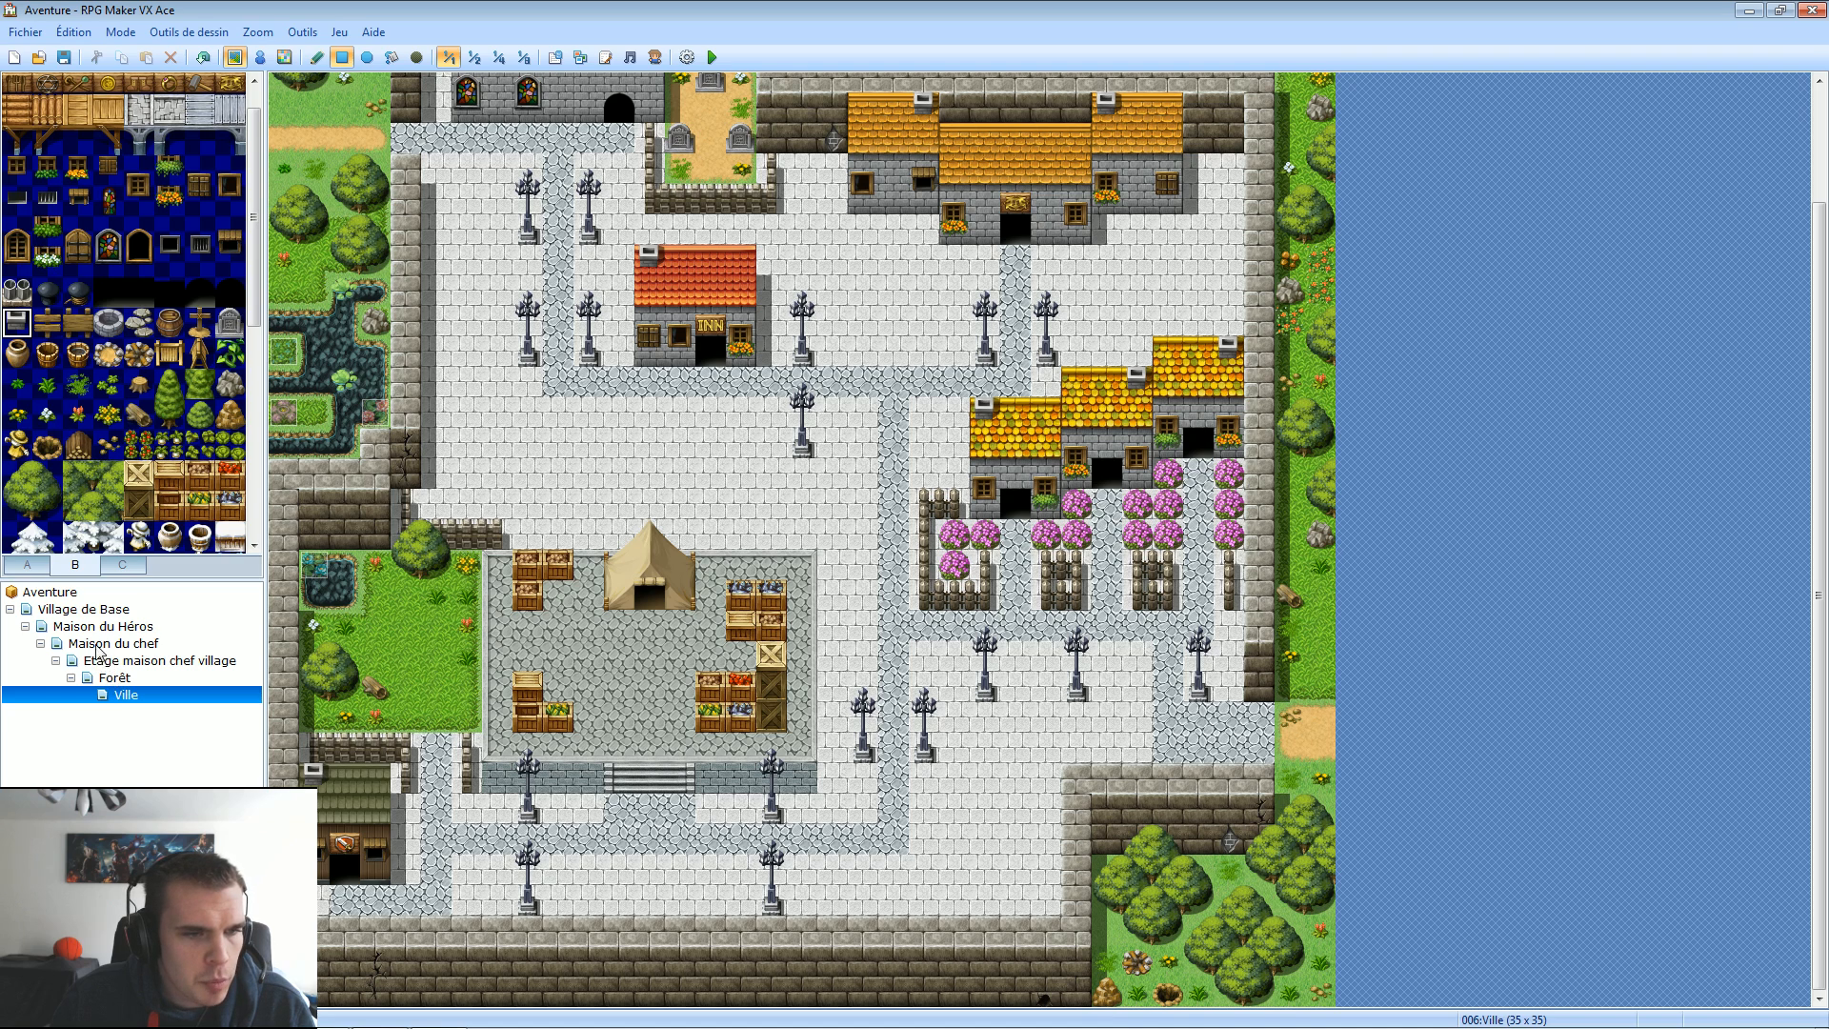
# Copy the chimney smoke event from the southwest house on the Village de Base map.
pyautogui.click(95, 609)
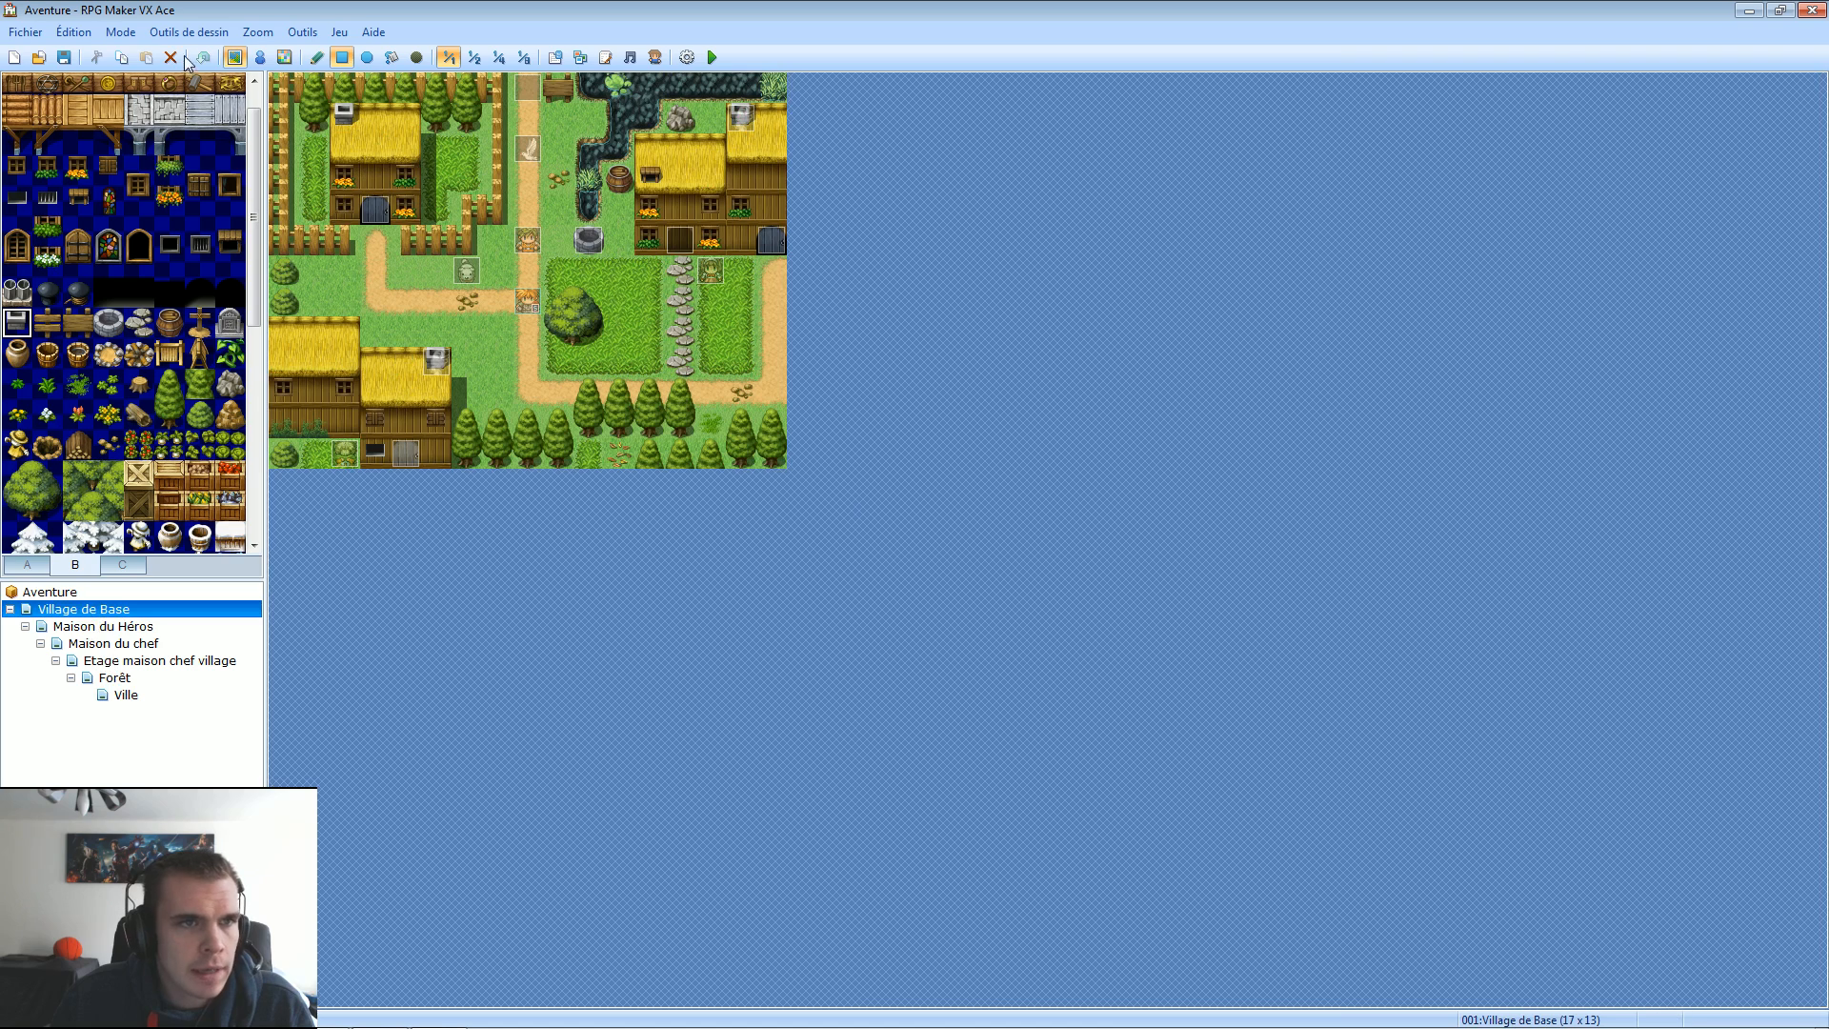
pyautogui.click(260, 58)
pyautogui.rightClick(431, 362)
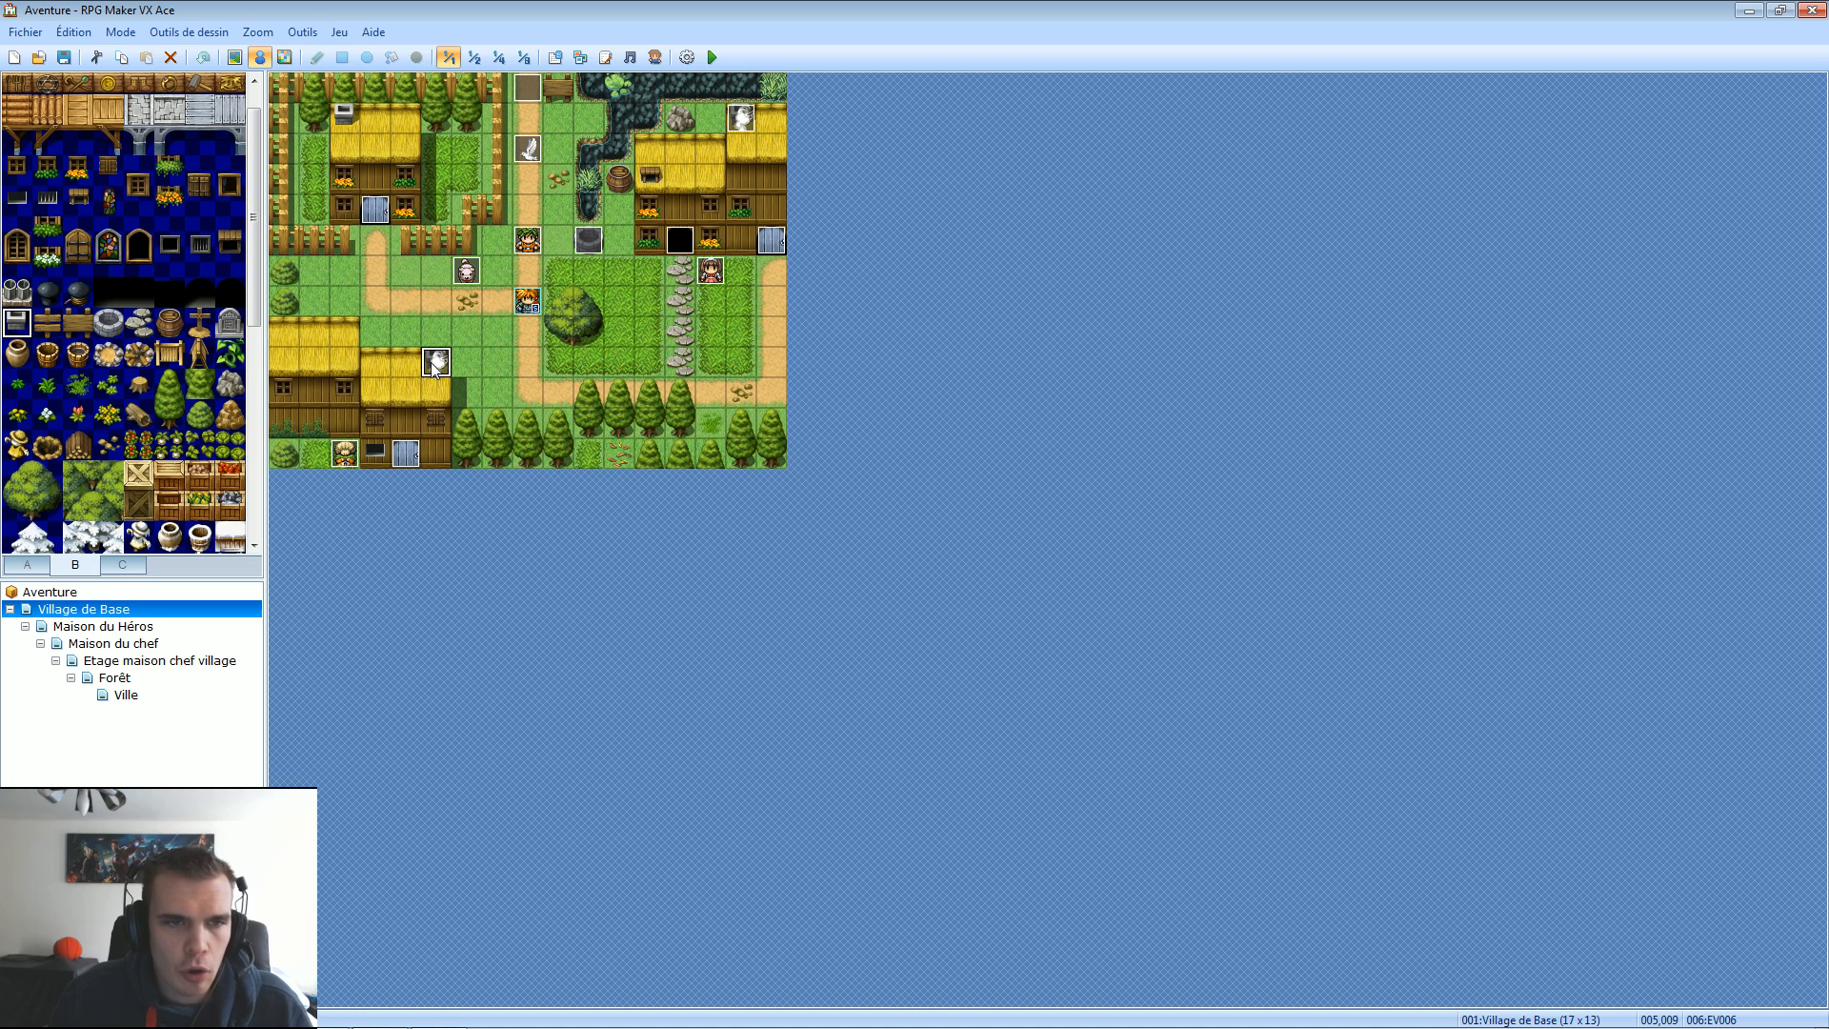
pyautogui.click(481, 430)
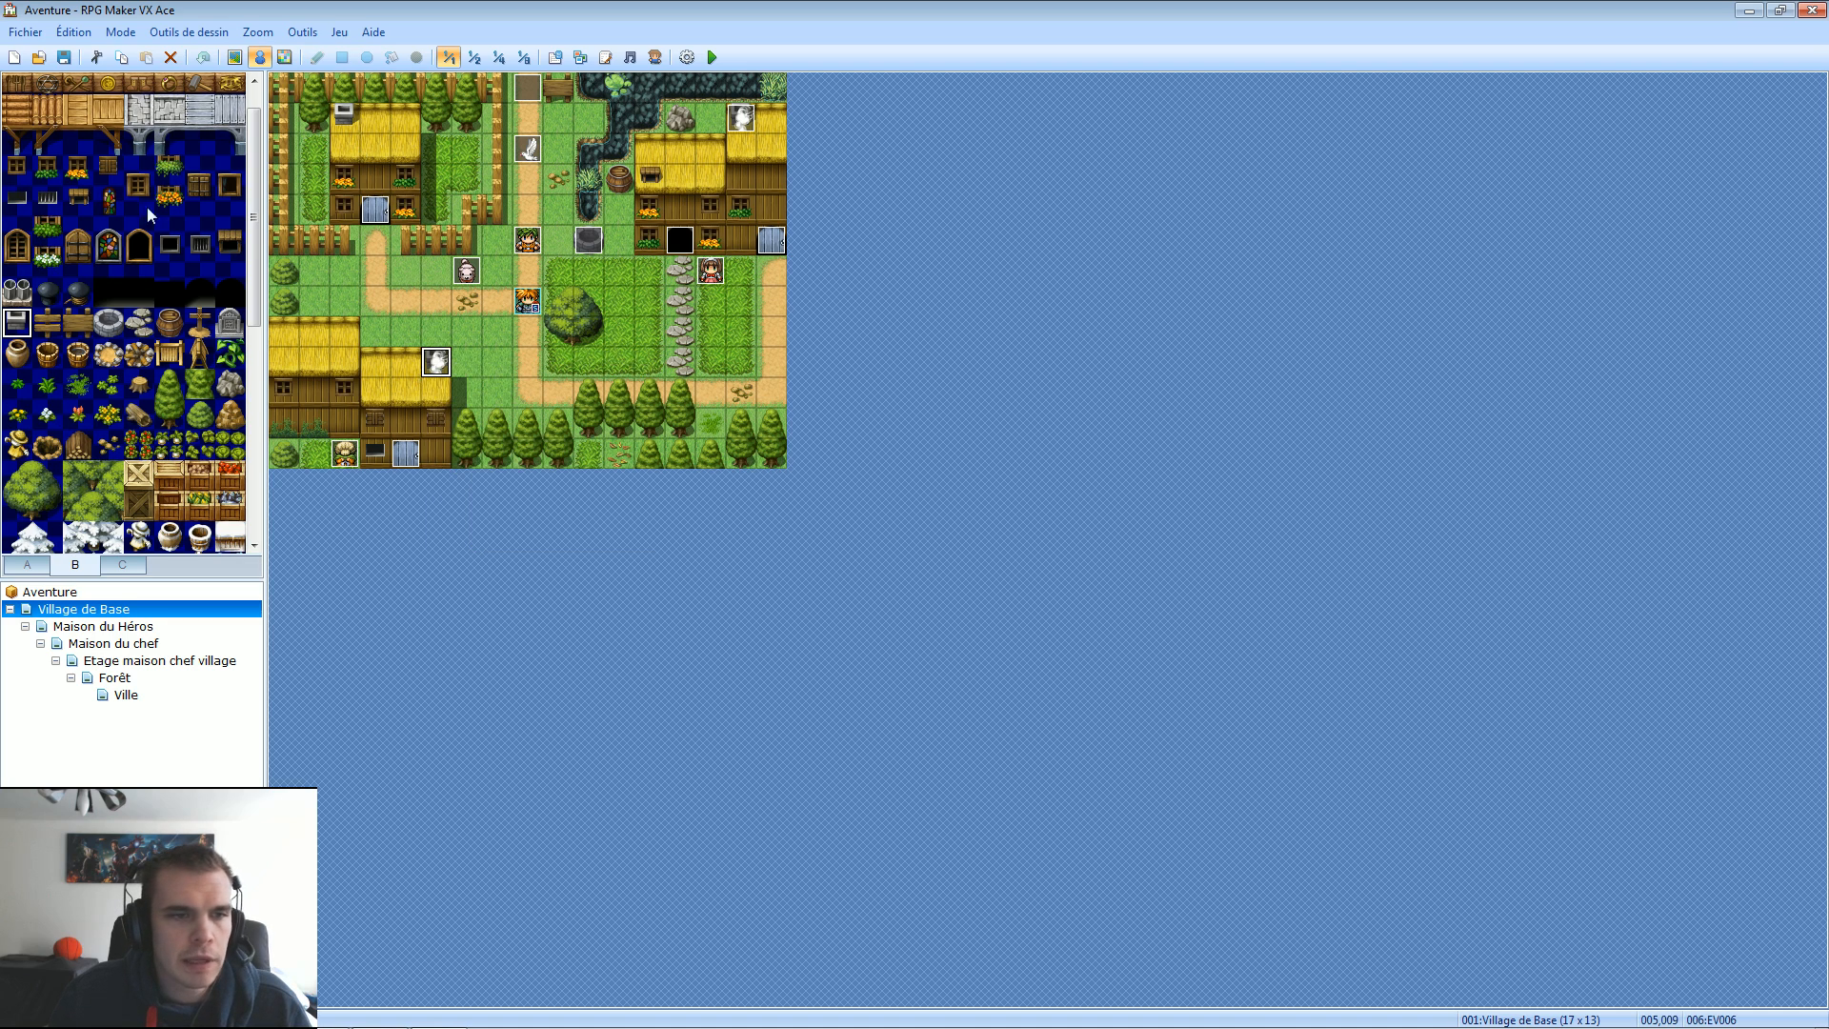
# Paste the smoke event onto the east chimney of the large orange-roofed building on the Ville map.
pyautogui.click(127, 696)
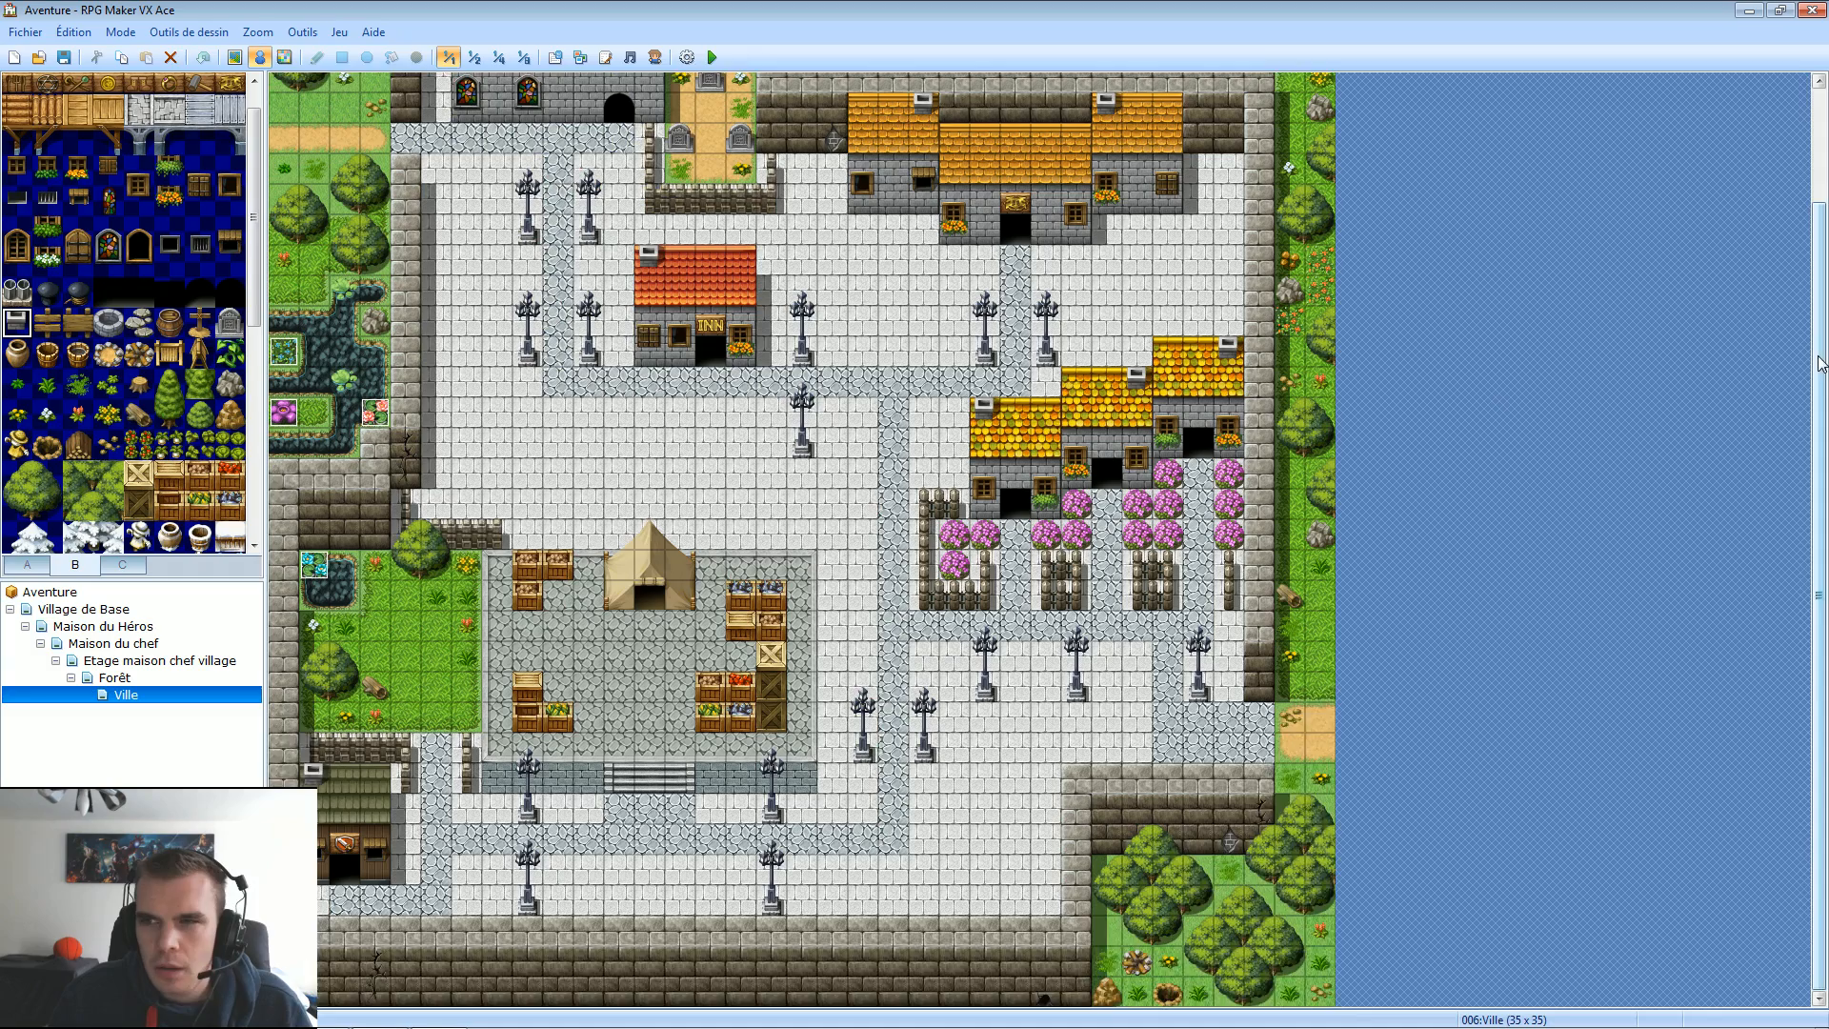
pyautogui.moveTo(1818, 495); pyautogui.dragTo(1818, 401)
pyautogui.rightClick(1102, 208)
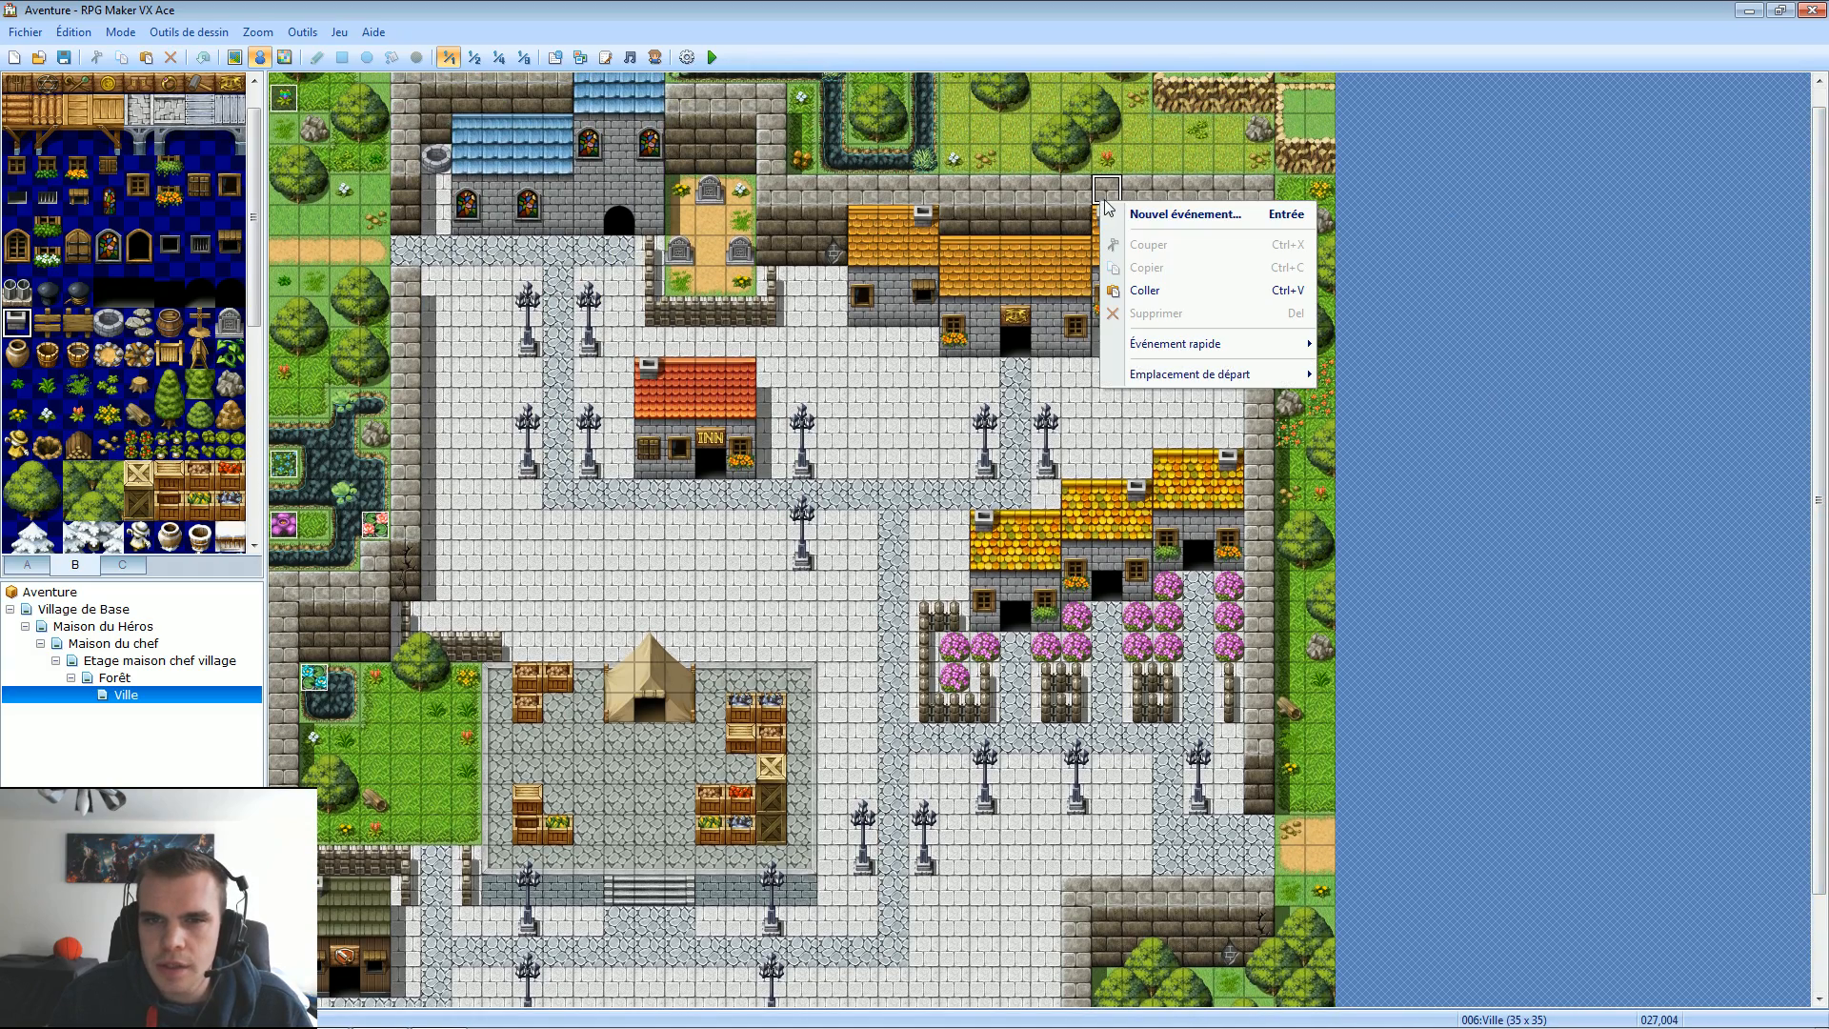
pyautogui.click(1110, 218)
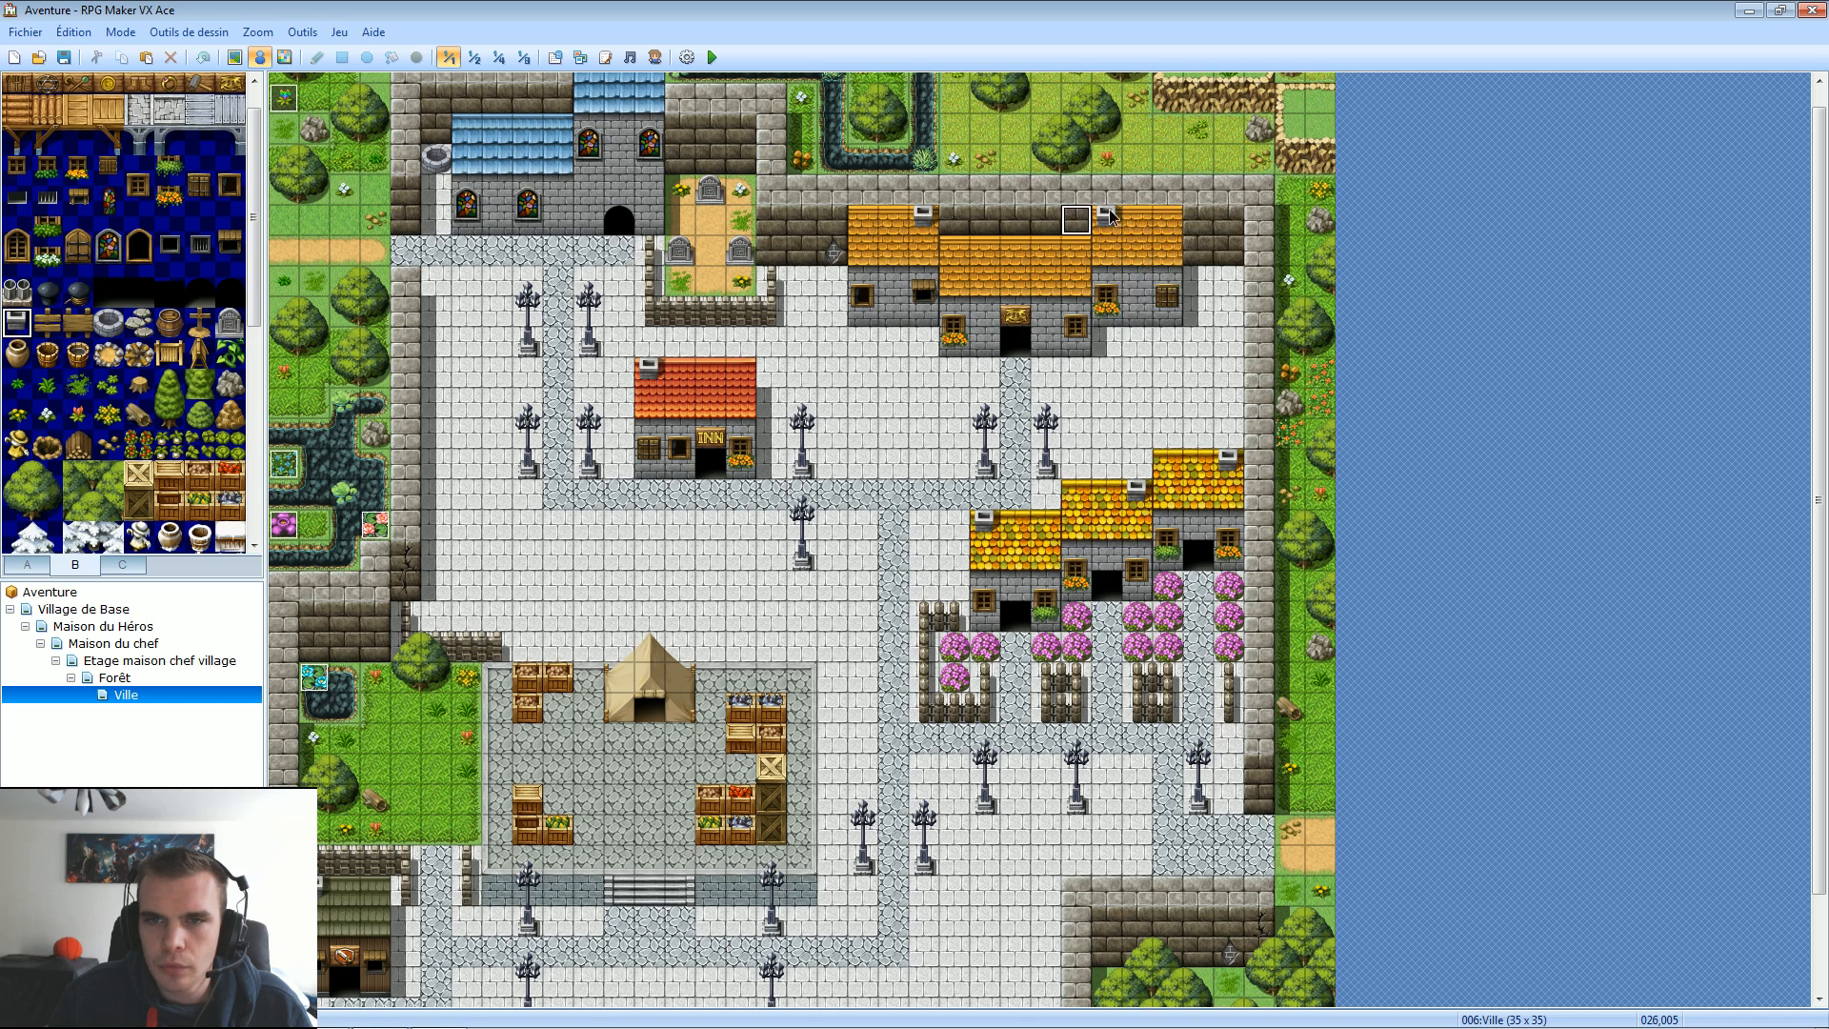
pyautogui.rightClick(1112, 217)
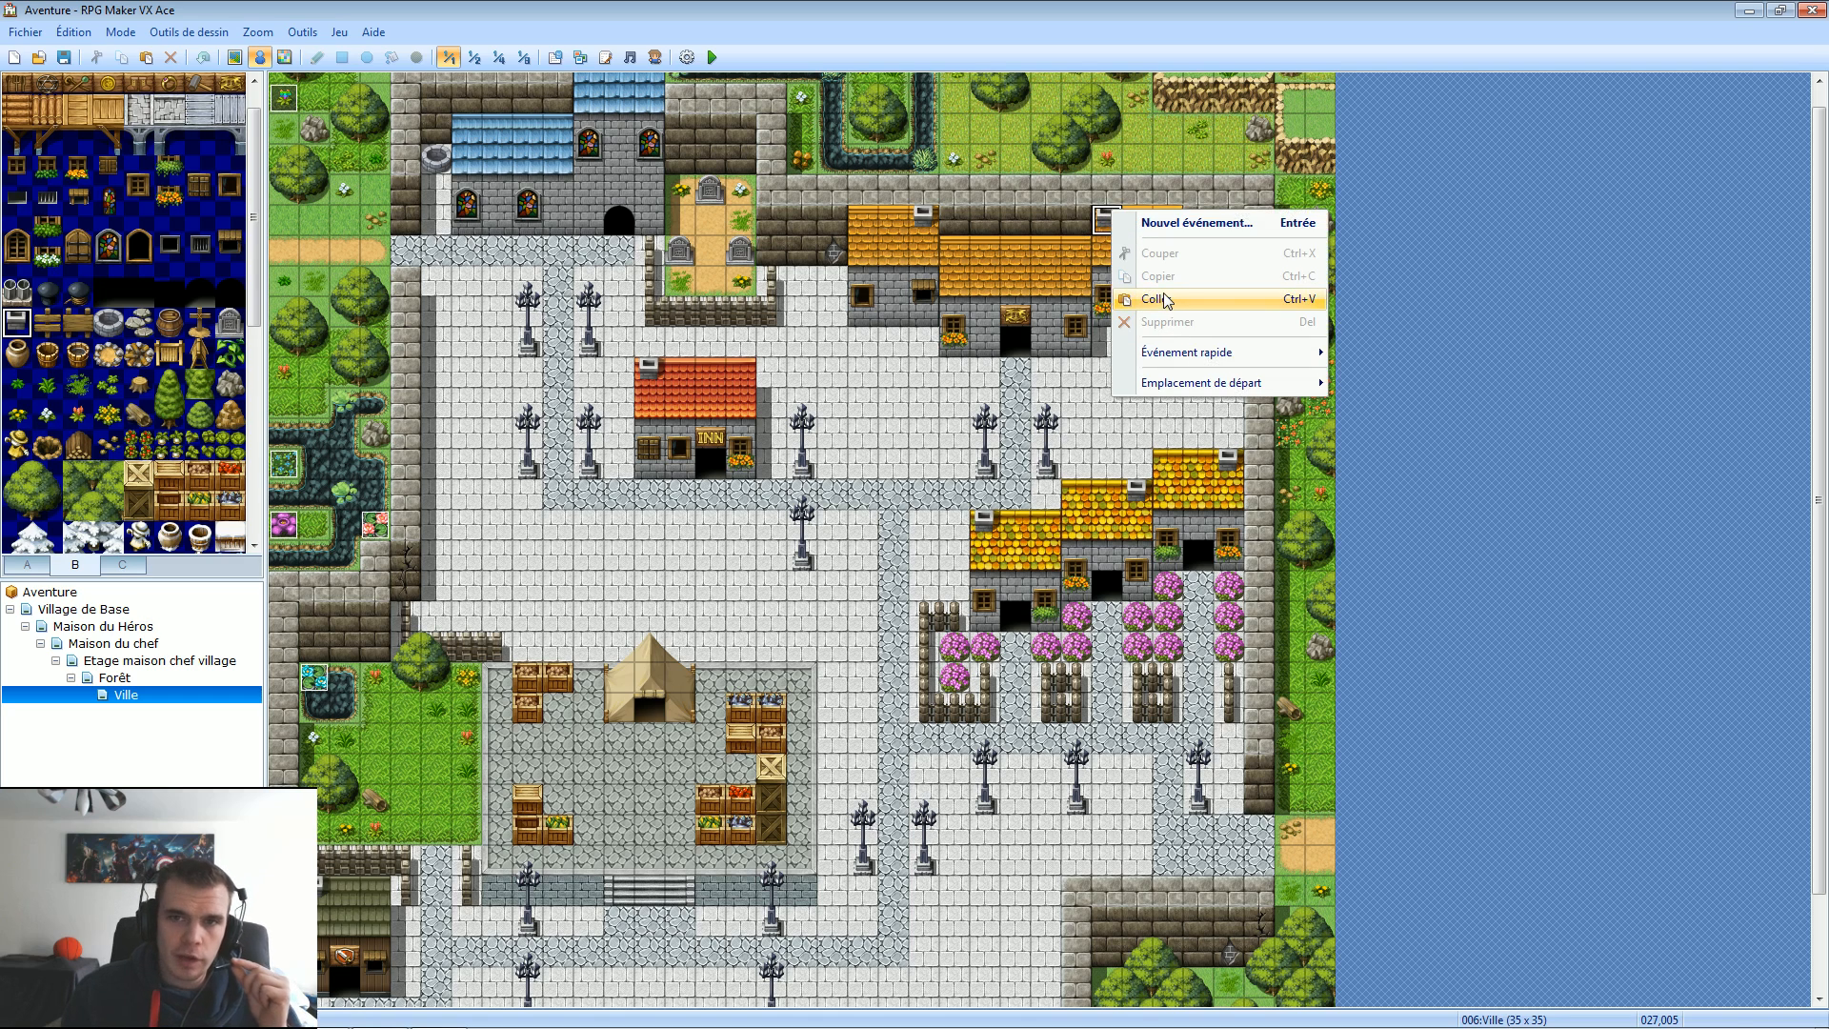
pyautogui.click(1164, 299)
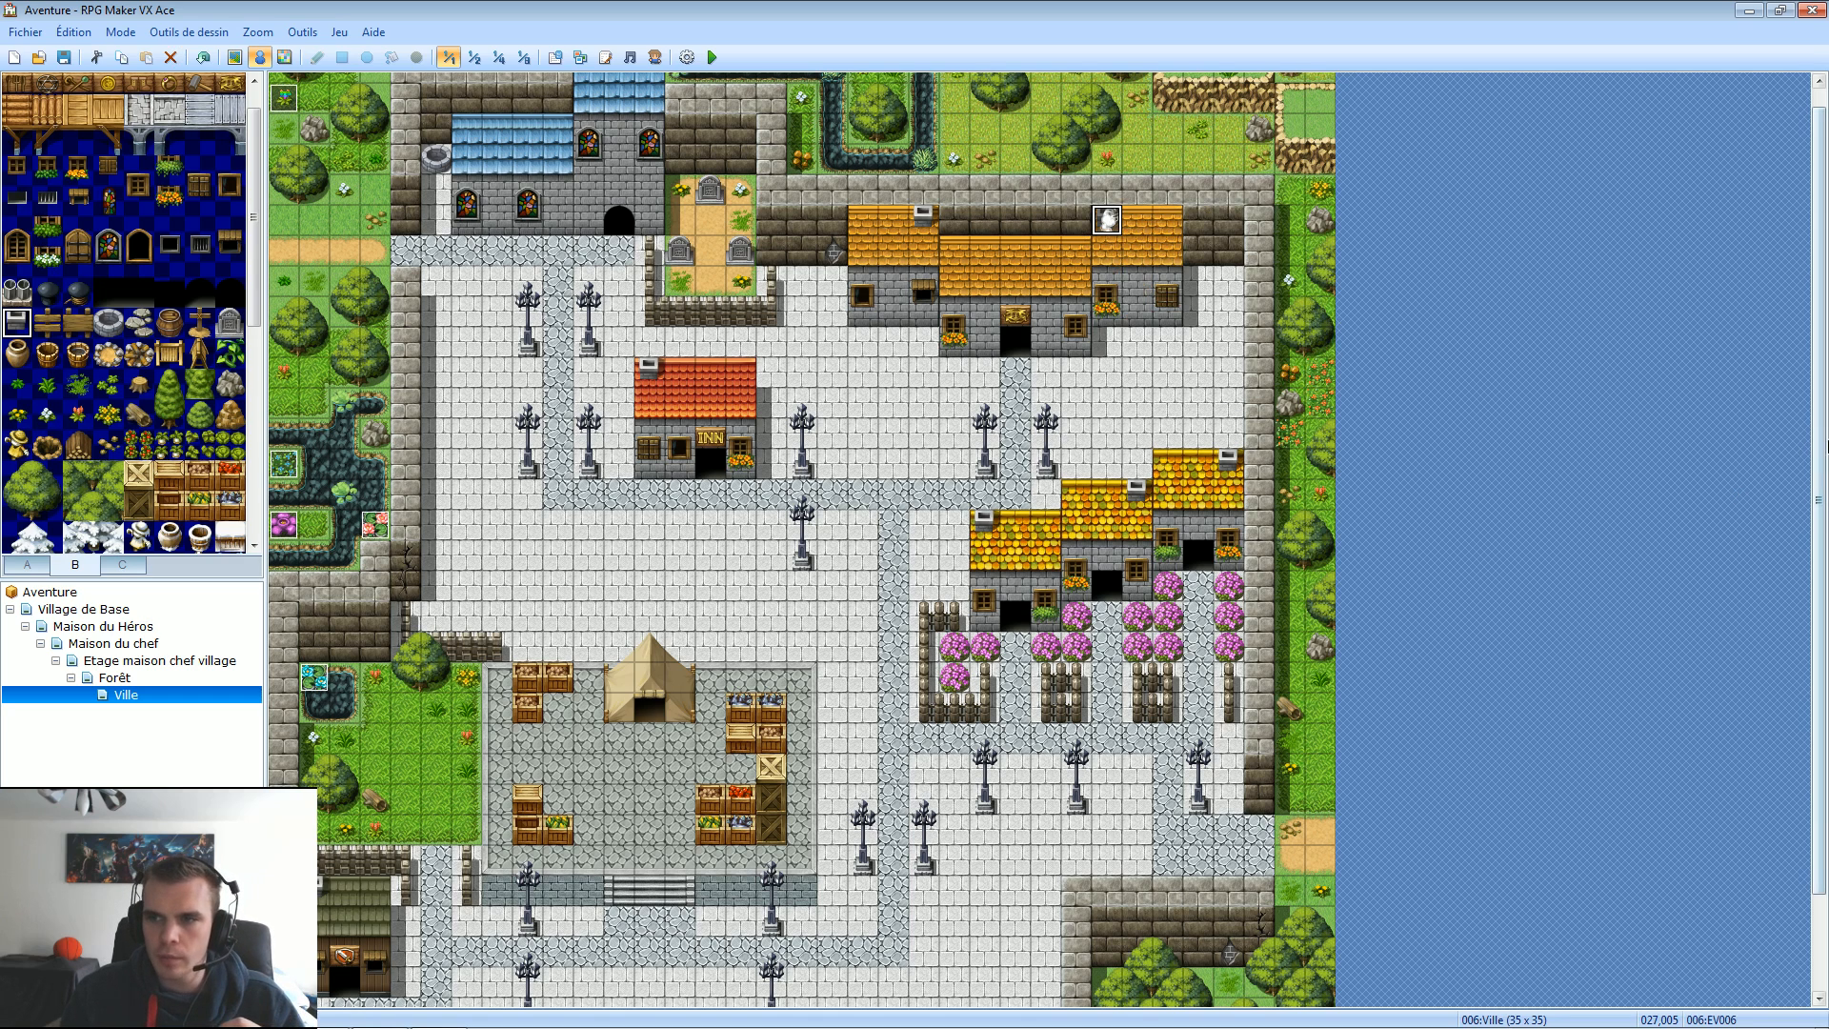
# Paste the smoke event onto the campfire in the southeast grass area.
pyautogui.scroll(-3, 1820, 528)
pyautogui.rightClick(1137, 962)
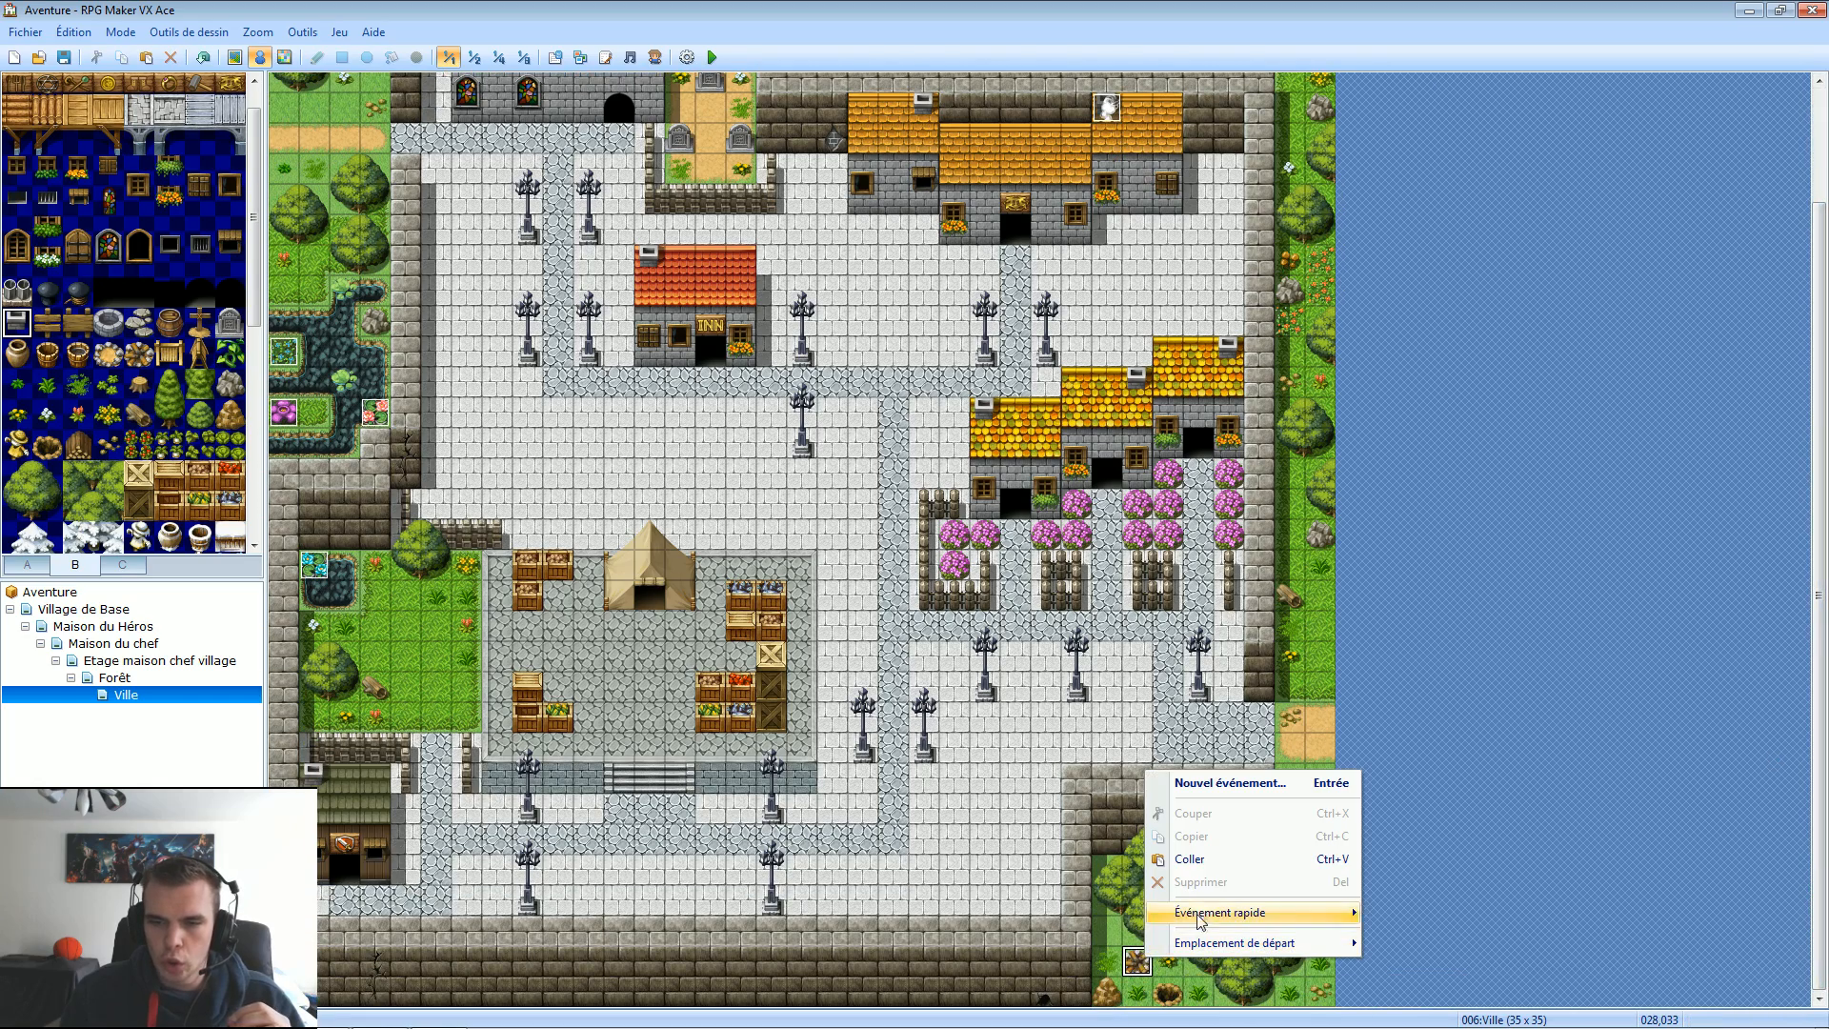
pyautogui.click(1213, 860)
# Paste the smoke event onto the chimneys of the middle yellow-roofed house and the red-roofed inn.
pyautogui.scroll(3, 1820, 596)
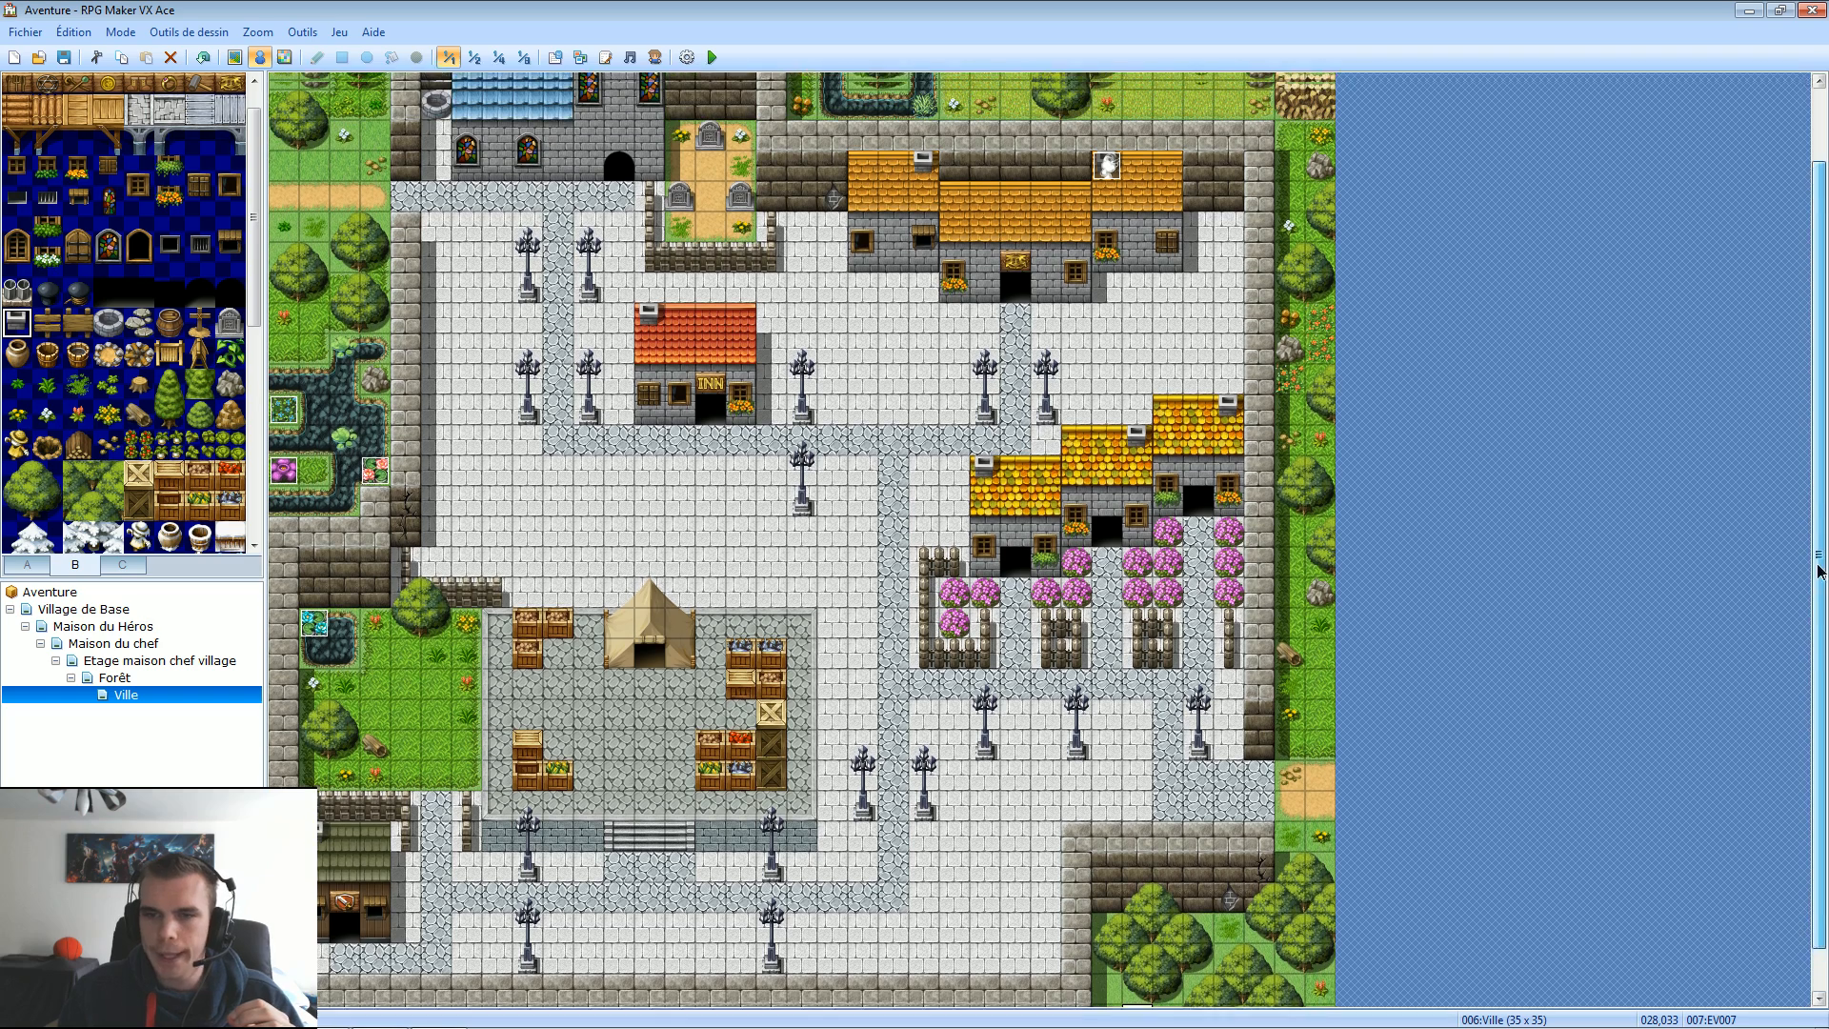
pyautogui.rightClick(1141, 511)
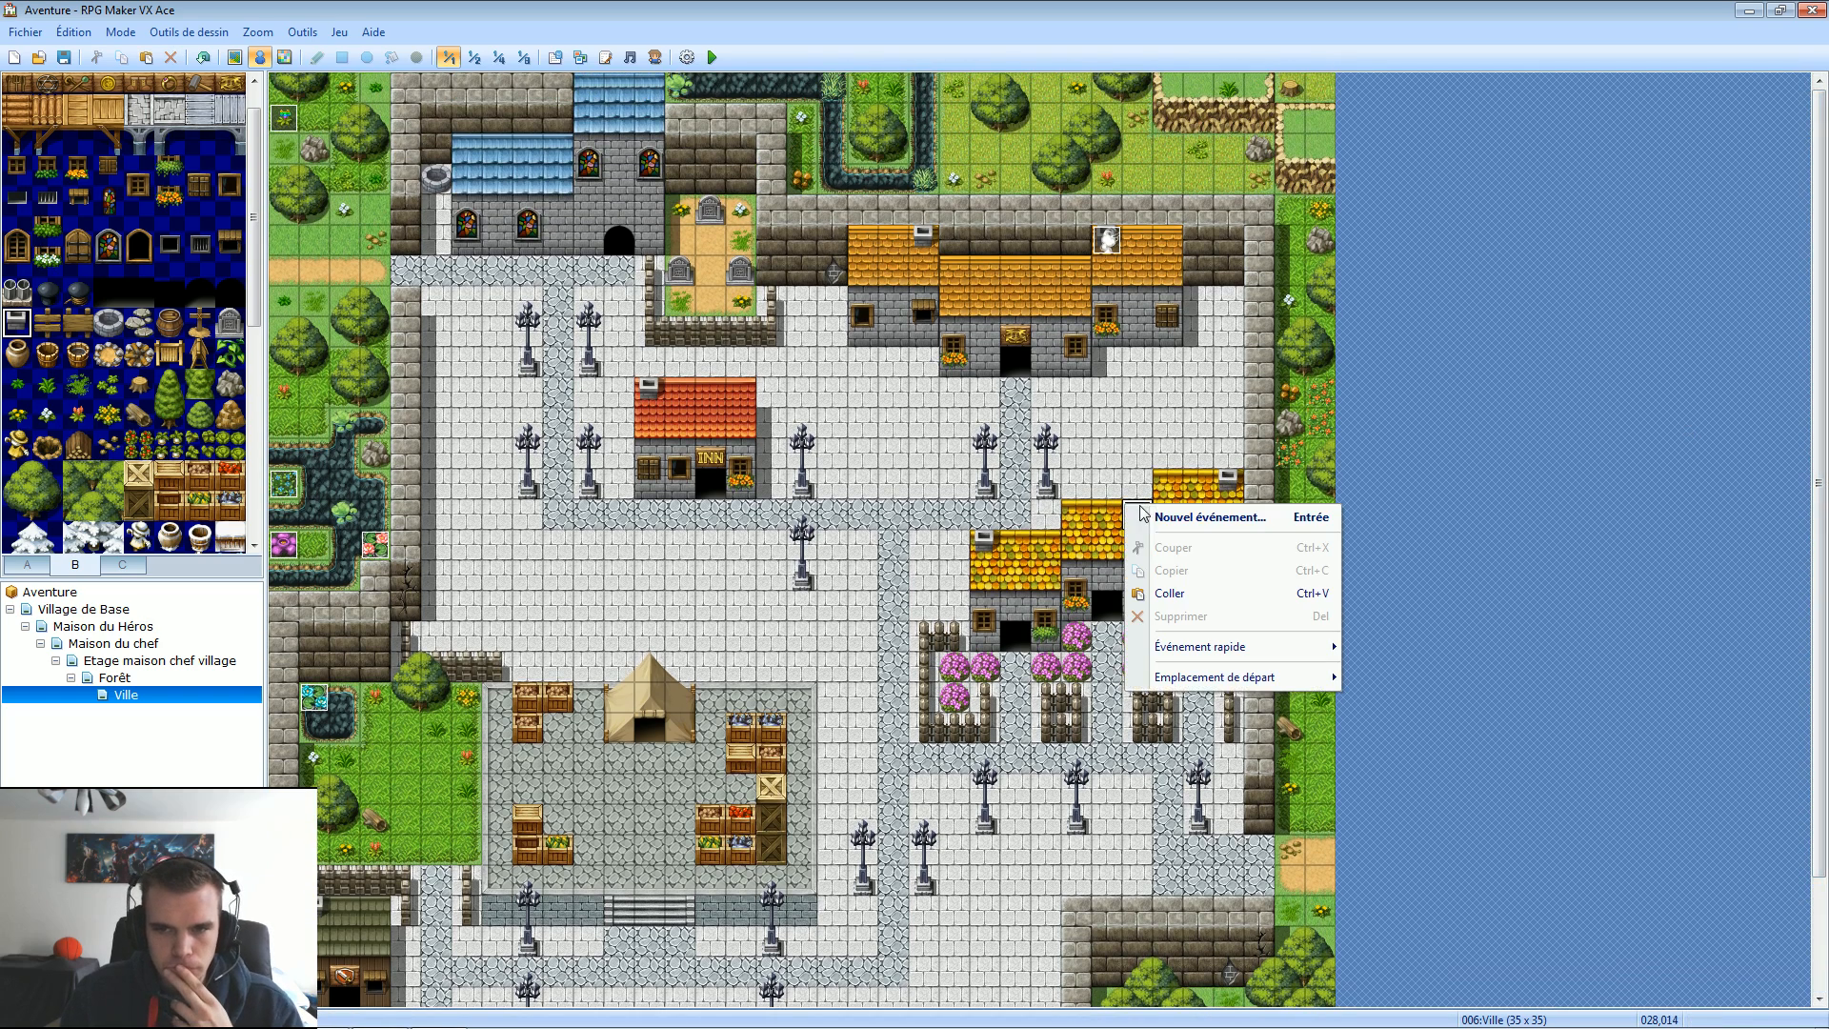
pyautogui.click(1174, 593)
pyautogui.rightClick(637, 381)
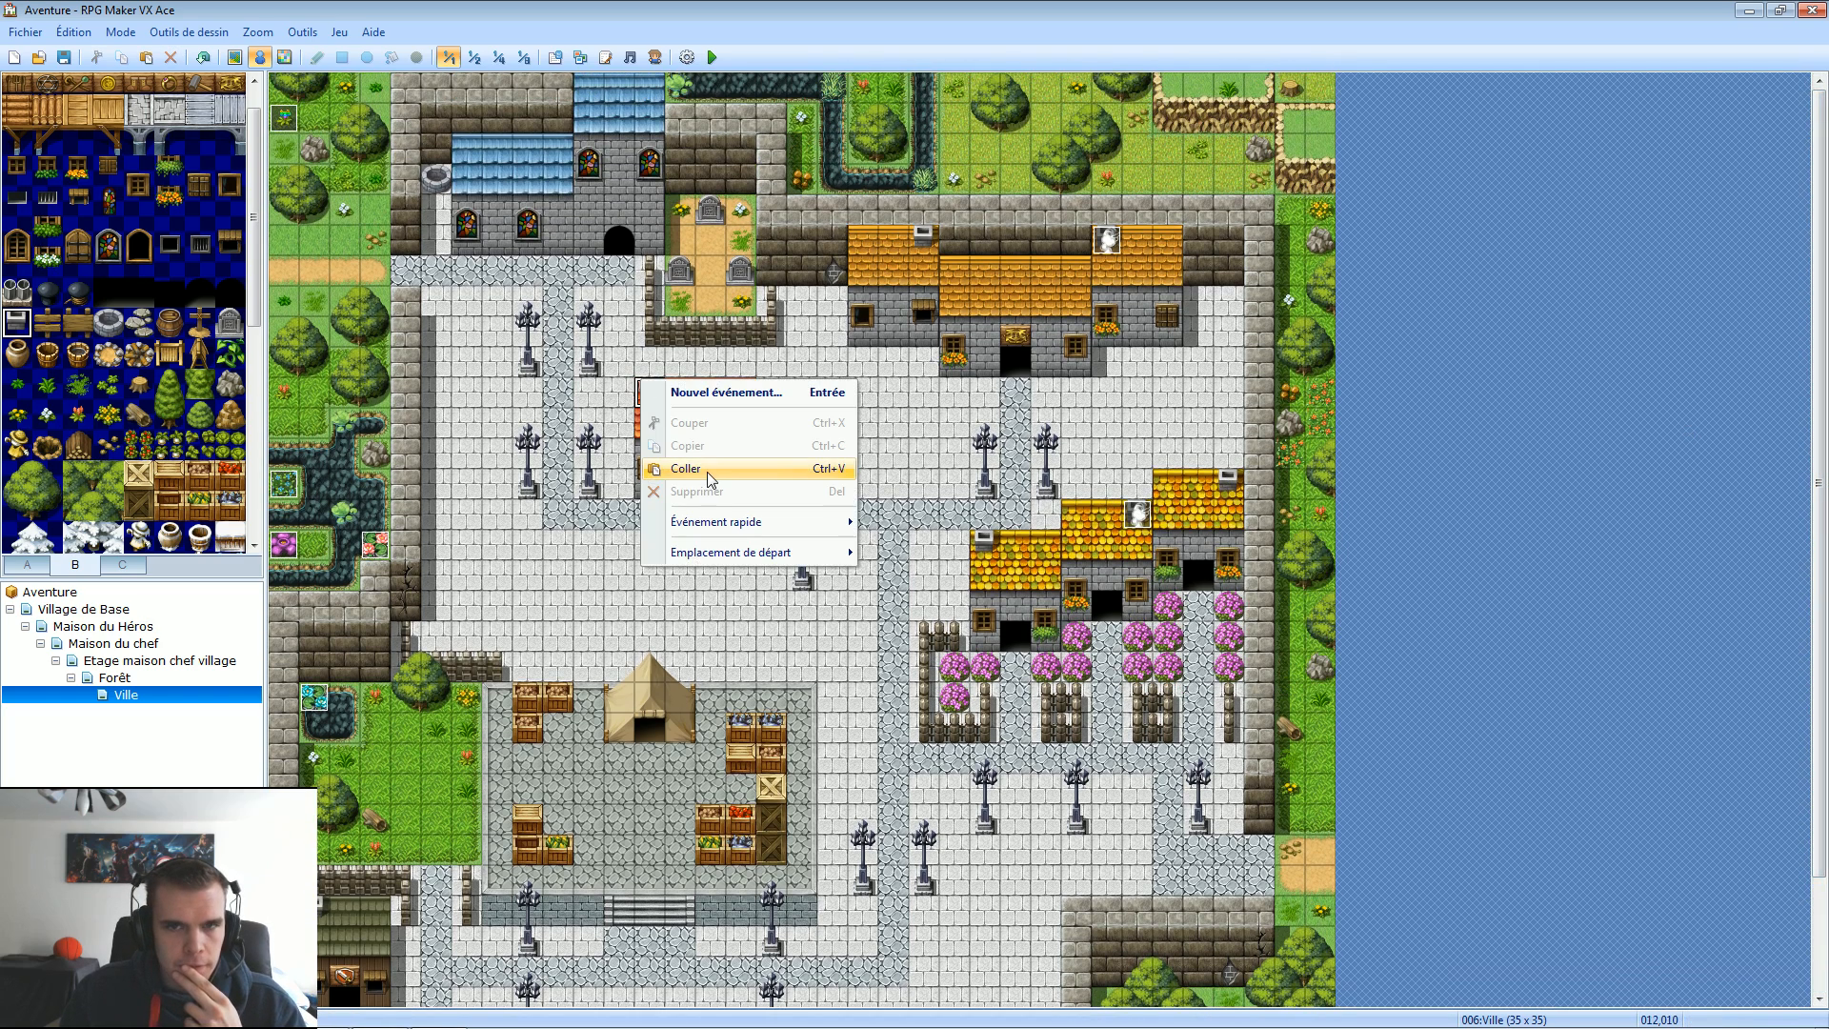
pyautogui.click(678, 467)
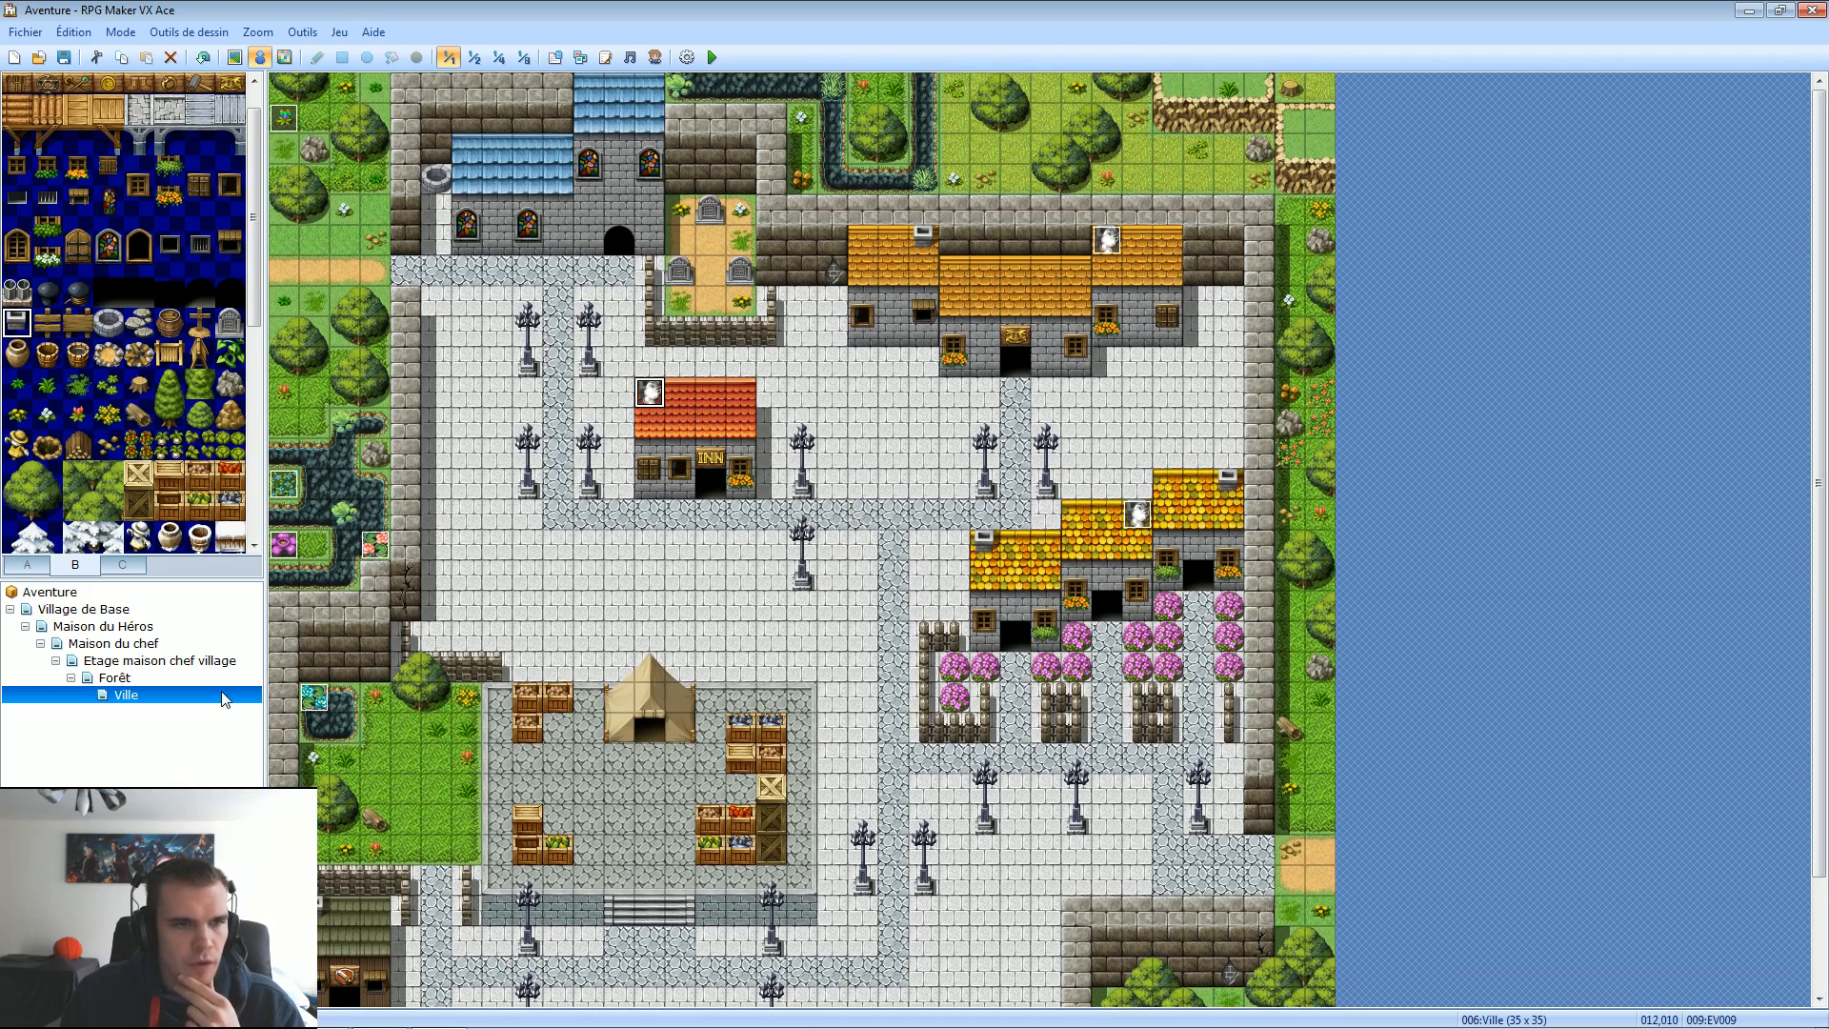
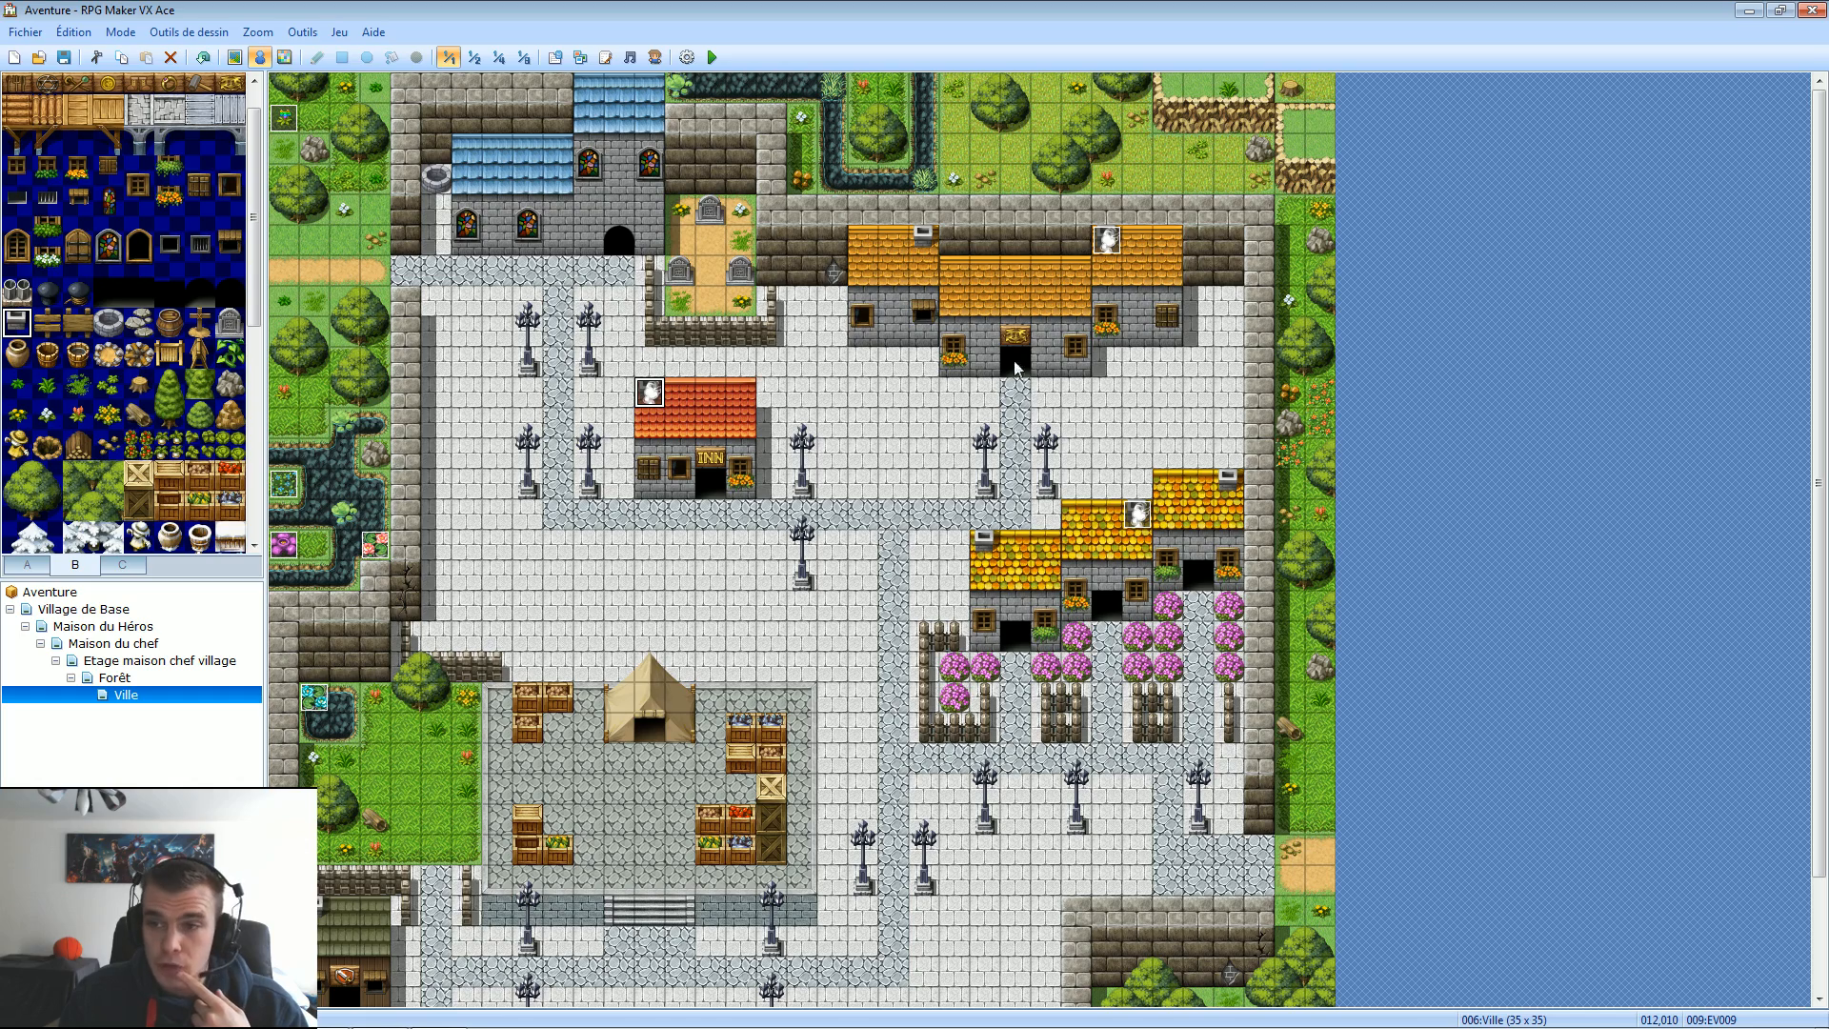
# Place wooden signs beside the northwest and east town exits, just above the dirt paths.
pyautogui.moveTo(1818, 419); pyautogui.dragTo(1814, 520)
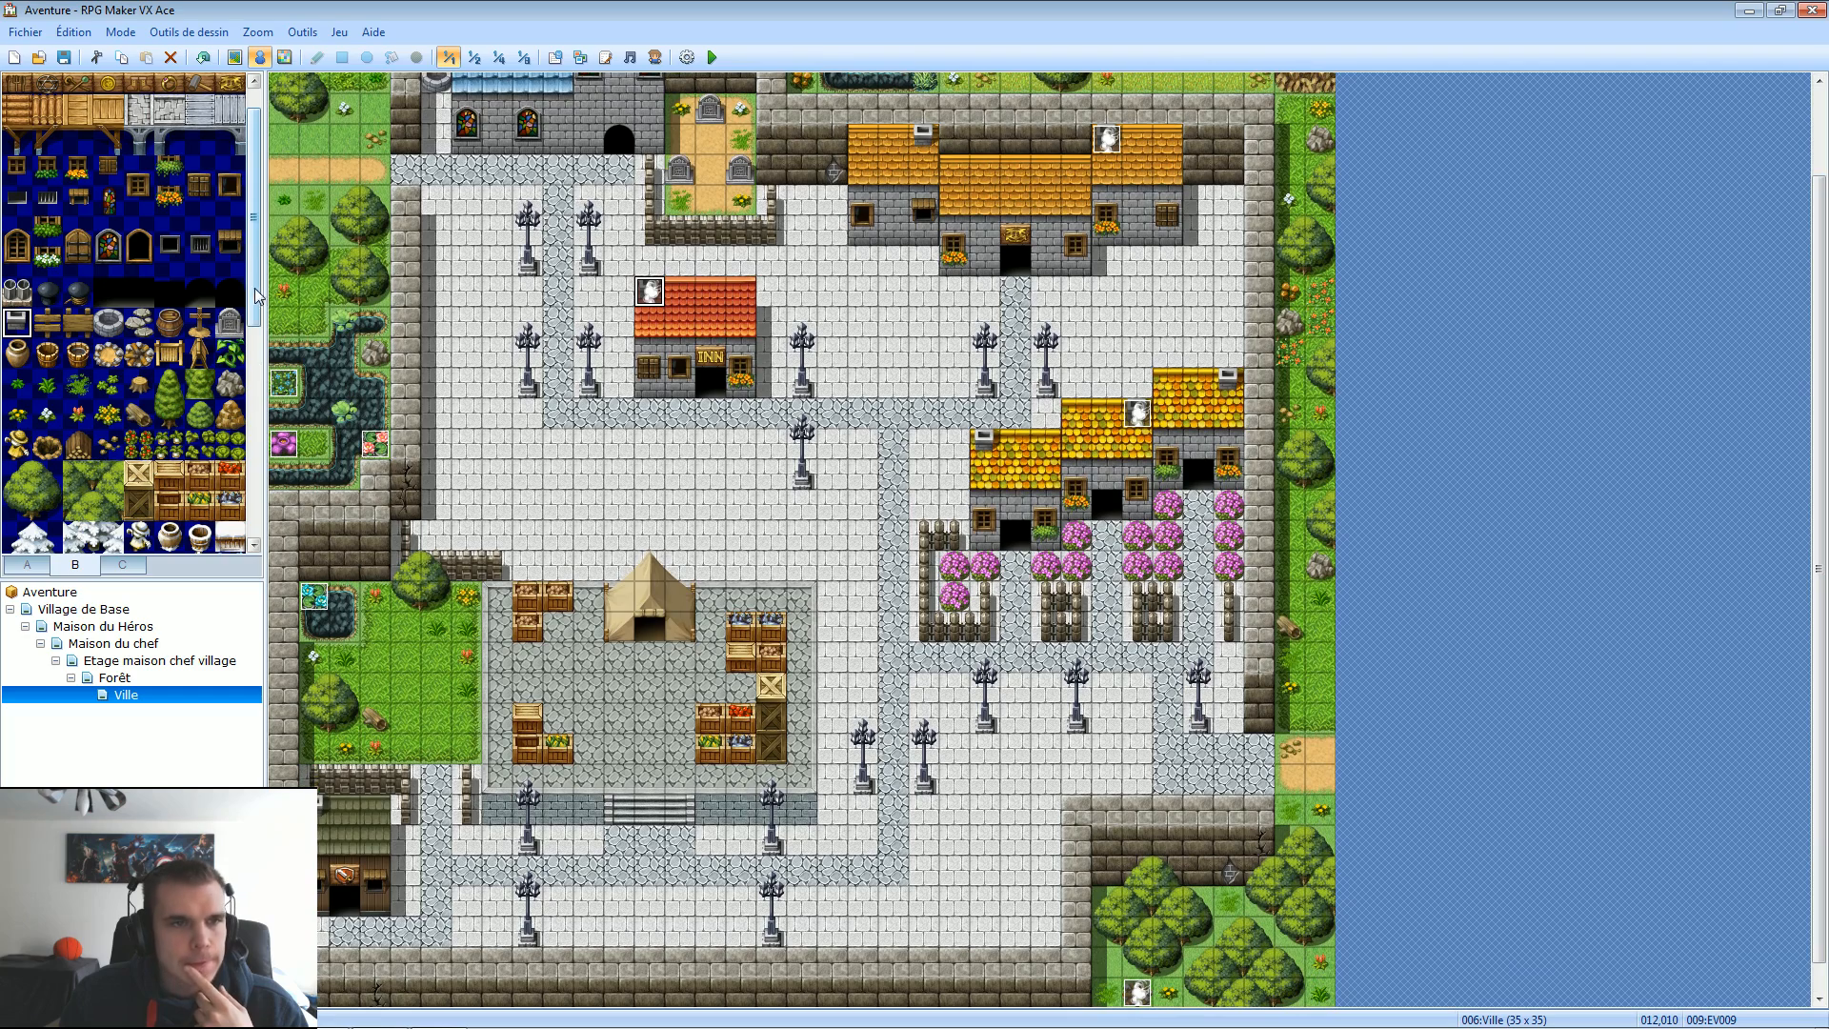
pyautogui.scroll(-3, 254, 295)
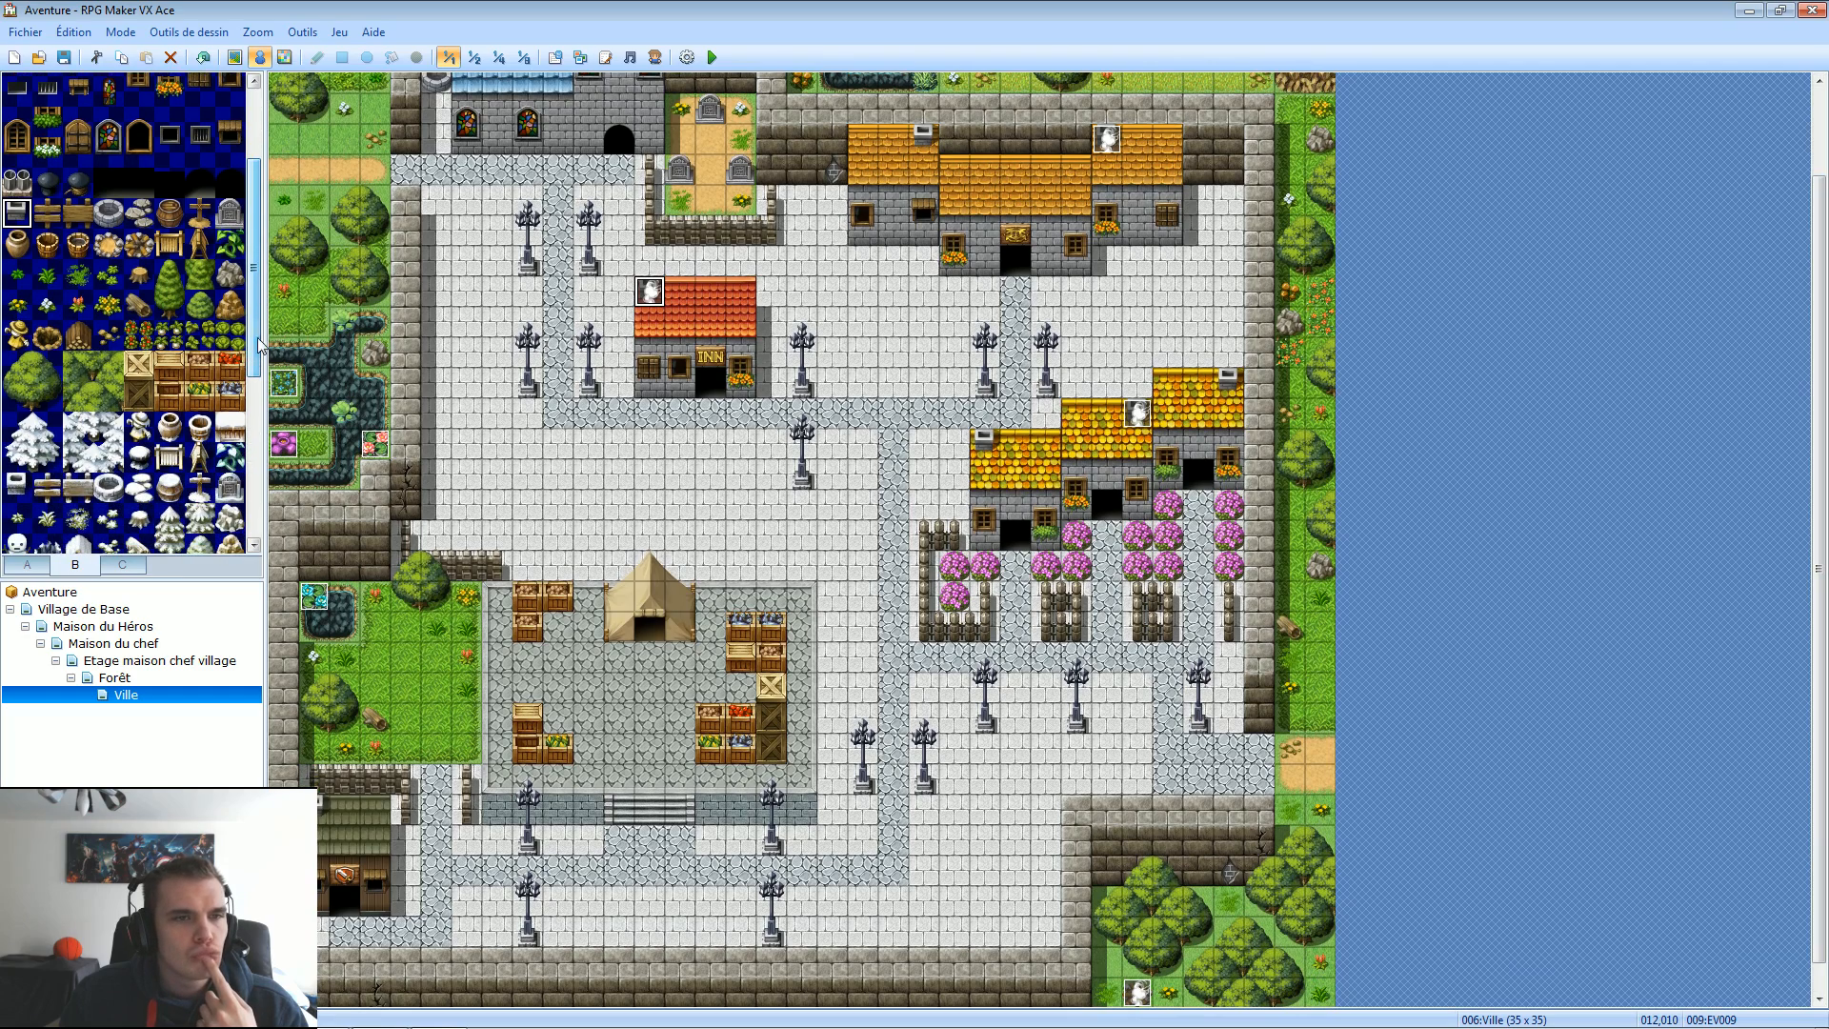
pyautogui.click(76, 222)
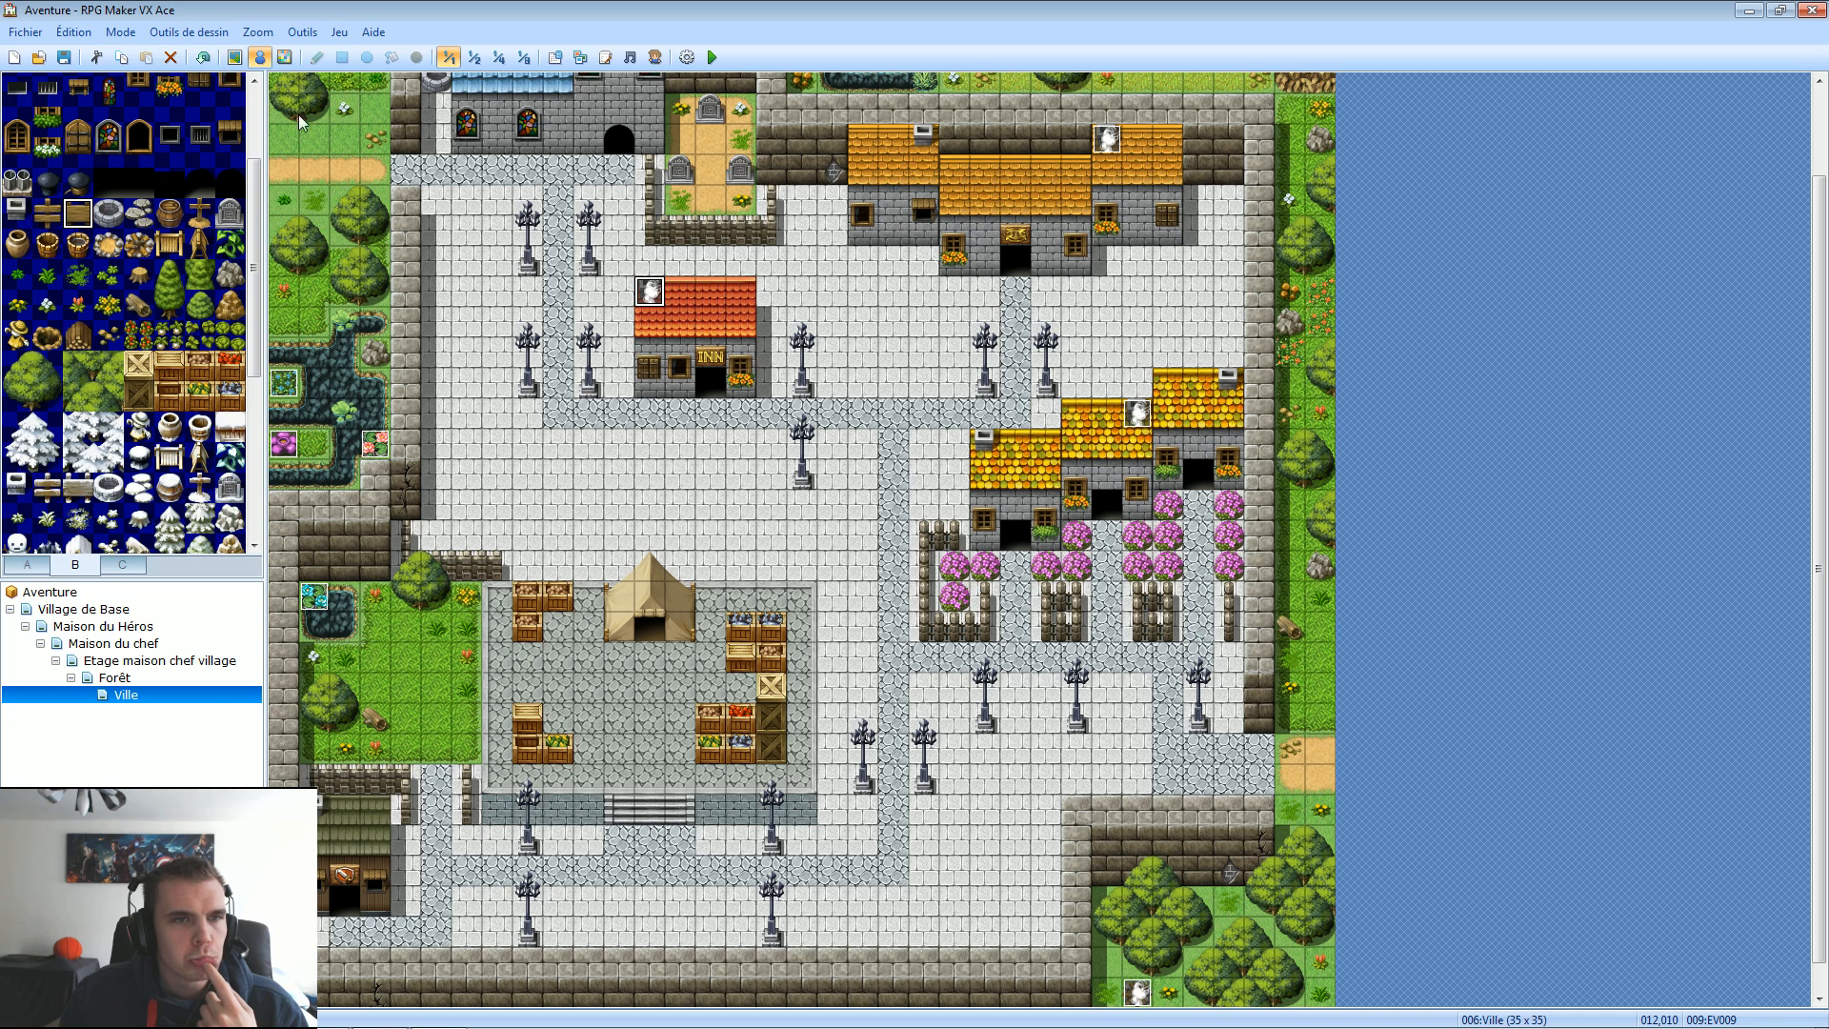
pyautogui.click(234, 57)
pyautogui.click(1290, 718)
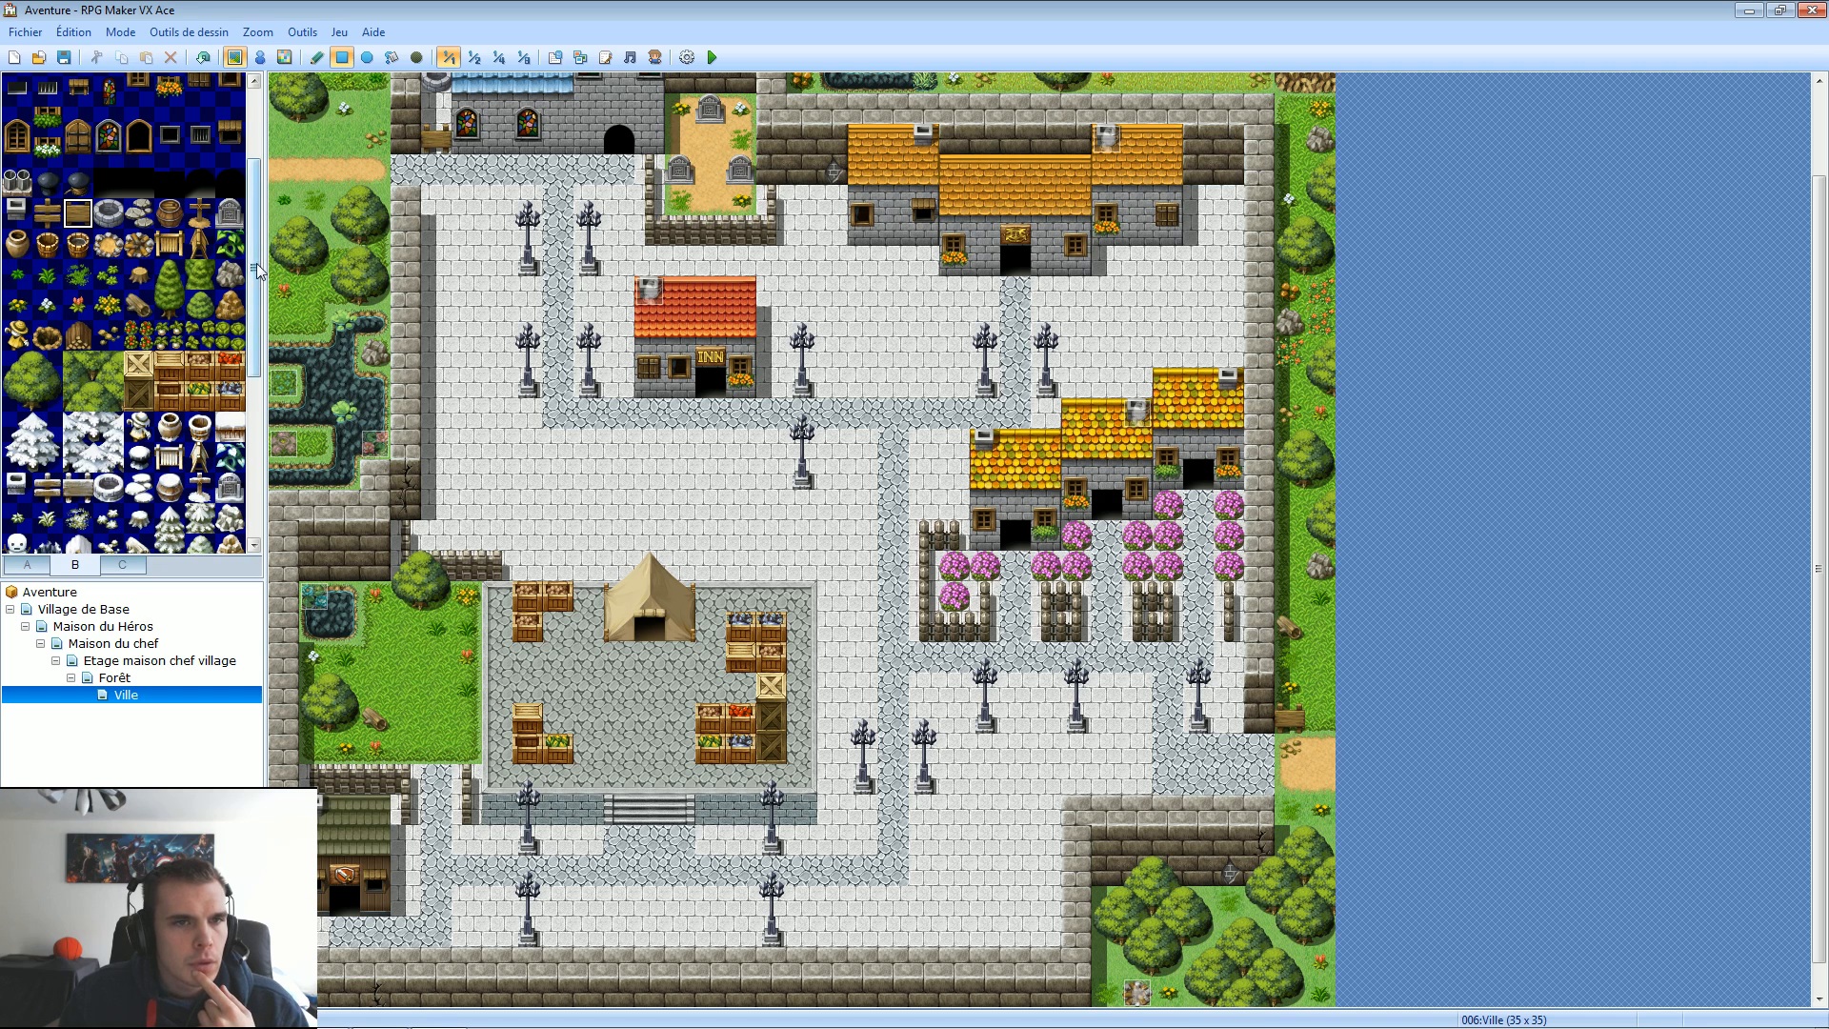
pyautogui.scroll(2, 261, 242)
pyautogui.moveTo(262, 234); pyautogui.dragTo(262, 224)
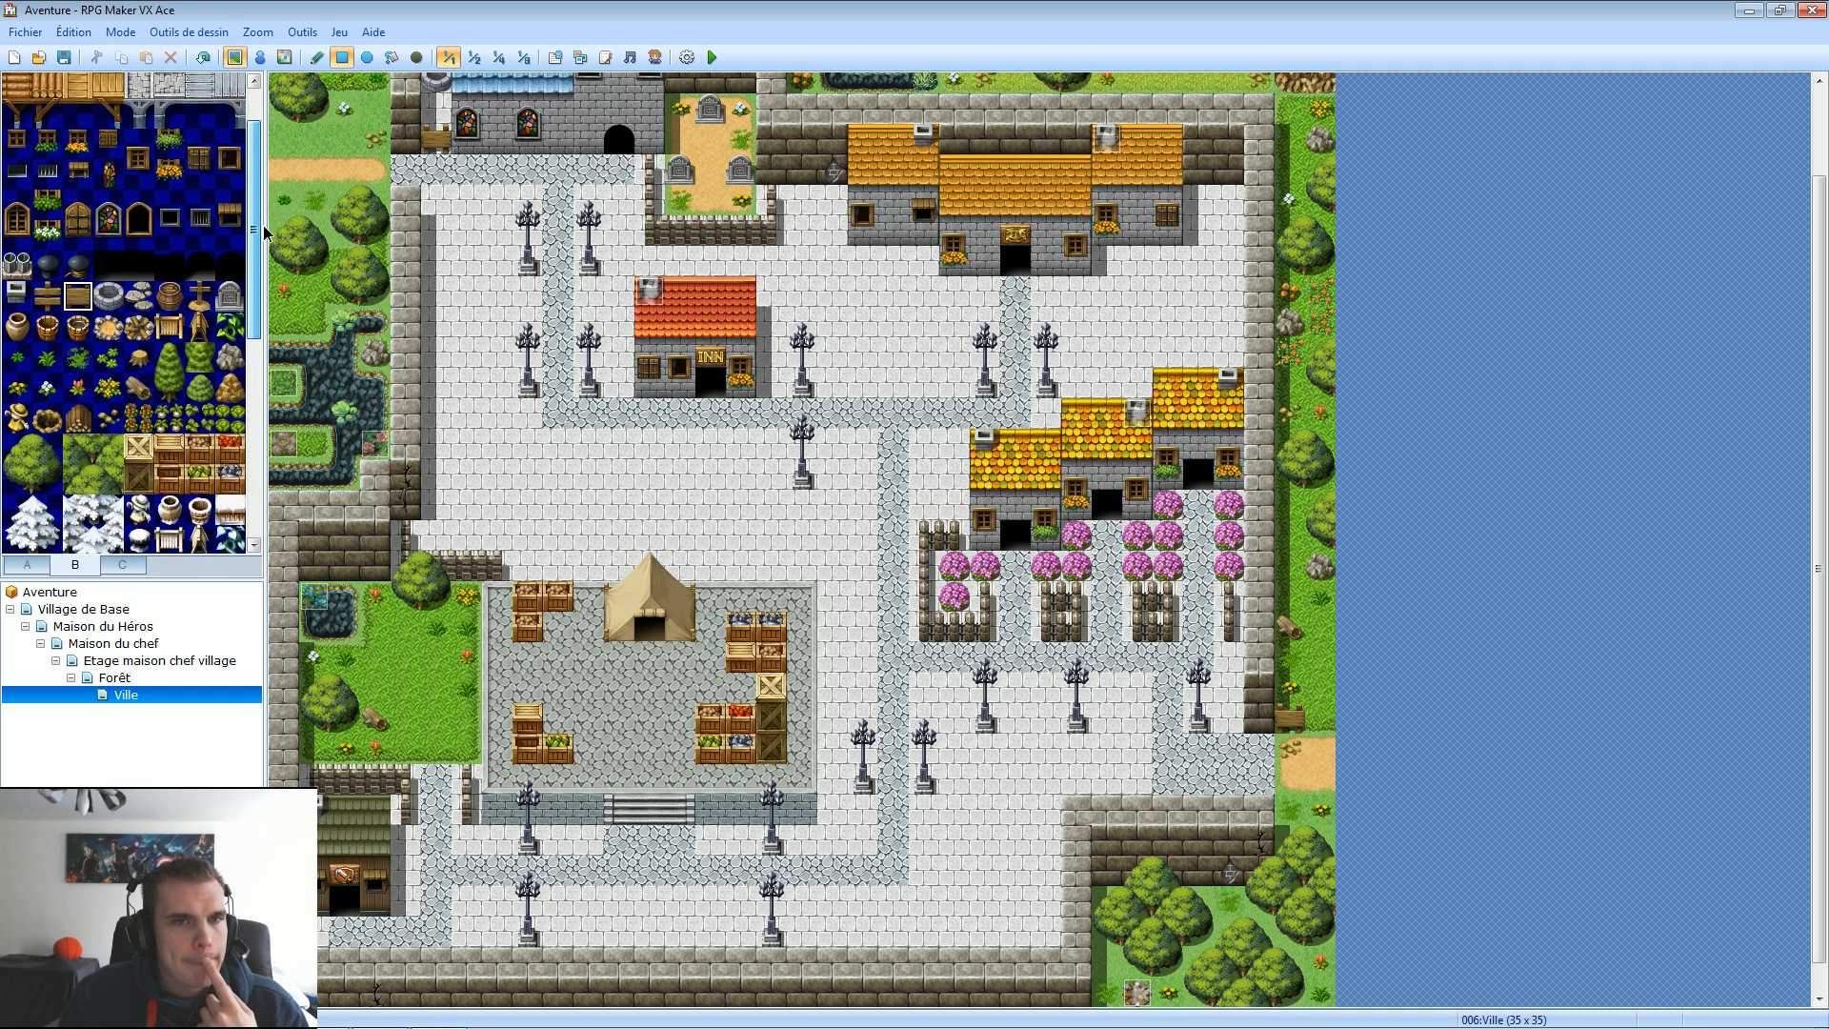
# Create a quick door event in the doorway of the middle yellow-roofed house on the Ville map.
pyautogui.scroll(-1, 264, 232)
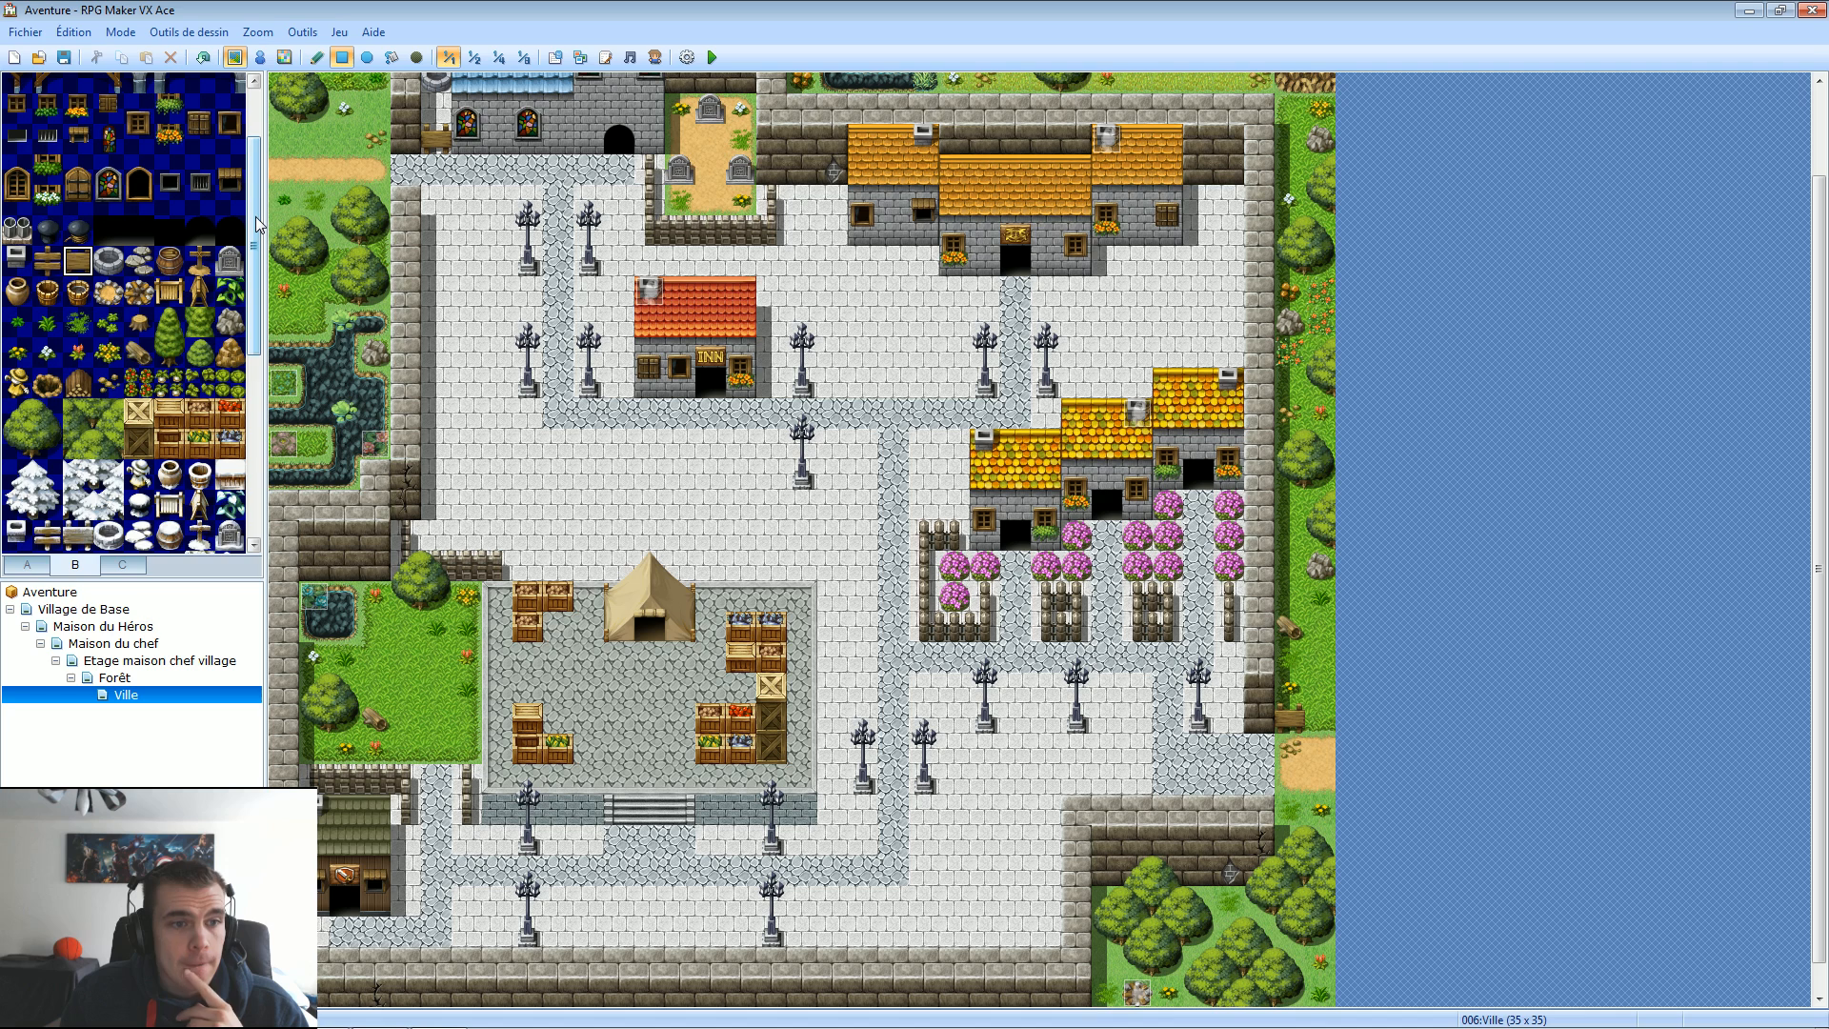
pyautogui.click(268, 62)
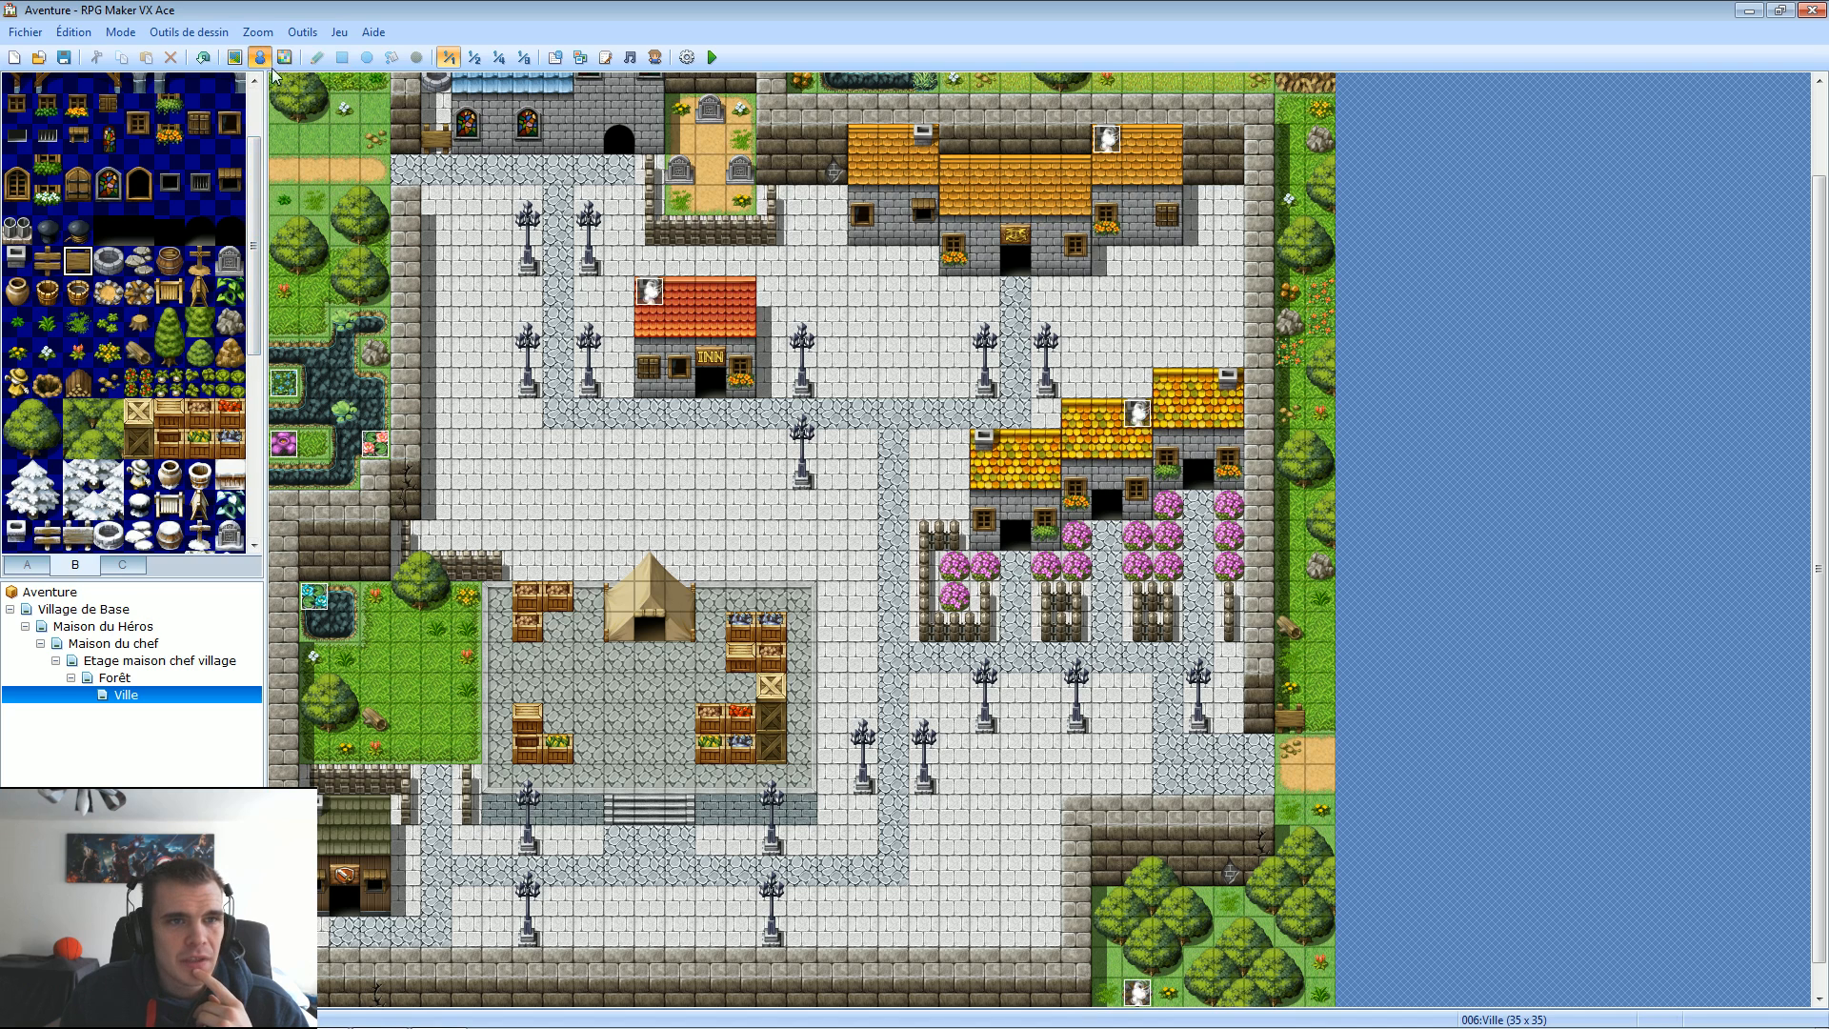
pyautogui.rightClick(1017, 536)
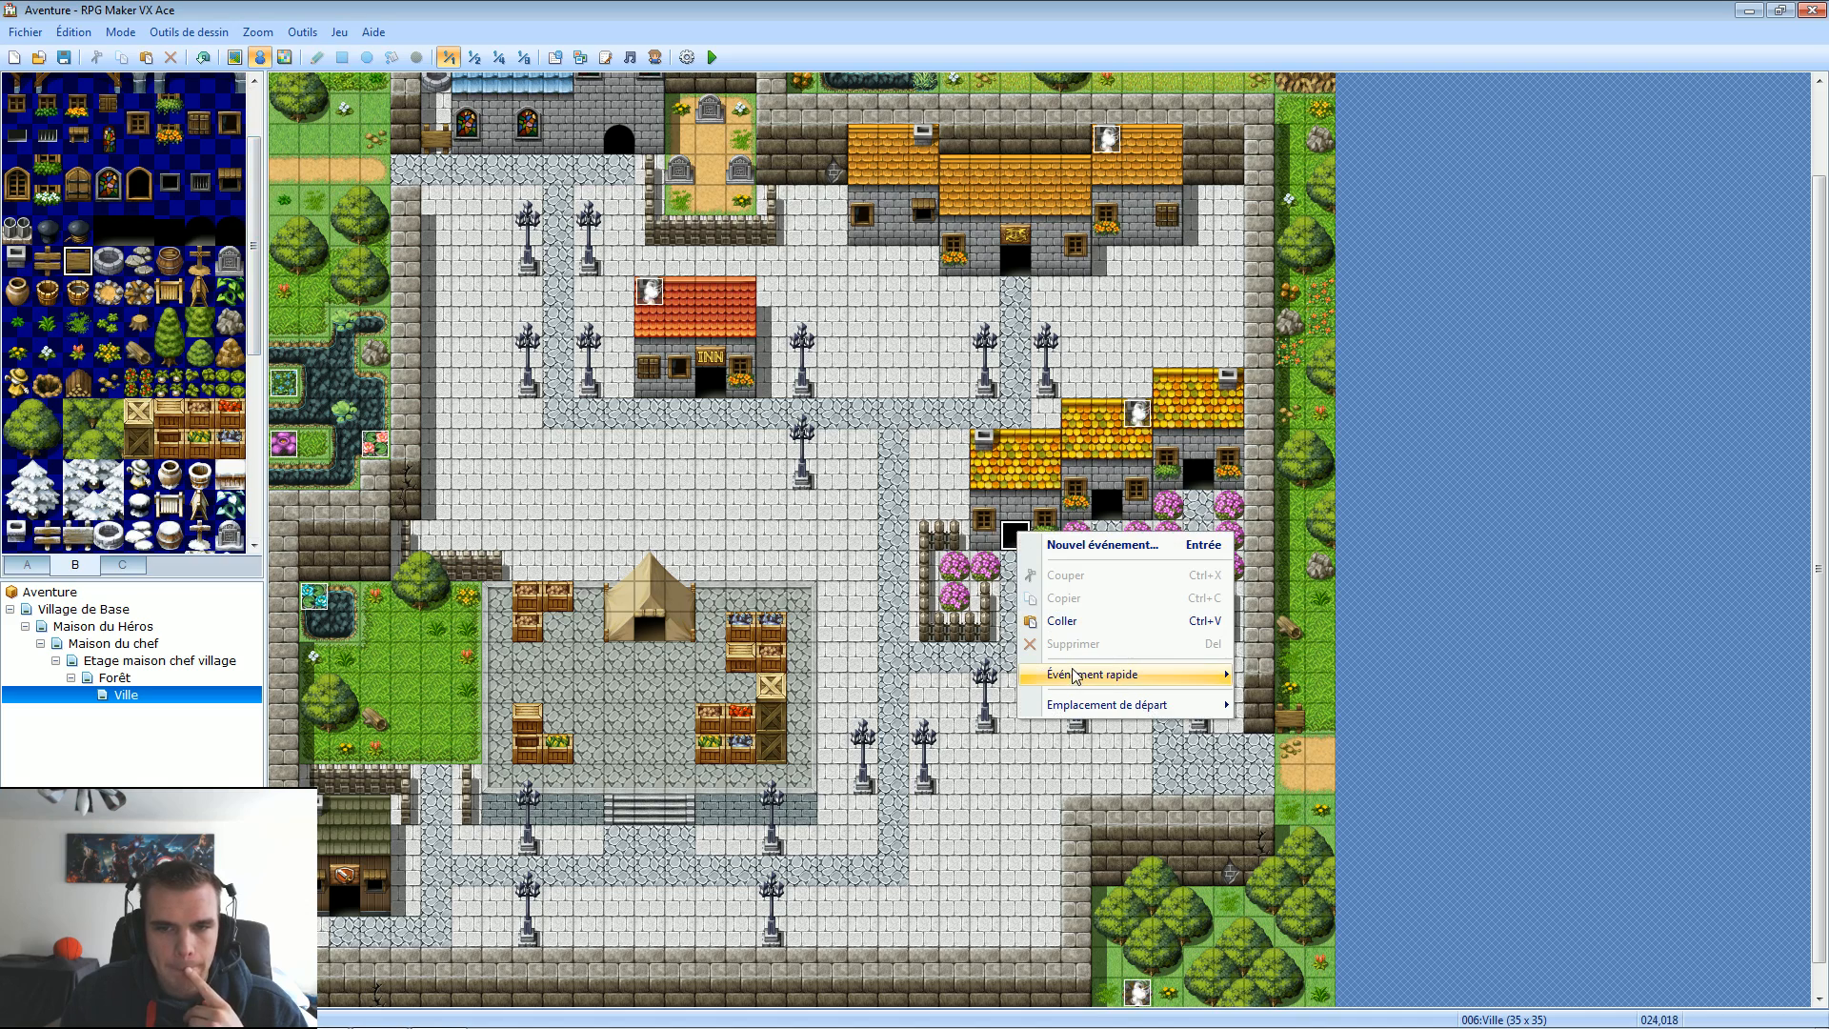
pyautogui.click(1133, 519)
pyautogui.rightClick(1114, 511)
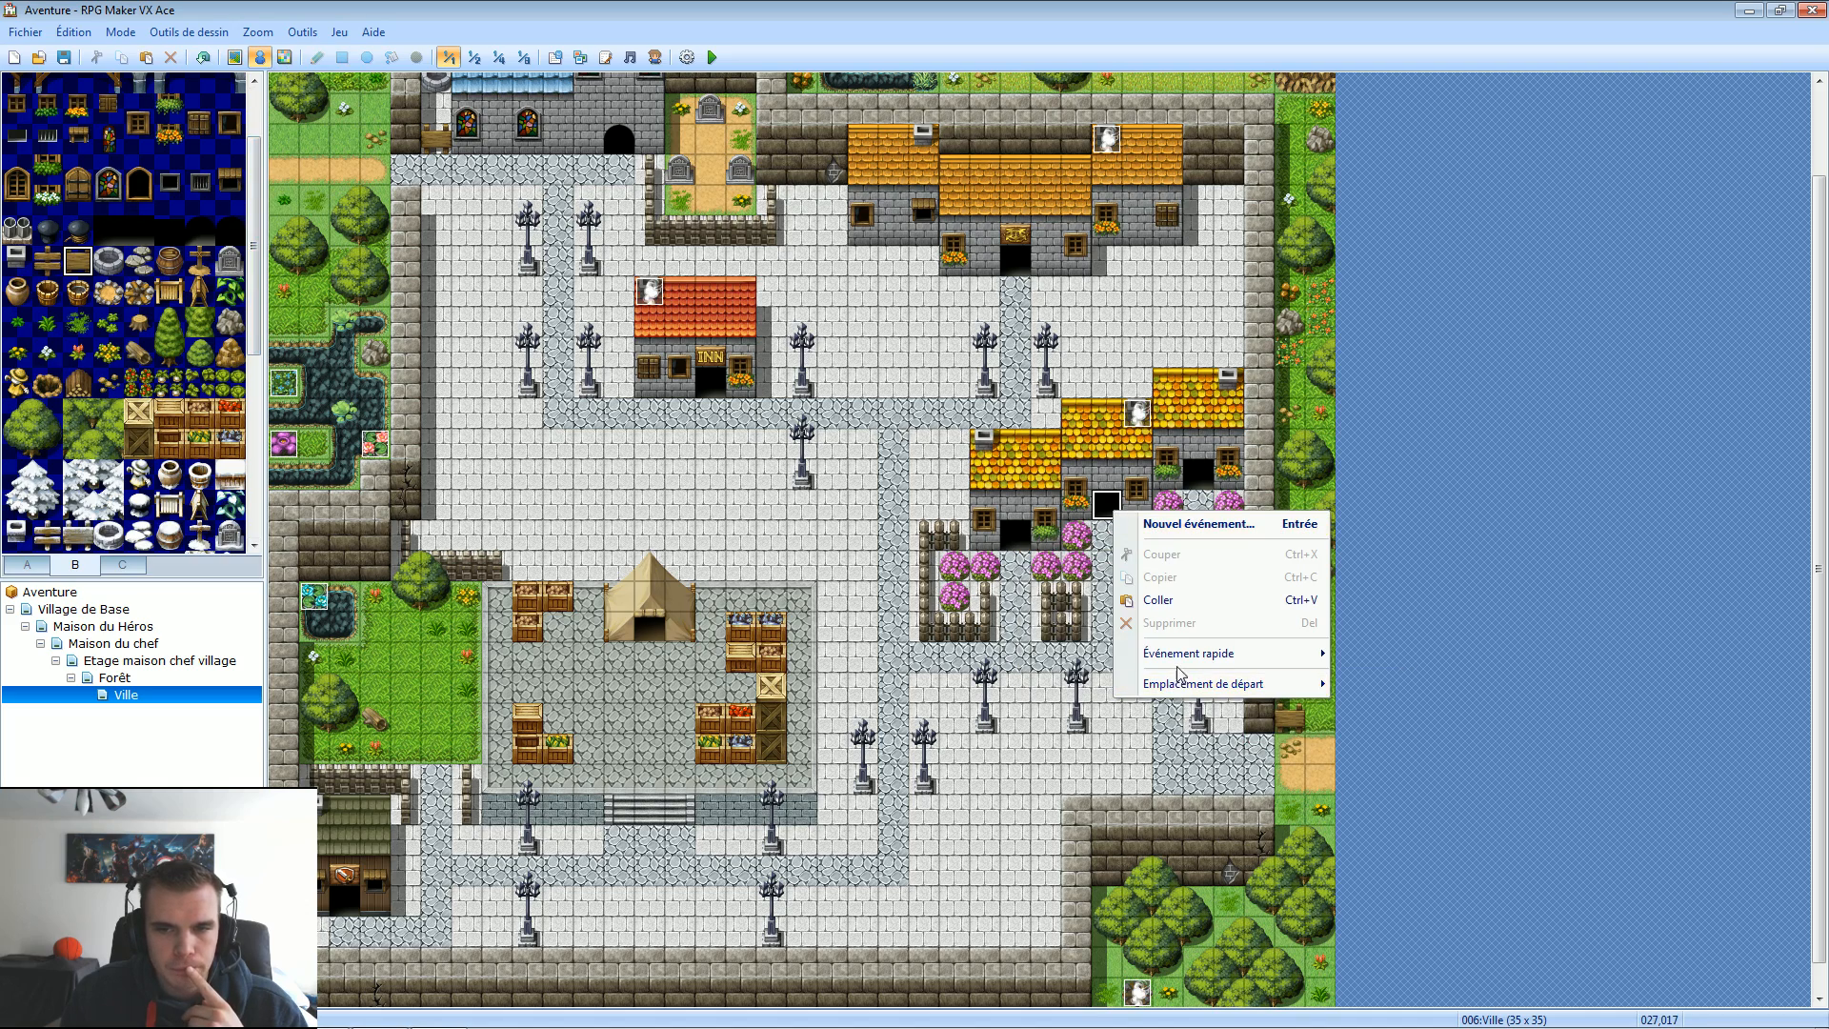
pyautogui.moveTo(1186, 655)
pyautogui.click(1369, 676)
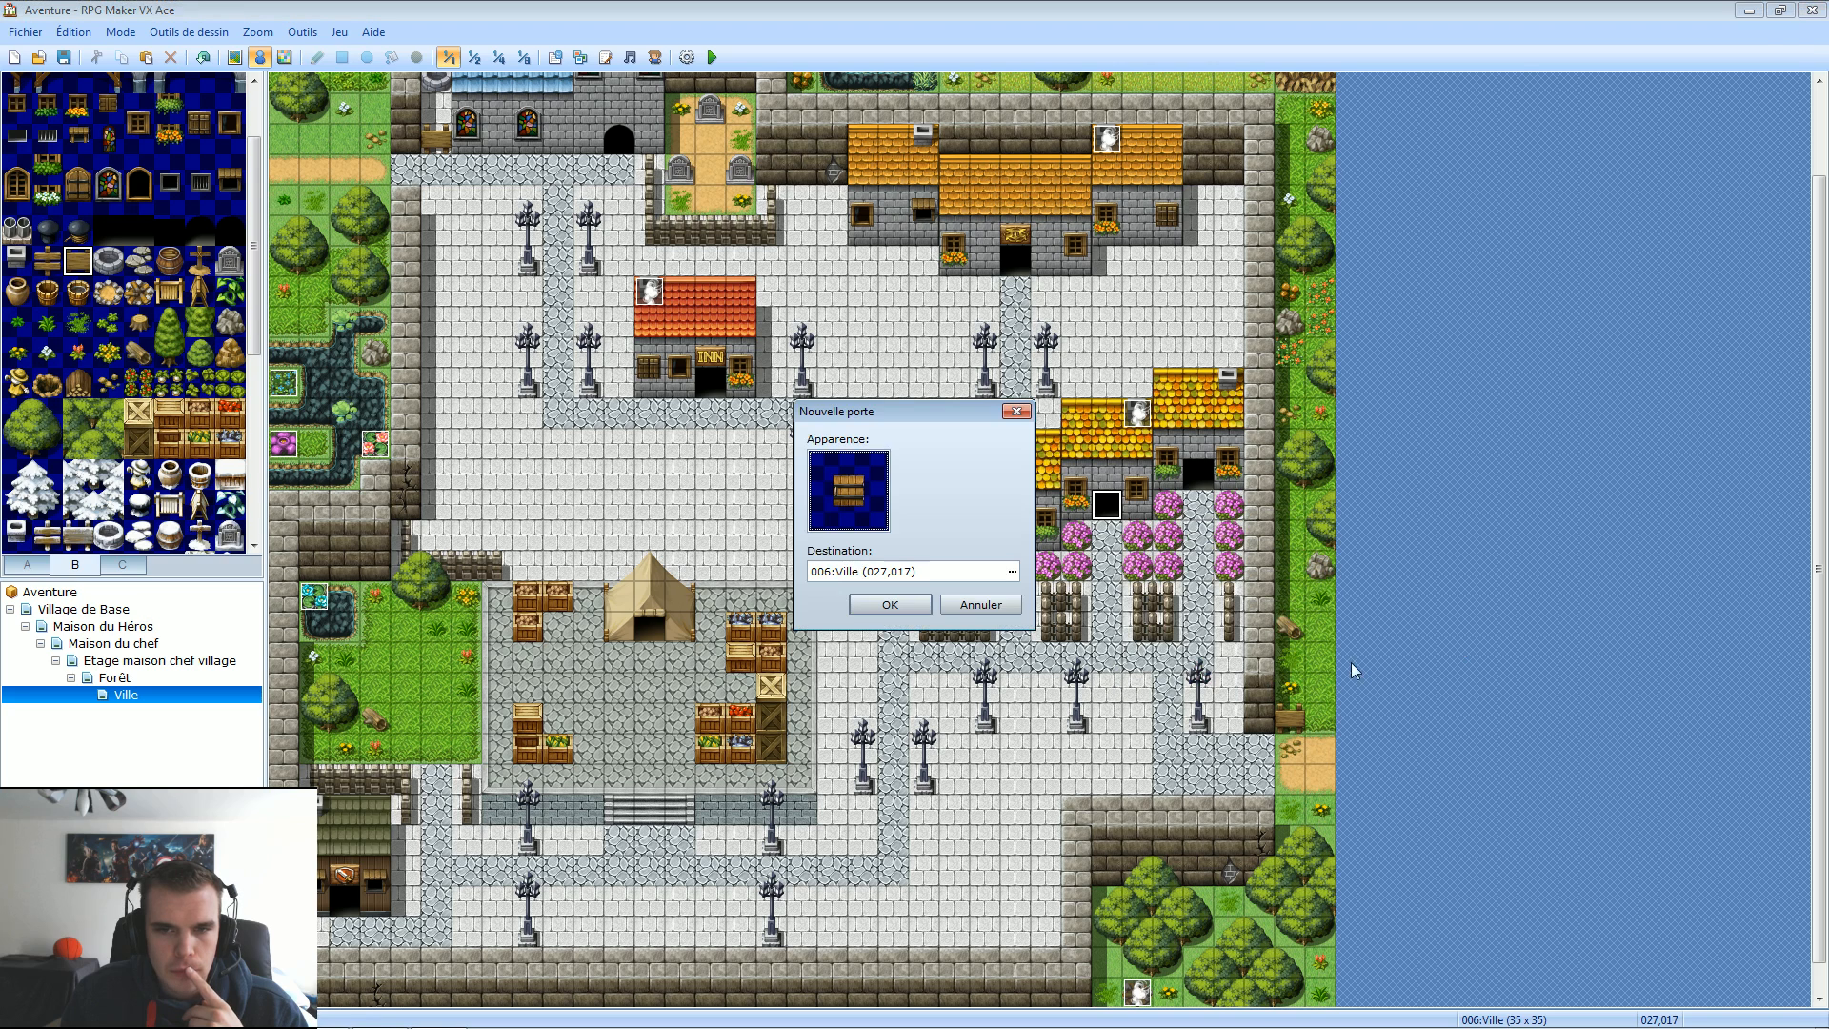
pyautogui.click(1012, 572)
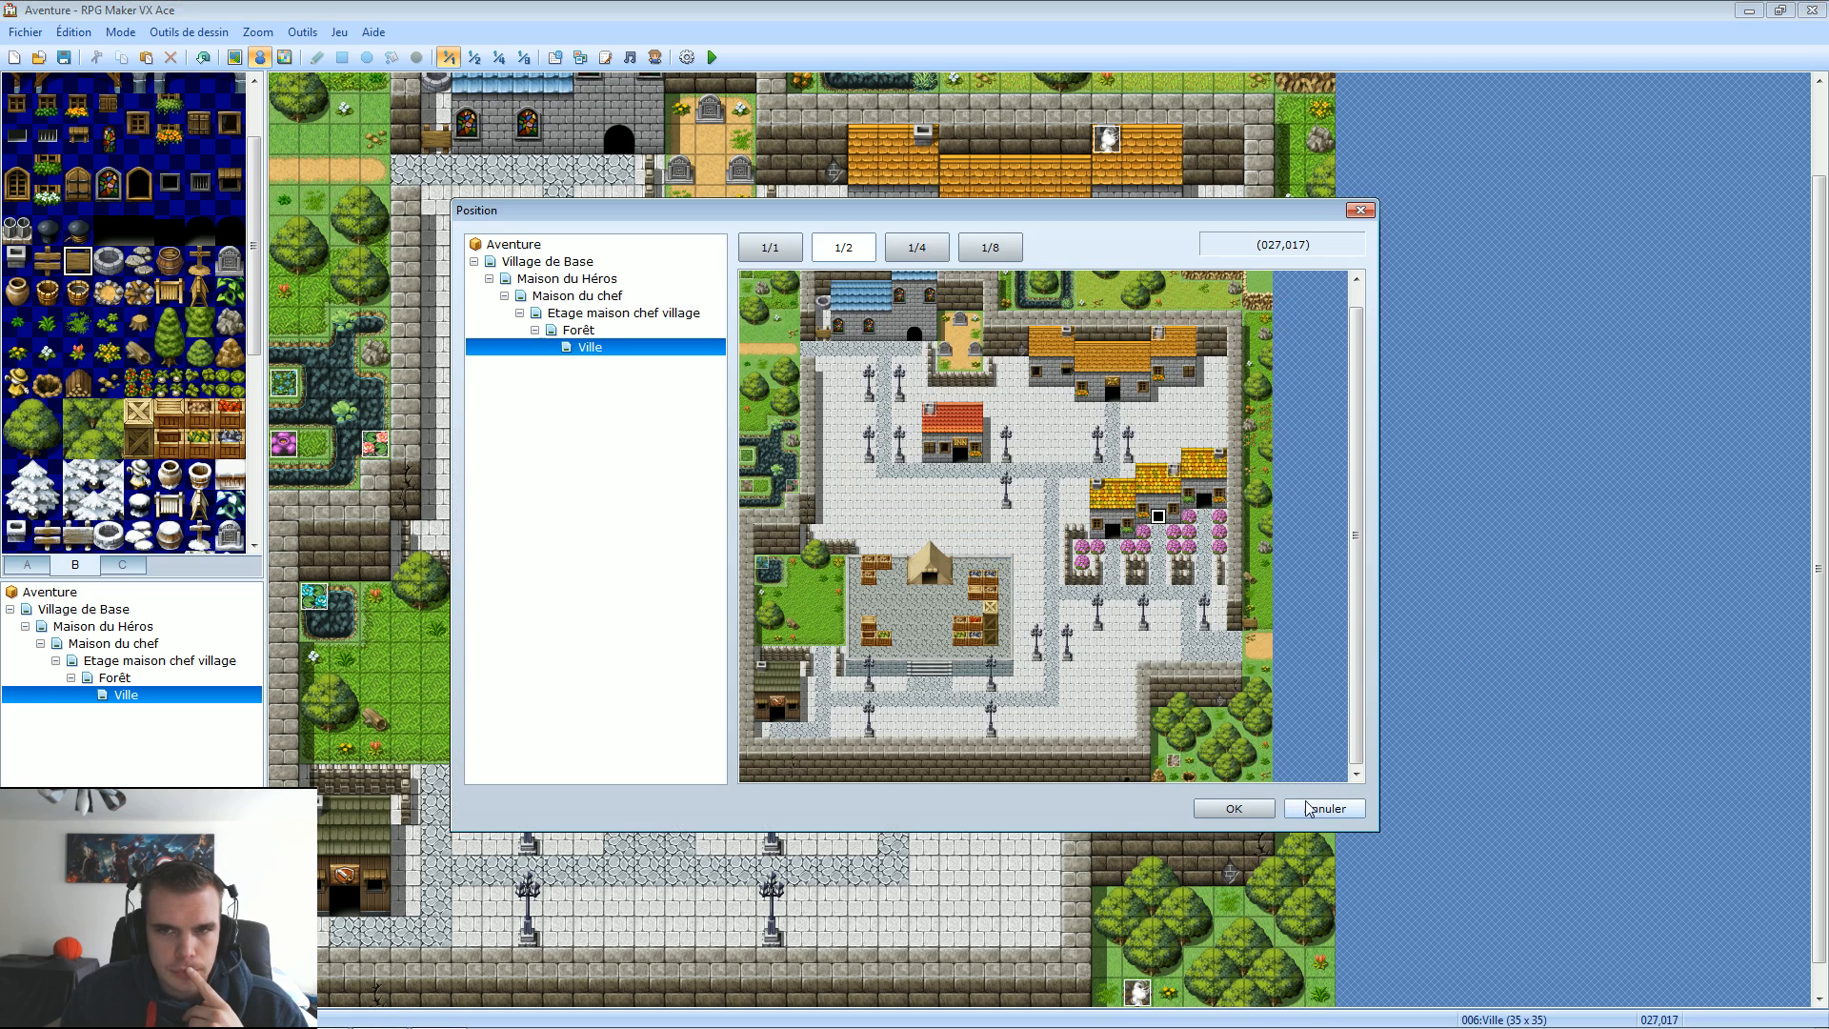
pyautogui.click(1272, 808)
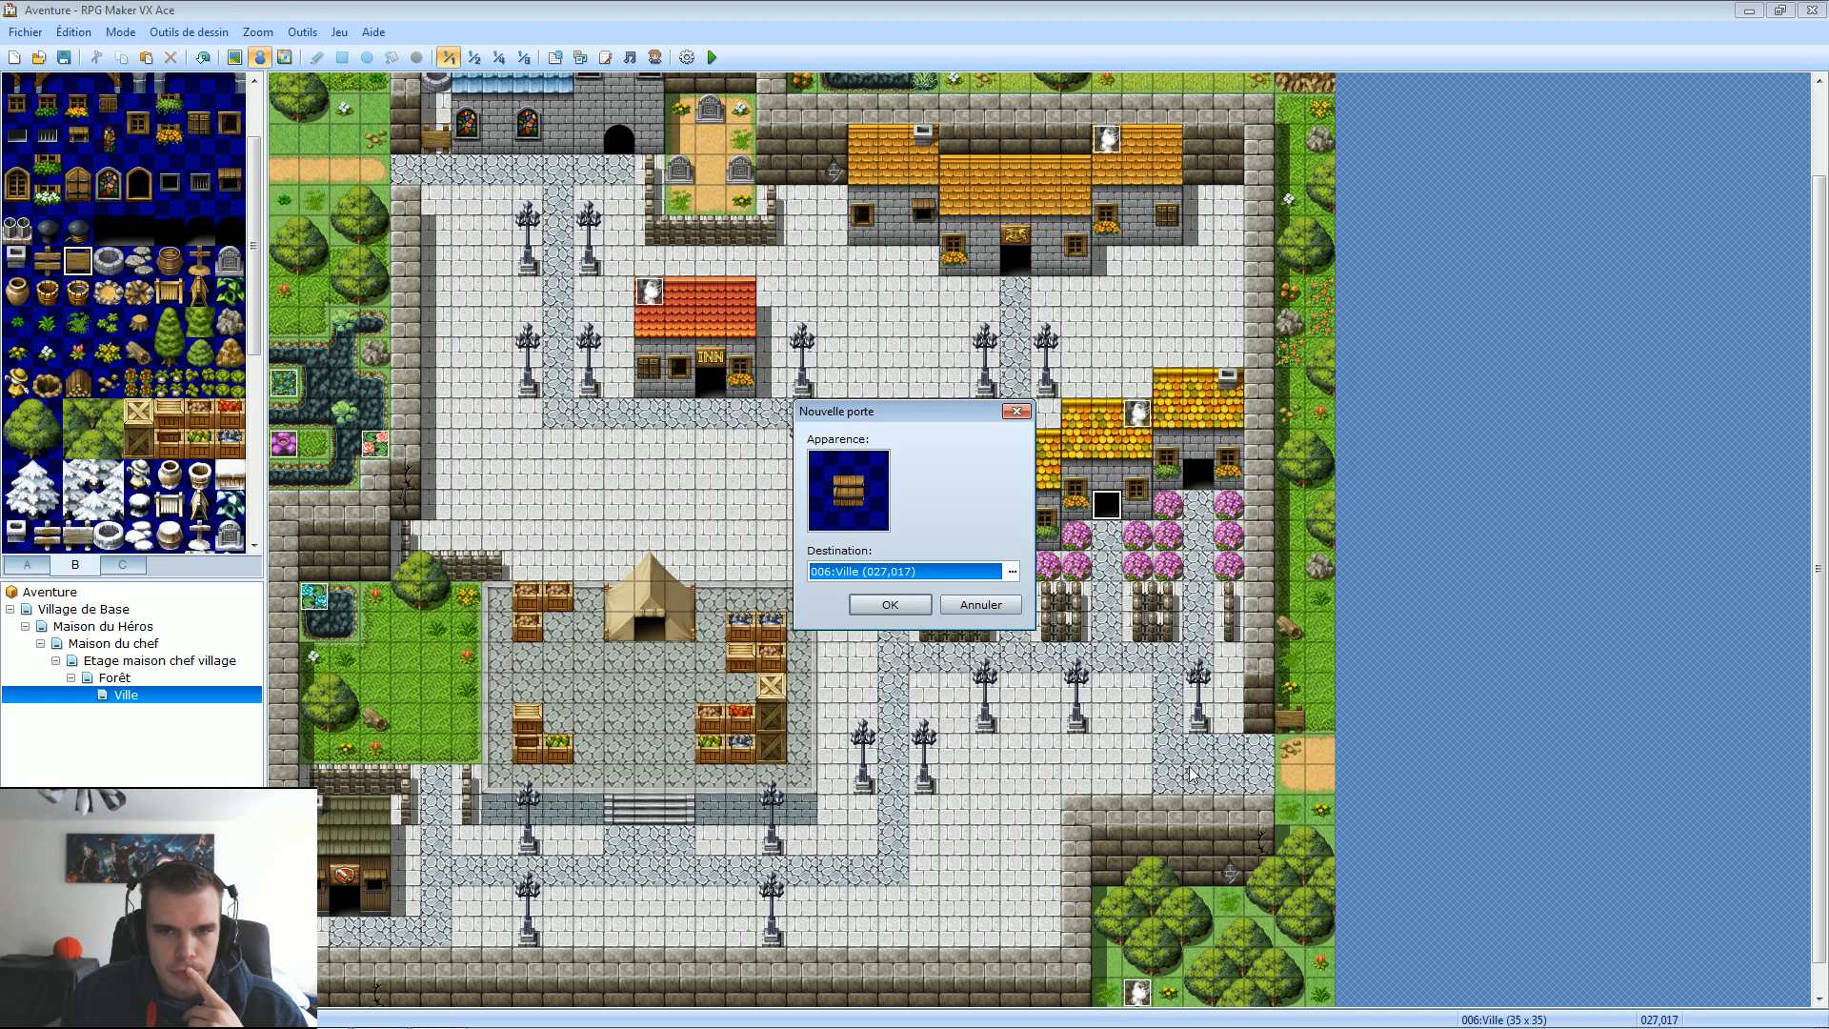
pyautogui.click(864, 606)
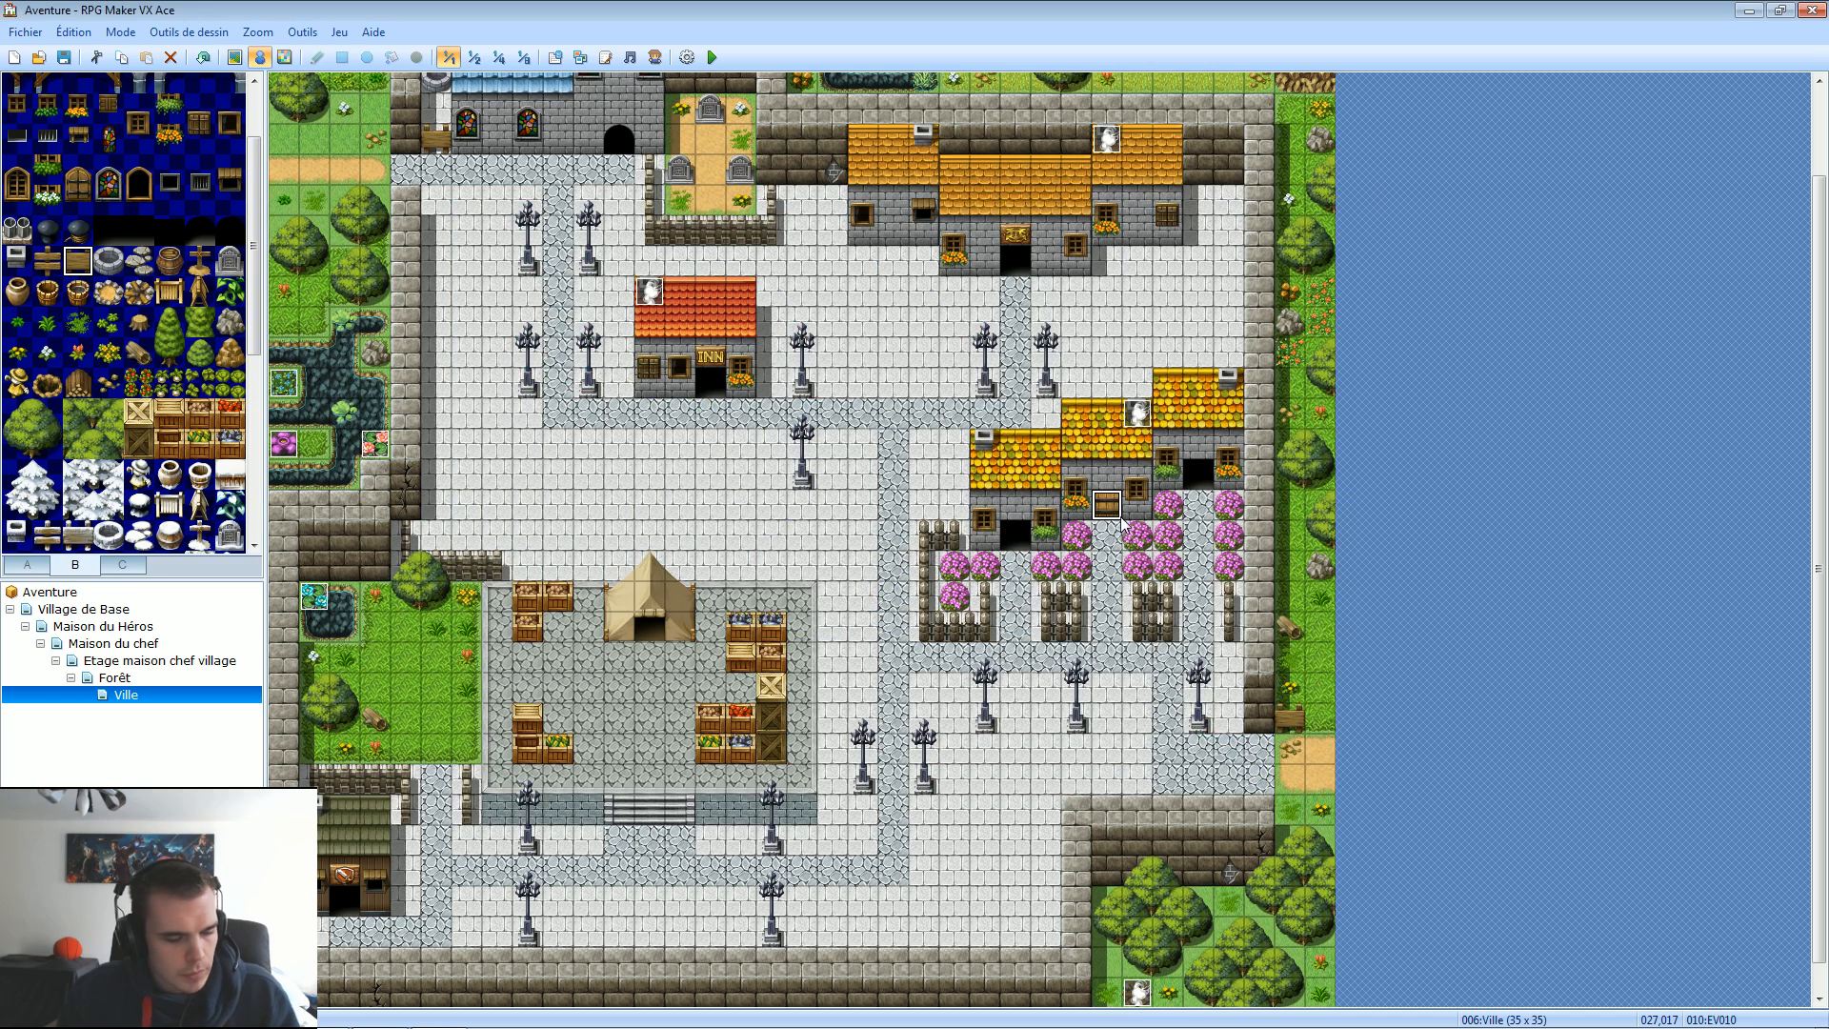
# Create a quick door event in the doorway of the easternmost yellow-roofed house.
pyautogui.click(1207, 481)
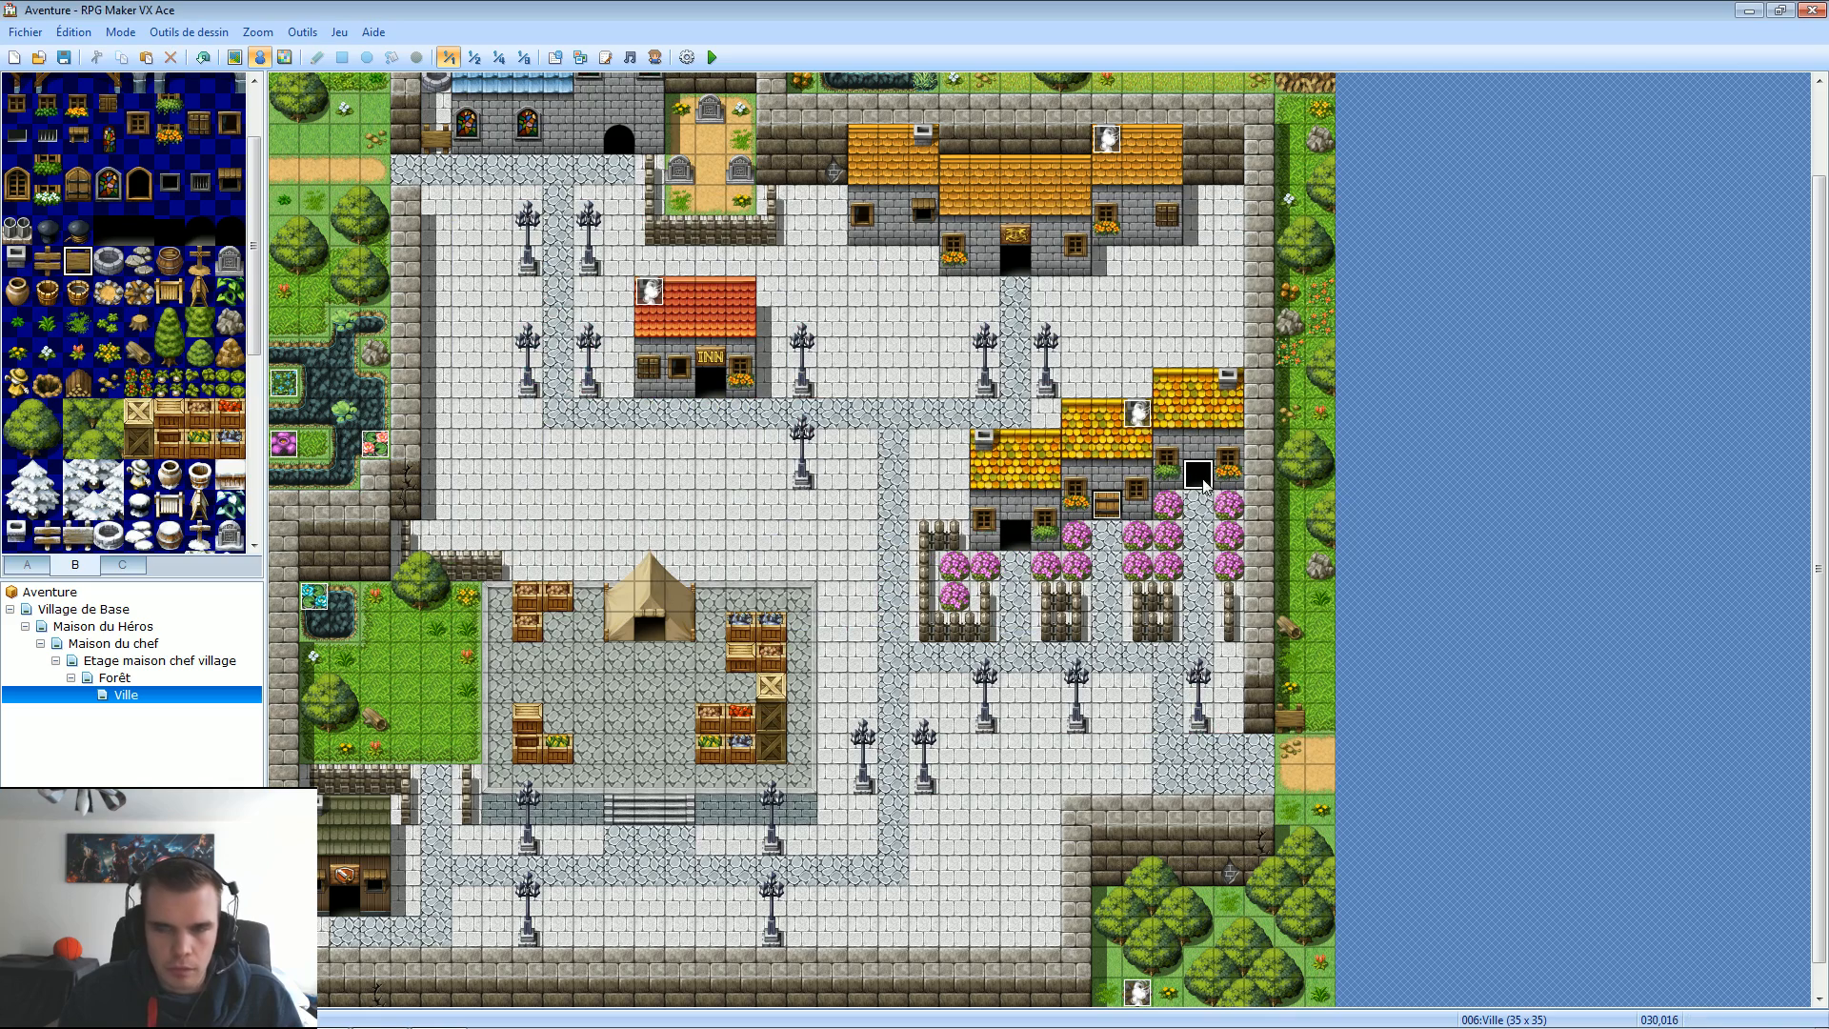
pyautogui.rightClick(1205, 486)
pyautogui.click(1205, 486)
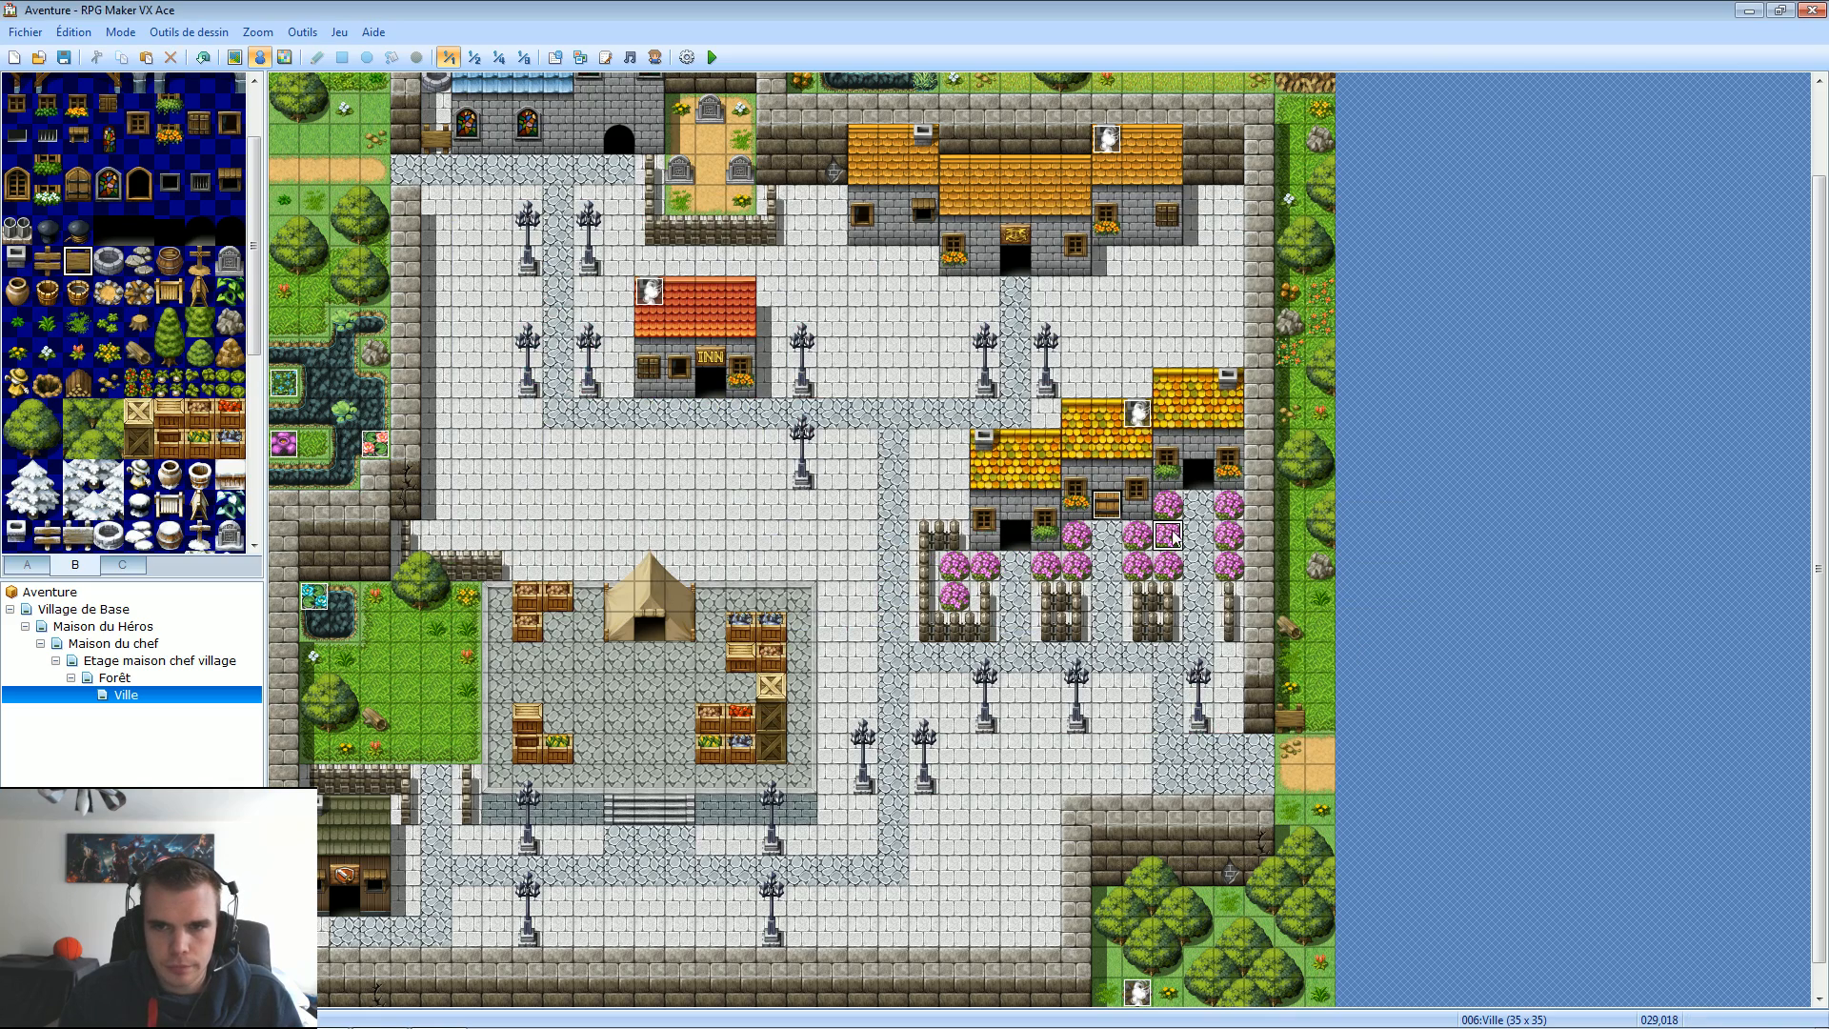
pyautogui.rightClick(1204, 484)
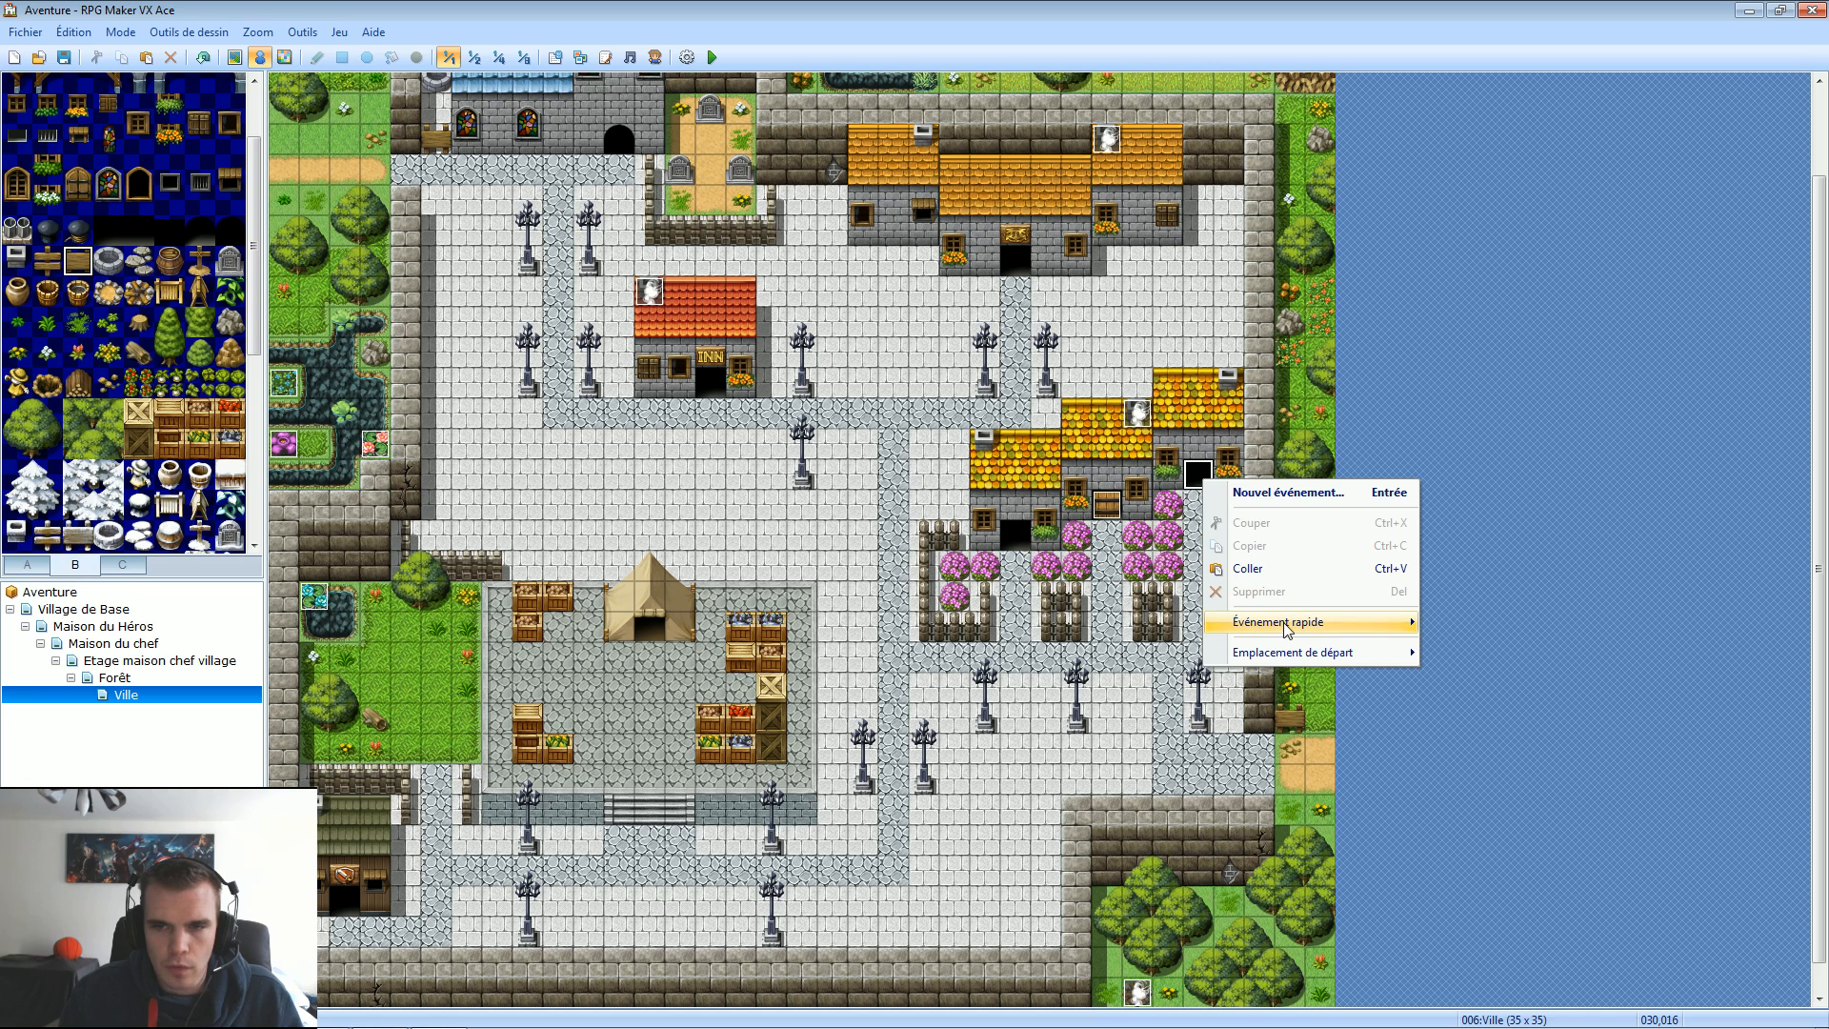
pyautogui.moveTo(1327, 624)
pyautogui.click(1448, 657)
pyautogui.click(889, 605)
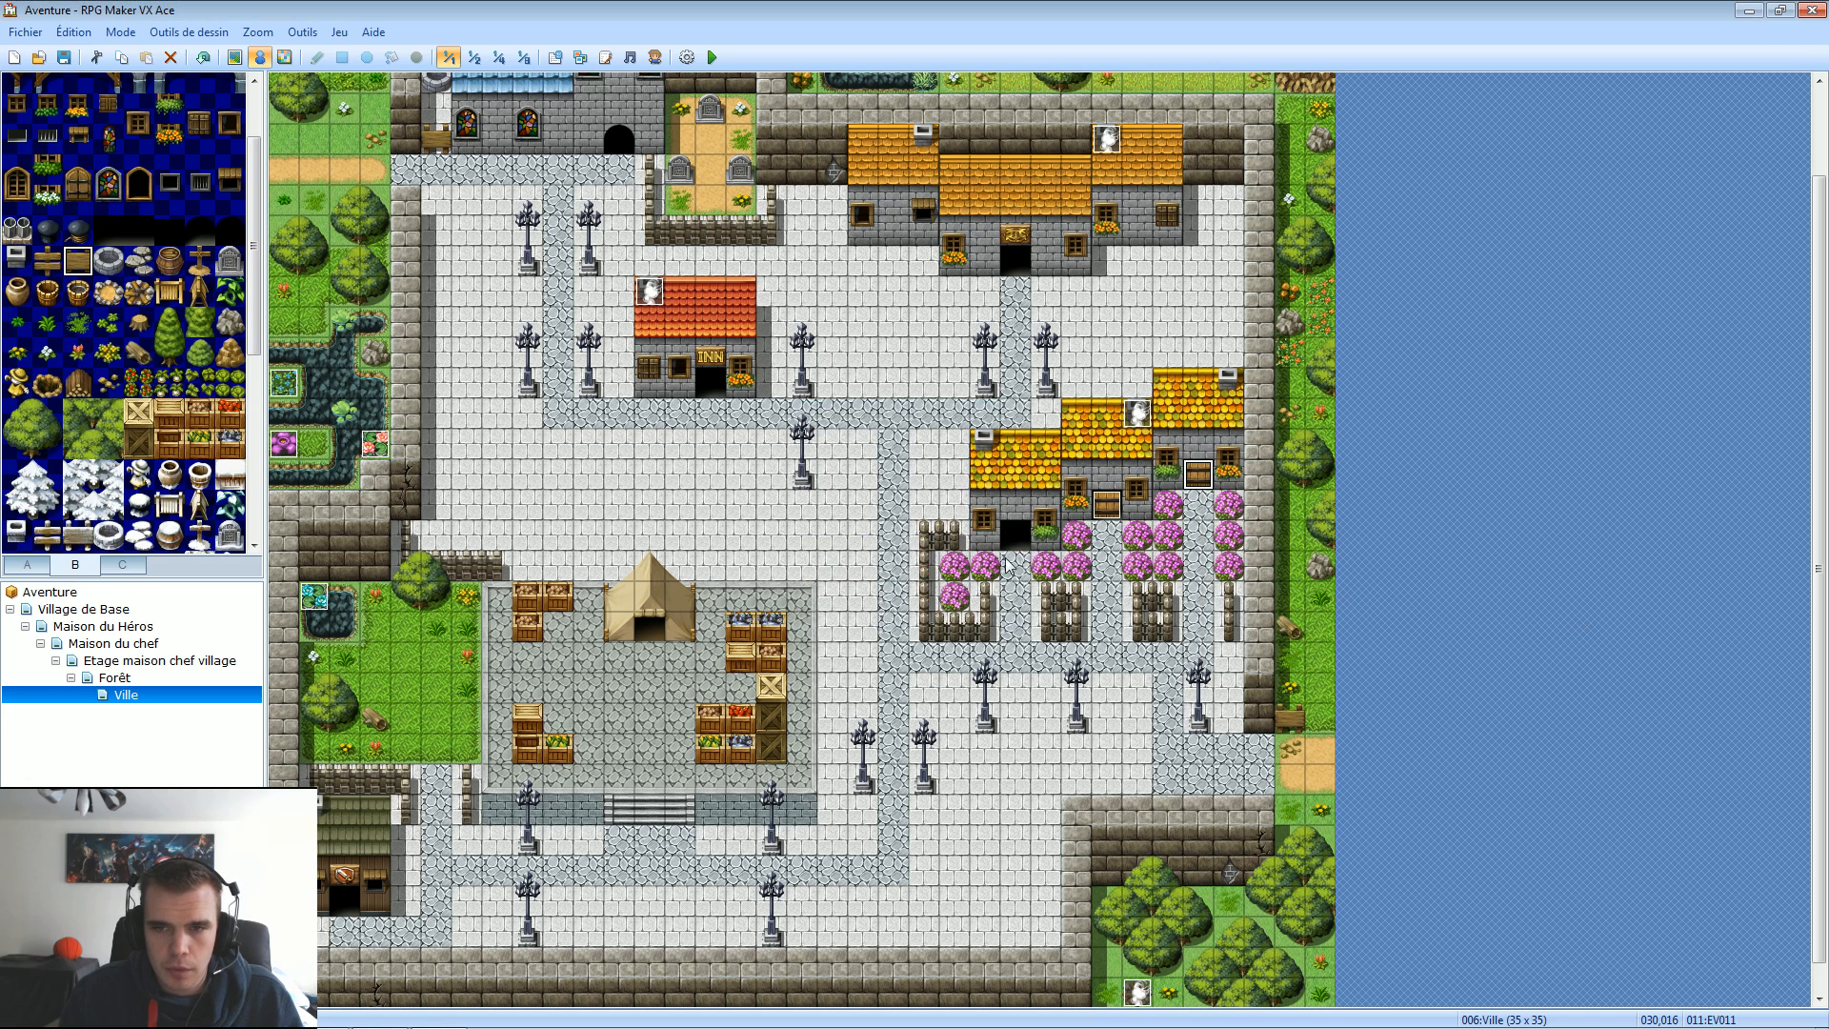
# Place a two-by-two group of wooden crates and shelves beside the east end of the large orange-roofed building.
pyautogui.click(984, 381)
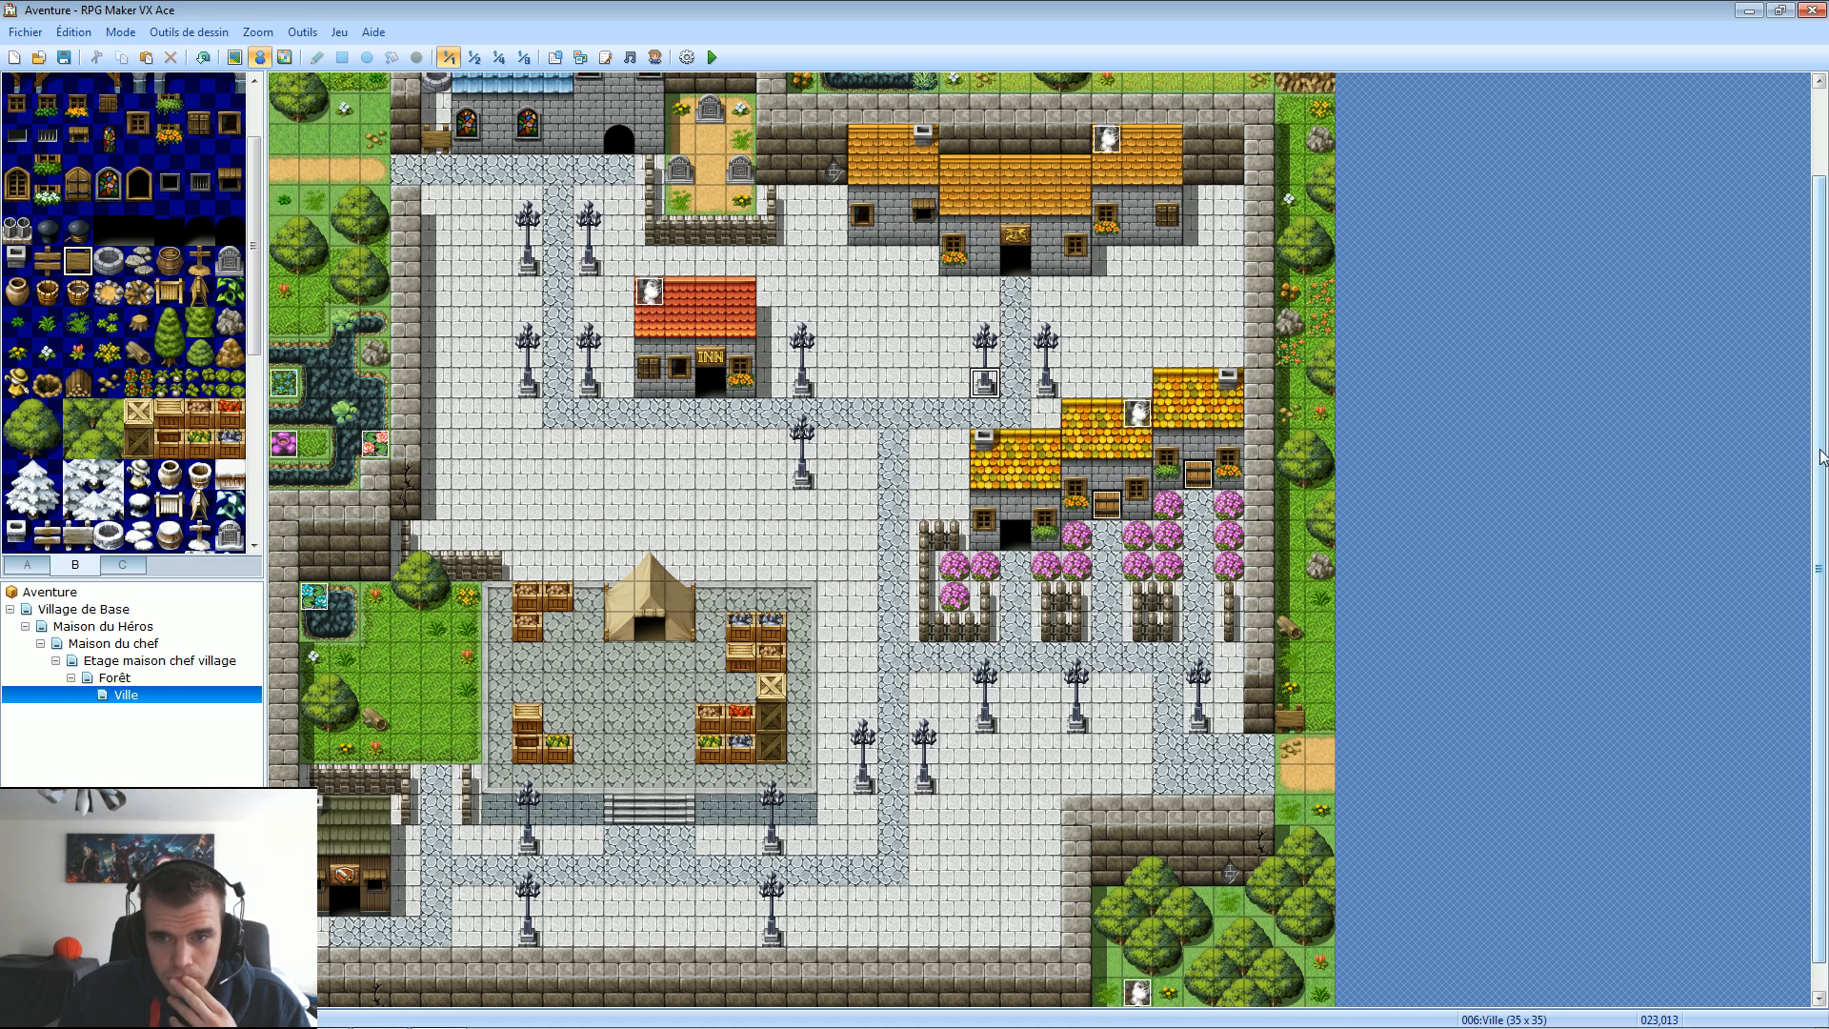
pyautogui.scroll(3, 1822, 458)
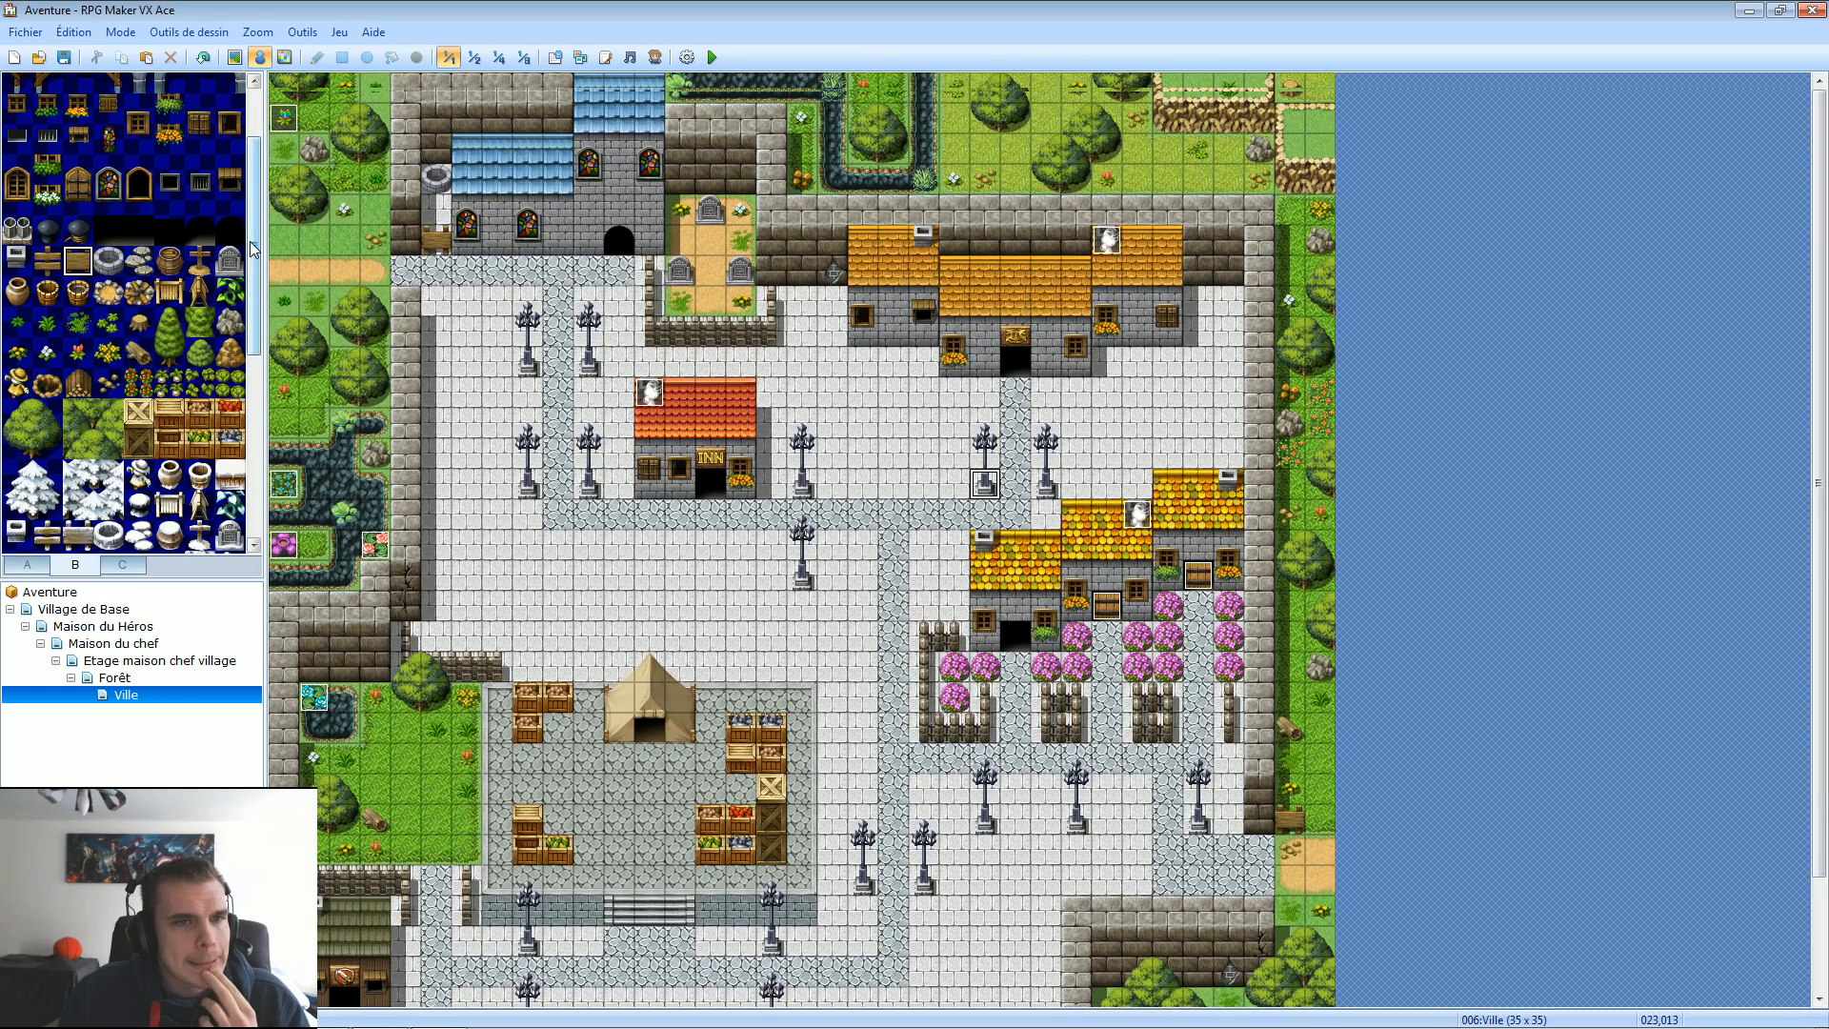
pyautogui.moveTo(250, 248); pyautogui.dragTo(283, 305)
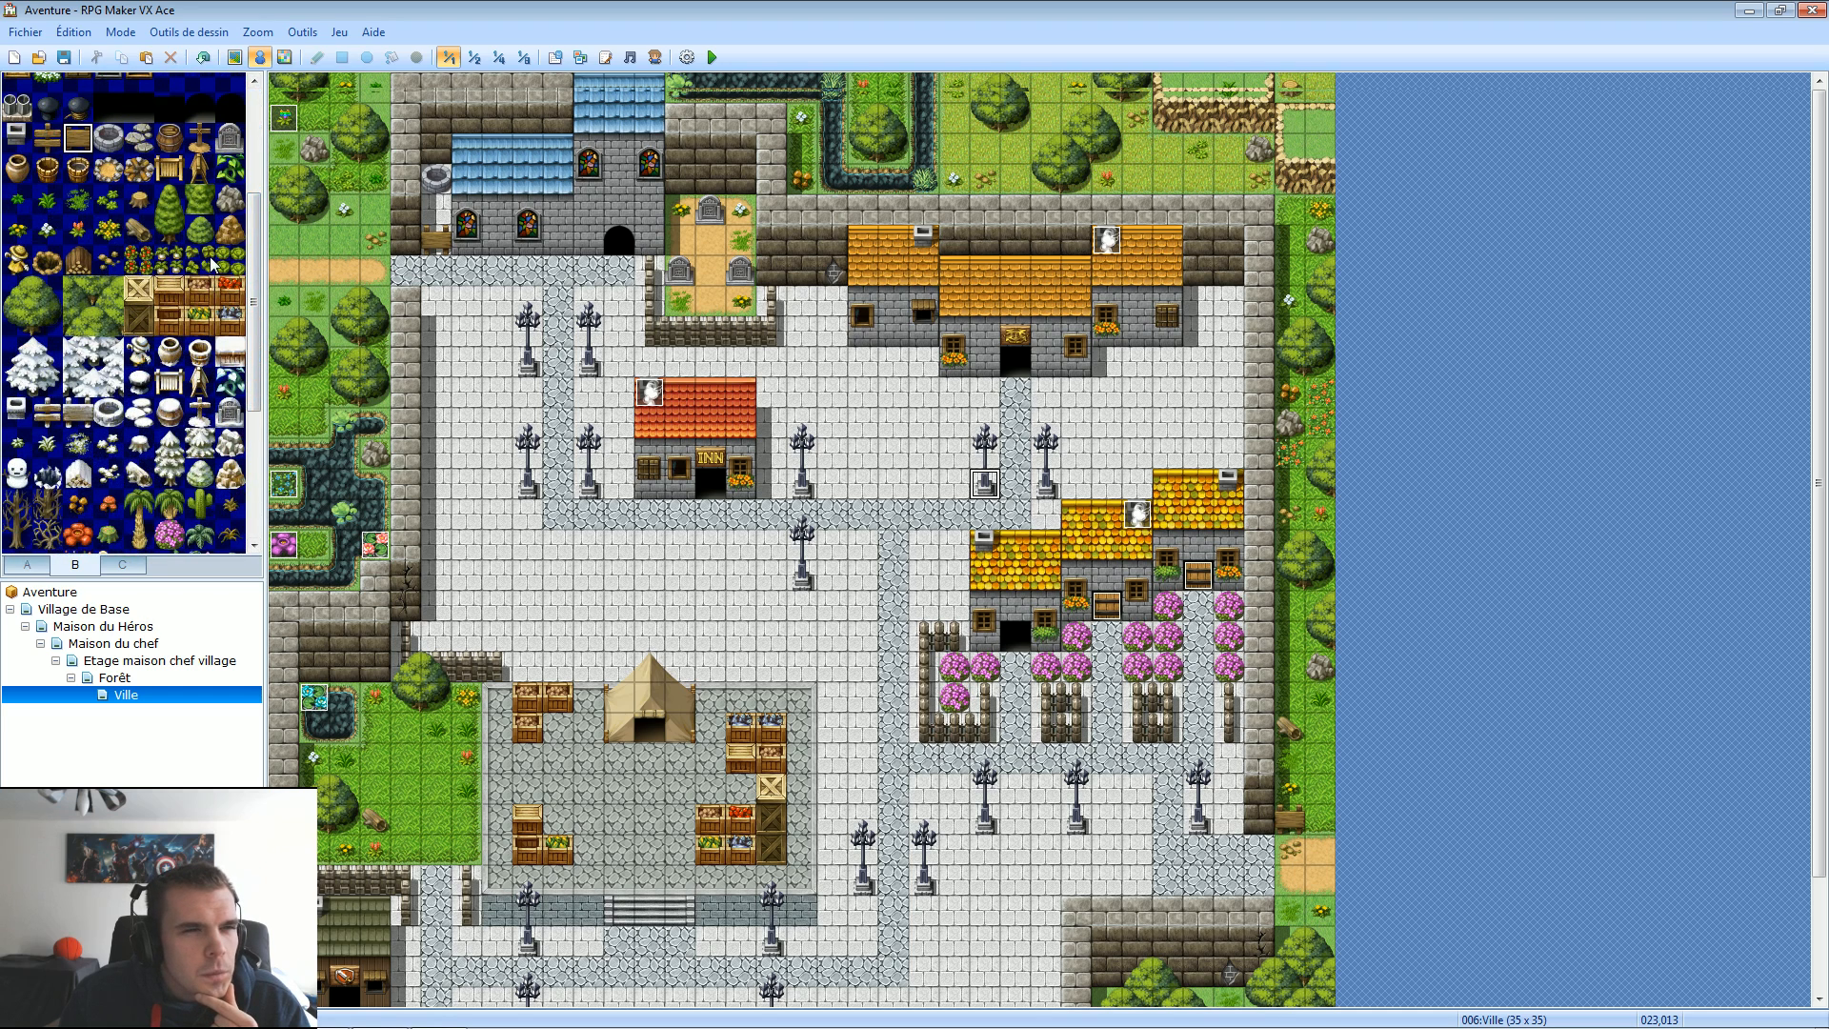
pyautogui.moveTo(141, 322); pyautogui.dragTo(173, 293)
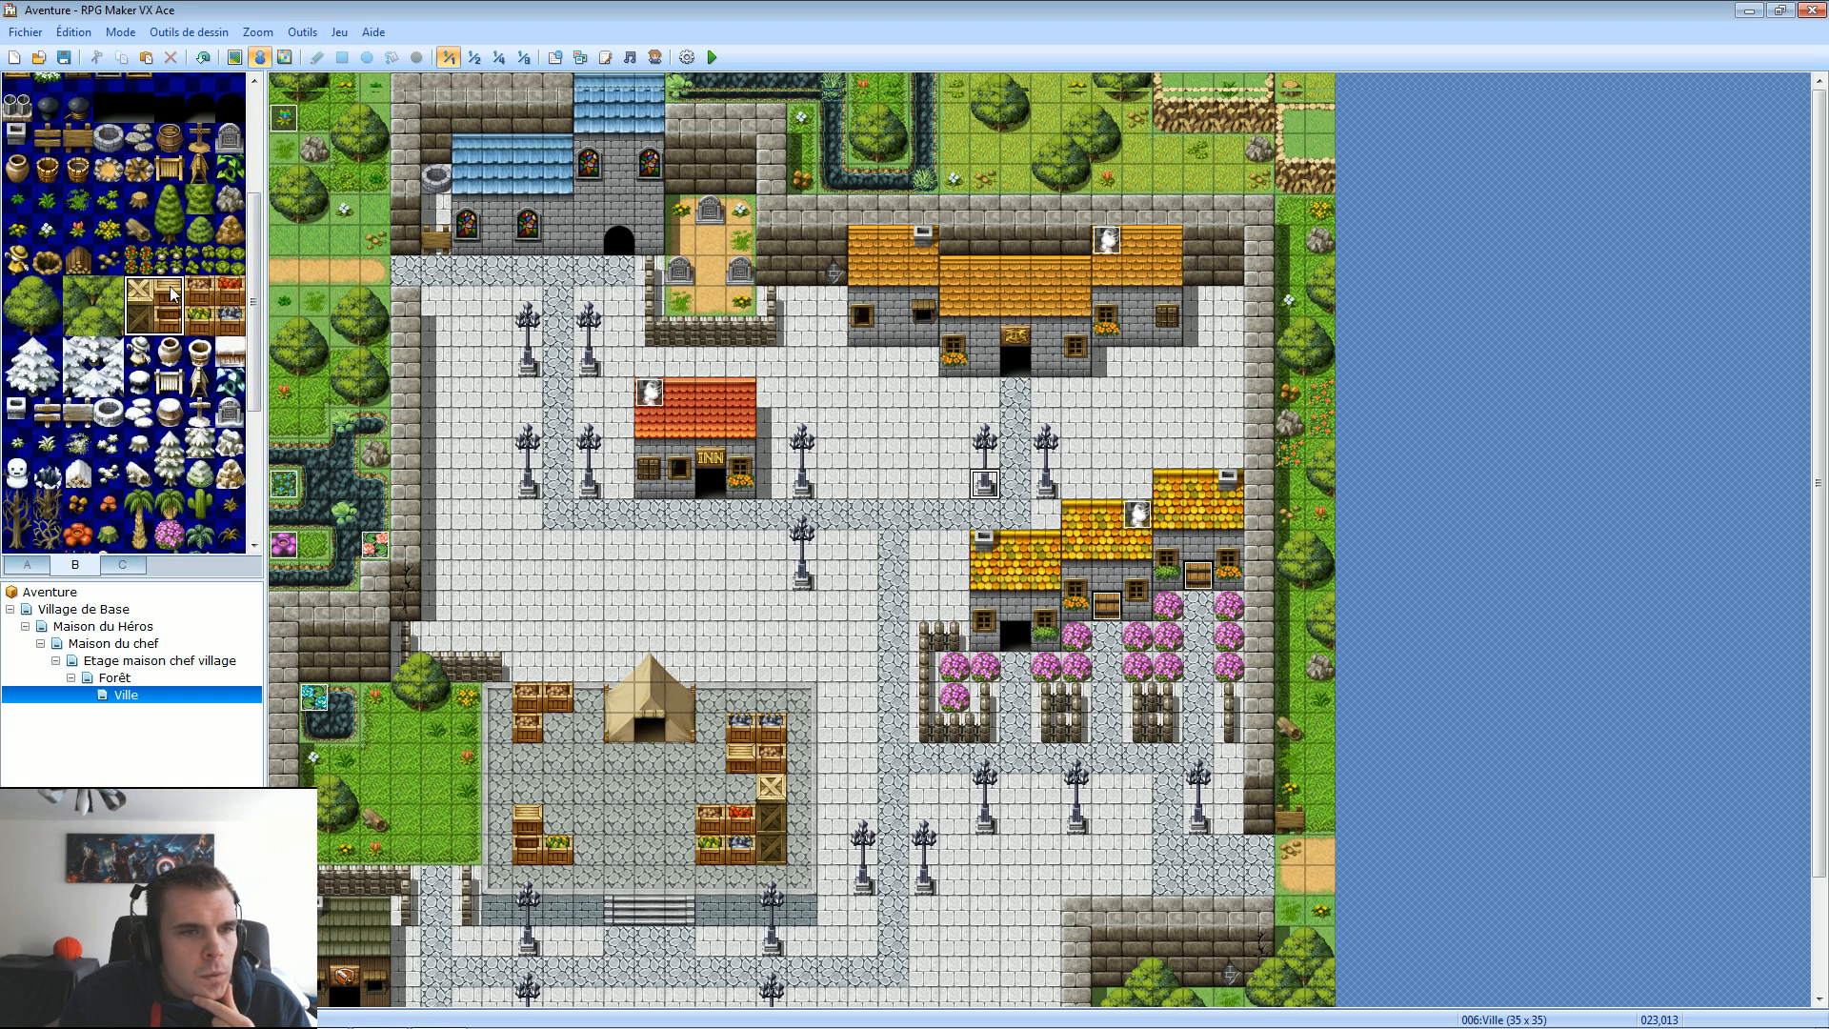
pyautogui.click(235, 57)
pyautogui.scroll(-3, 1704, 613)
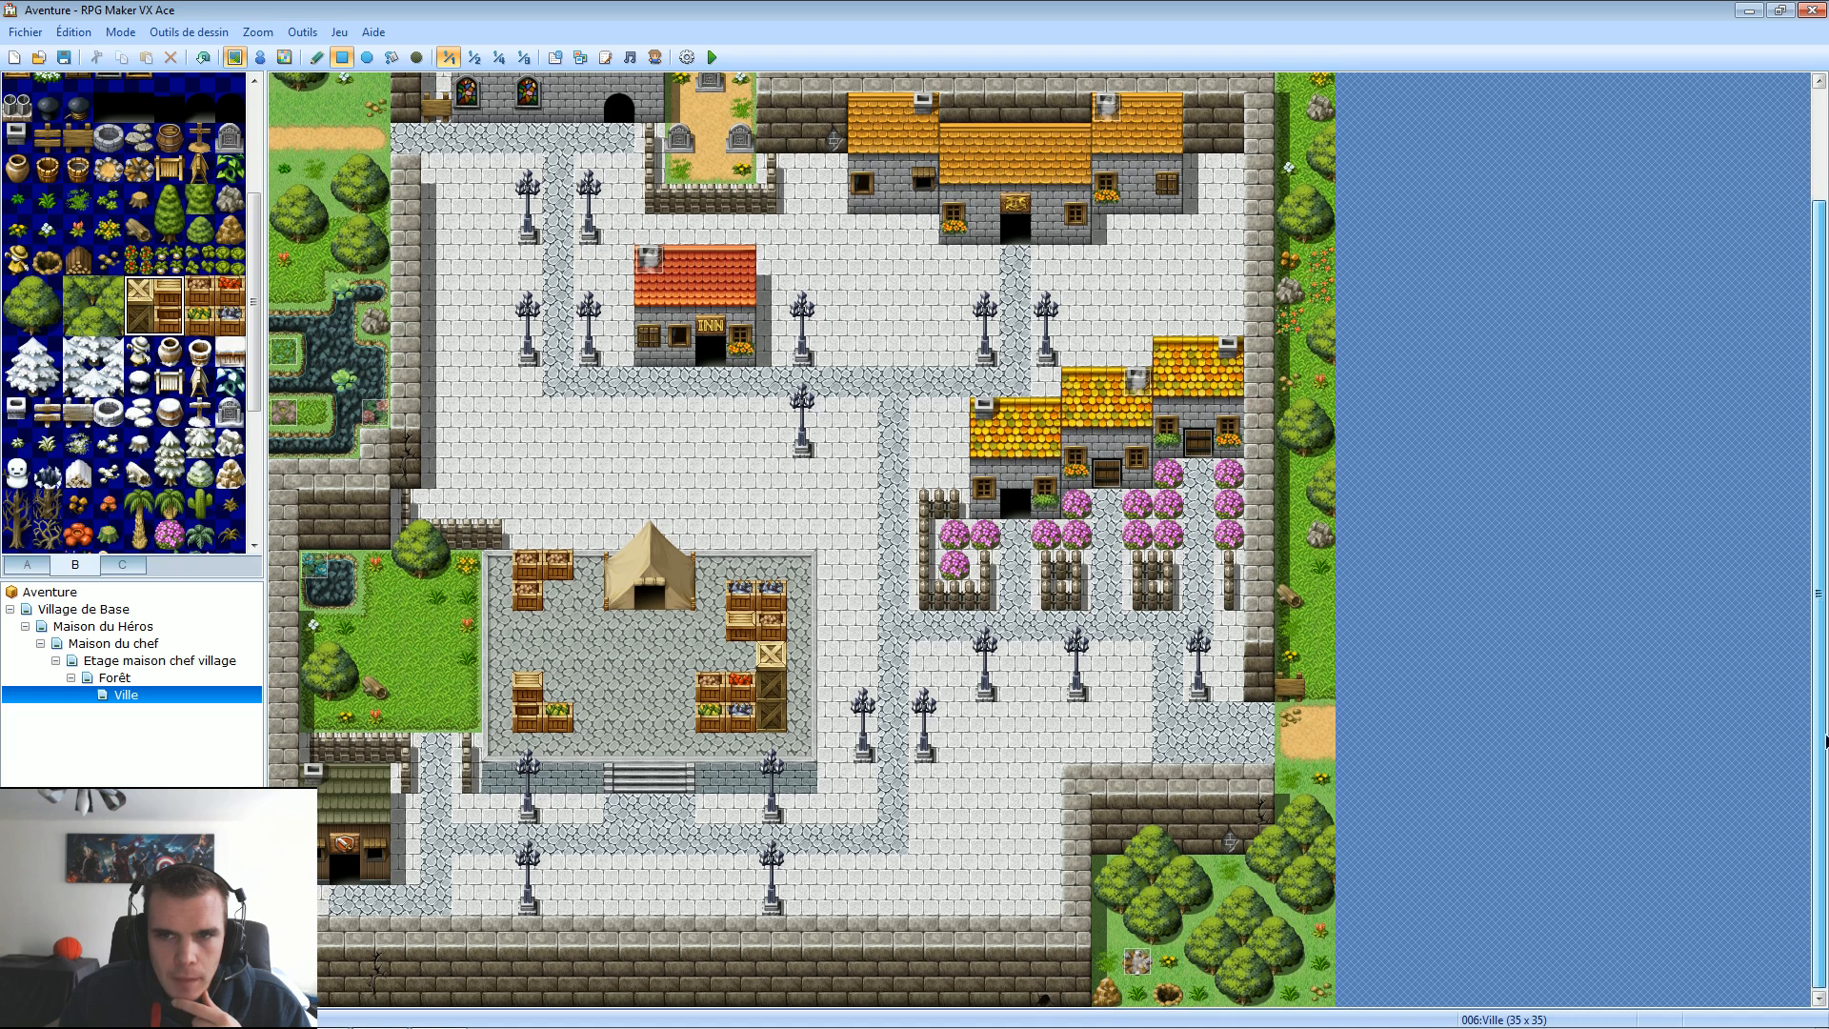
pyautogui.click(1210, 167)
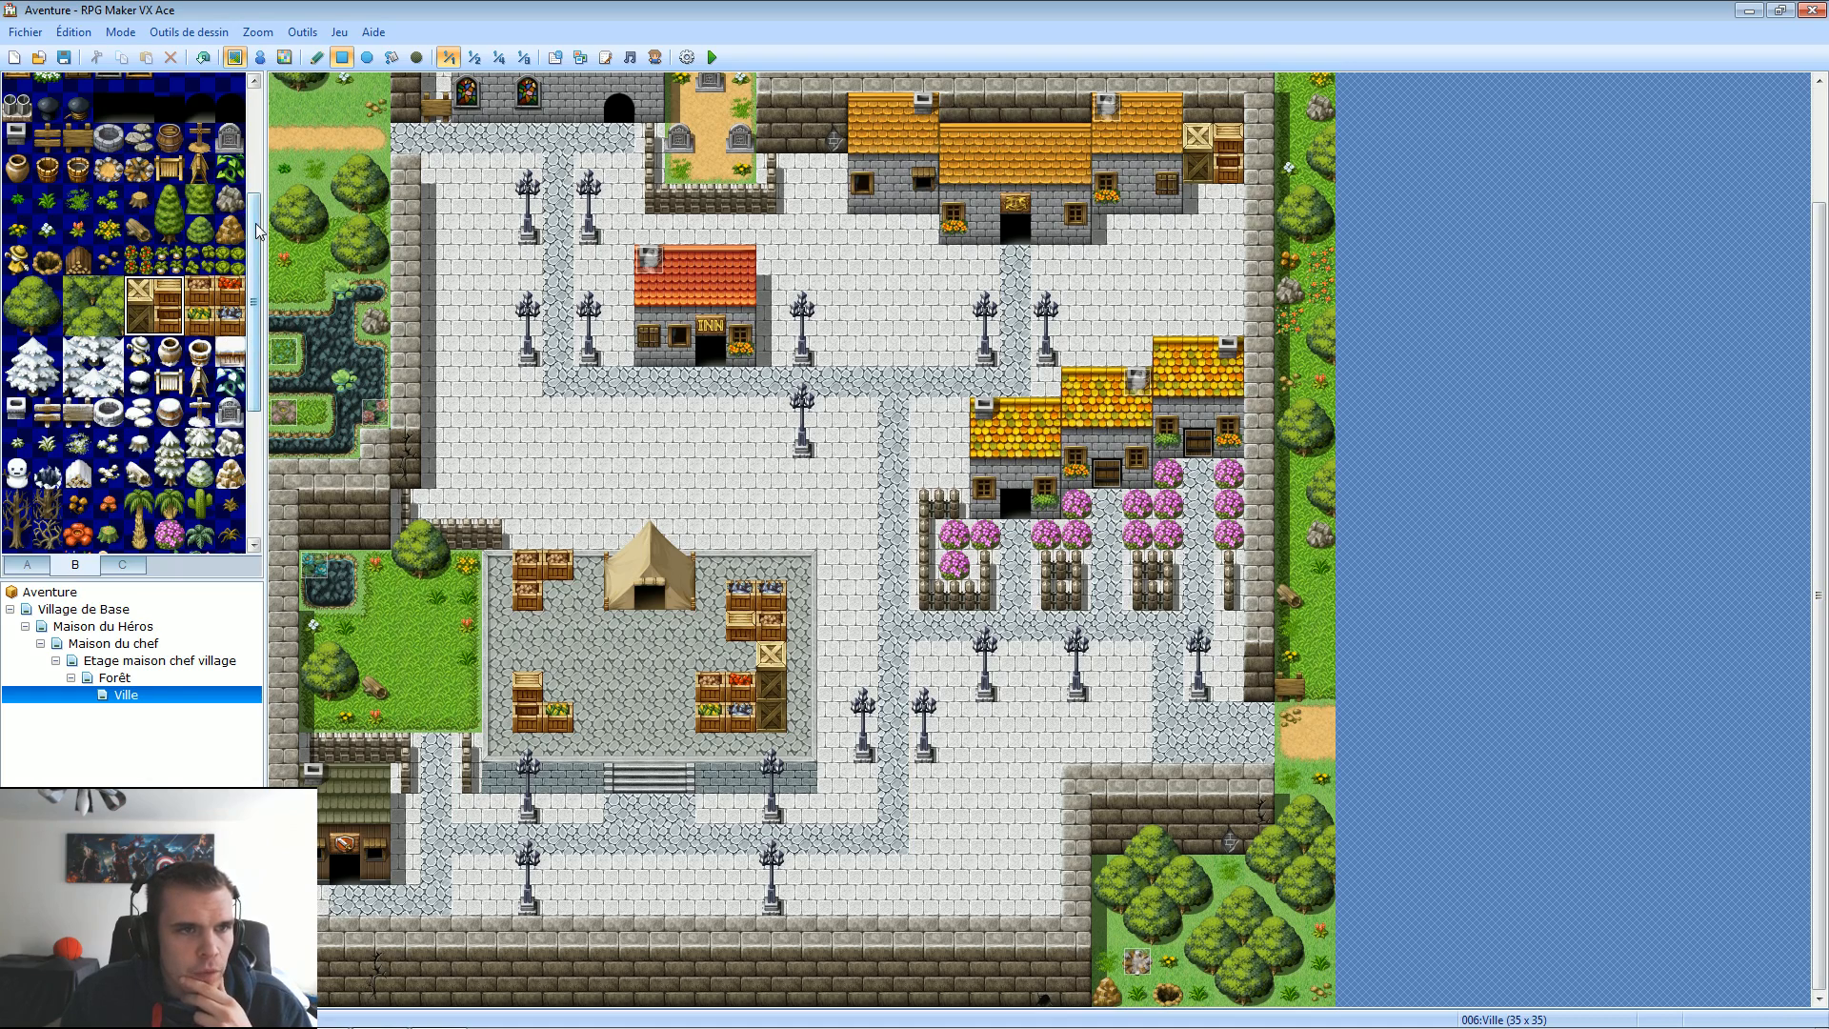
# Place small orange plants in the east grass strip and in the walled grass area west of the market.
pyautogui.moveTo(257, 231); pyautogui.dragTo(255, 299)
pyautogui.click(109, 340)
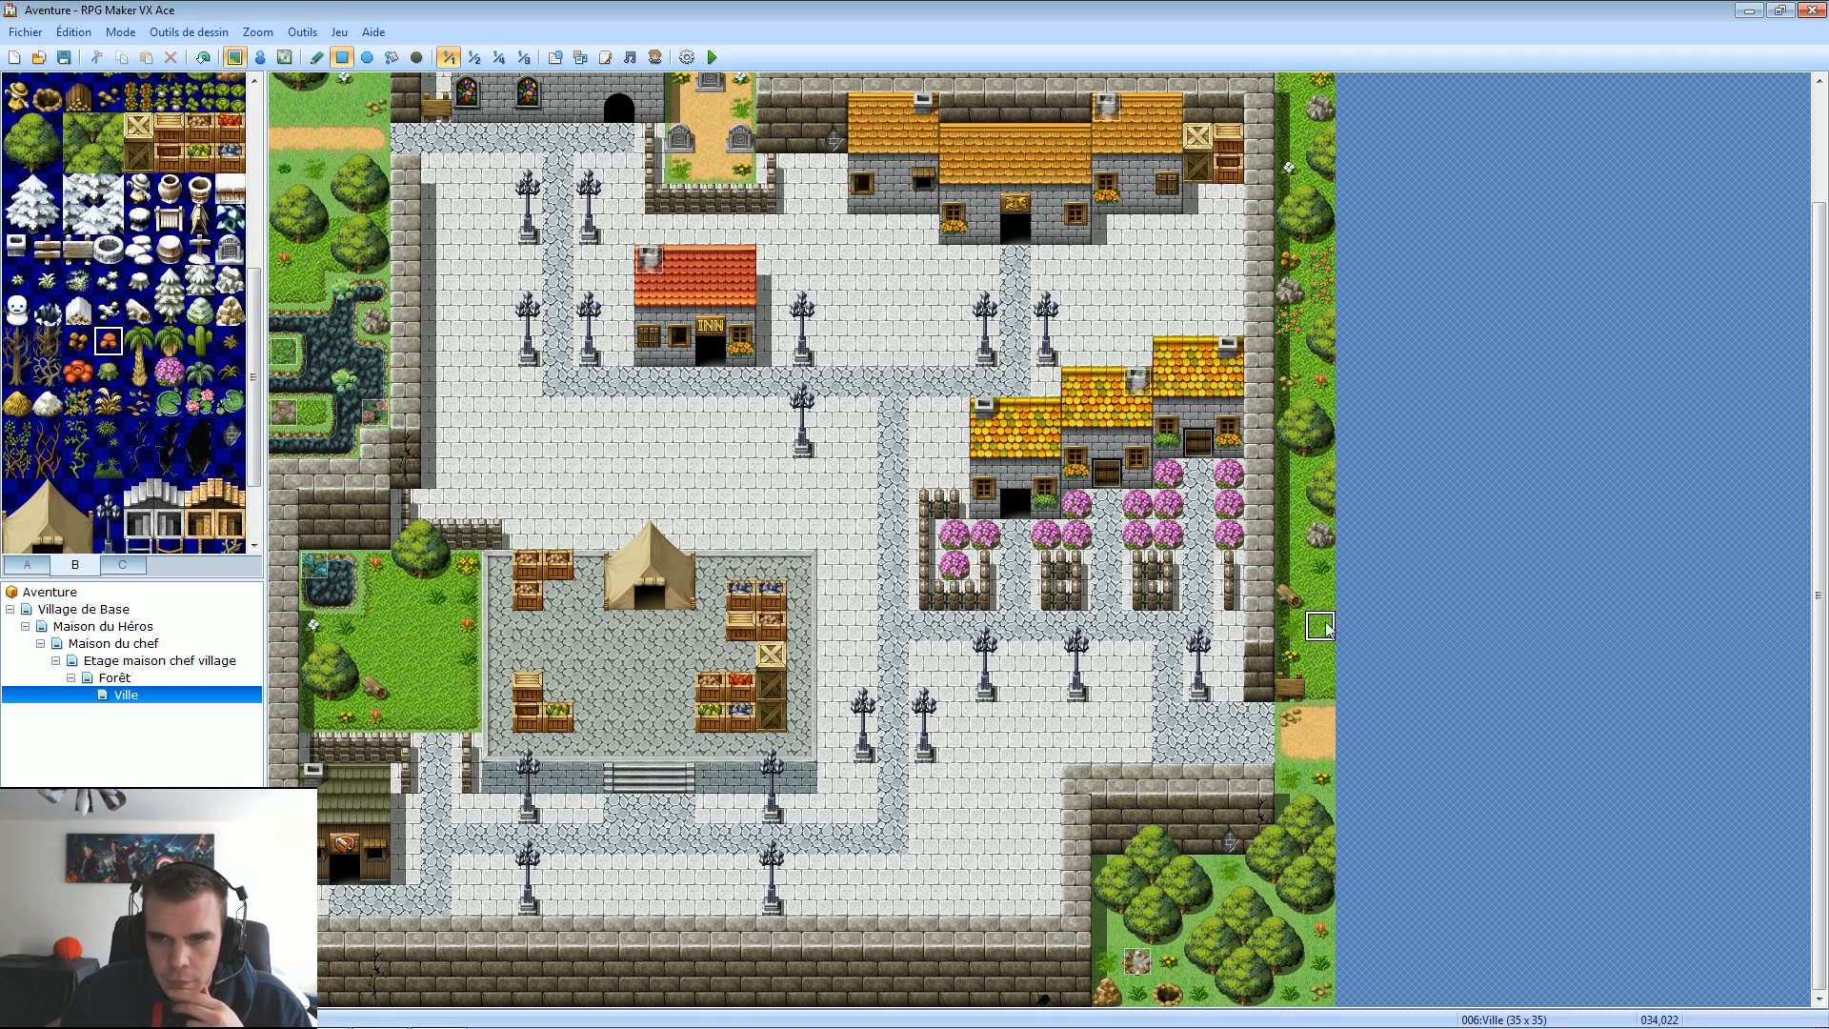
pyautogui.click(1291, 536)
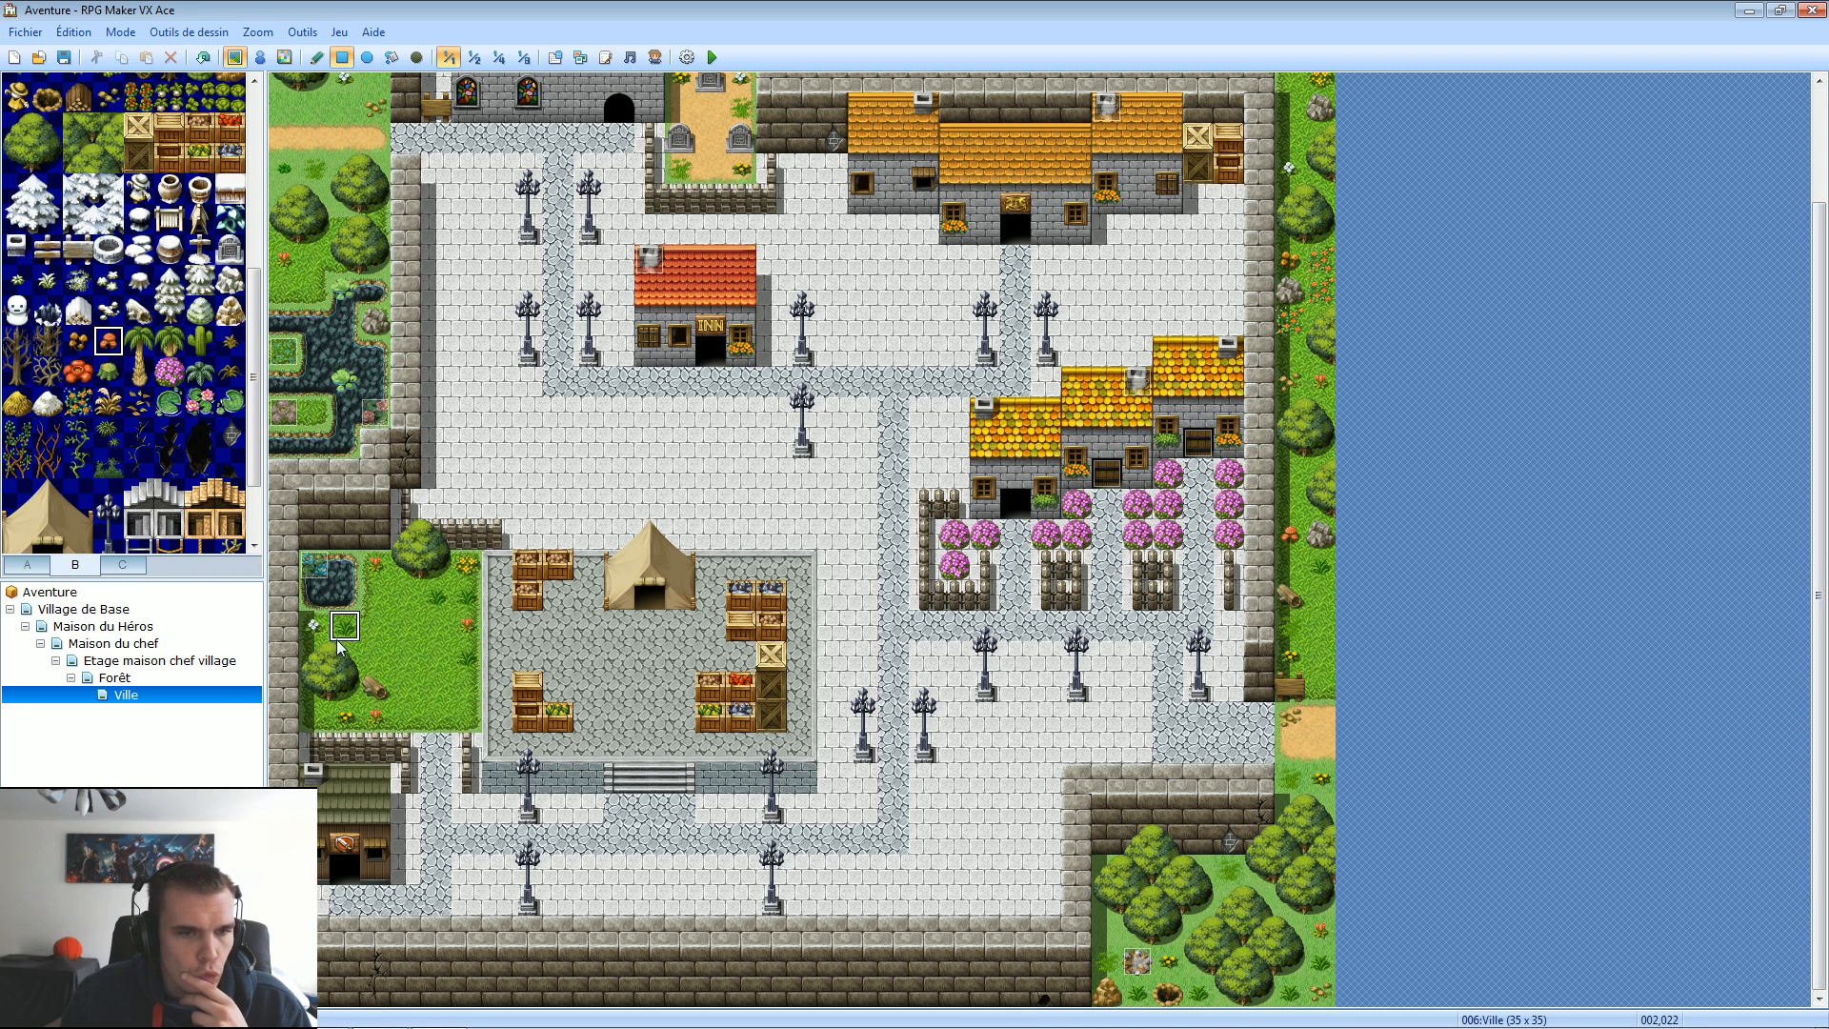
pyautogui.click(314, 716)
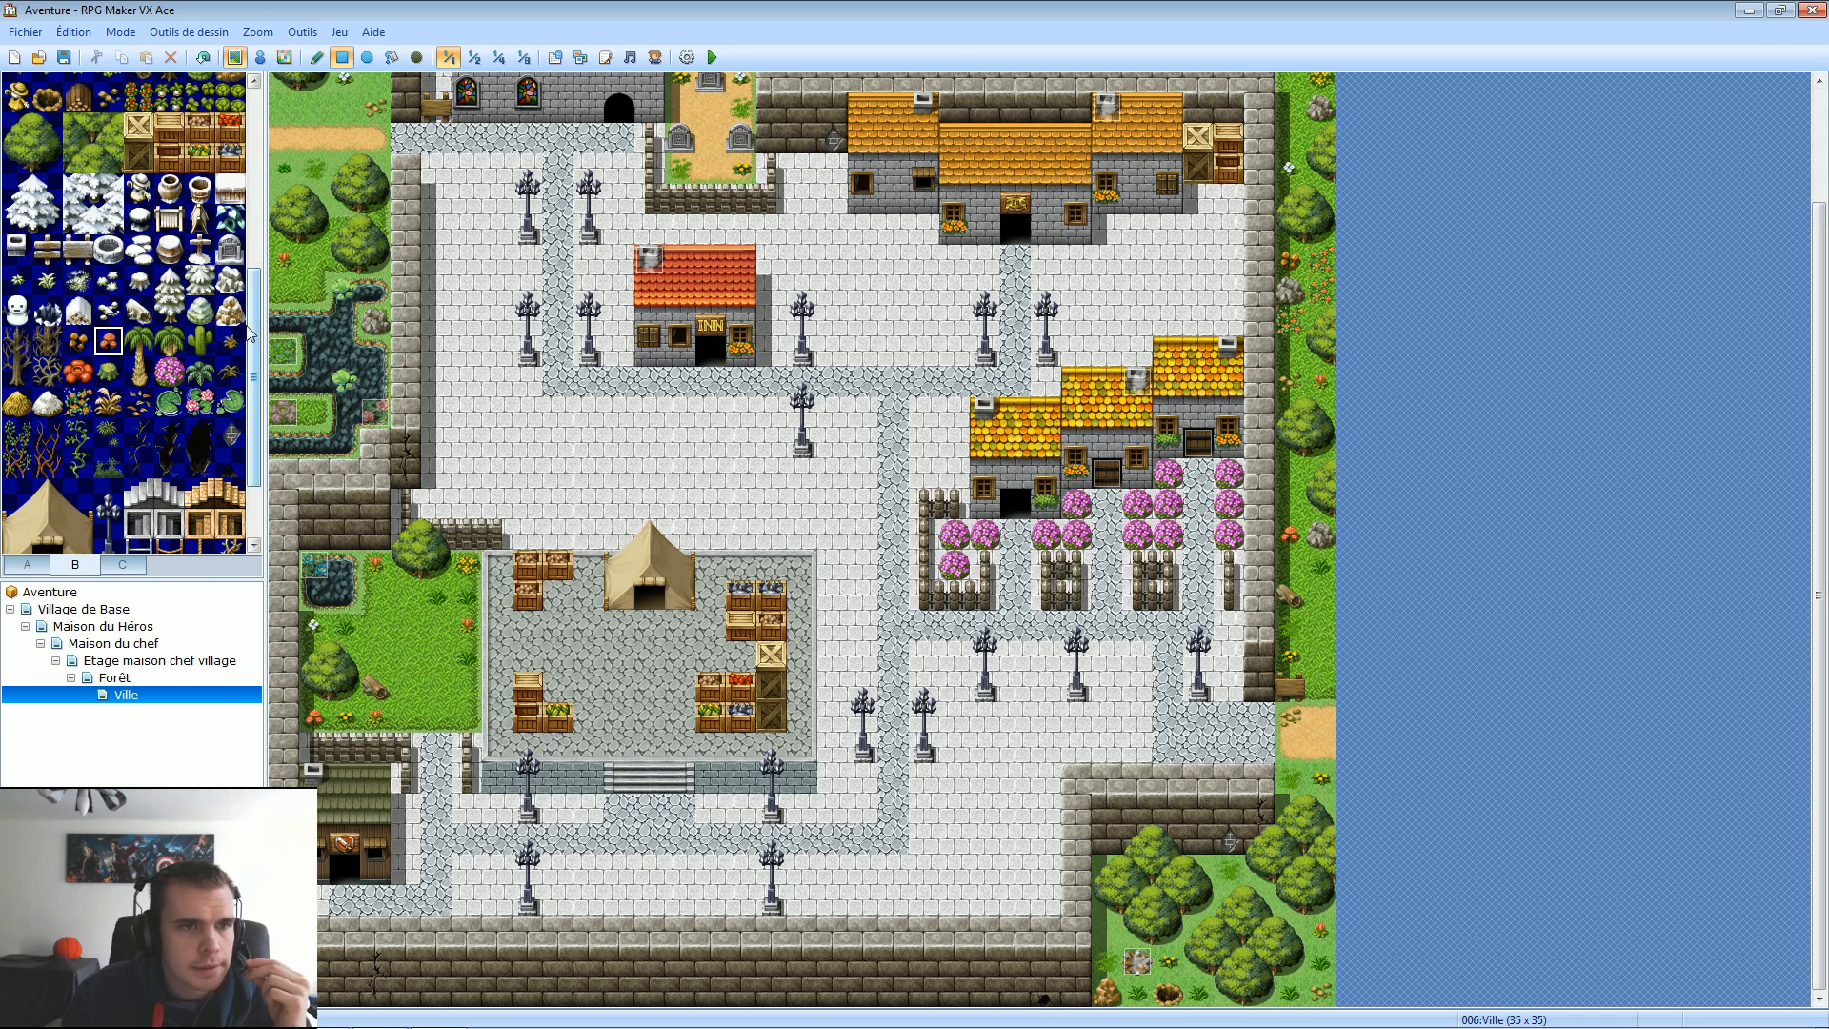
# Look through the A, B and C tile sets for further town decorations and building pieces.
pyautogui.moveTo(250, 329); pyautogui.dragTo(242, 151)
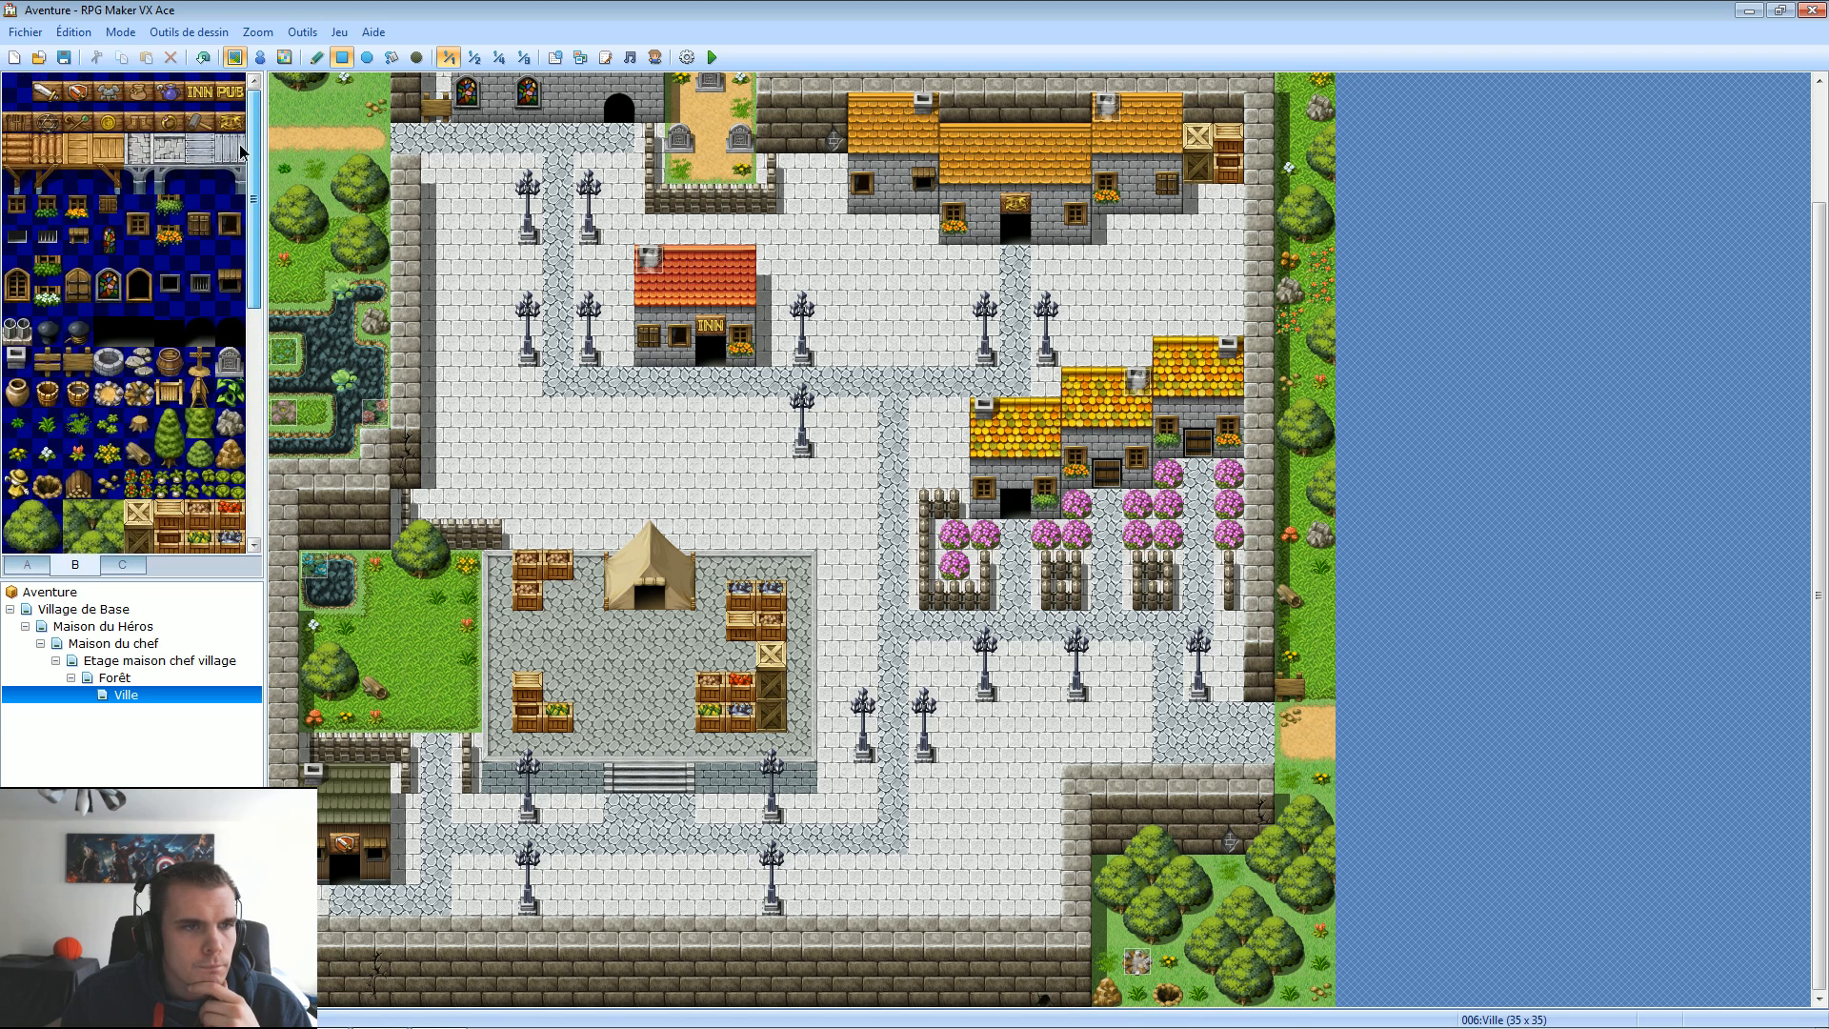
pyautogui.click(124, 567)
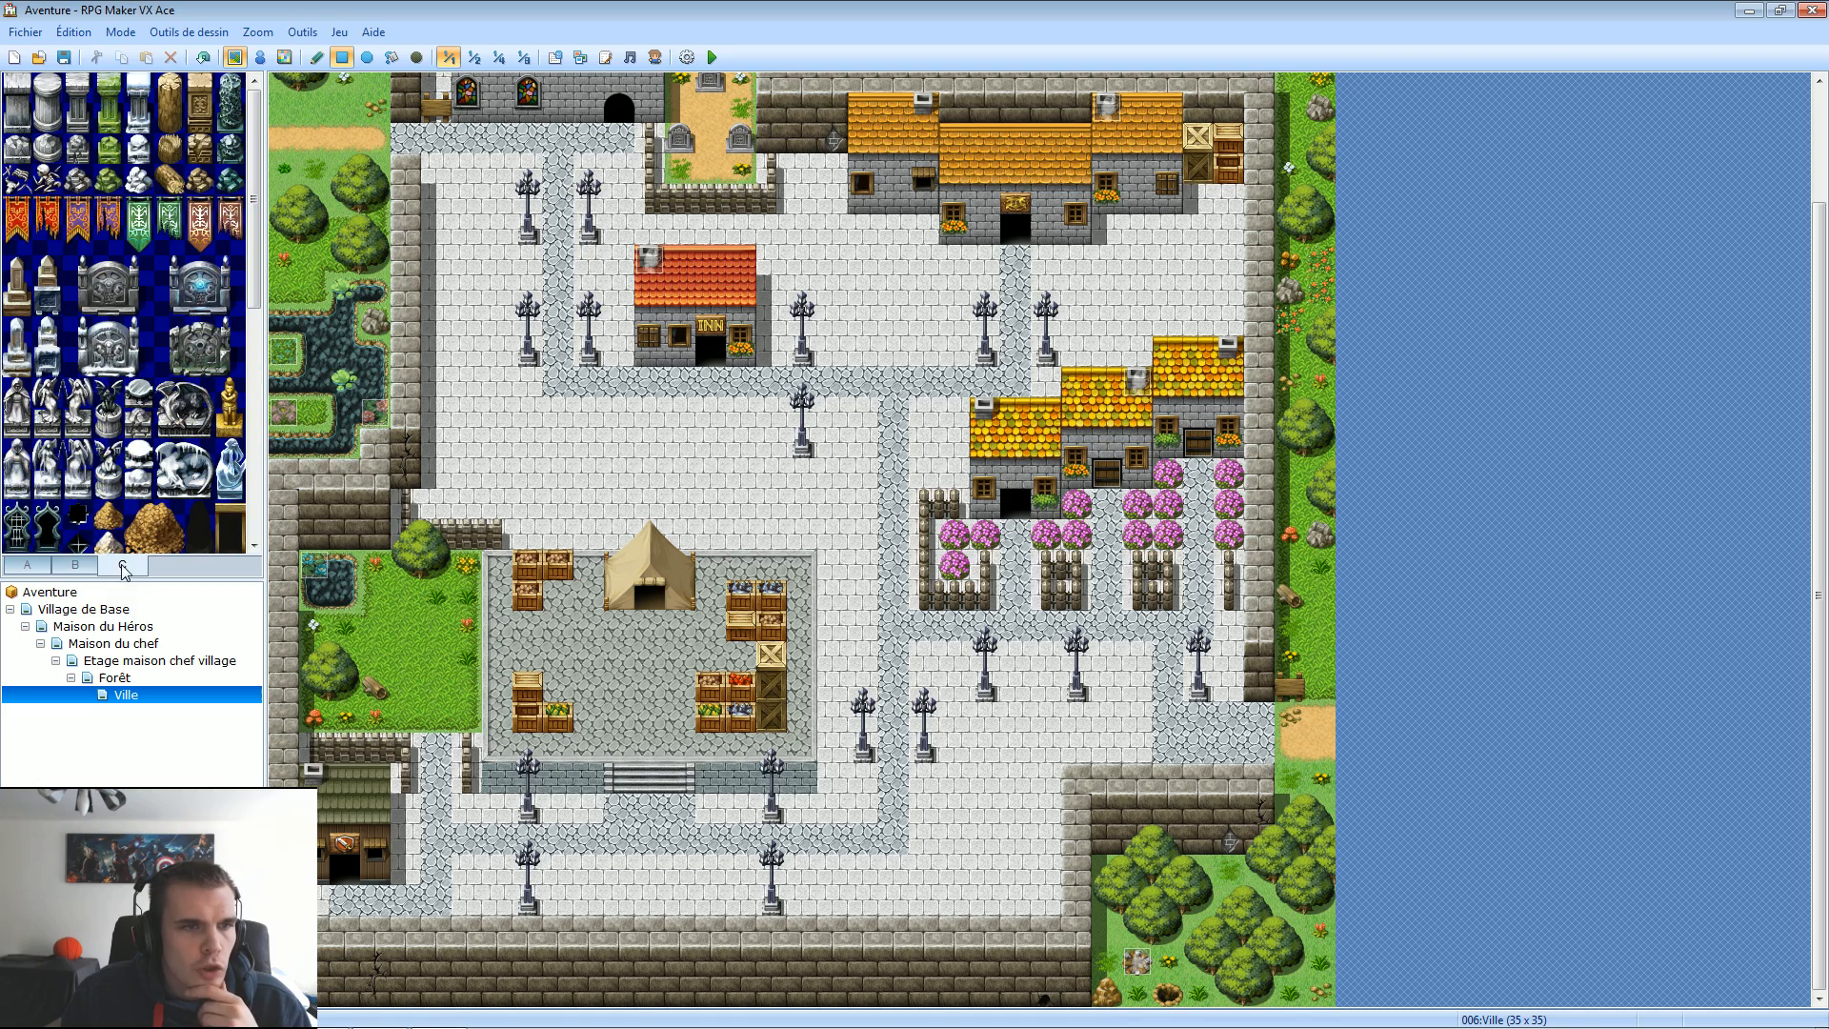
pyautogui.moveTo(257, 269); pyautogui.dragTo(314, 233)
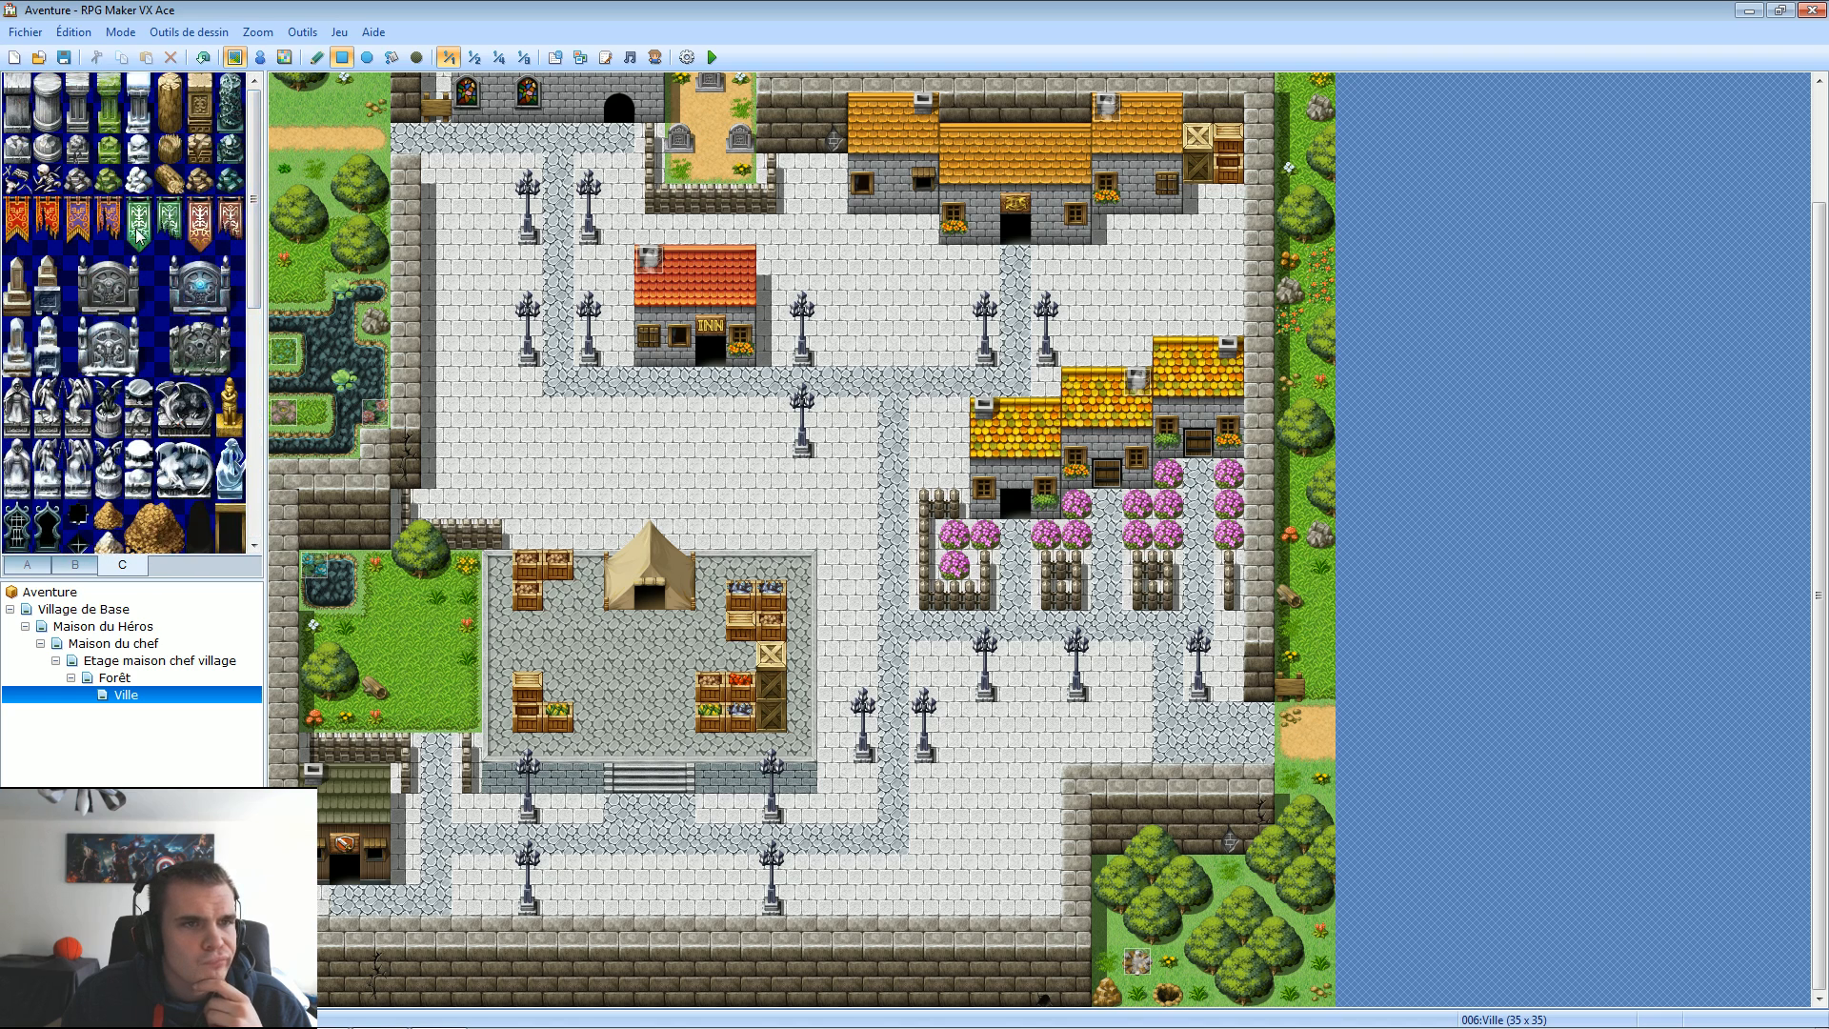
pyautogui.click(43, 570)
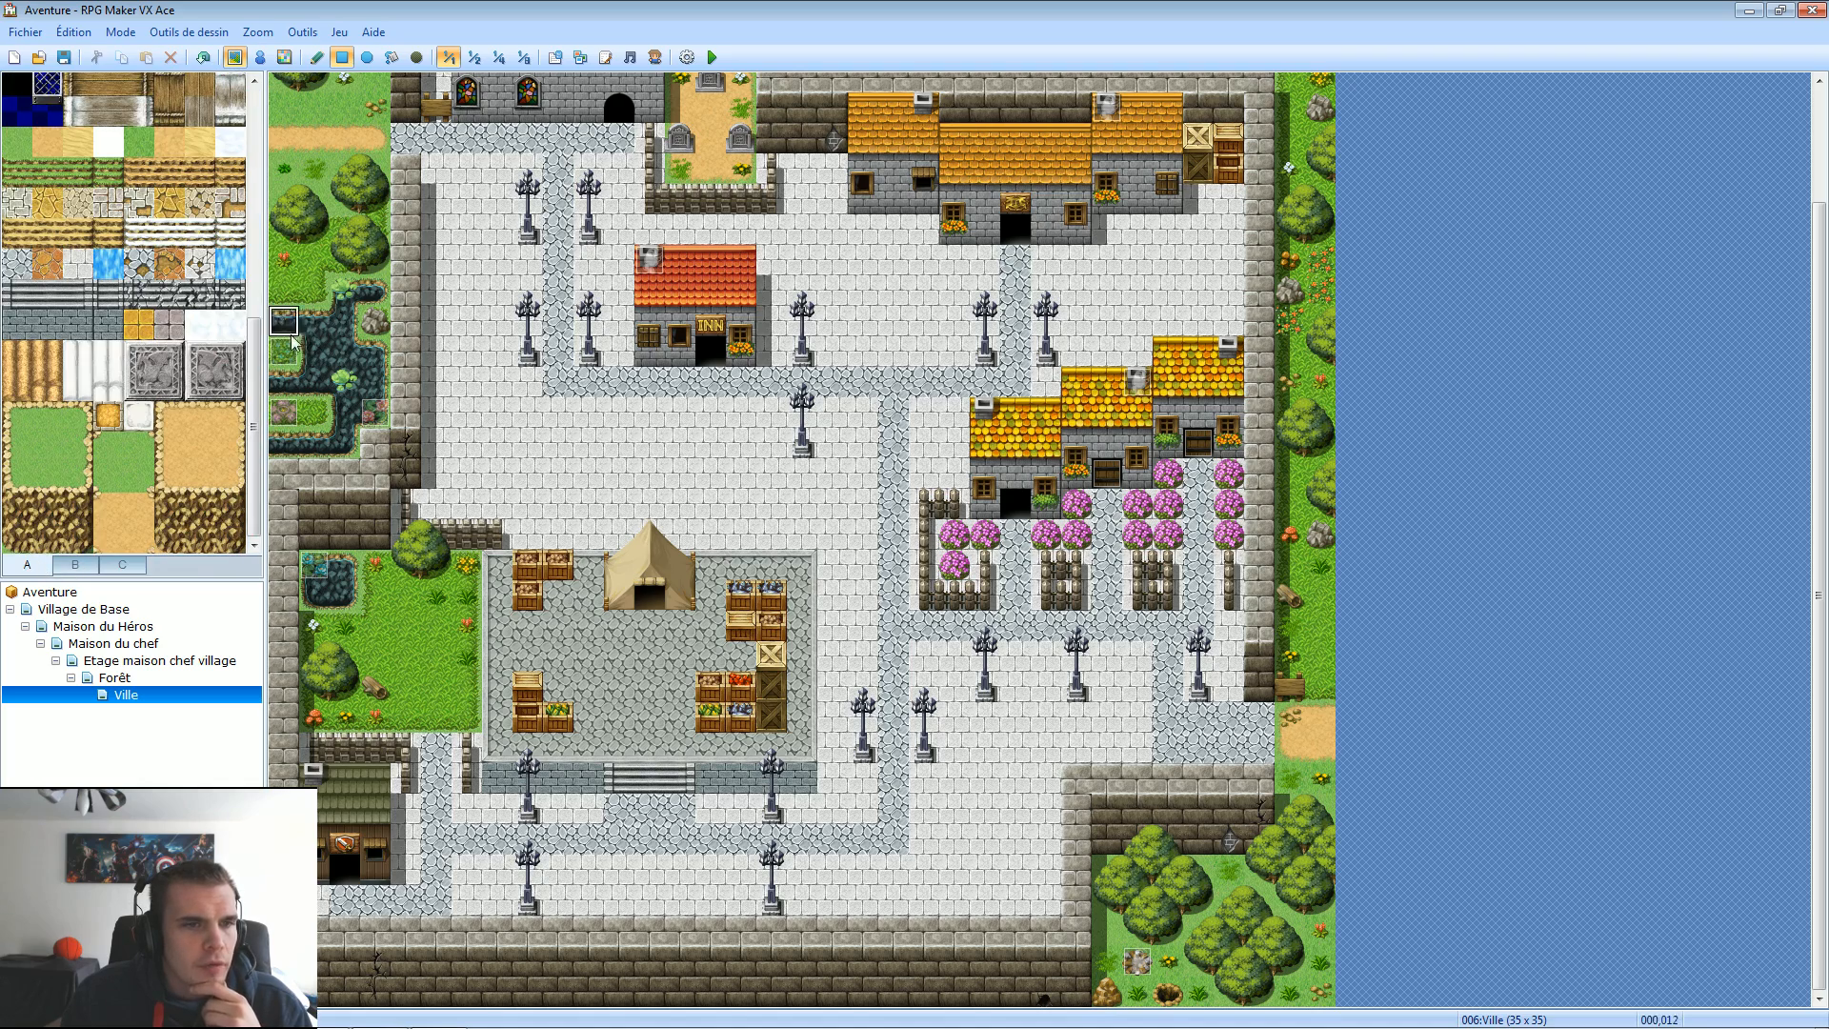
pyautogui.moveTo(249, 386); pyautogui.dragTo(267, 143)
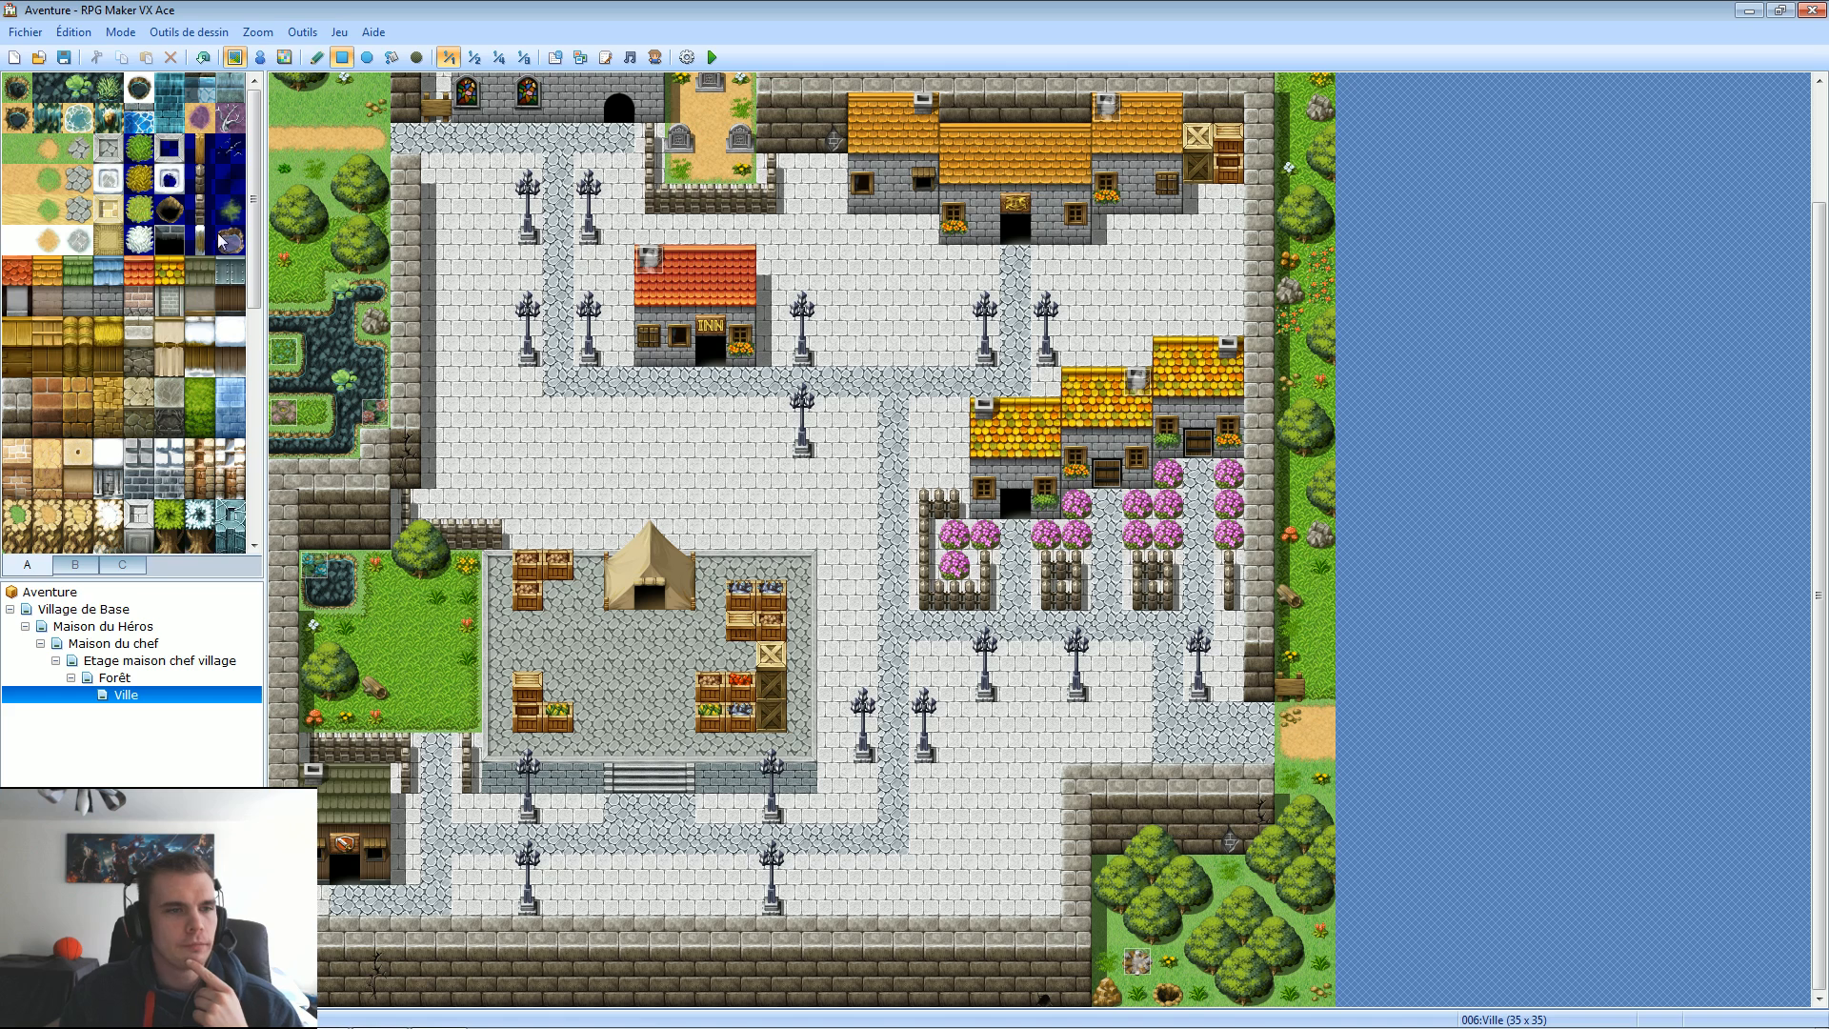
pyautogui.click(88, 570)
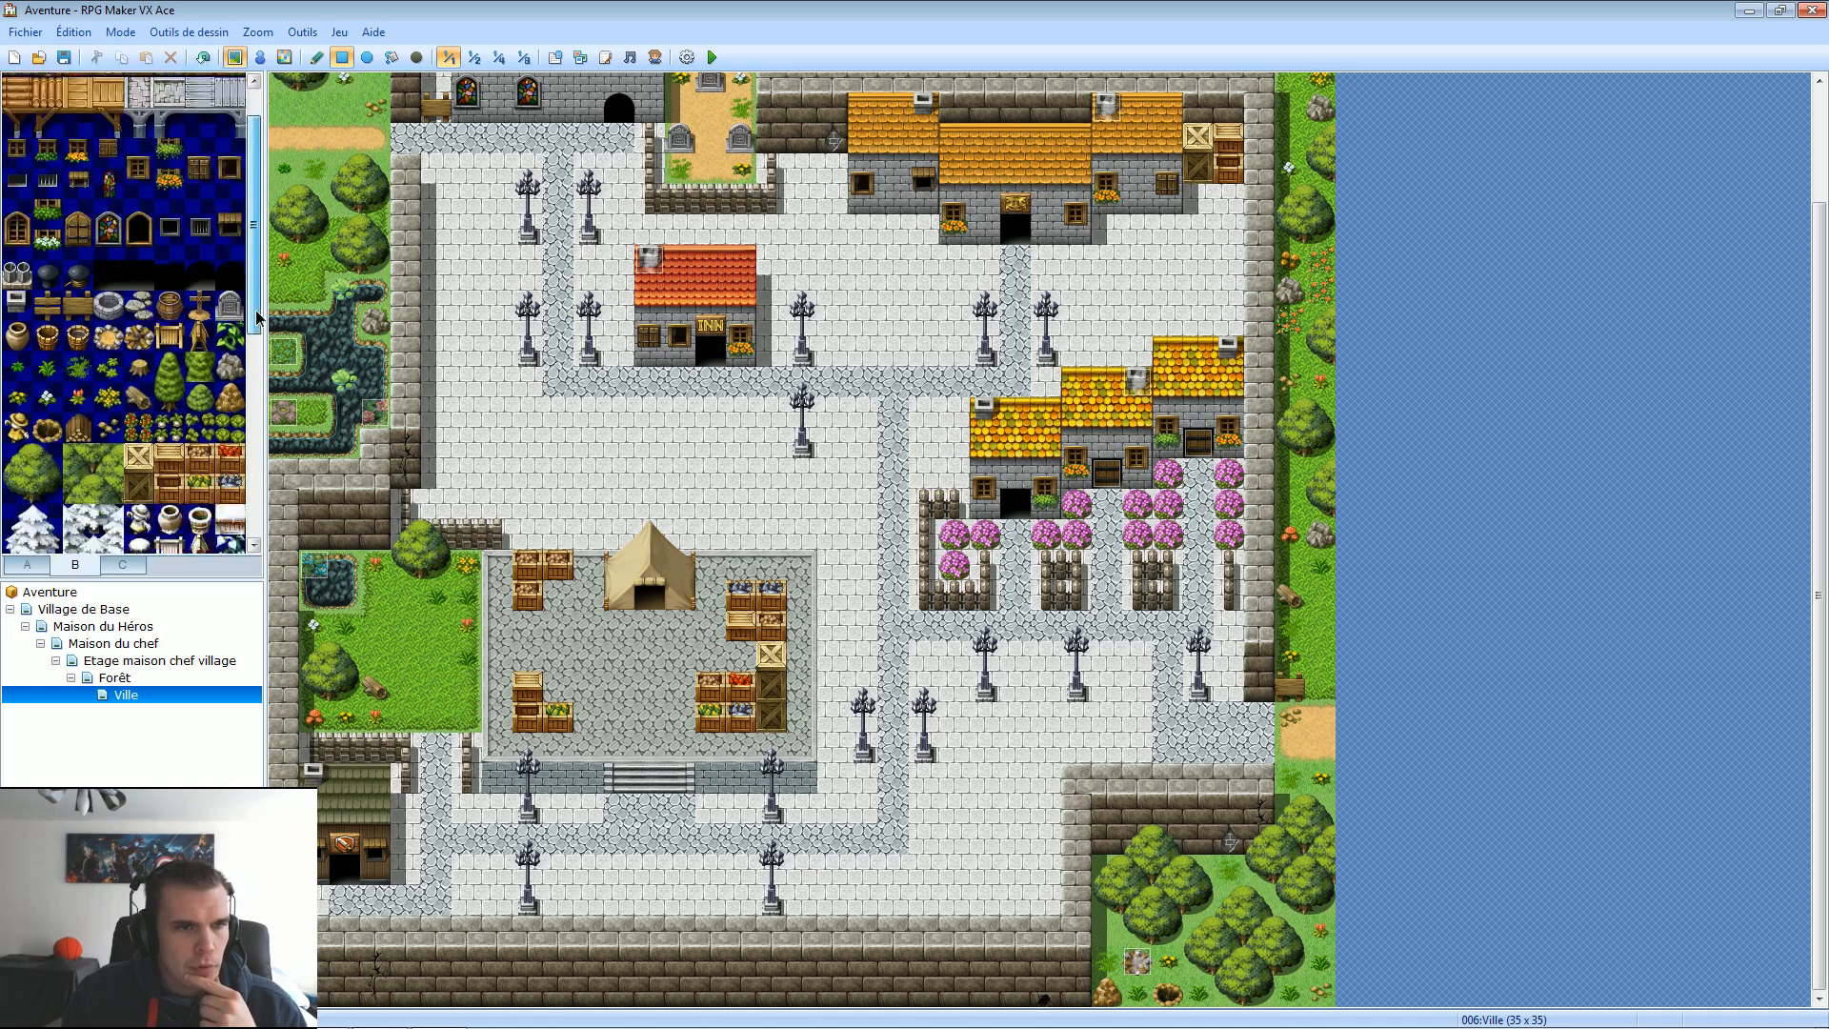
pyautogui.scroll(-3, 250, 291)
# Draw a grey stone wall three tiles wide and two high against the south town wall, west of the southeast grove.
pyautogui.click(11, 569)
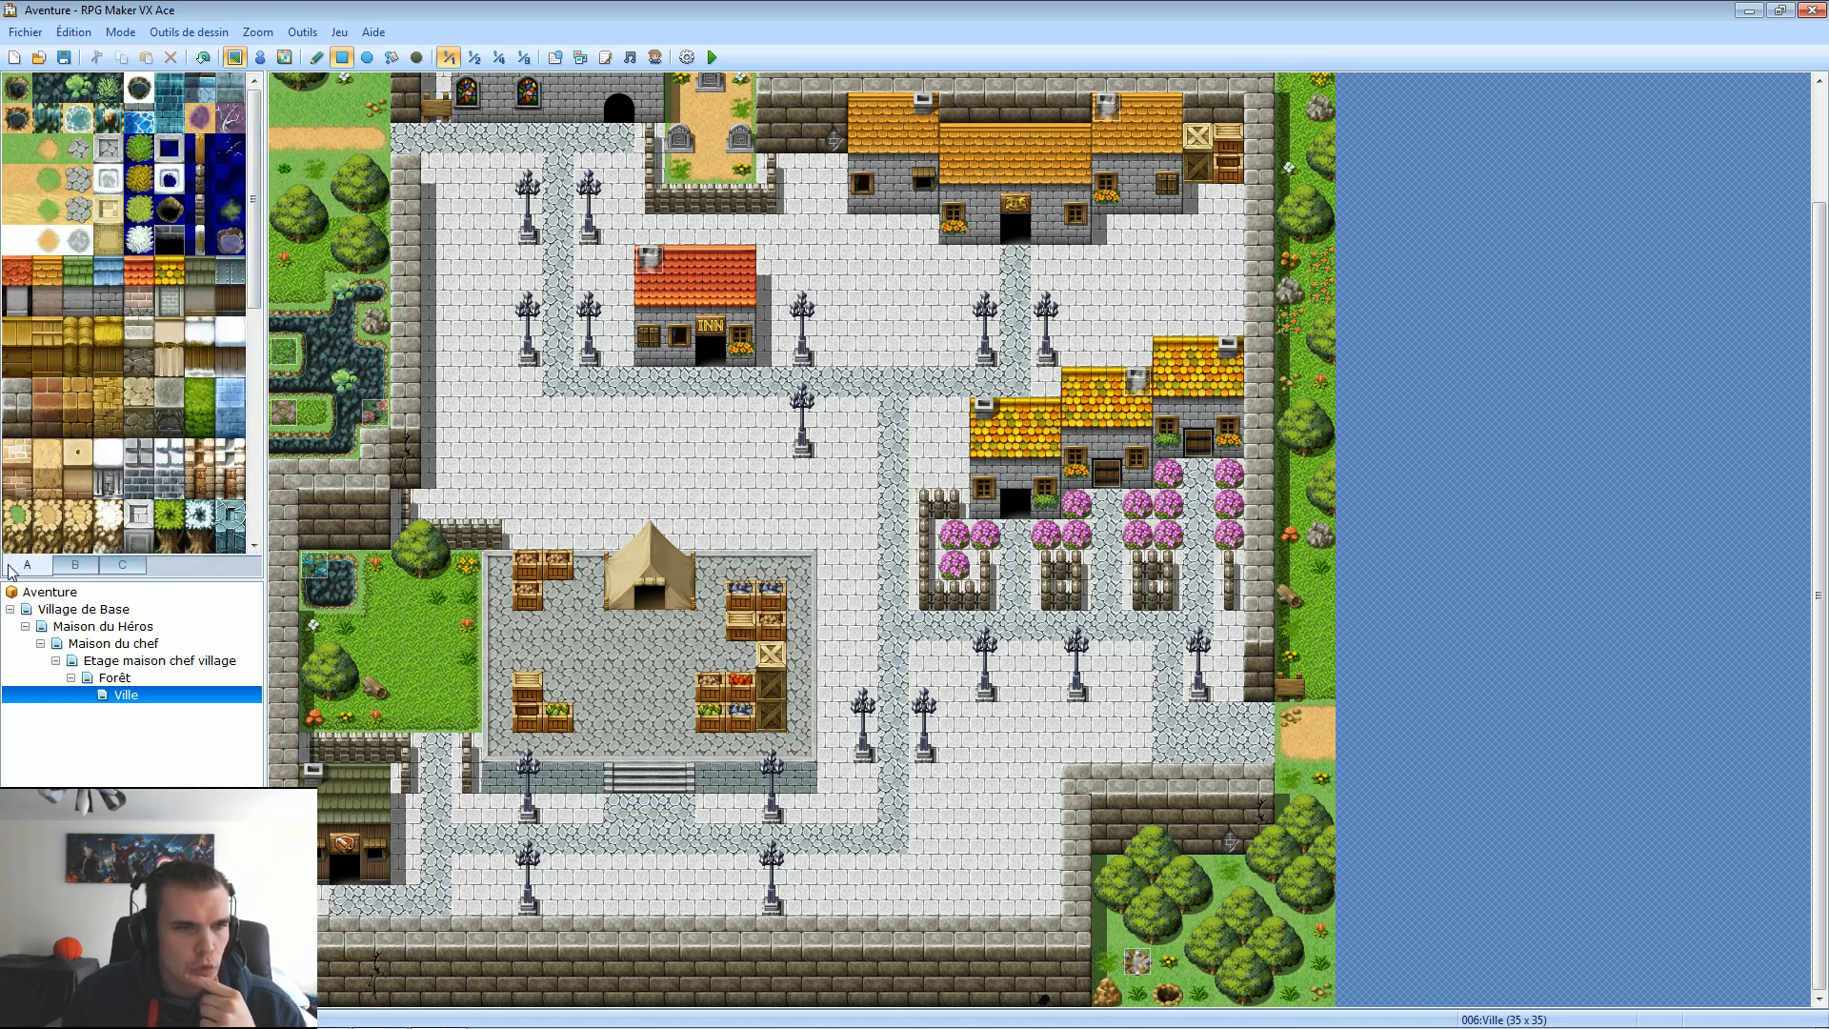
pyautogui.click(48, 301)
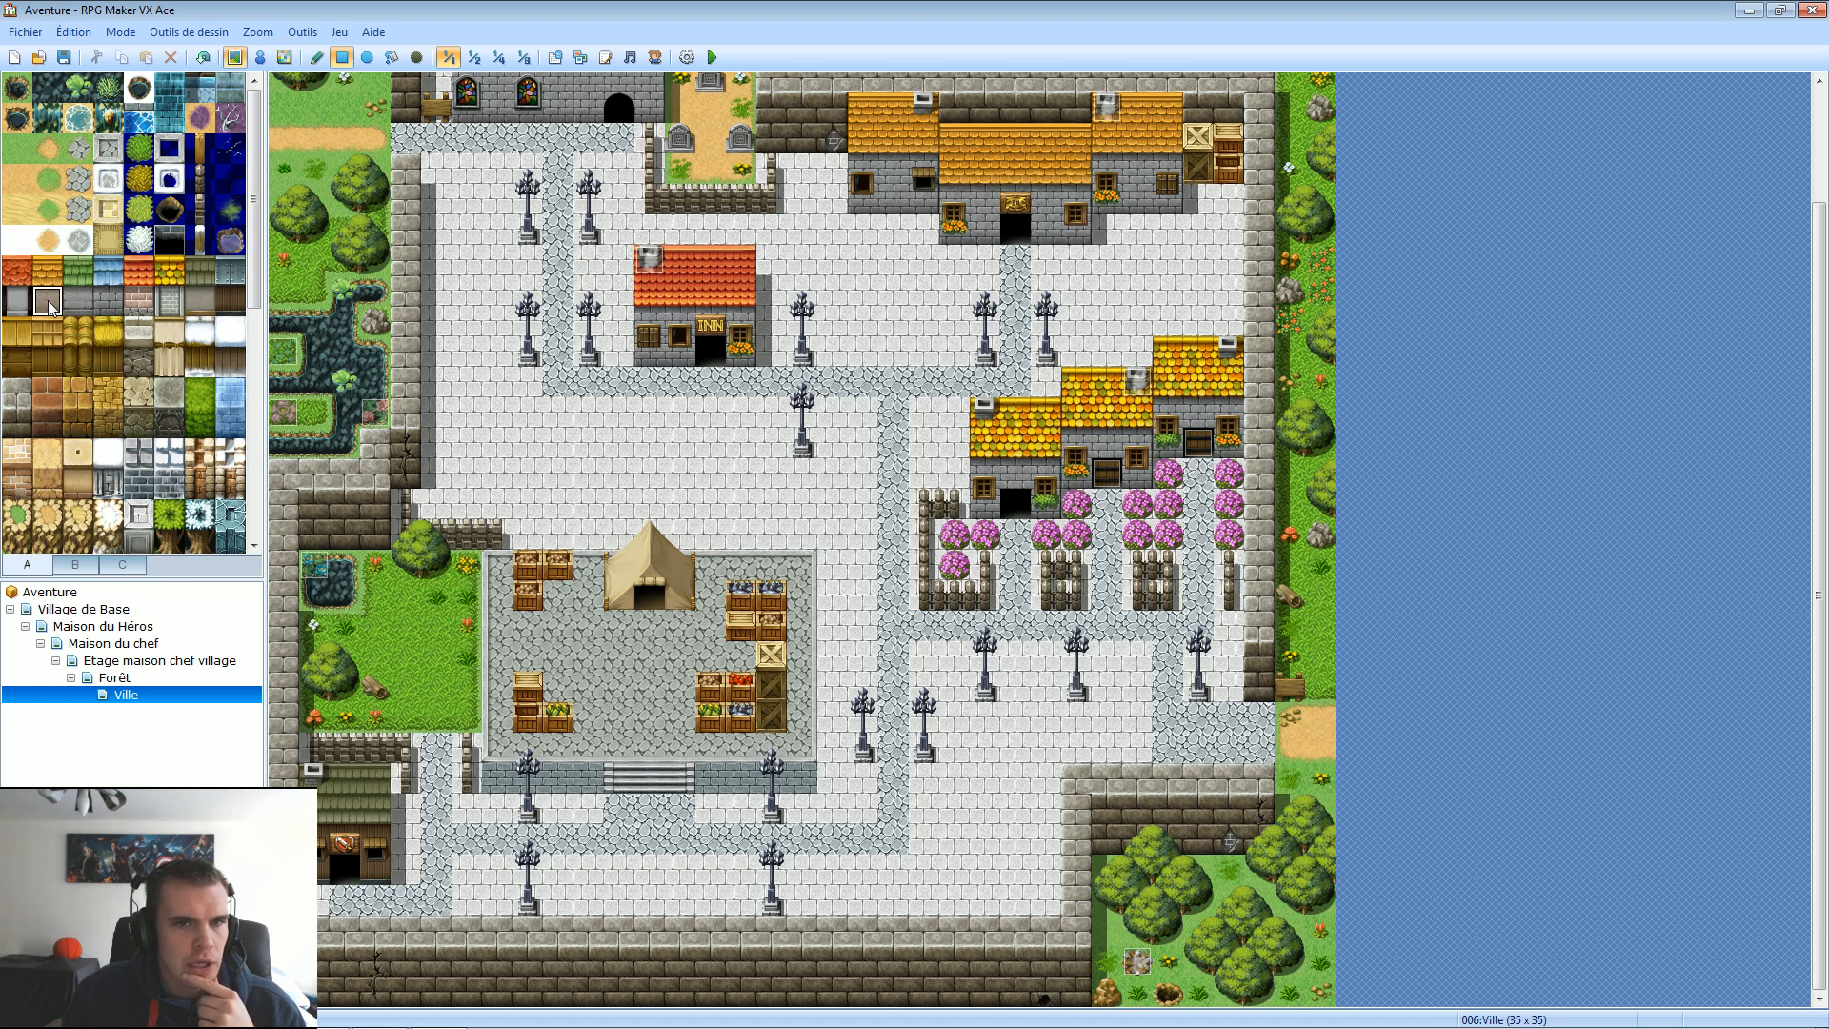
pyautogui.click(109, 303)
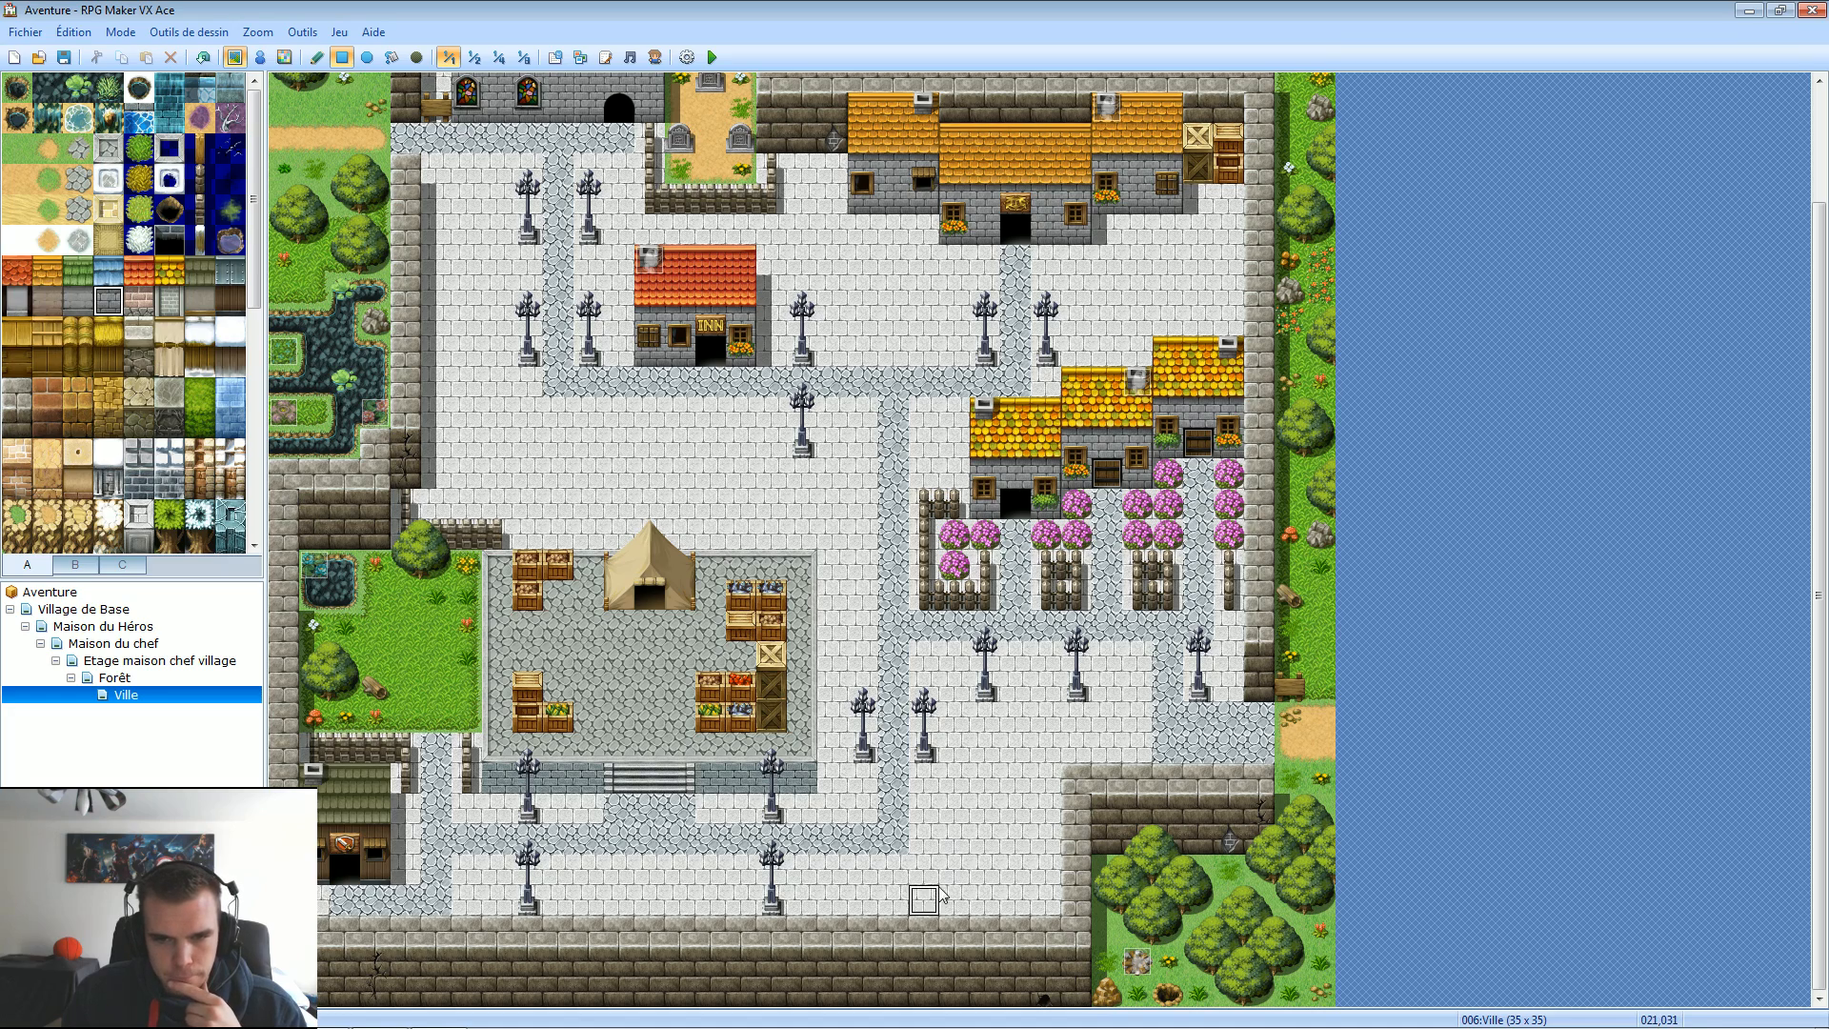
pyautogui.moveTo(954, 900)
pyautogui.mouseDown()
pyautogui.moveTo(959, 879)
pyautogui.moveTo(1015, 878)
pyautogui.mouseUp()
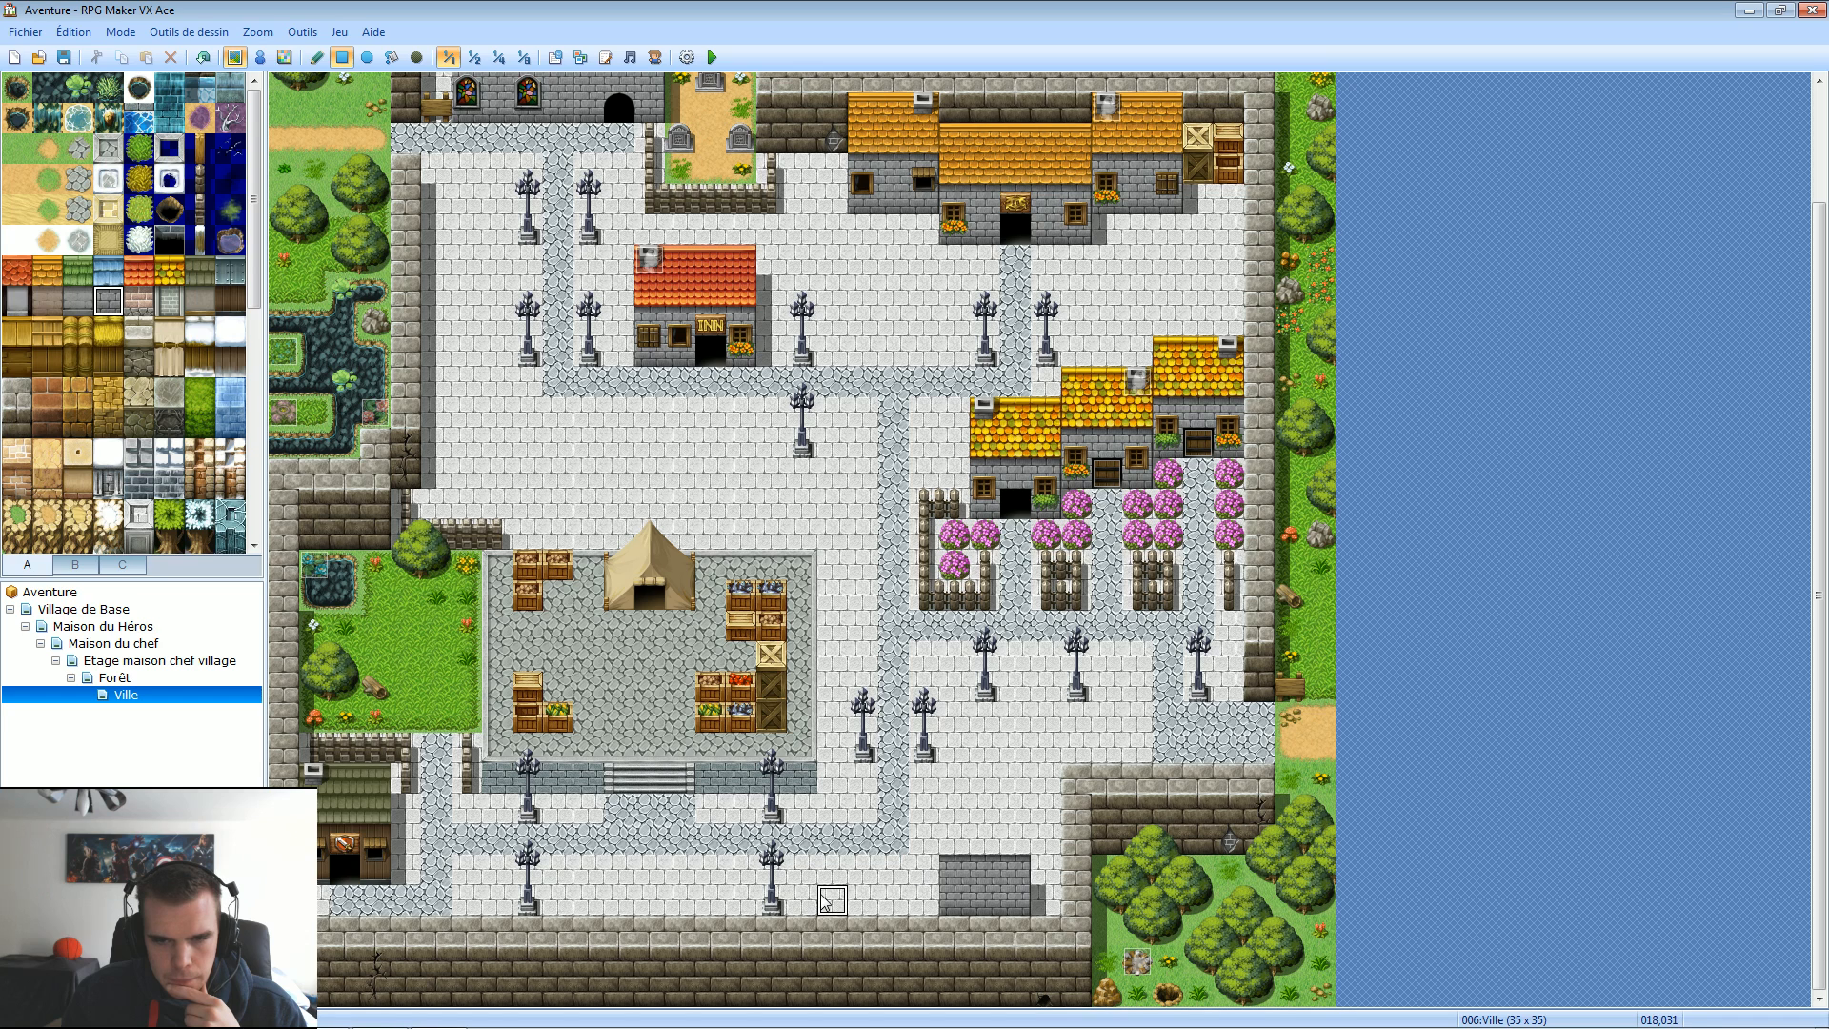
# Try a second grey stone wall block, three by two tiles, just west of the first one.
pyautogui.moveTo(831, 899); pyautogui.dragTo(886, 883)
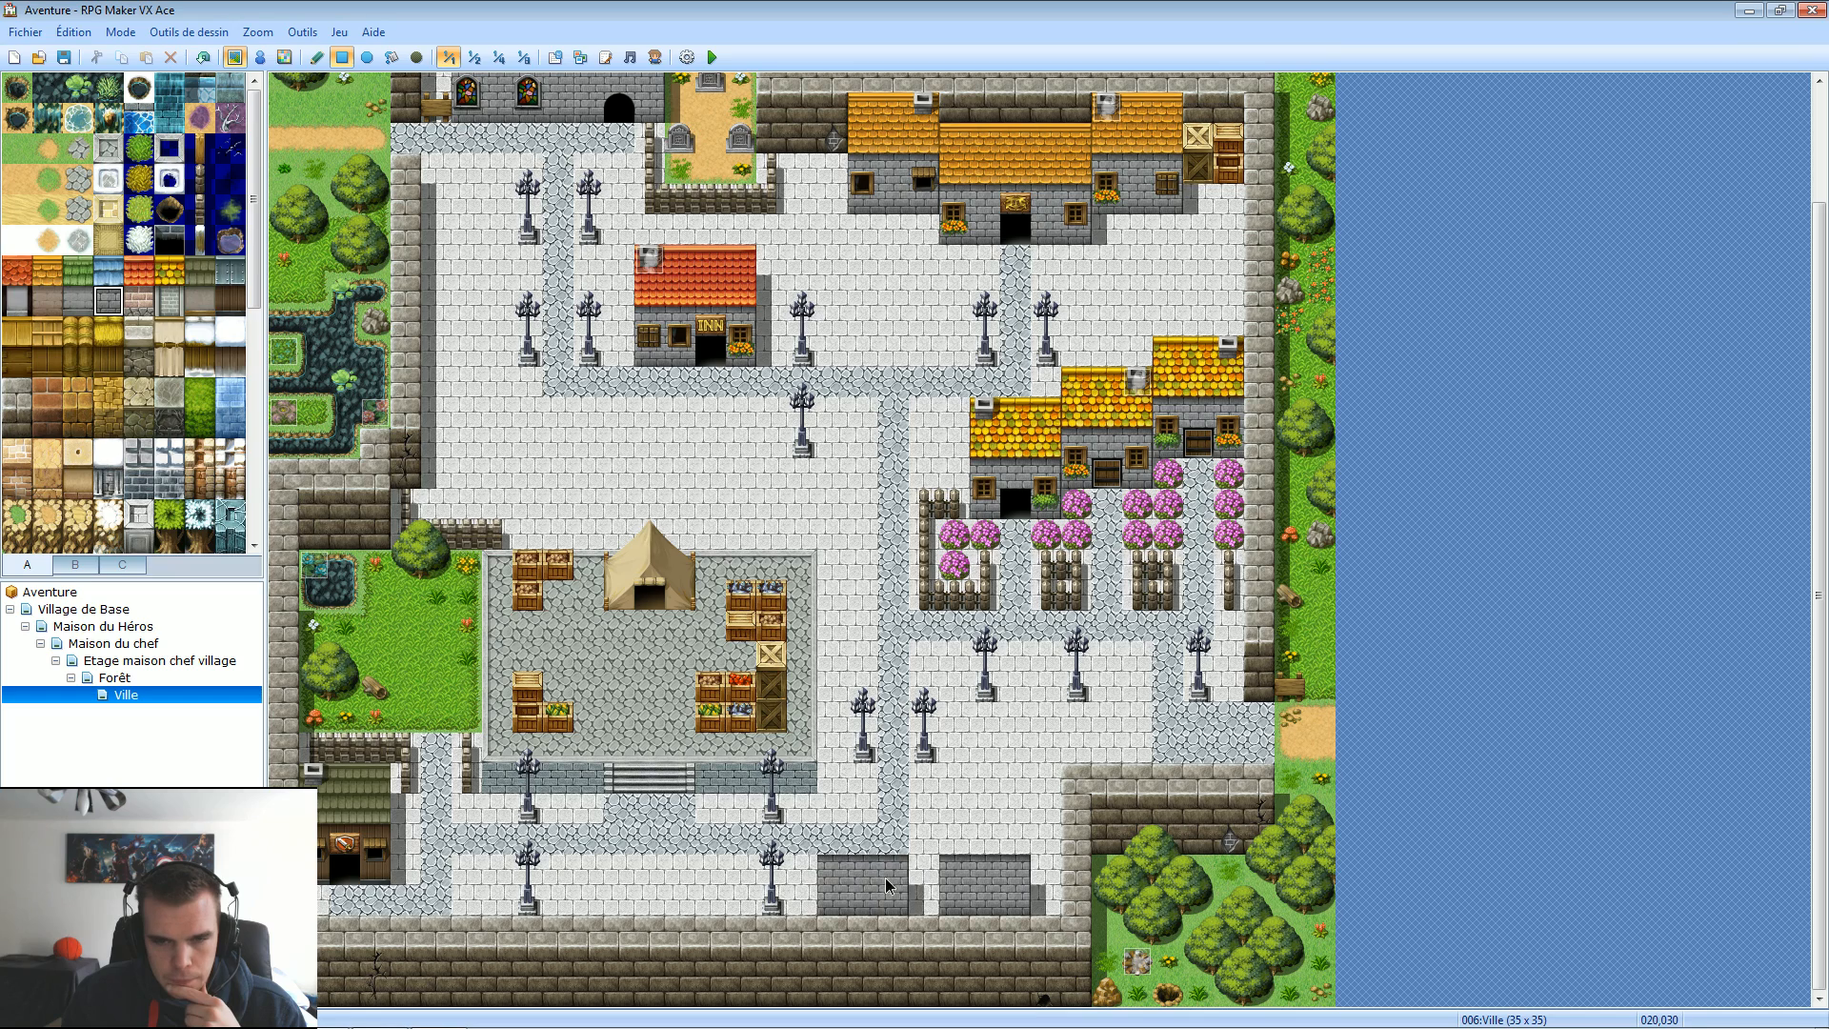
pyautogui.moveTo(886, 884); pyautogui.dragTo(837, 902)
pyautogui.rightClick(884, 873)
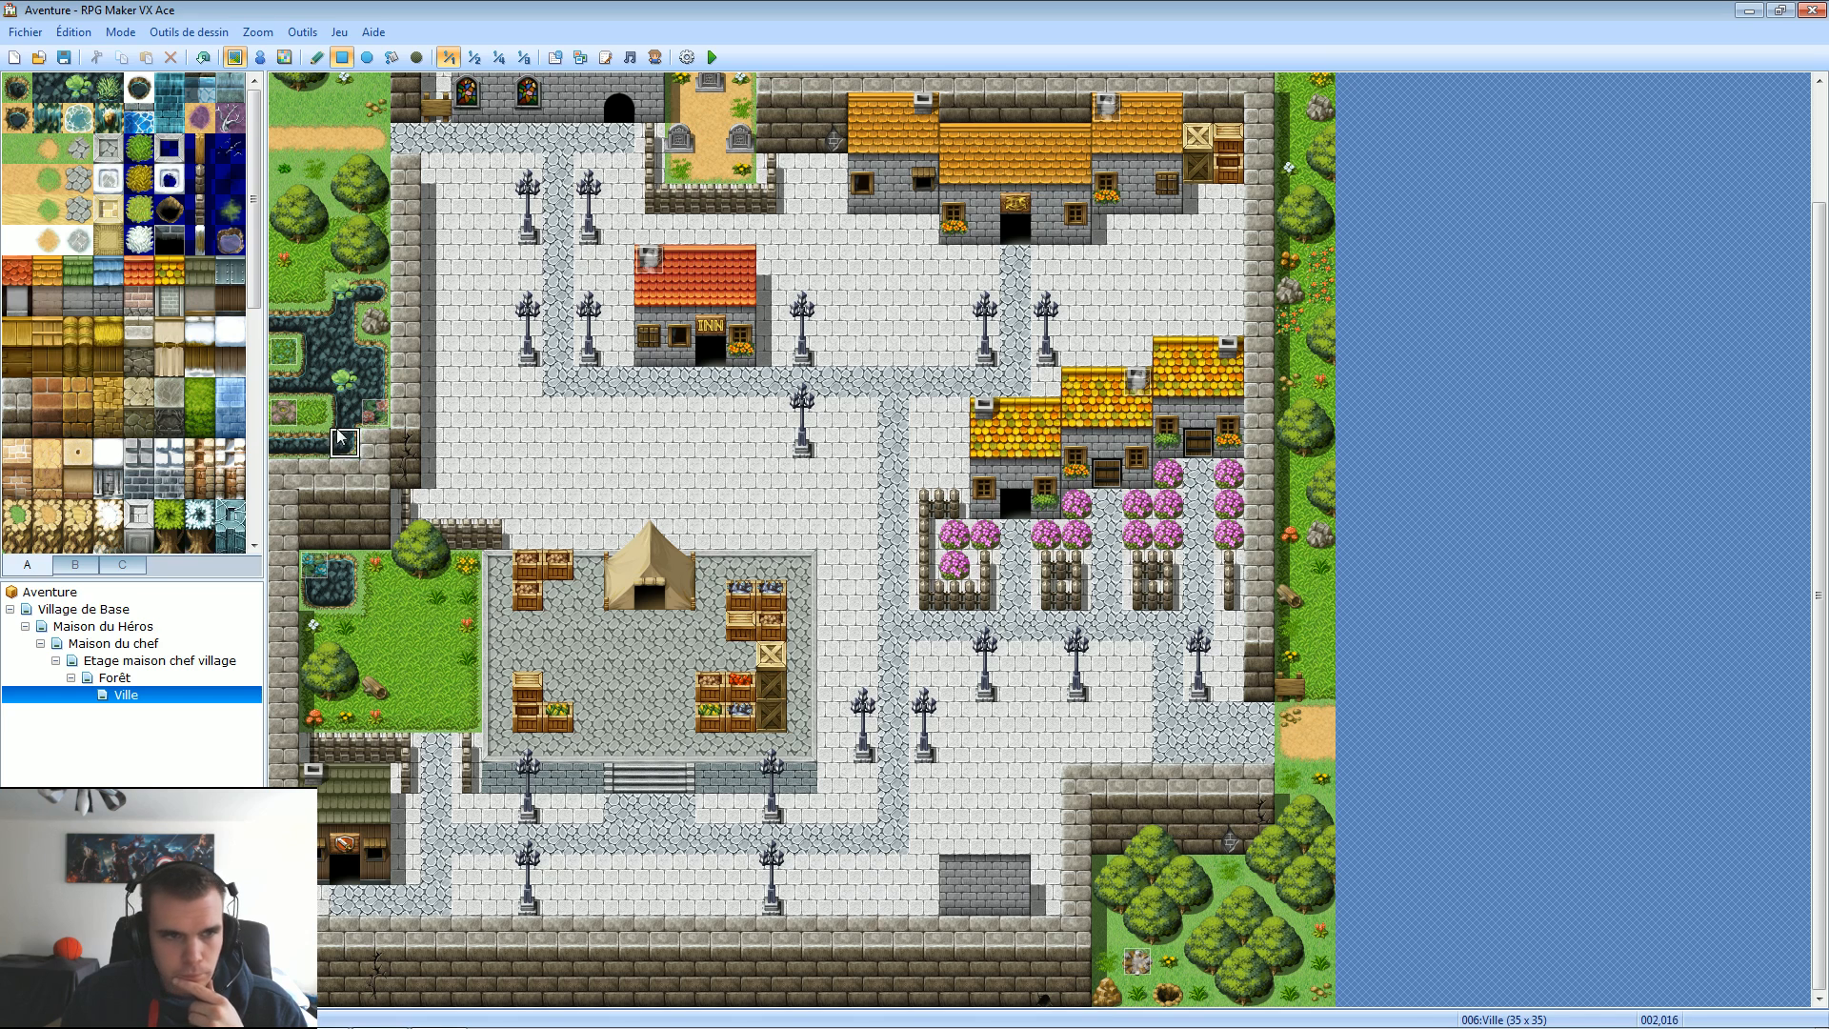
# Add an olive-green roof three tiles wide and two high directly above the new grey stone wall.
pyautogui.rightClick(773, 719)
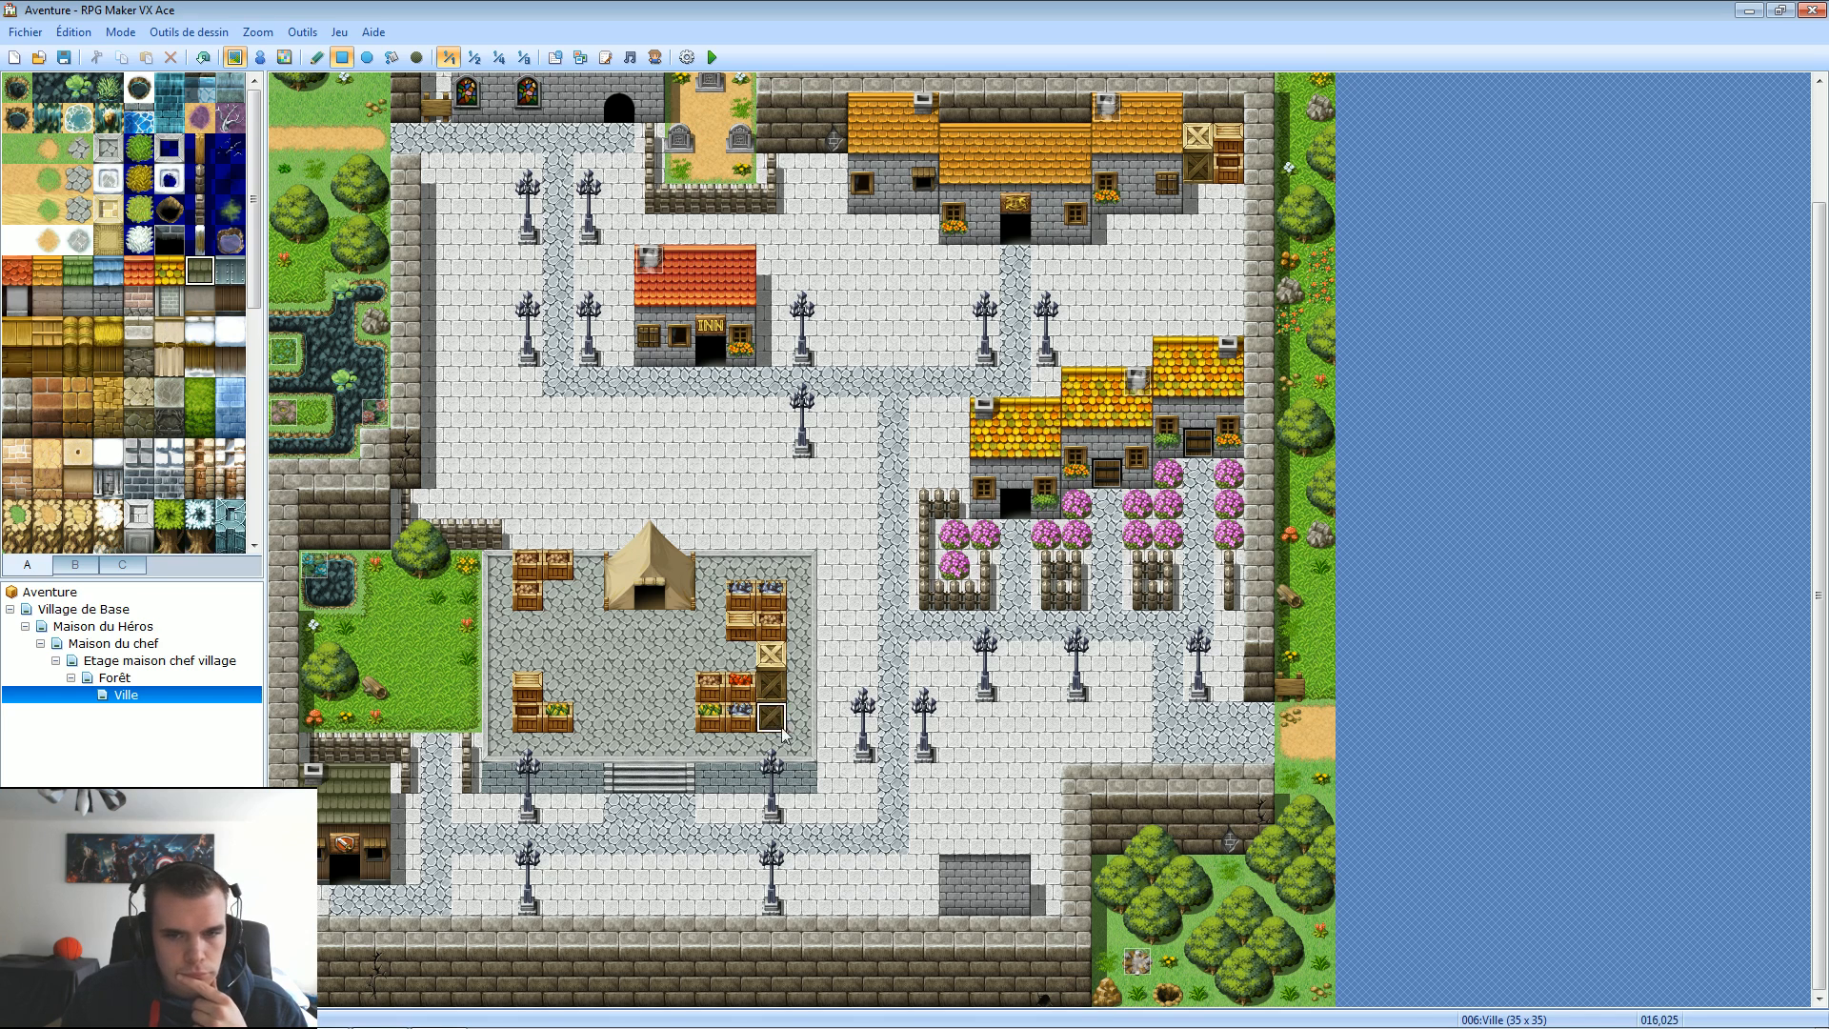
pyautogui.moveTo(957, 840); pyautogui.dragTo(1017, 812)
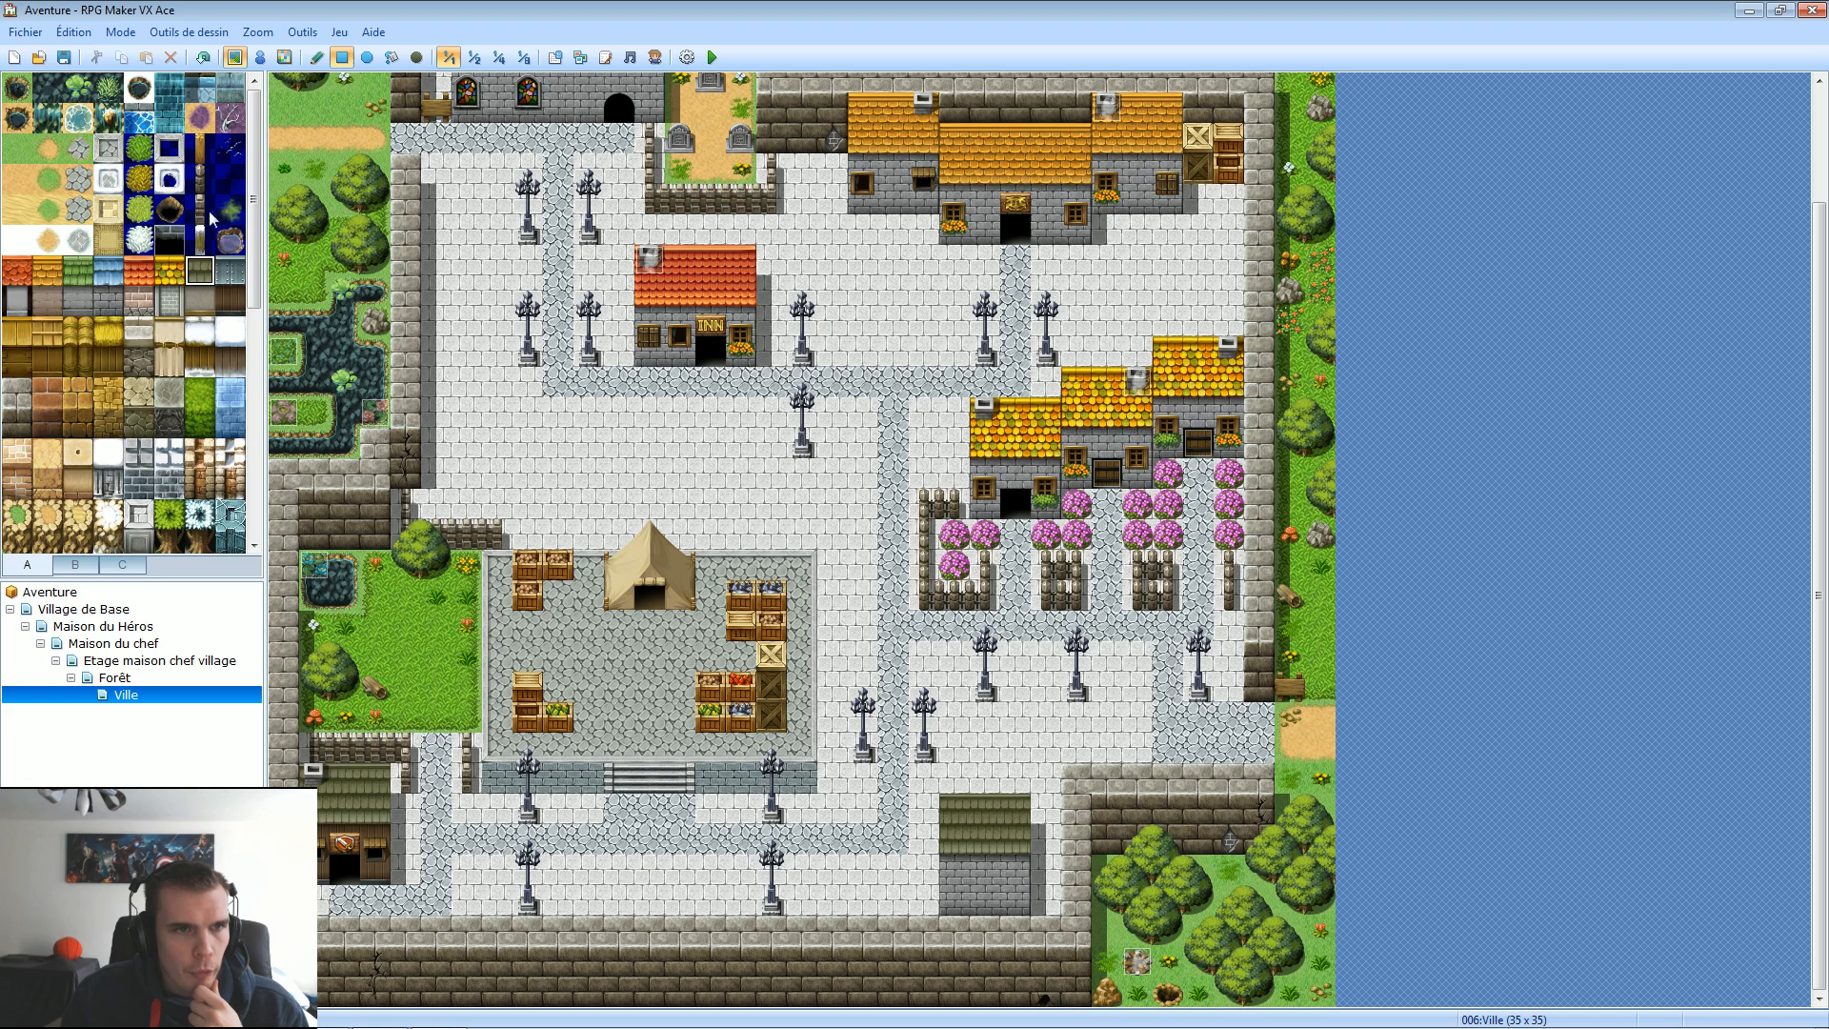
# Add two windows, copied from the inn, to the lower row of the small south house's grey wall, one at each end.
pyautogui.rightClick(651, 344)
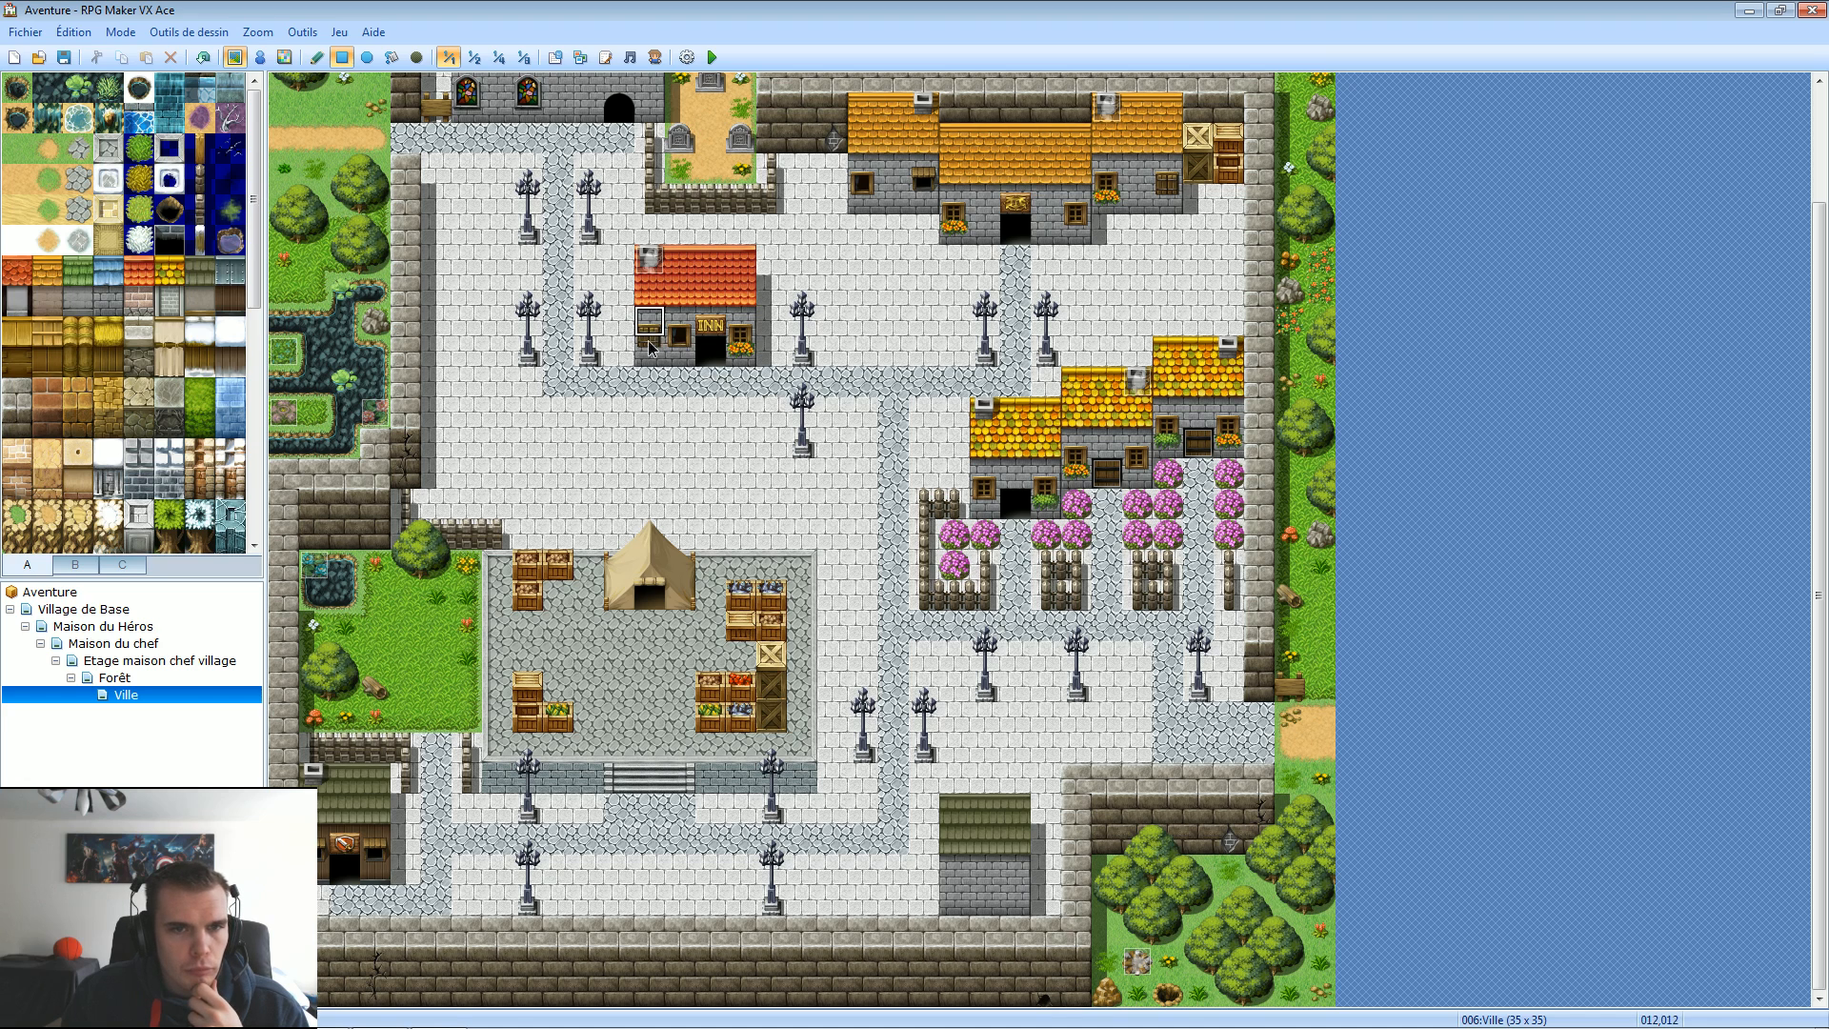
pyautogui.click(953, 890)
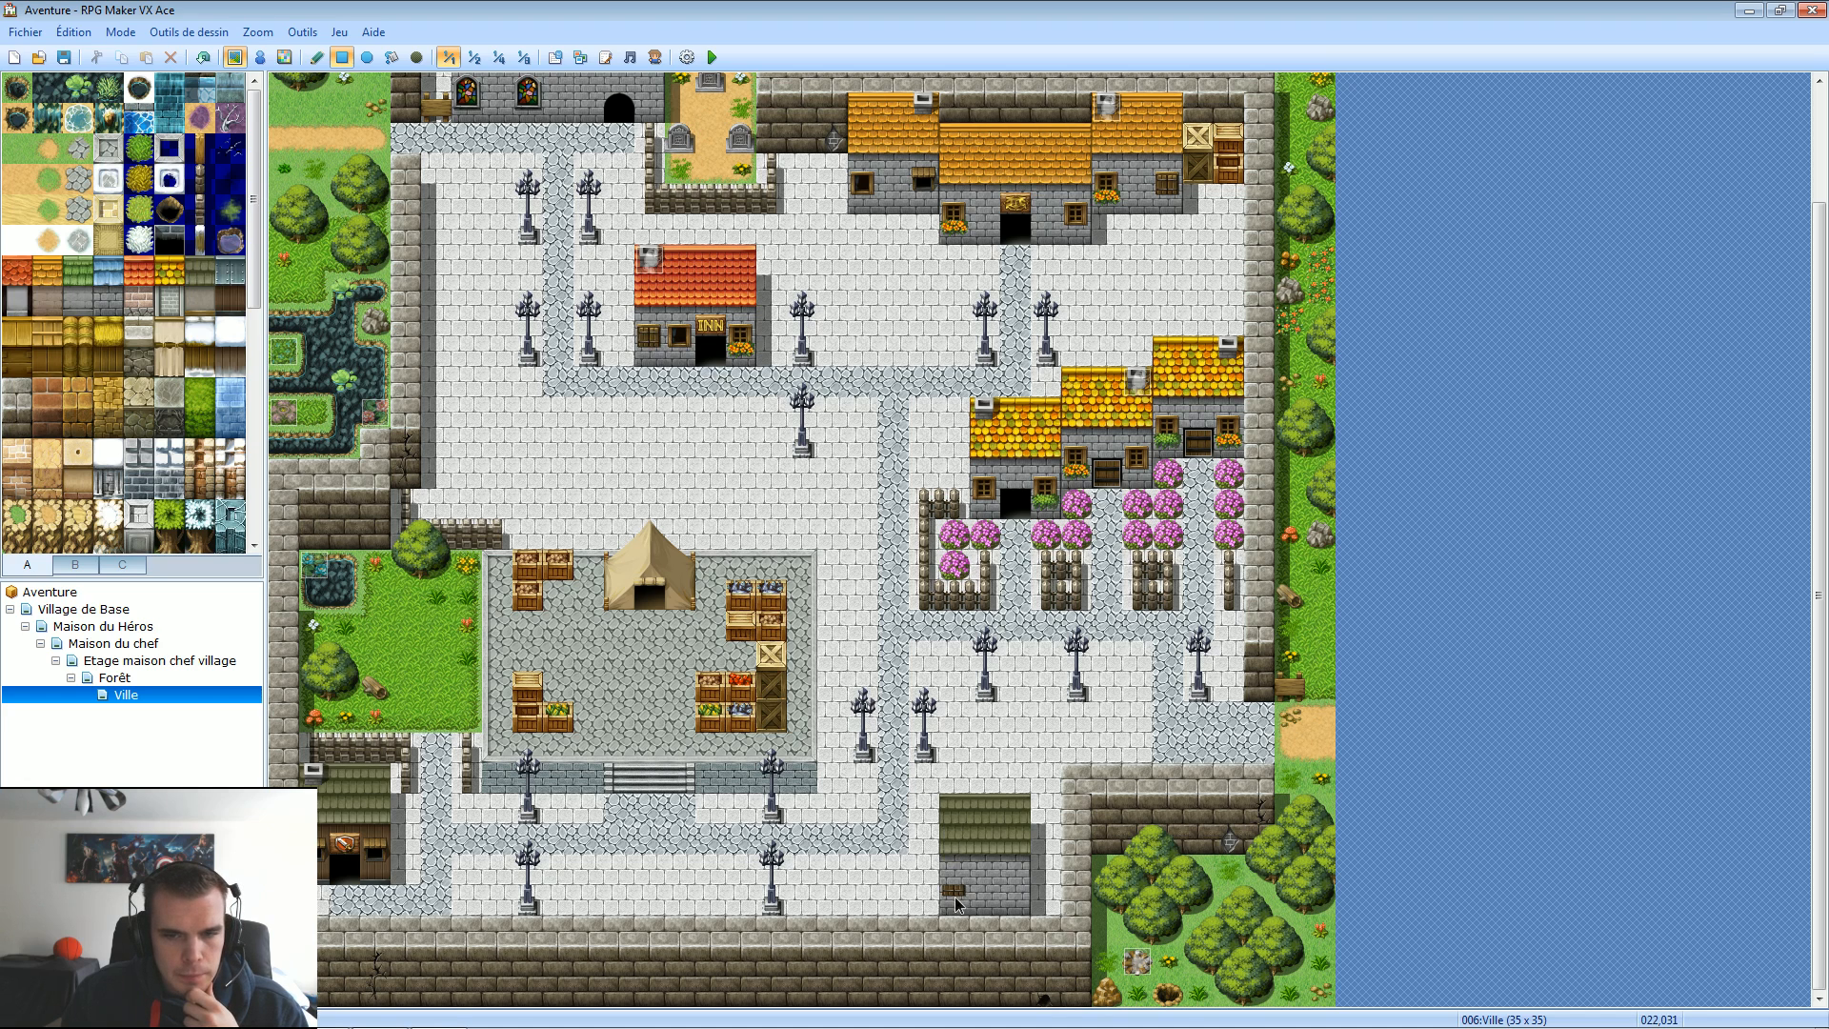
pyautogui.click(957, 900)
pyautogui.click(1008, 900)
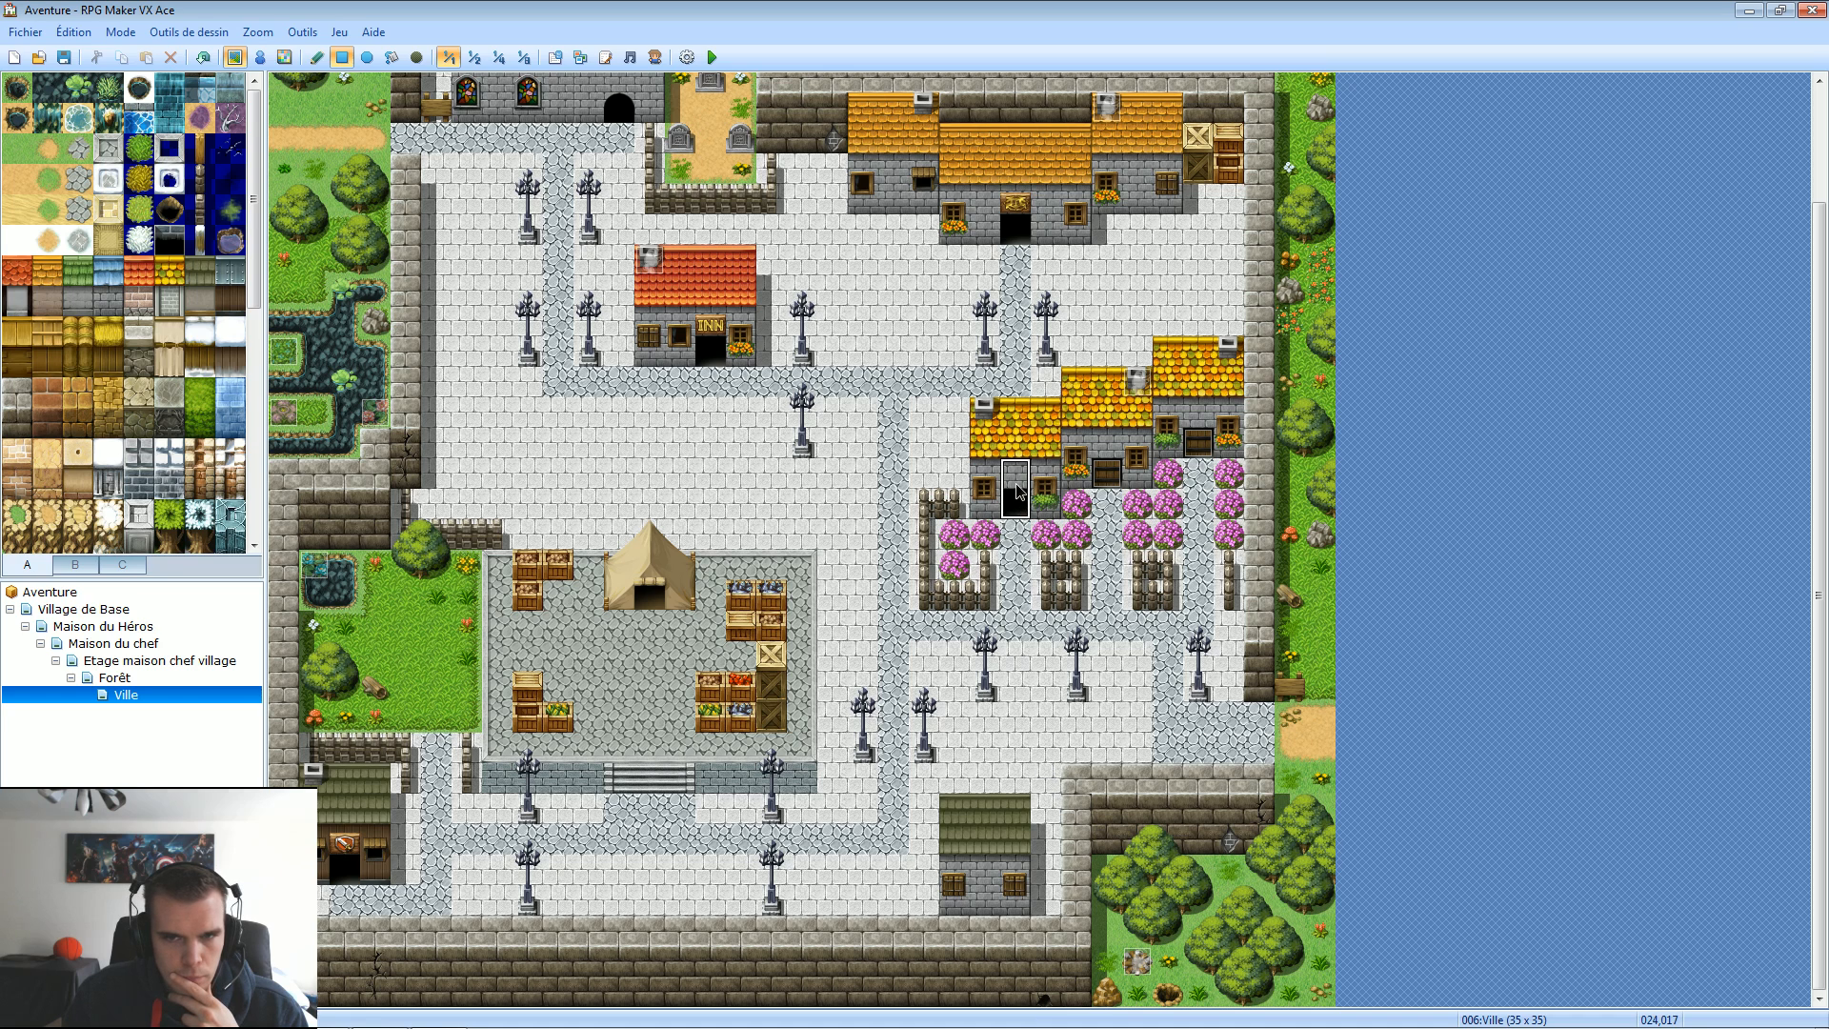
# Place a stone chimney on the upper east corner of the small south house's olive-green roof.
pyautogui.click(314, 57)
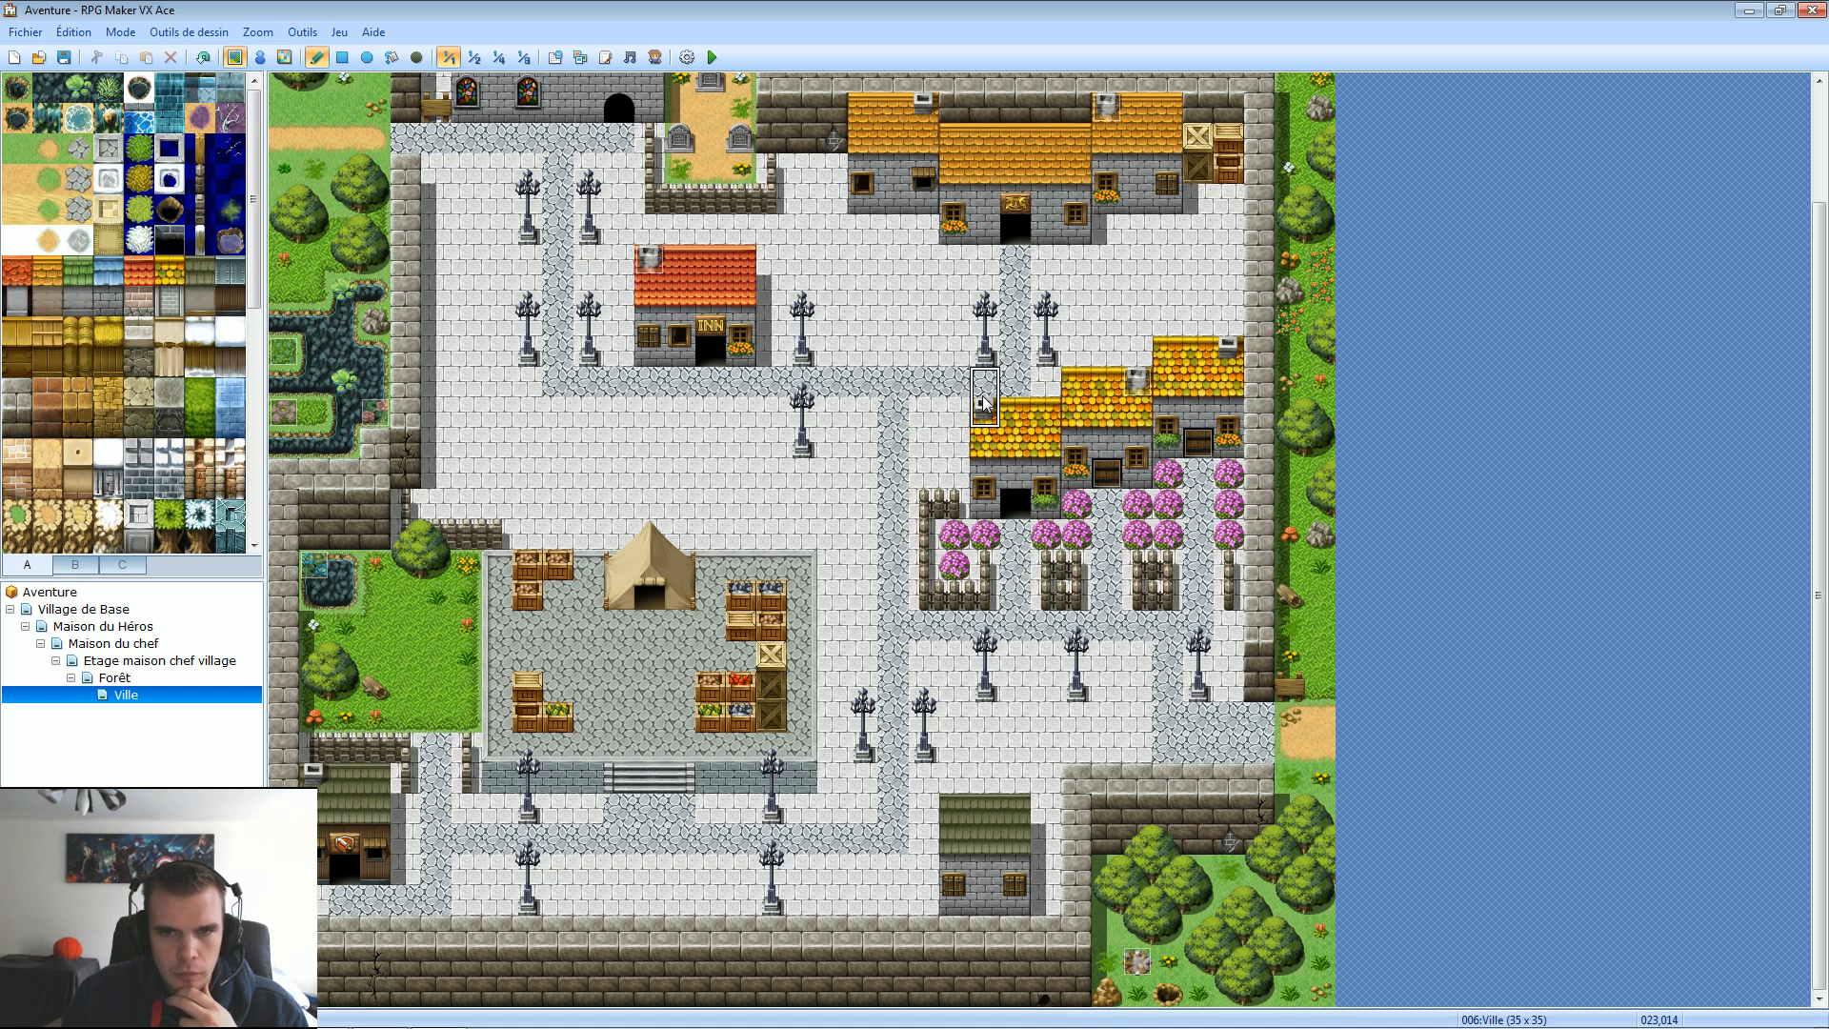
pyautogui.click(75, 564)
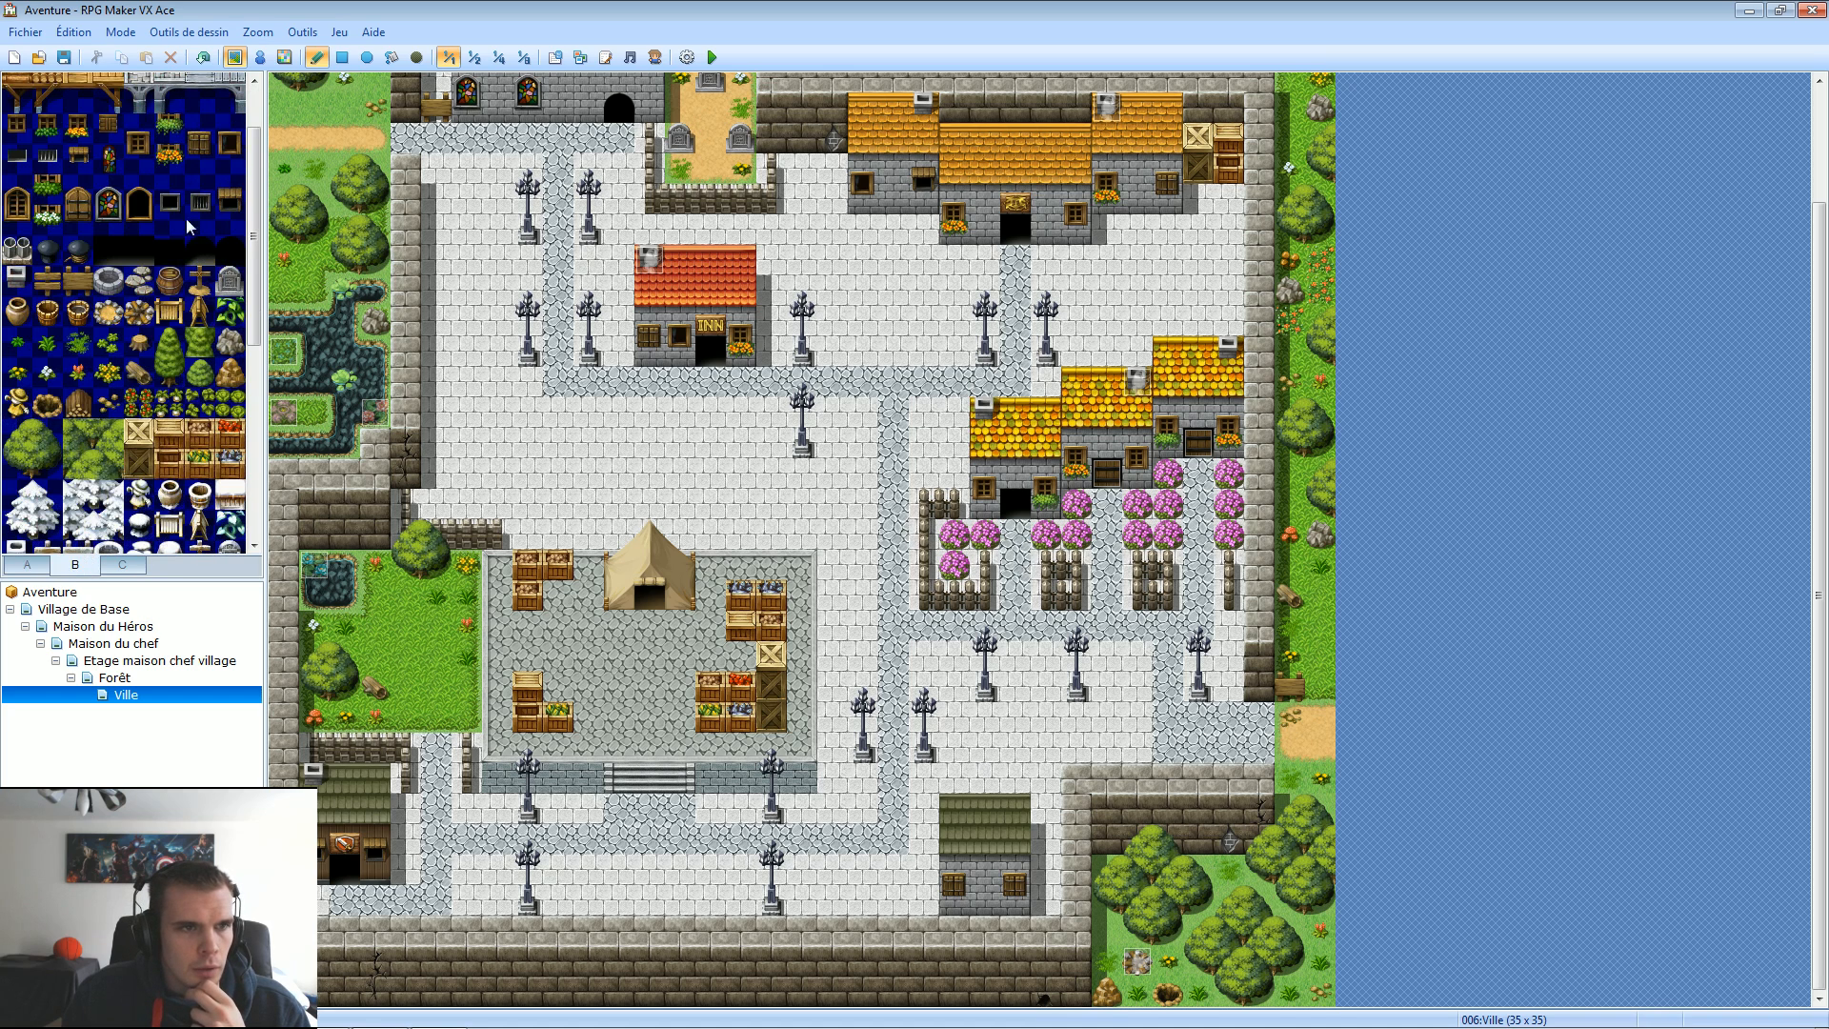
pyautogui.click(17, 279)
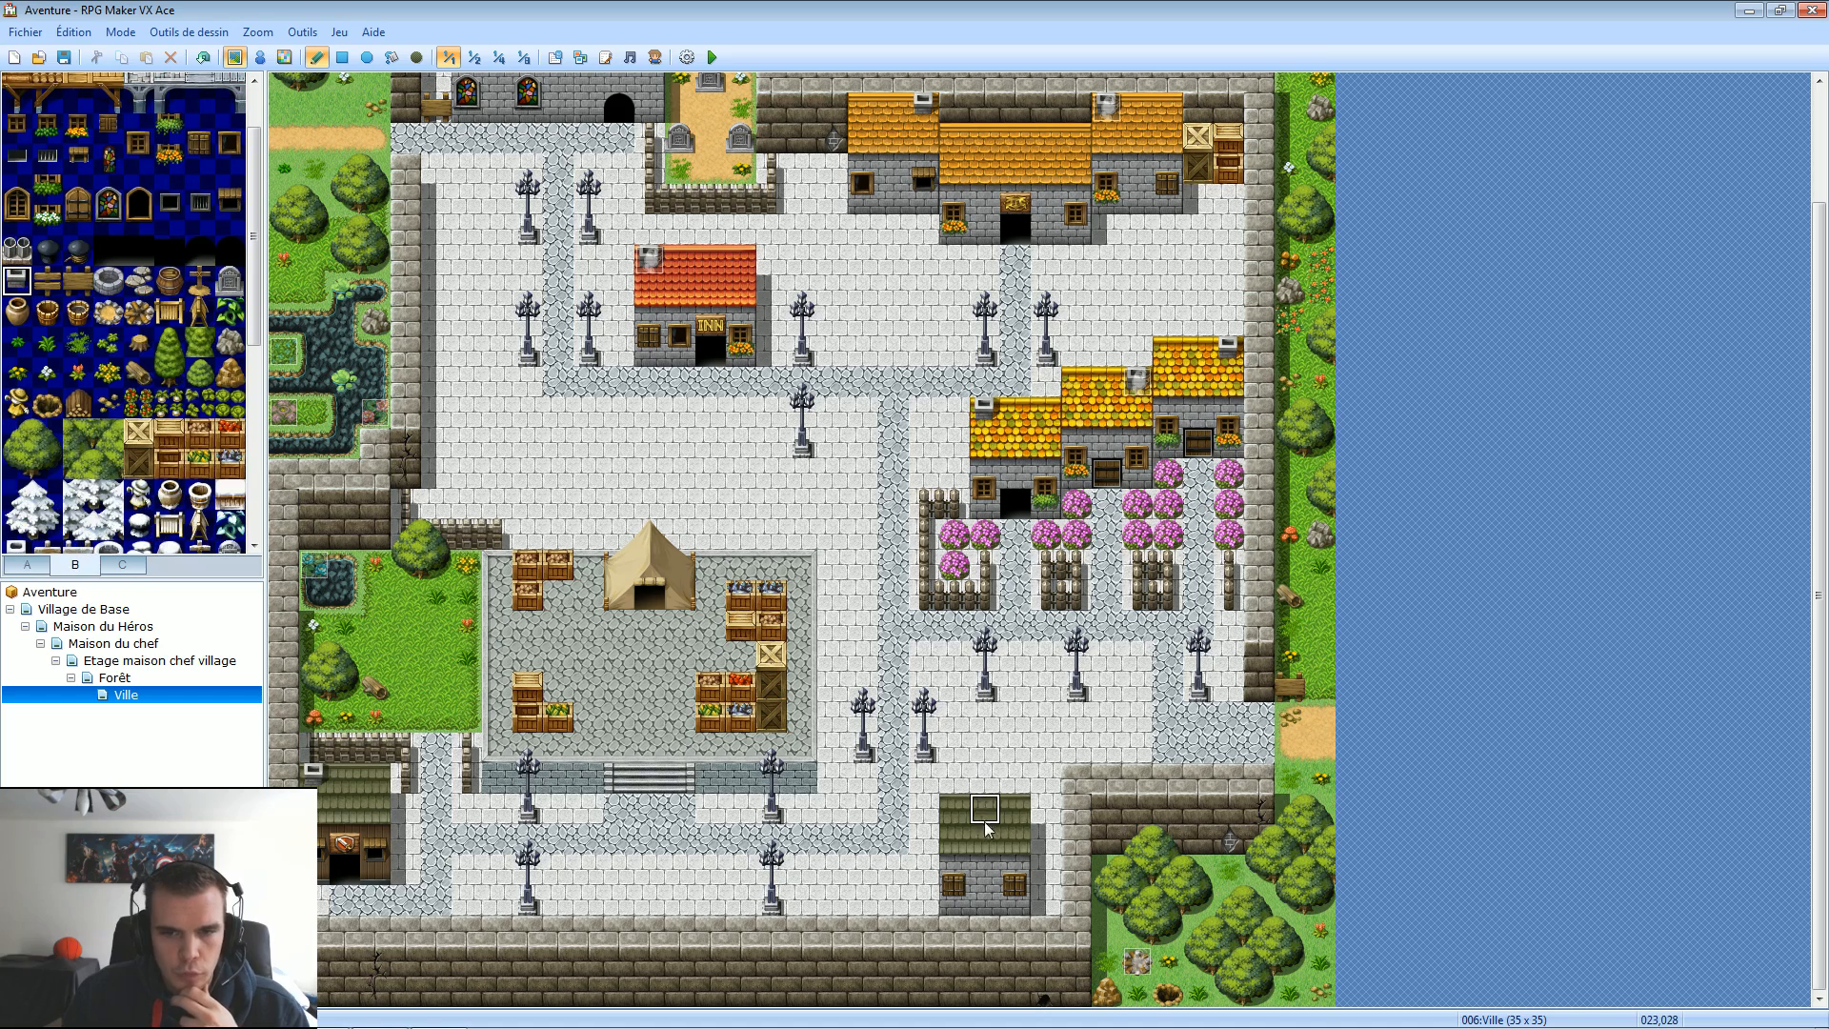
pyautogui.click(1014, 809)
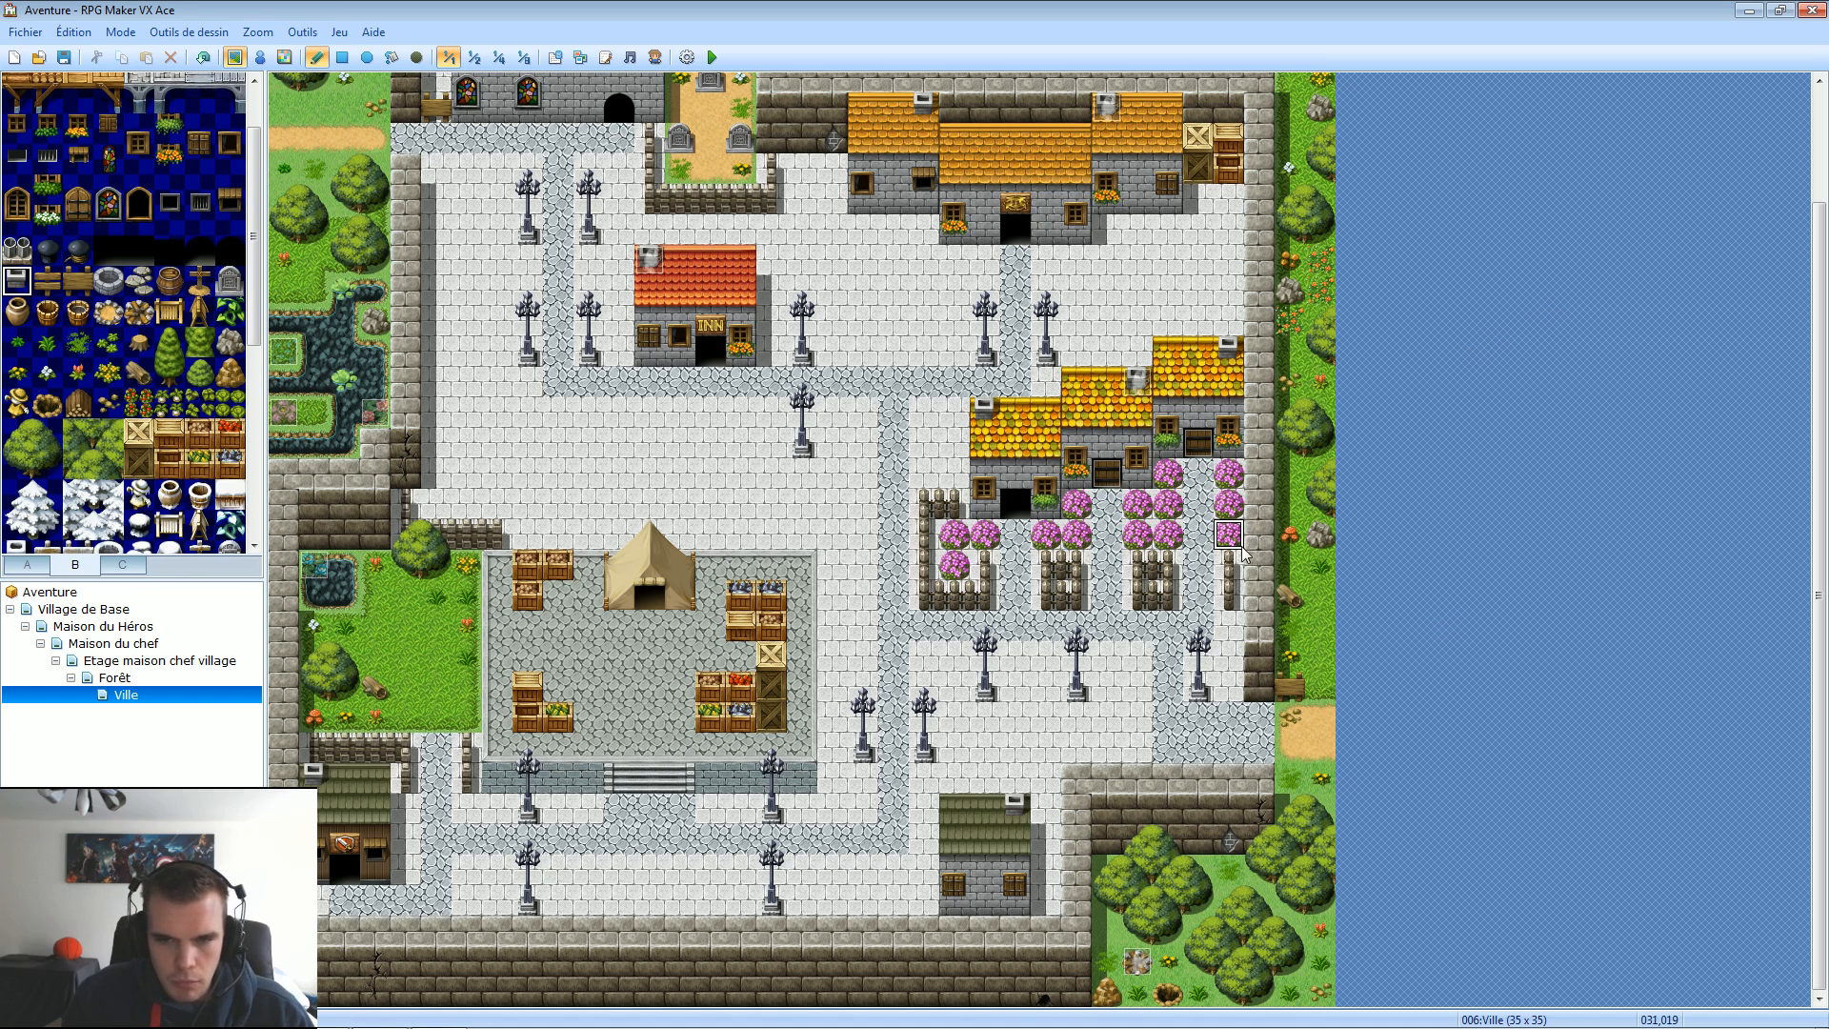
# Line the west town wall, west of the inn, with a red produce crate and a column of wooden crates directly below it.
pyautogui.click(170, 370)
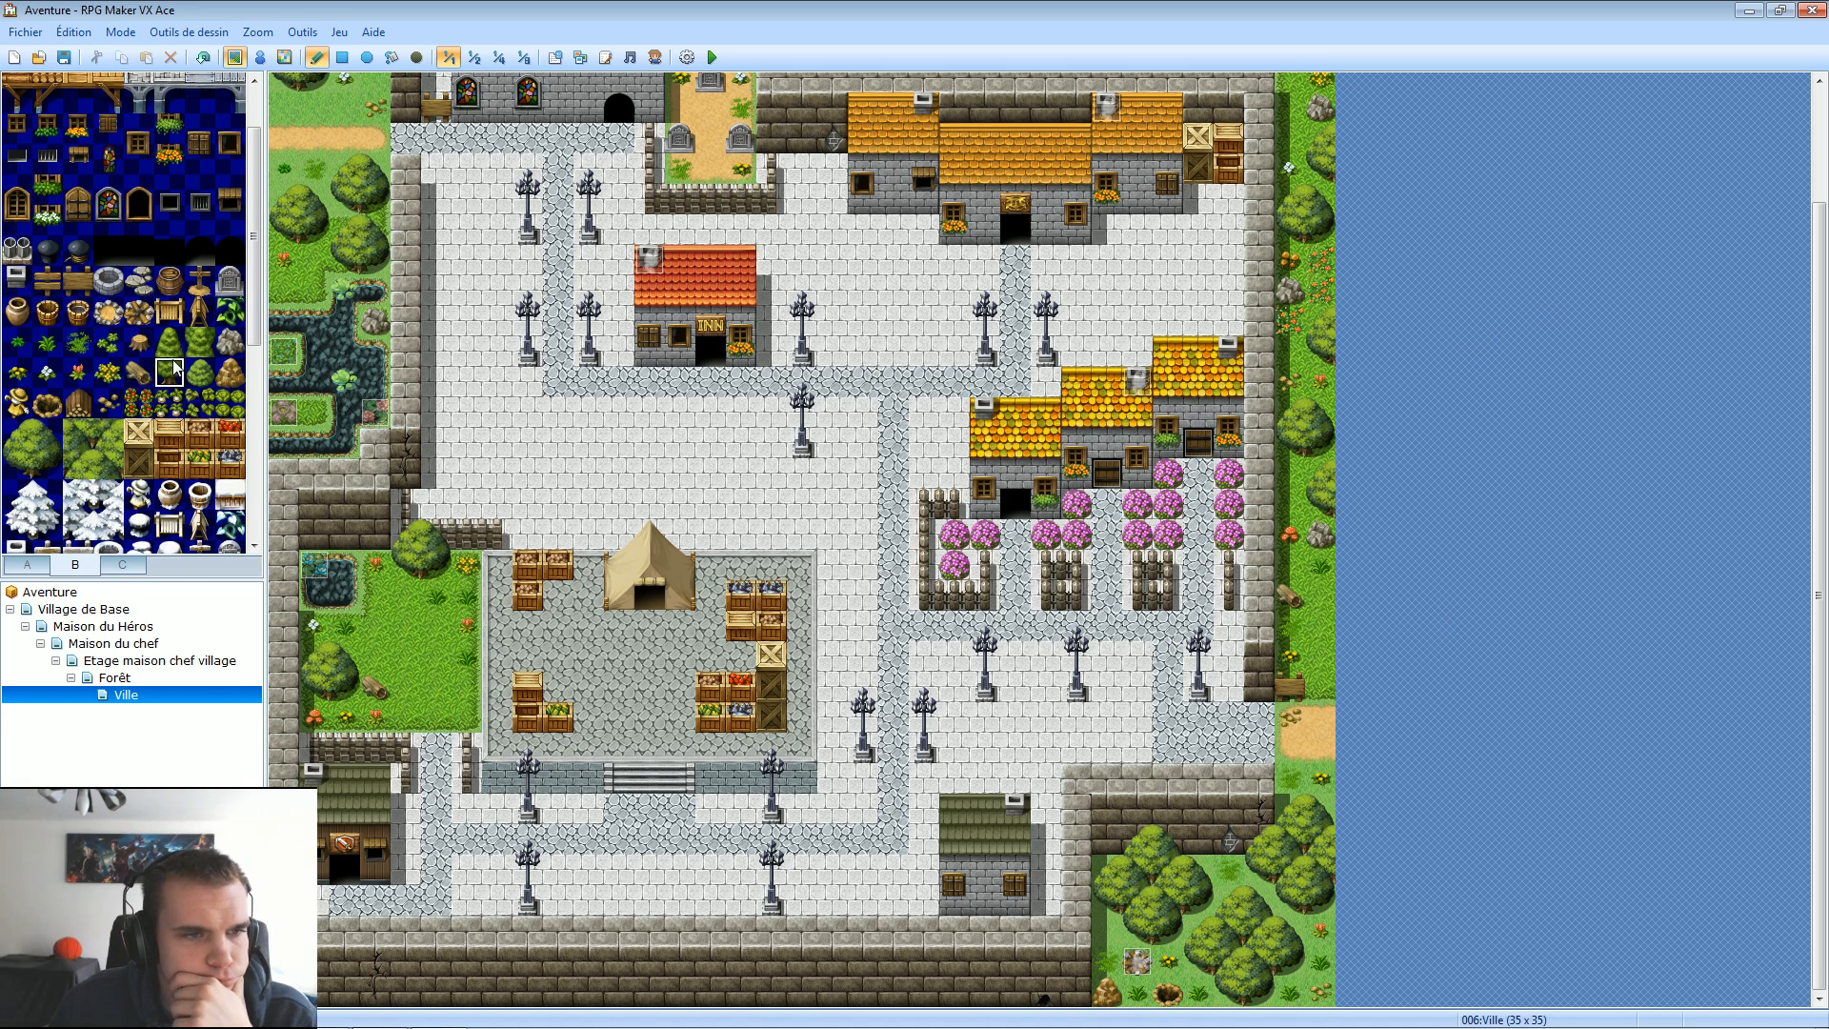
pyautogui.moveTo(177, 356); pyautogui.dragTo(173, 374)
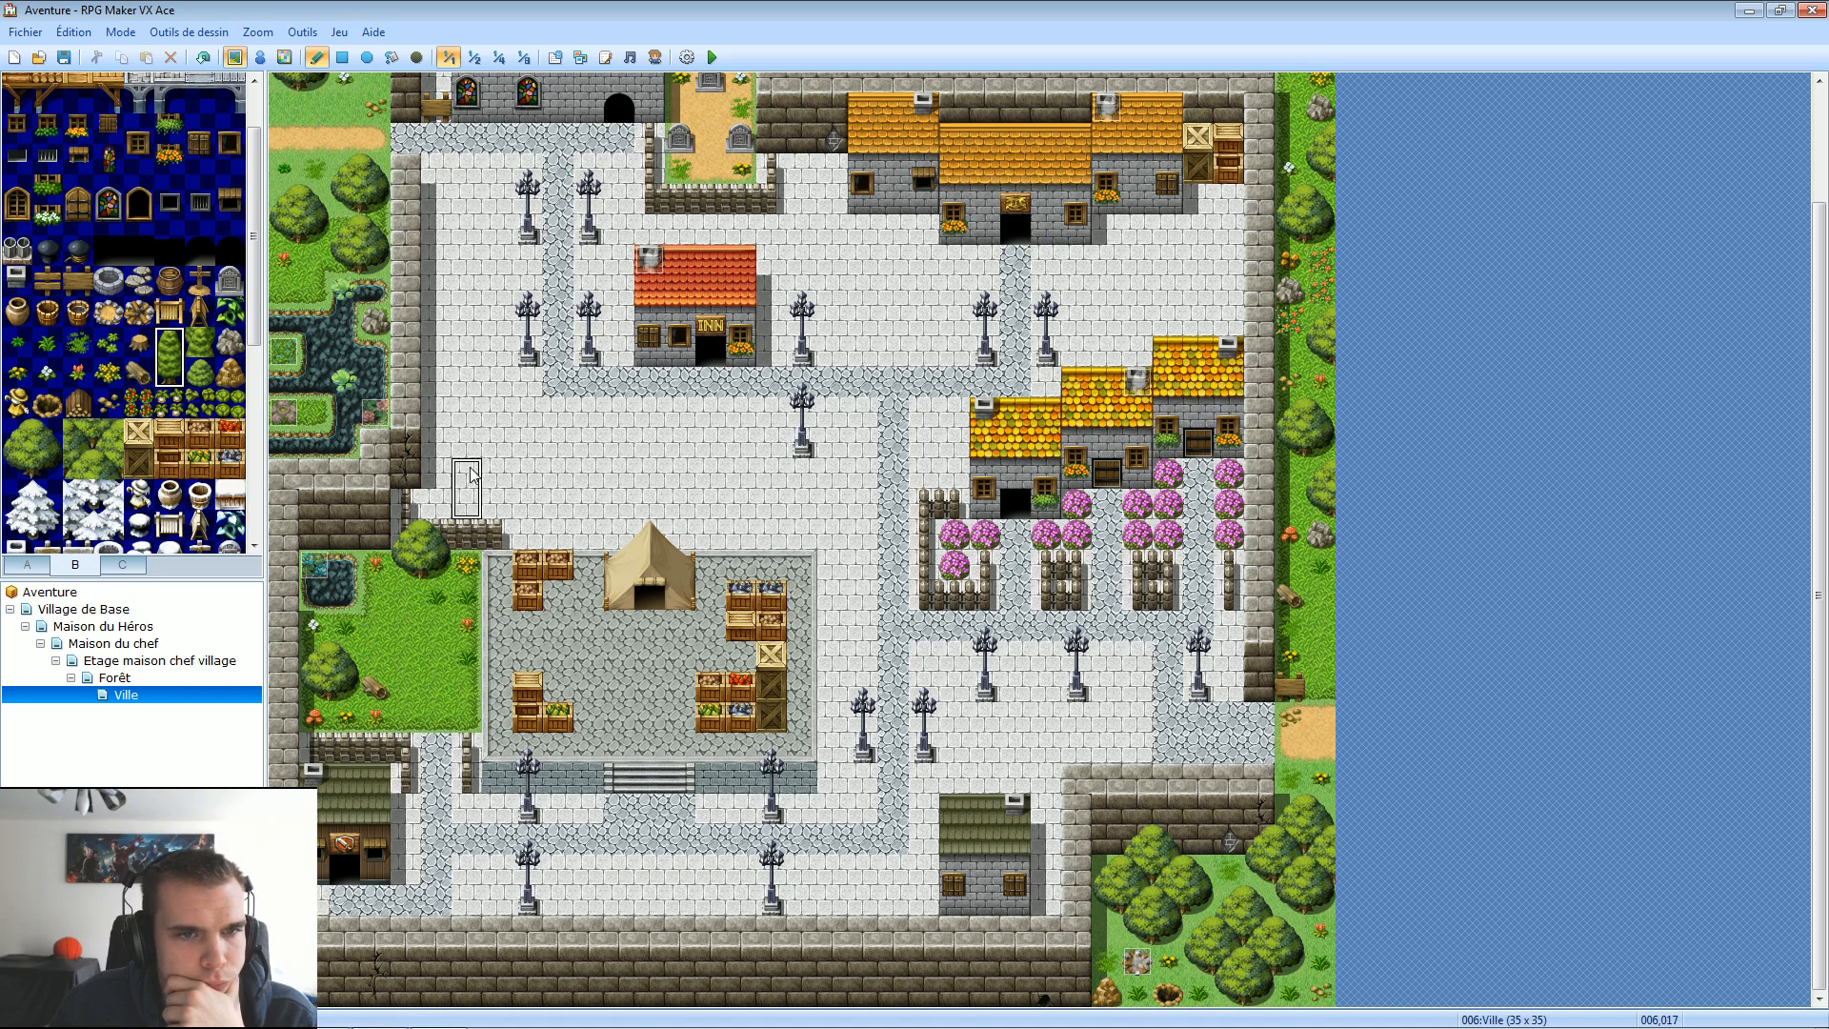
pyautogui.scroll(-5, 231, 322)
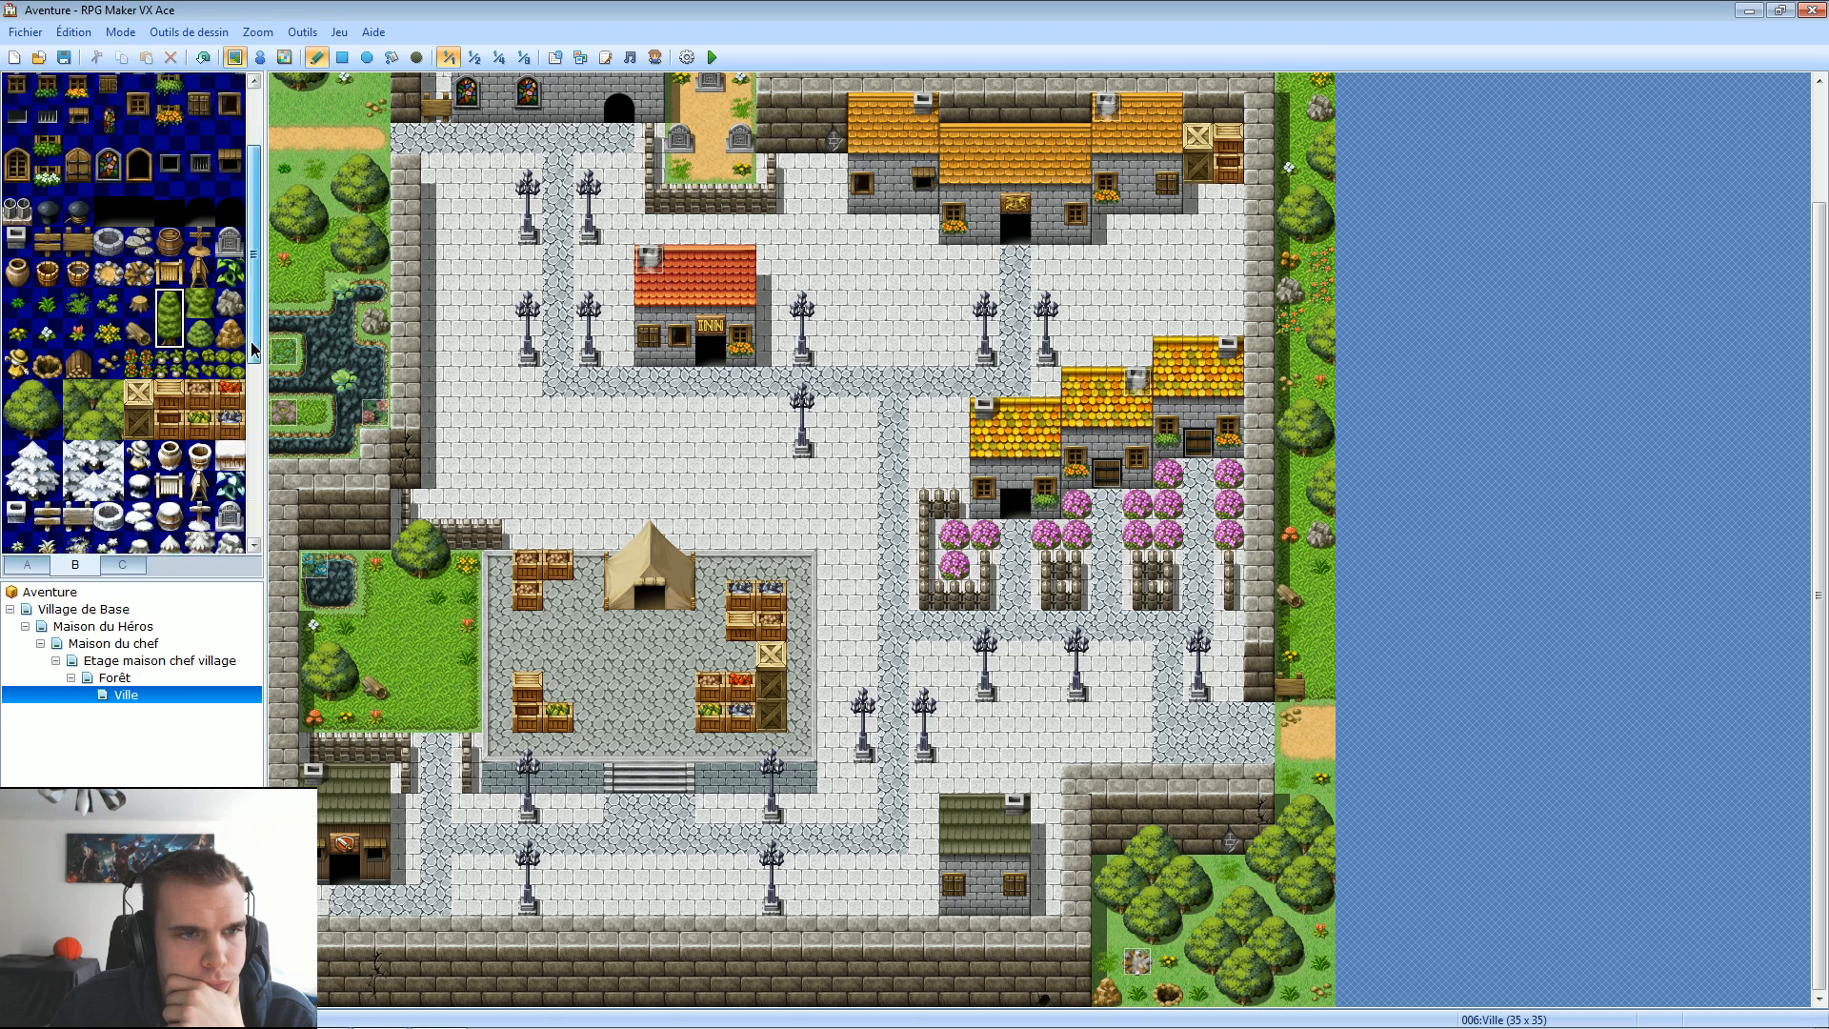
pyautogui.moveTo(232, 328); pyautogui.dragTo(236, 348)
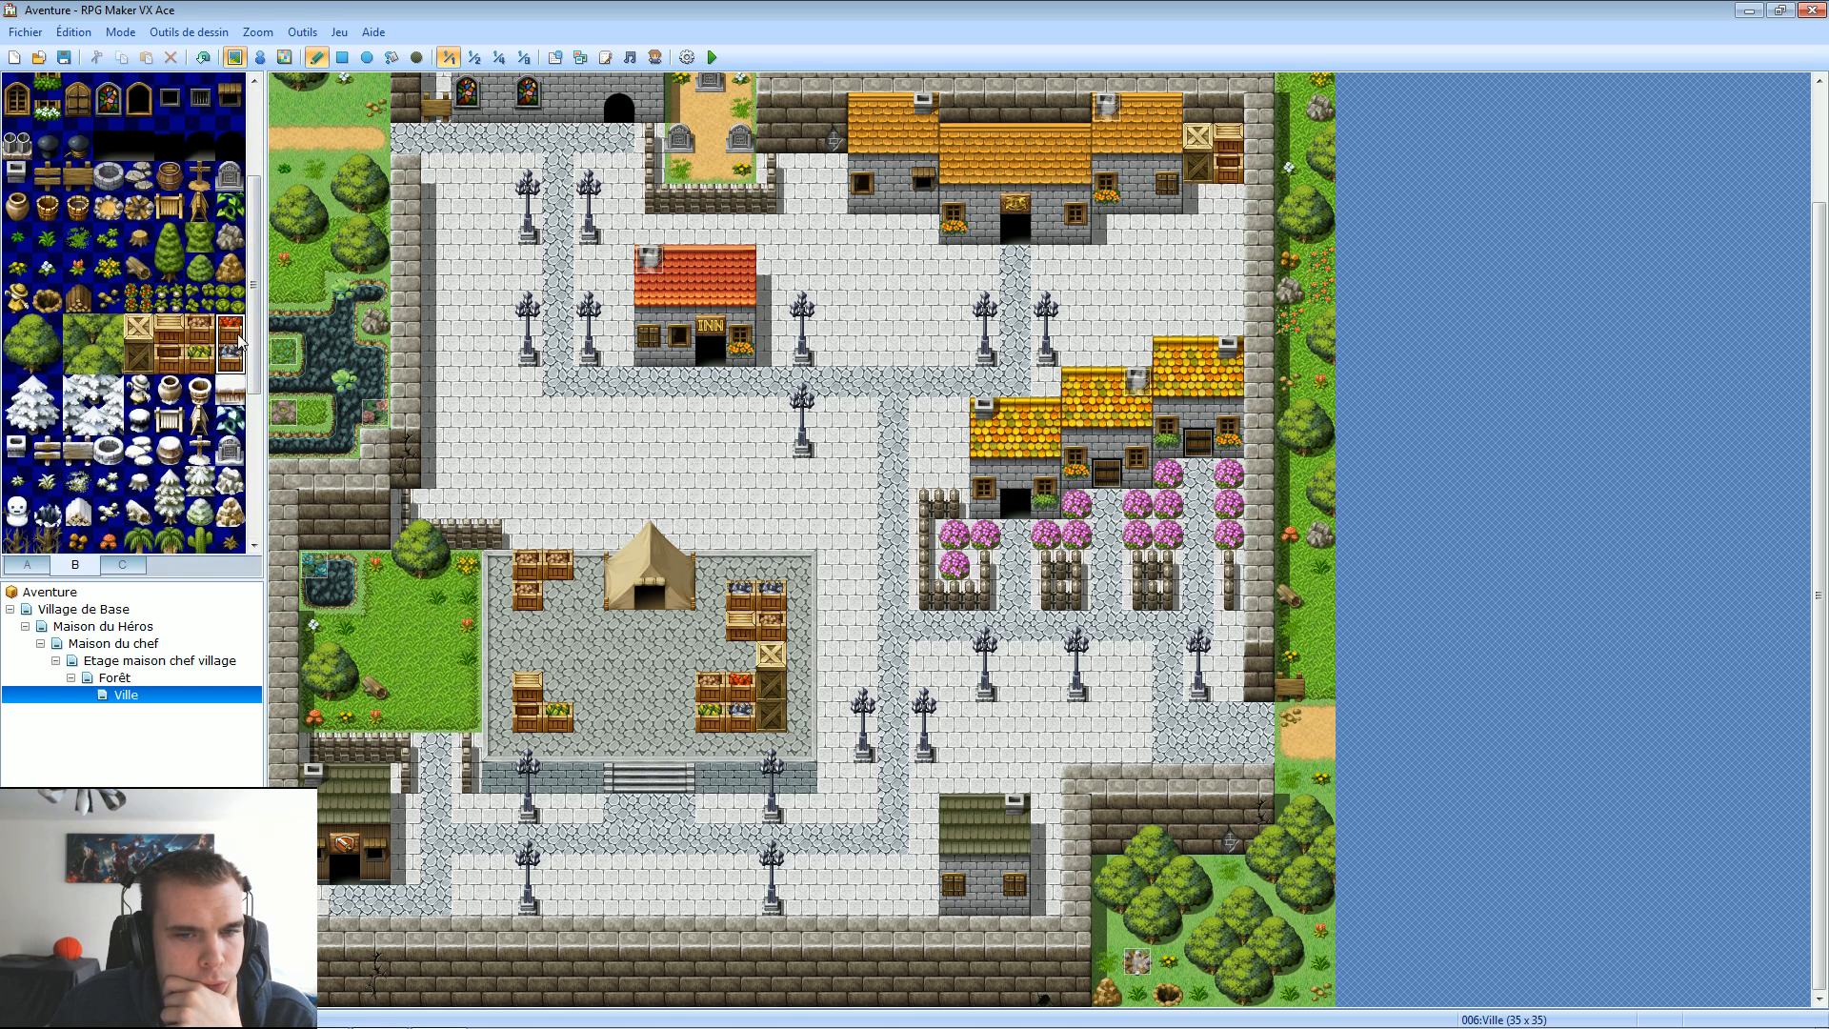
pyautogui.click(232, 331)
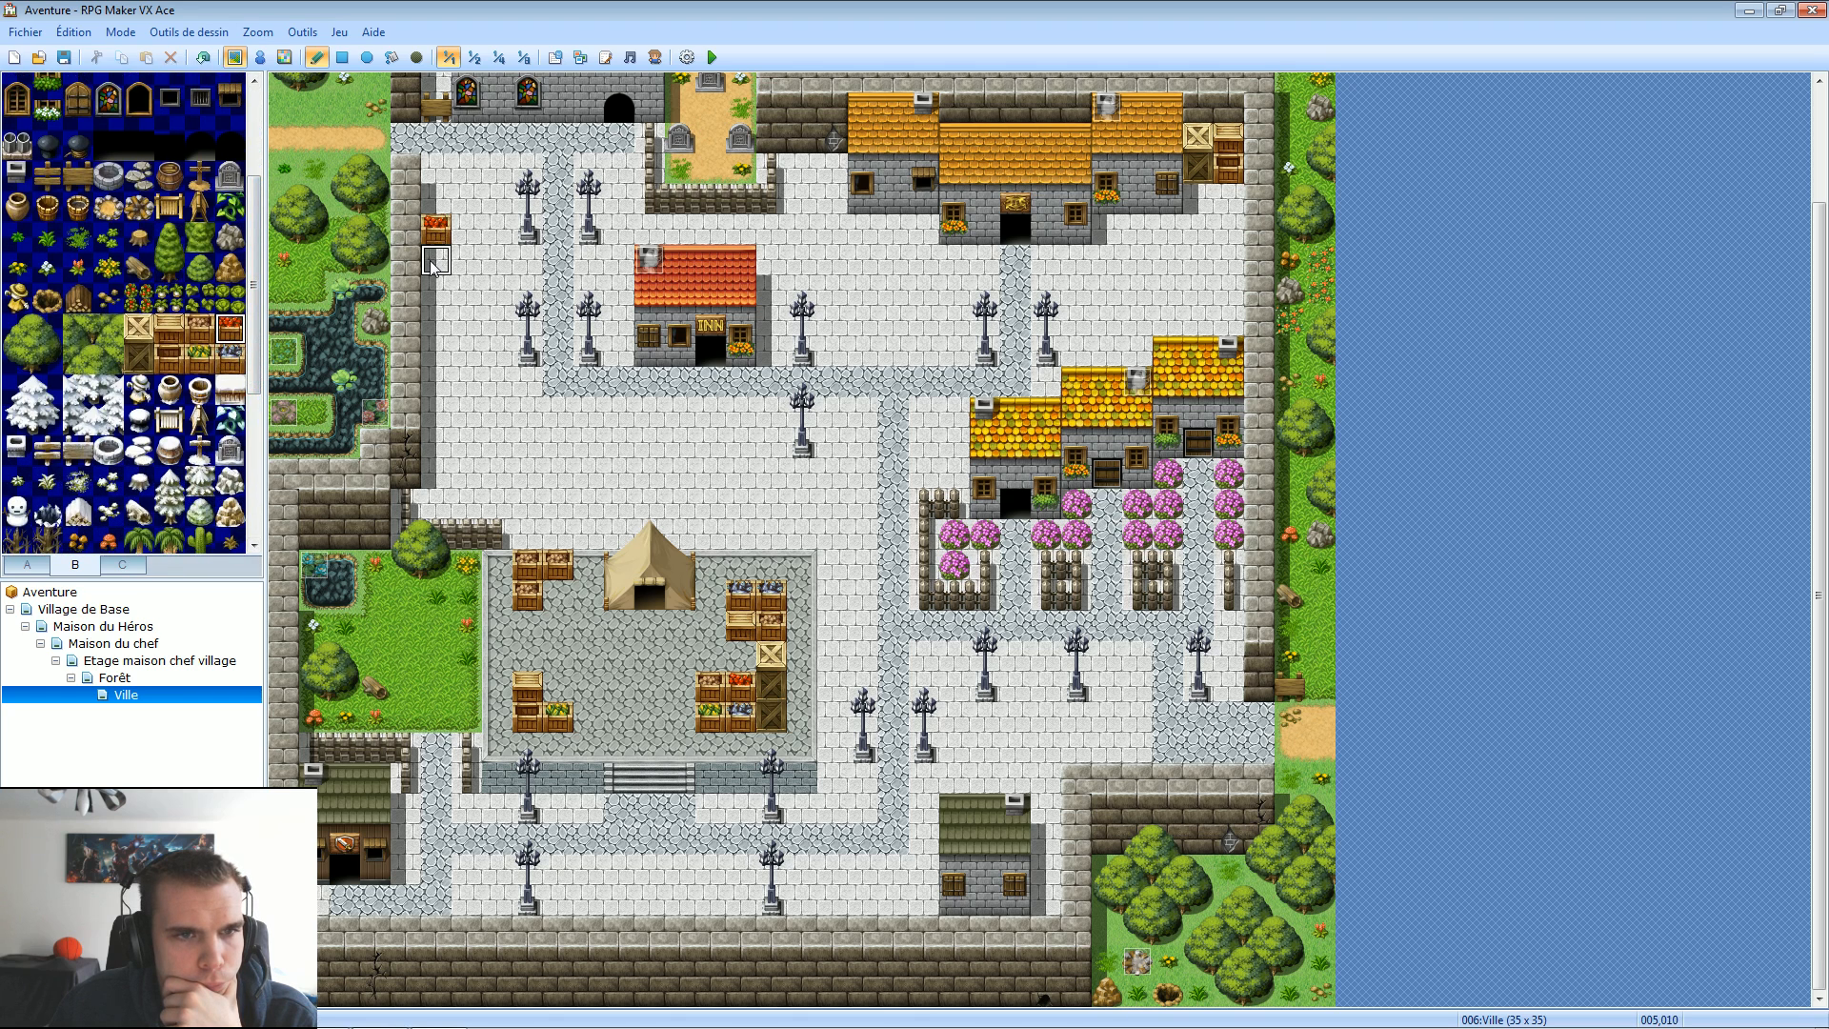
pyautogui.moveTo(171, 329); pyautogui.dragTo(178, 357)
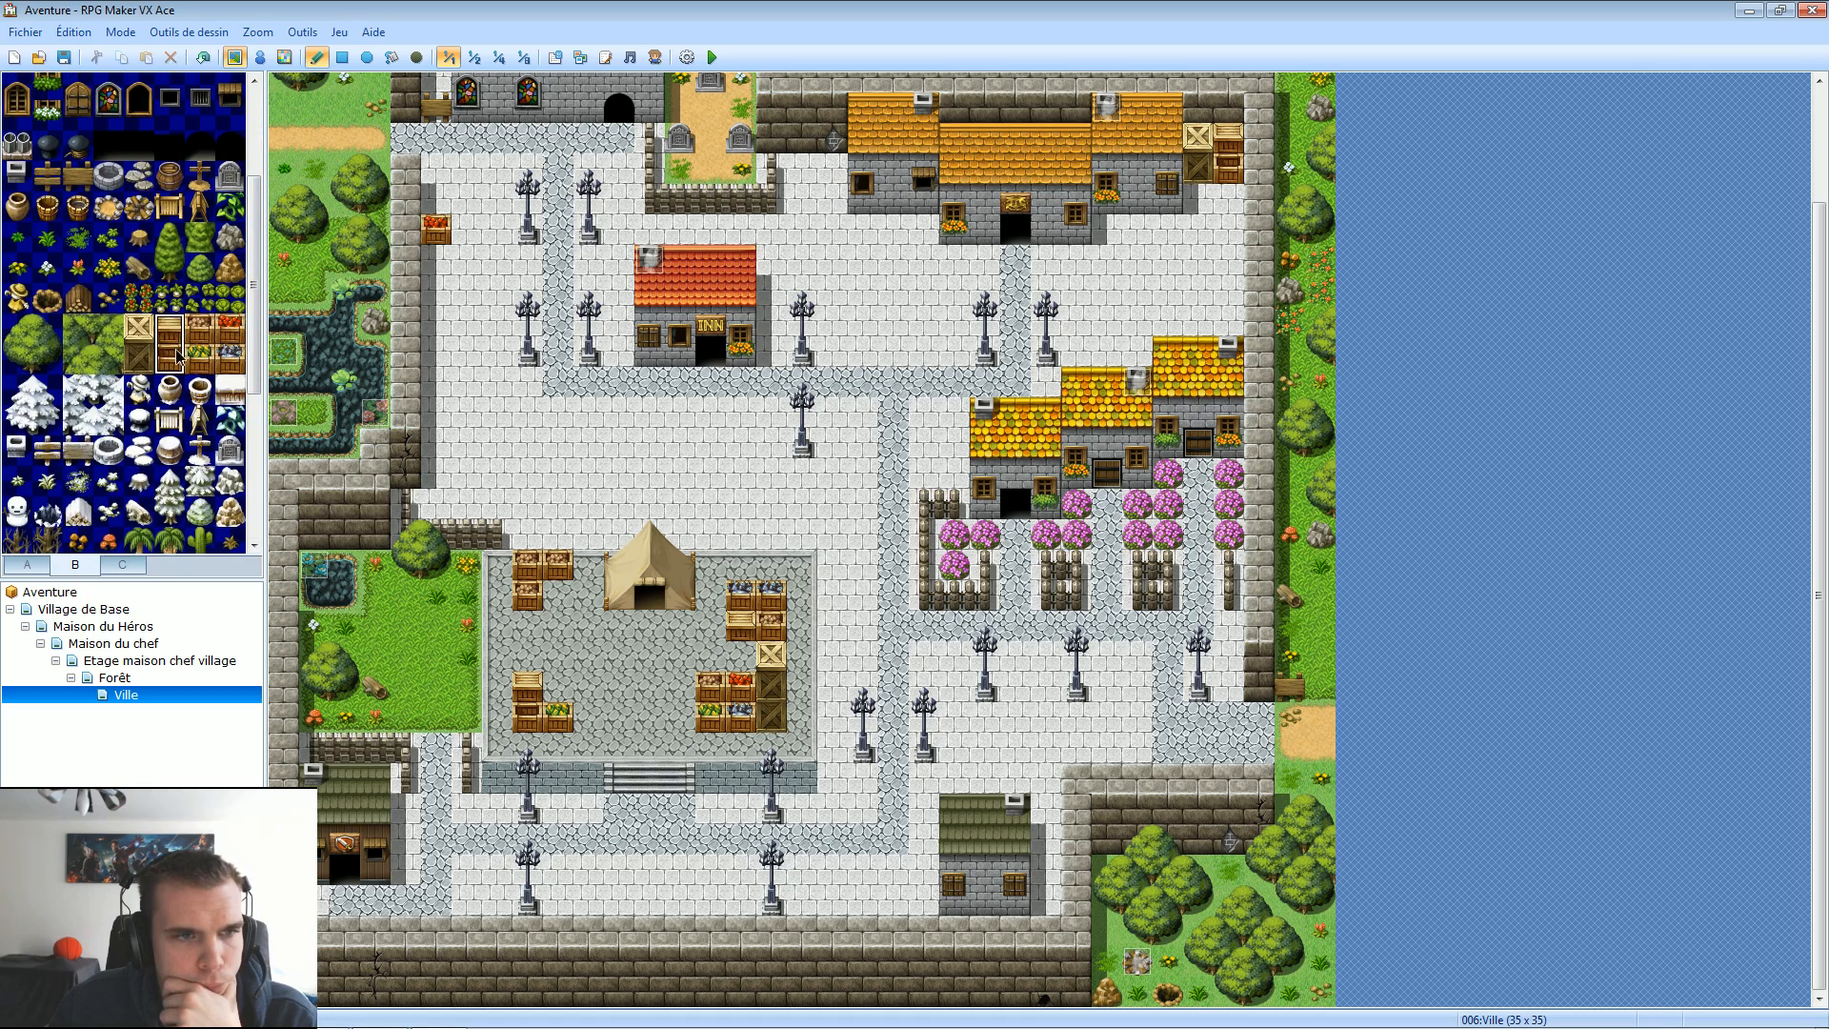
pyautogui.click(436, 259)
pyautogui.click(438, 290)
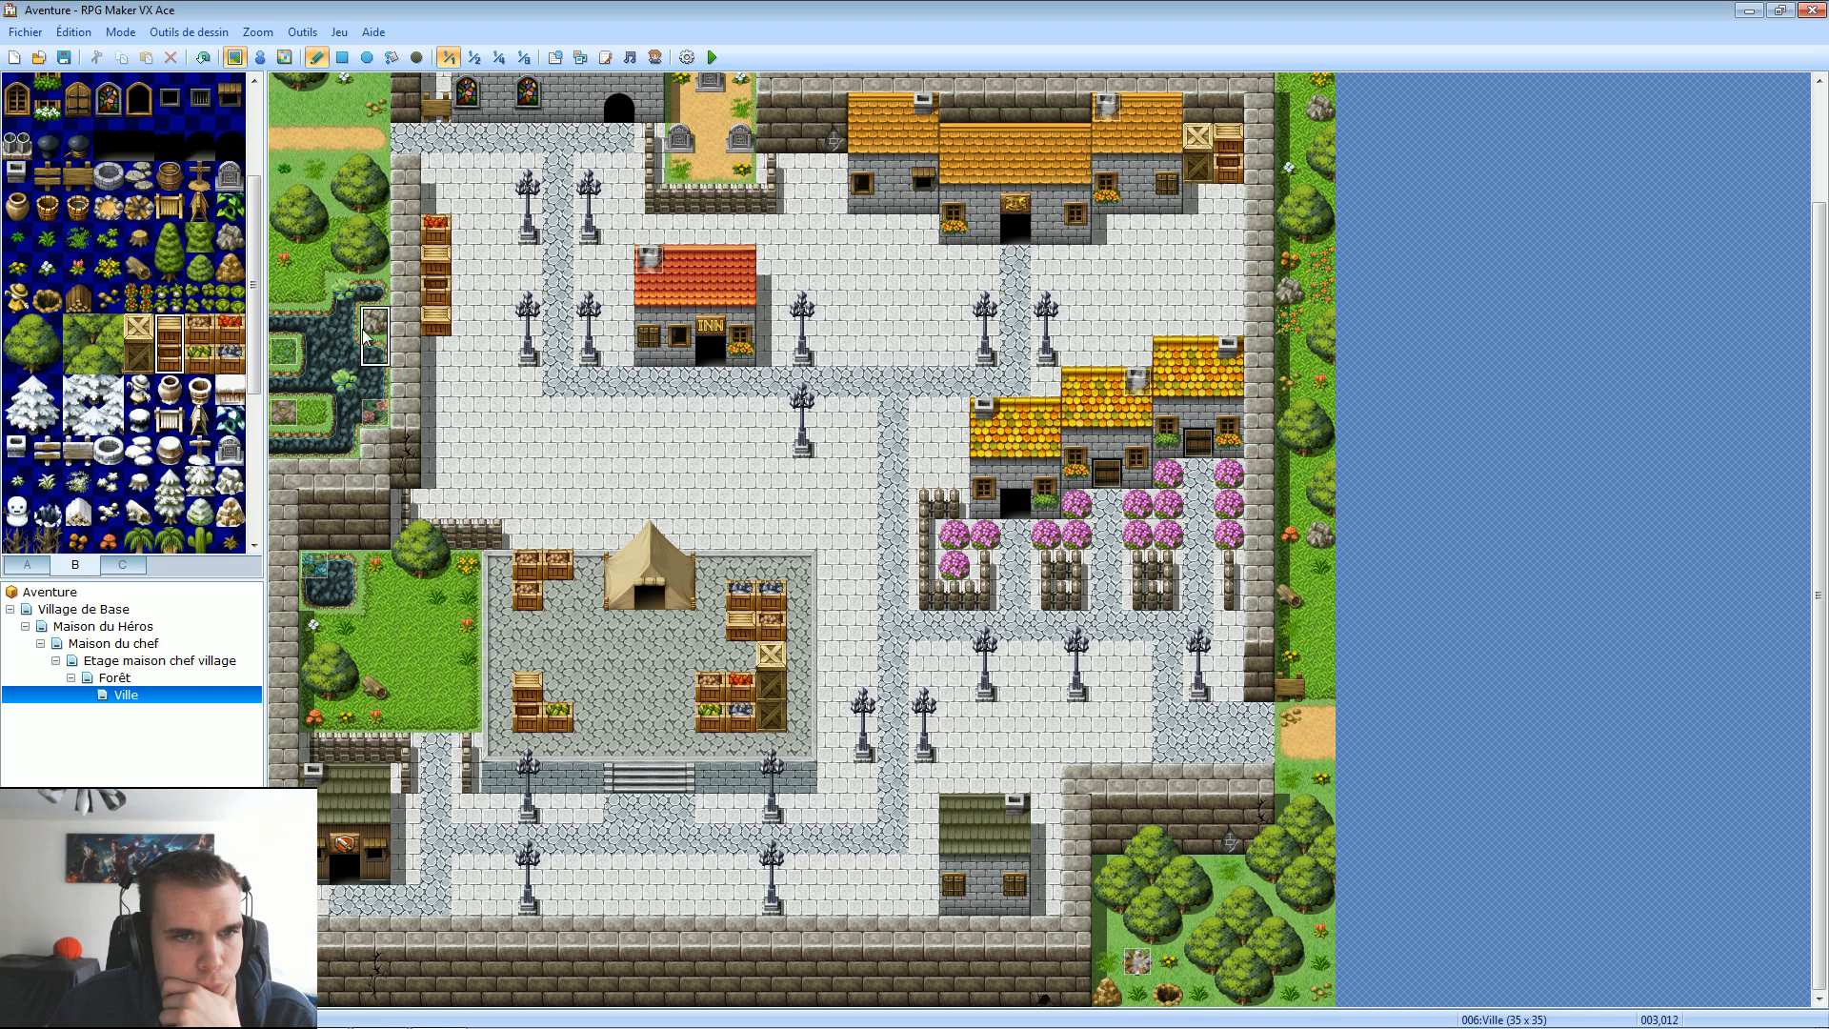
# Place a filled goods crate with a two-tile-high closed crate stack below it at the south end of the west wall.
pyautogui.click(199, 329)
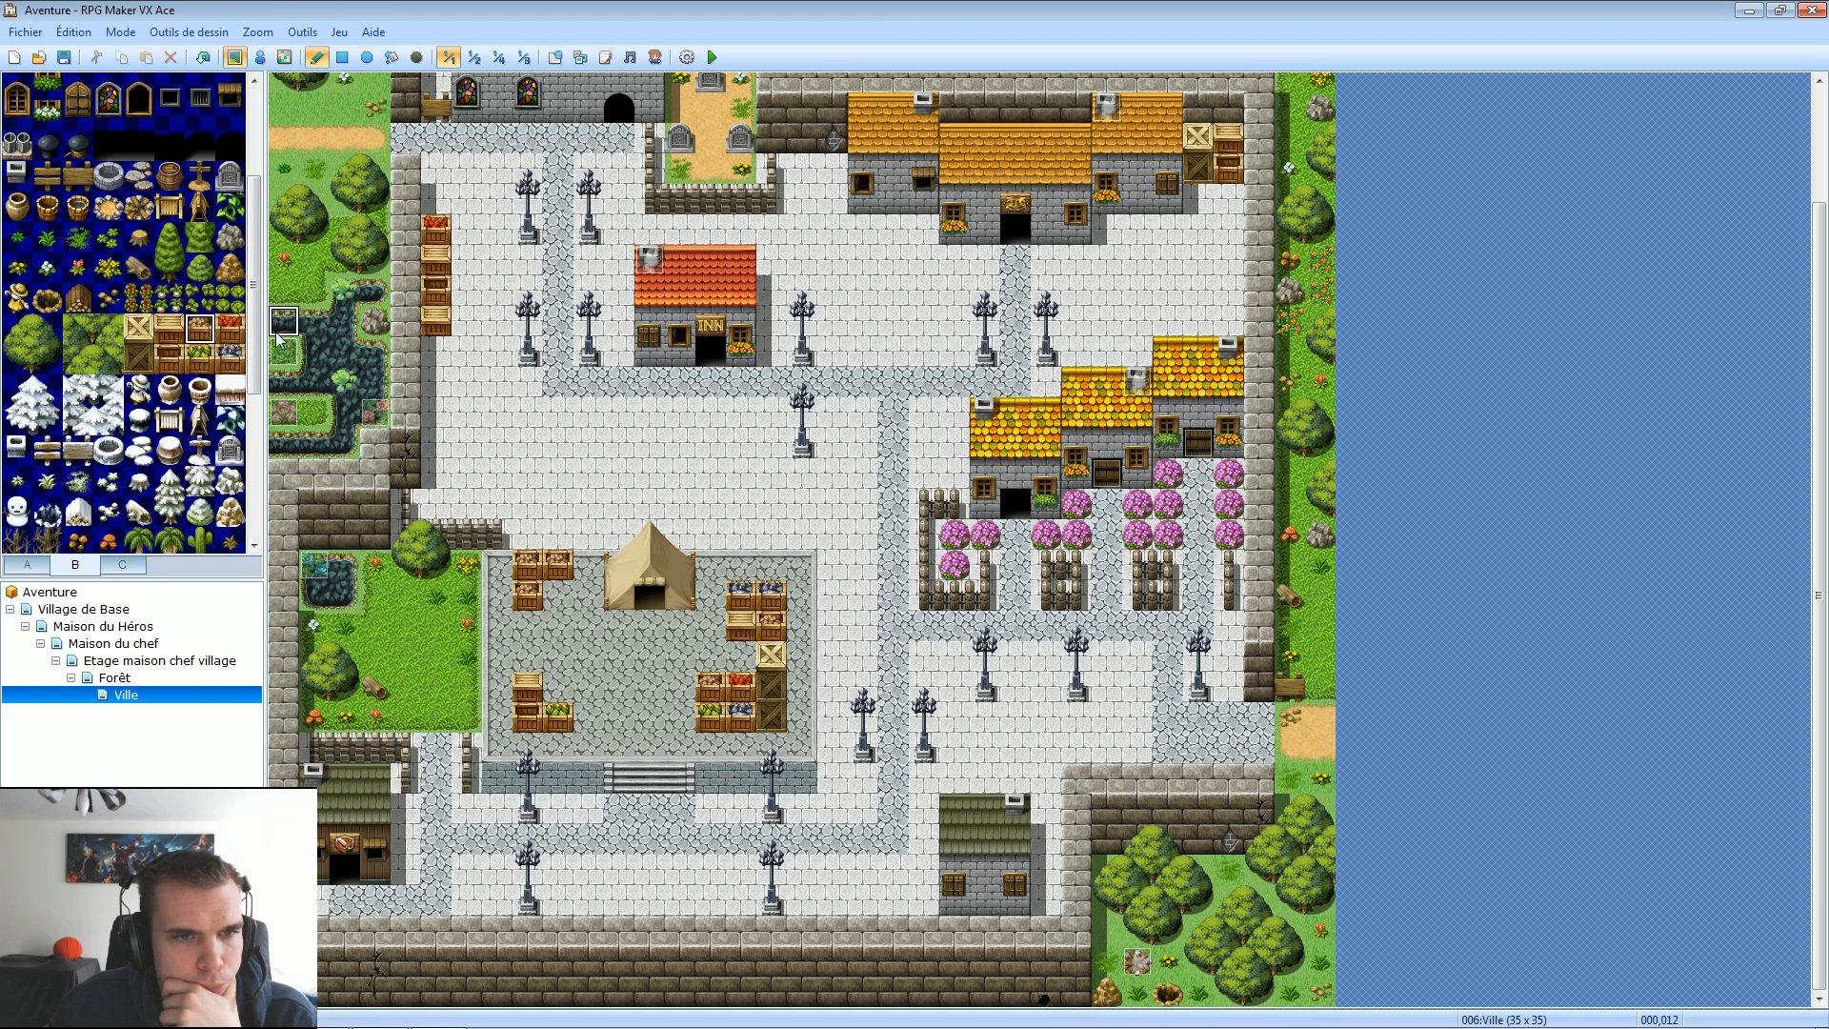
pyautogui.click(437, 411)
pyautogui.click(138, 356)
pyautogui.moveTo(138, 356); pyautogui.dragTo(138, 328)
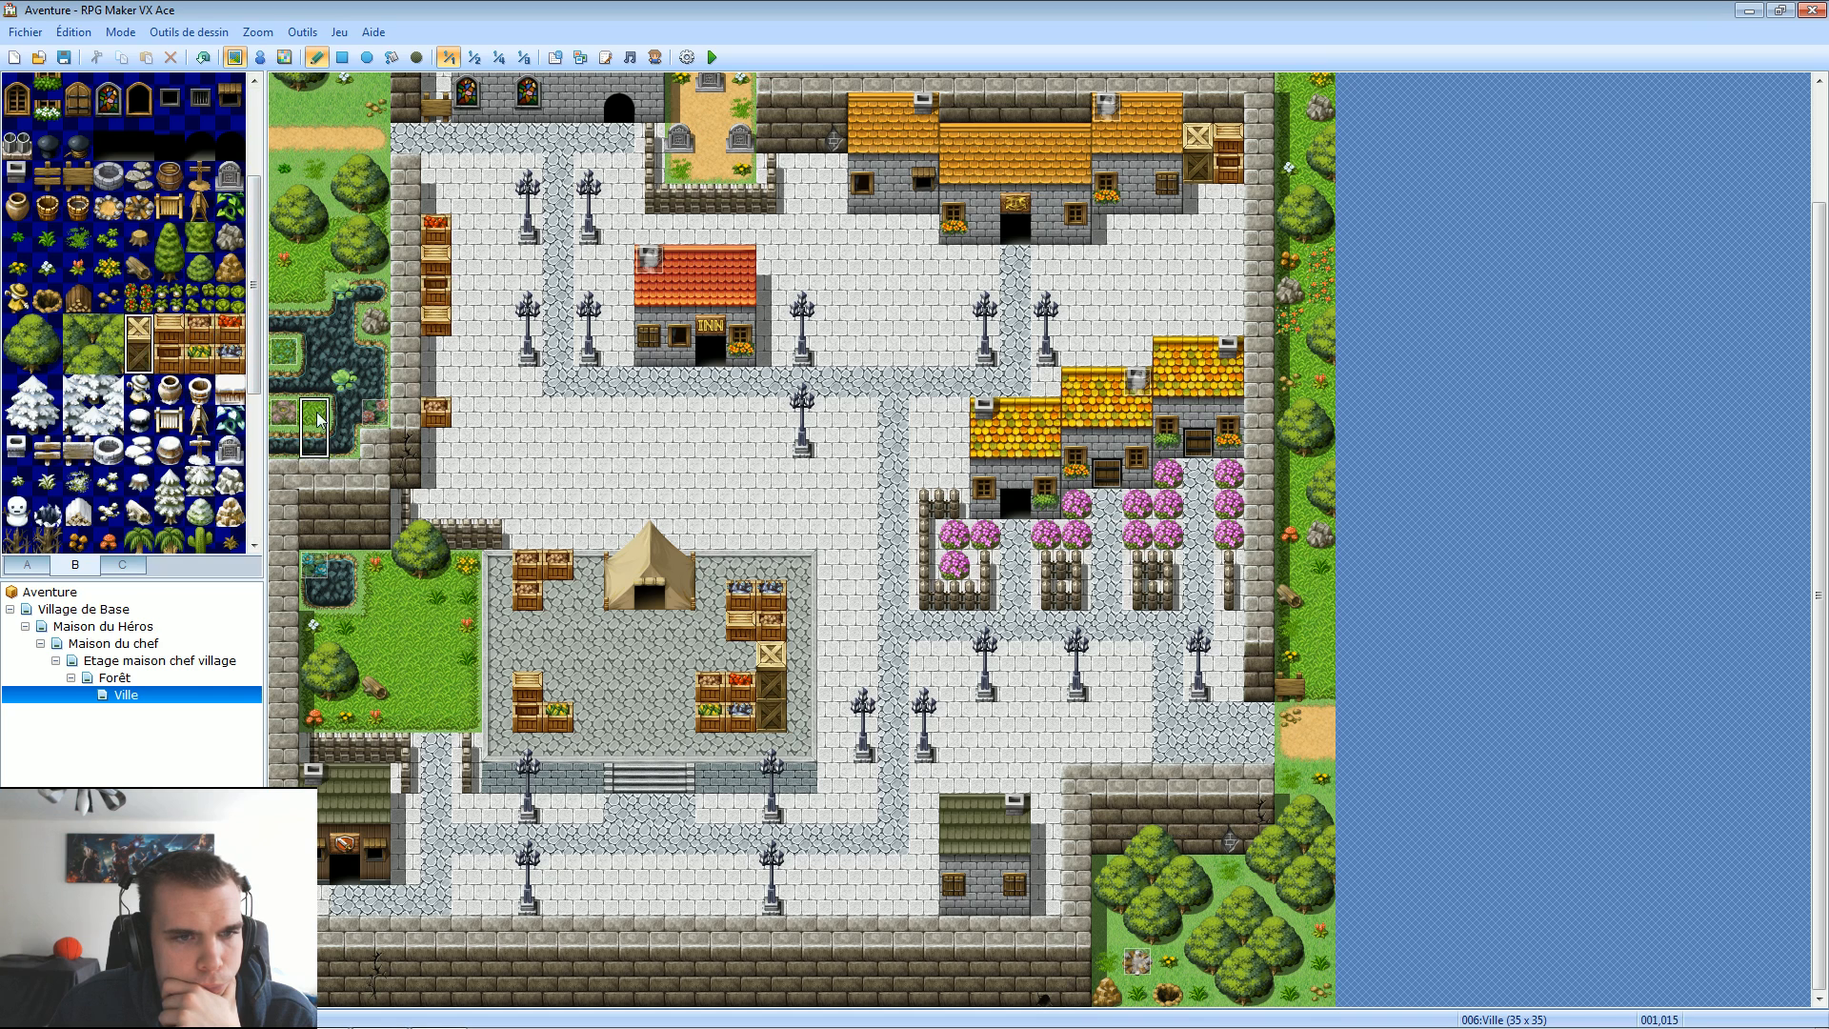
pyautogui.click(436, 444)
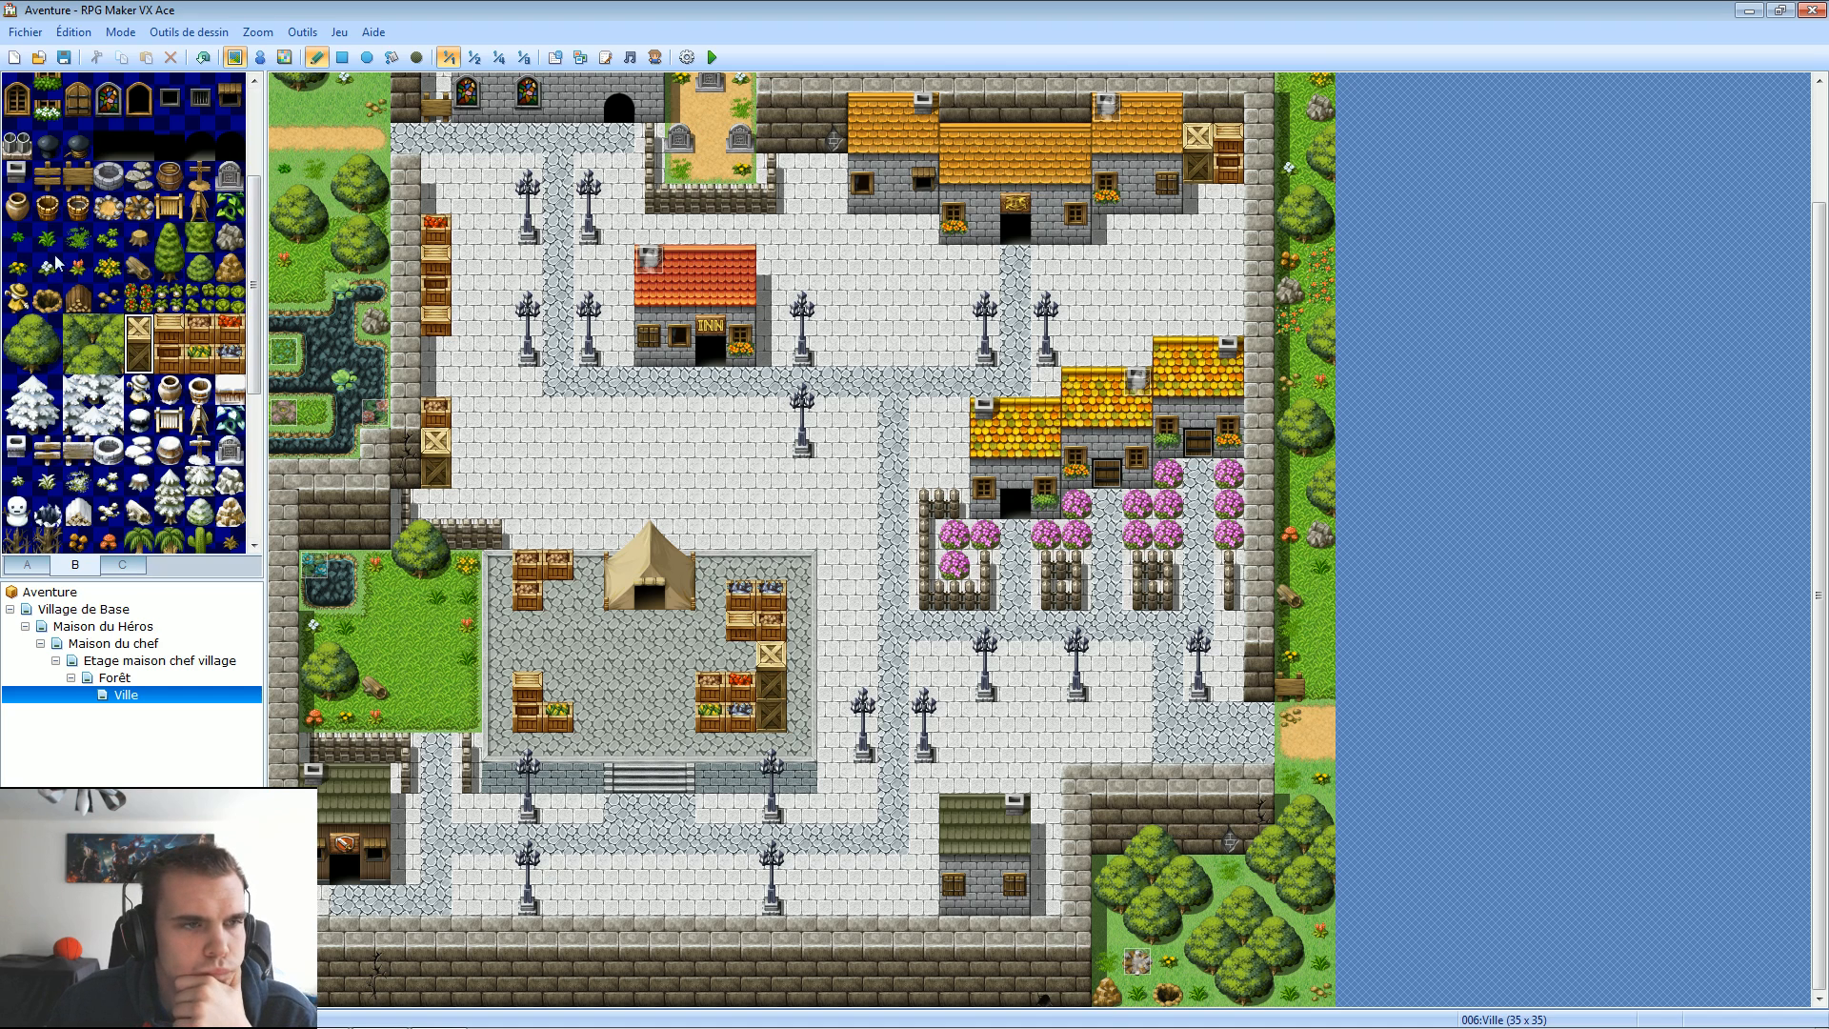
# Place a pink flowering water lily on the east arm of the water channel north of the town wall.
pyautogui.click(77, 211)
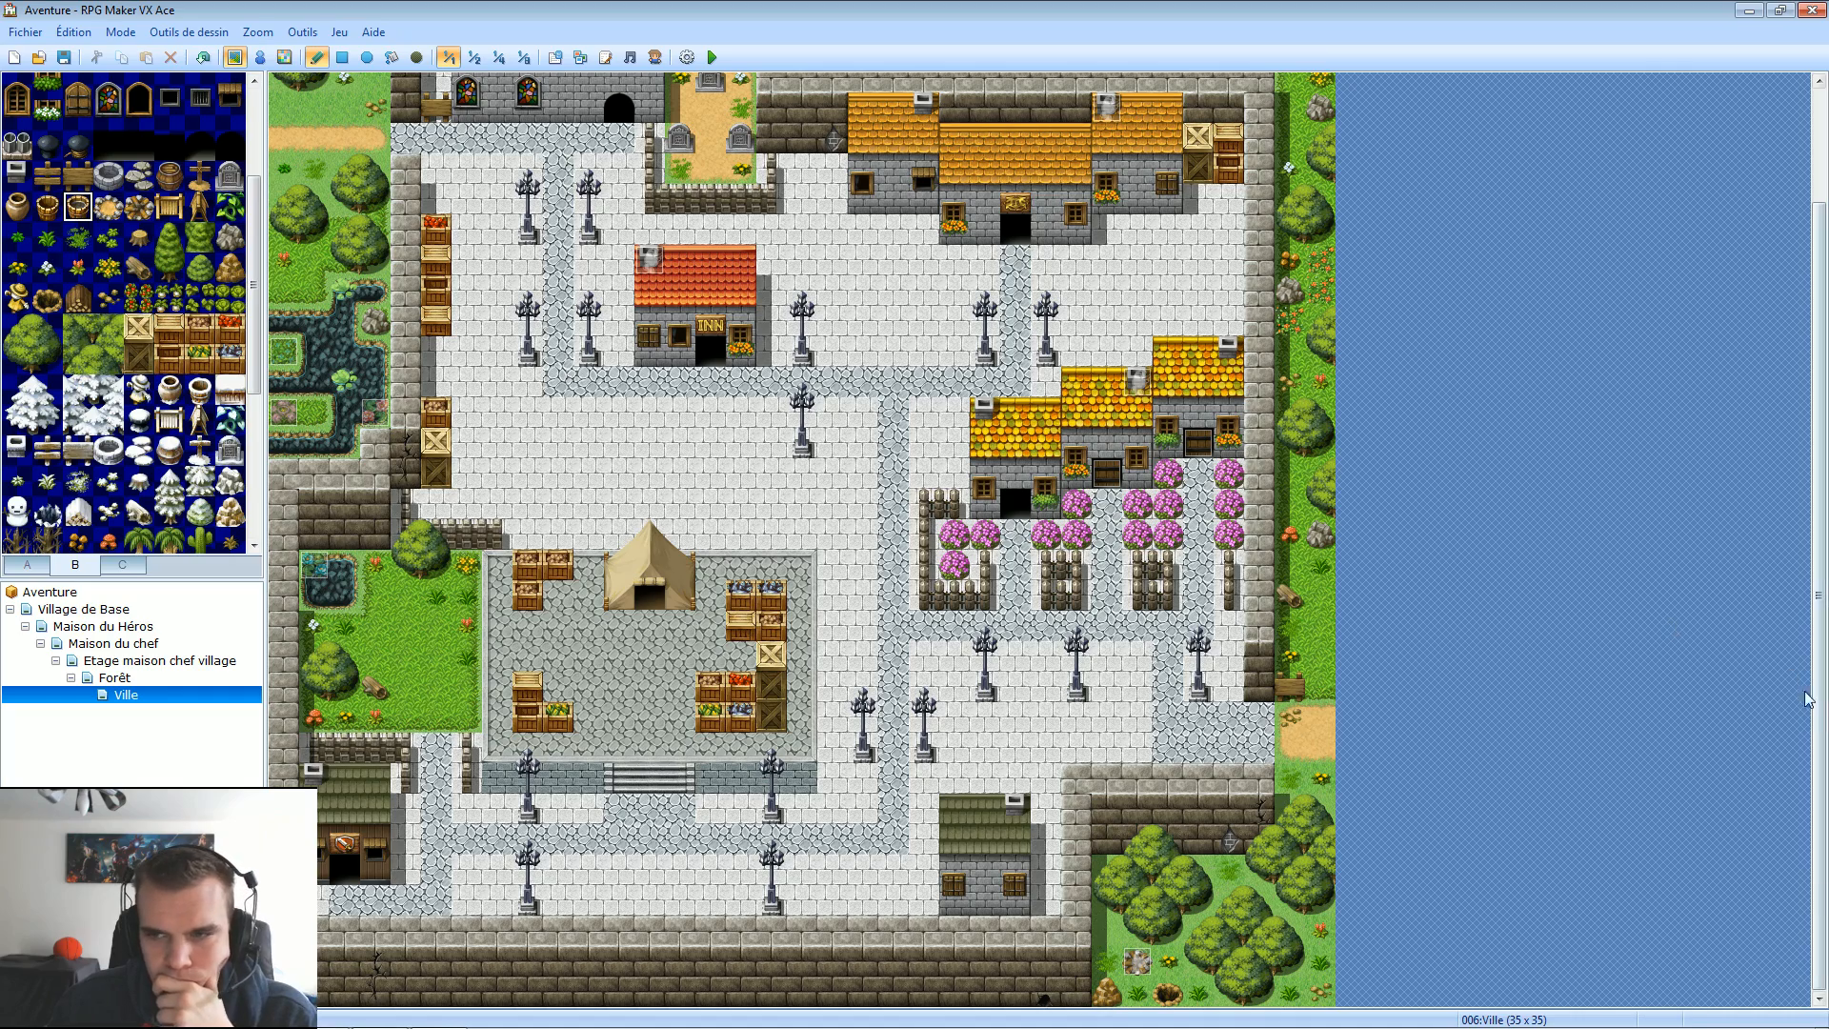
pyautogui.moveTo(1825, 687); pyautogui.dragTo(1826, 562)
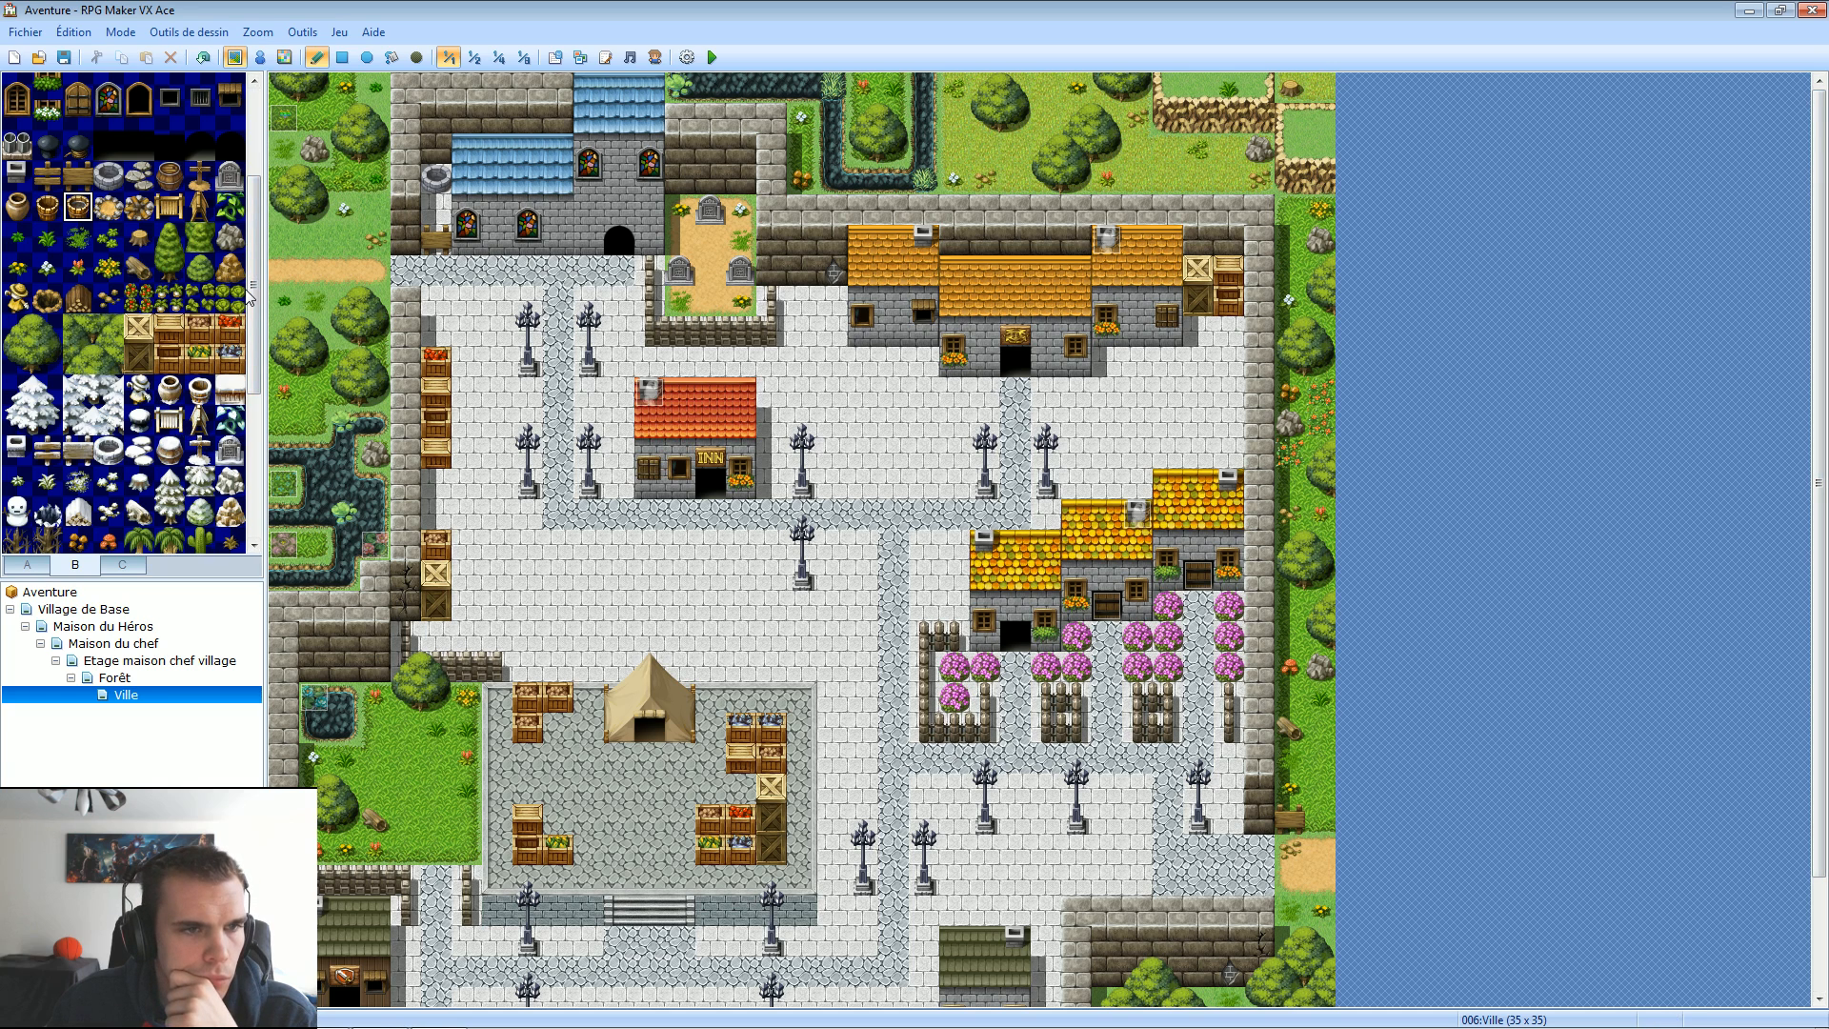
pyautogui.moveTo(252, 300); pyautogui.dragTo(245, 354)
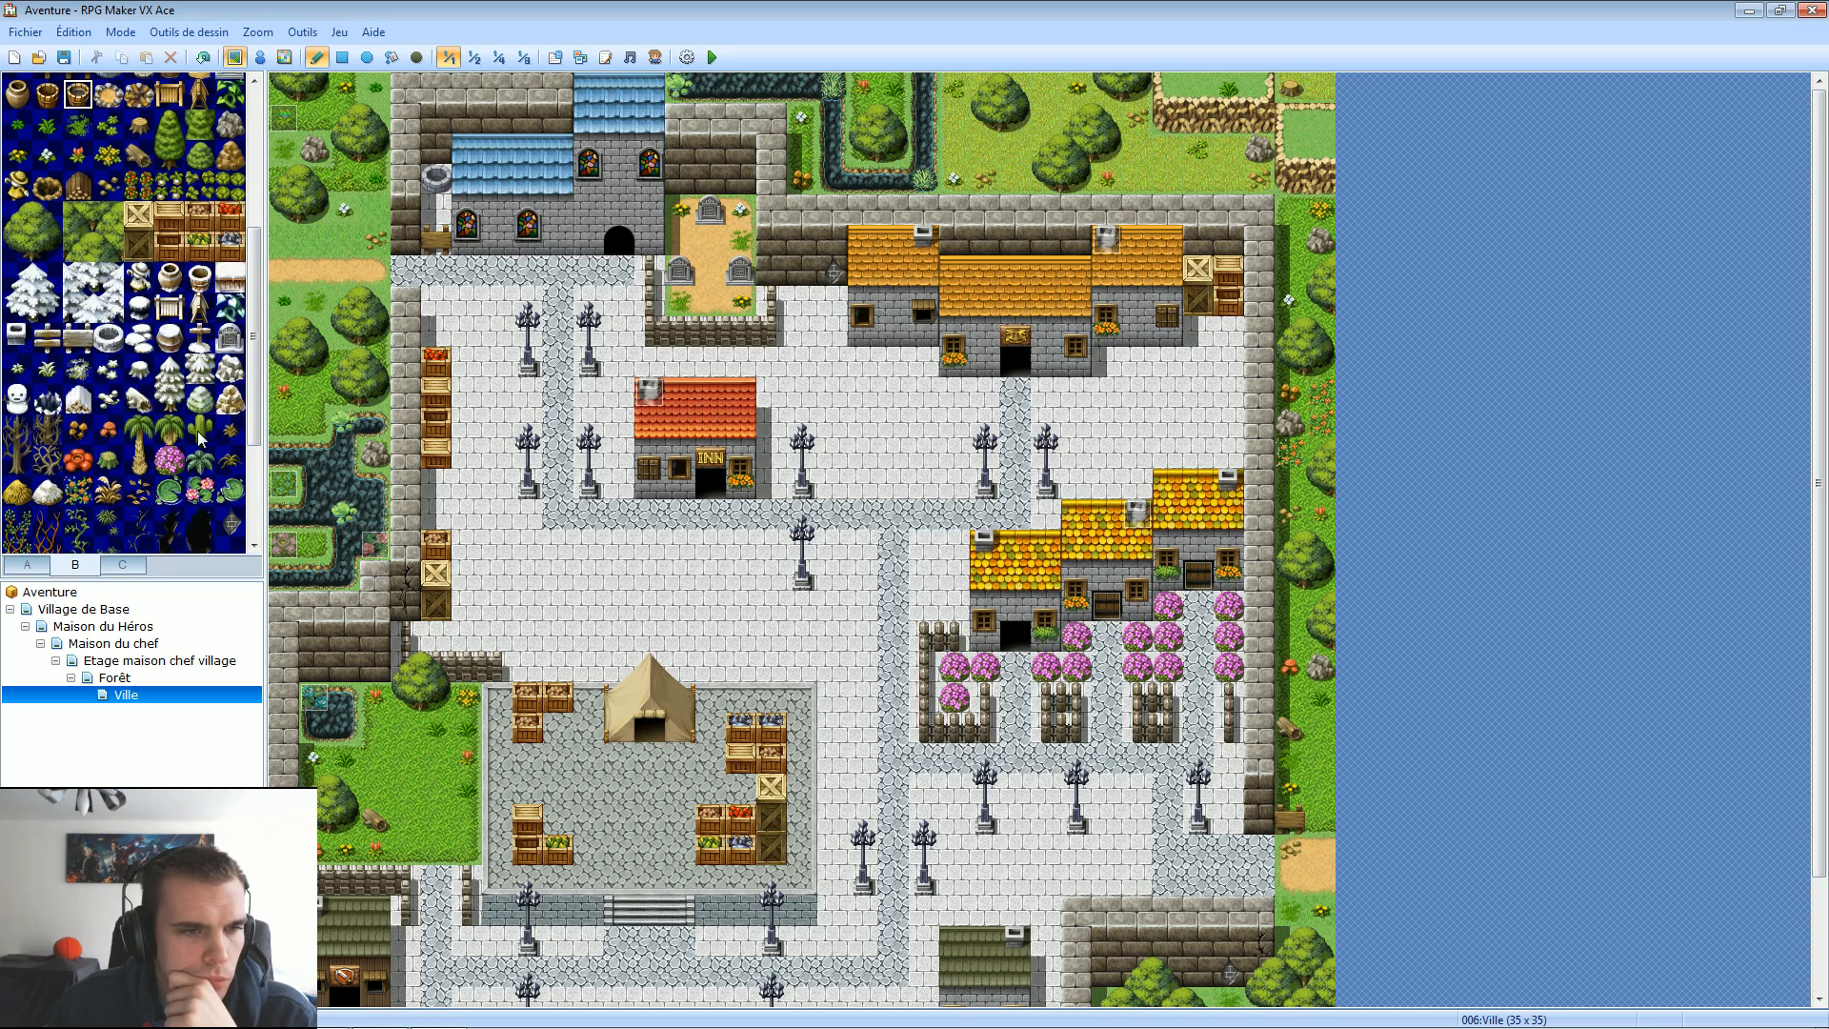
pyautogui.click(200, 491)
pyautogui.click(924, 118)
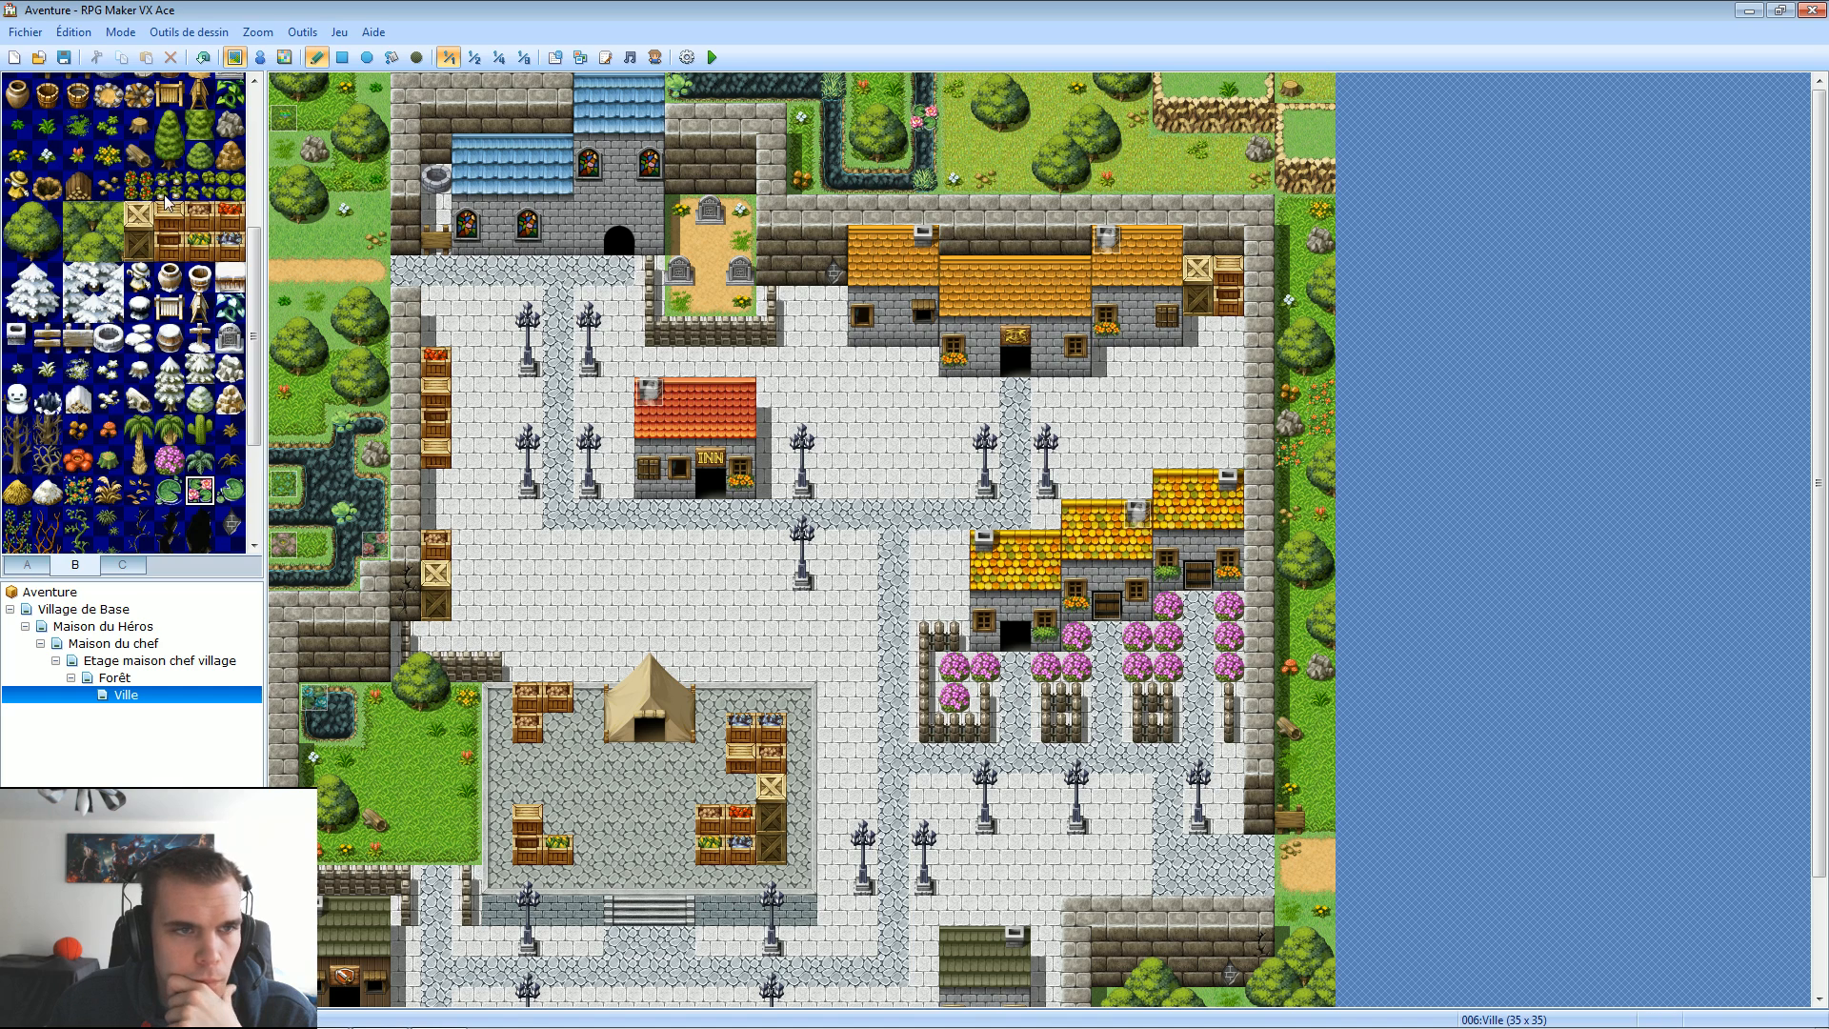
# Open the plant event EV004 in the map's northwest and examine the vx and monster sheets among its graphic choices.
pyautogui.click(259, 58)
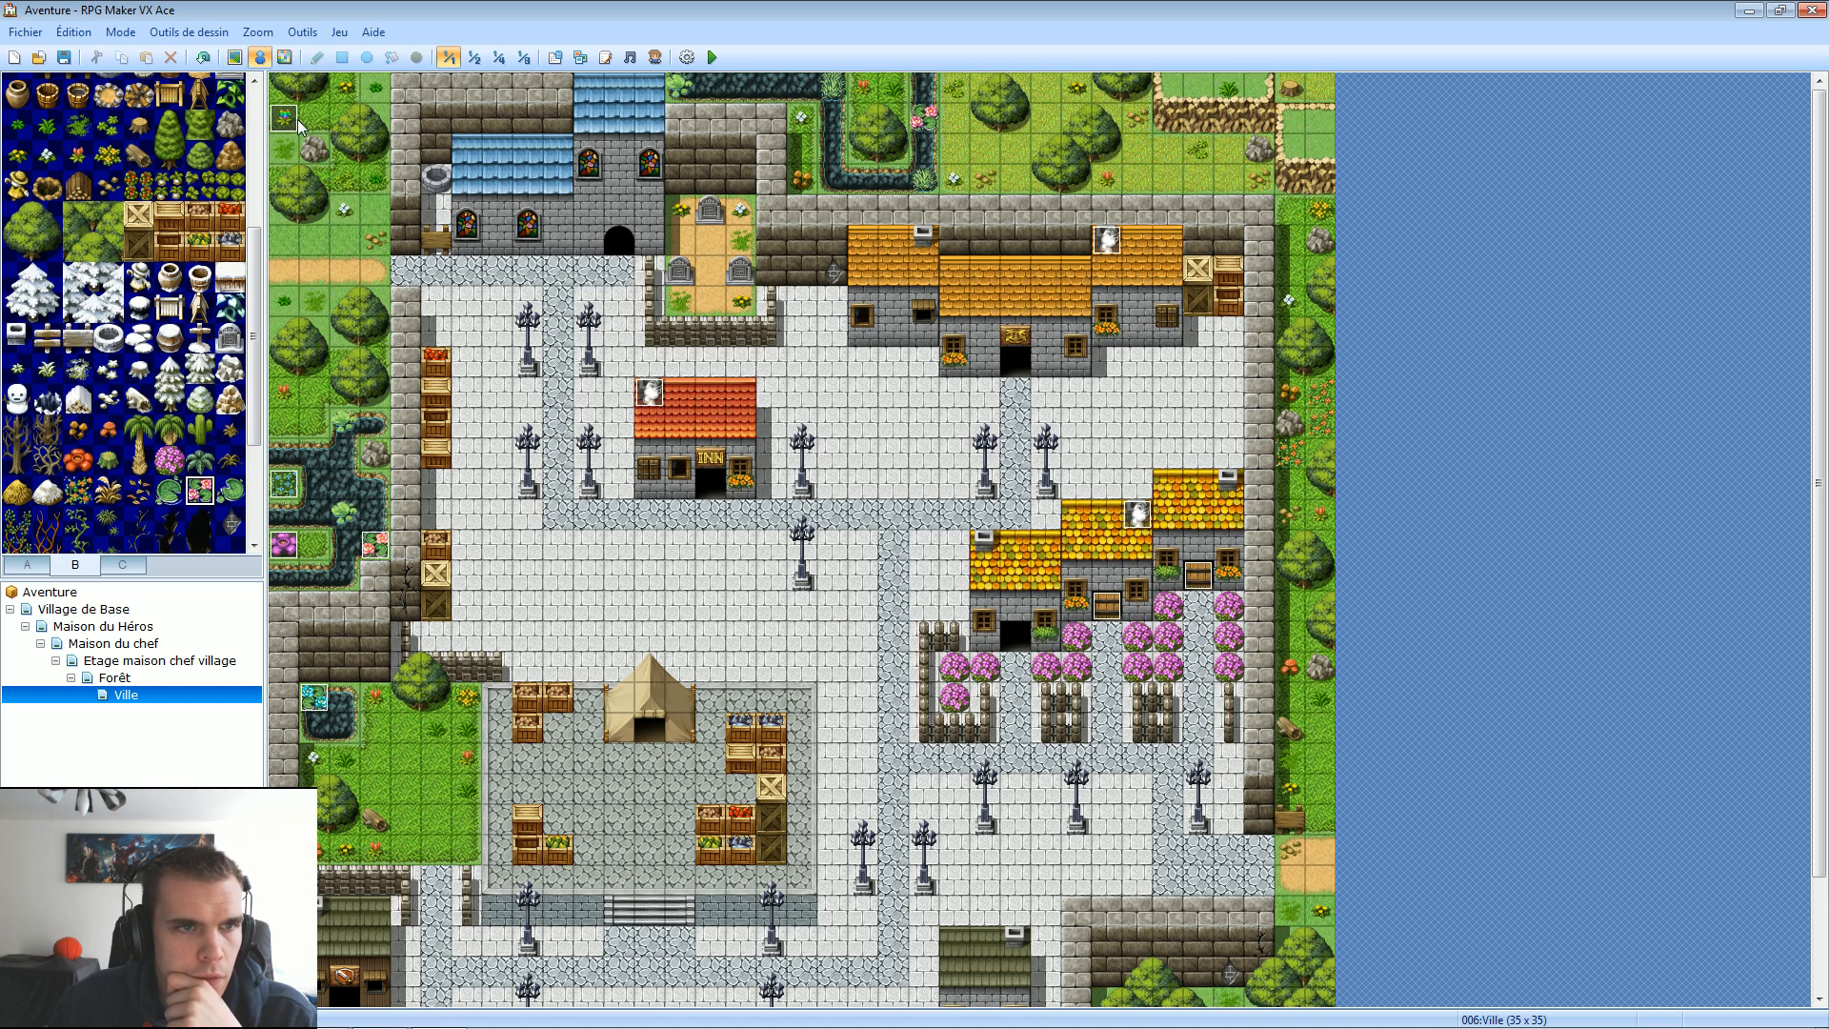
pyautogui.doubleClick(284, 117)
pyautogui.doubleClick(552, 604)
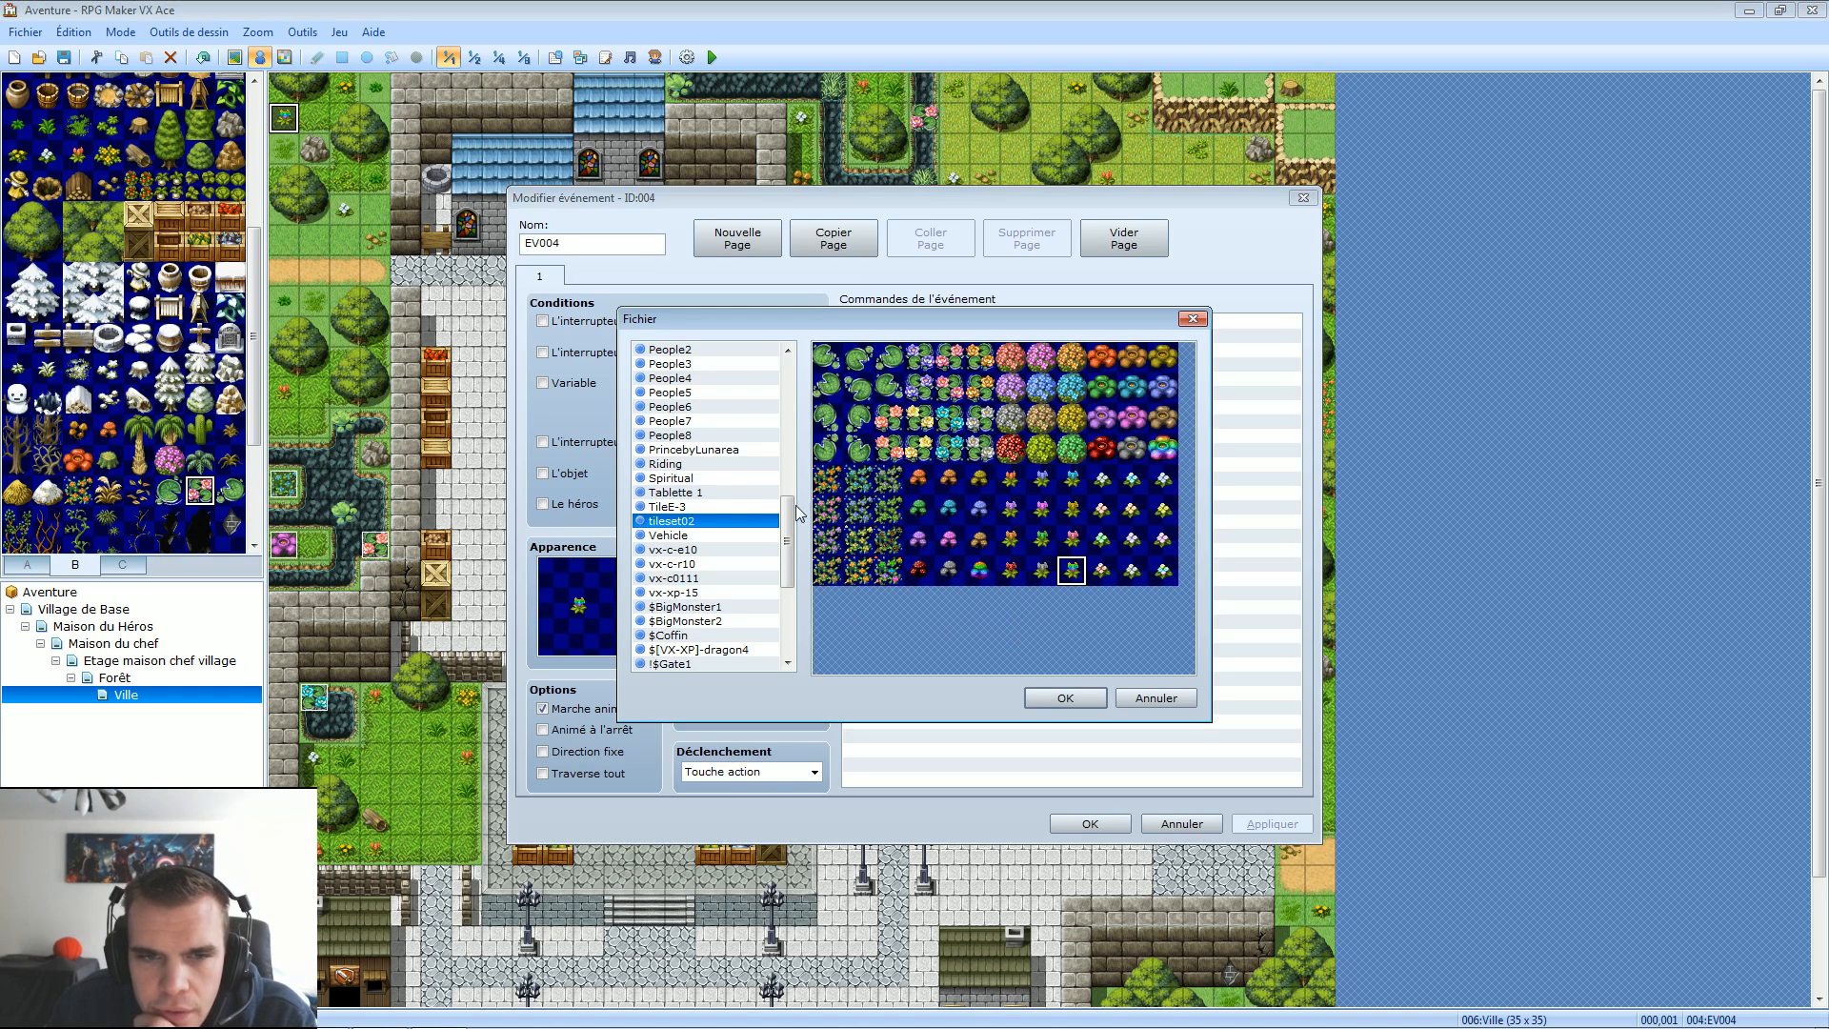
pyautogui.click(672, 551)
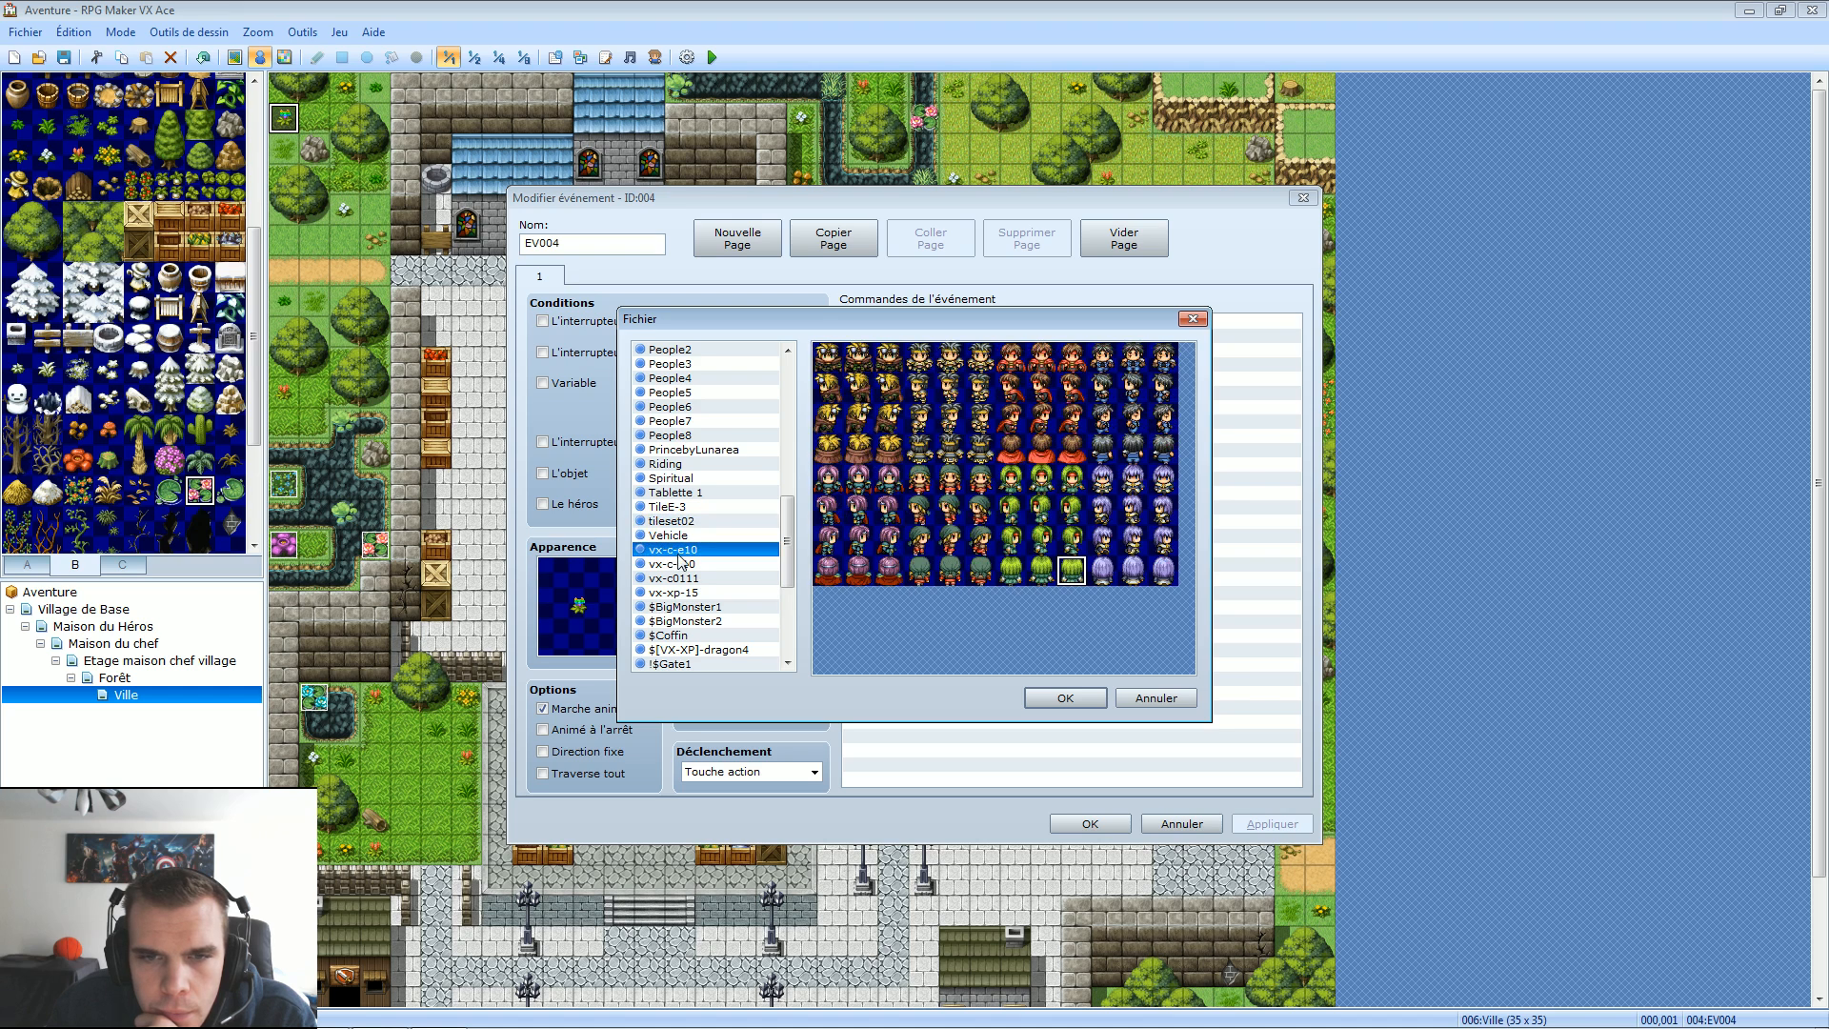
pyautogui.click(682, 564)
pyautogui.click(693, 593)
pyautogui.click(701, 624)
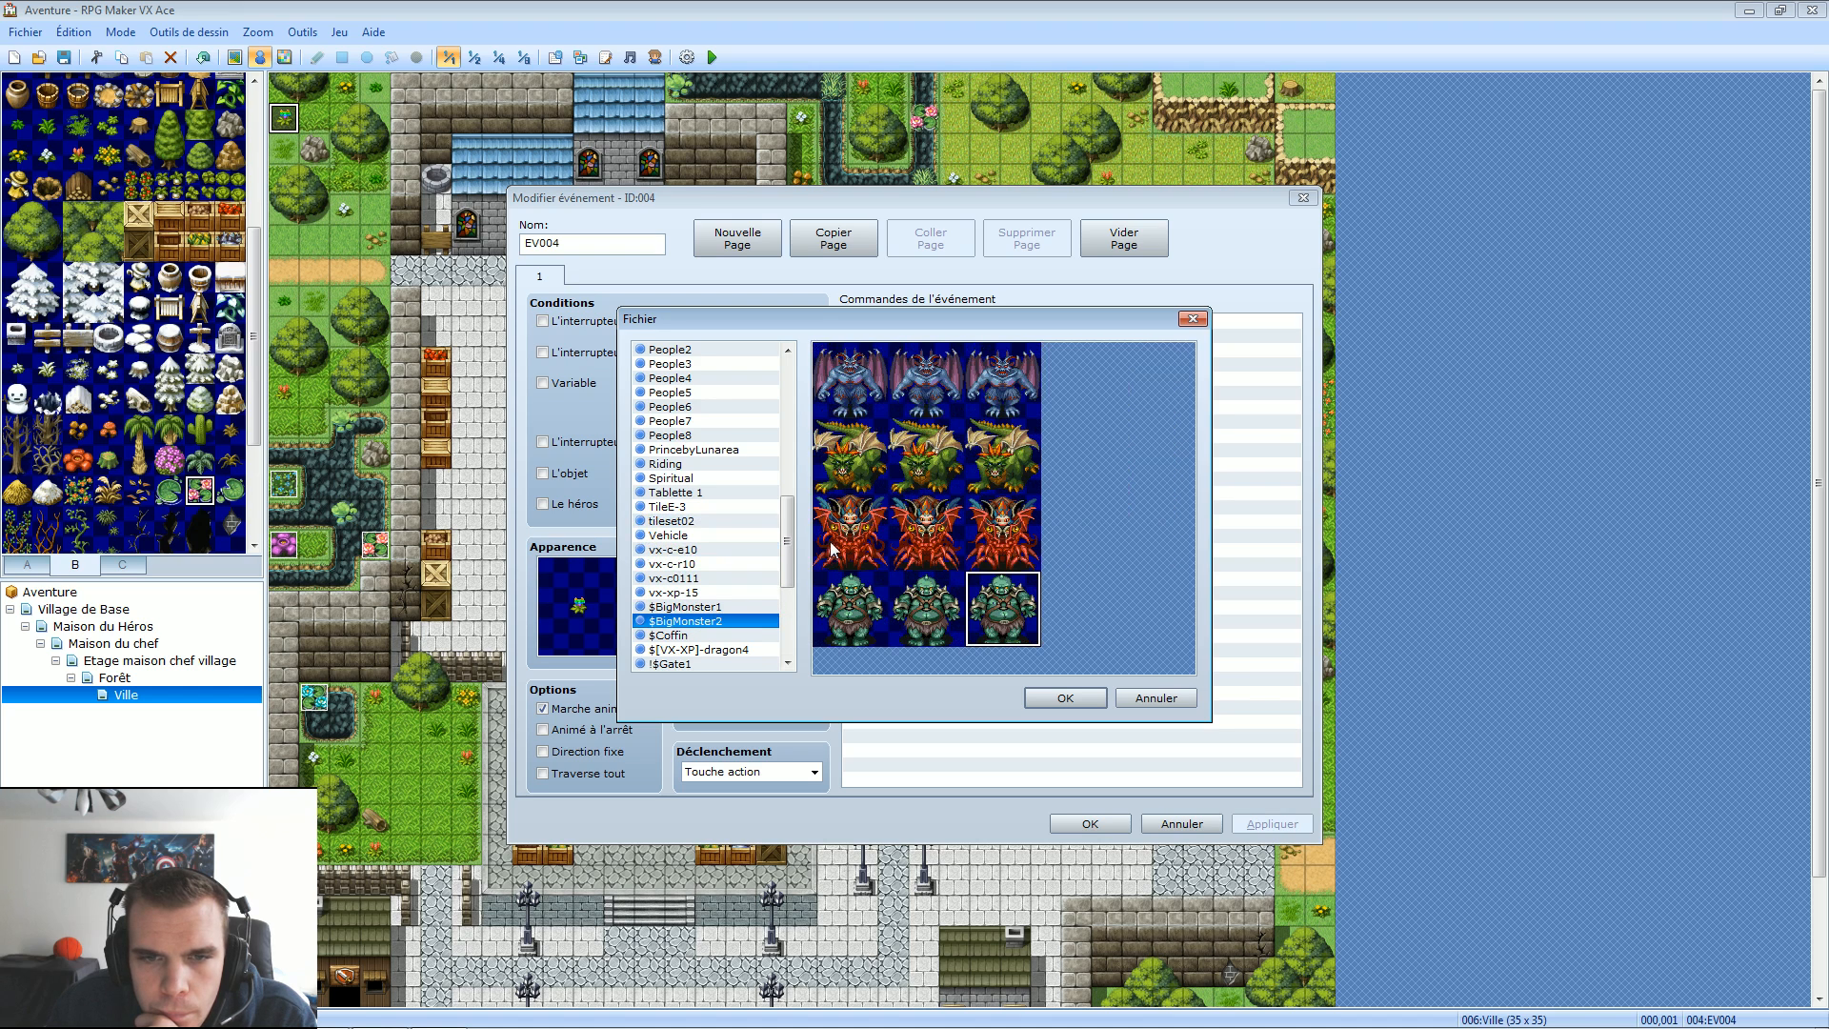
pyautogui.moveTo(792, 566); pyautogui.dragTo(788, 647)
# Examine the !Switch and !Other graphic sheets for a usable decoration, including the lower part of !Other3.
pyautogui.click(695, 635)
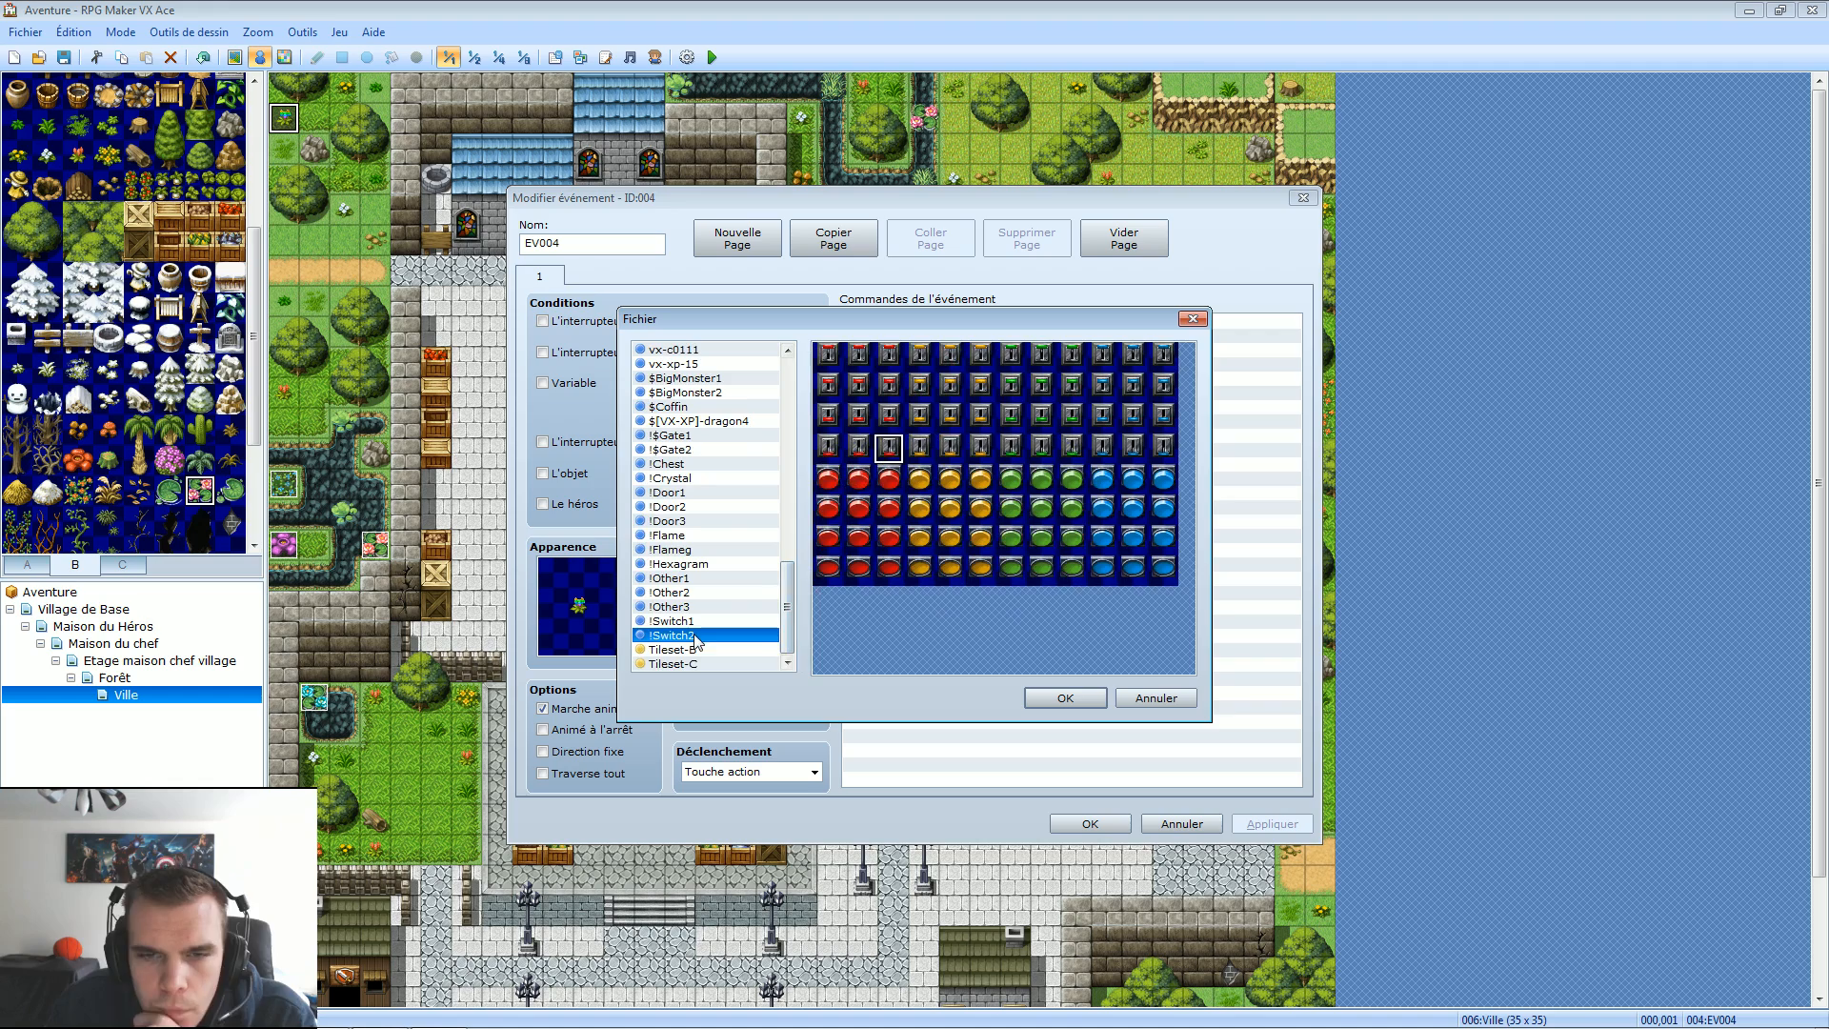
pyautogui.click(695, 624)
pyautogui.click(699, 609)
pyautogui.click(704, 594)
pyautogui.click(710, 609)
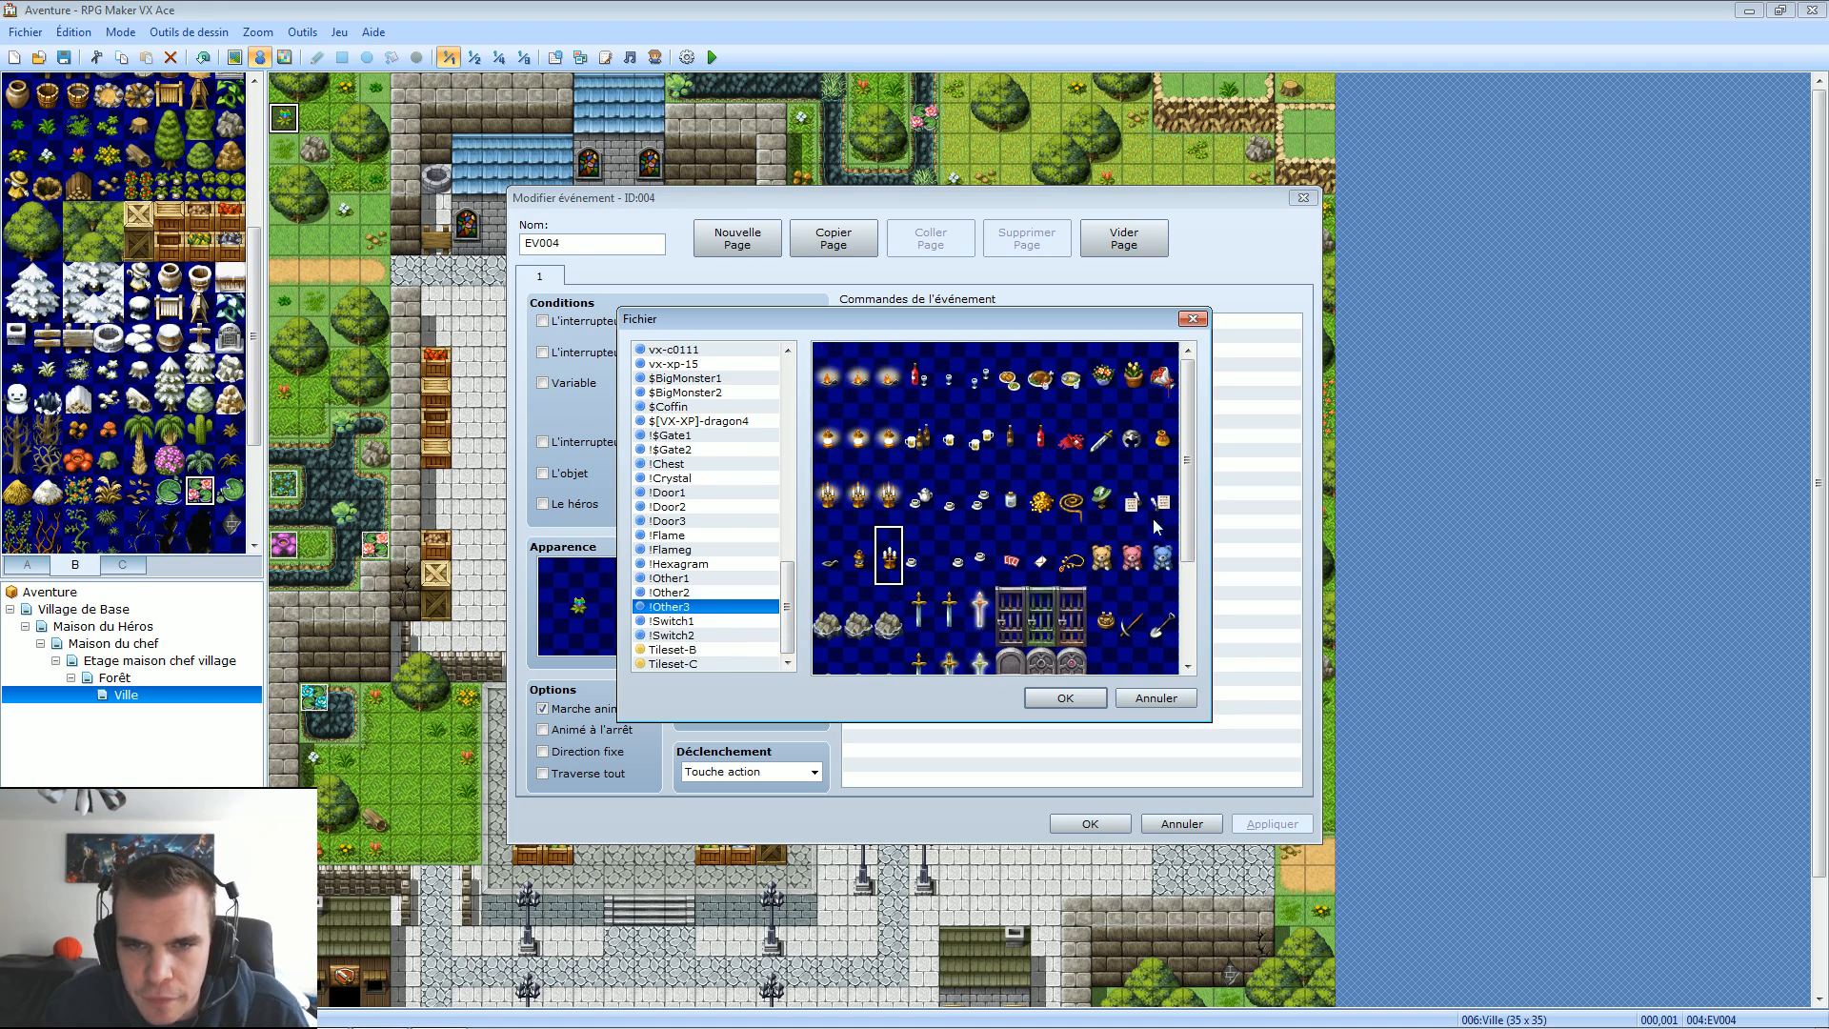
pyautogui.moveTo(1188, 460); pyautogui.dragTo(1188, 553)
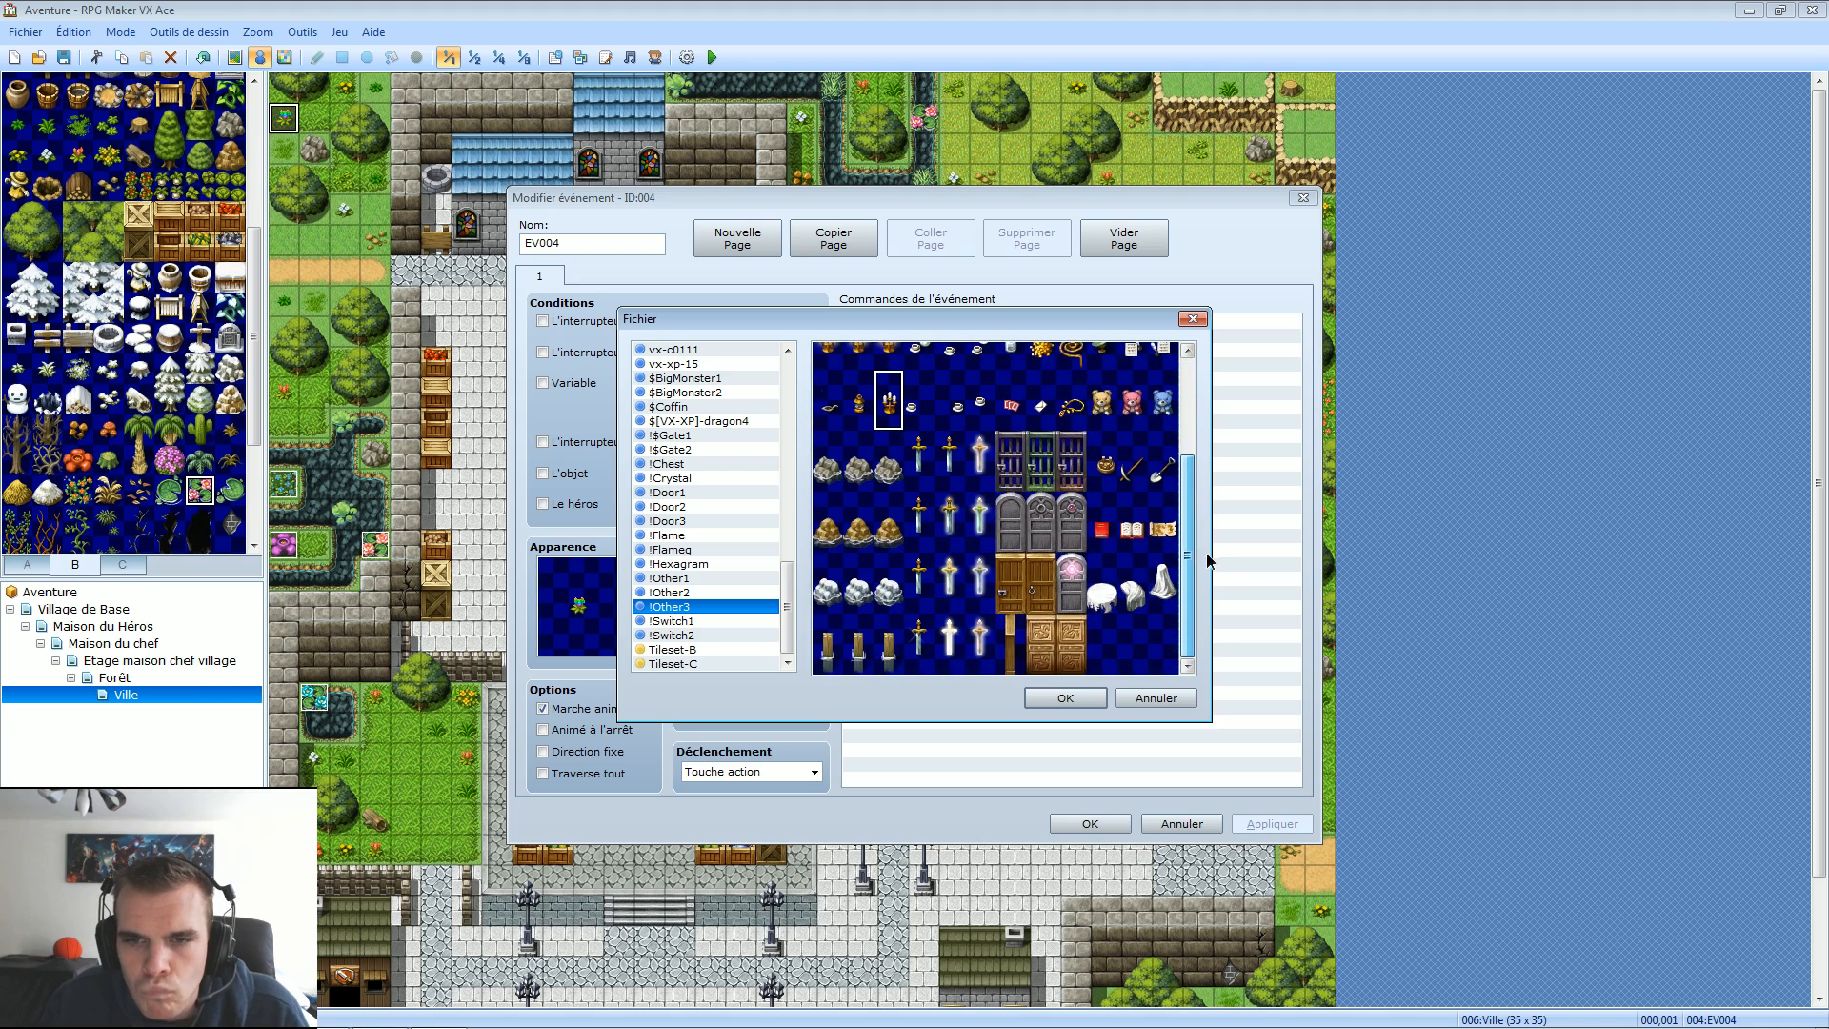
# Look through the graphic sheets from !Other2 back to $BigMonster2, including the flame, door, crystal, chest and gate sheets.
pyautogui.click(705, 593)
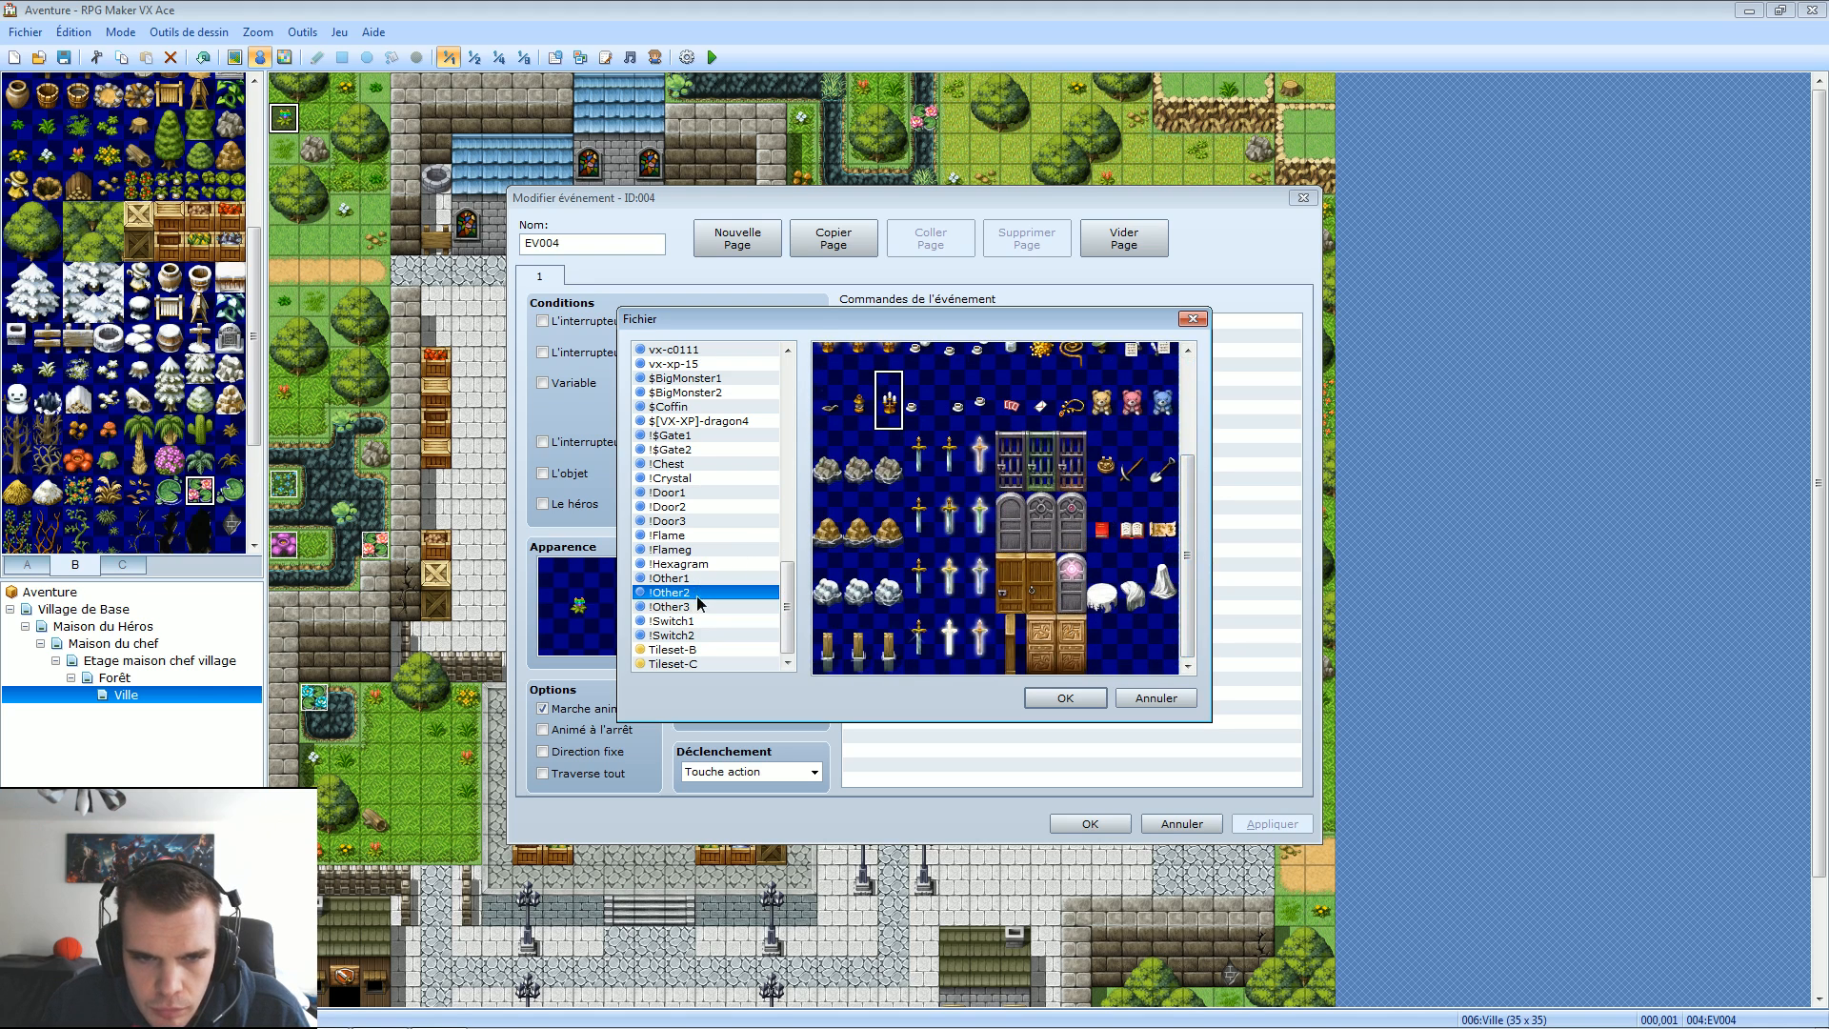
pyautogui.press('Up')
pyautogui.press('Up')
pyautogui.press('Up')
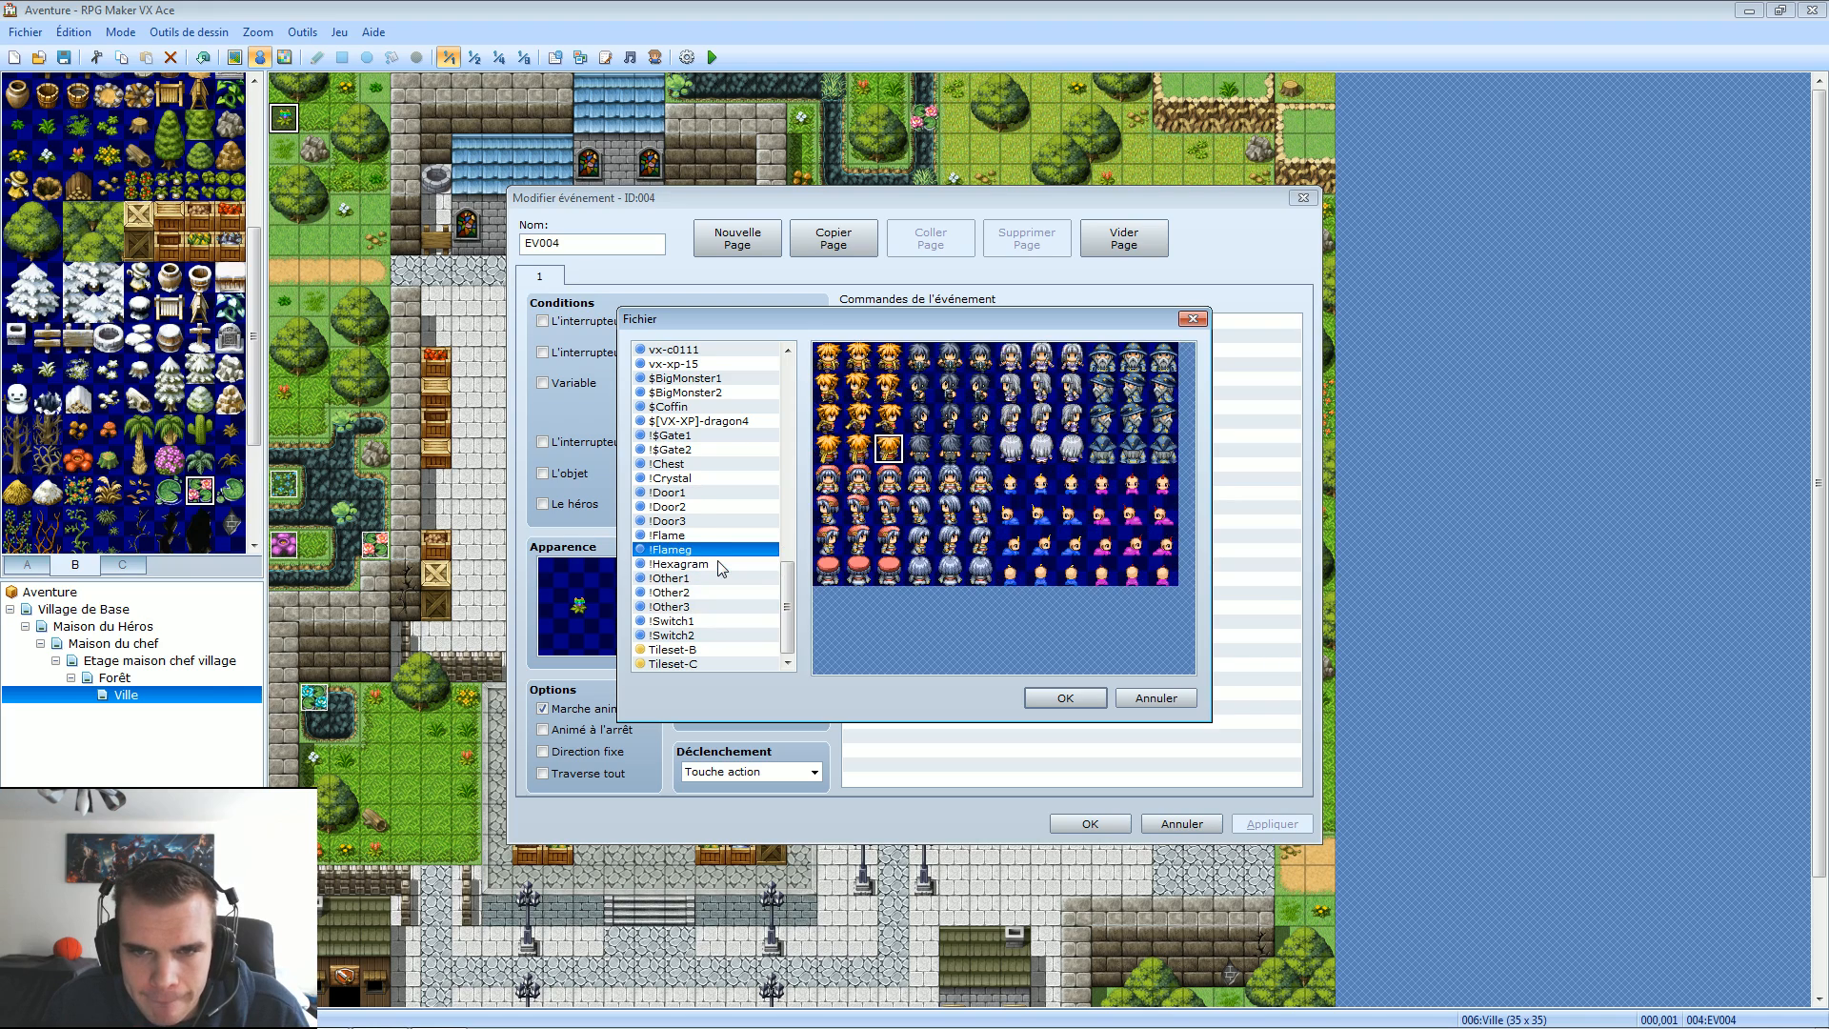
pyautogui.press('Up')
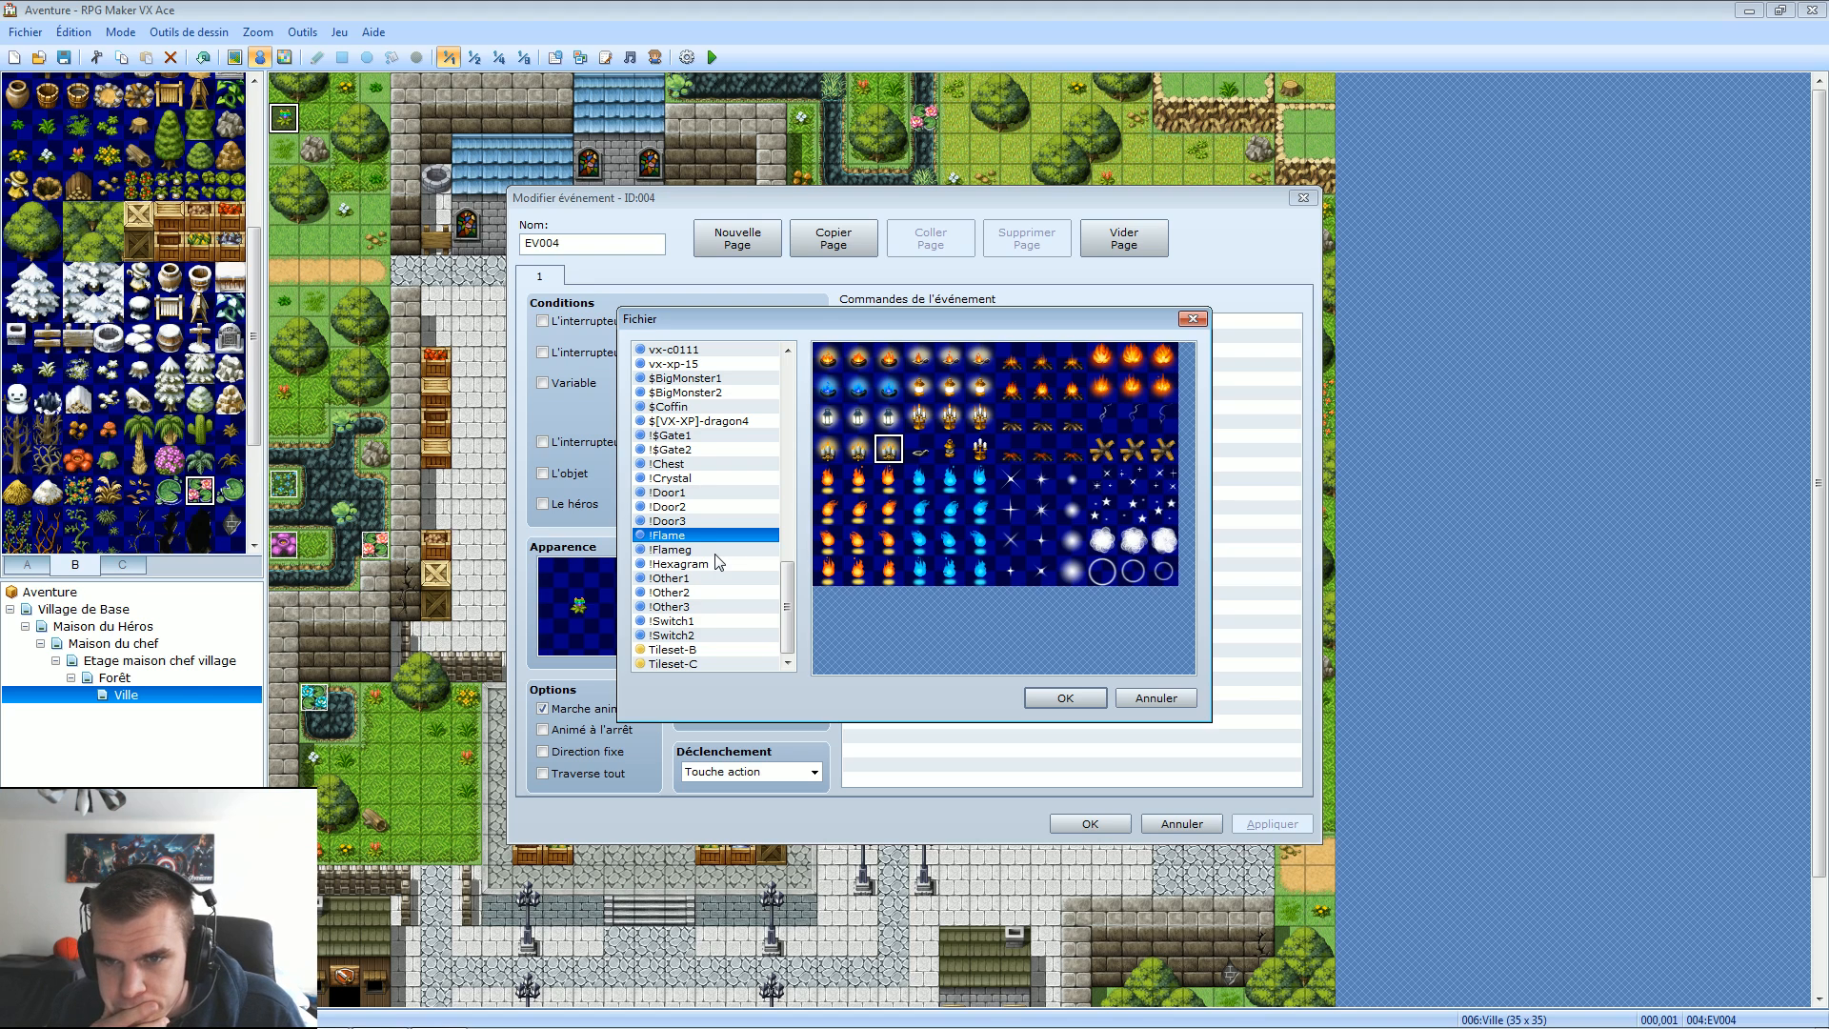
pyautogui.press('Up')
pyautogui.press('Up')
pyautogui.press('Up')
pyautogui.press('Up')
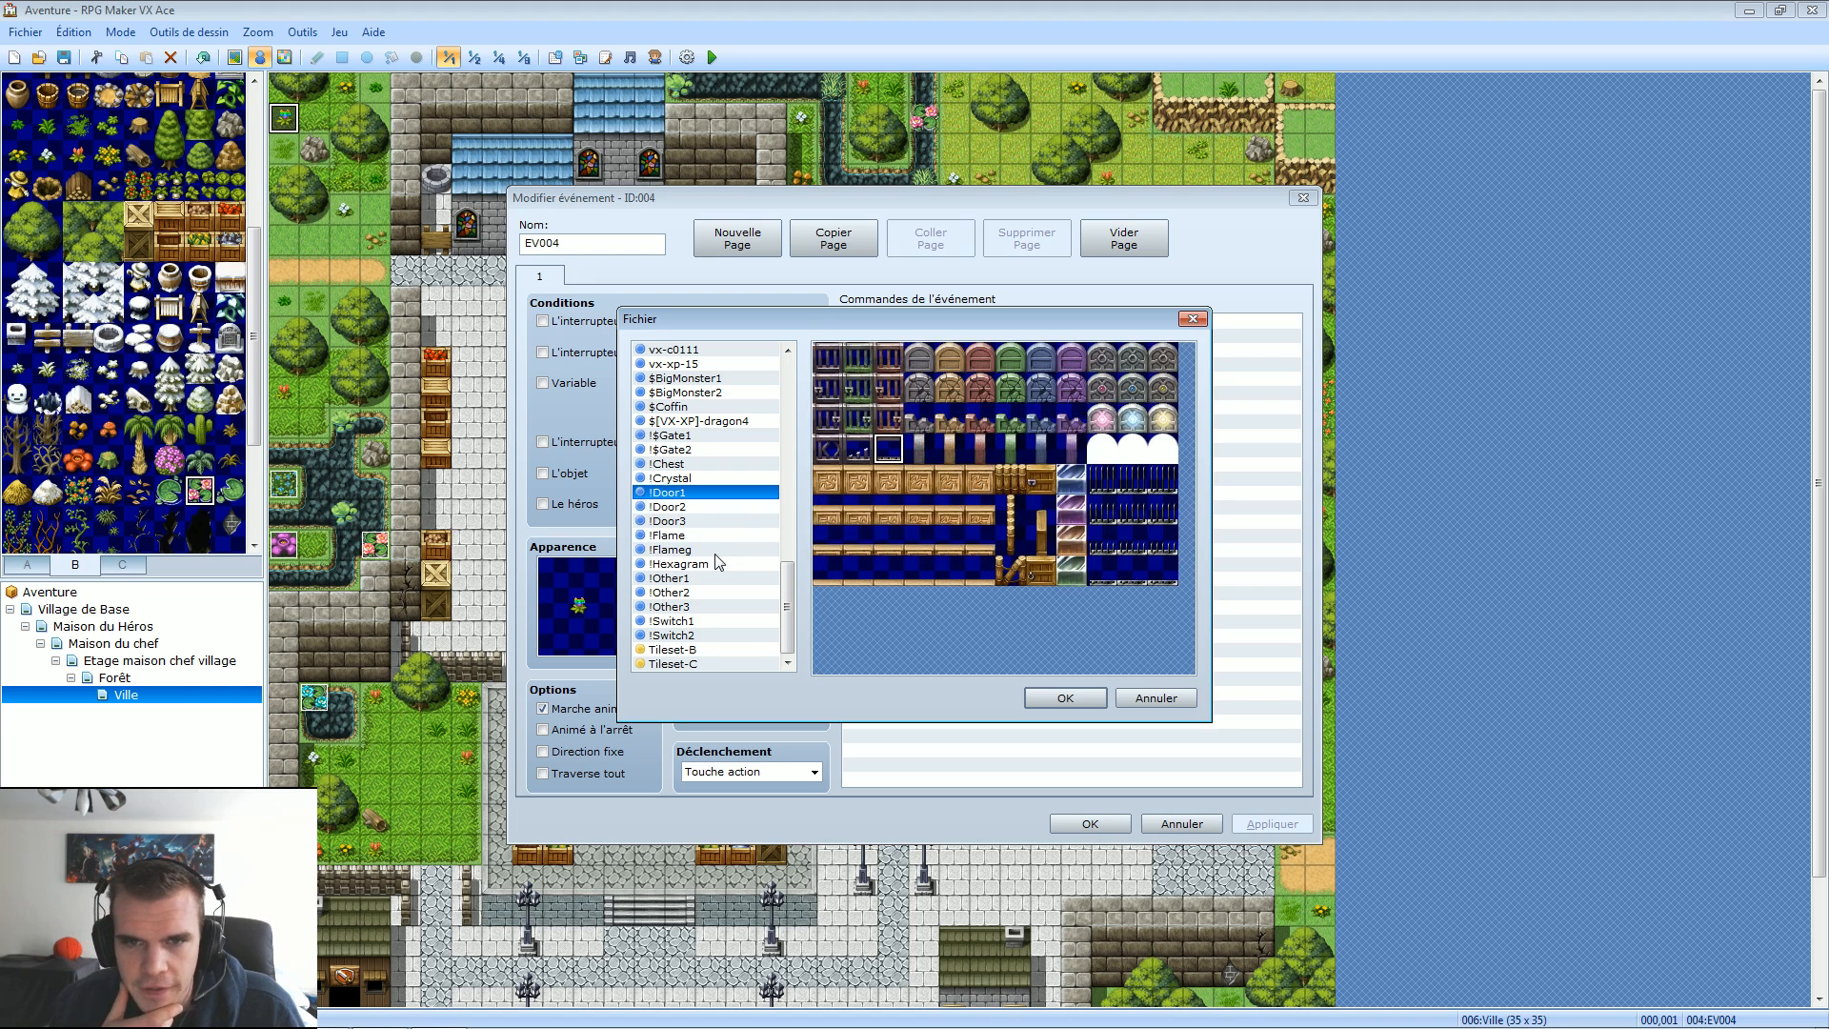
pyautogui.press('Down')
pyautogui.press('Down')
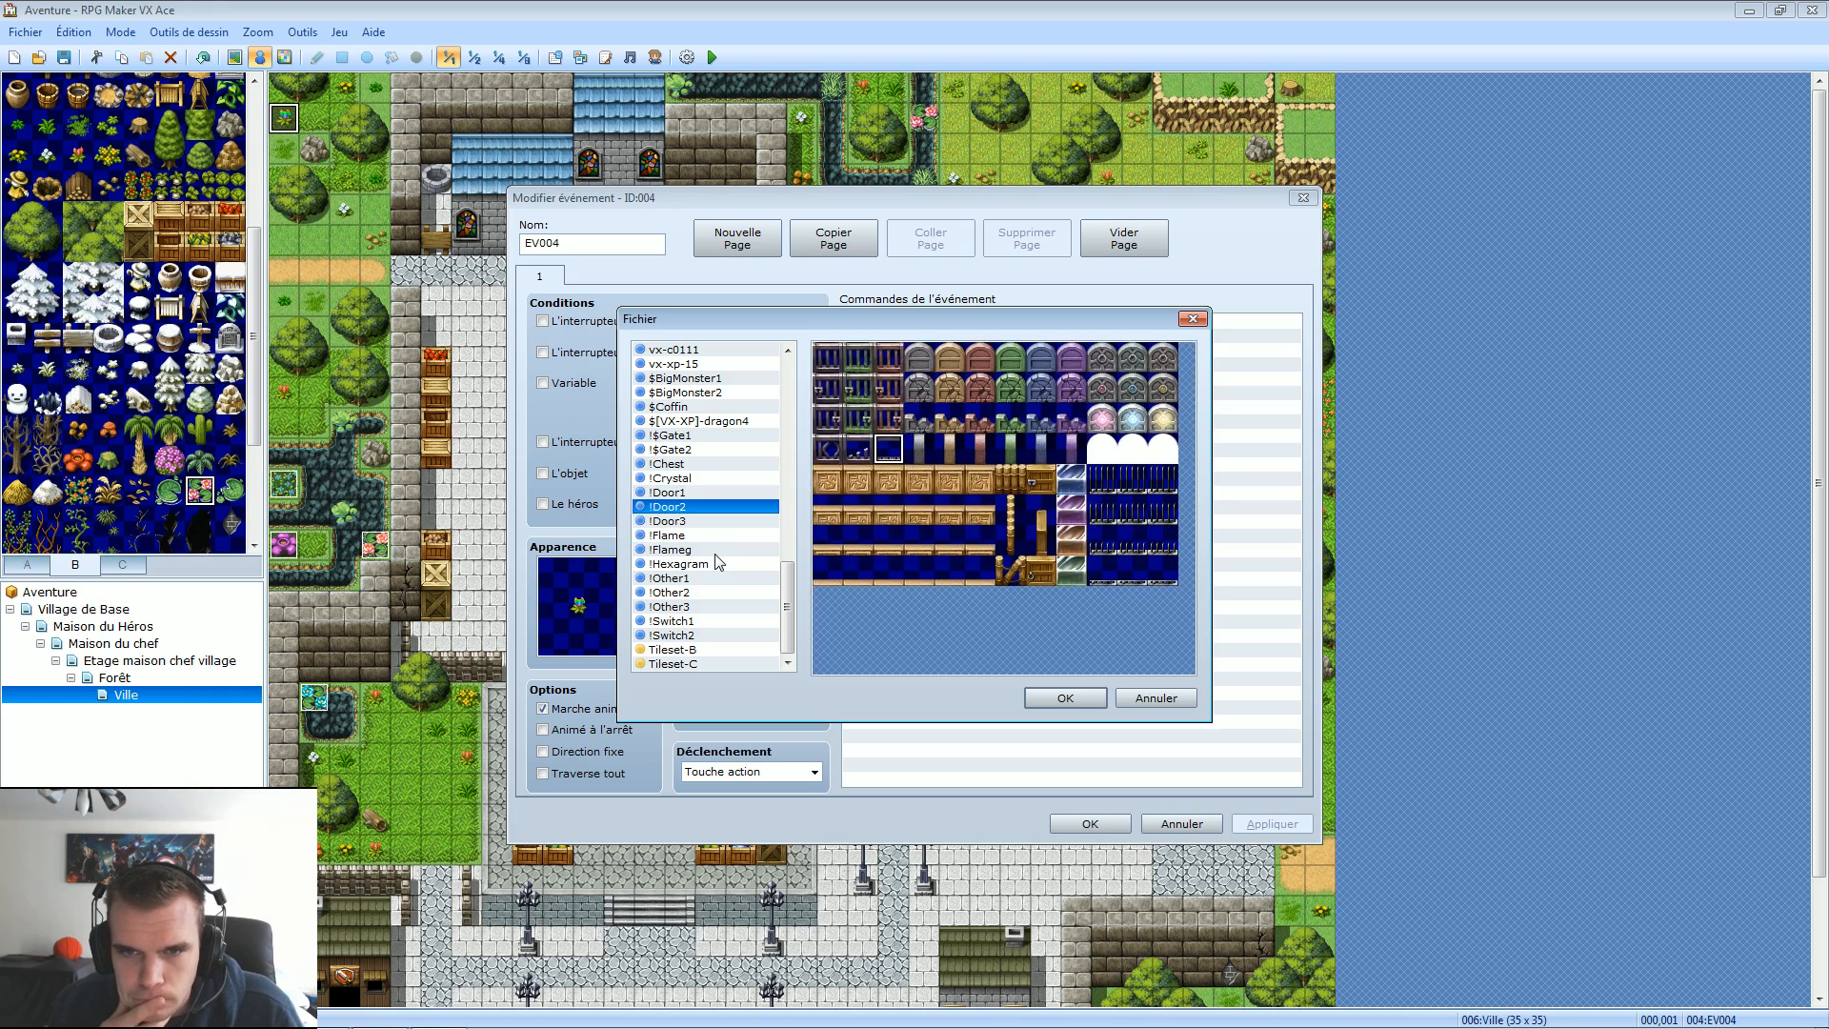
pyautogui.press('Up')
pyautogui.press('Up')
pyautogui.press('Up')
pyautogui.press('Up')
pyautogui.press('Up')
pyautogui.press('Up')
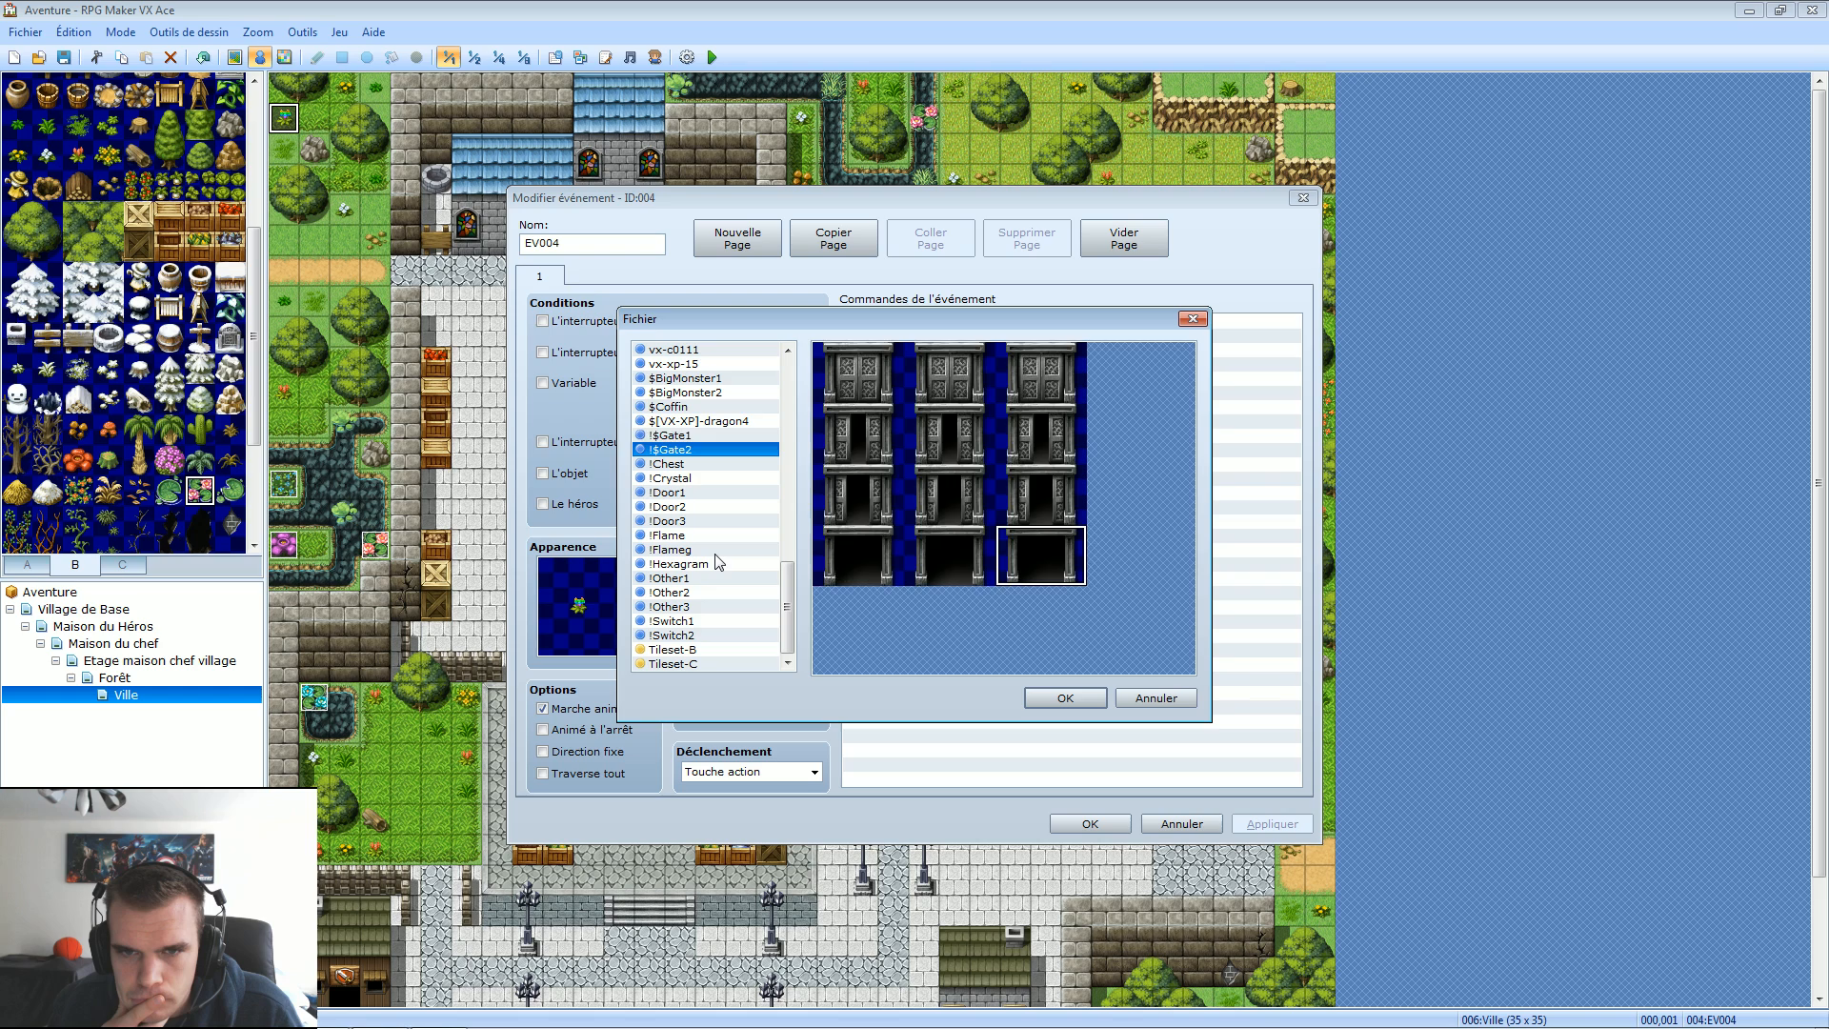
pyautogui.press('Up')
pyautogui.press('Up')
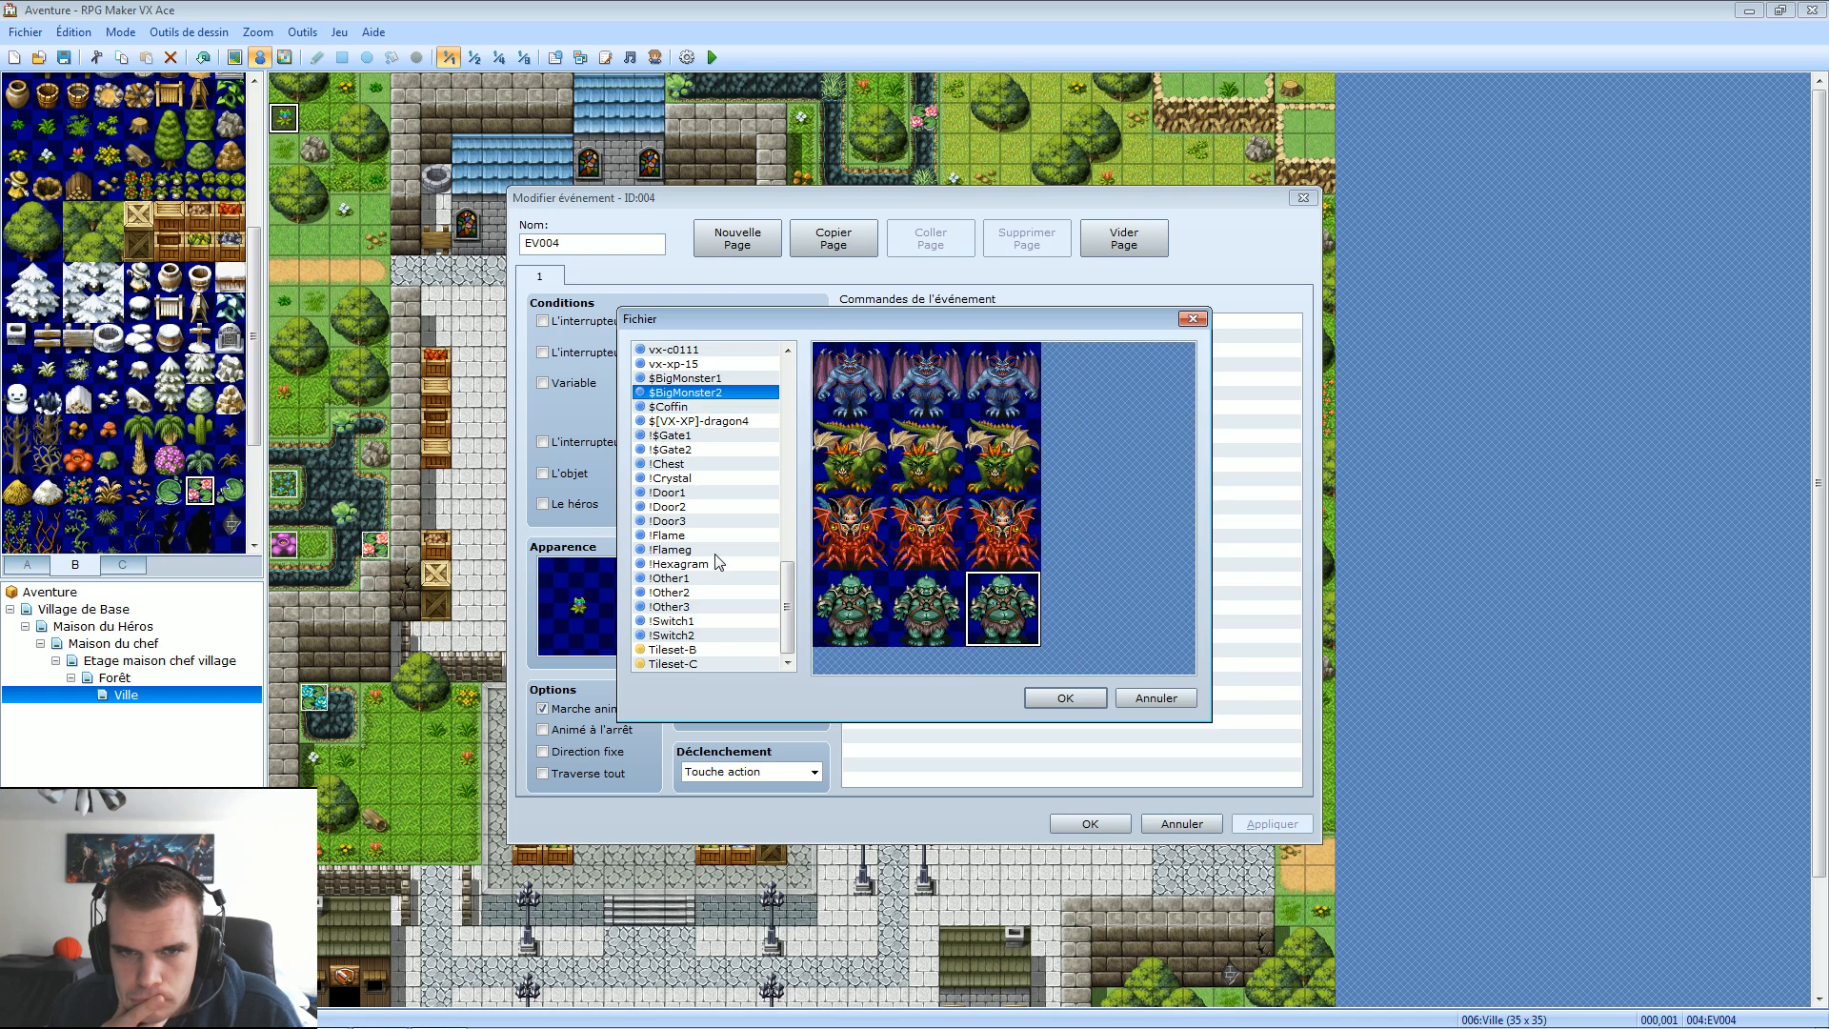
# Check the remaining graphic sheets through Tileset-C, and close the EV004 event without changing it.
pyautogui.press('Down')
pyautogui.press('Down')
pyautogui.press('Down')
pyautogui.press('Down')
pyautogui.press('Down')
pyautogui.press('Down')
pyautogui.press('Down')
pyautogui.press('Down')
pyautogui.press('Down')
pyautogui.press('Down')
pyautogui.press('Down')
pyautogui.press('Down')
pyautogui.press('Down')
pyautogui.press('Down')
pyautogui.press('Down')
pyautogui.press('Down')
pyautogui.press('Down')
pyautogui.press('Down')
pyautogui.press('Down')
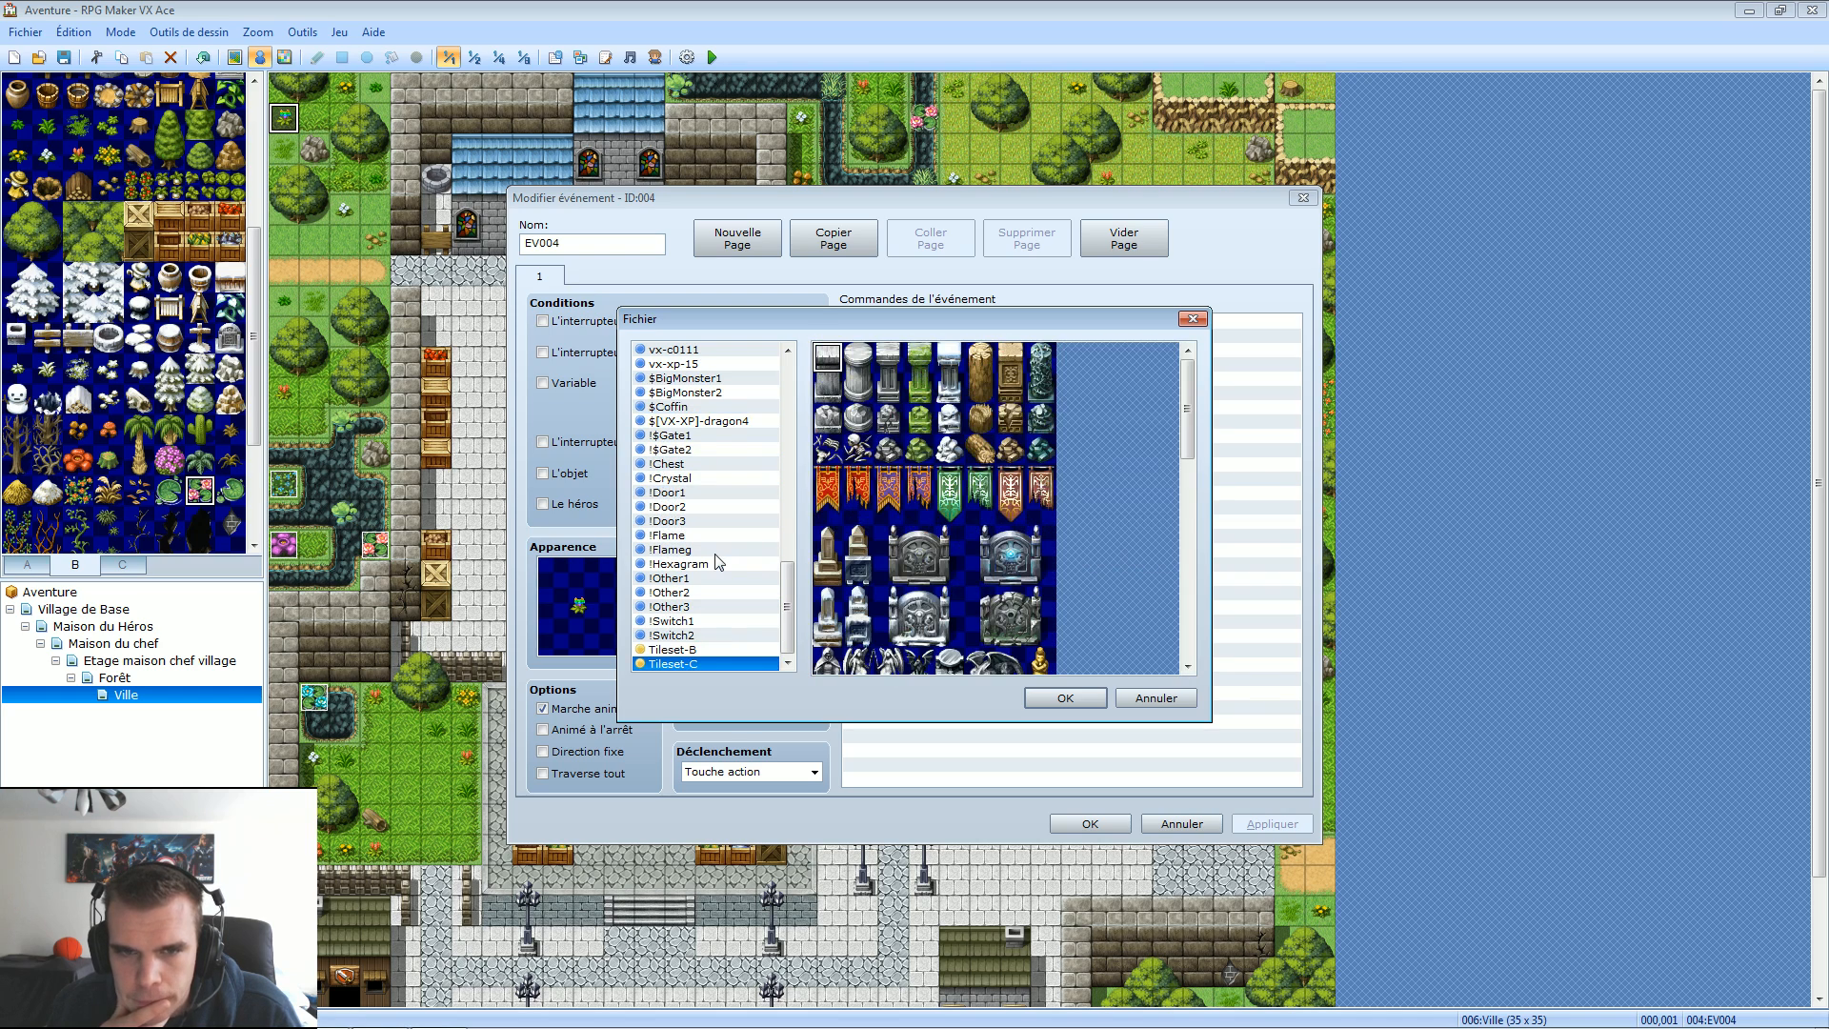
pyautogui.press('Up')
pyautogui.press('Up')
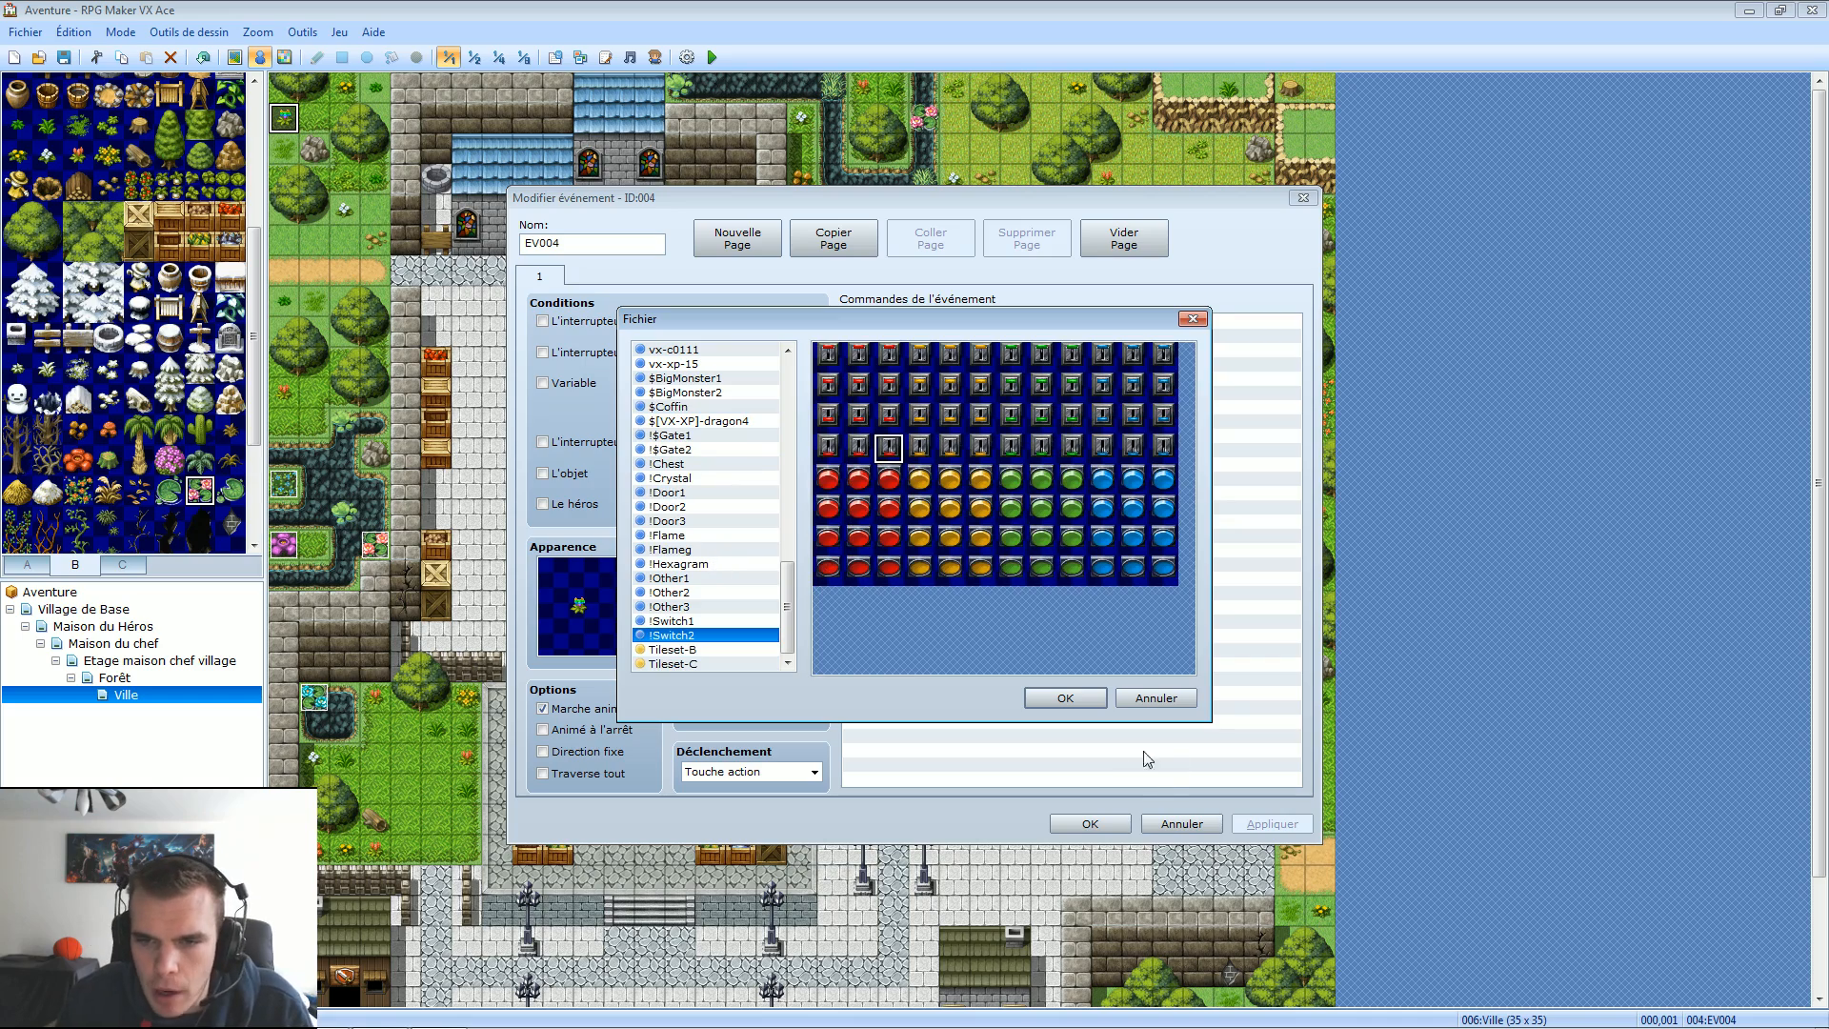
pyautogui.click(1162, 699)
pyautogui.click(1181, 823)
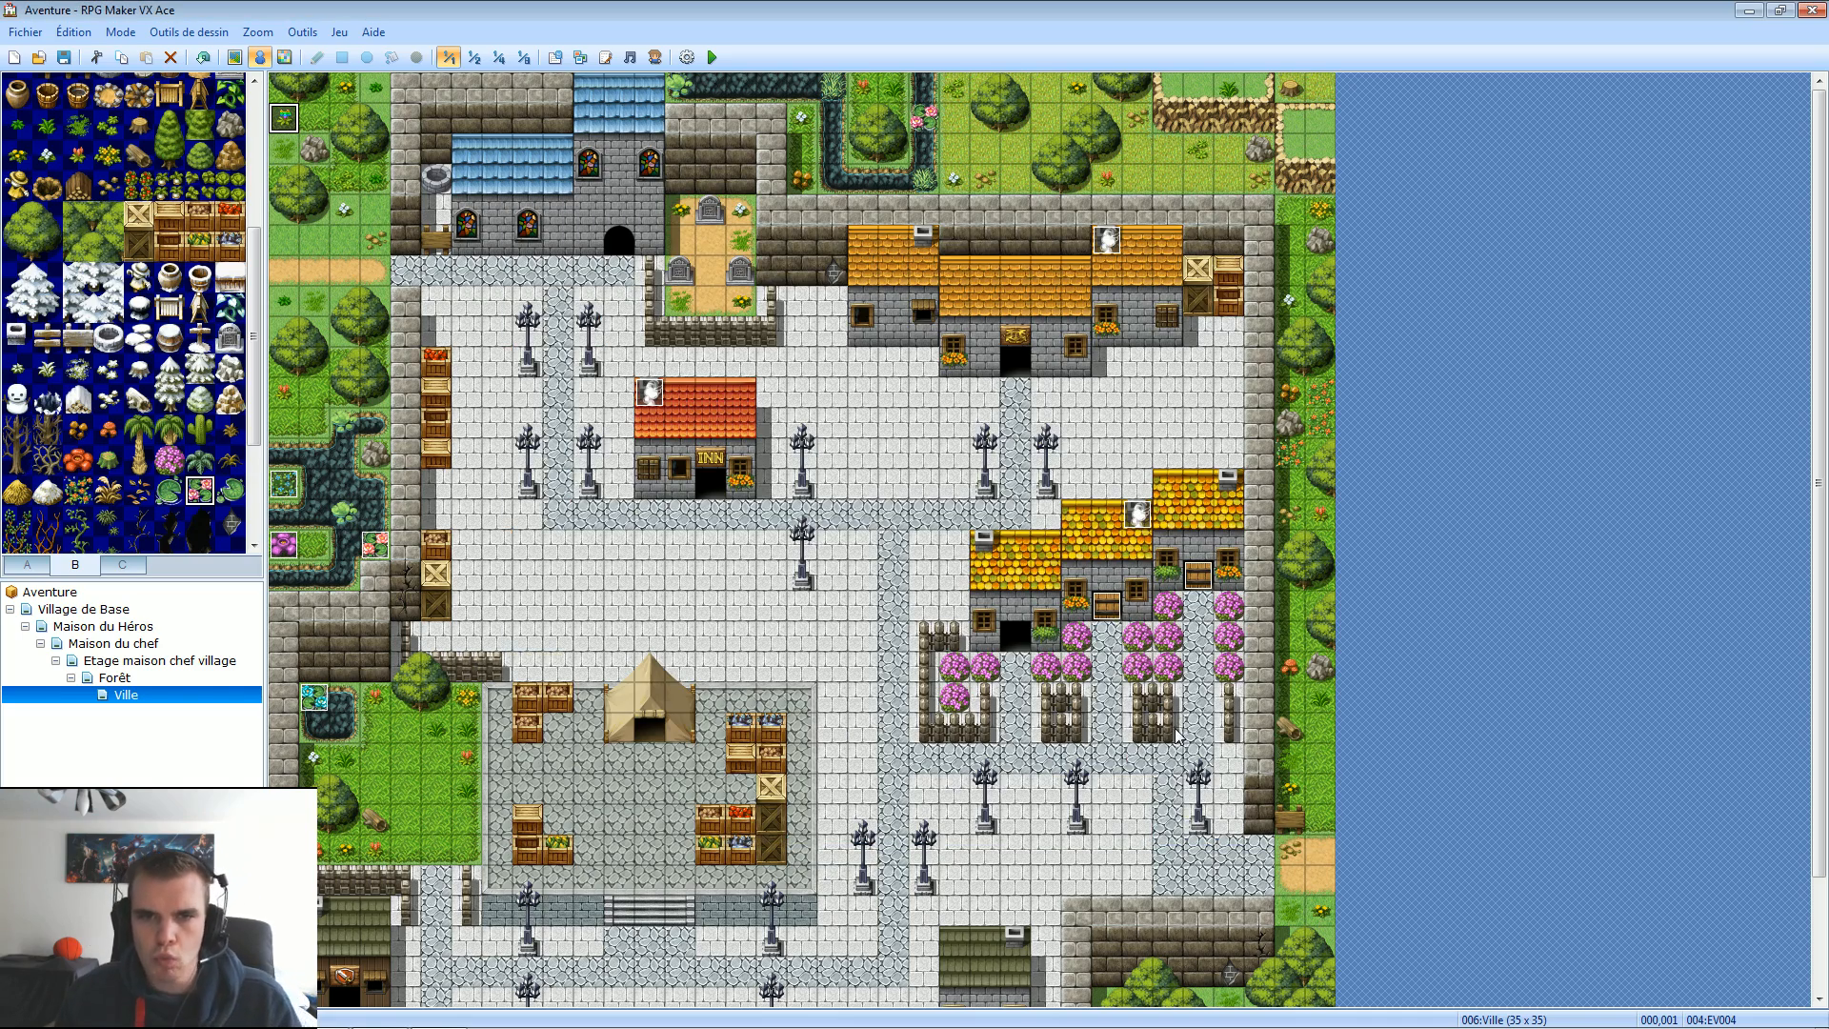
pyautogui.scroll(-5, 1807, 84)
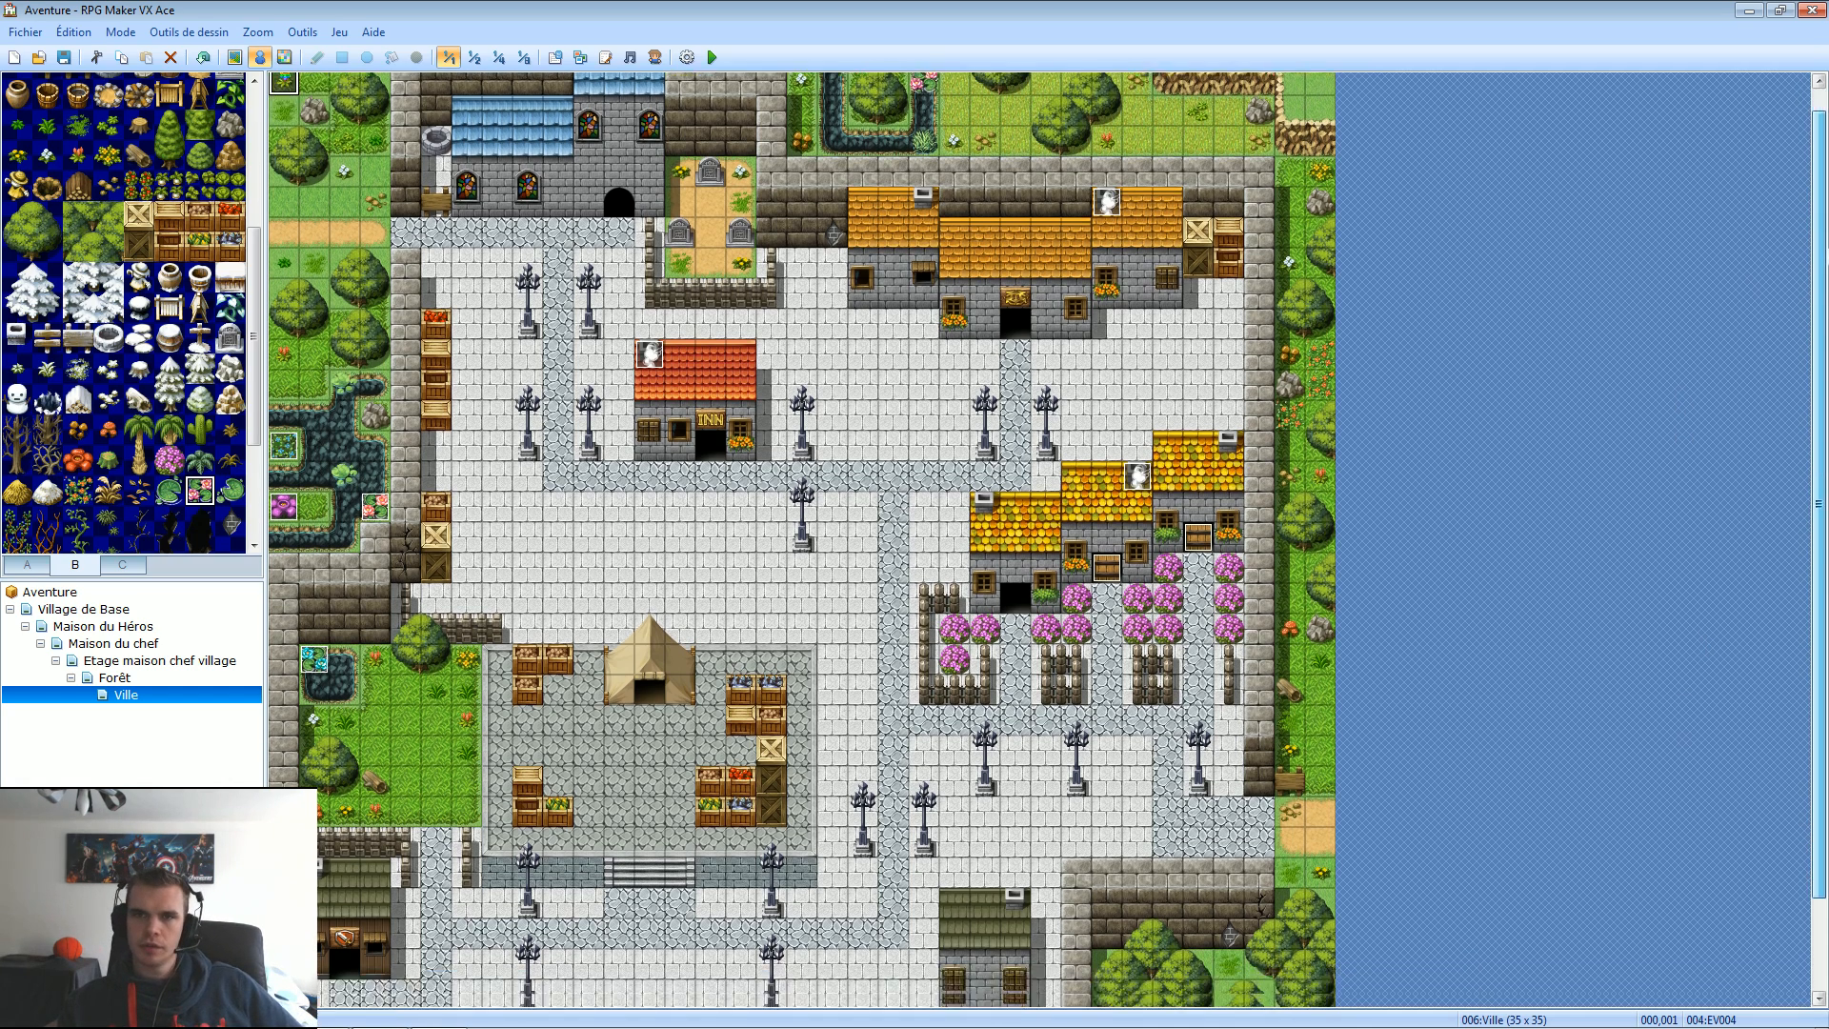